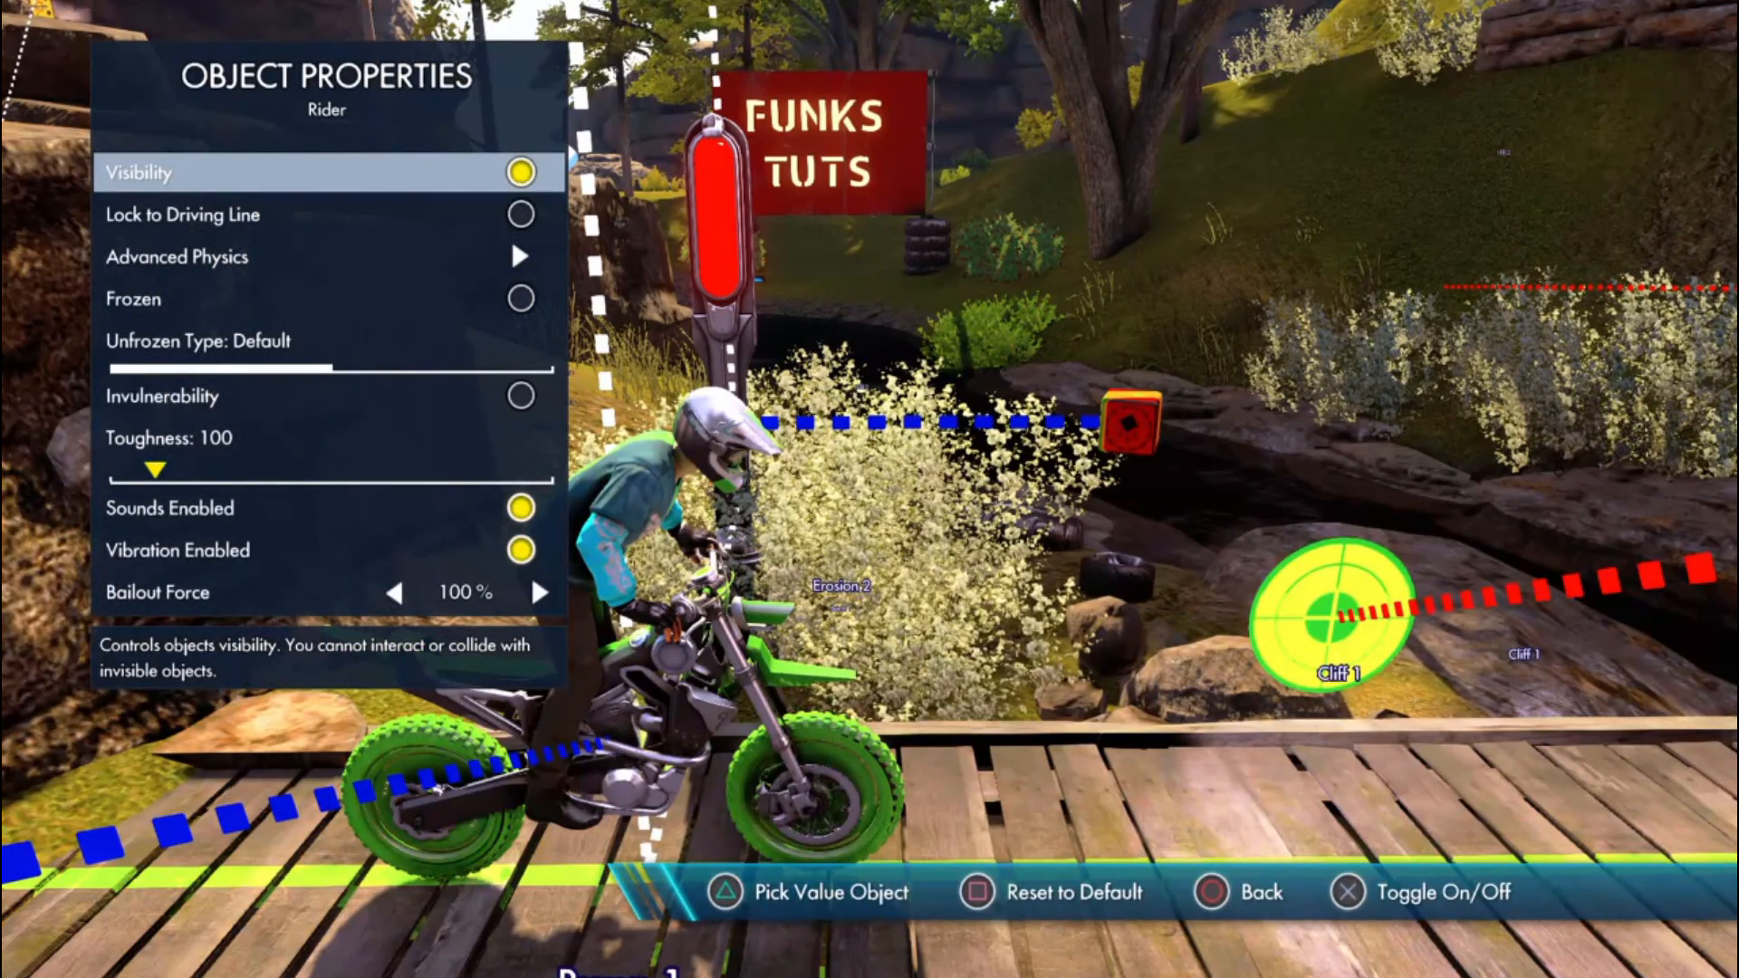
Step: Look through the rider's object properties, from Visibility and Frozen to Unfrozen Type and Invulnerability
{"action": "key", "text": "Down"}
{"action": "key", "text": "Down"}
{"action": "key", "text": "Down"}
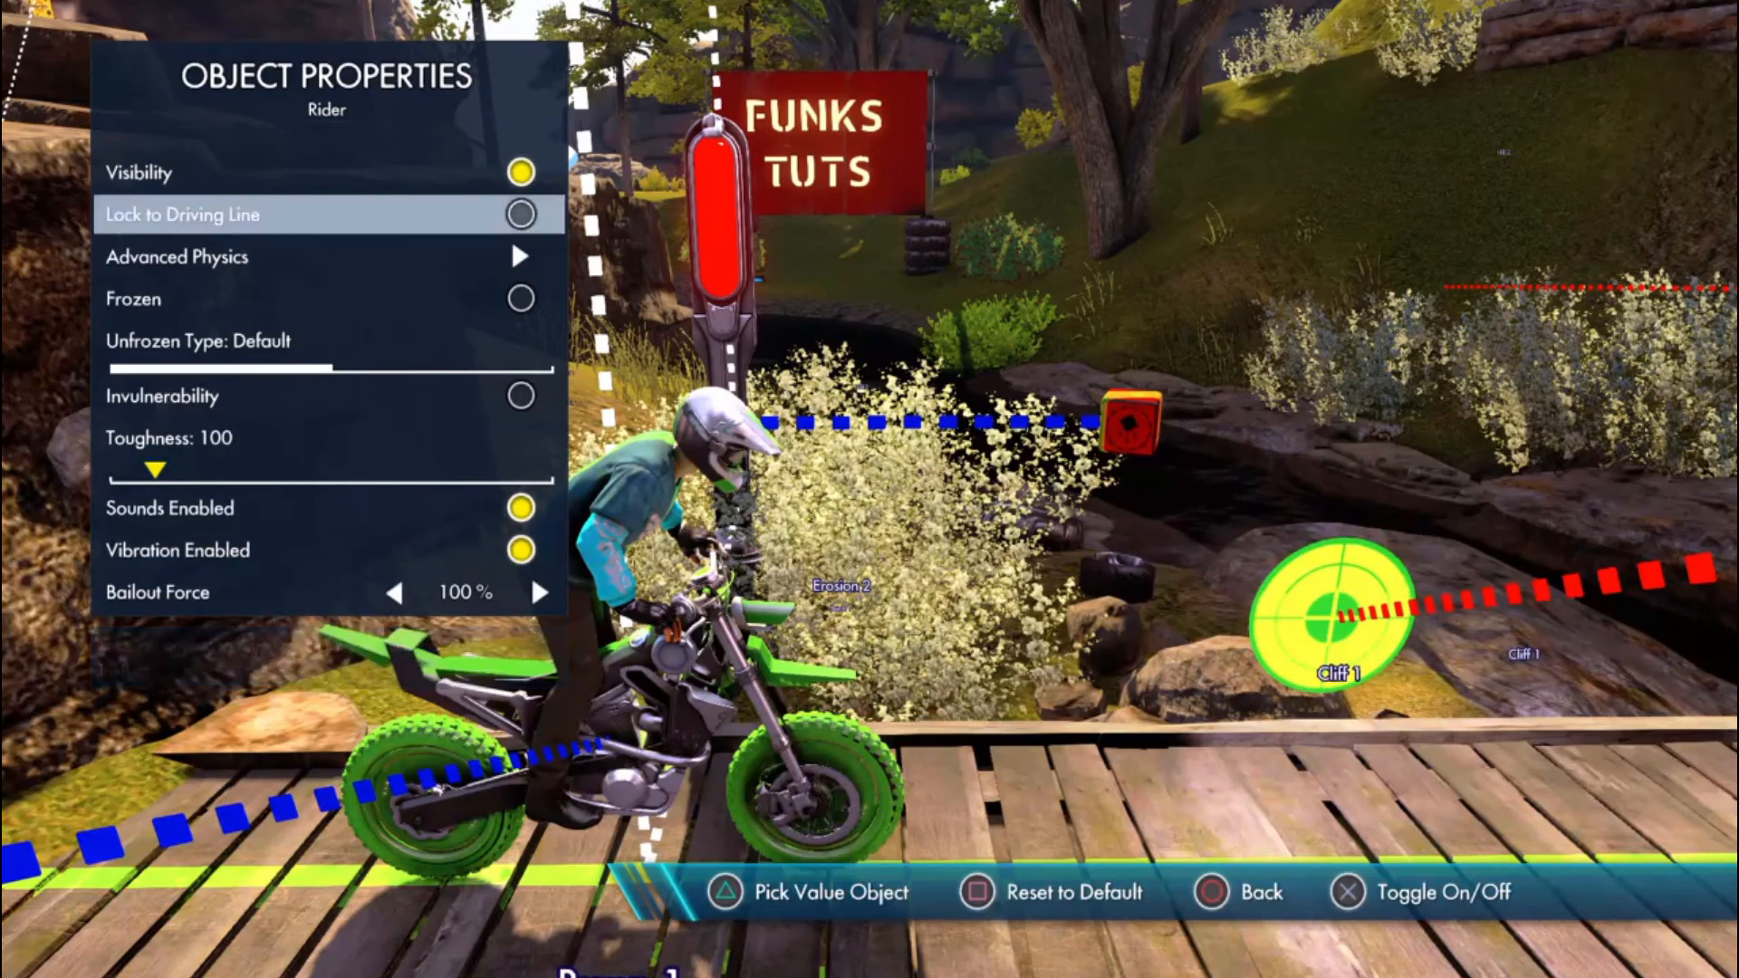
{"action": "key", "text": "Up"}
{"action": "key", "text": "Up"}
{"action": "key", "text": "Down"}
{"action": "key", "text": "Down"}
{"action": "key", "text": "Down"}
{"action": "key", "text": "Down"}
{"action": "key", "text": "Down"}
{"action": "key", "text": "Down"}
{"action": "key", "text": "Down"}
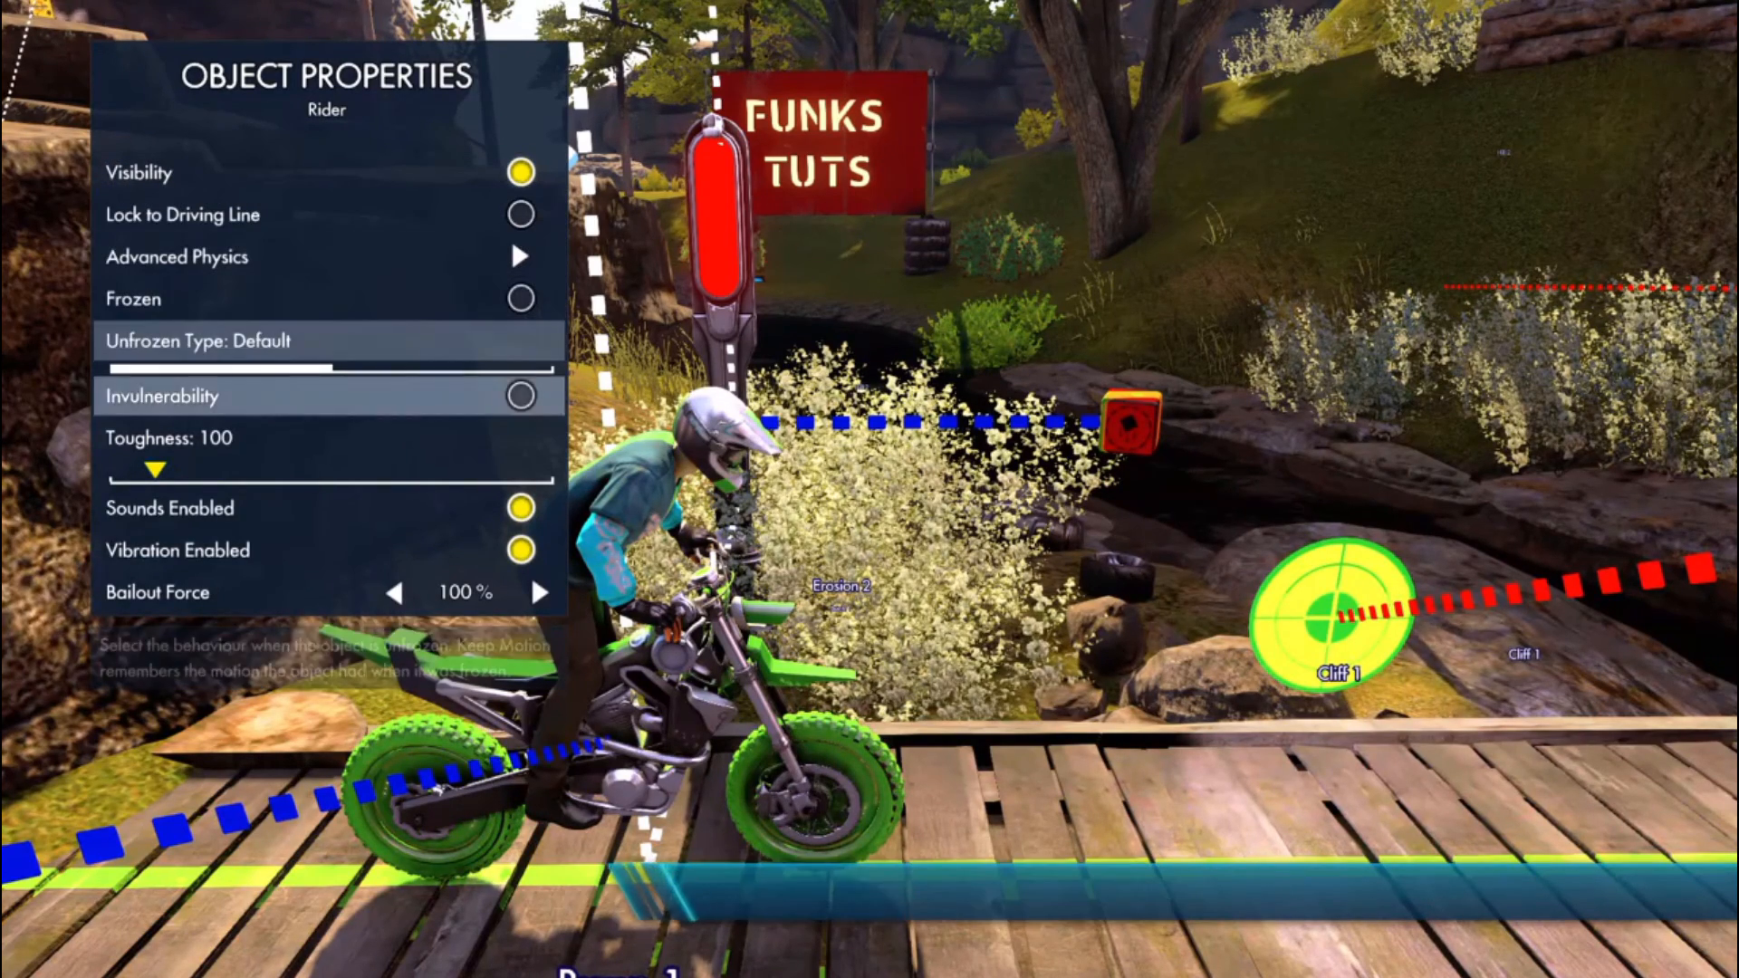
{"action": "key", "text": "Up"}
{"action": "key", "text": "Up"}
{"action": "key", "text": "Up"}
{"action": "key", "text": "Up"}
{"action": "key", "text": "Up"}
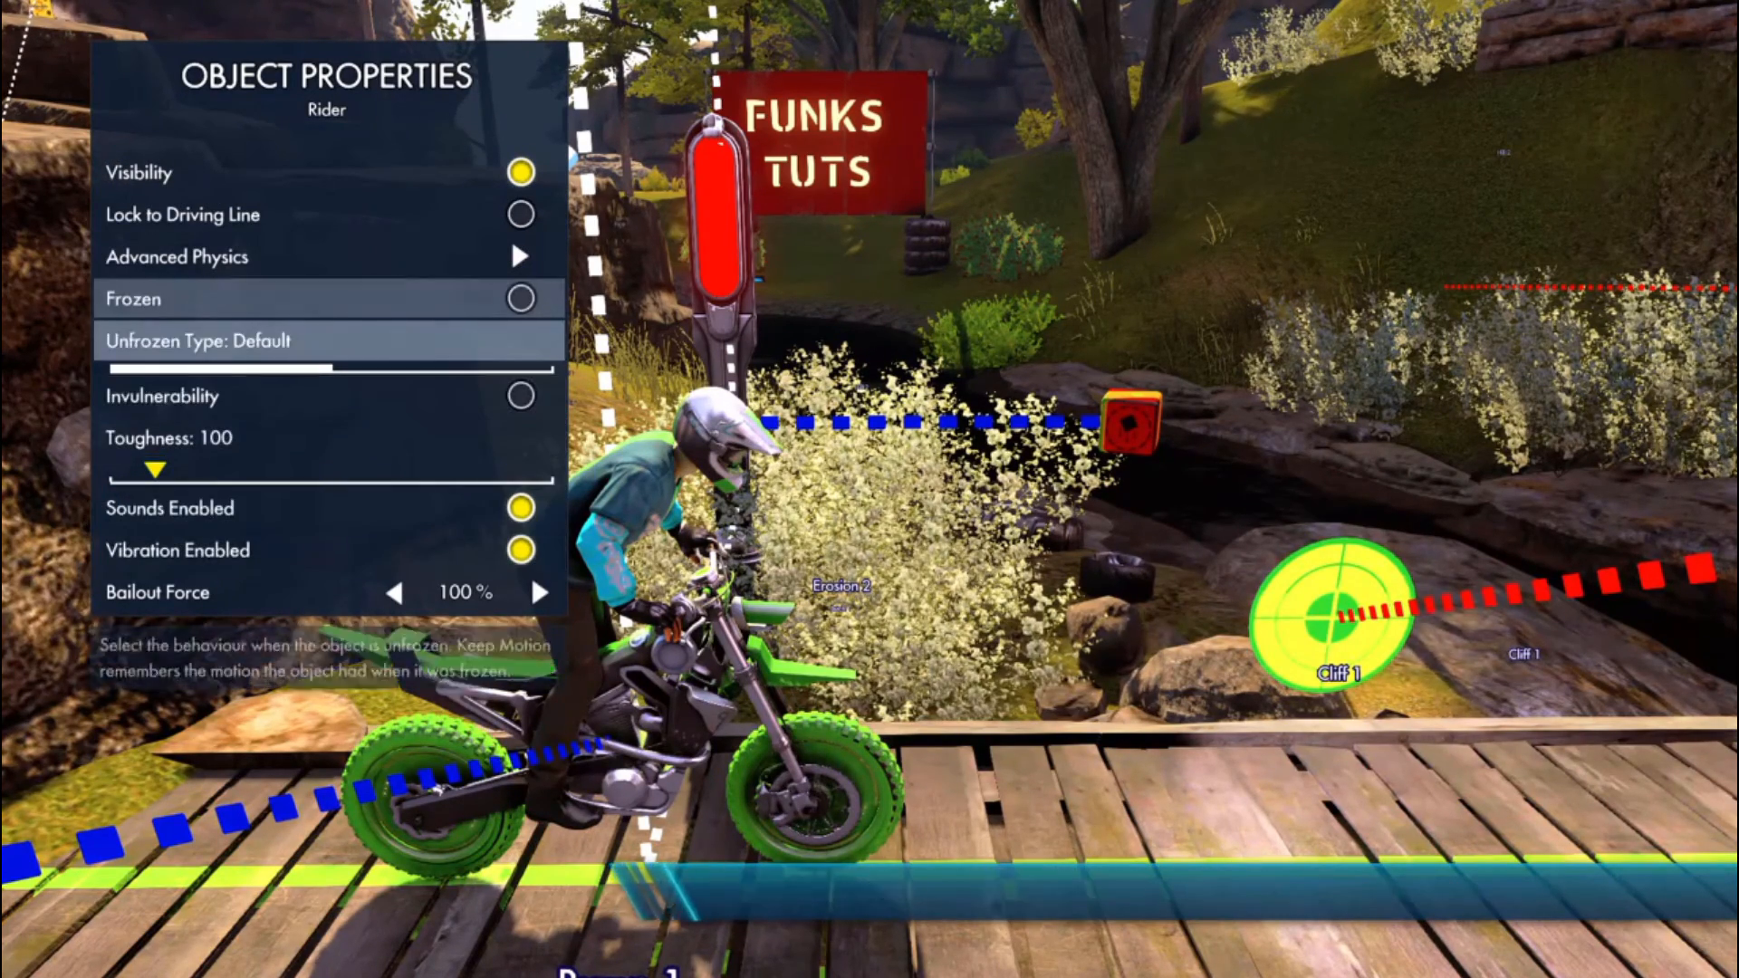
{"action": "key", "text": "Up"}
{"action": "key", "text": "Up"}
{"action": "key", "text": "Down"}
{"action": "key", "text": "Down"}
{"action": "key", "text": "Down"}
{"action": "key", "text": "Down"}
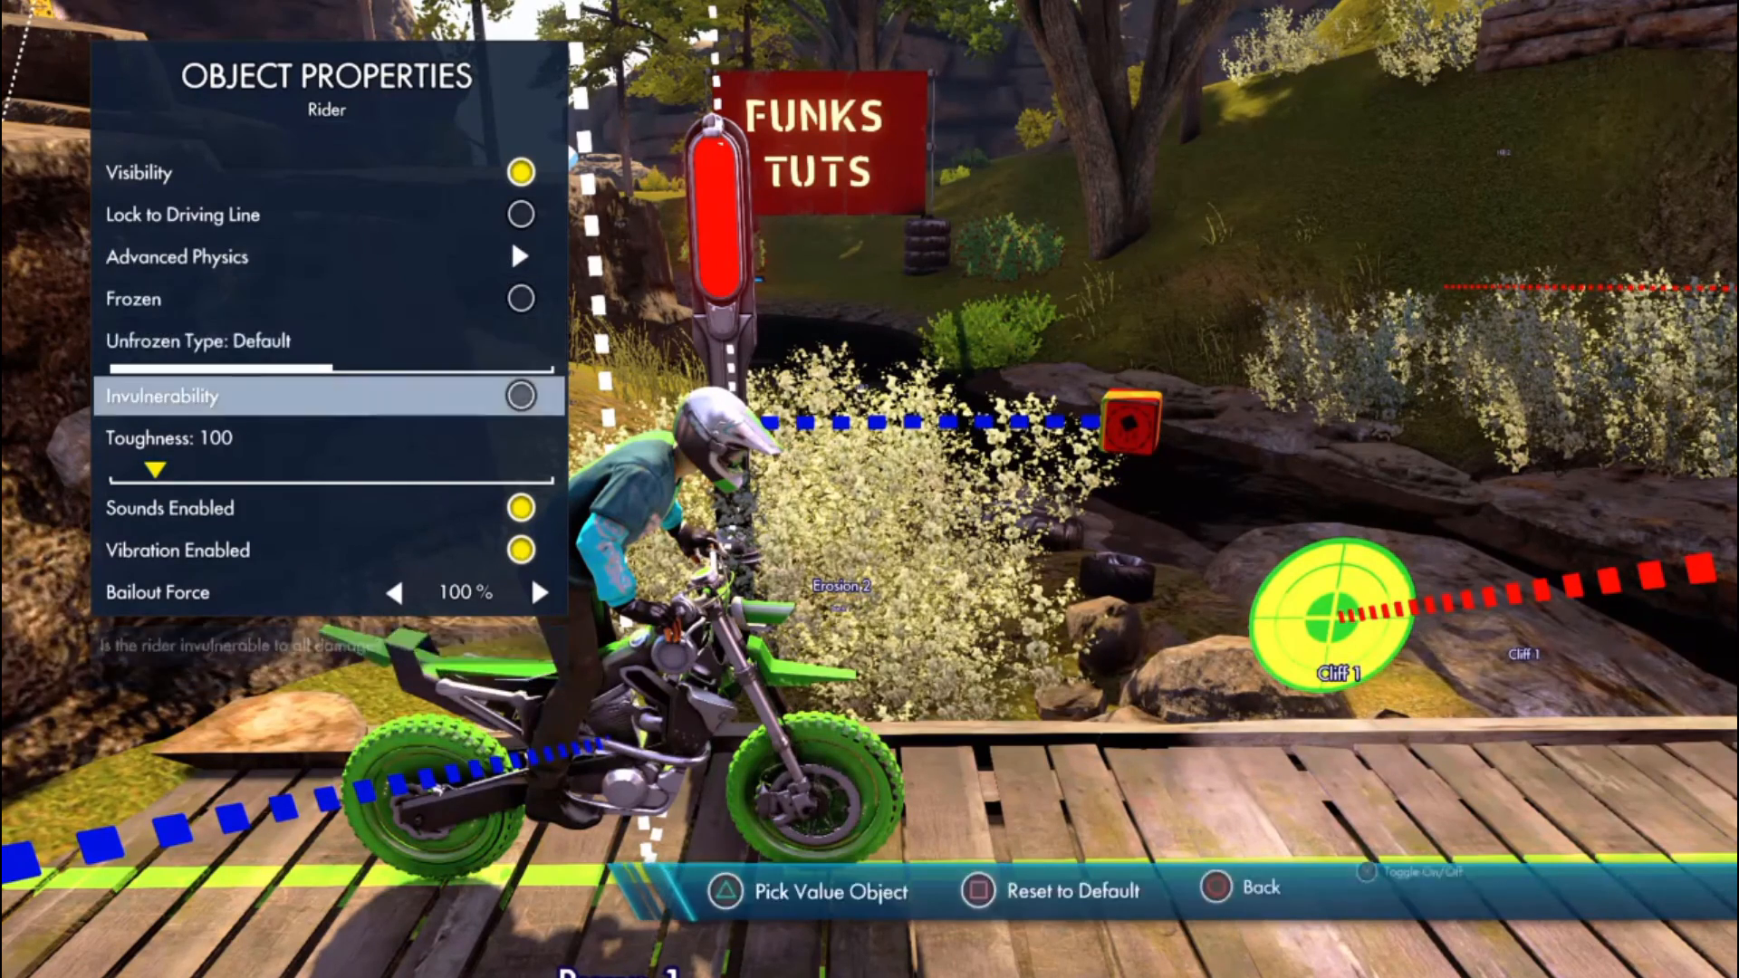
Step: Link the rider's Frozen property to the variable data source and reposition the data source beside the Set value event
{"action": "key", "text": "Up"}
{"action": "key", "text": "Up"}
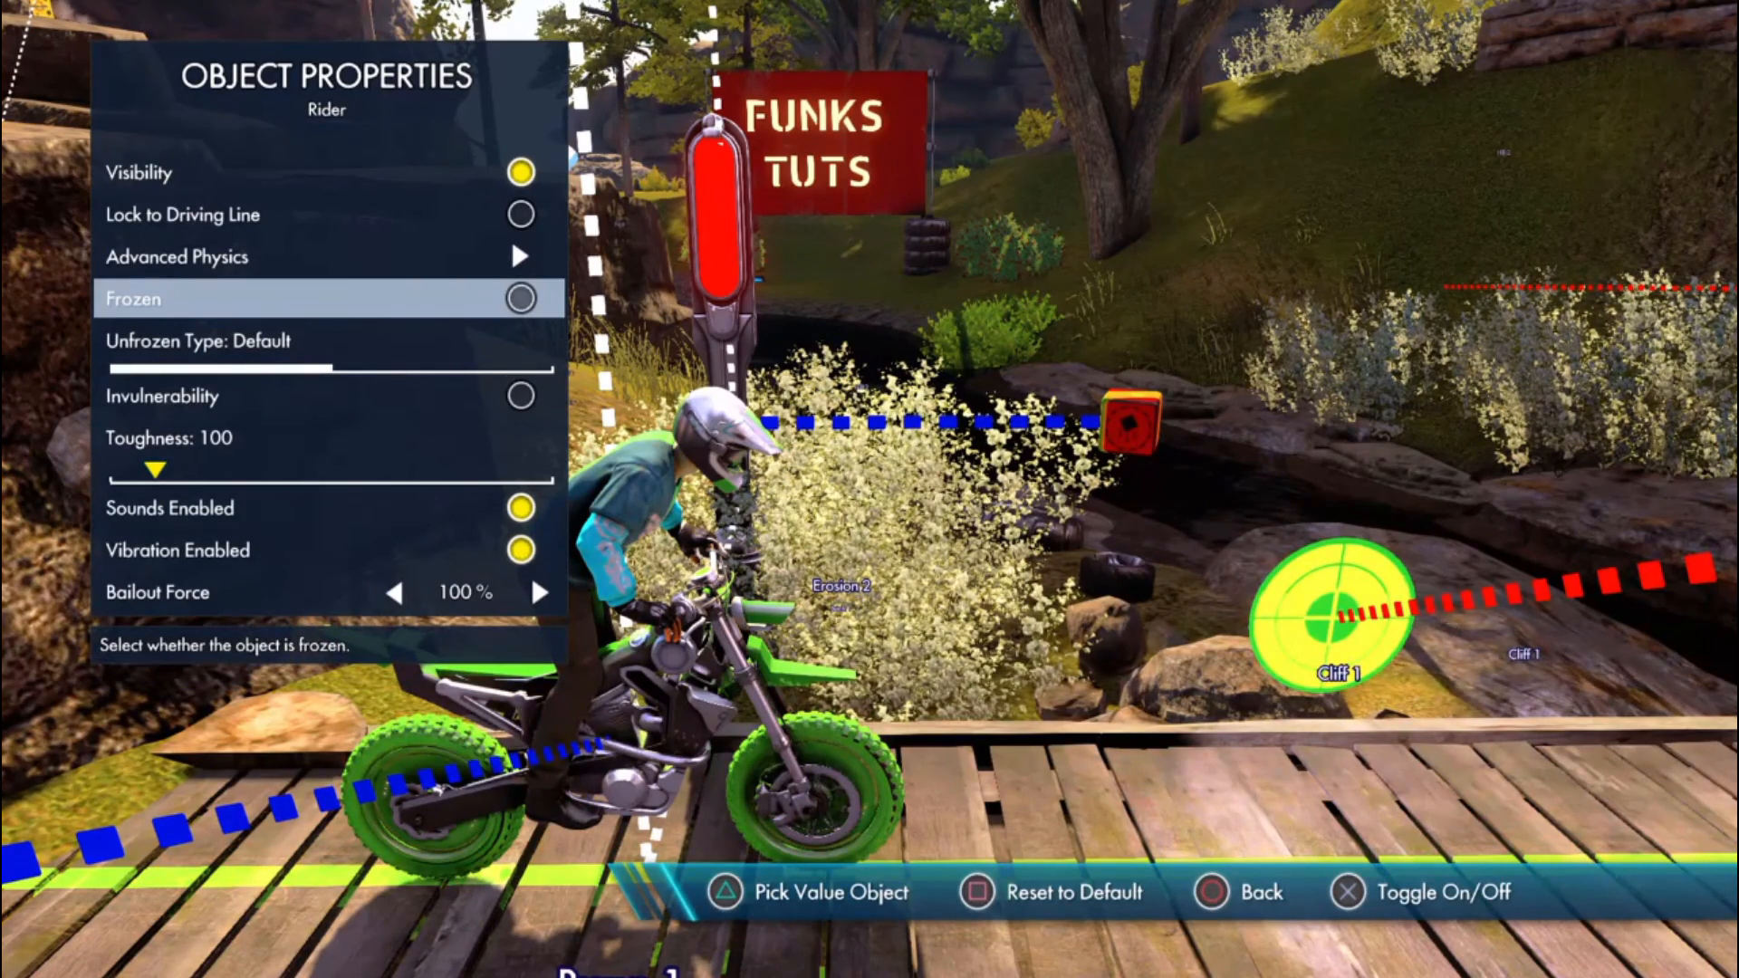
{"action": "key", "text": "Down"}
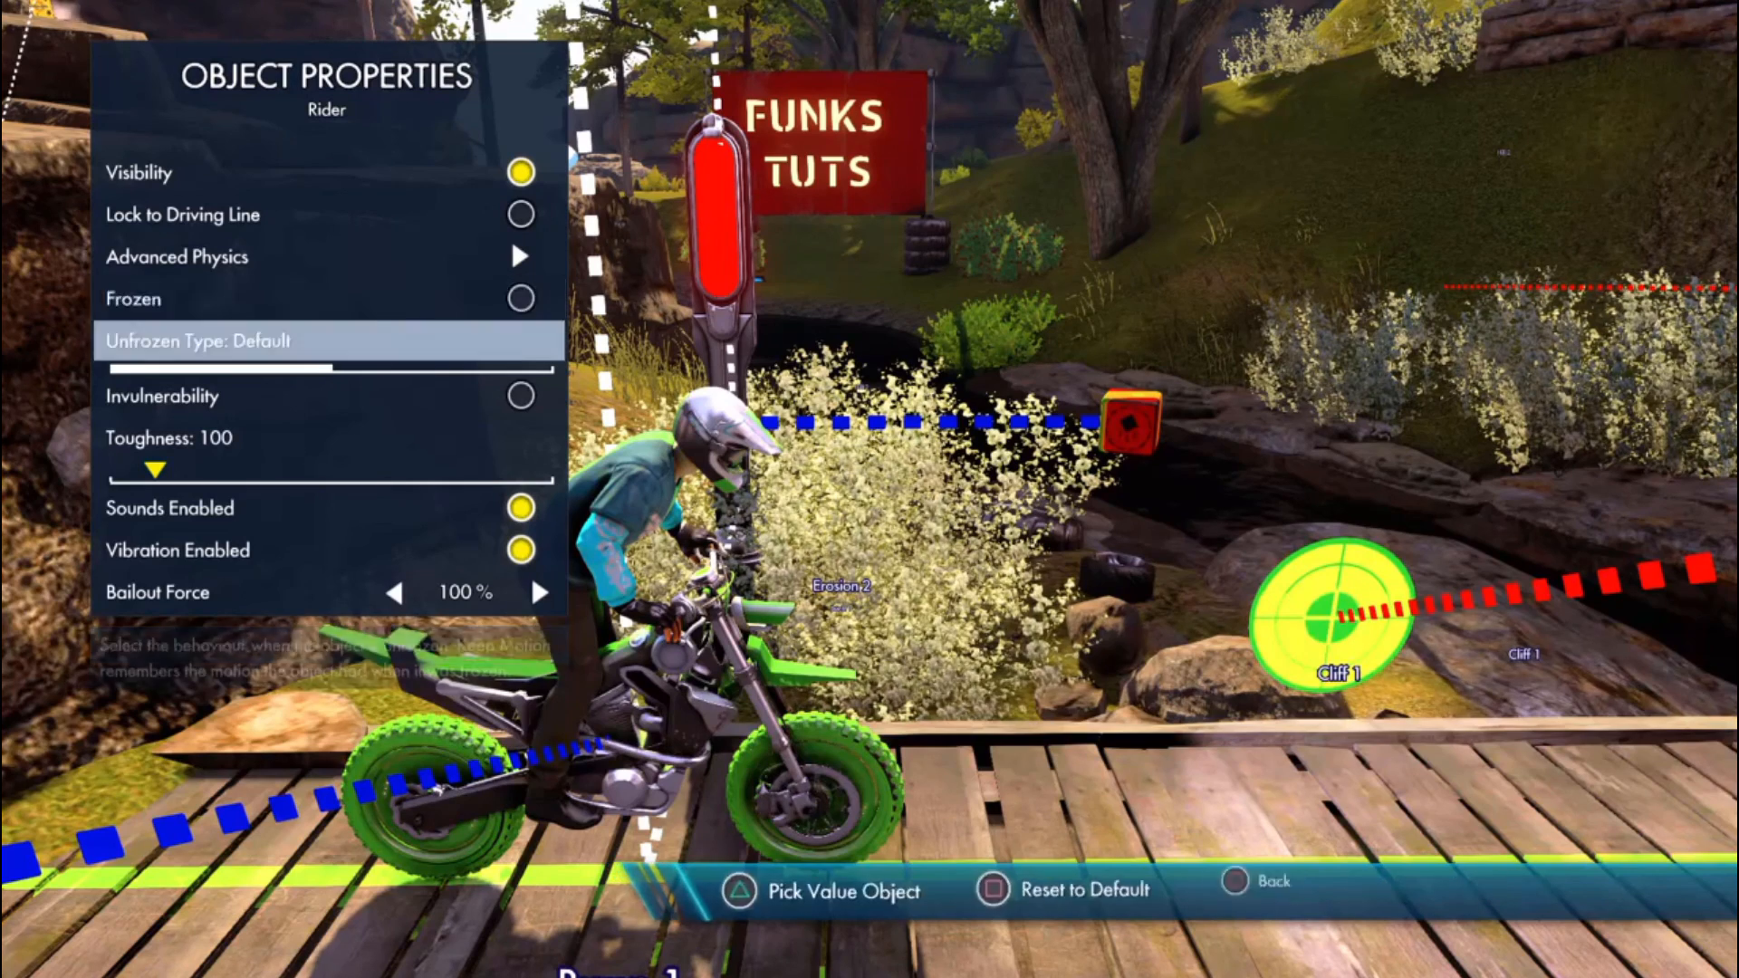
{"action": "key", "text": "Up"}
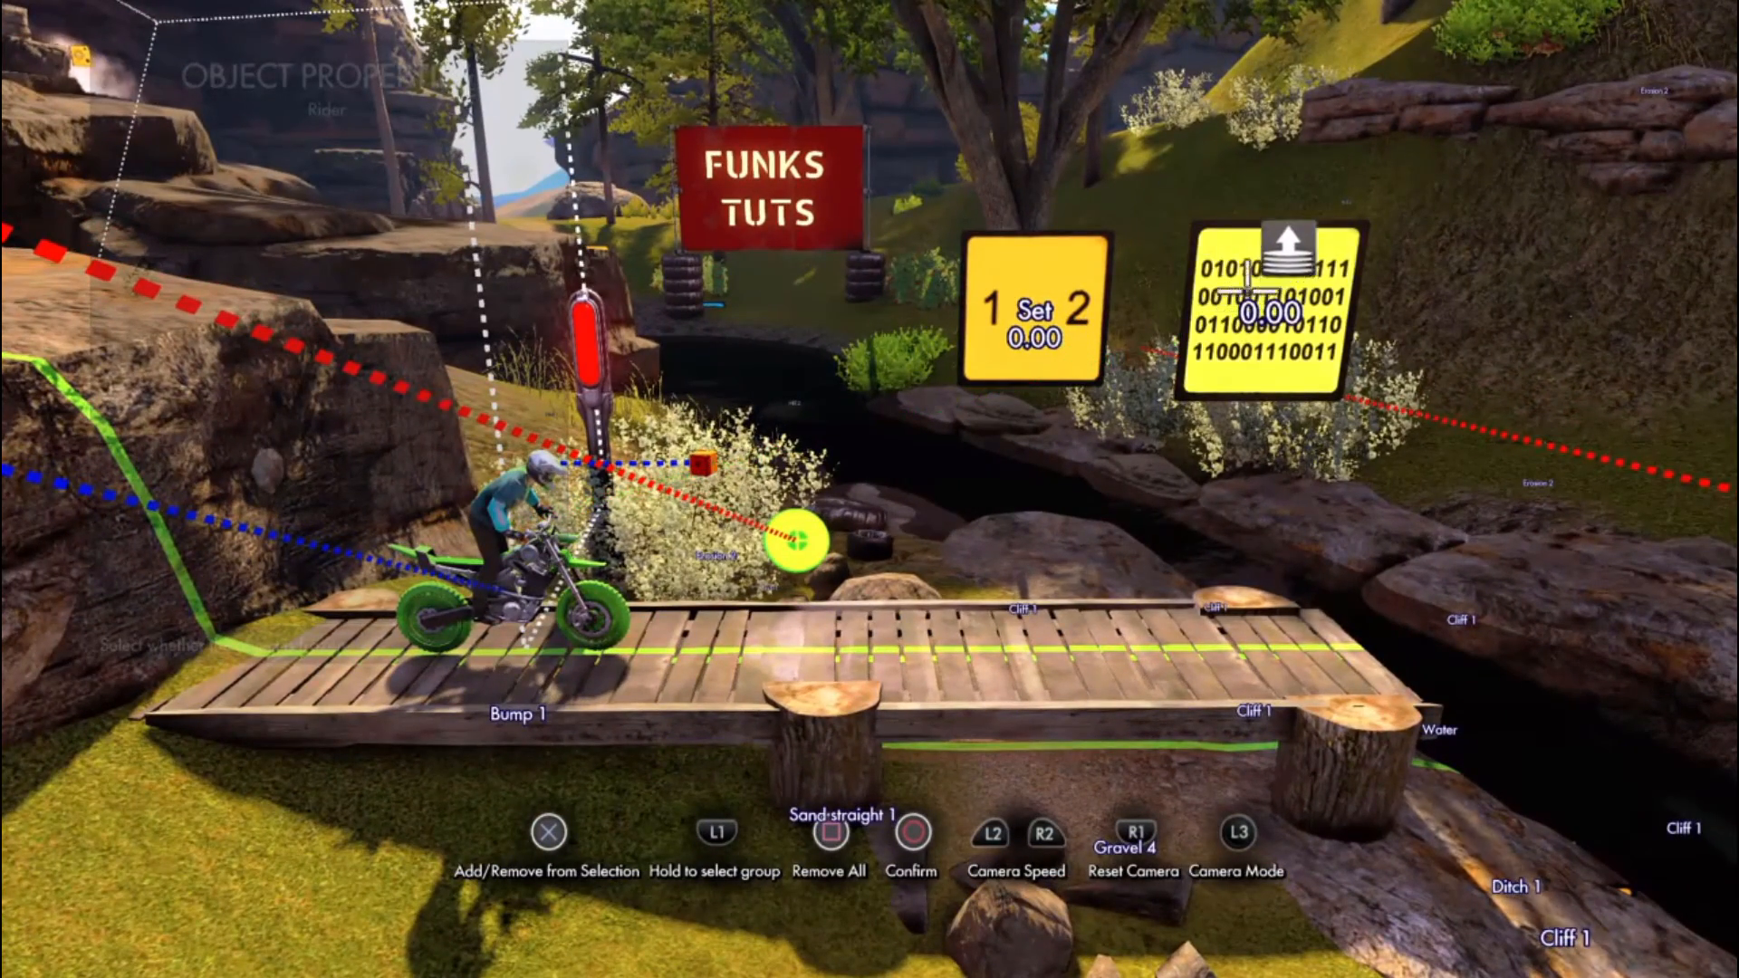
{"action": "key", "text": "Escape"}
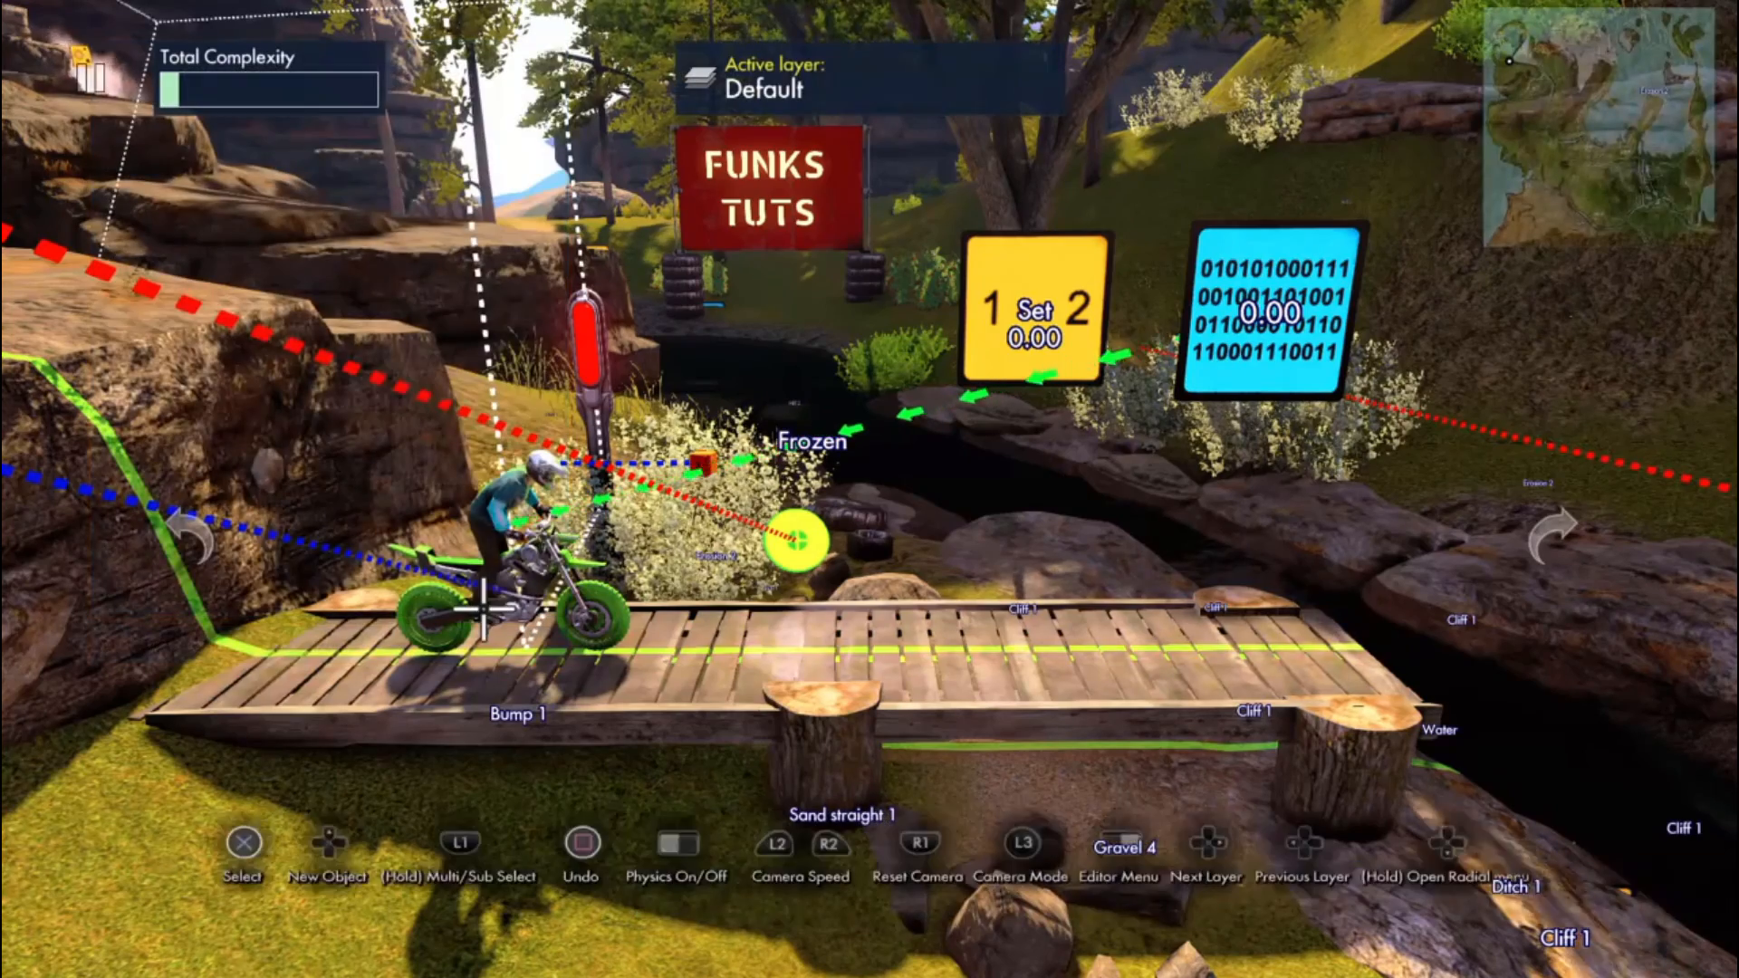
{"action": "left_click", "coordinate": [1144, 365]}
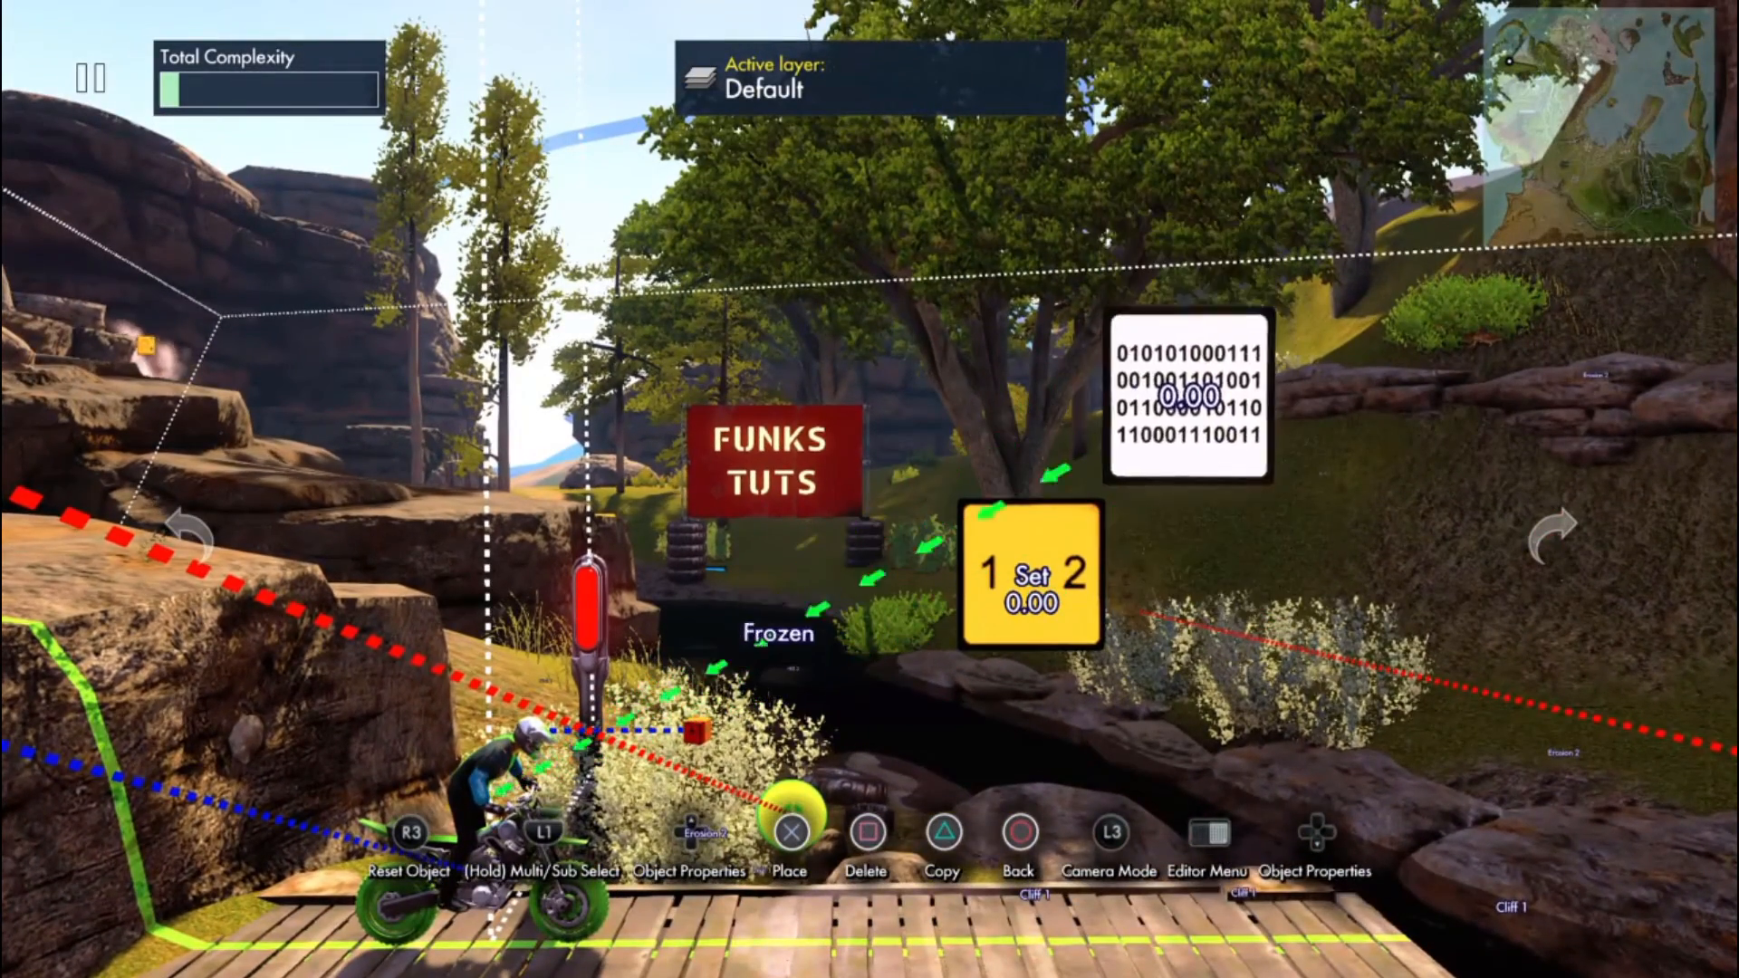
{"action": "left_click", "coordinate": [1187, 450]}
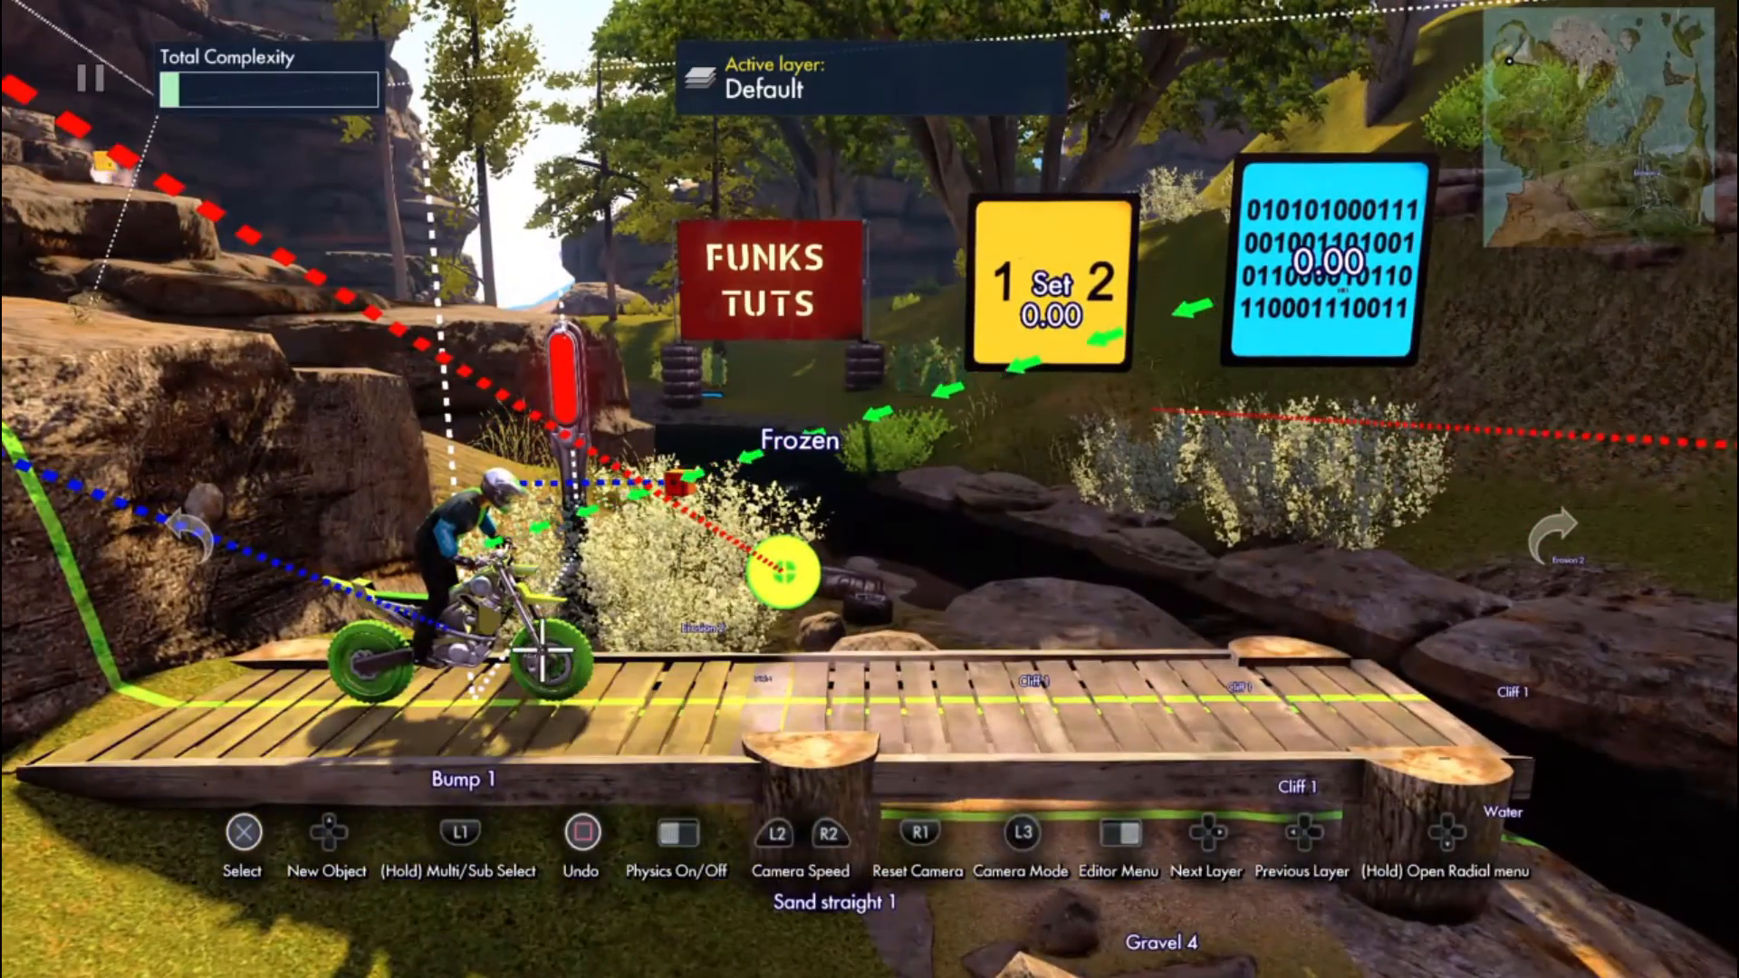
Step: Link the bike's Frozen property to the same variable data source
{"action": "left_click", "coordinate": [541, 650]}
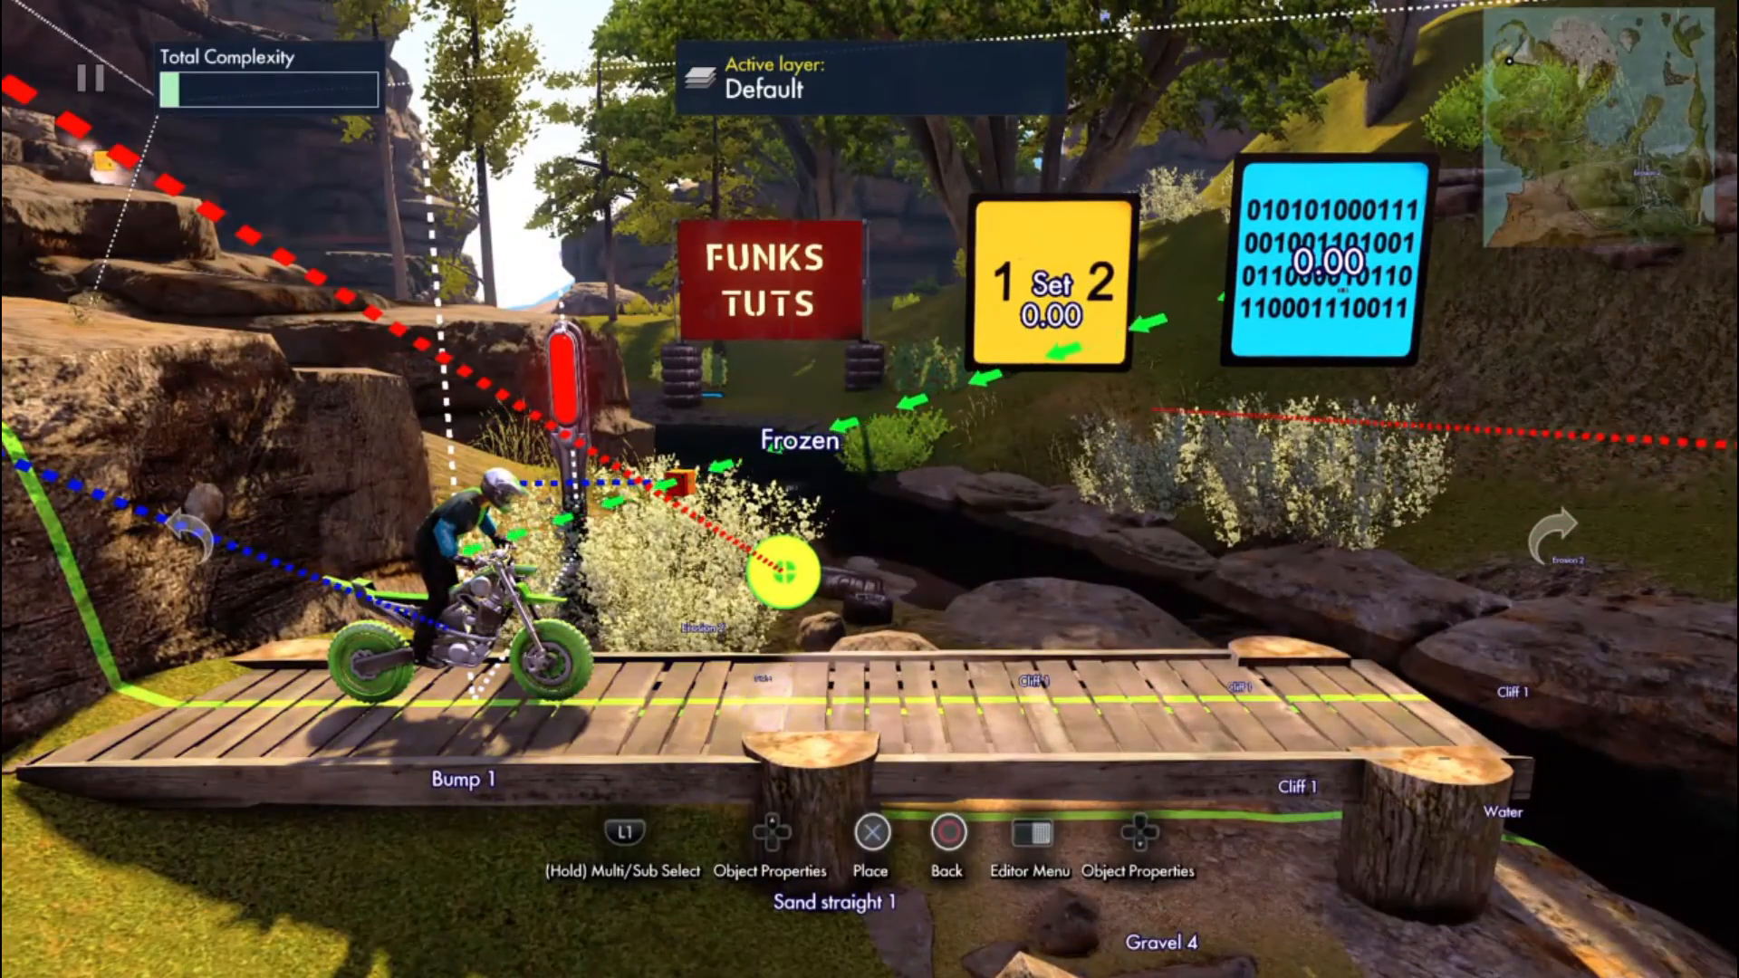
{"action": "key", "text": "Up"}
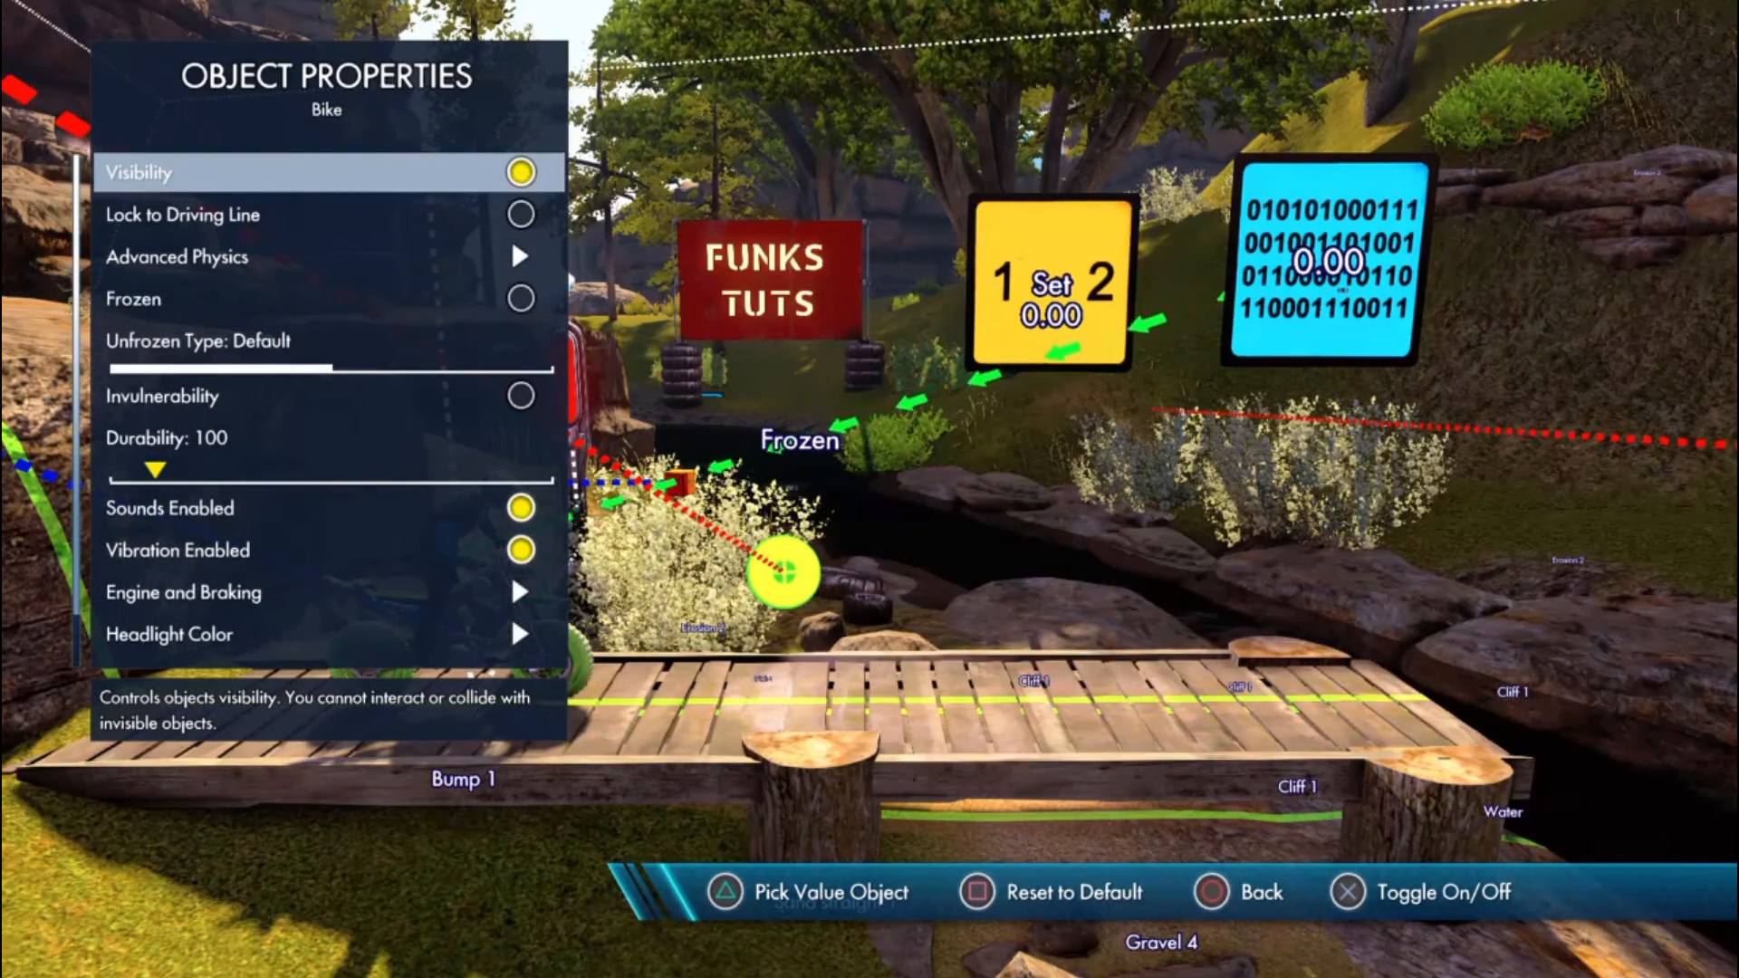
{"action": "key", "text": "Down"}
{"action": "key", "text": "Down"}
{"action": "key", "text": "Down"}
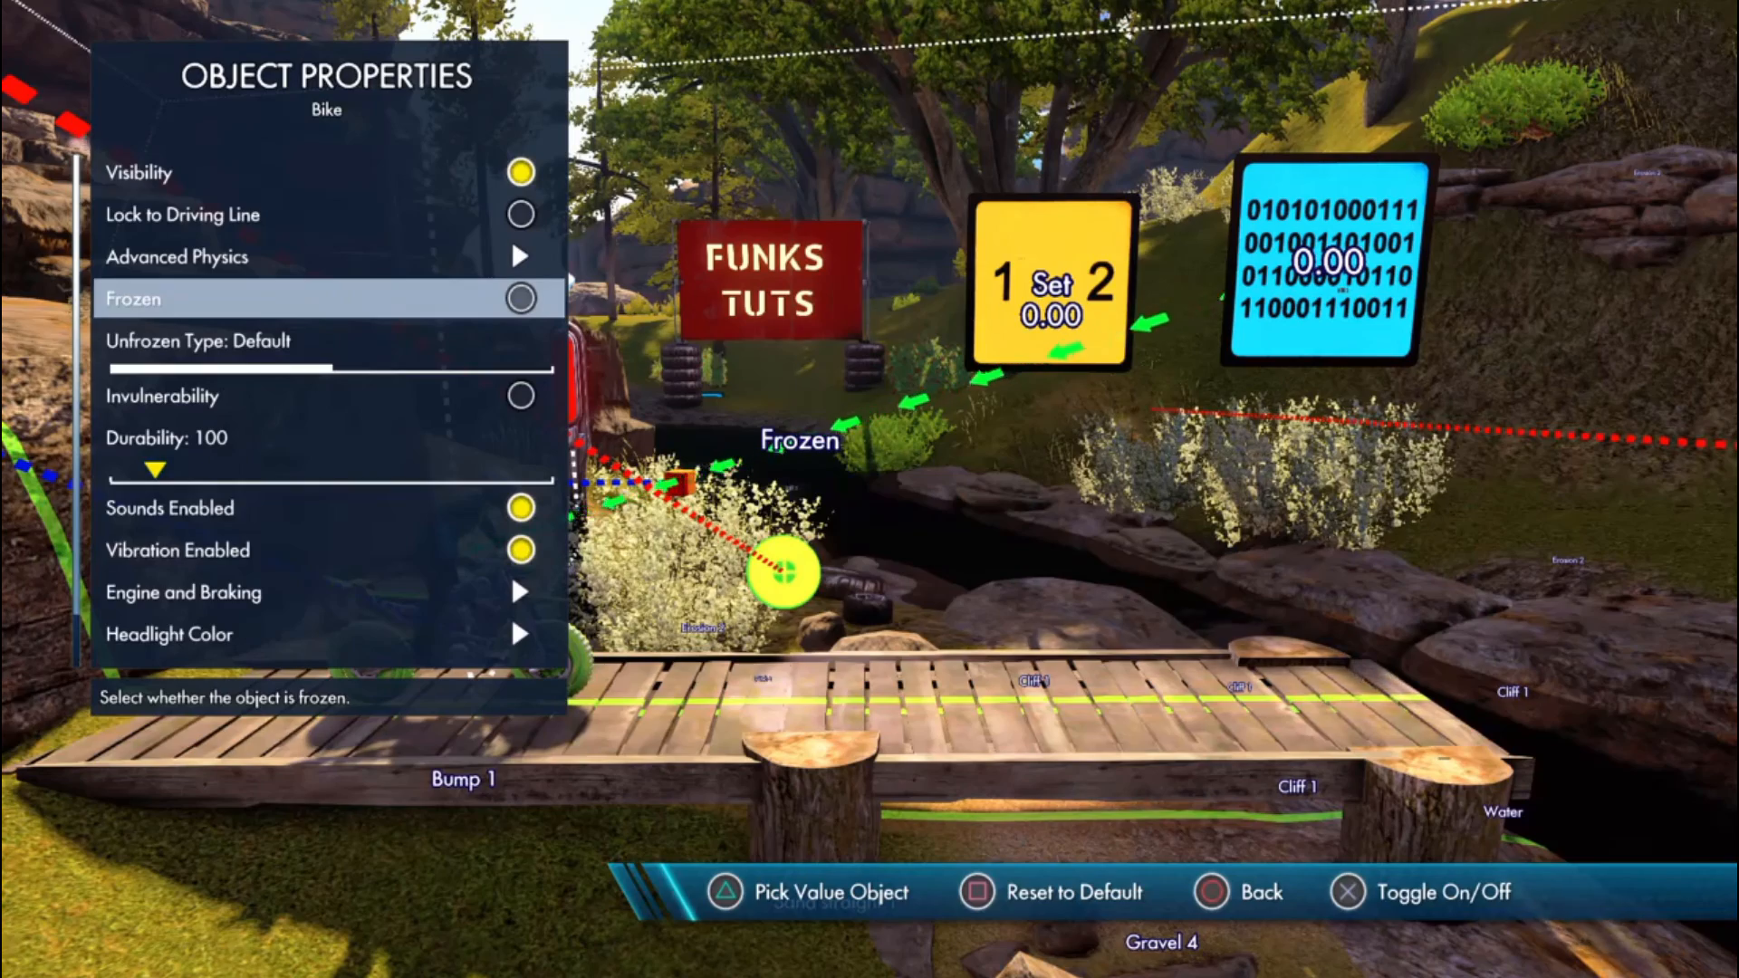
{"action": "key", "text": "Escape"}
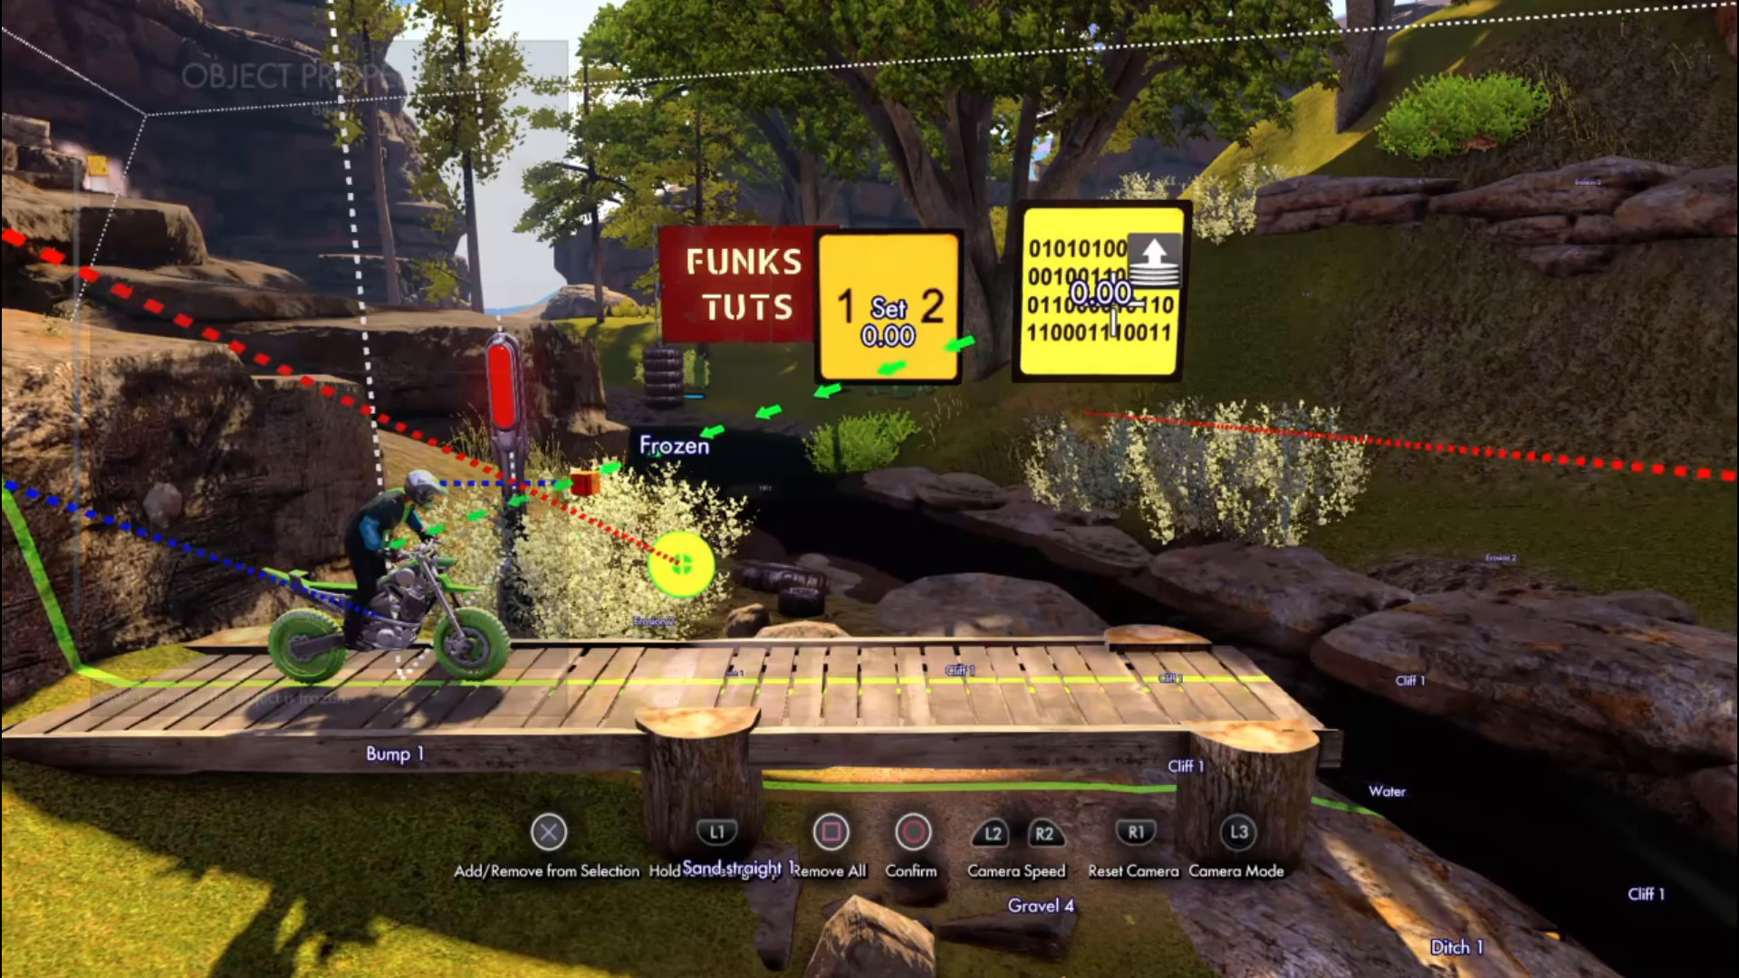
{"action": "key", "text": "Escape"}
{"action": "key", "text": "Escape"}
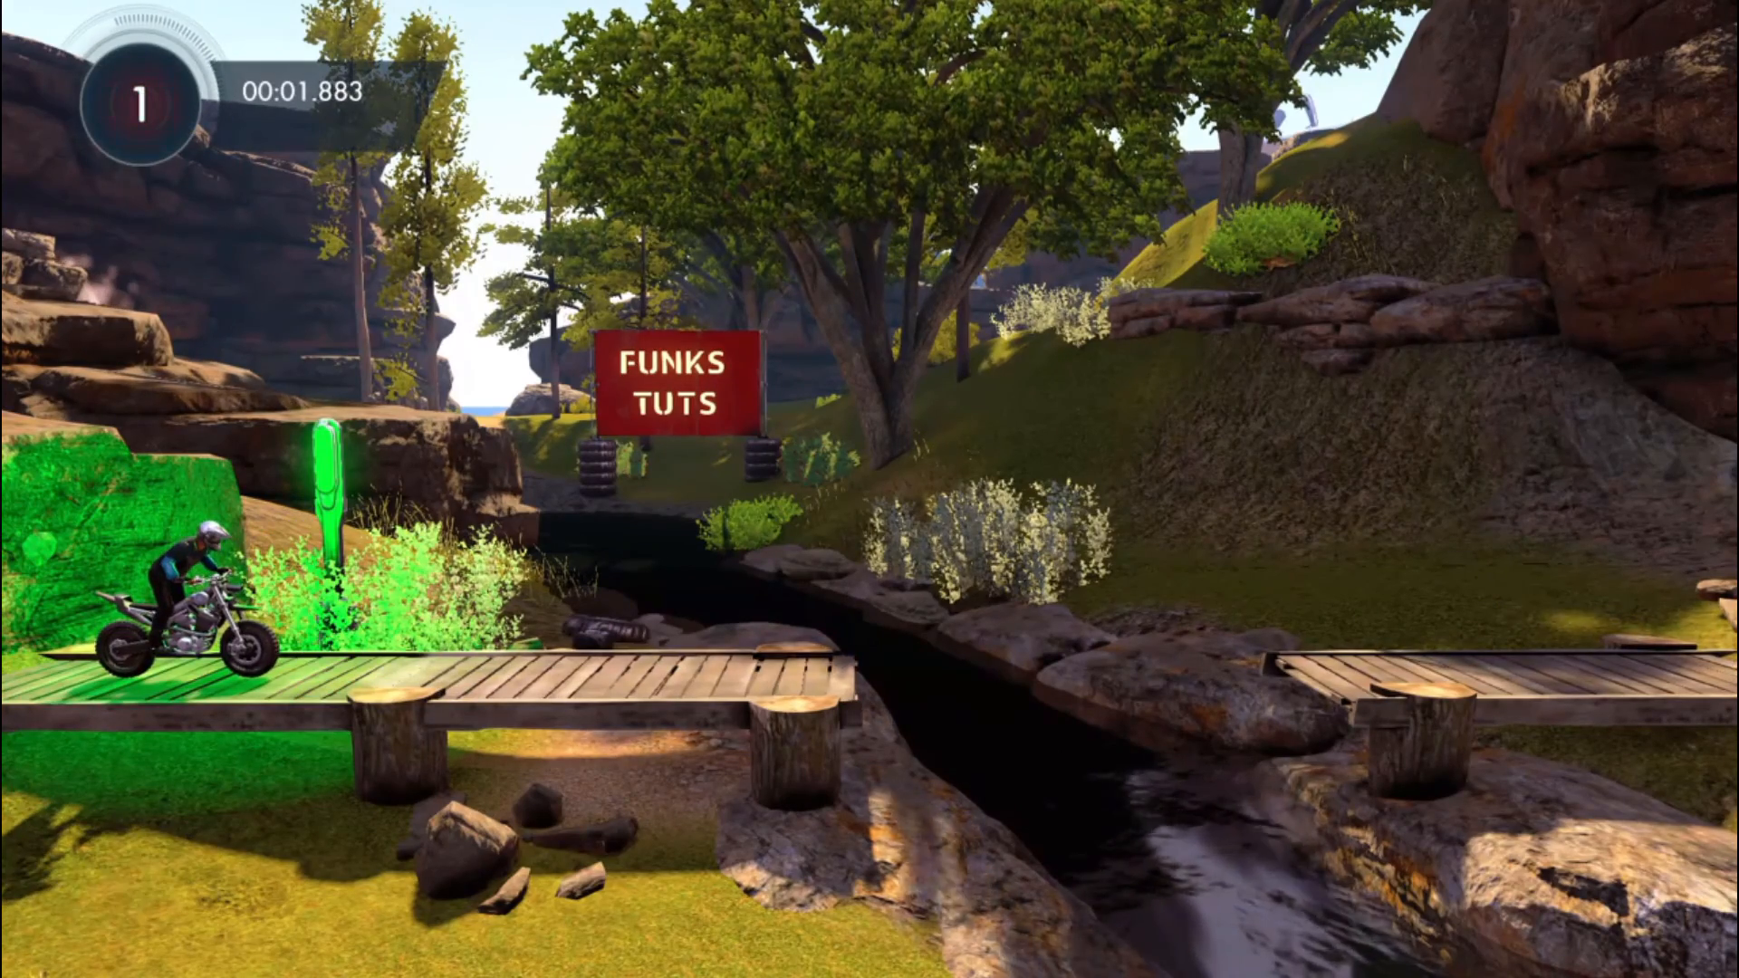
Step: Leave the test run and set the Set value event's Value to 1.00
{"action": "key", "text": "Escape"}
{"action": "key", "text": "Return"}
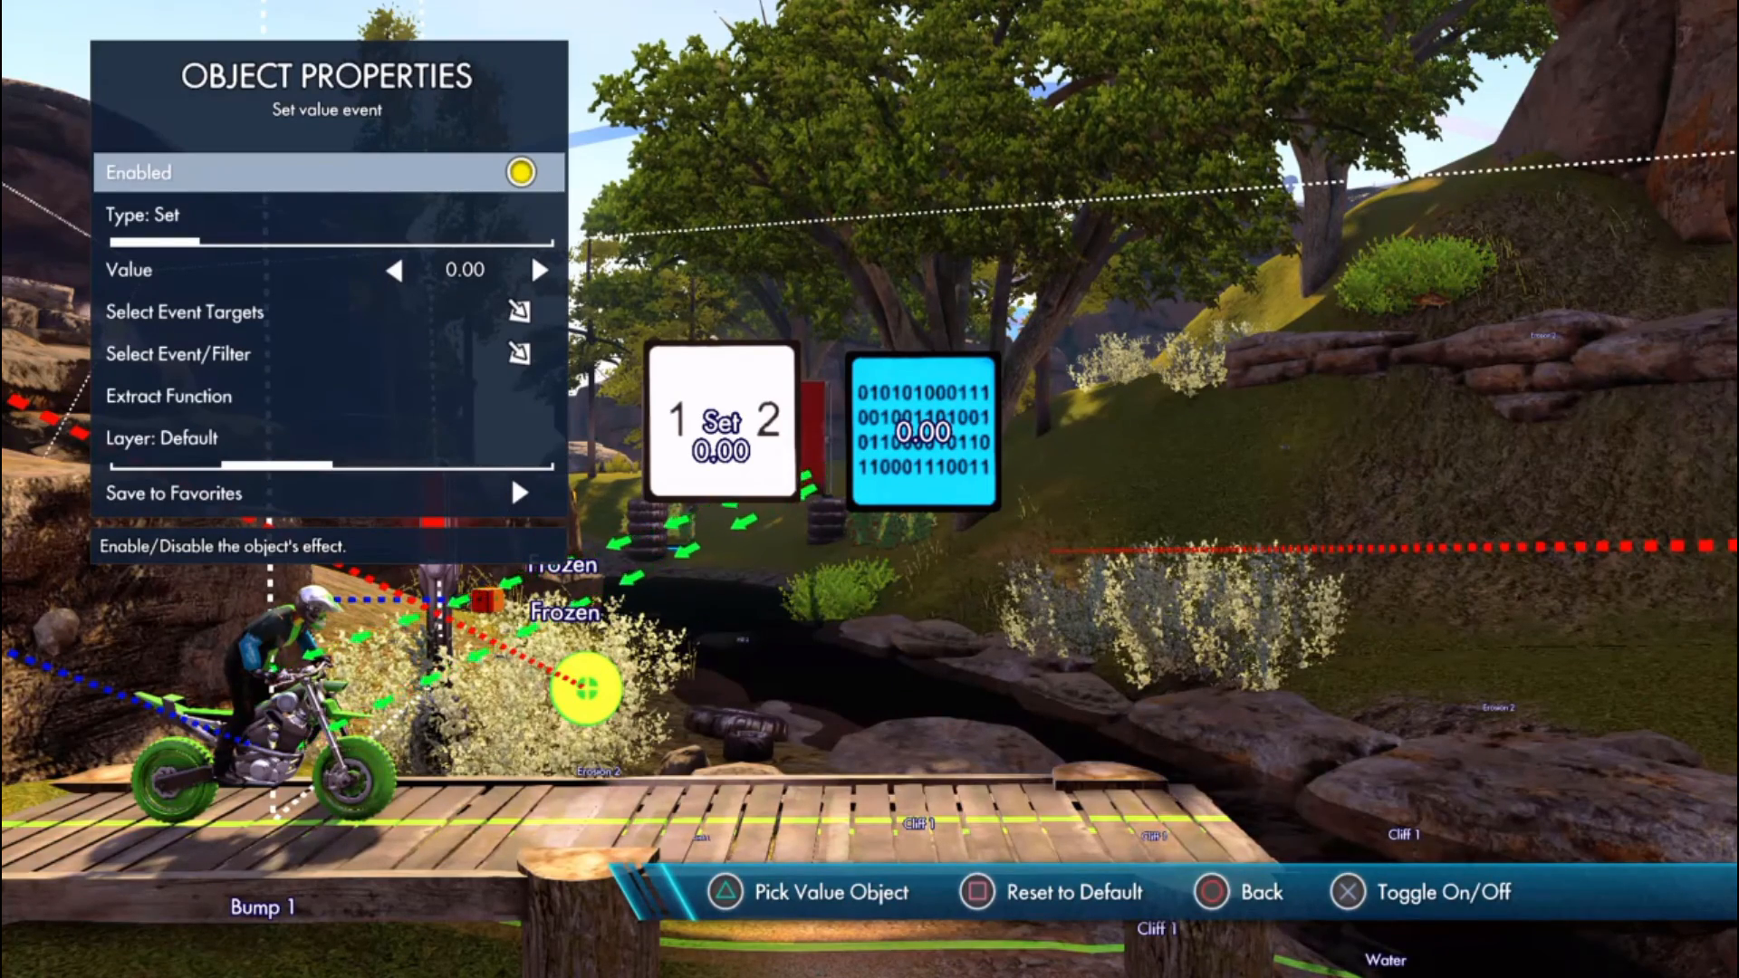
{"action": "key", "text": "Down"}
{"action": "key", "text": "Down"}
{"action": "key", "text": "Up"}
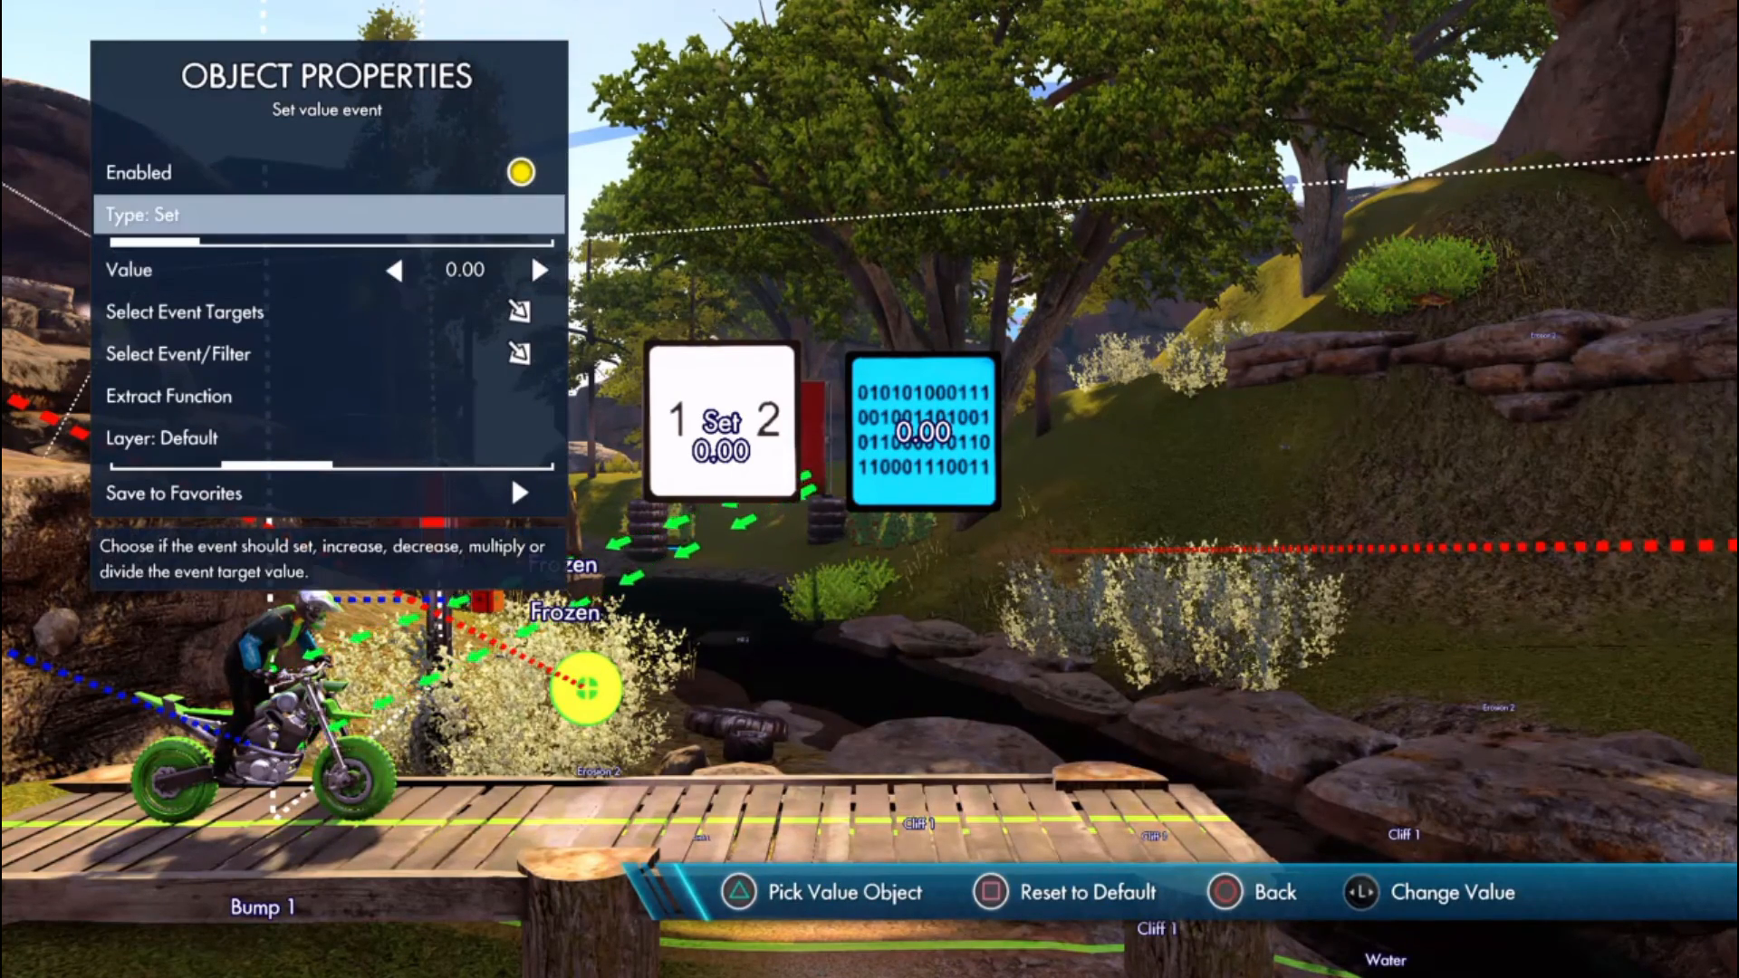
{"action": "key", "text": "Down"}
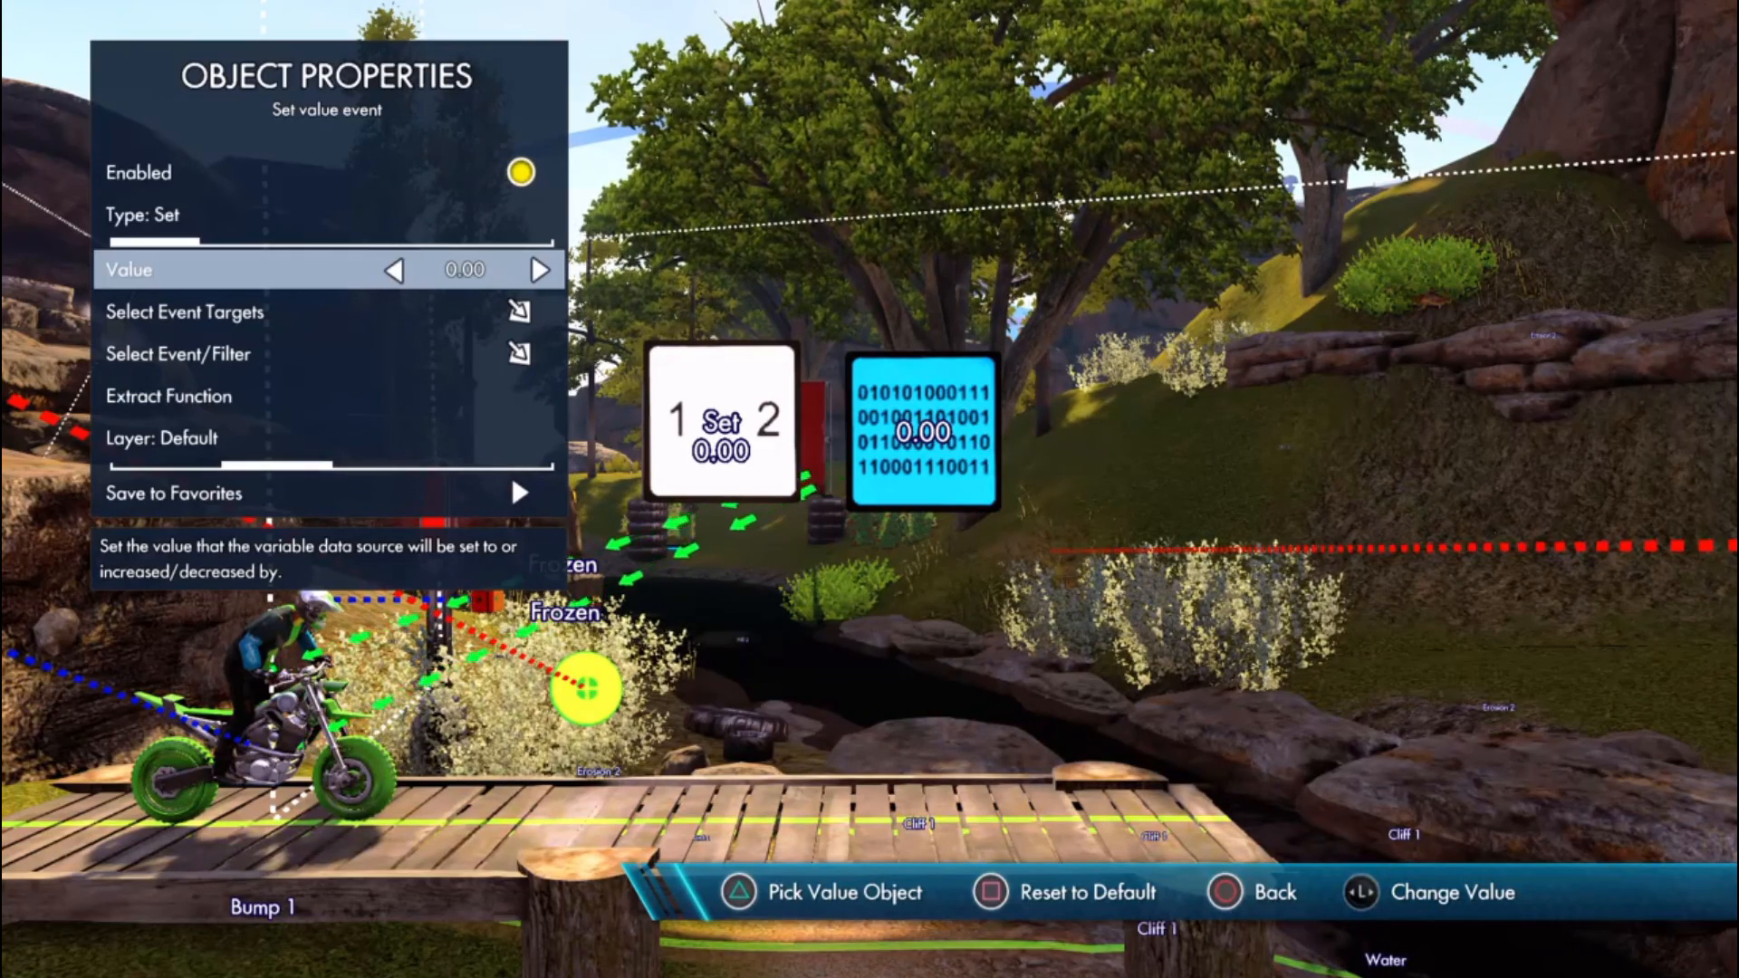
{"action": "key", "text": "Right"}
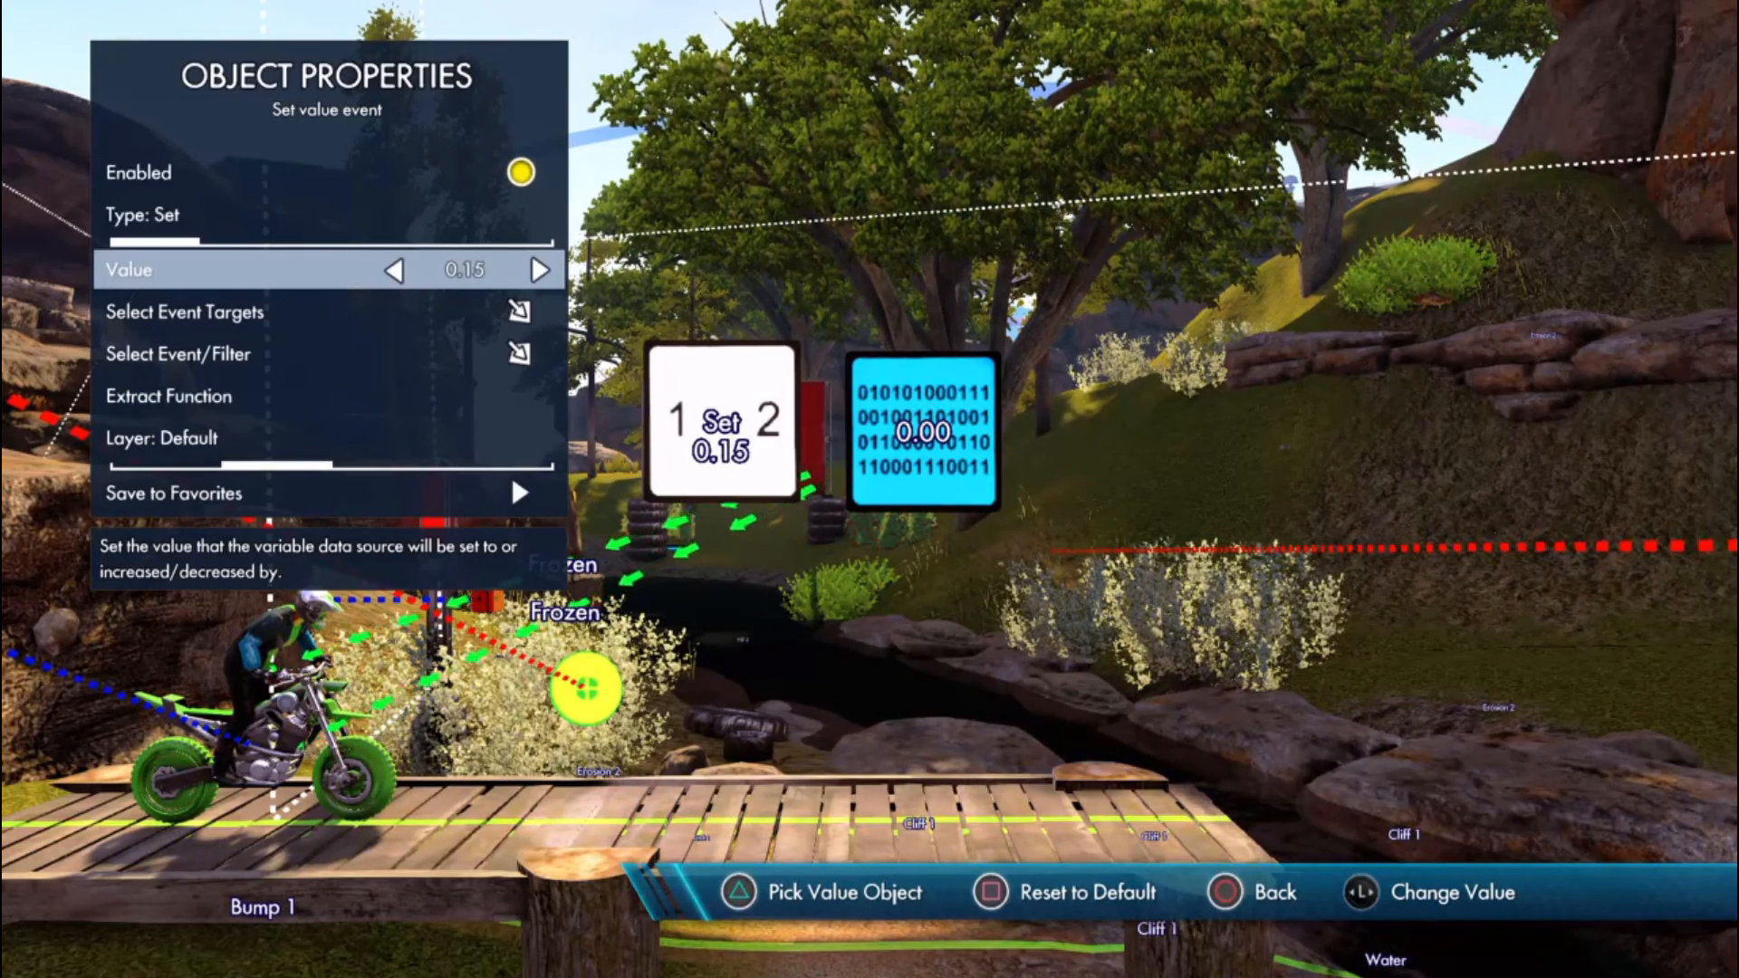
{"action": "key", "text": "Right"}
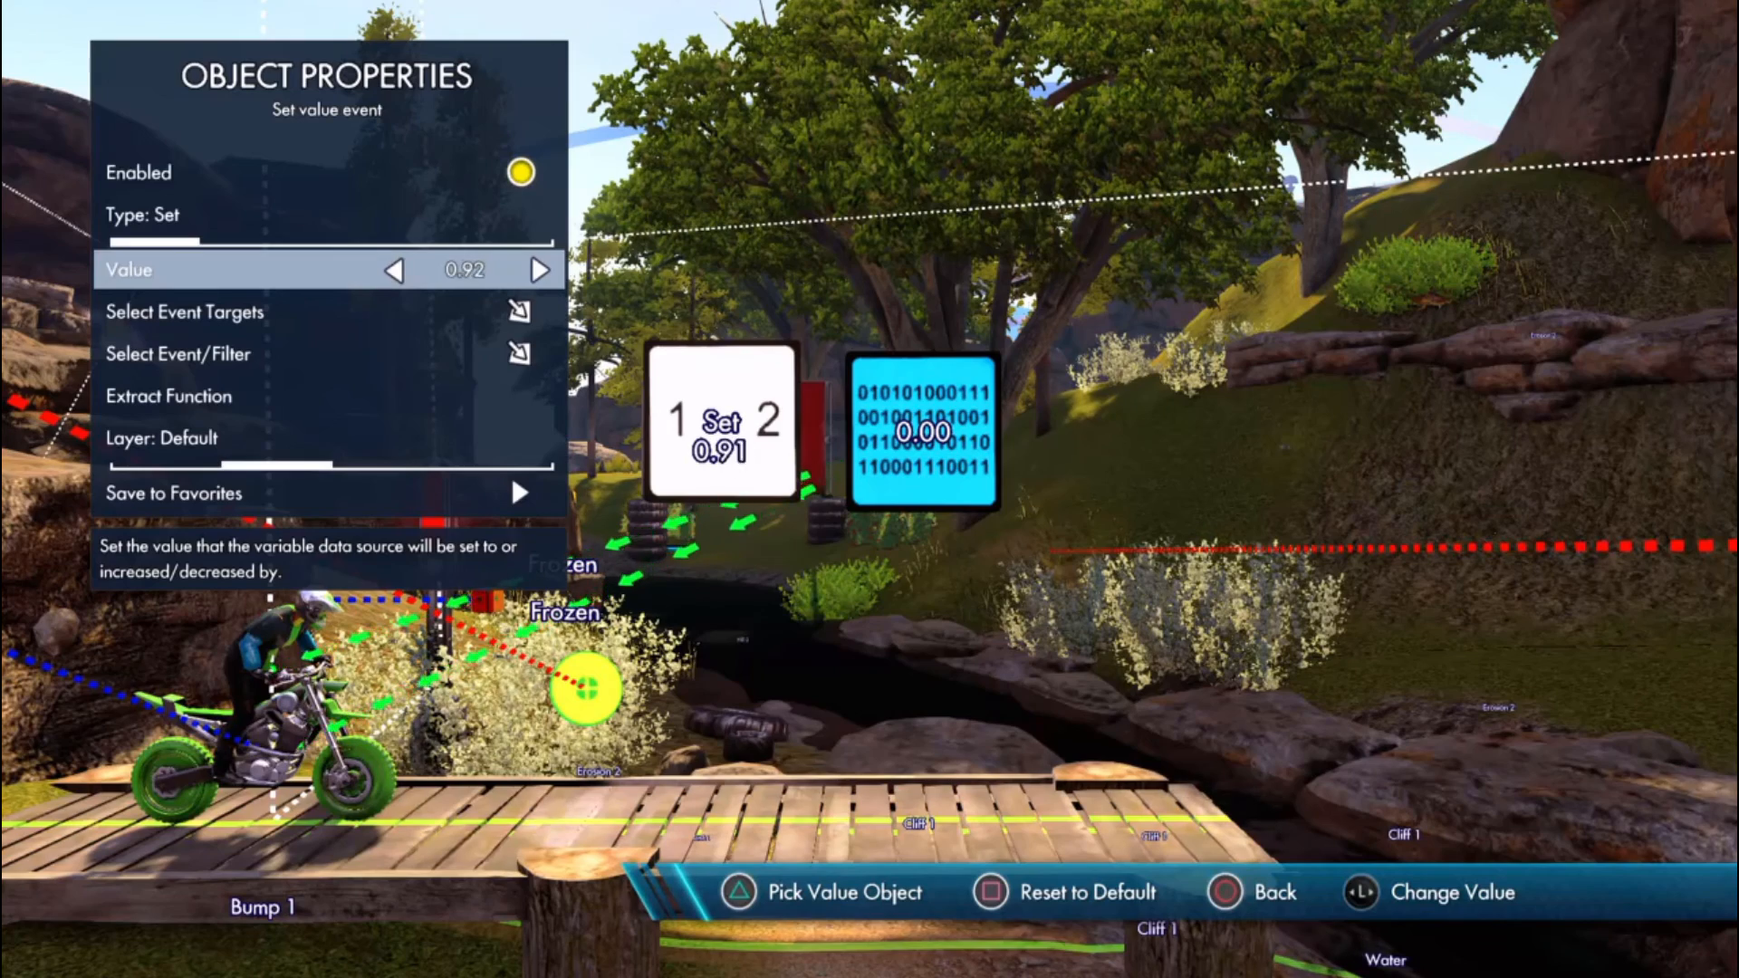
{"action": "key", "text": "Right"}
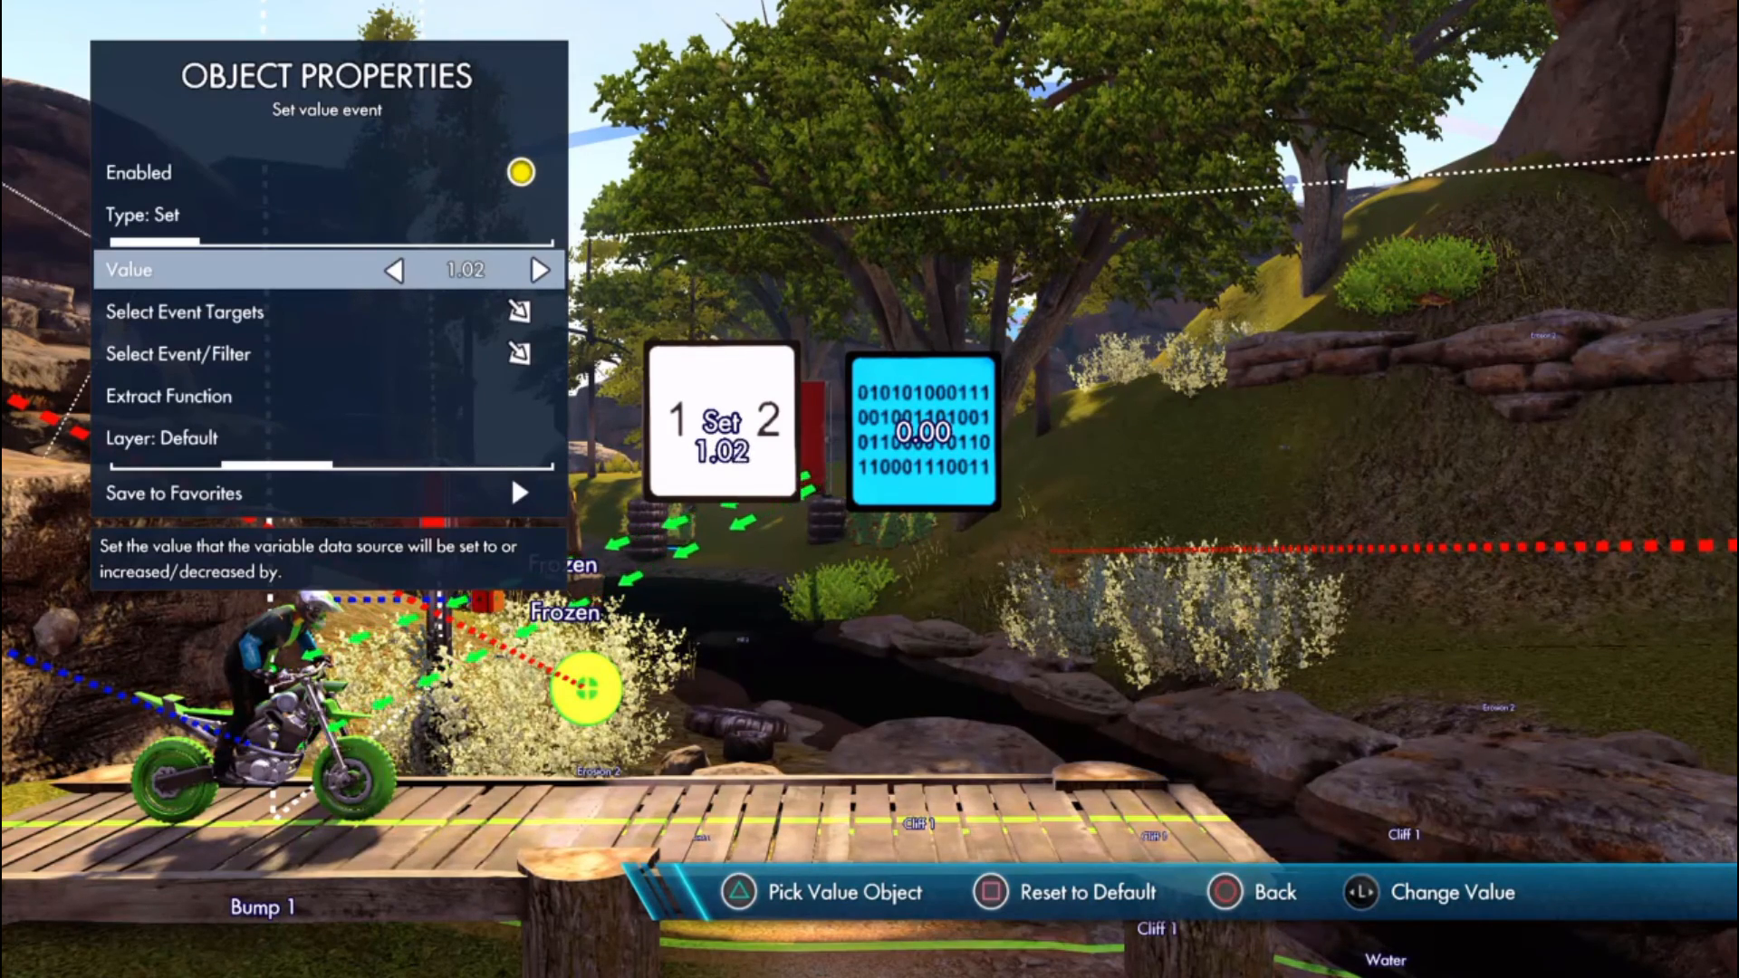
{"action": "key", "text": "Left"}
{"action": "key", "text": "Left"}
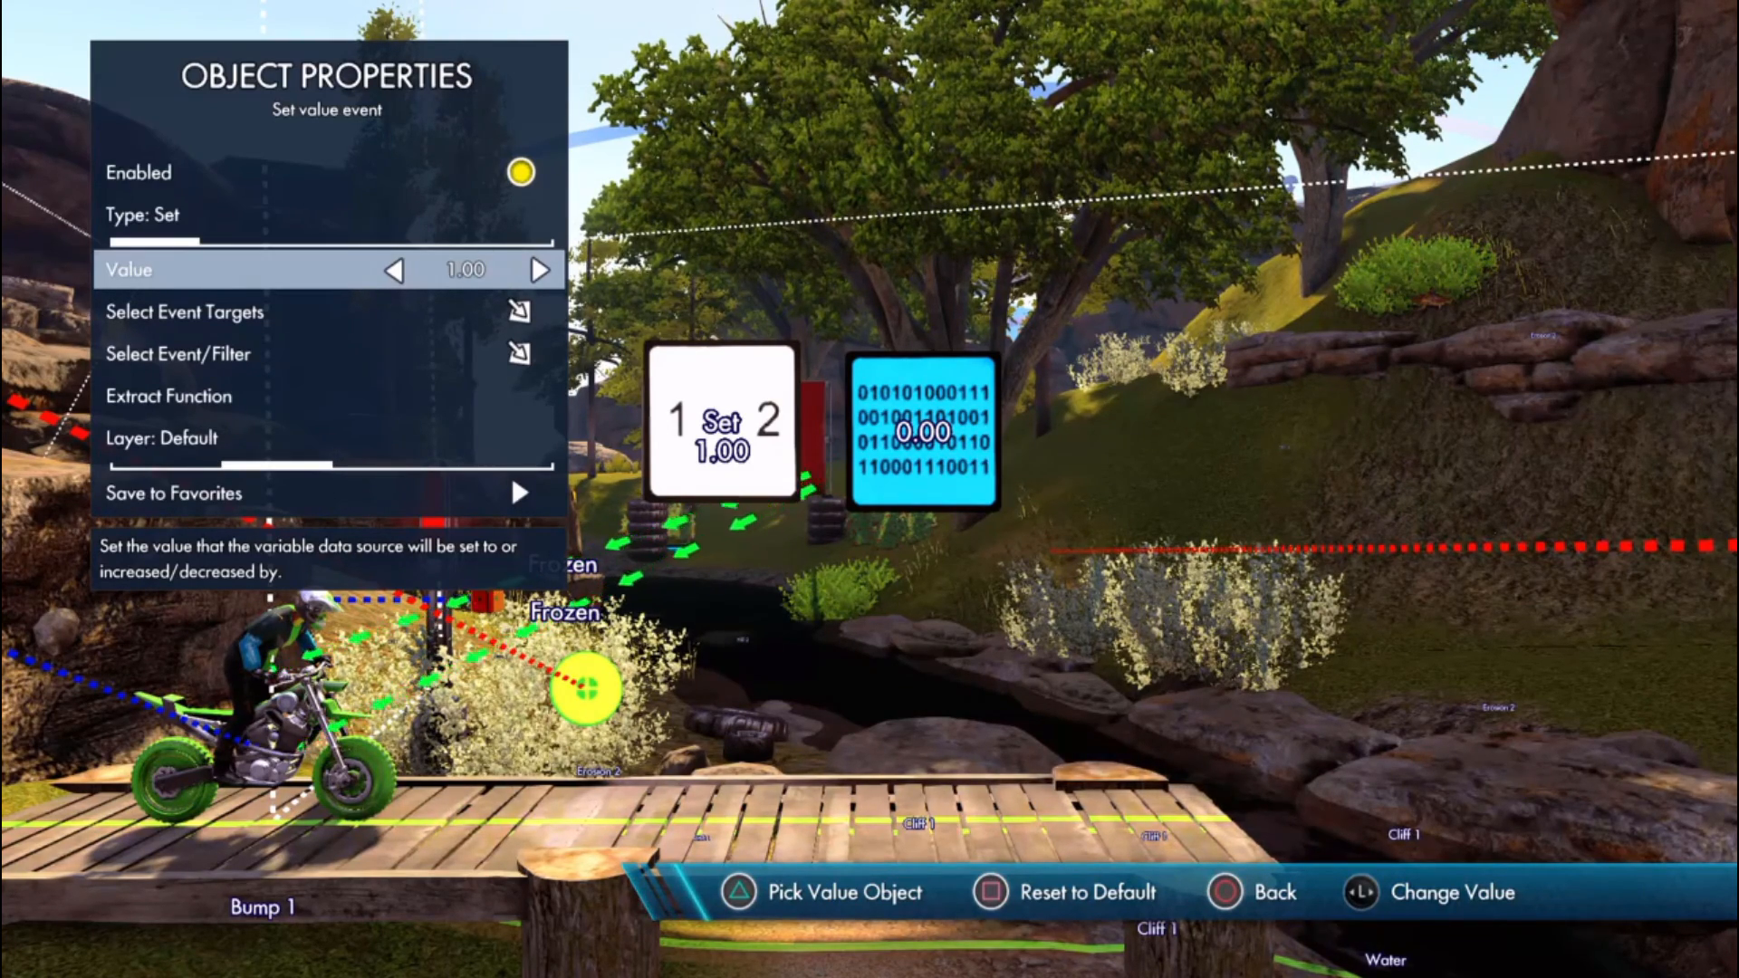
Step: Make the variable data source the target of the Set value event and place the event close beside it
{"action": "key", "text": "Down"}
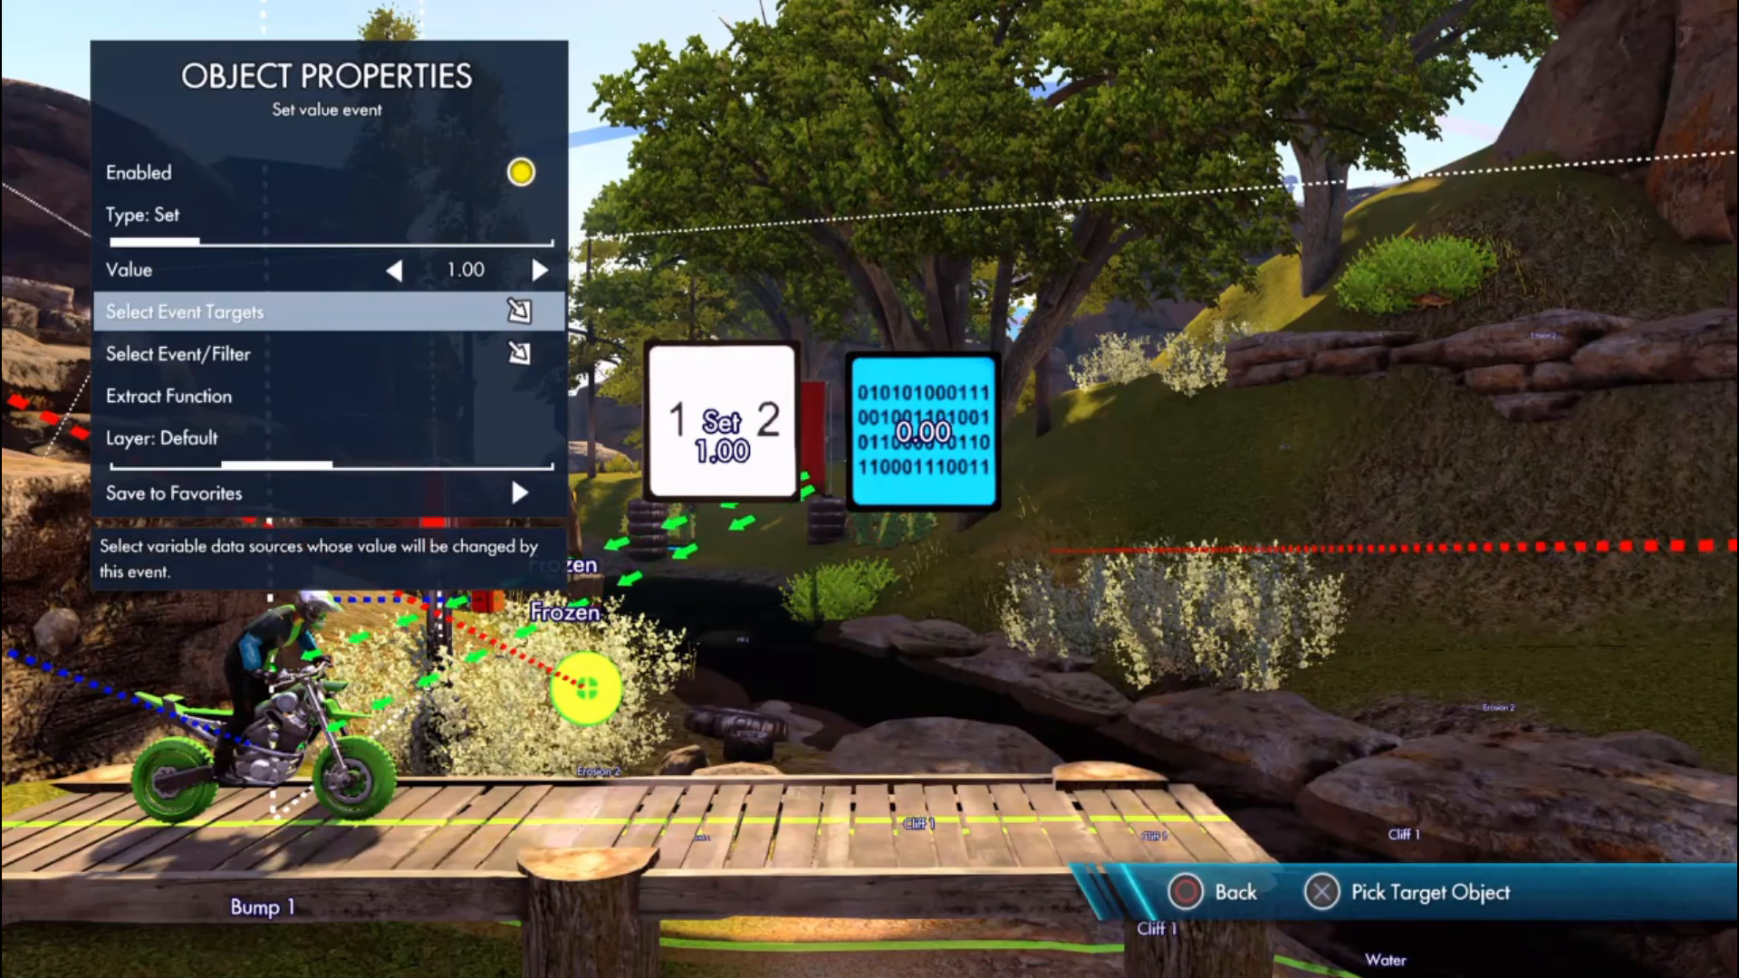
{"action": "key", "text": "Return"}
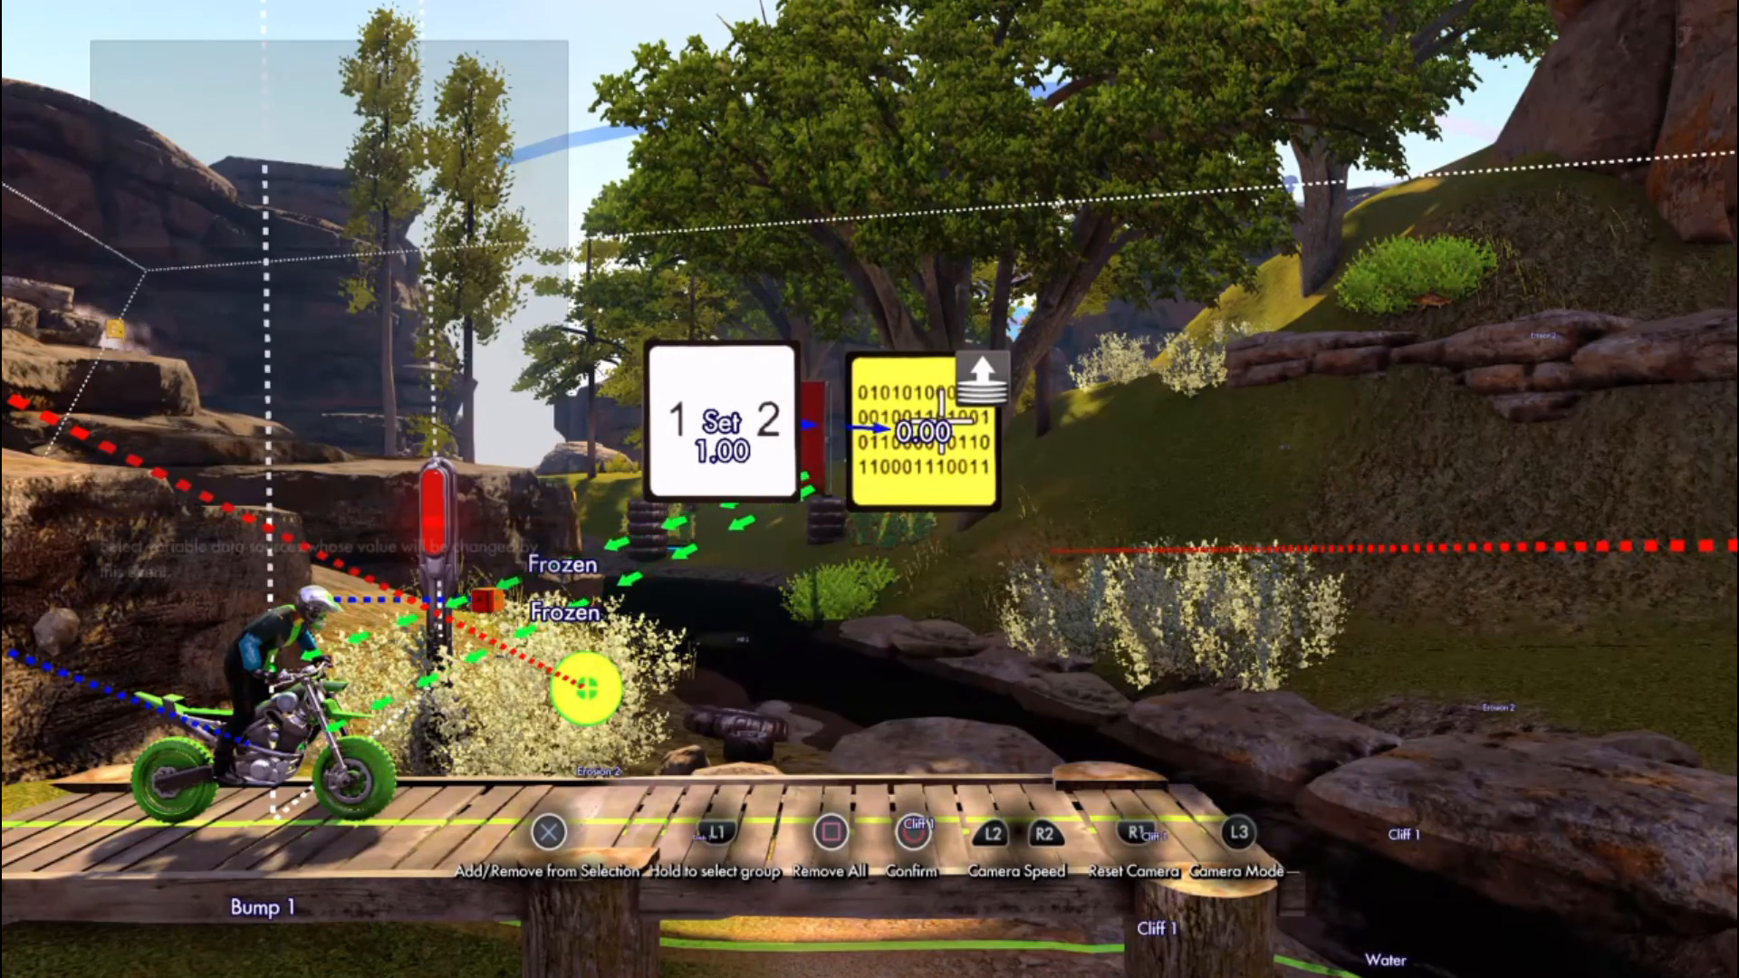
{"action": "key", "text": "Escape"}
{"action": "key", "text": "Escape"}
{"action": "key", "text": "Escape"}
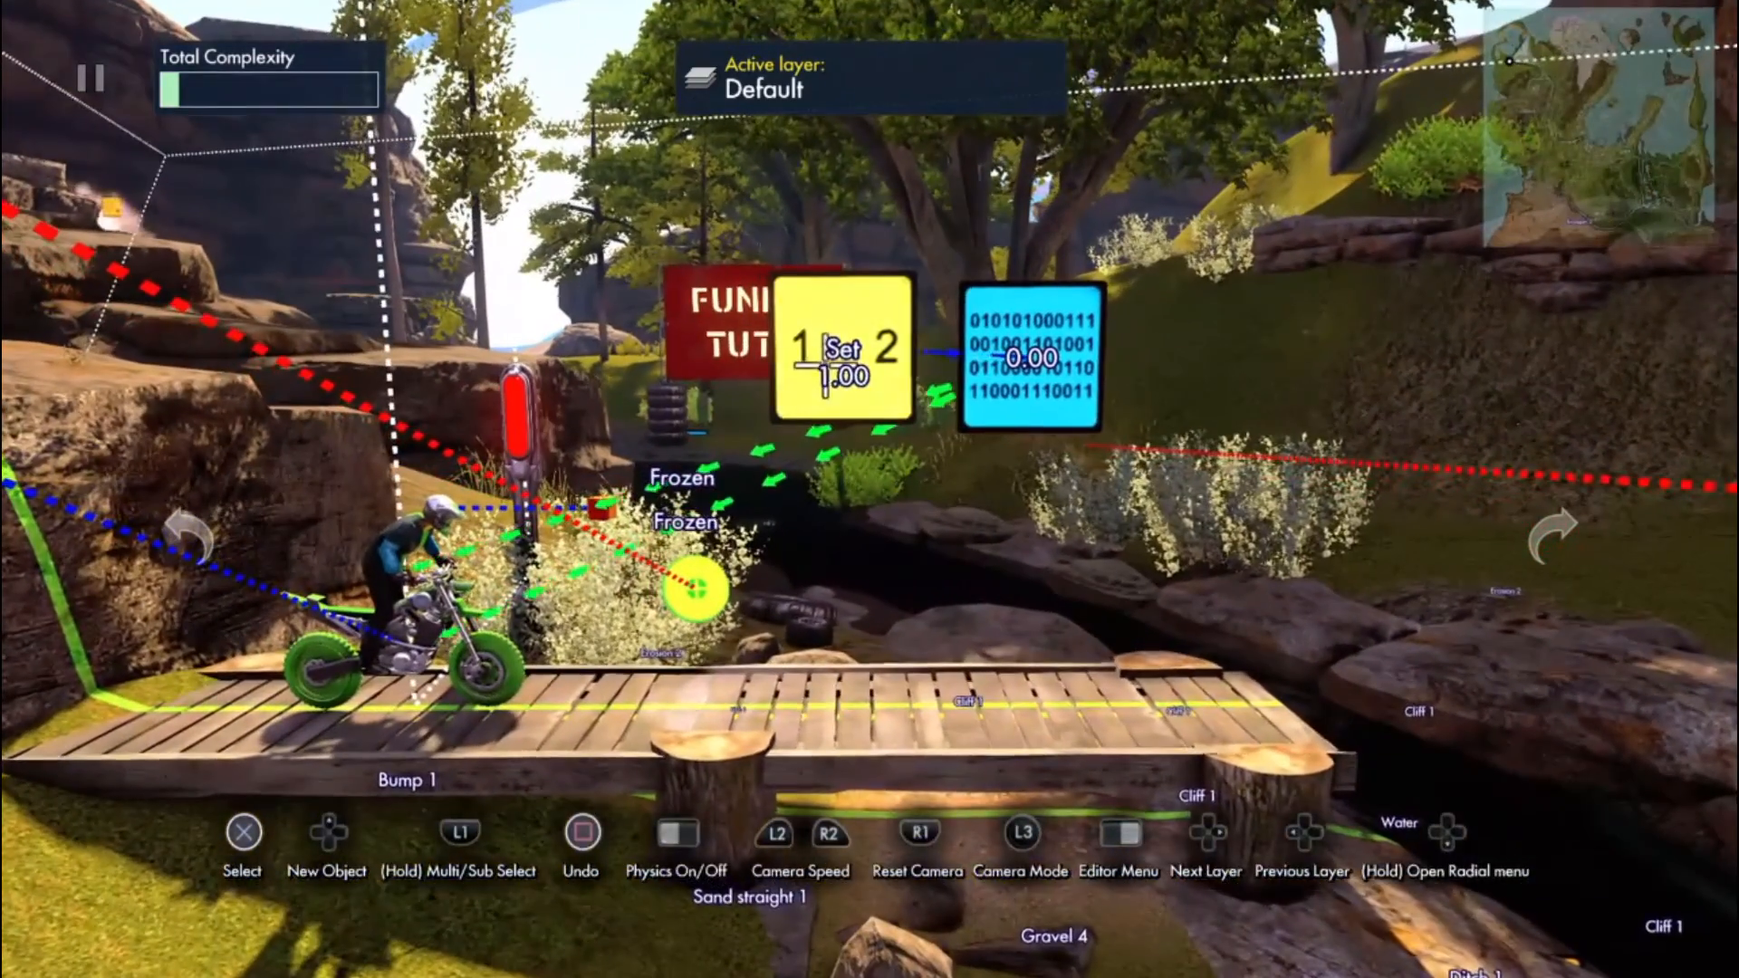
{"action": "left_click", "coordinate": [825, 365]}
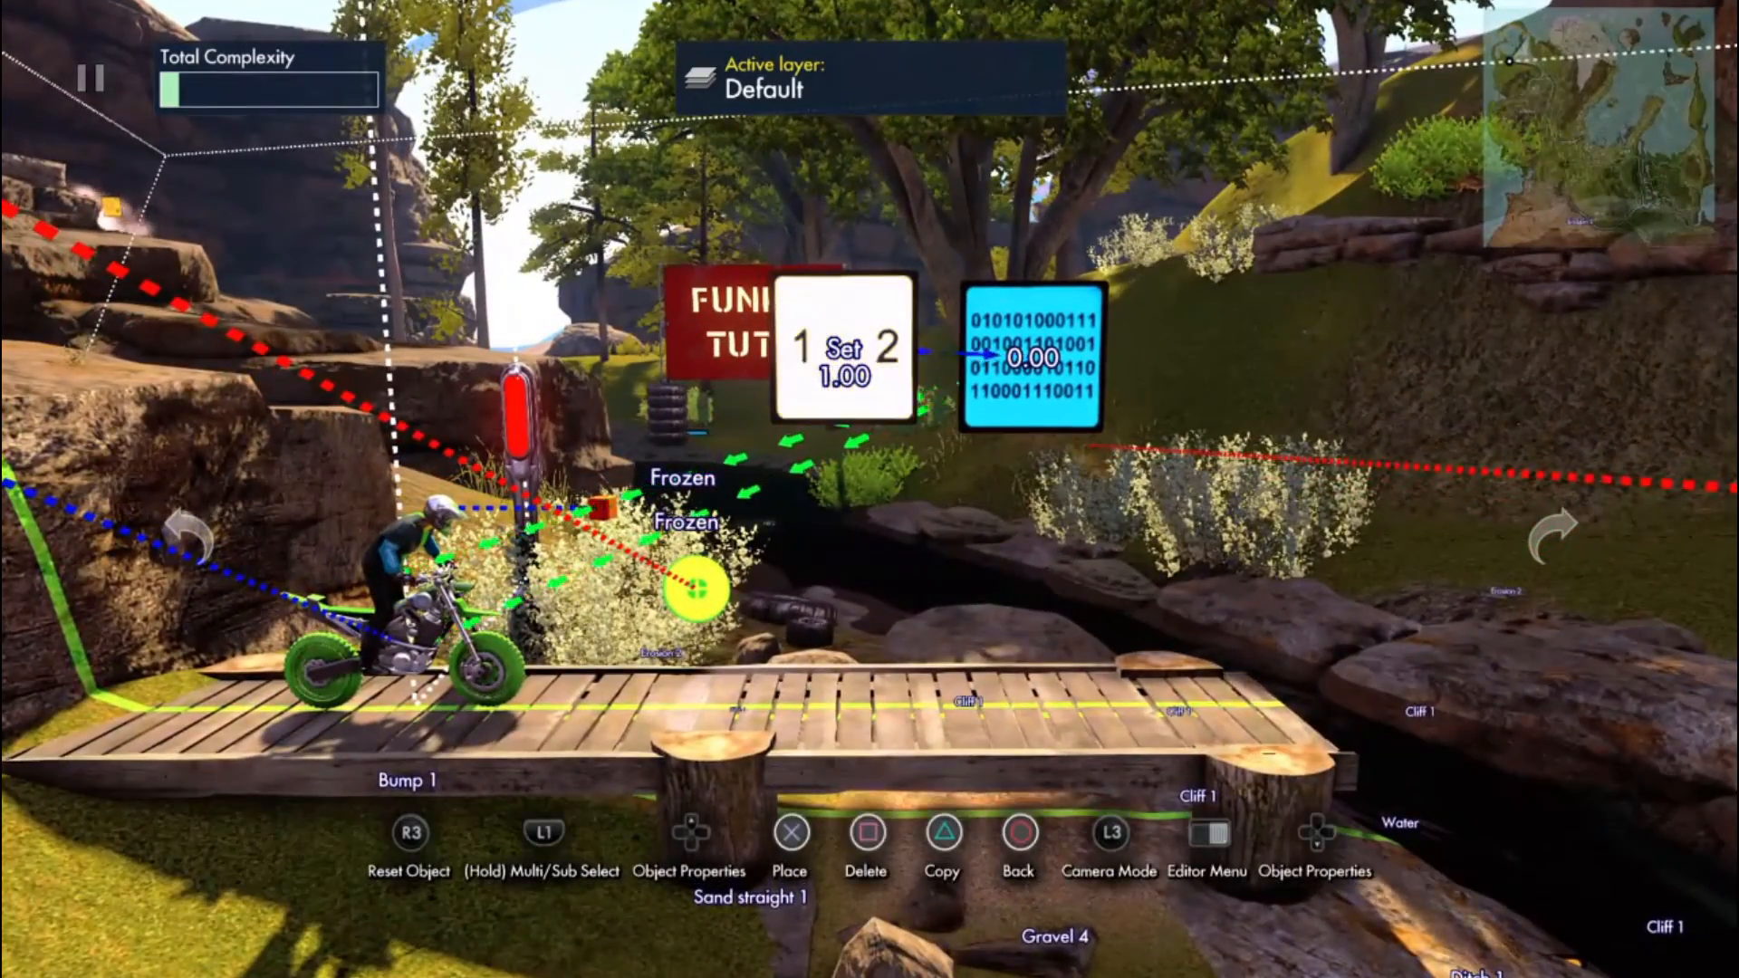
{"action": "left_click", "coordinate": [846, 357]}
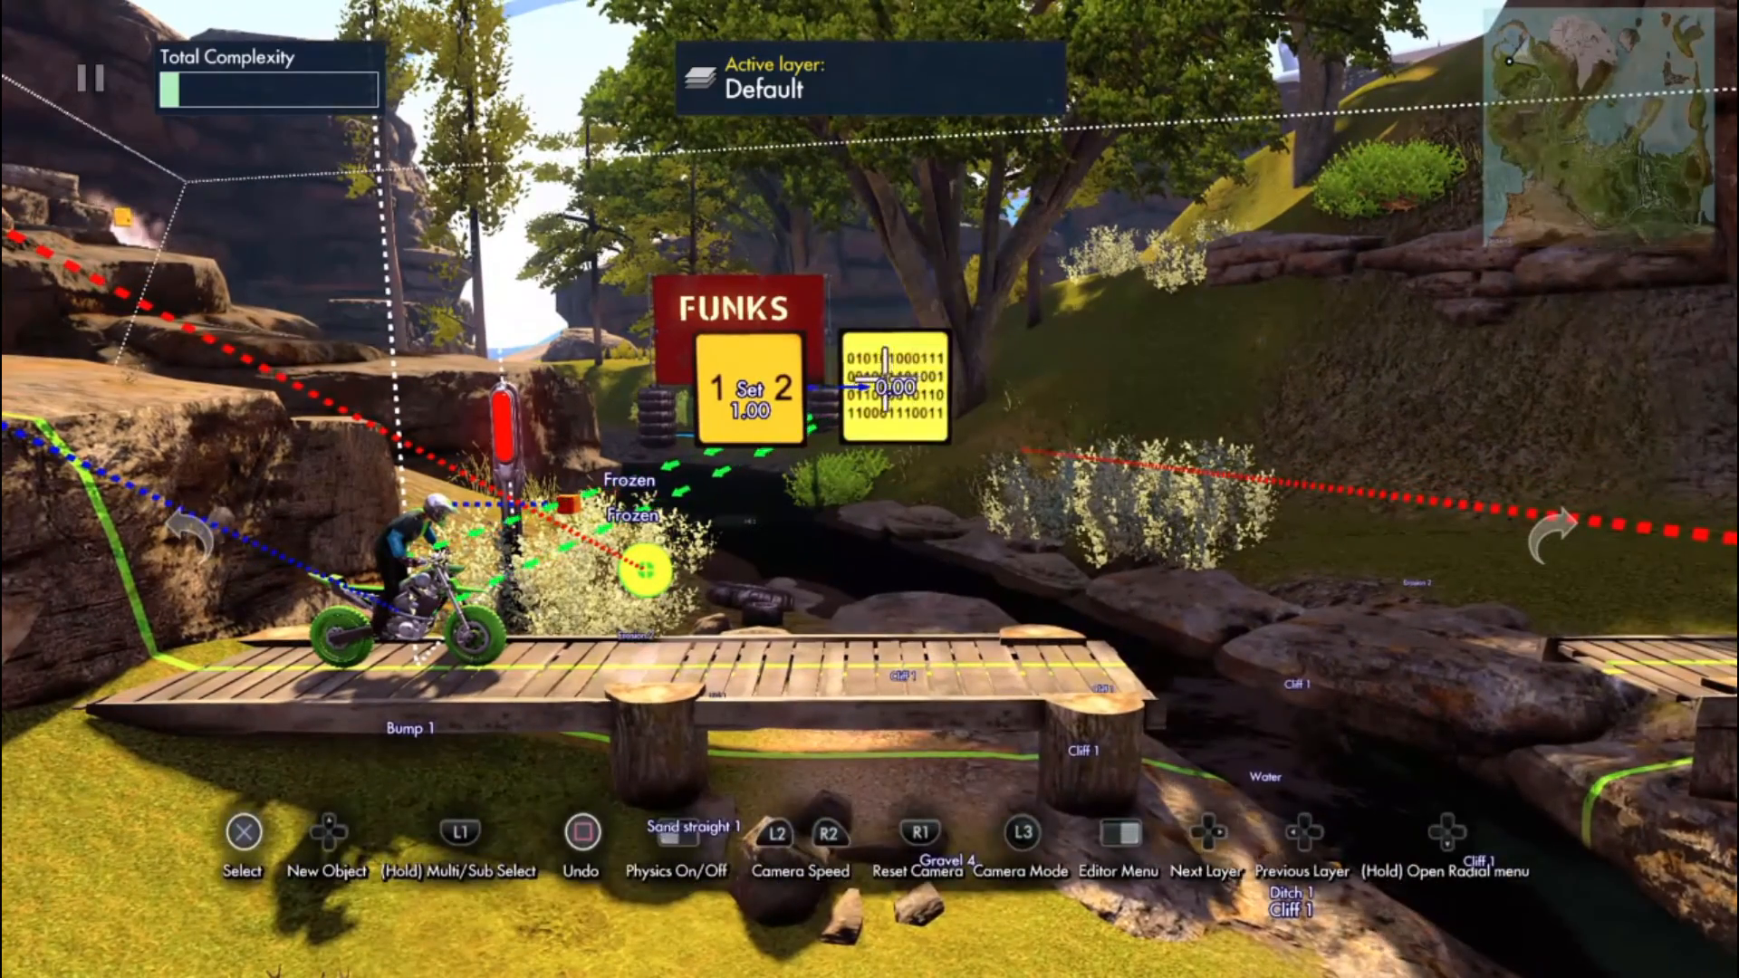
Step: Set the variable data source's starting value to 1.00
{"action": "left_click", "coordinate": [895, 386]}
{"action": "key", "text": "Up"}
{"action": "key", "text": "Down"}
{"action": "key", "text": "Down"}
{"action": "key", "text": "Up"}
{"action": "key", "text": "Up"}
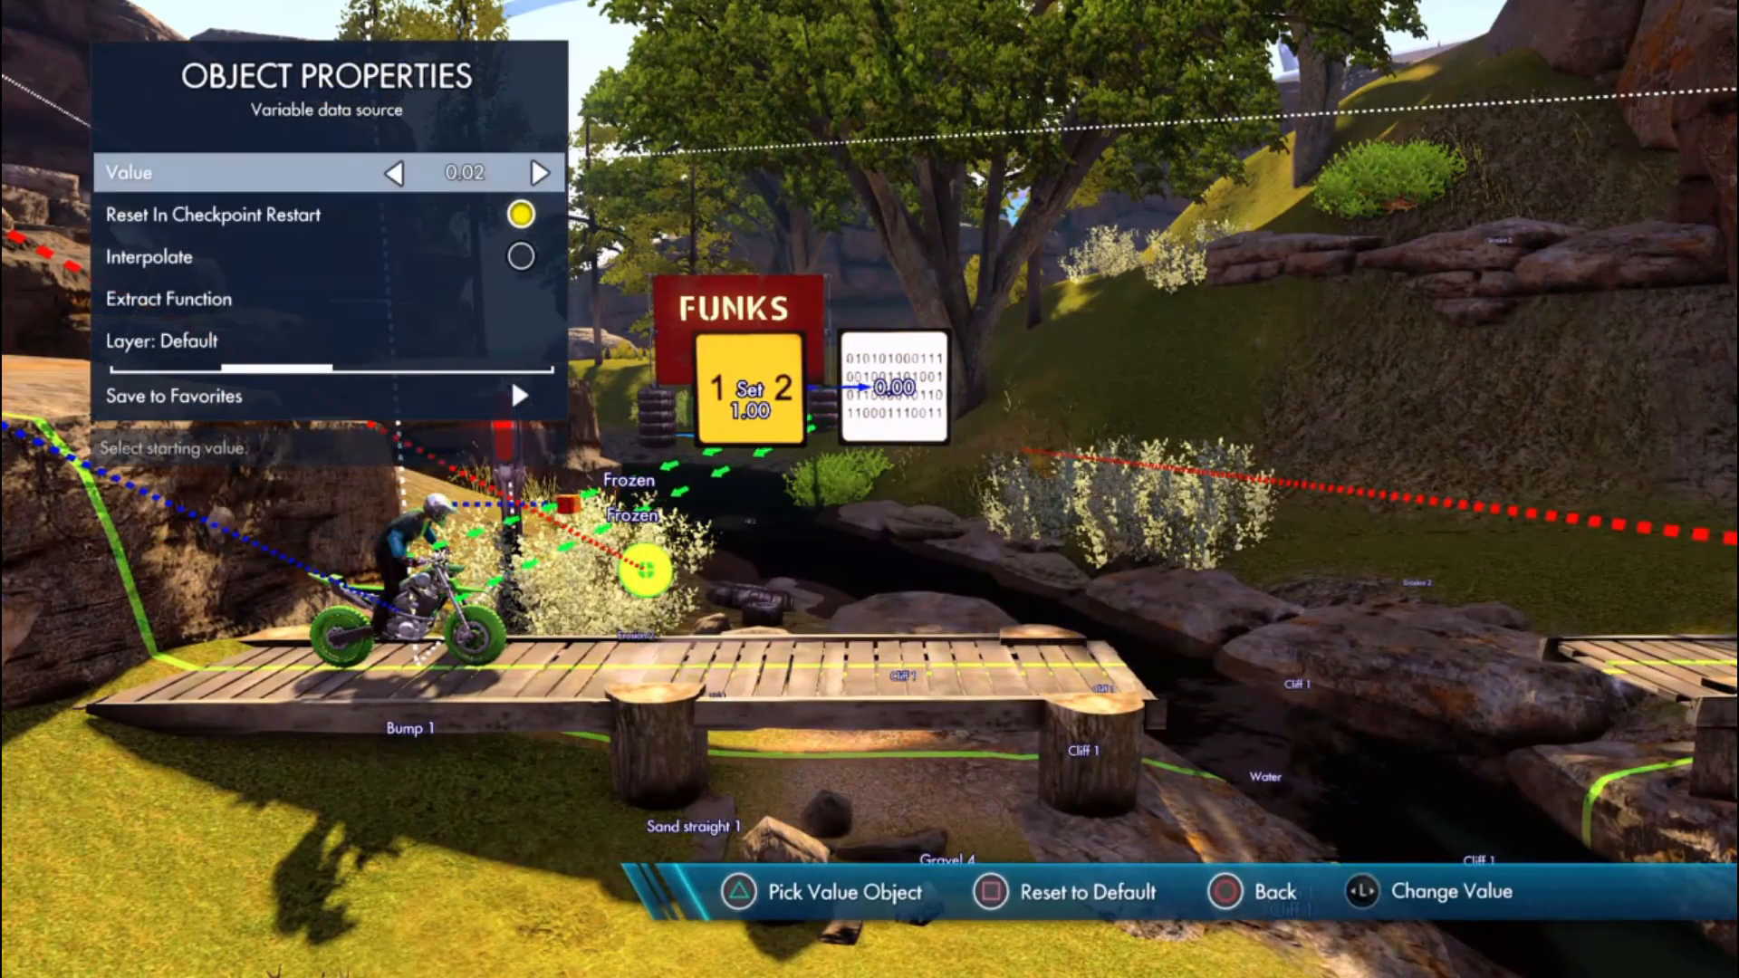
{"action": "key", "text": "Right"}
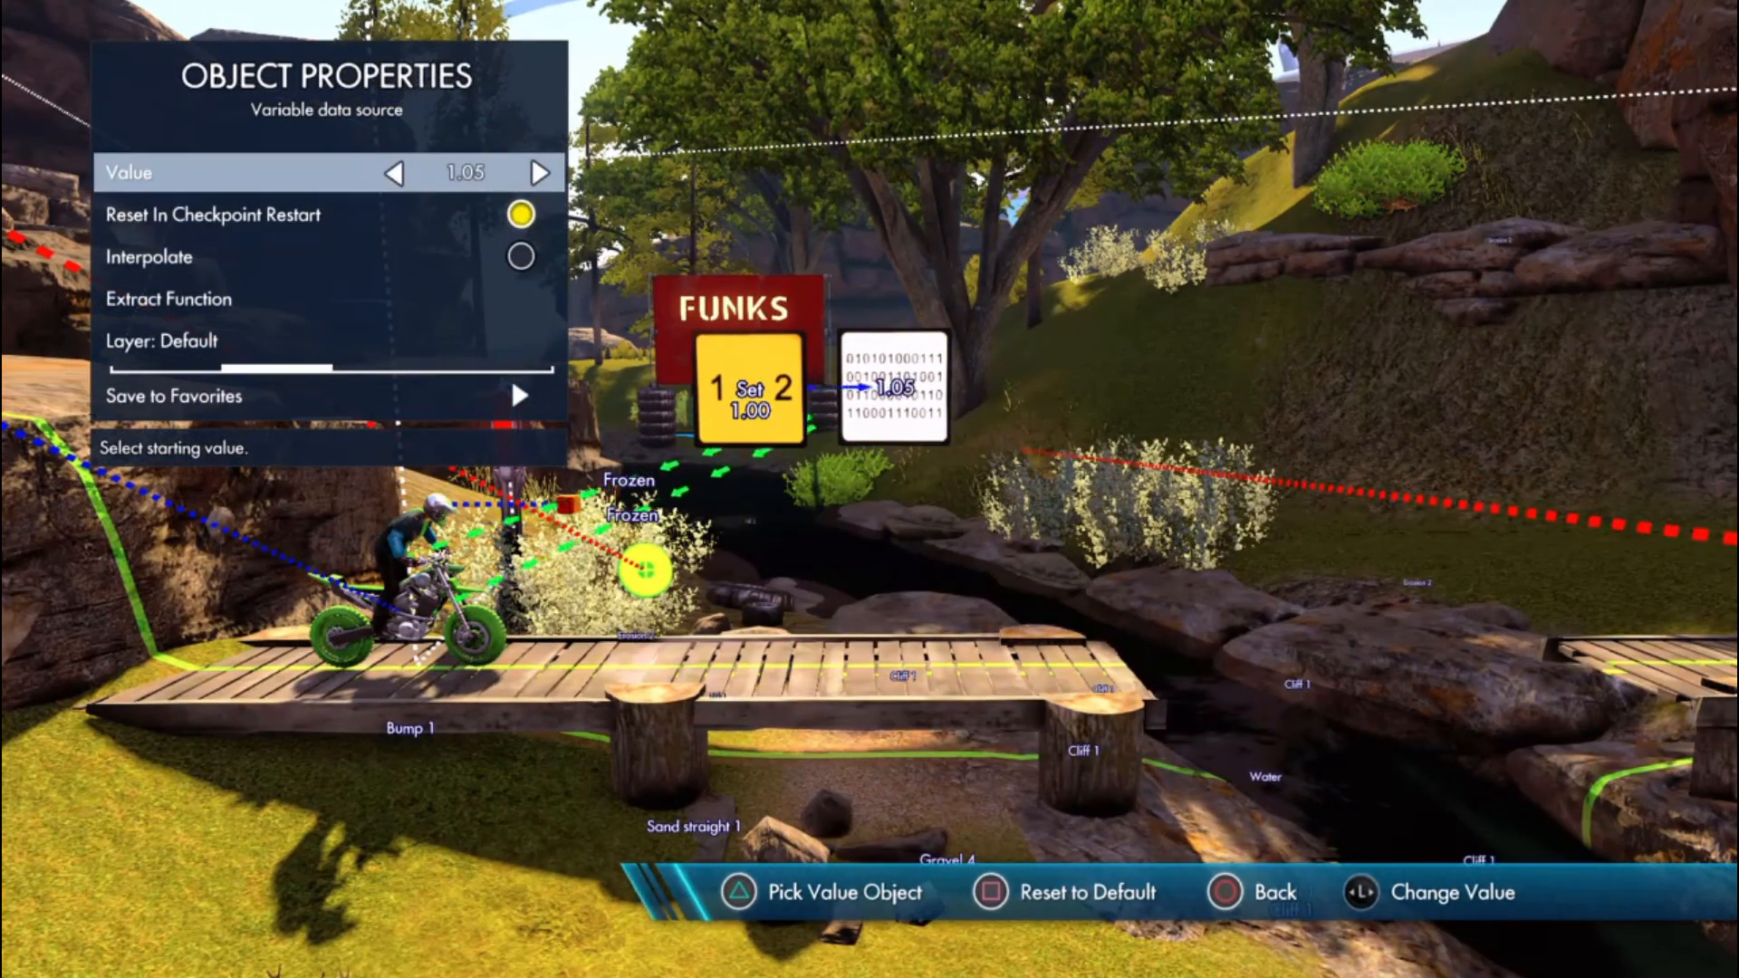
{"action": "key", "text": "Escape"}
{"action": "key", "text": "Escape"}
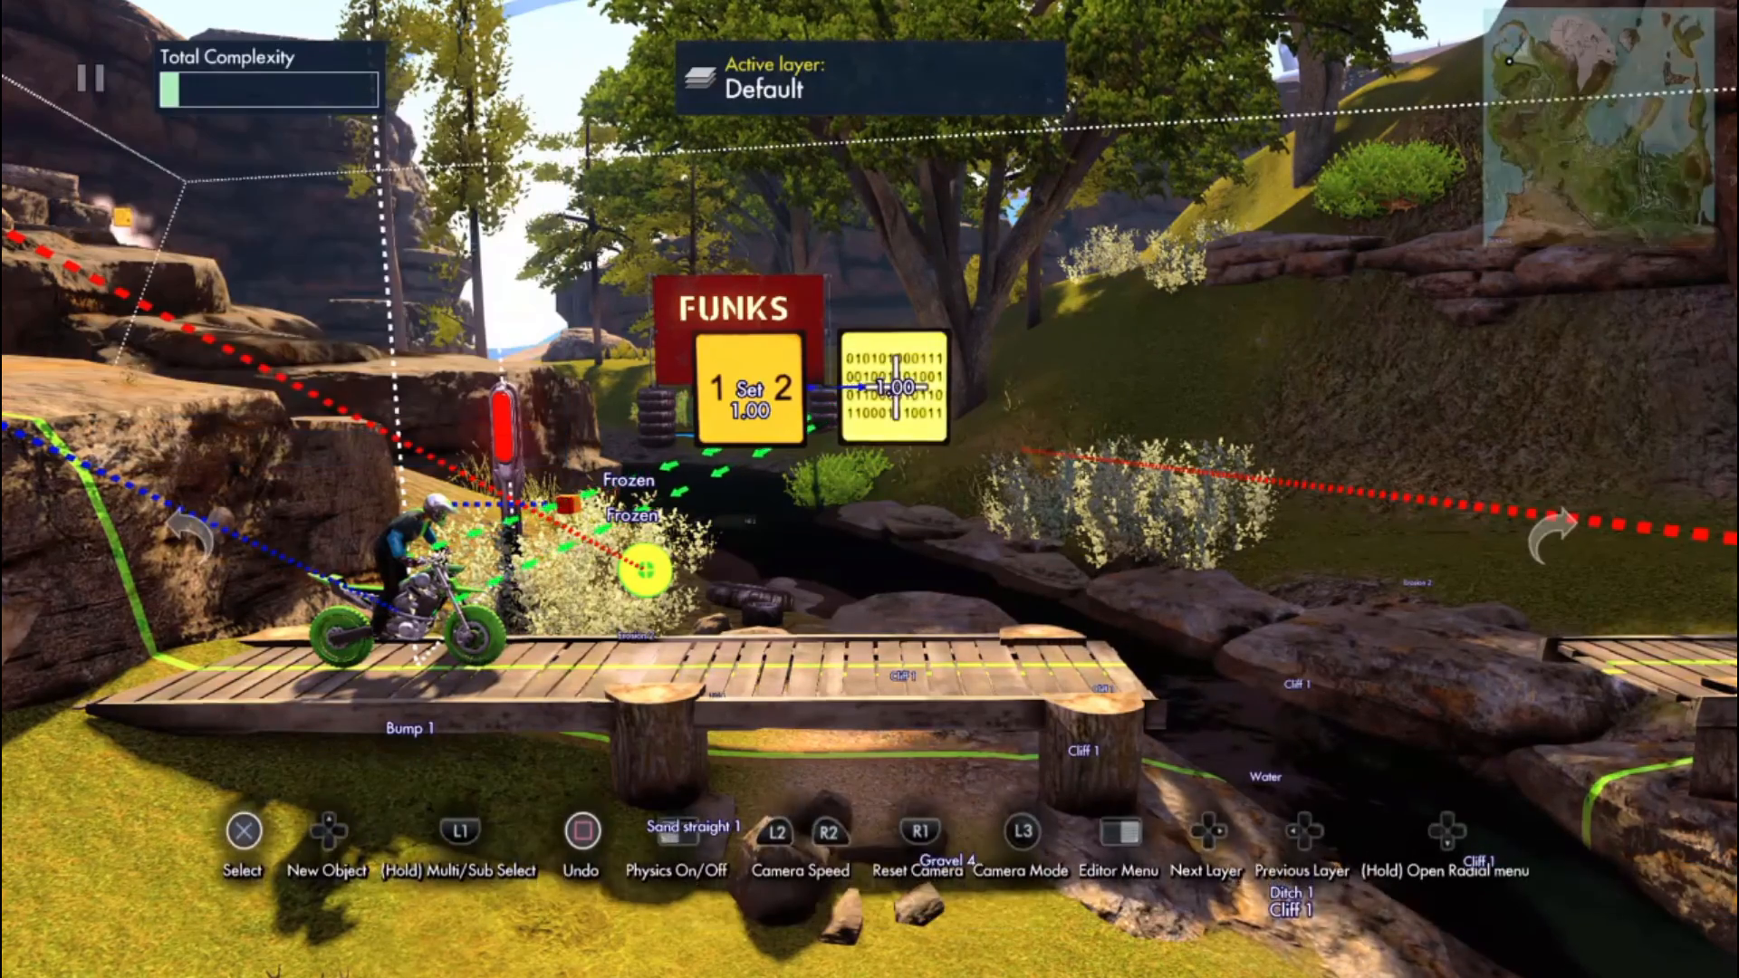
Step: Test the track to check how the rider and bike behave at the start, and return to the editor
{"action": "scroll", "coordinate": [870, 489], "scroll_direction": "up", "scroll_amount": 3}
{"action": "key", "text": "Escape"}
{"action": "key", "text": "Return"}
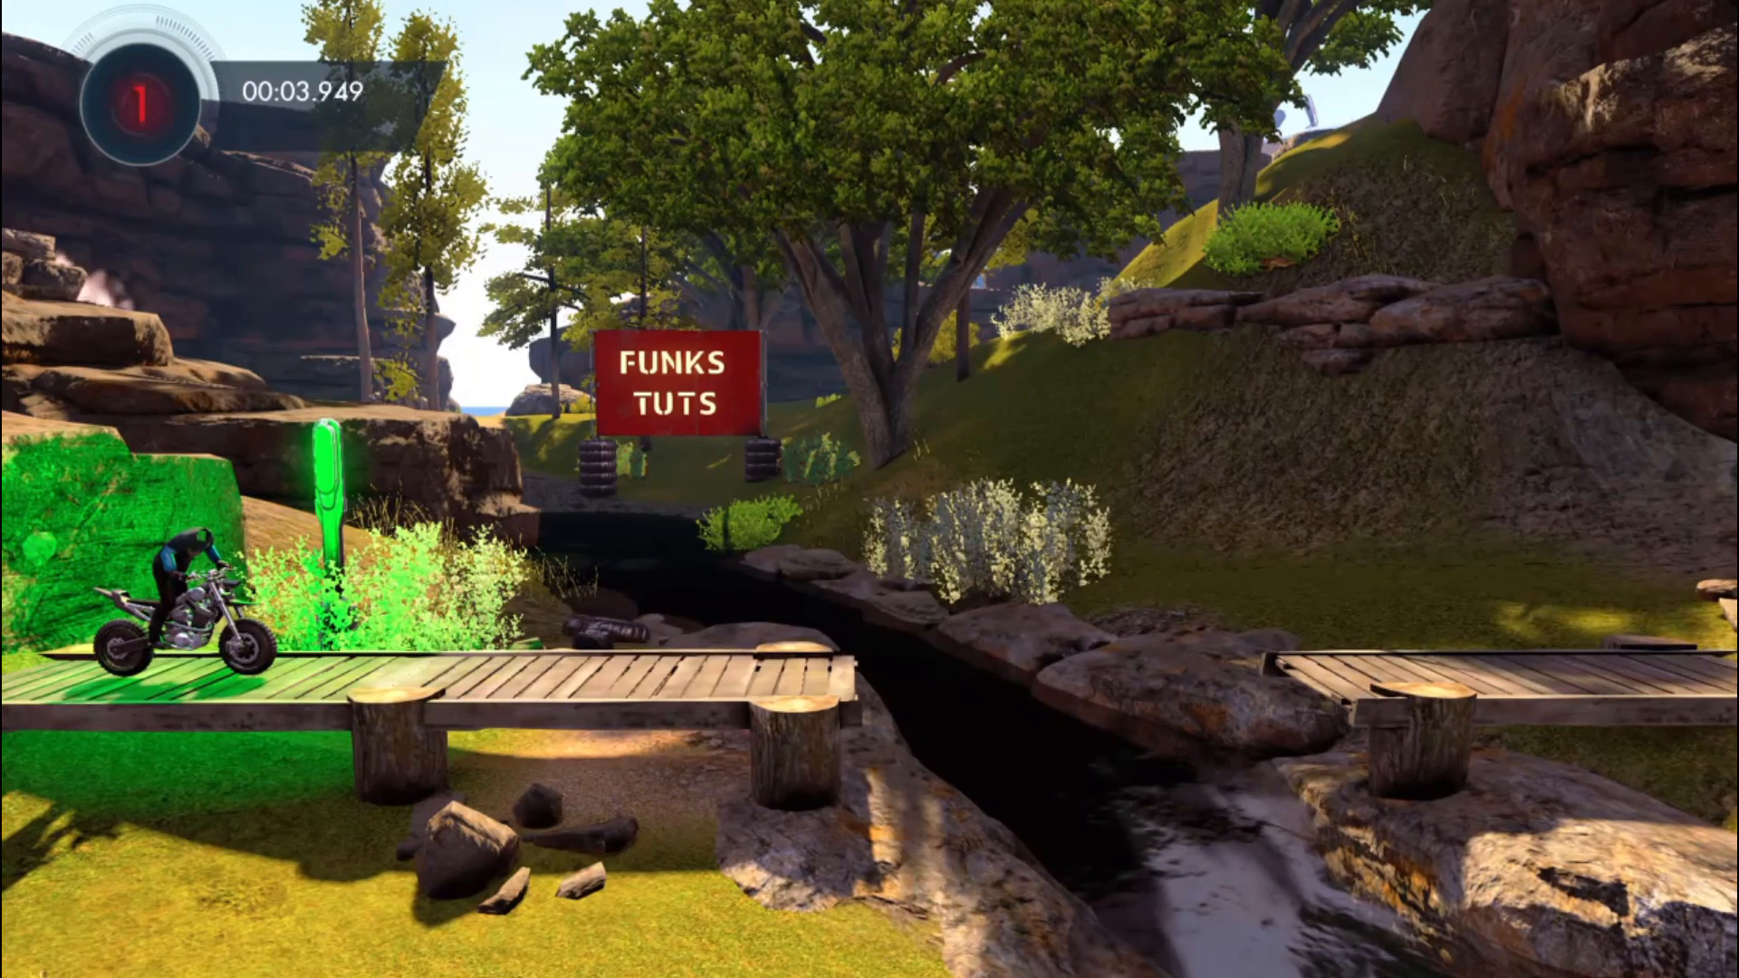
{"action": "key", "text": "Escape"}
{"action": "key", "text": "Down"}
{"action": "key", "text": "Return"}
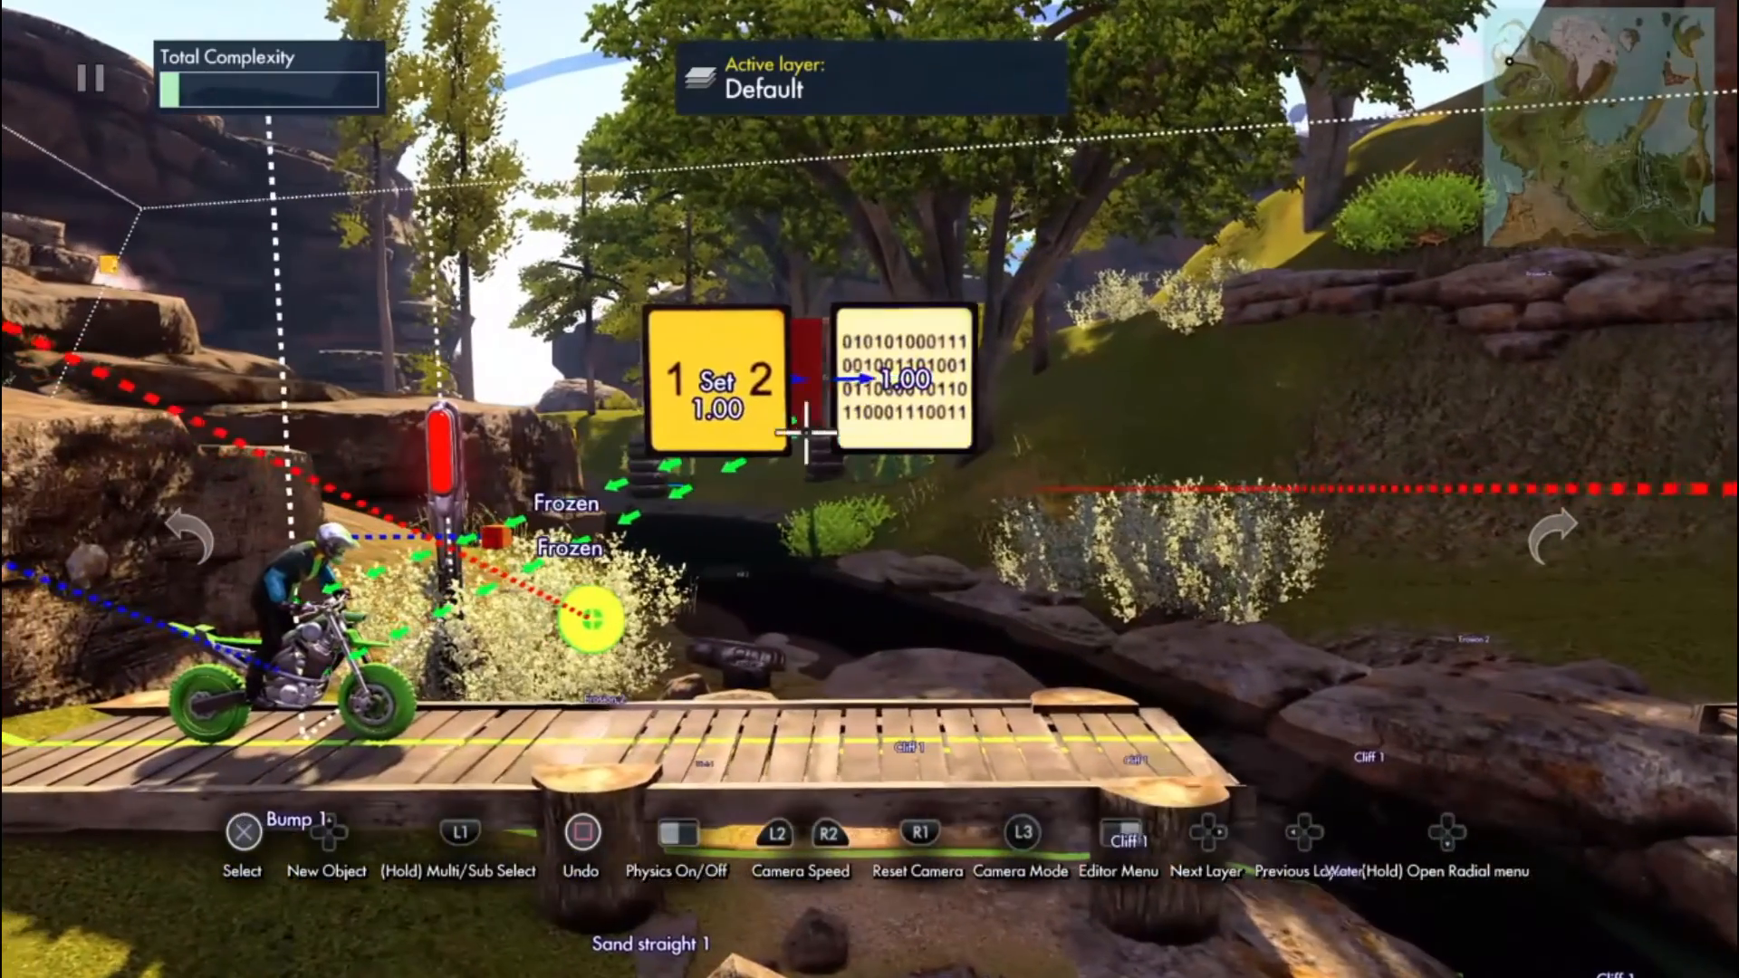
Step: Select the Set value event and variable data source together and move them up to the top of the FUNKS TUTS sign
{"action": "left_click", "coordinate": [750, 417], "text": "shift"}
{"action": "left_click", "coordinate": [924, 413], "text": "shift"}
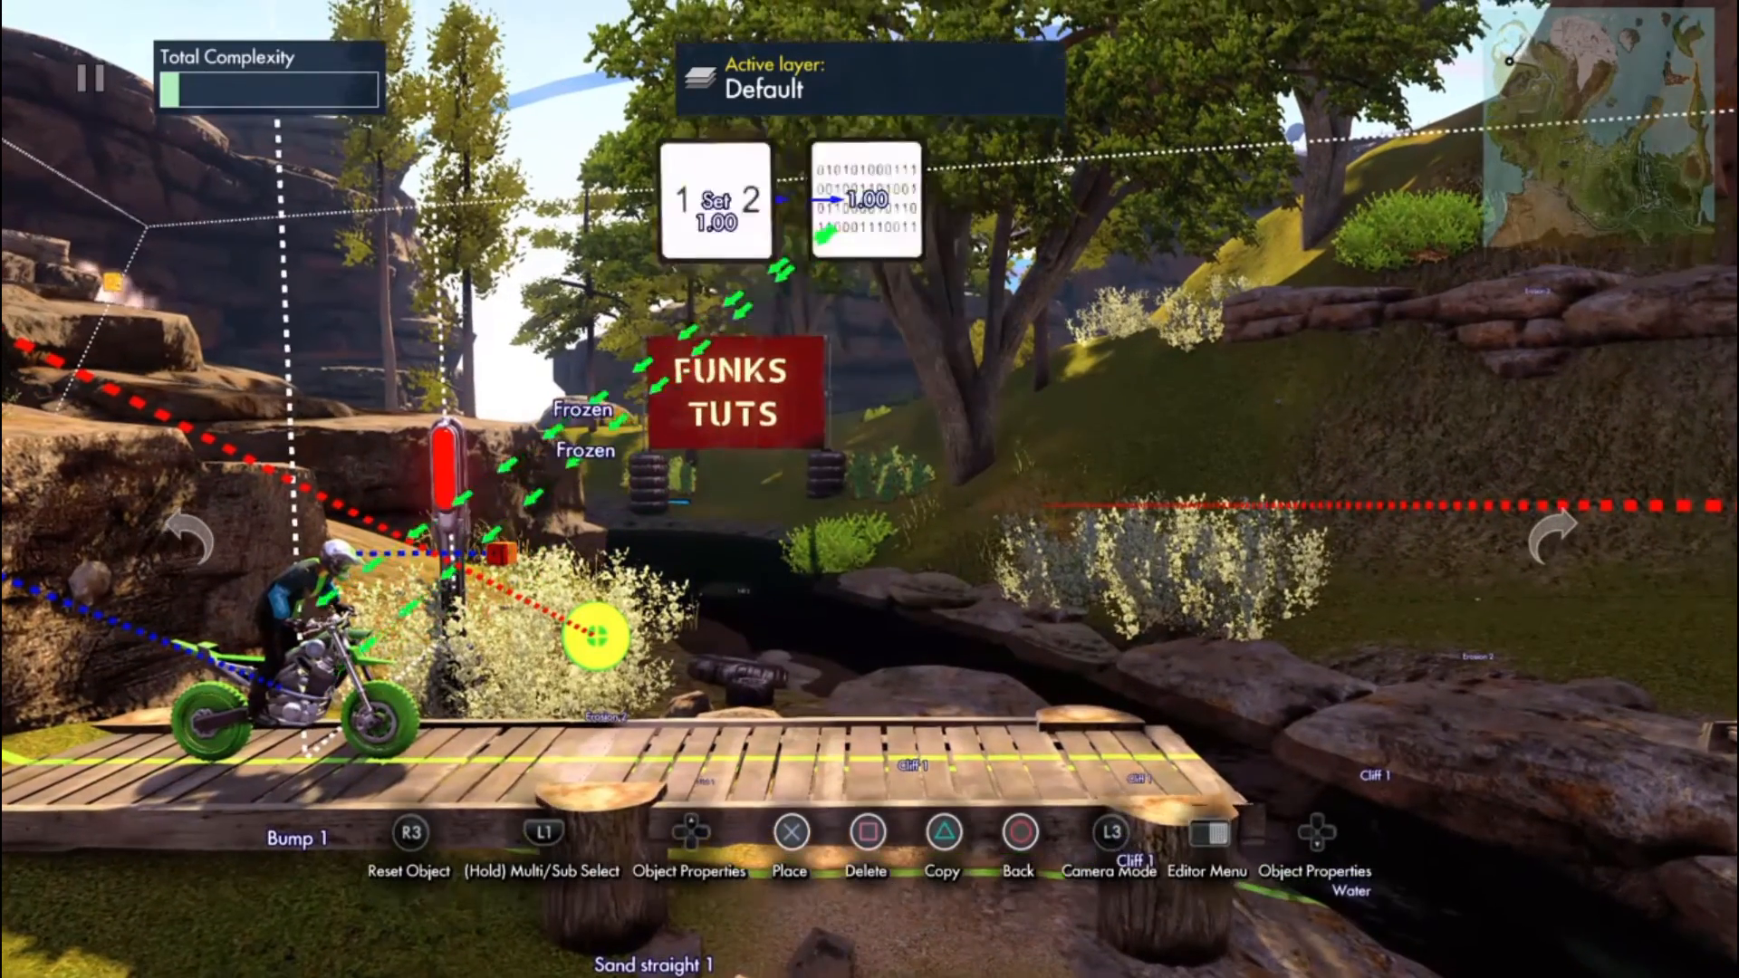
{"action": "left_click", "coordinate": [758, 323]}
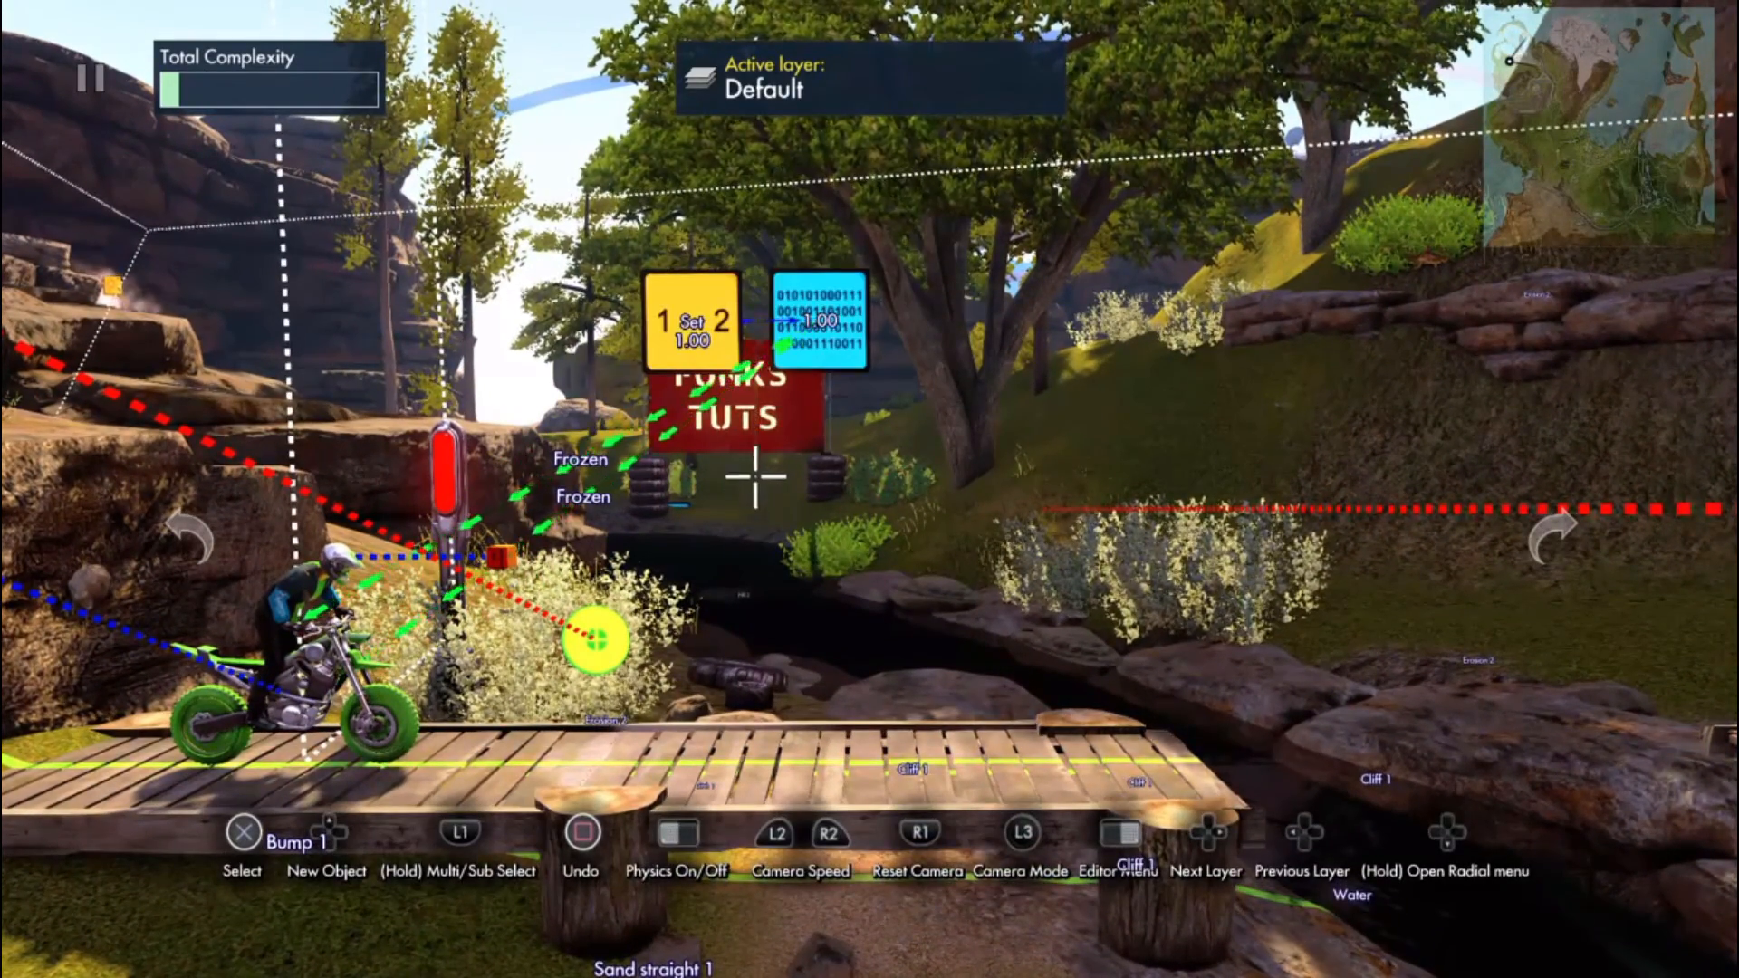
Step: Add a box-shaped area trigger and place it on the wooden bridge ahead of the bike, below the FUNKS TUTS sign
{"action": "key", "text": "Escape"}
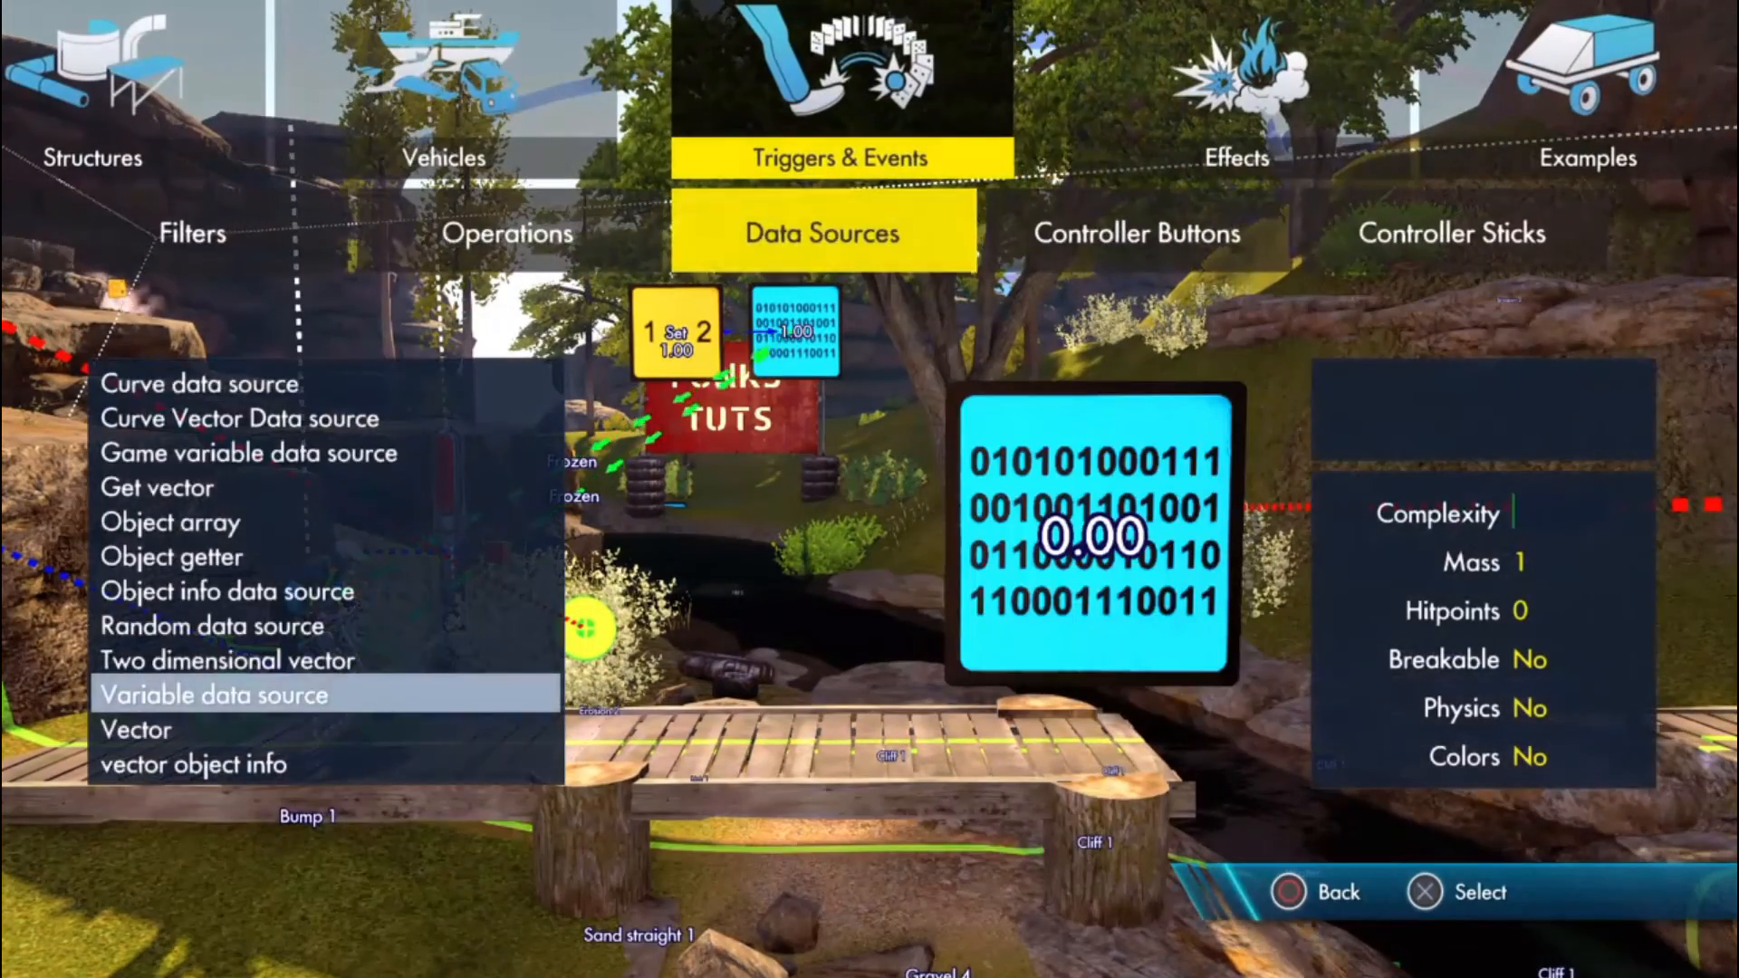
{"action": "key", "text": "Left"}
{"action": "key", "text": "Left"}
{"action": "key", "text": "Left"}
{"action": "key", "text": "Left"}
{"action": "key", "text": "Left"}
{"action": "key", "text": "Right"}
{"action": "key", "text": "Return"}
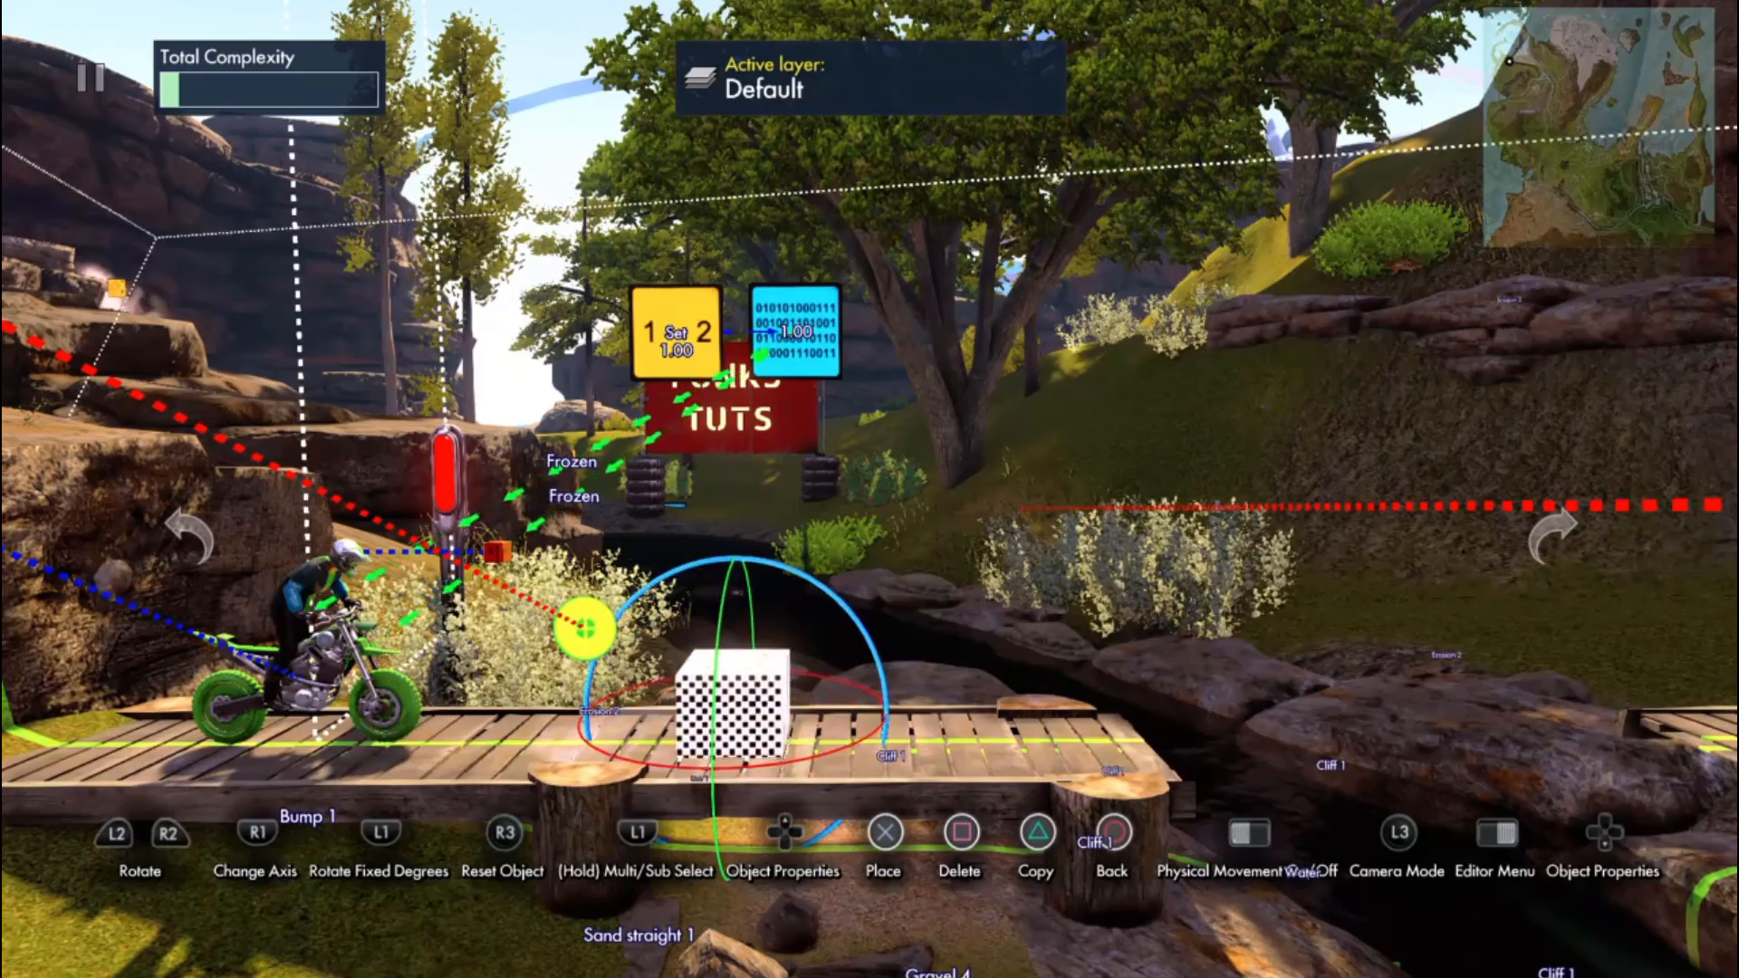
{"action": "key", "text": "Return"}
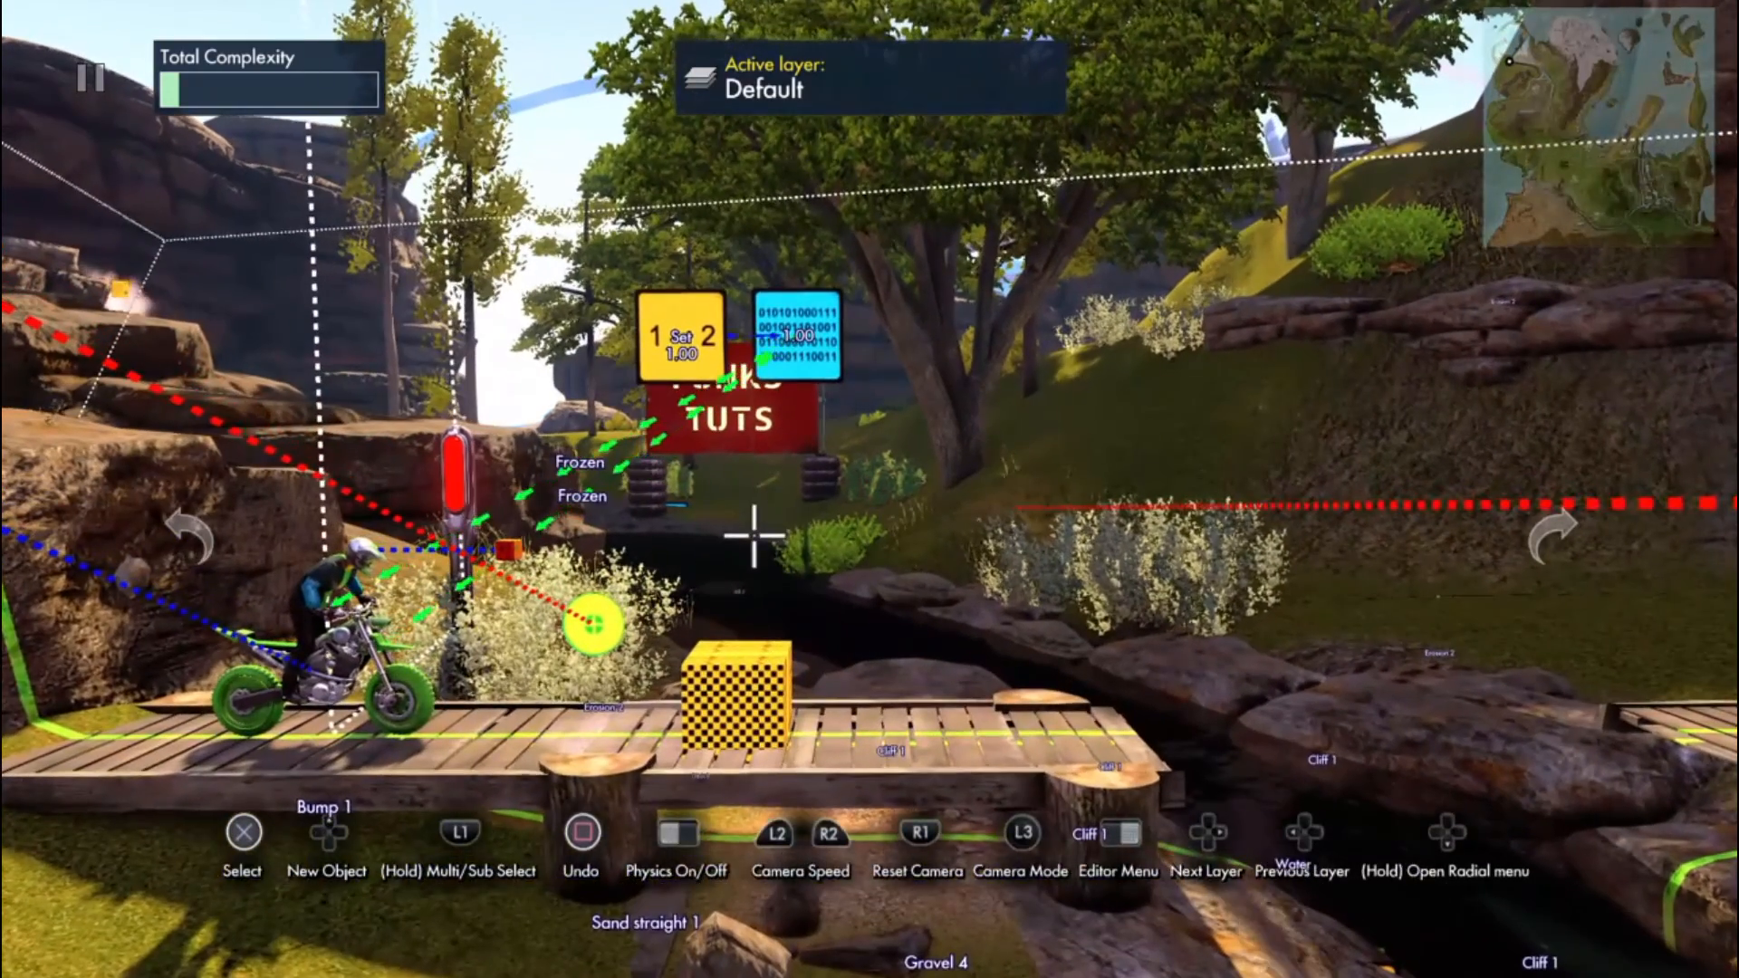
Step: Set the area trigger's On Hit target to the Set value event
{"action": "key", "text": "Up"}
{"action": "key", "text": "Escape"}
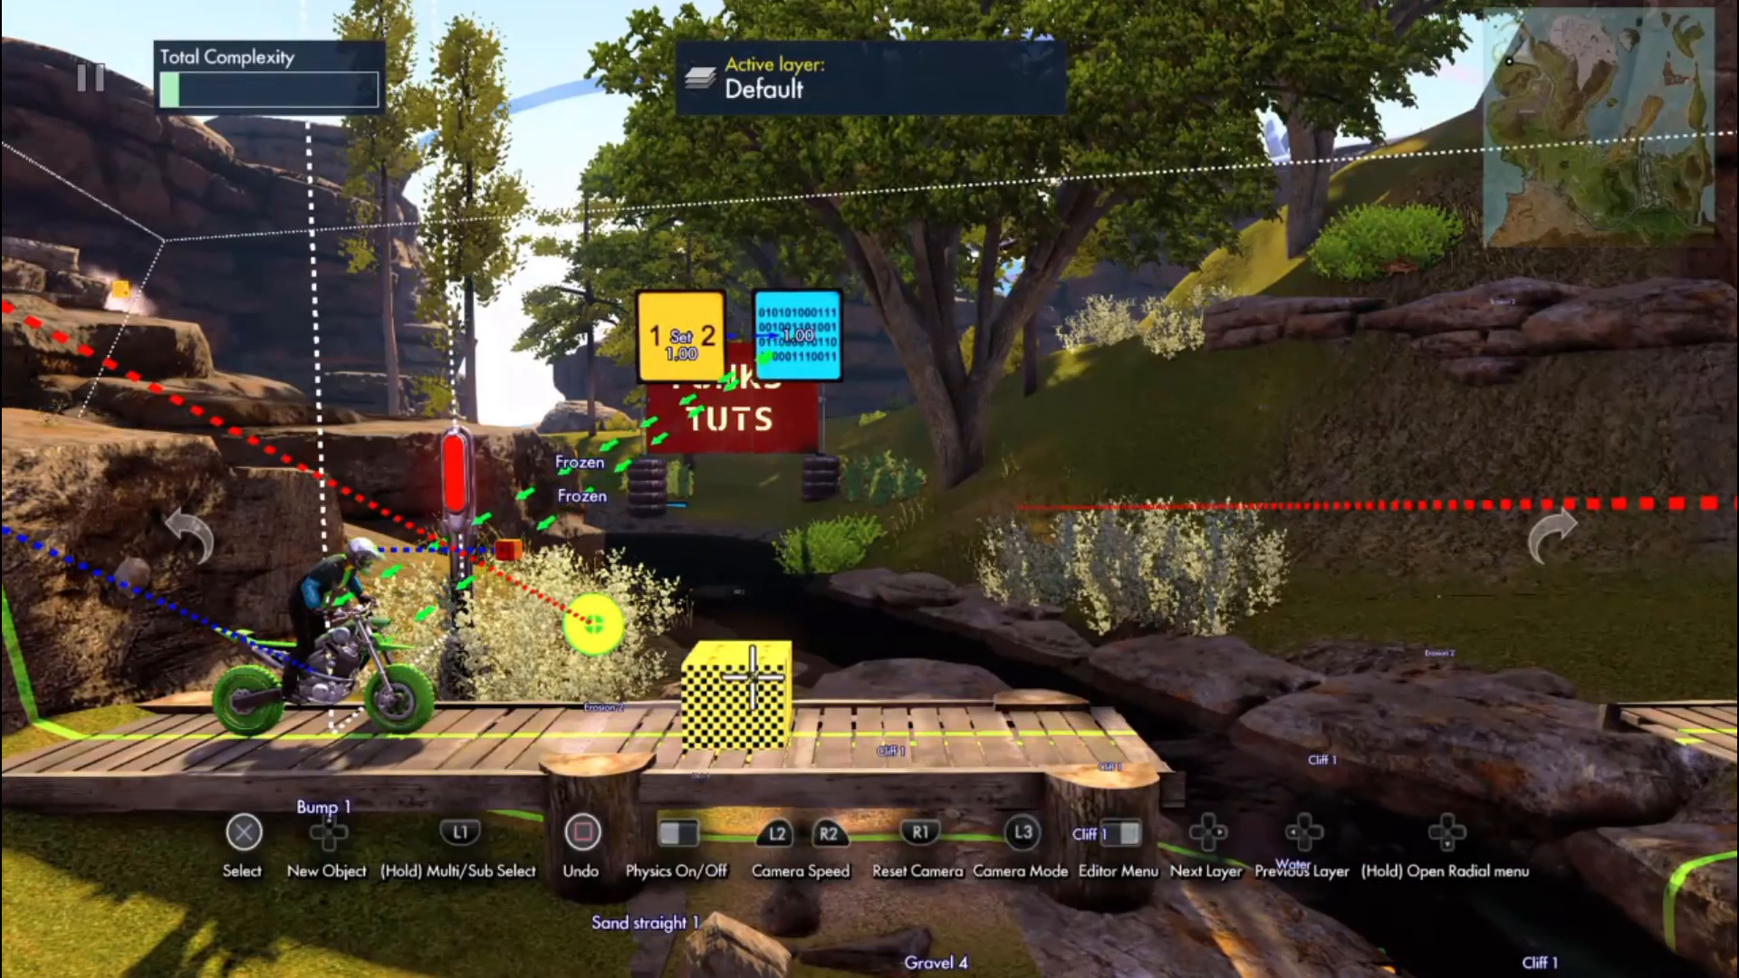
{"action": "key", "text": "Return"}
{"action": "key", "text": "Up"}
{"action": "key", "text": "Down"}
{"action": "key", "text": "Down"}
{"action": "key", "text": "Down"}
{"action": "key", "text": "Down"}
{"action": "key", "text": "Down"}
{"action": "key", "text": "Down"}
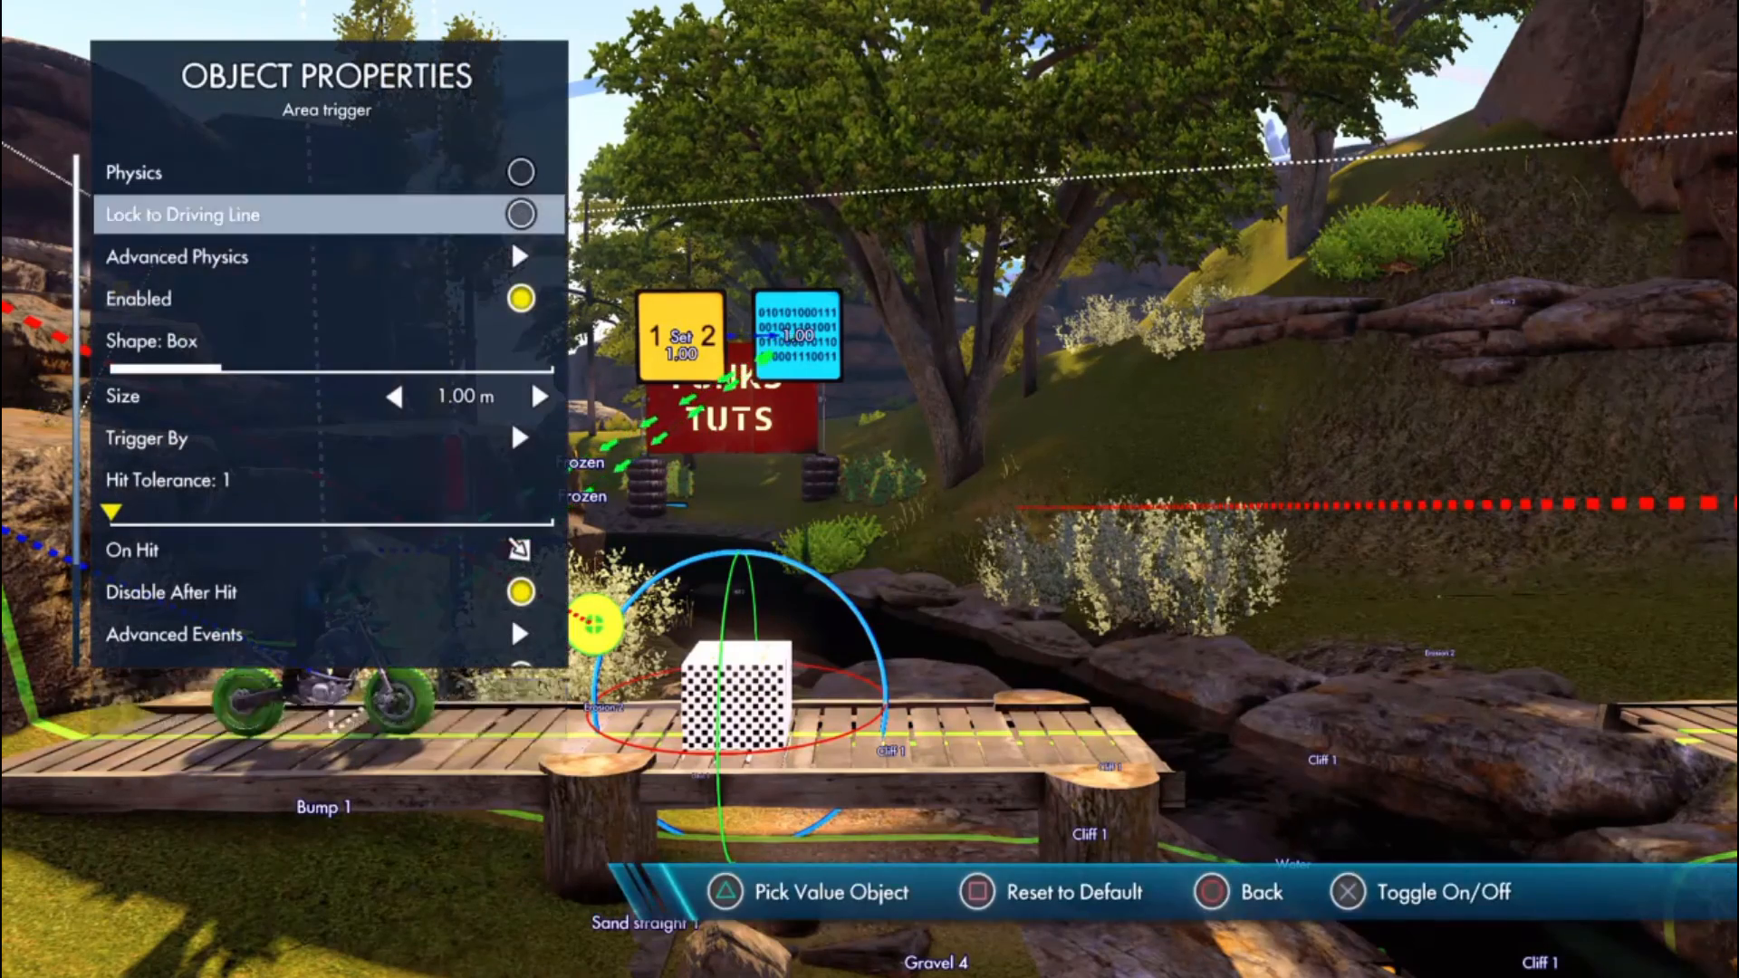
{"action": "key", "text": "Down"}
{"action": "key", "text": "Down"}
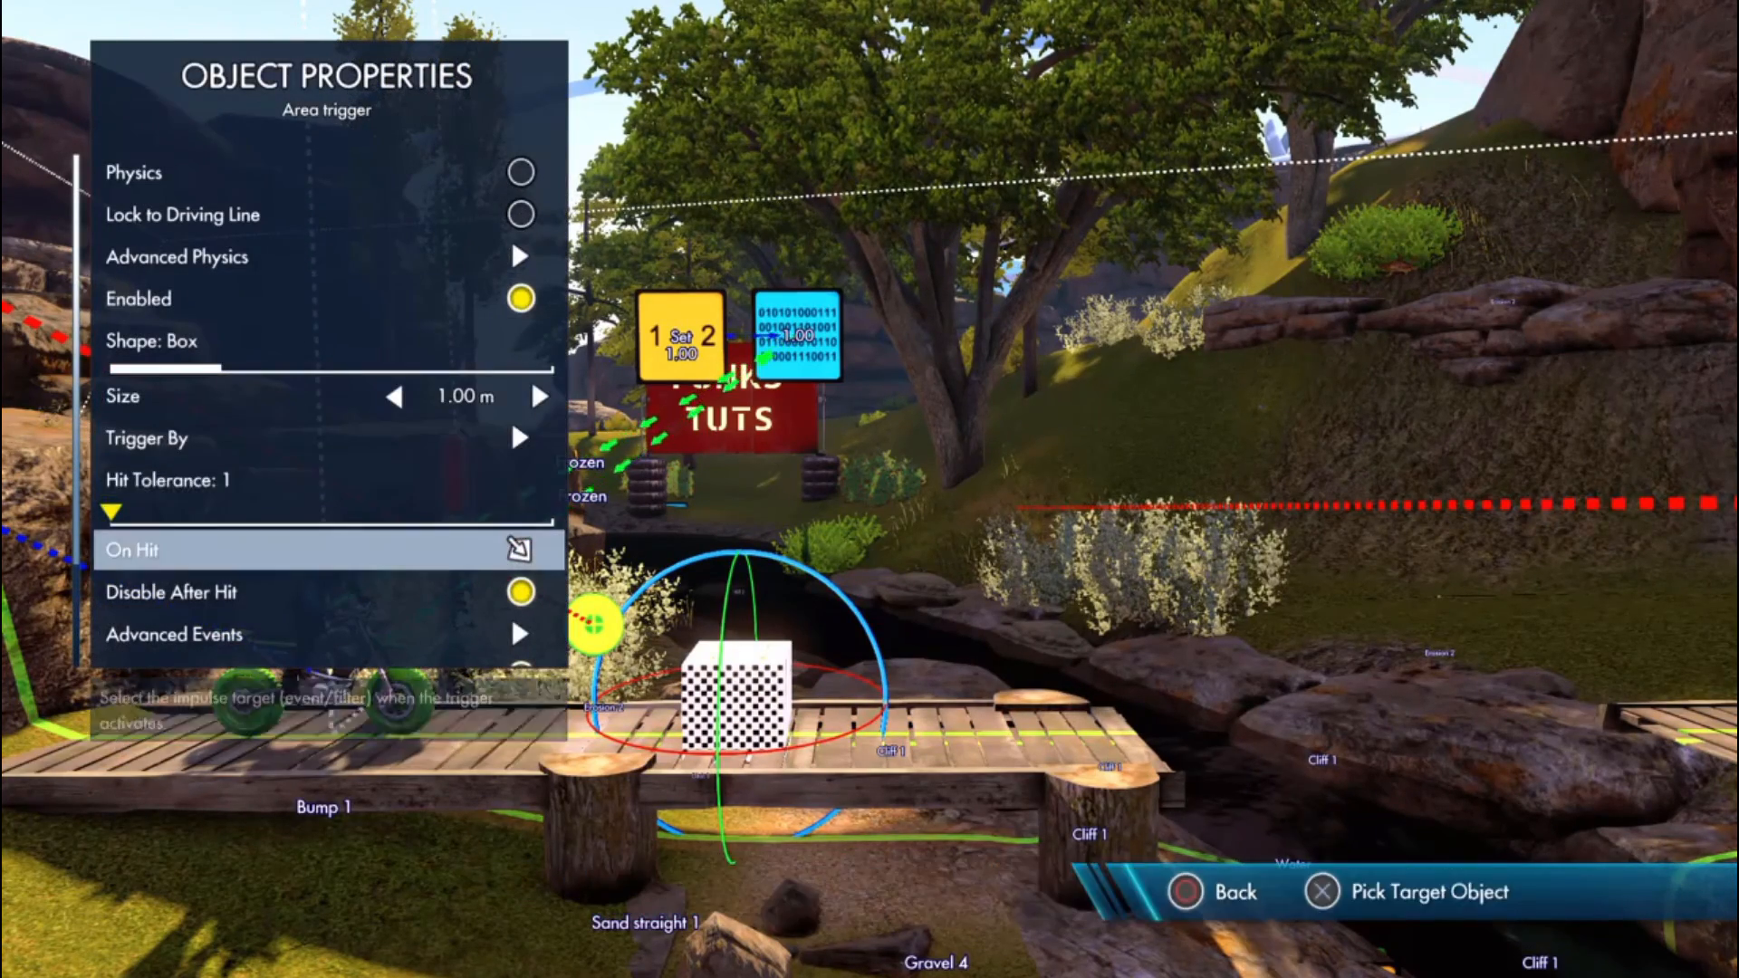
{"action": "key", "text": "Return"}
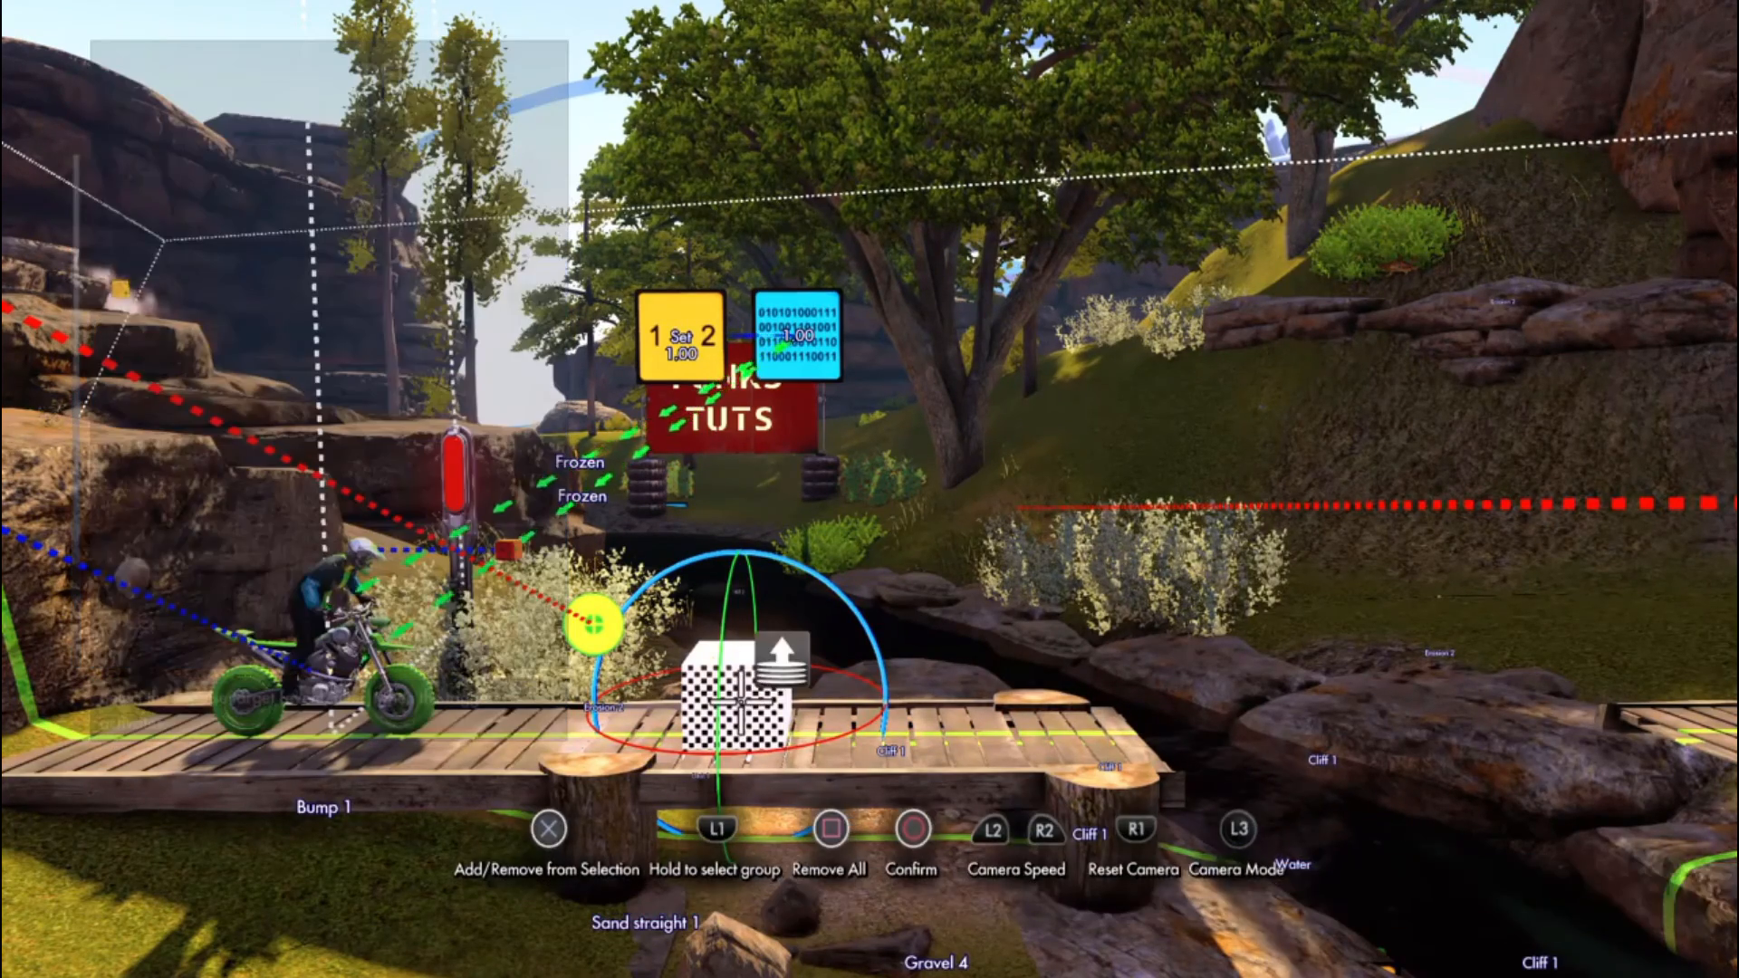
{"action": "left_click", "coordinate": [690, 371]}
{"action": "key", "text": "Return"}
{"action": "key", "text": "Escape"}
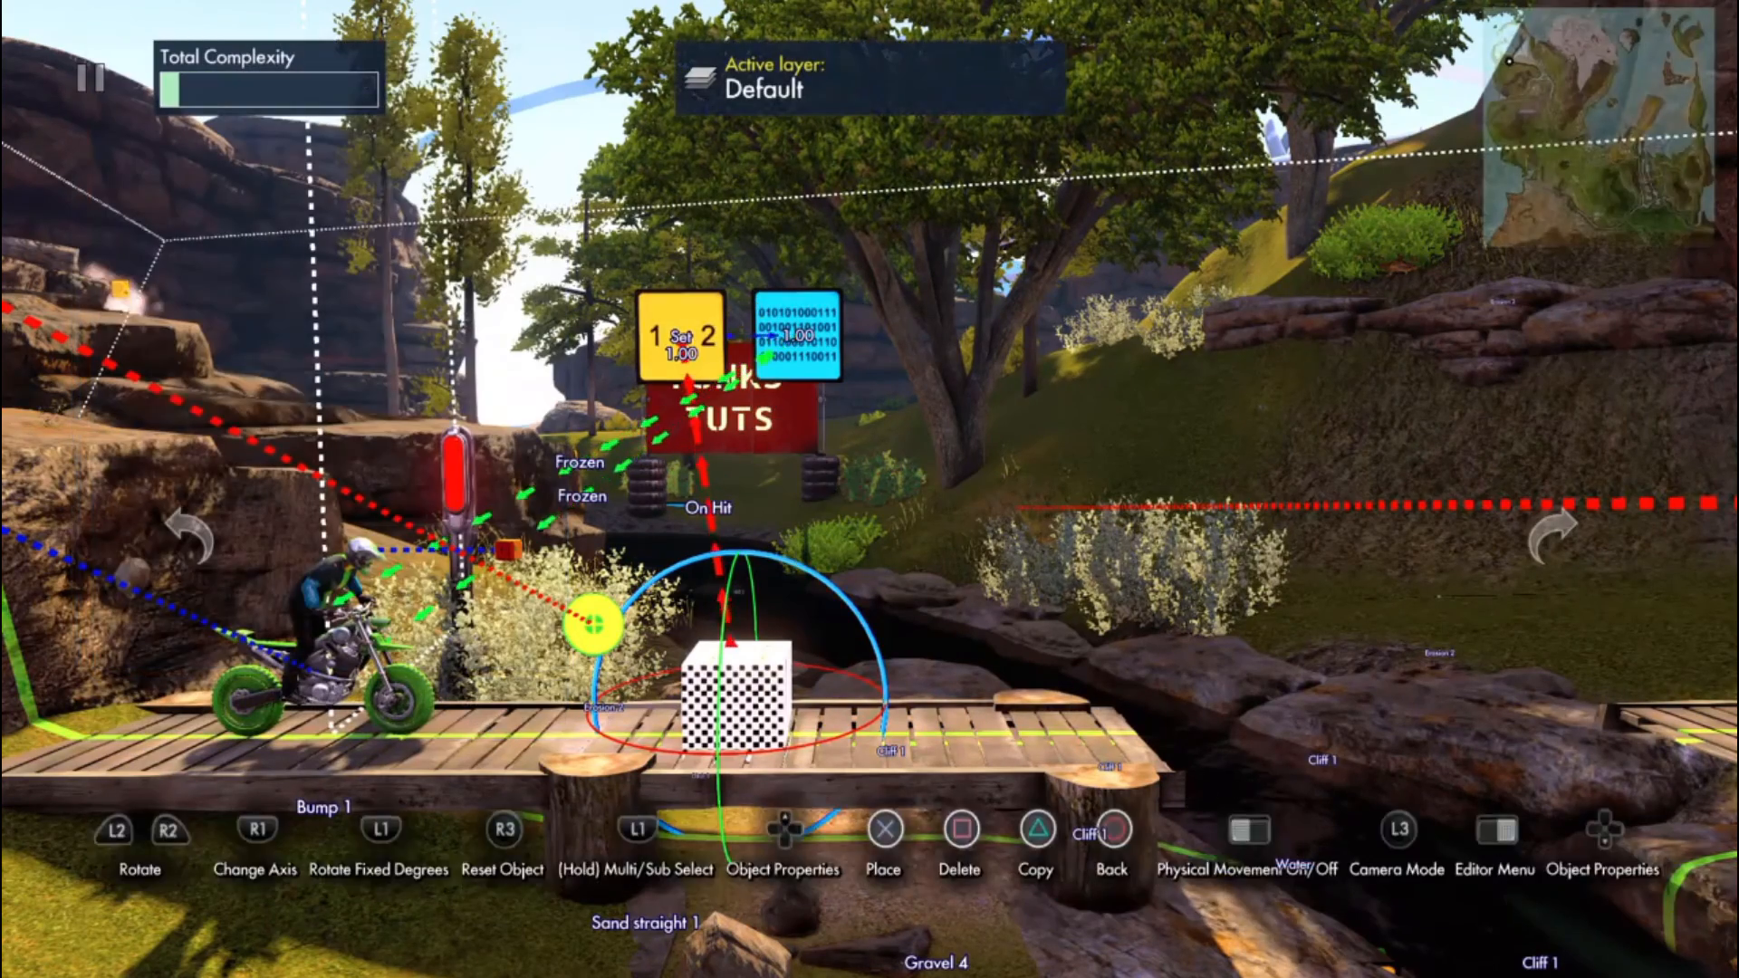
{"action": "key", "text": "Escape"}
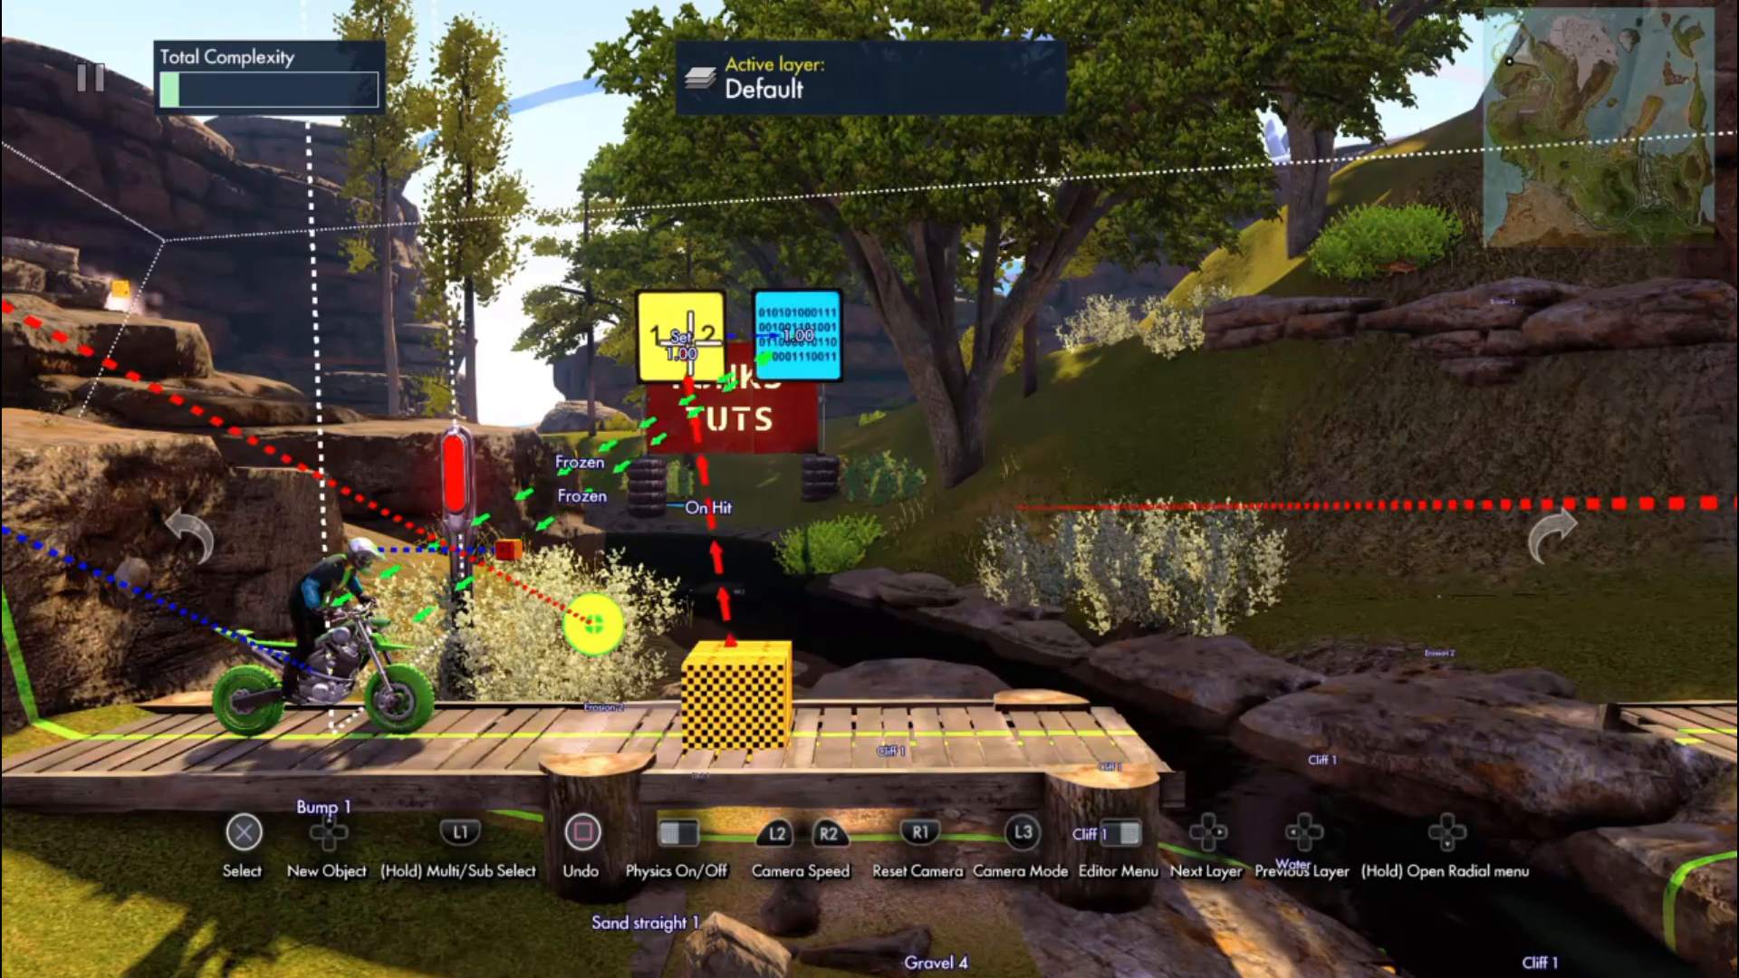
Step: Set the variable data source's starting value to 0.00
{"action": "left_click", "coordinate": [813, 344]}
{"action": "key", "text": "Return"}
{"action": "key", "text": "Down"}
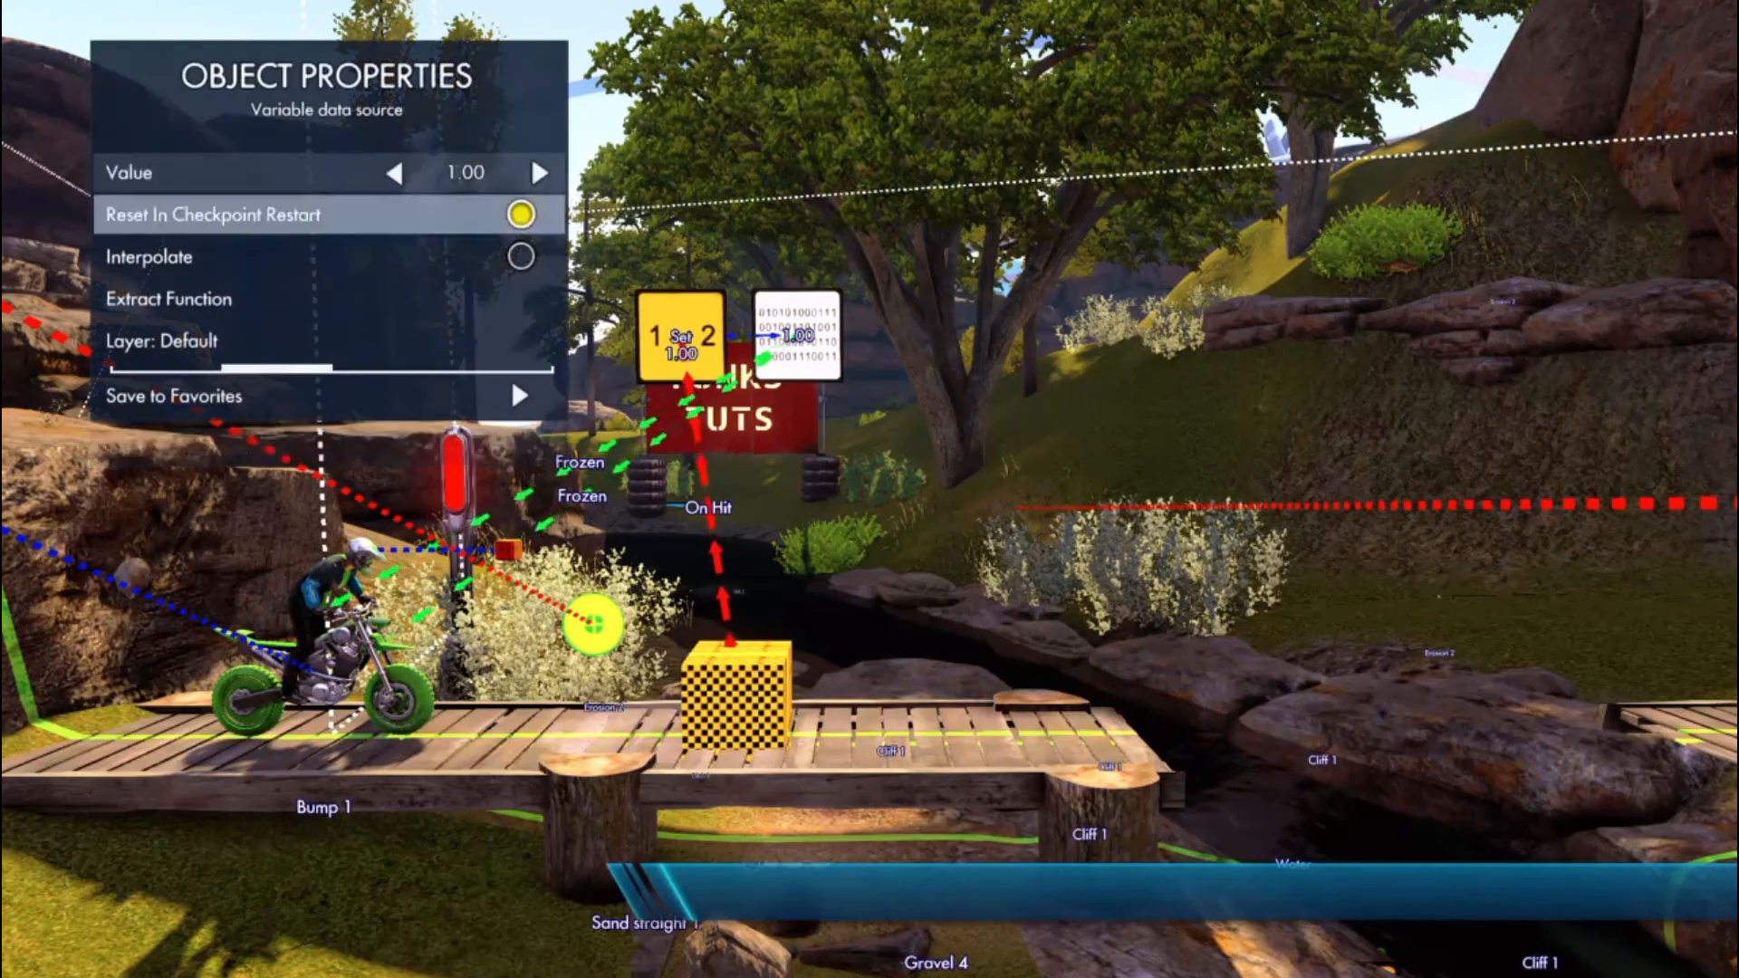
{"action": "key", "text": "Up"}
{"action": "key", "text": "Down"}
{"action": "key", "text": "Up"}
{"action": "key", "text": "Left"}
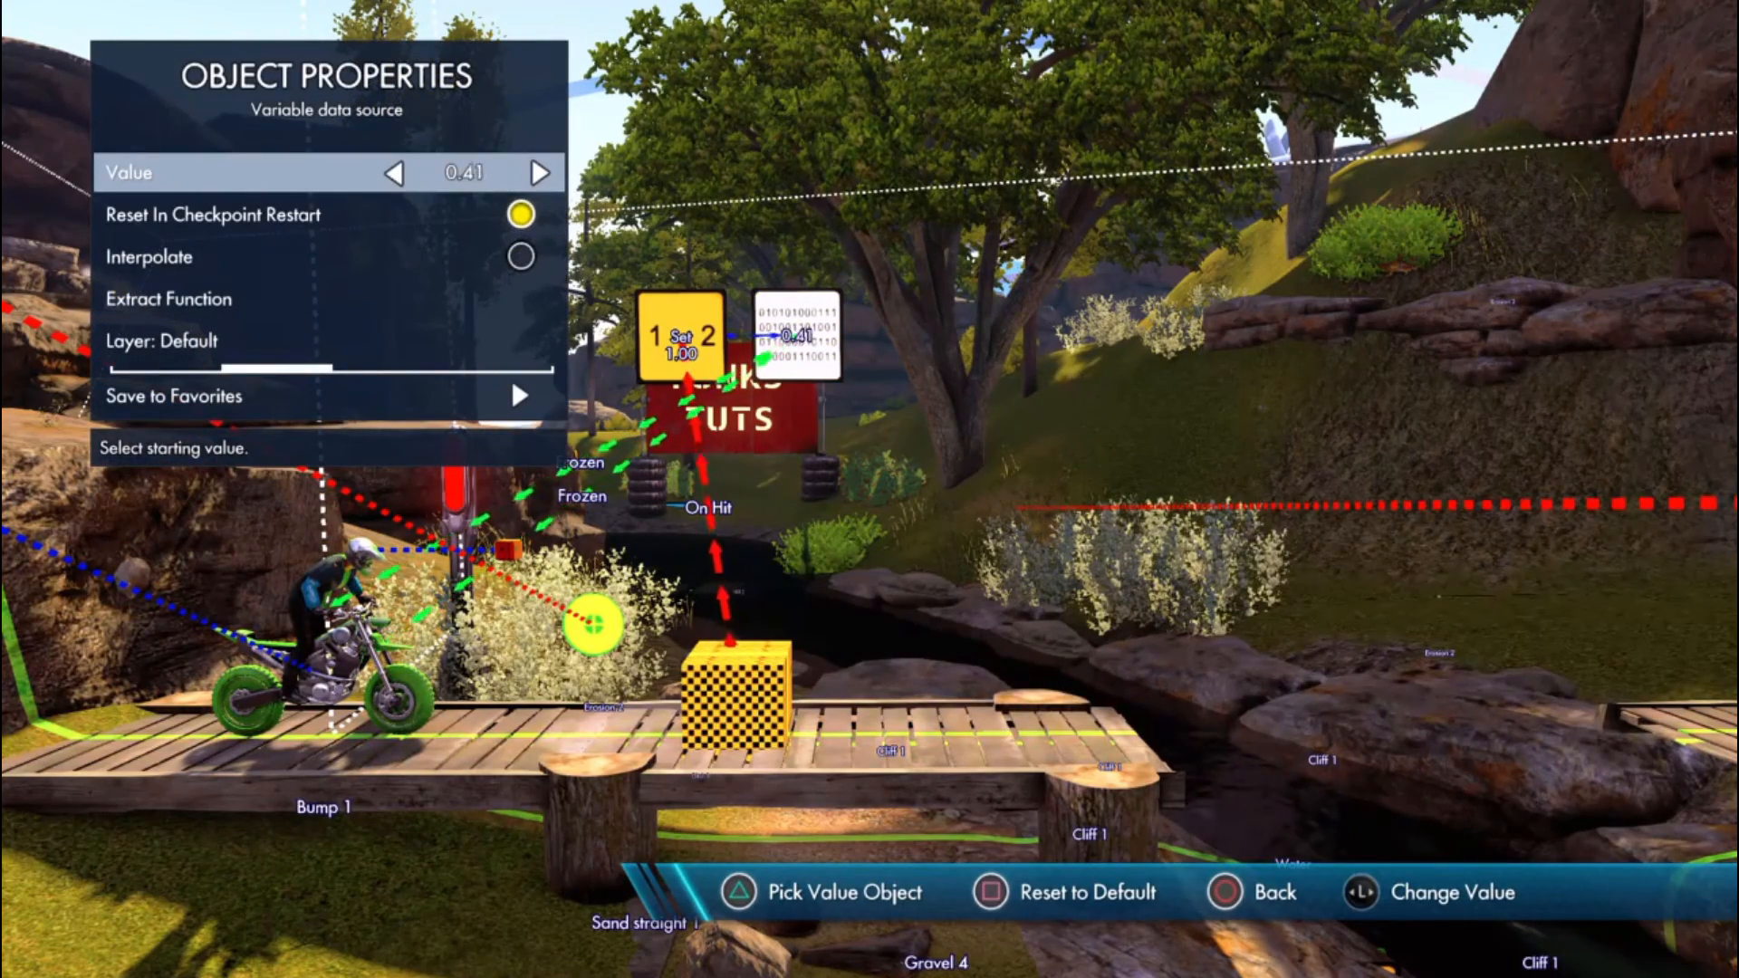
{"action": "key", "text": "Left"}
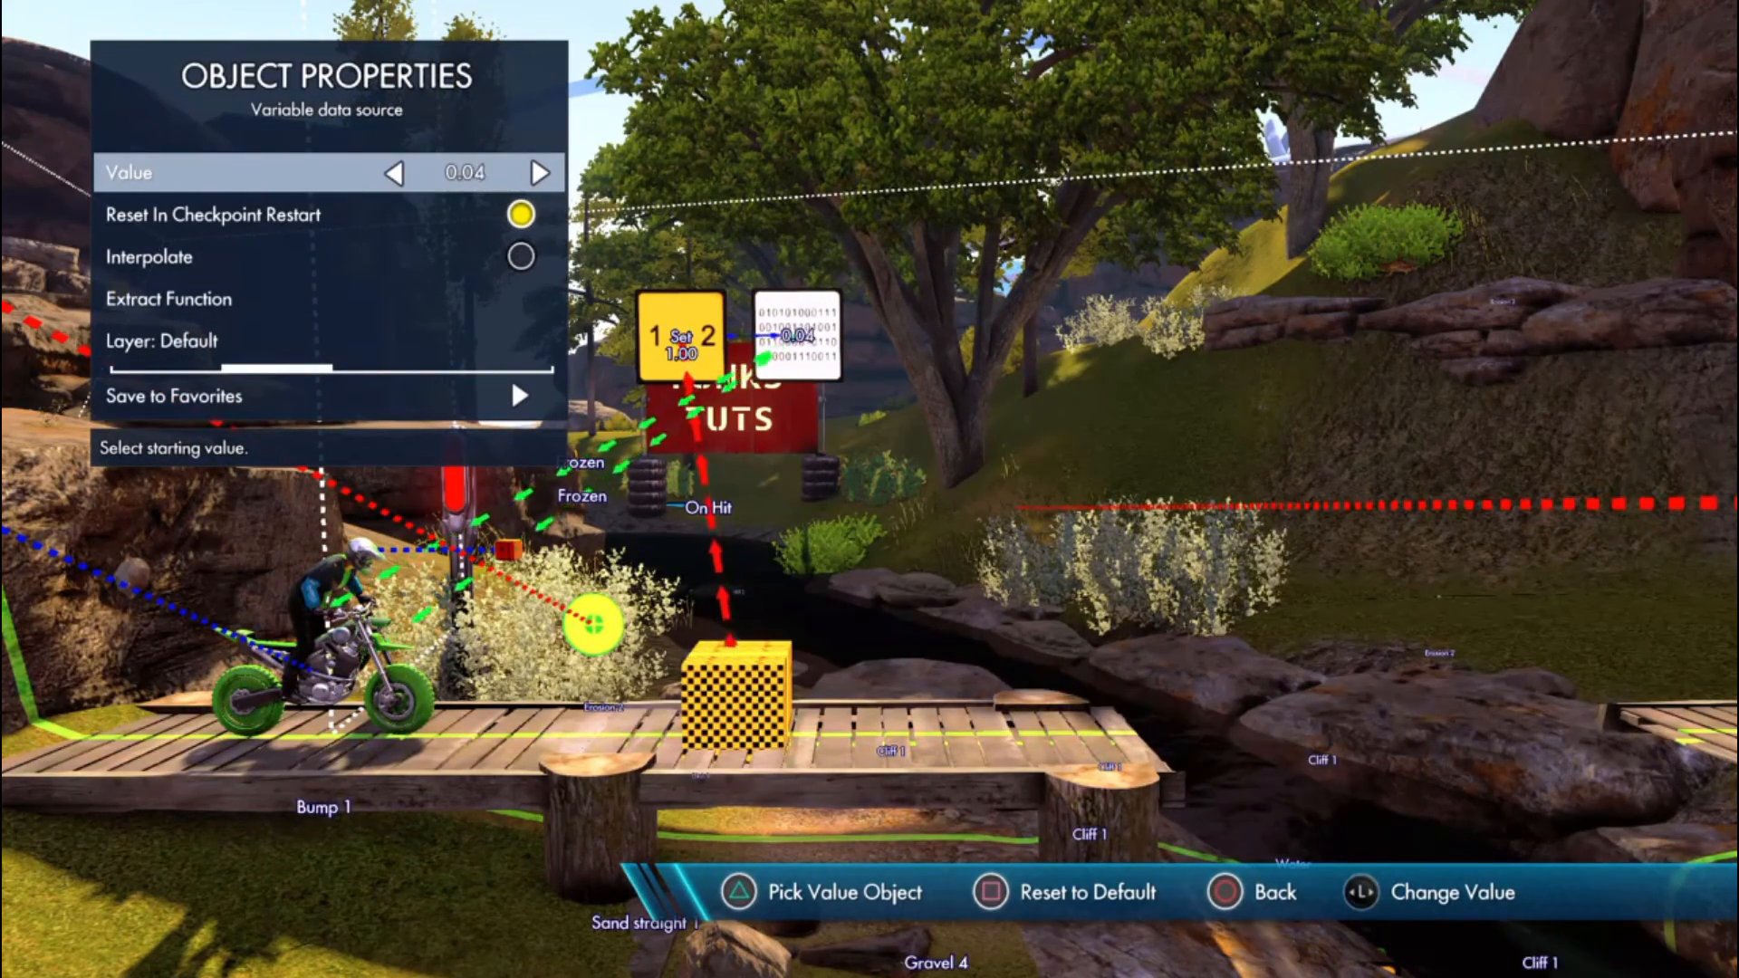
{"action": "key", "text": "Left"}
{"action": "key", "text": "Escape"}
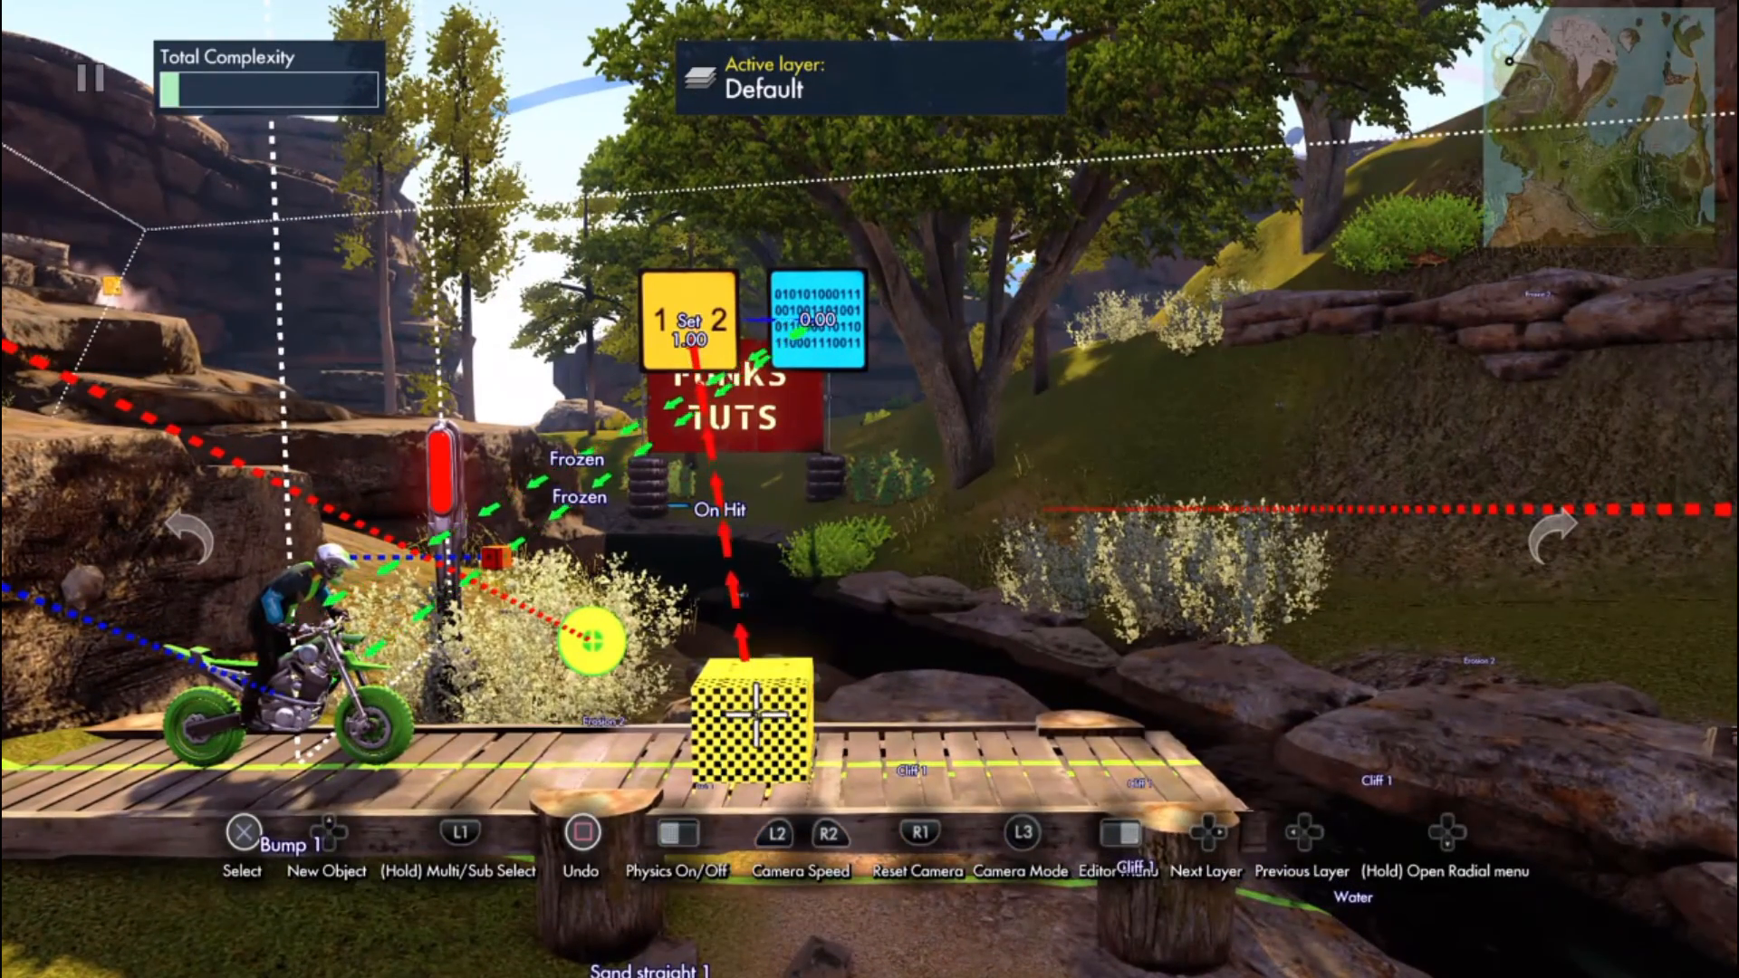
Step: Reposition the area trigger on the bridge and space the Set value event and variable data source further apart
{"action": "left_click", "coordinate": [756, 716]}
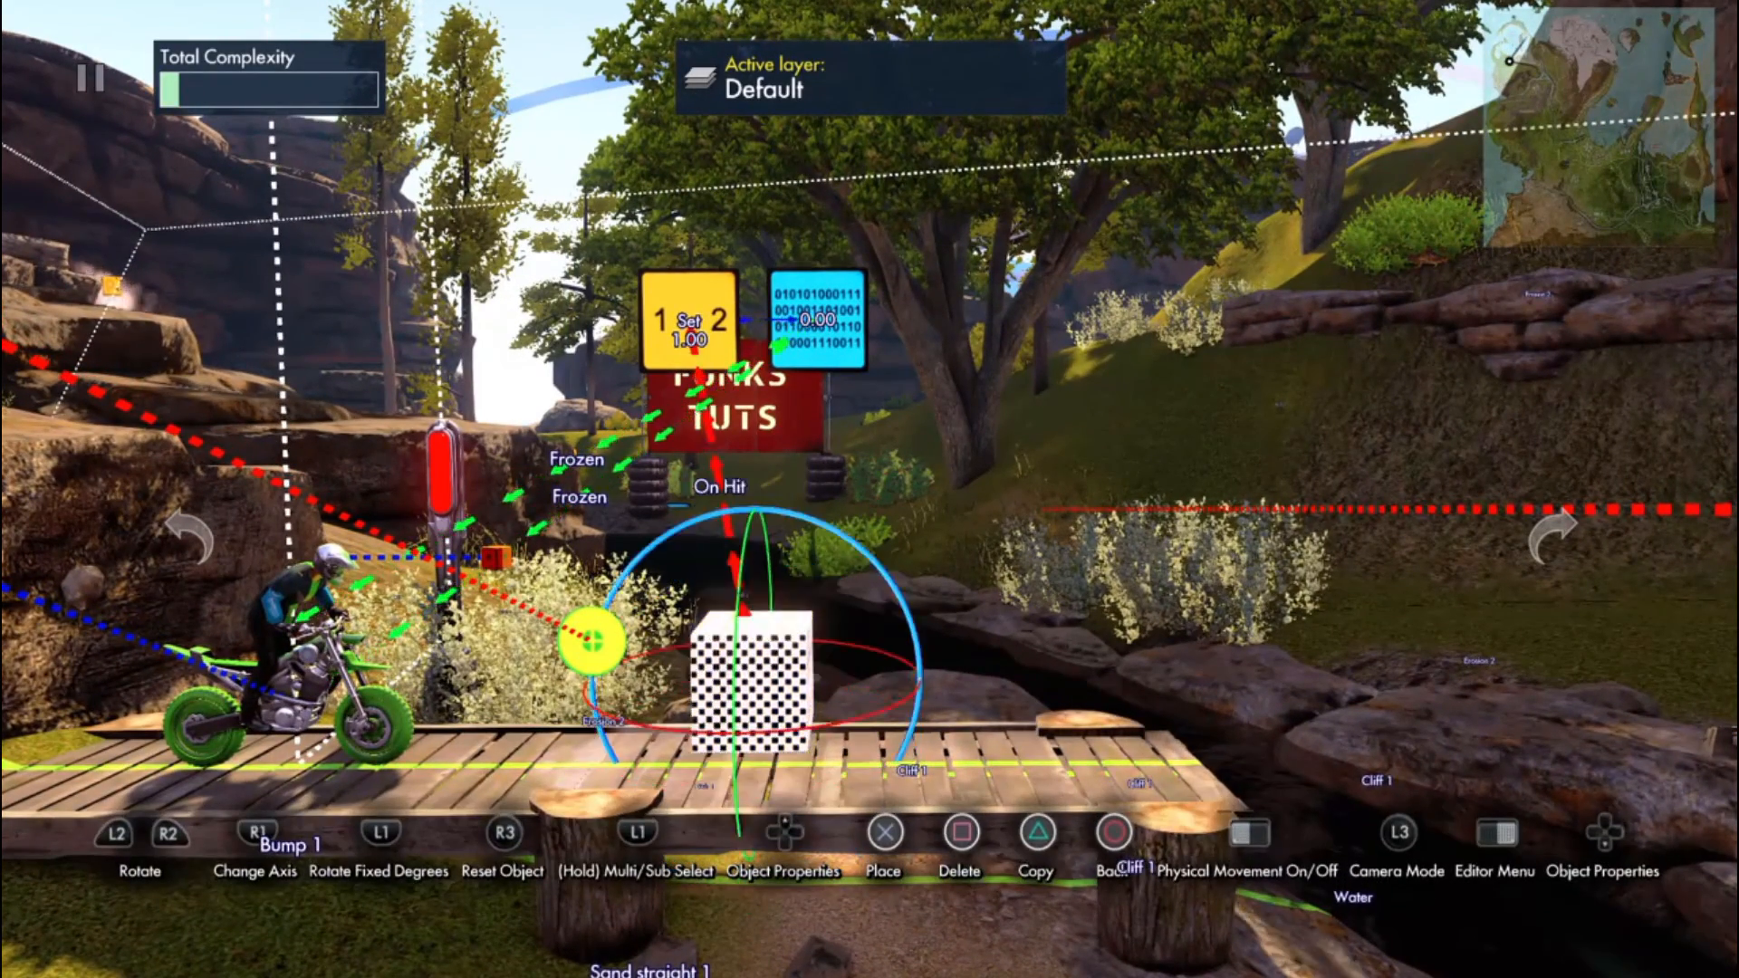
{"action": "left_click", "coordinate": [750, 737]}
{"action": "left_click", "coordinate": [691, 367]}
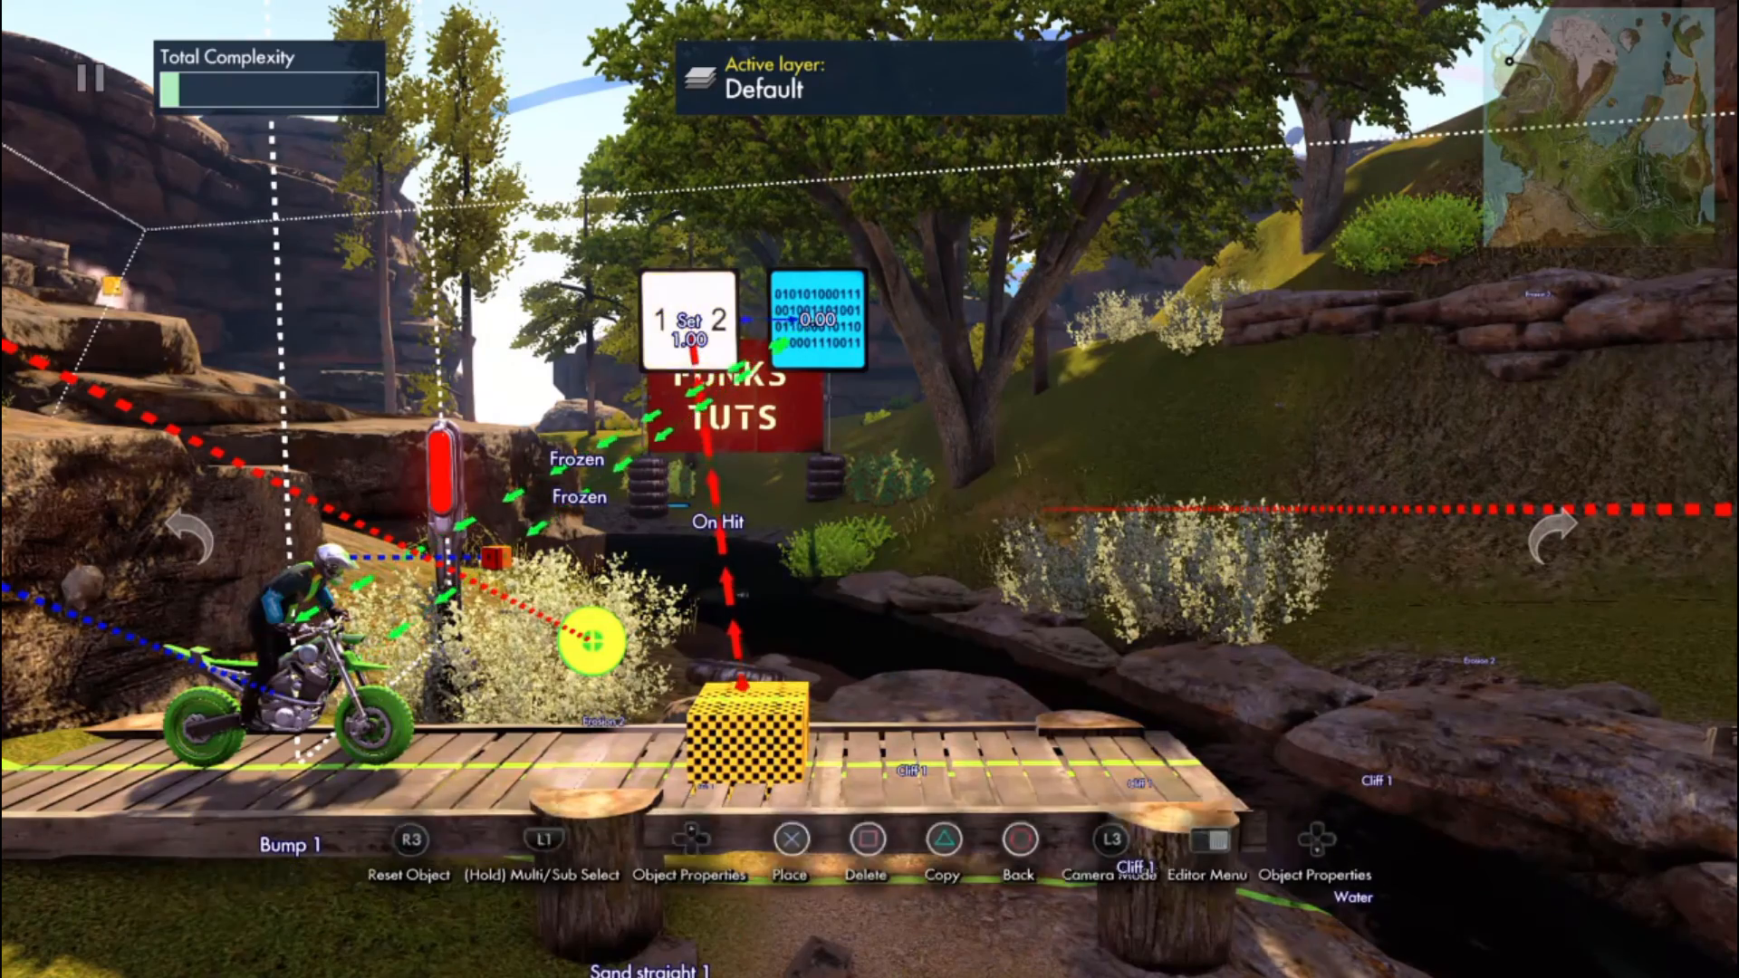
{"action": "left_click", "coordinate": [681, 309]}
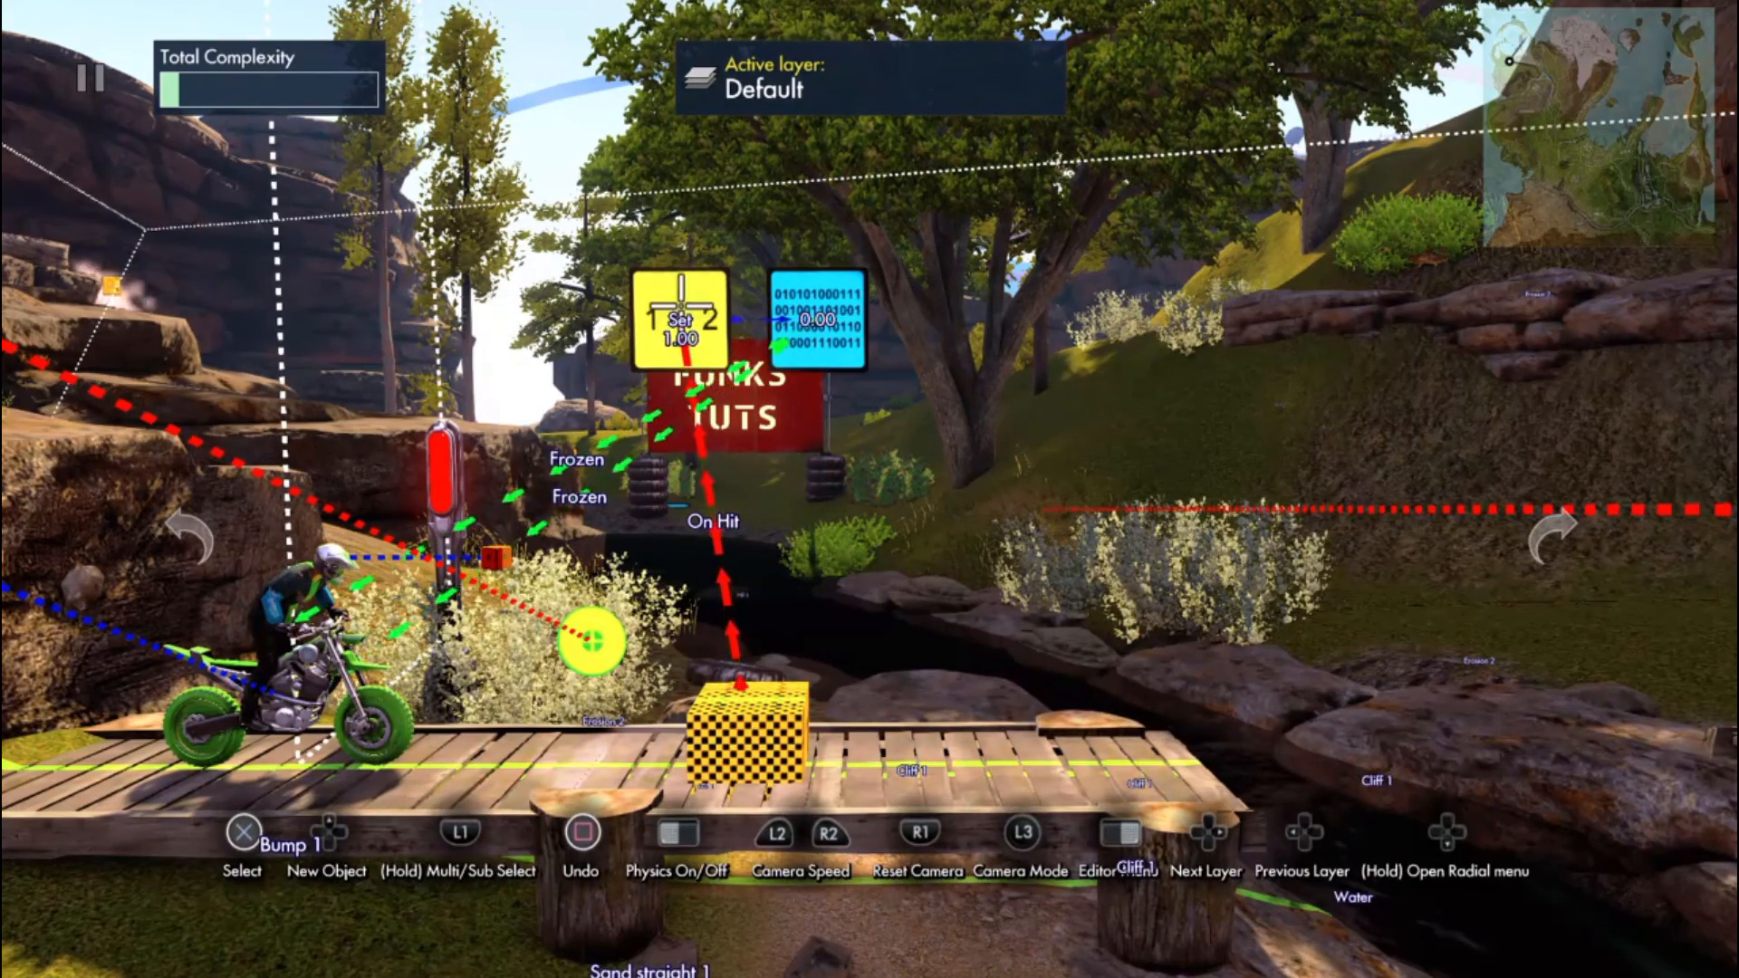
{"action": "left_click", "coordinate": [818, 318]}
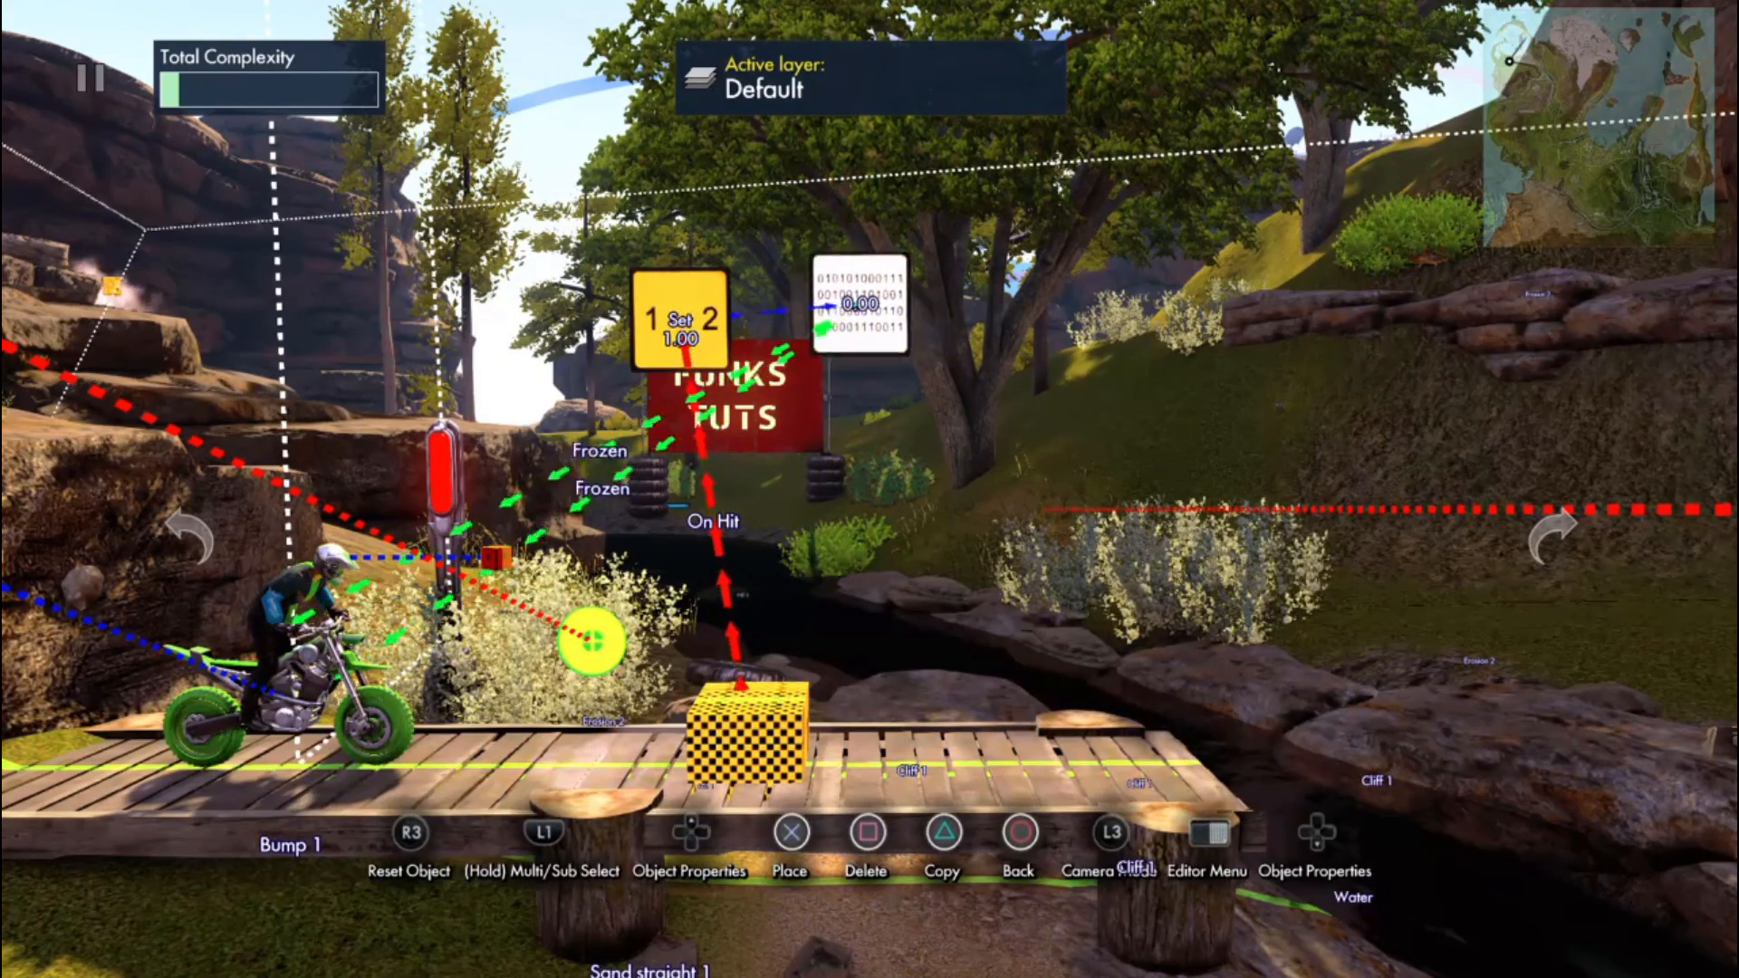
{"action": "left_click", "coordinate": [833, 334]}
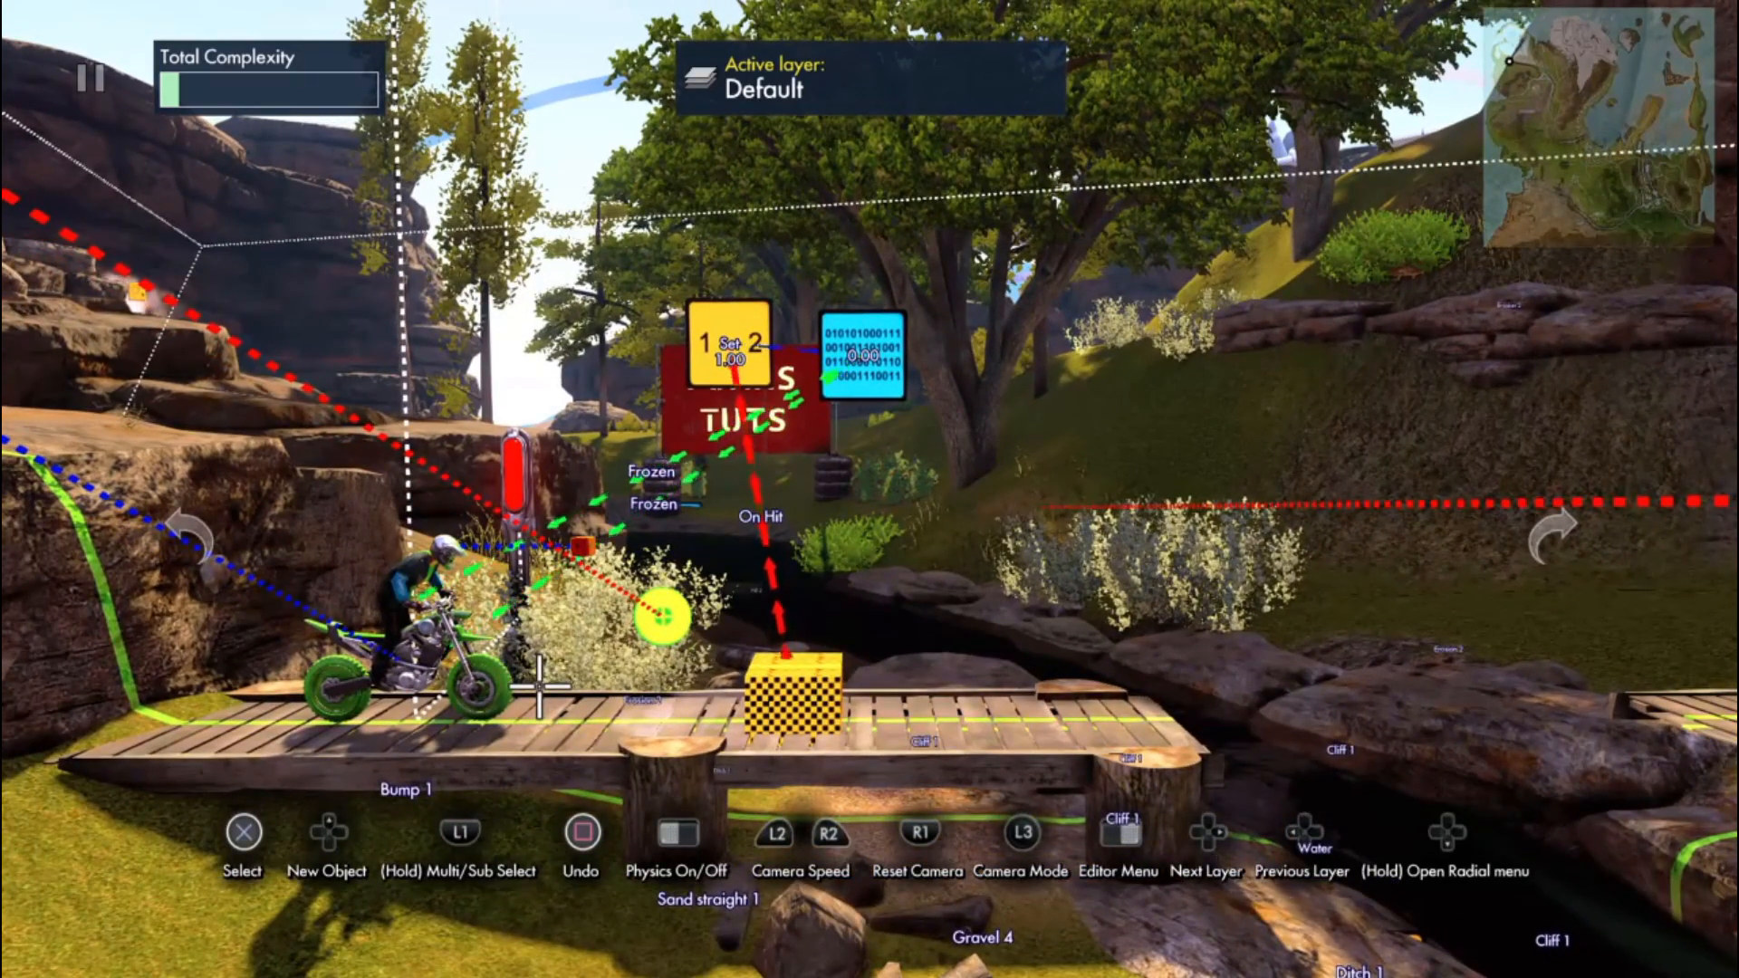
Step: Start testing the track and check whether the bike can move off from the start
{"action": "key", "text": "Escape"}
{"action": "key", "text": "Return"}
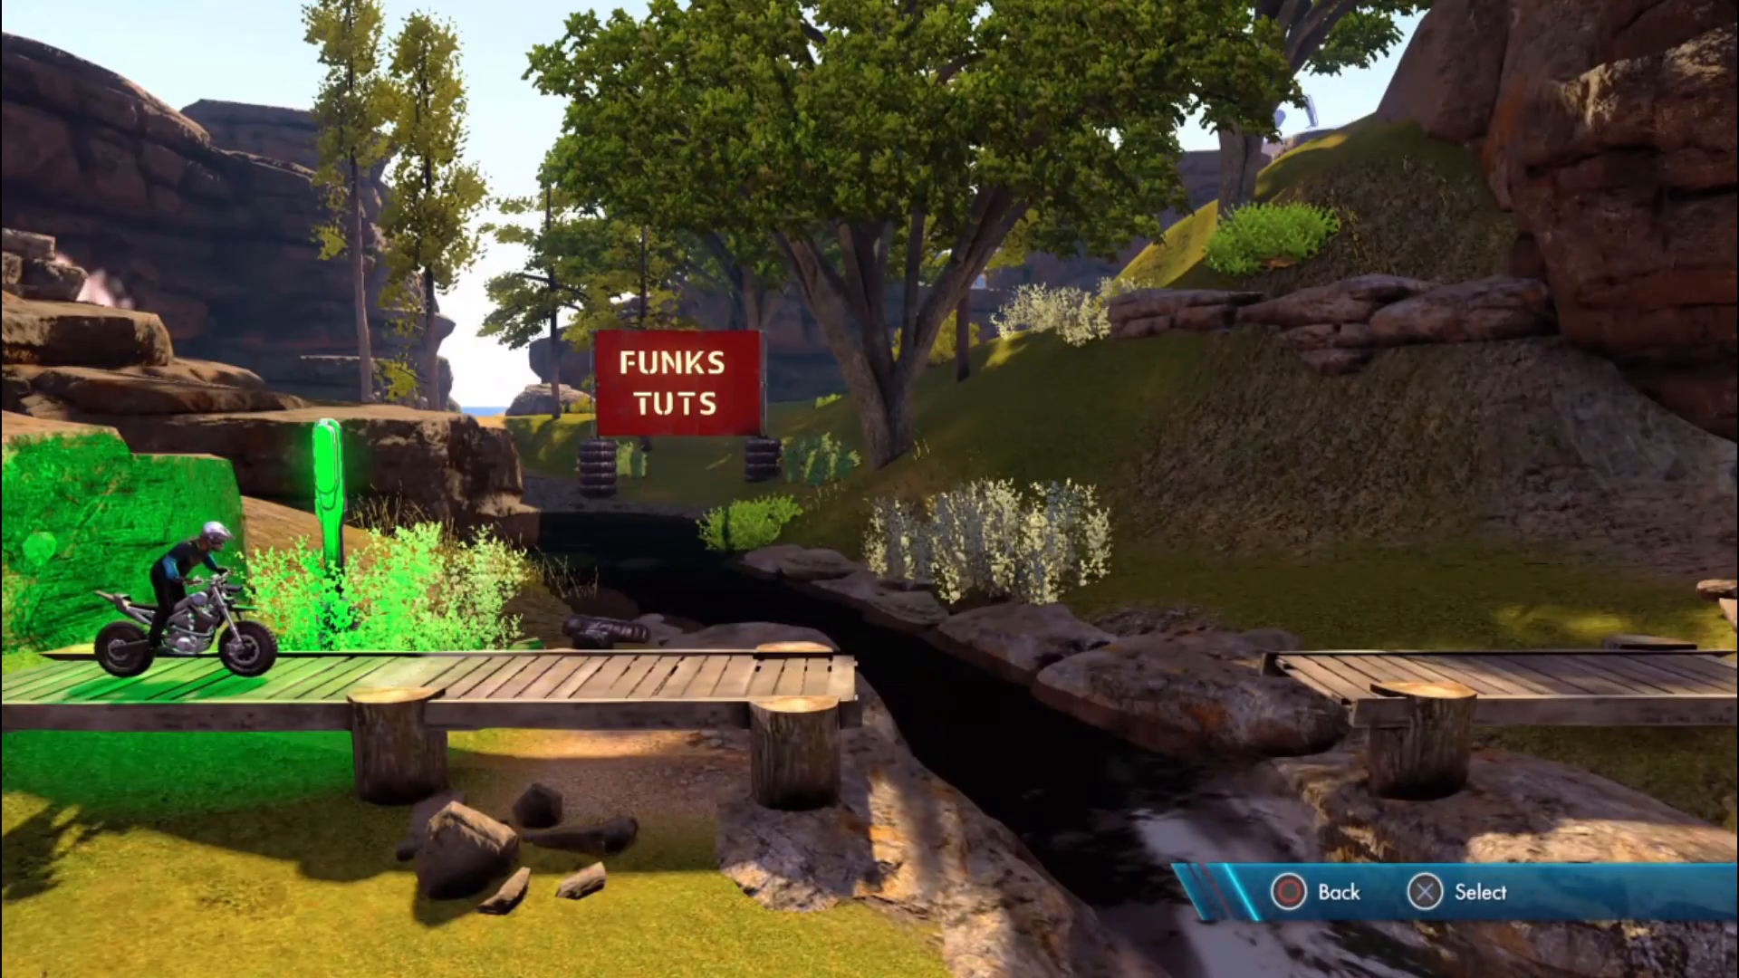
{"action": "key", "text": "Left"}
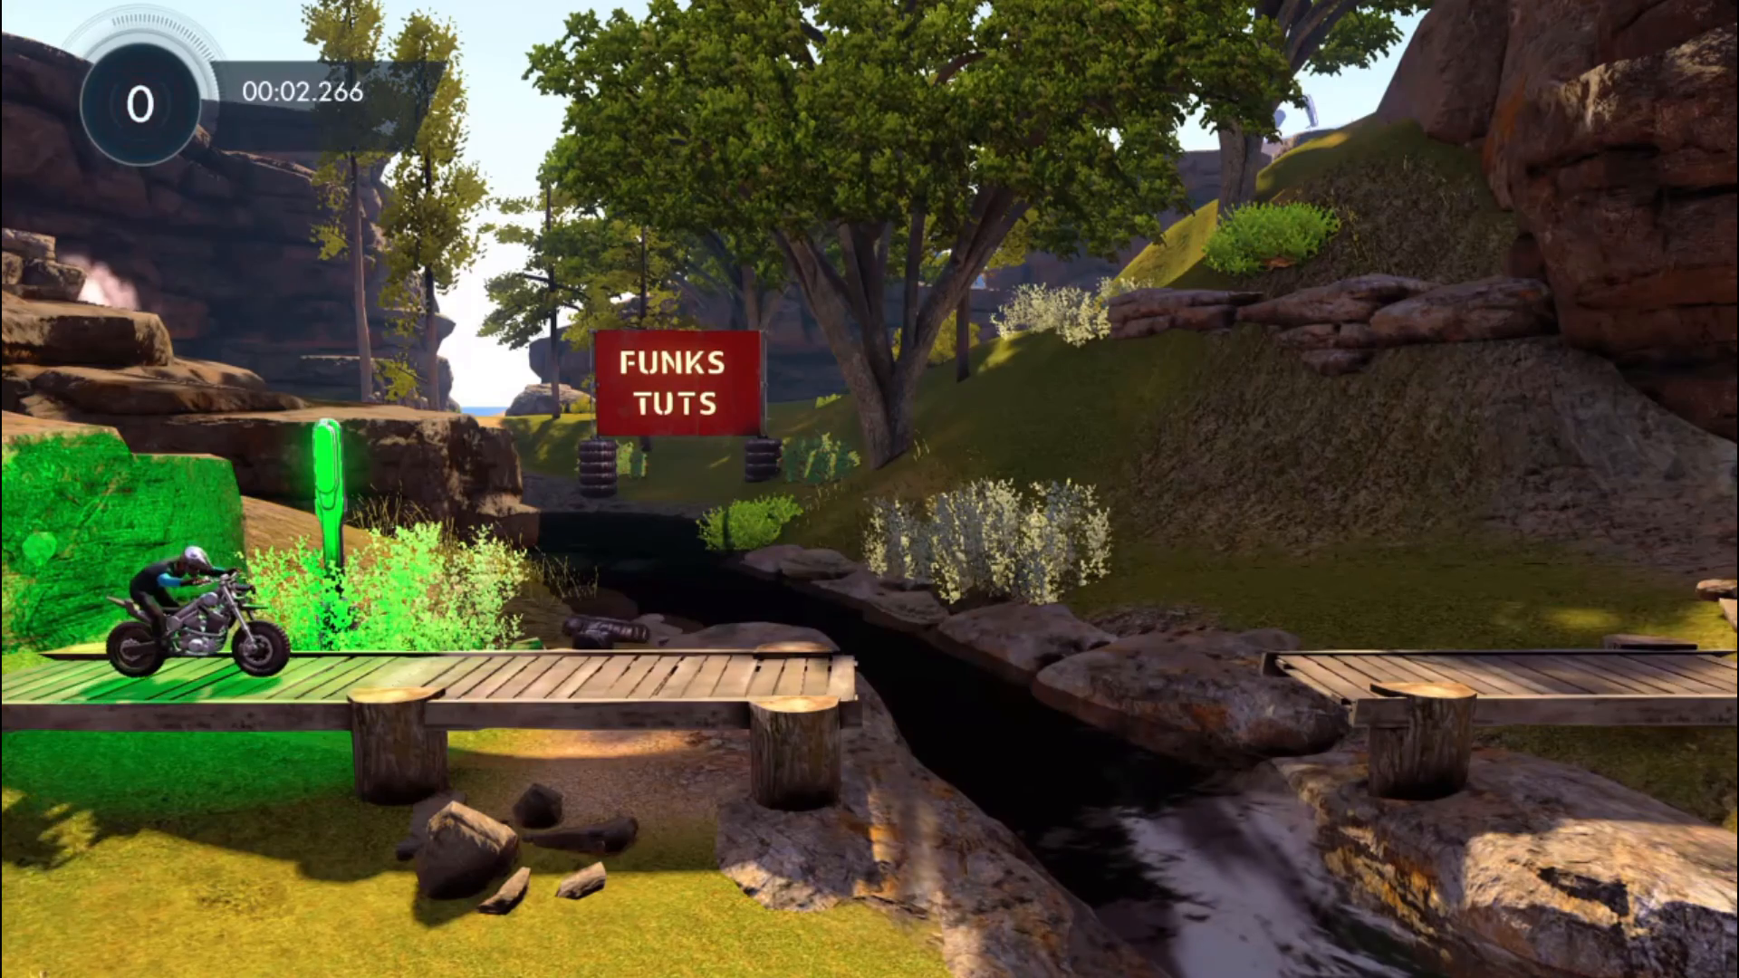
Step: Enable the editor icons during the test and examine the event setup around the rider
{"action": "key", "text": "Escape"}
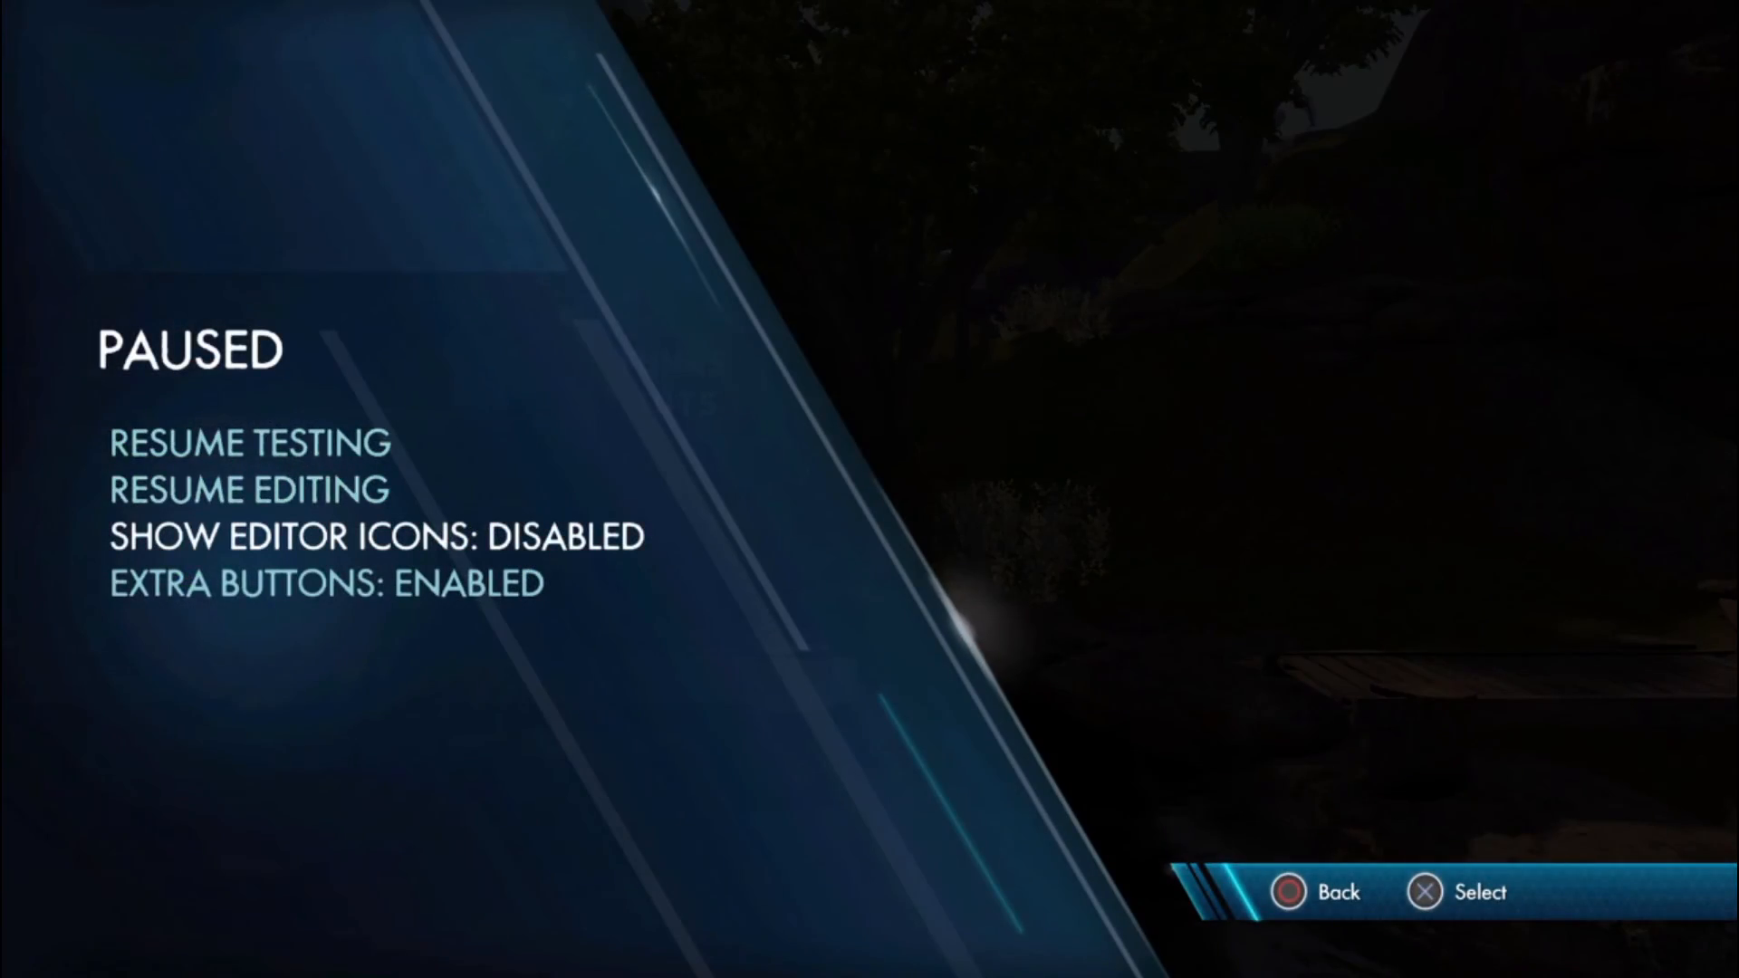
{"action": "key", "text": "Return"}
{"action": "key", "text": "Escape"}
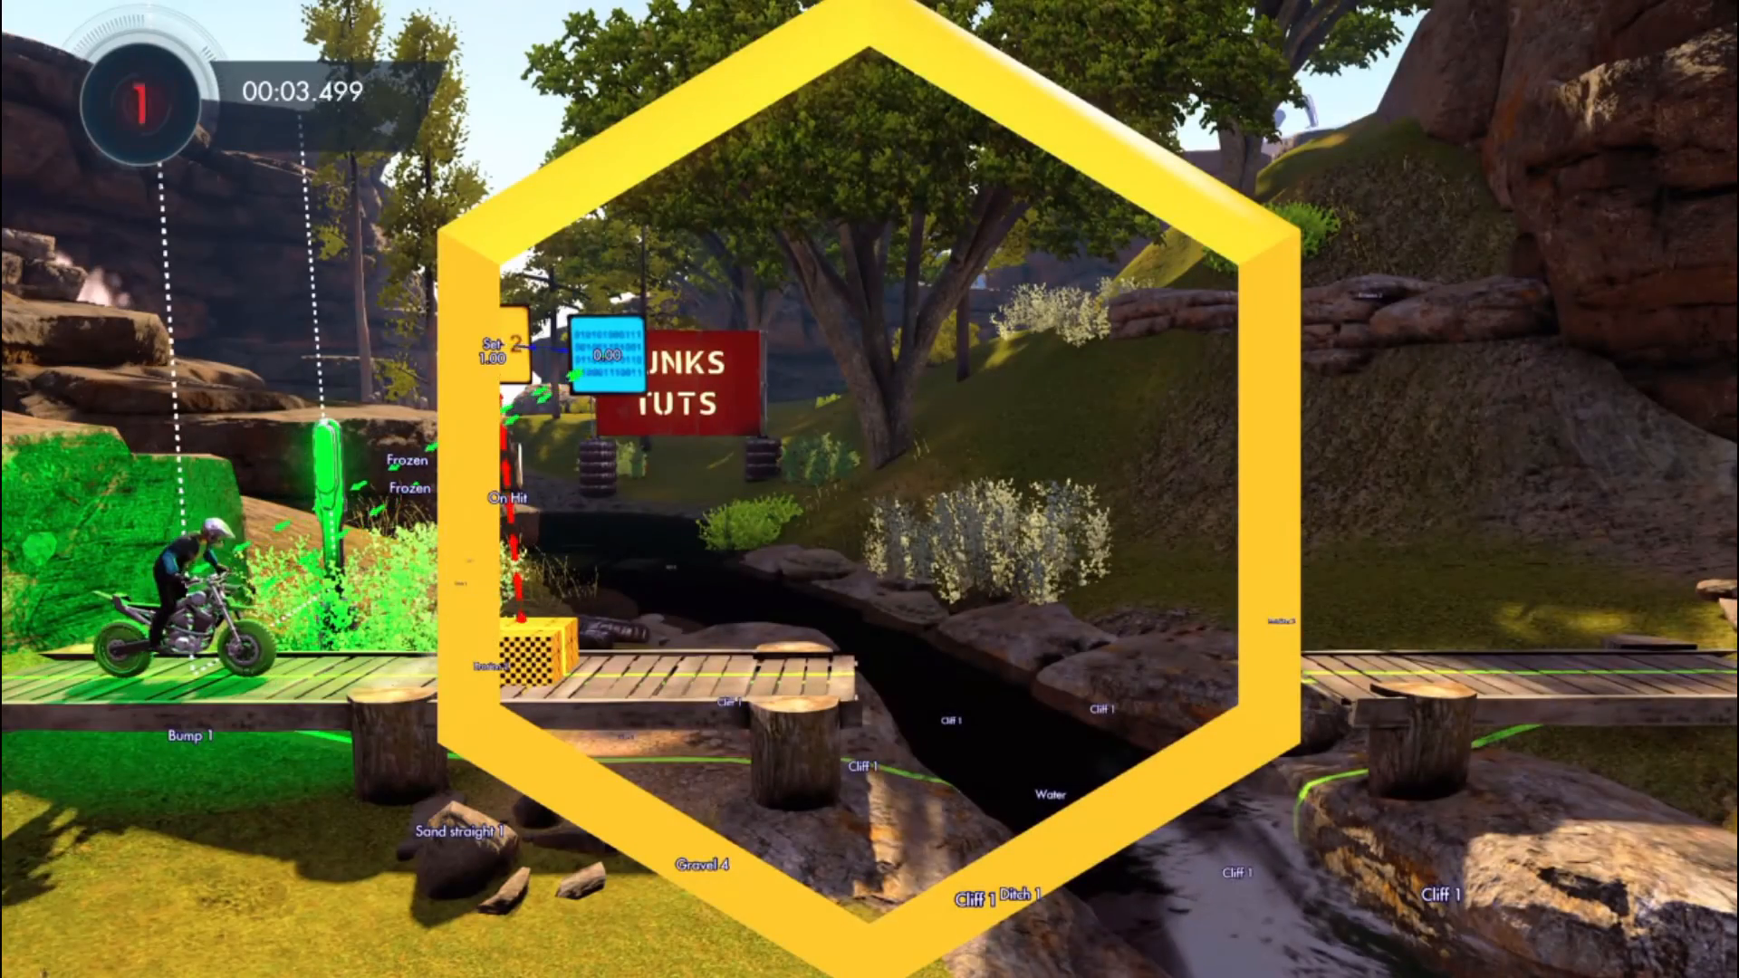
{"action": "key", "text": "Left"}
{"action": "key", "text": "Escape"}
{"action": "key", "text": "Escape"}
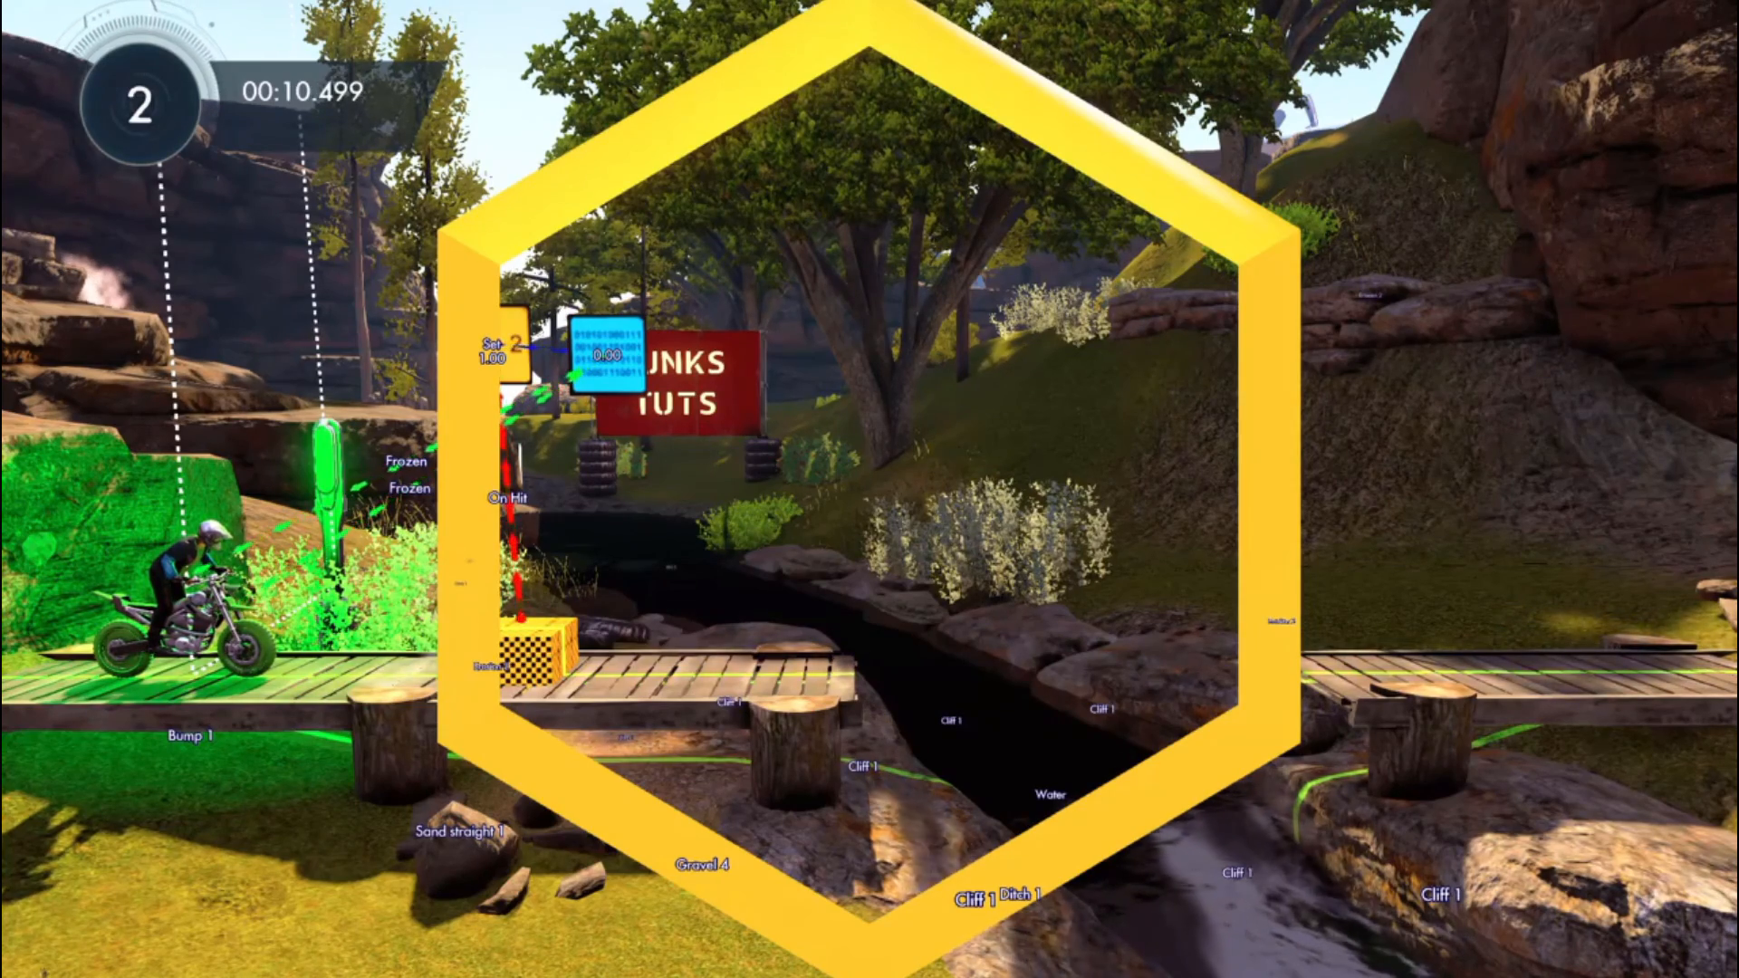
Step: Disable the editor icons again and resume testing the track
{"action": "key", "text": "Escape"}
{"action": "key", "text": "Down"}
{"action": "key", "text": "Down"}
{"action": "key", "text": "Return"}
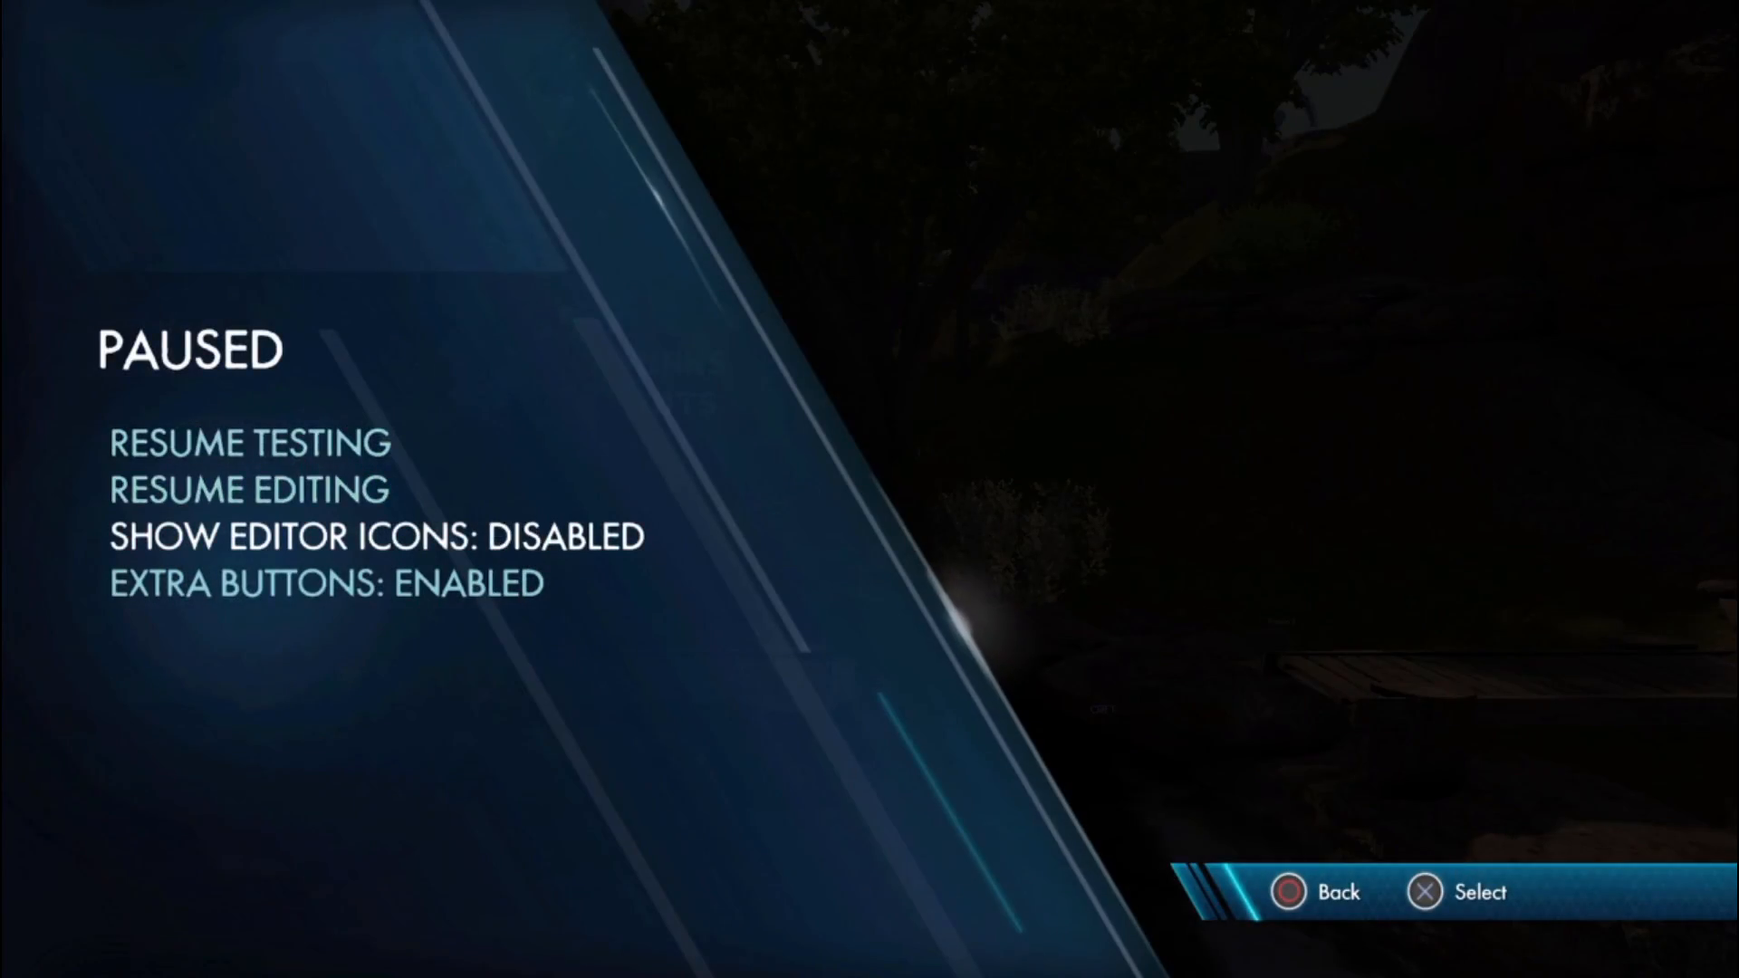
{"action": "key", "text": "Escape"}
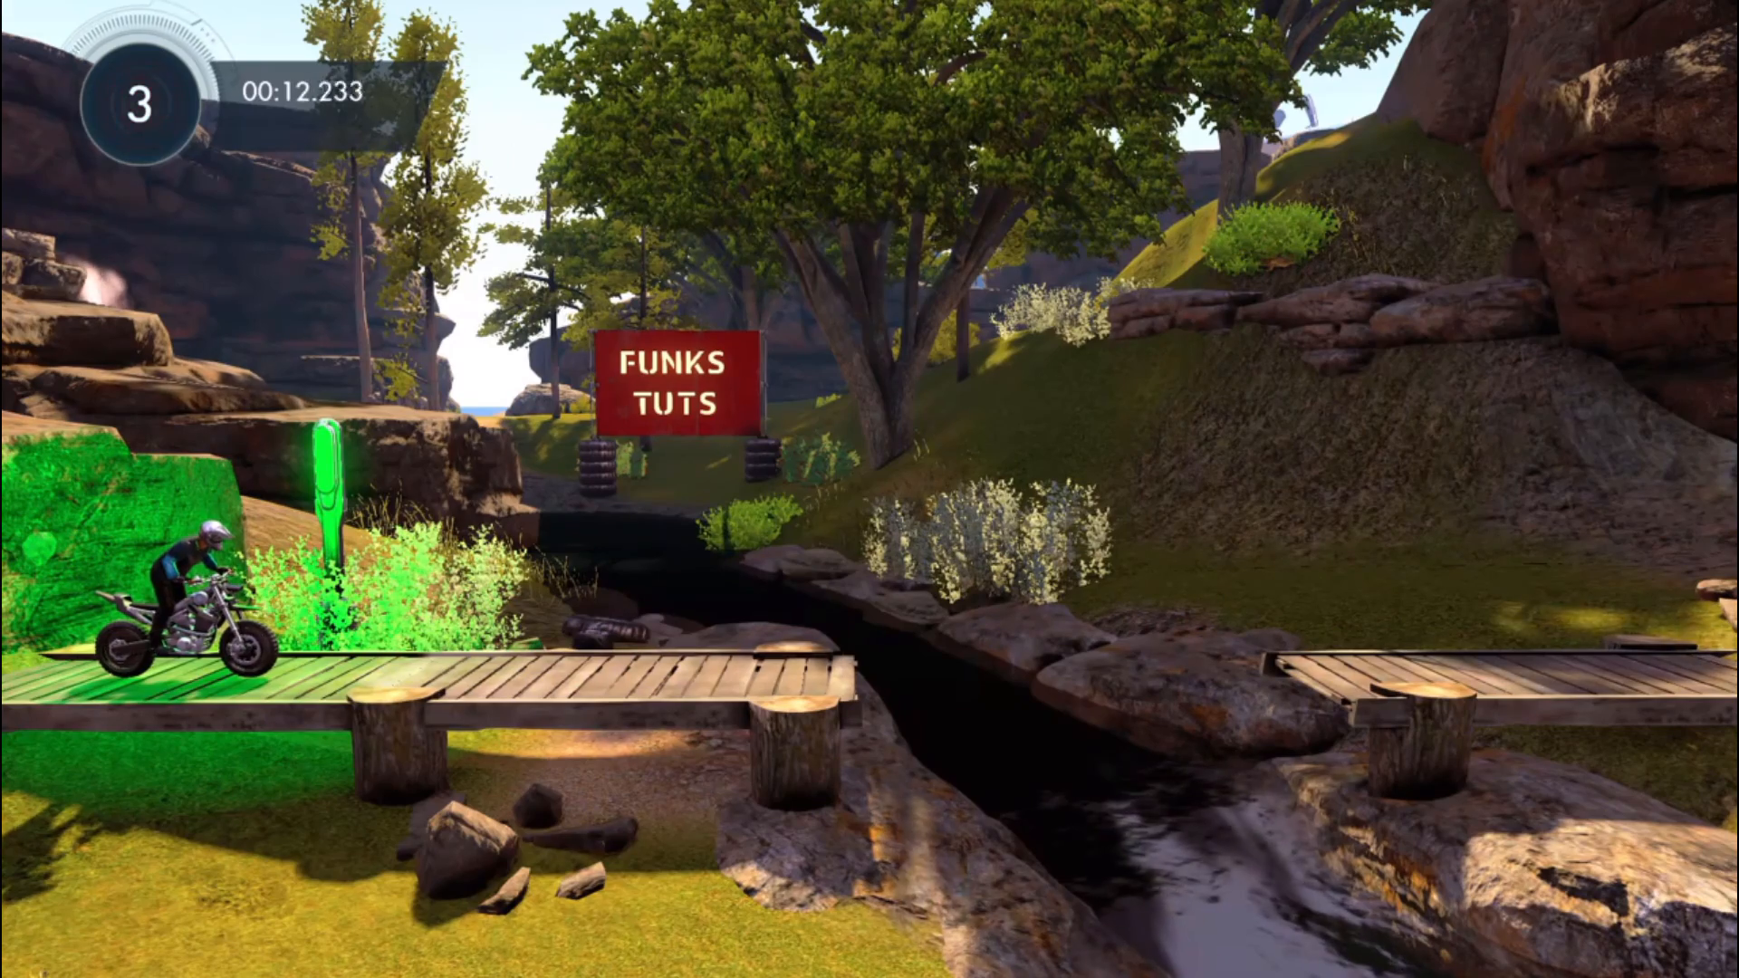
{"action": "key", "text": "Escape"}
{"action": "key", "text": "Escape"}
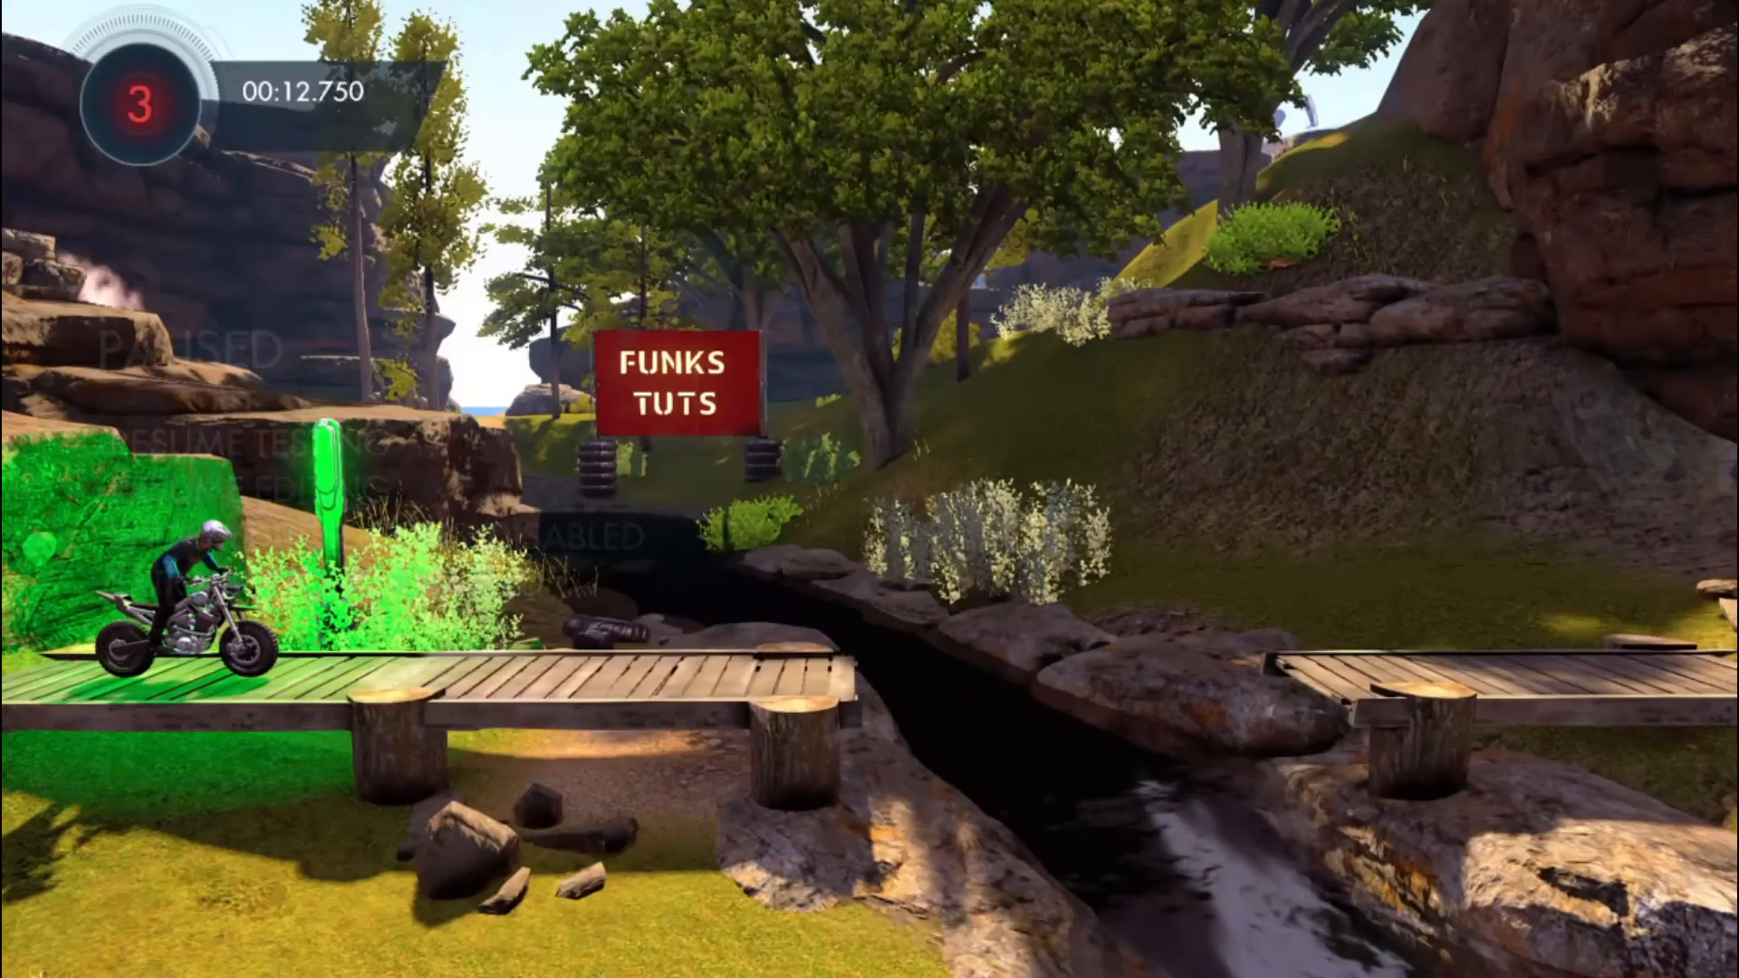
Step: Ride the bike off the start repeatedly, restarting after each attempt, to check how rider and bike behave on the bridge
{"action": "key", "text": "Up"}
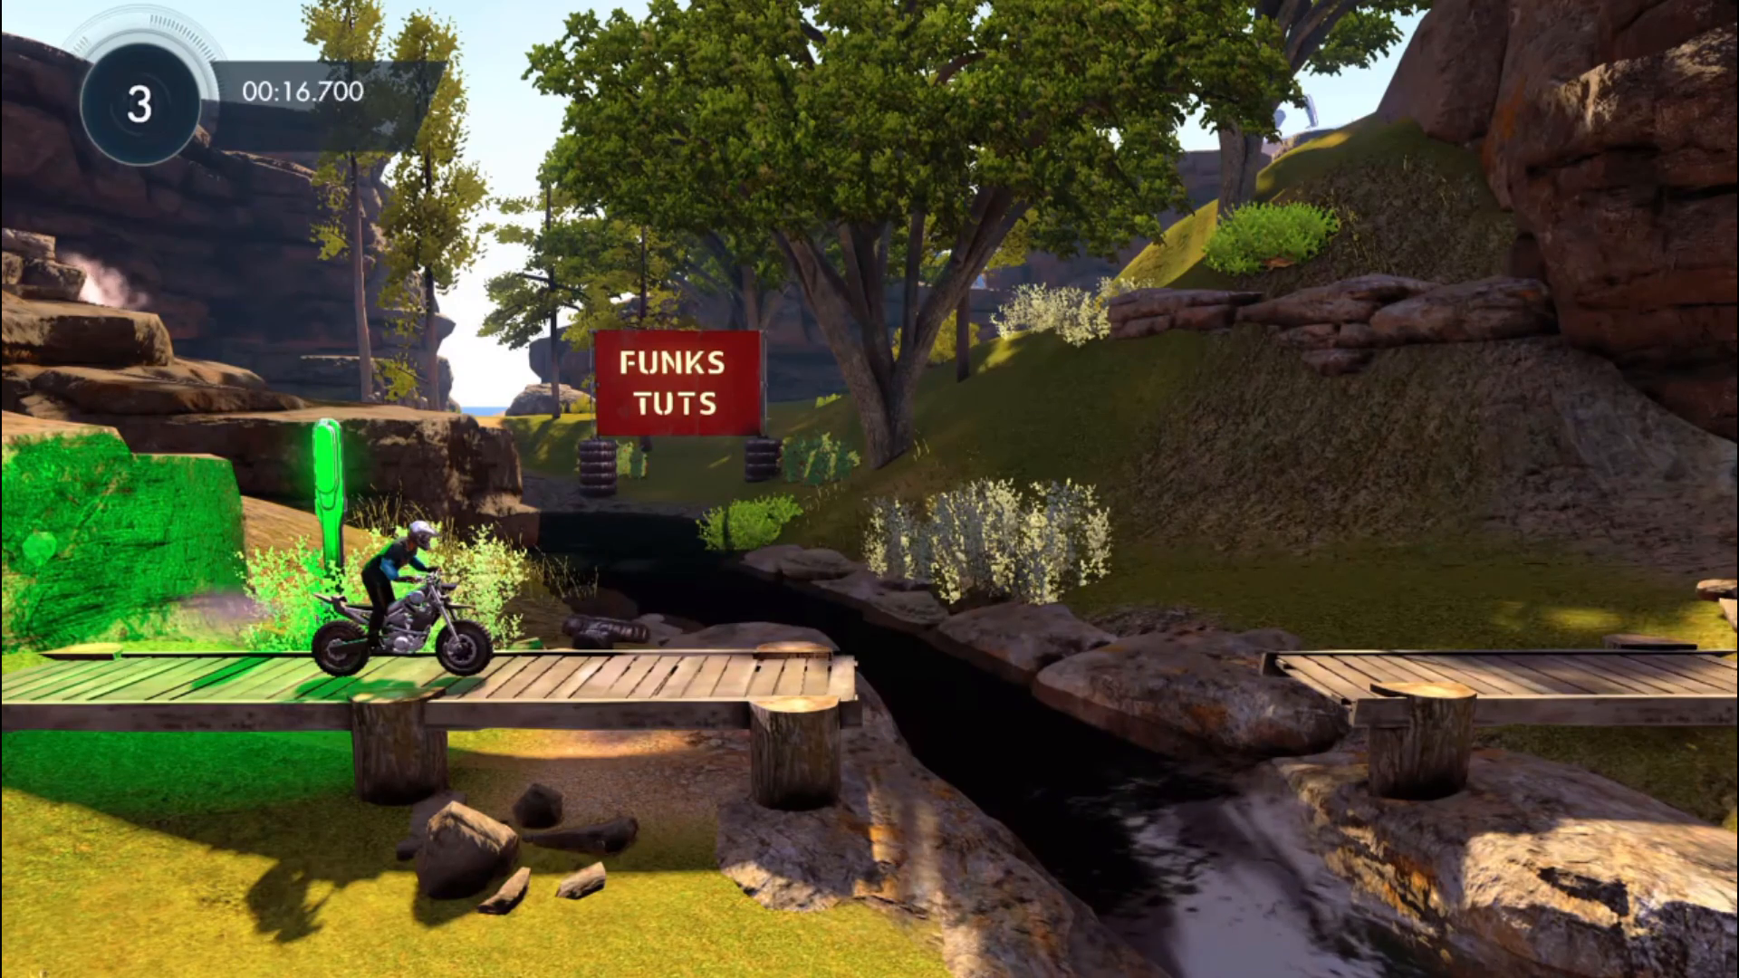
{"action": "key", "text": "Return"}
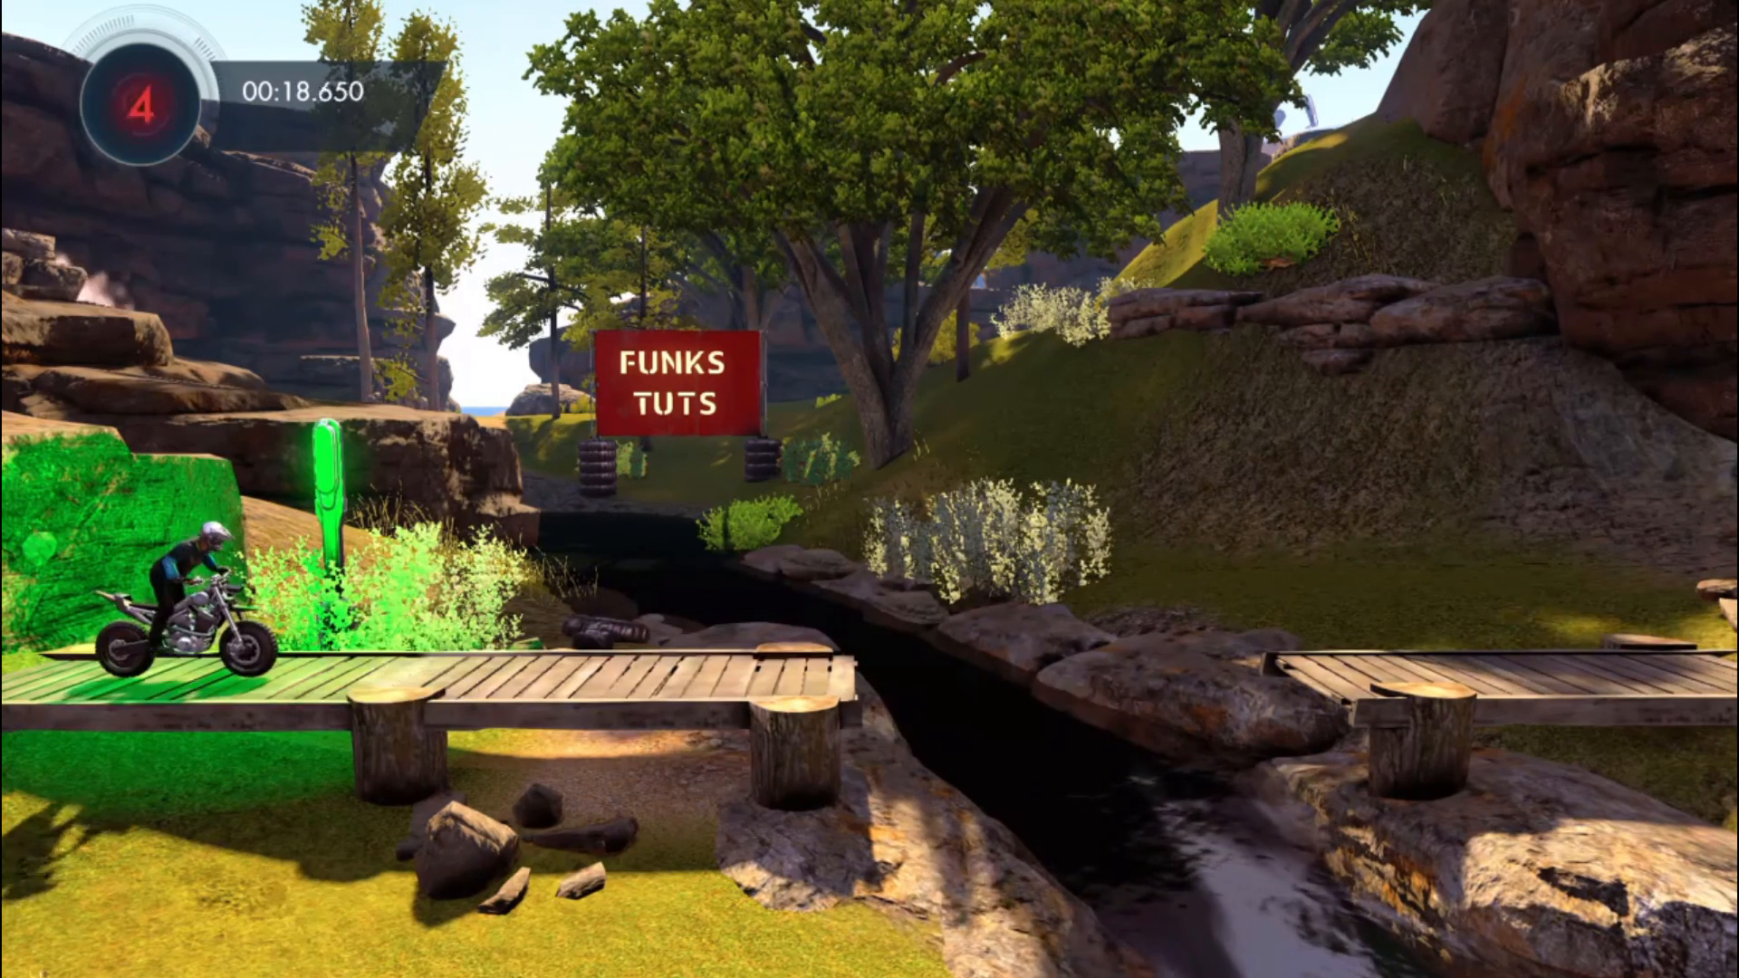
{"action": "key", "text": "Up"}
{"action": "key", "text": "Return"}
{"action": "key", "text": "Up"}
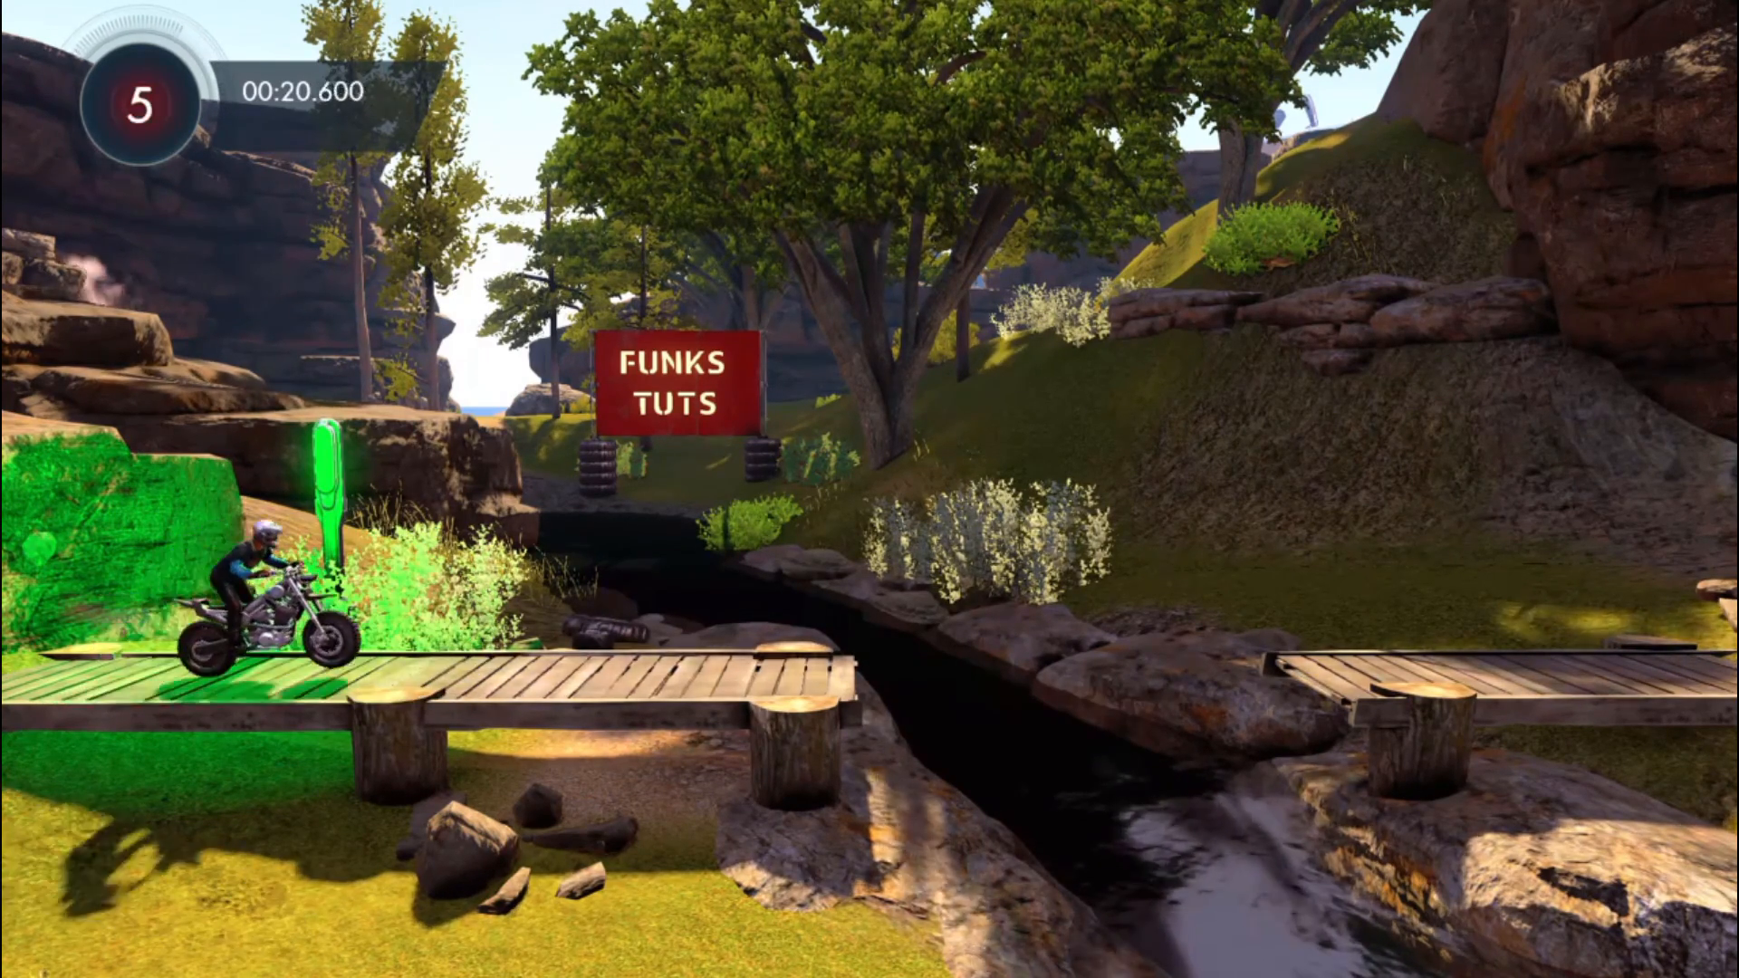
{"action": "key", "text": "Return"}
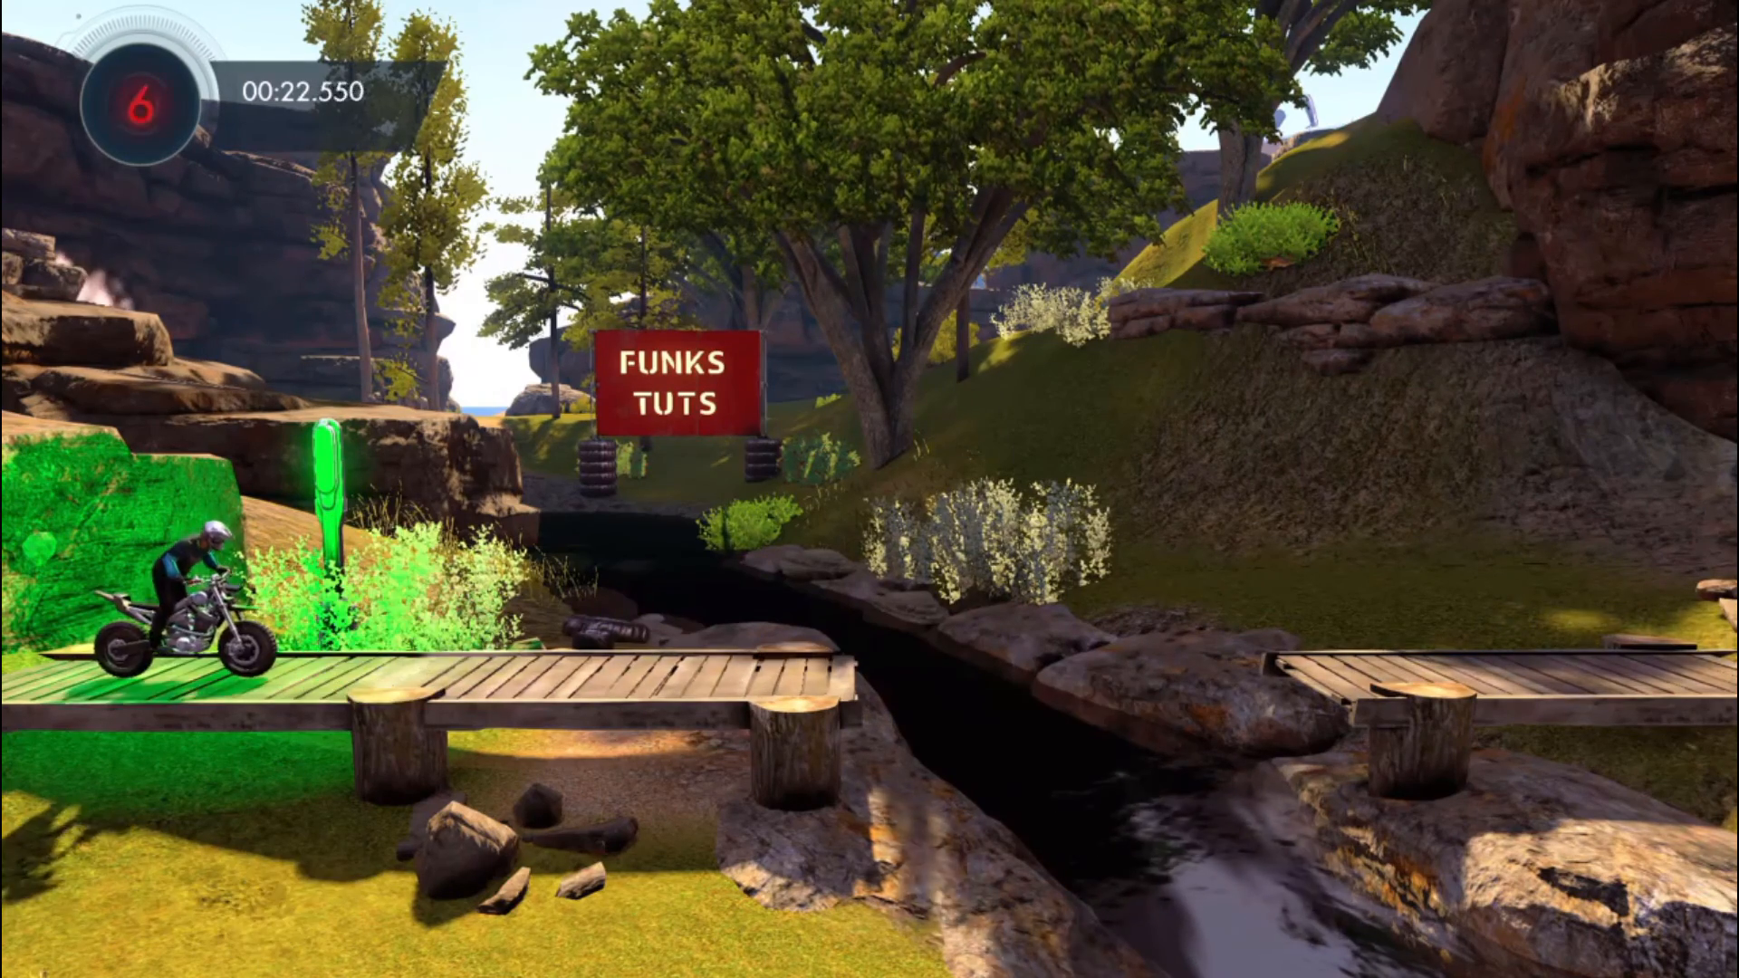
{"action": "key", "text": "Up"}
{"action": "key", "text": "Return"}
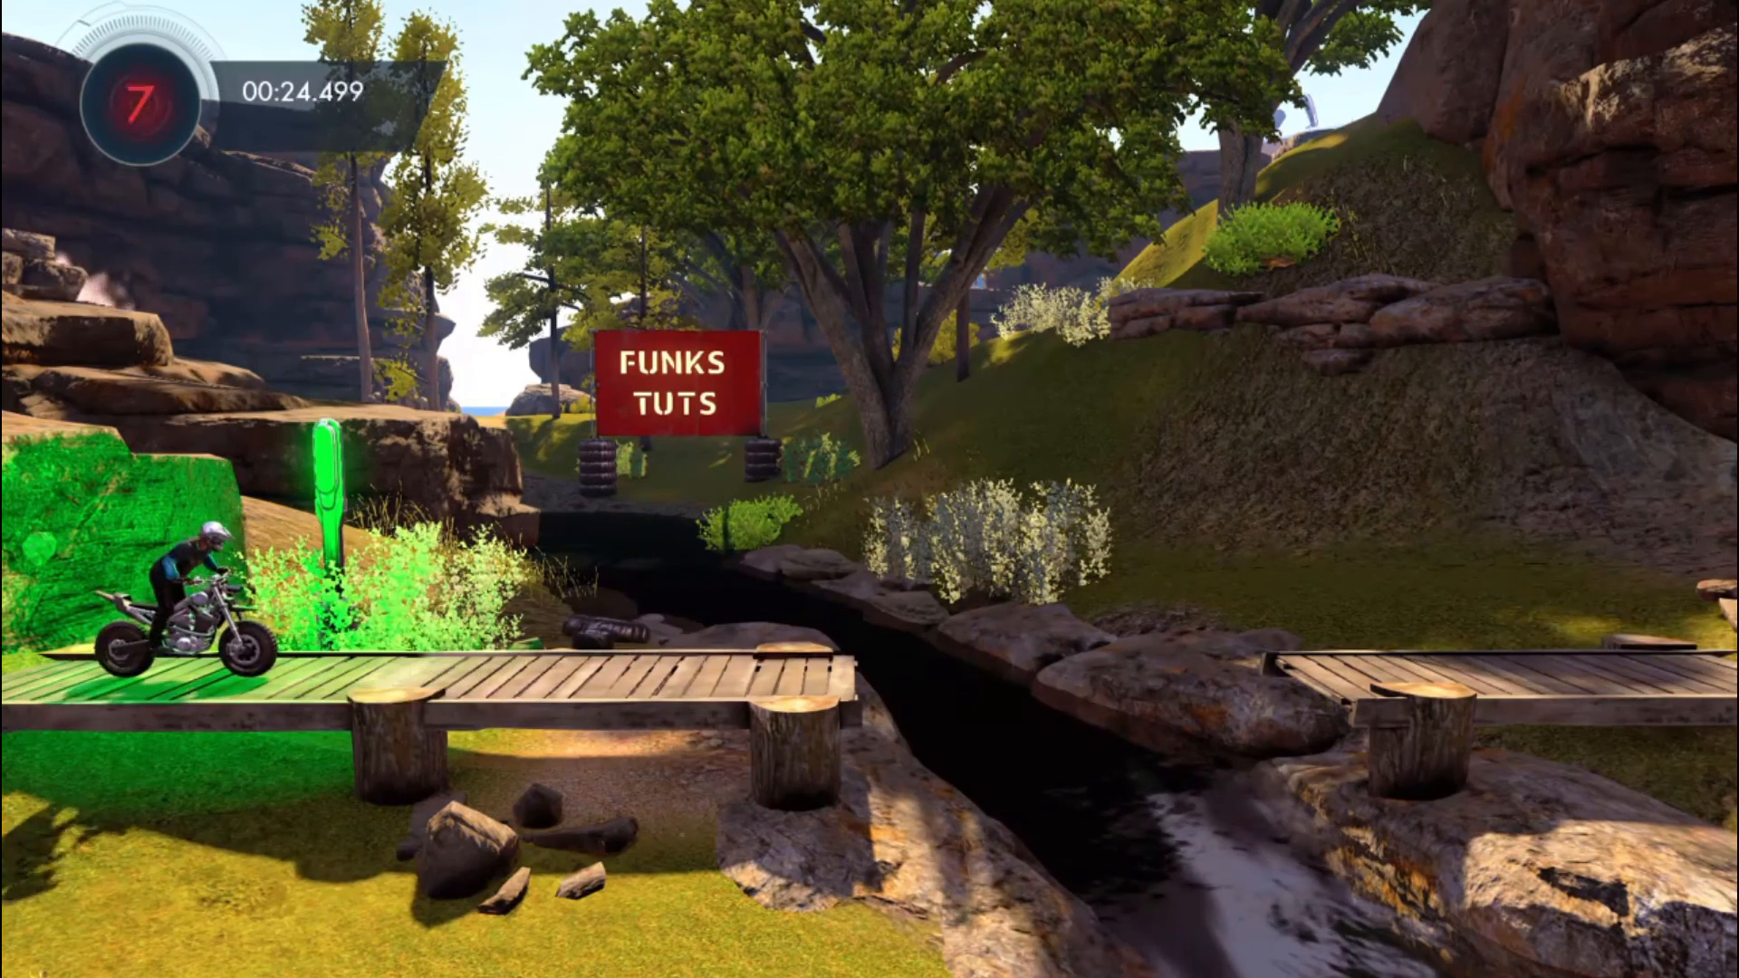
{"action": "key", "text": "Up"}
{"action": "key", "text": "Return"}
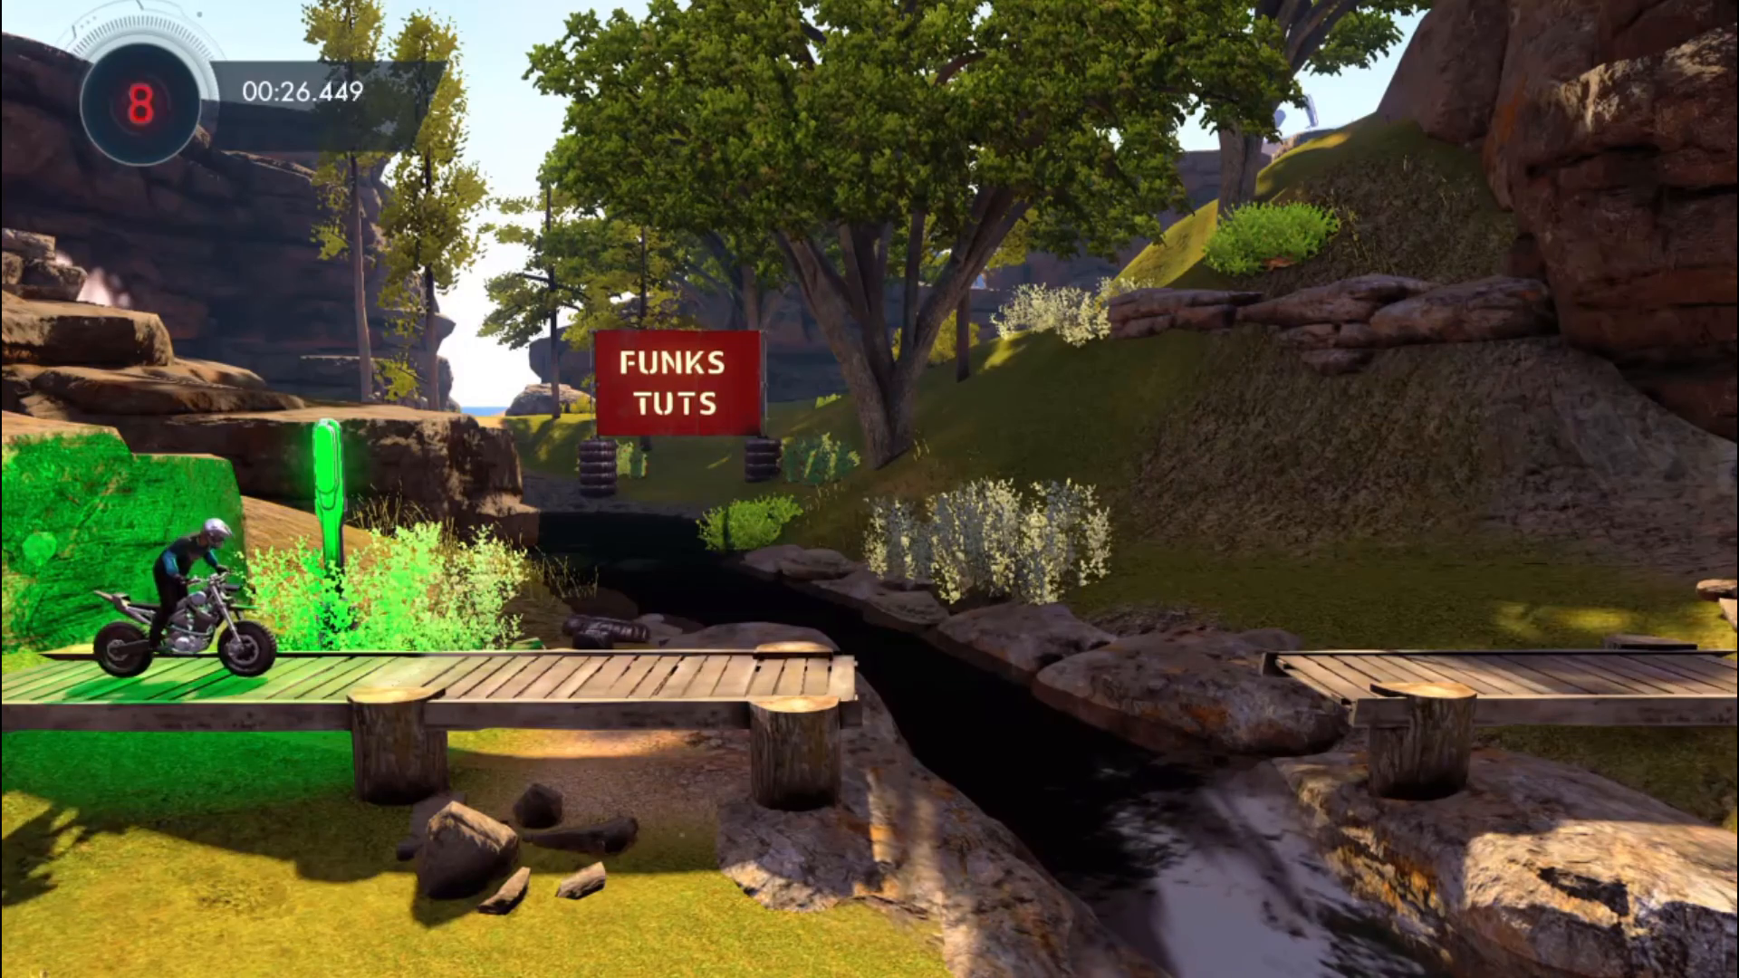
{"action": "key", "text": "Up"}
{"action": "key", "text": "Left"}
{"action": "key", "text": "Return"}
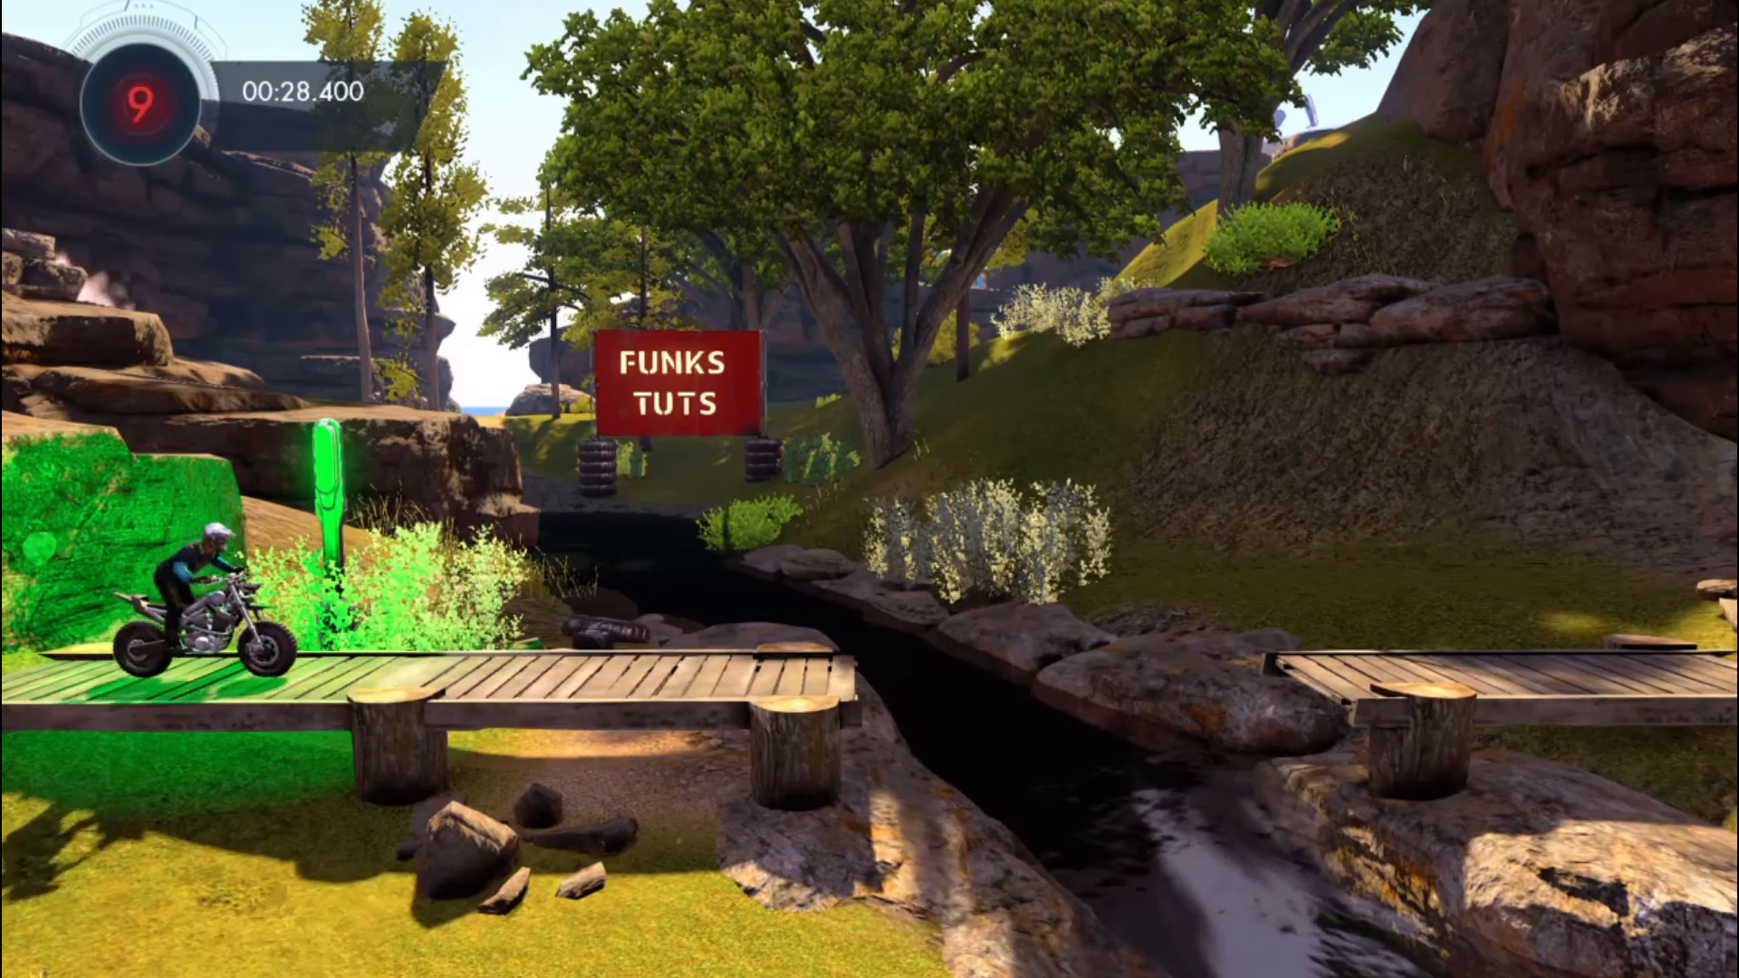
{"action": "key", "text": "Up"}
{"action": "key", "text": "Return"}
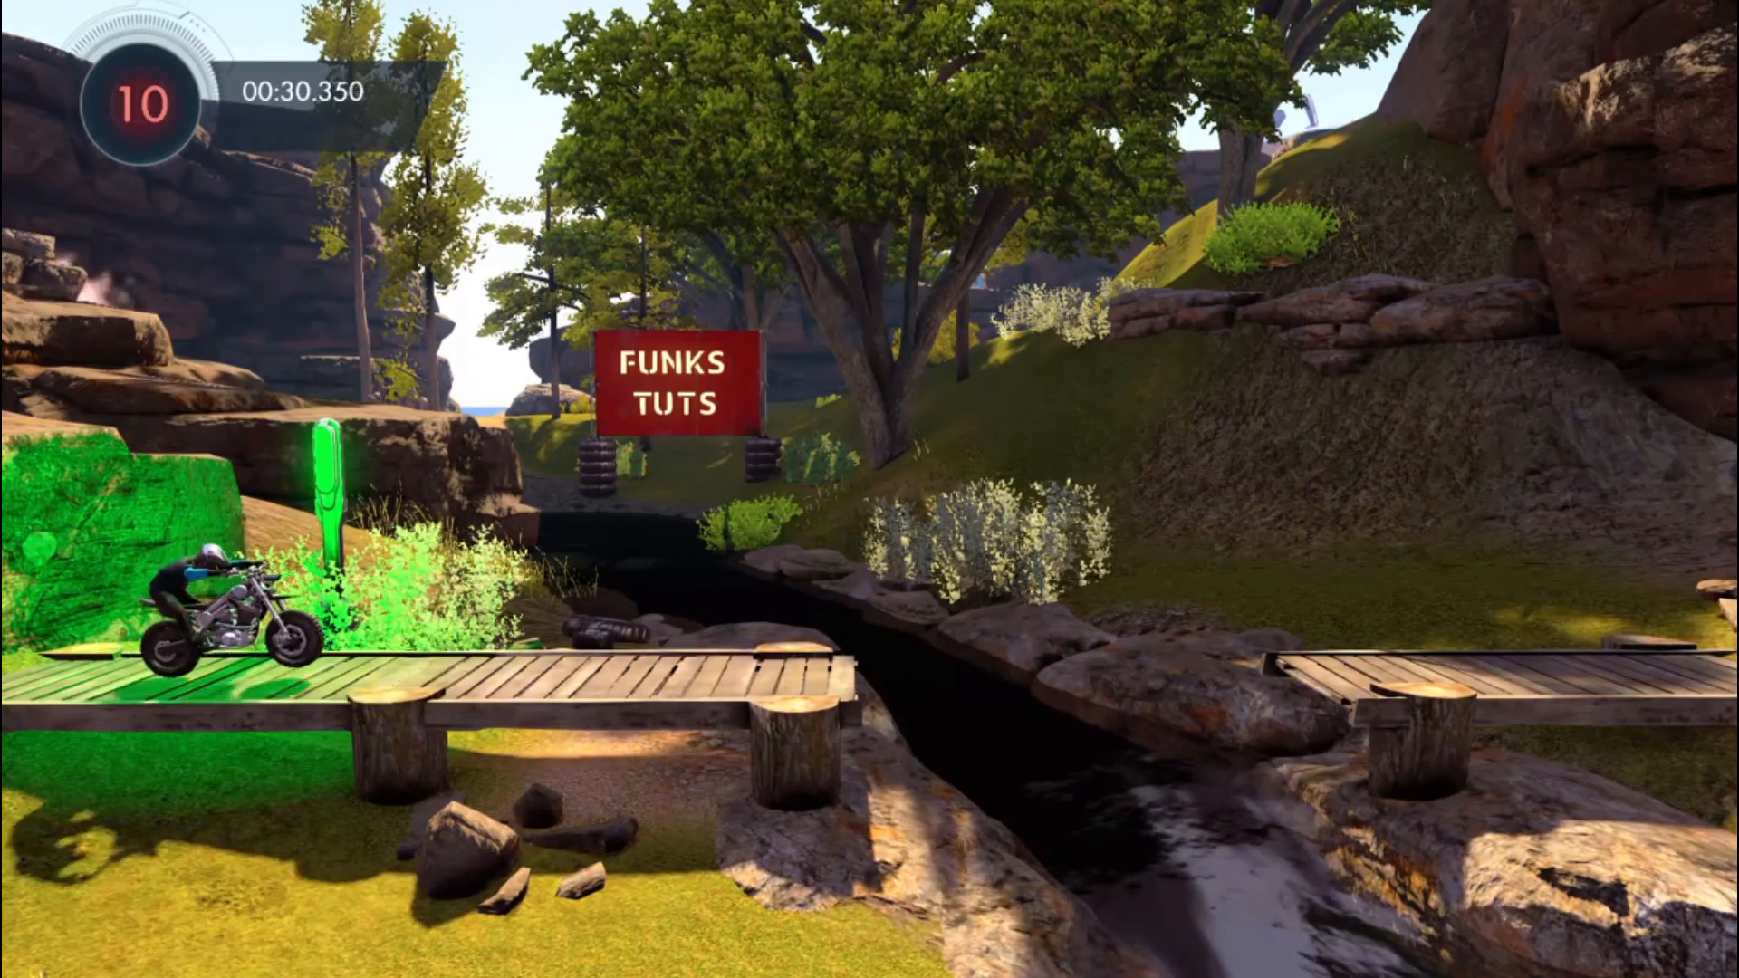
{"action": "key", "text": "Up"}
{"action": "key", "text": "Left"}
{"action": "key", "text": "Return"}
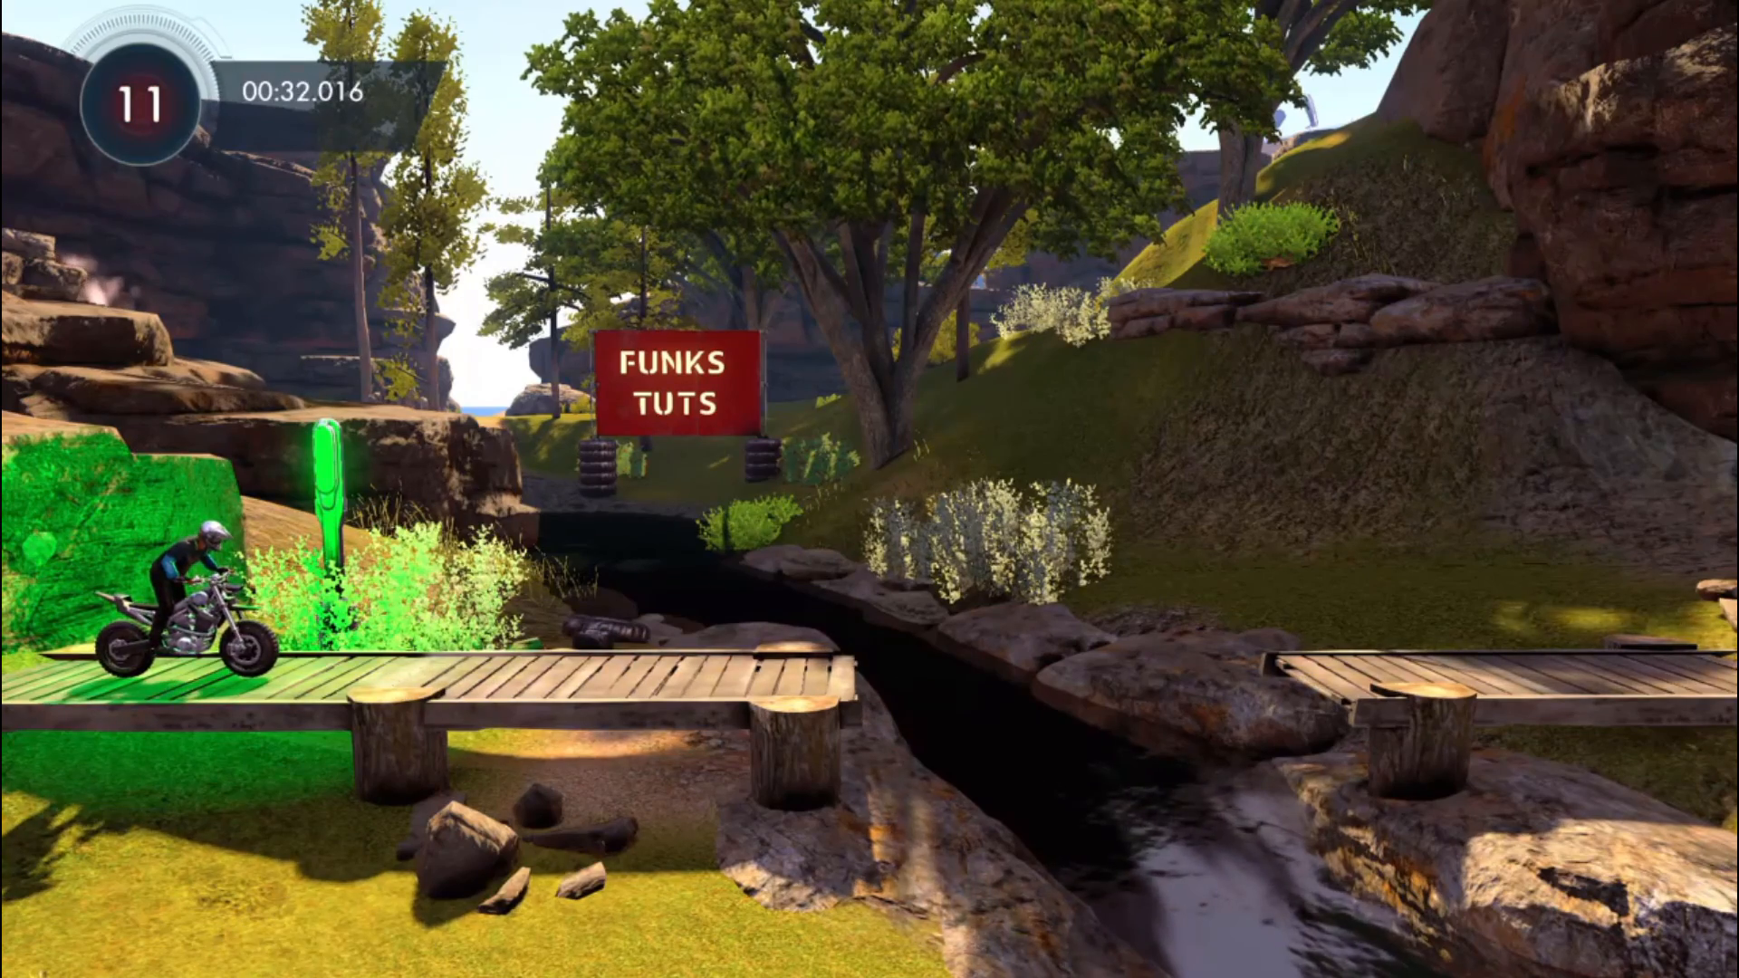
Step: Return to editing and reposition the camera object near the start of the bridge
{"action": "key", "text": "Escape"}
{"action": "key", "text": "Return"}
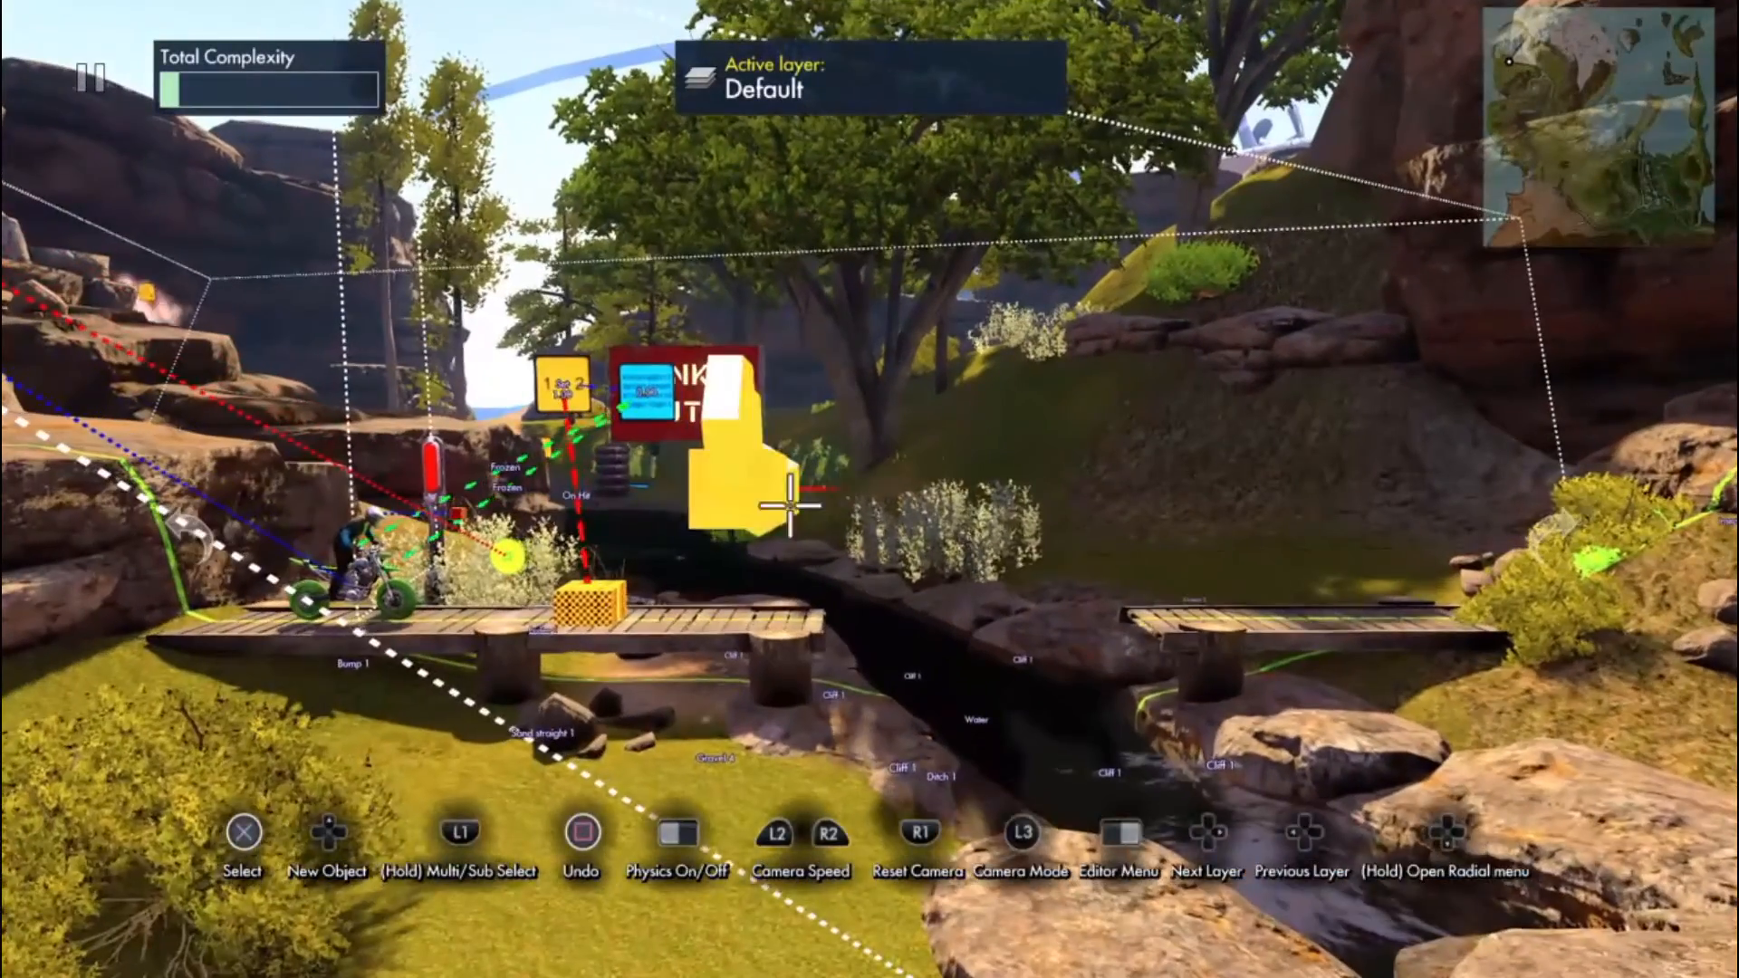
{"action": "left_click", "coordinate": [790, 506]}
{"action": "key", "text": "Tab"}
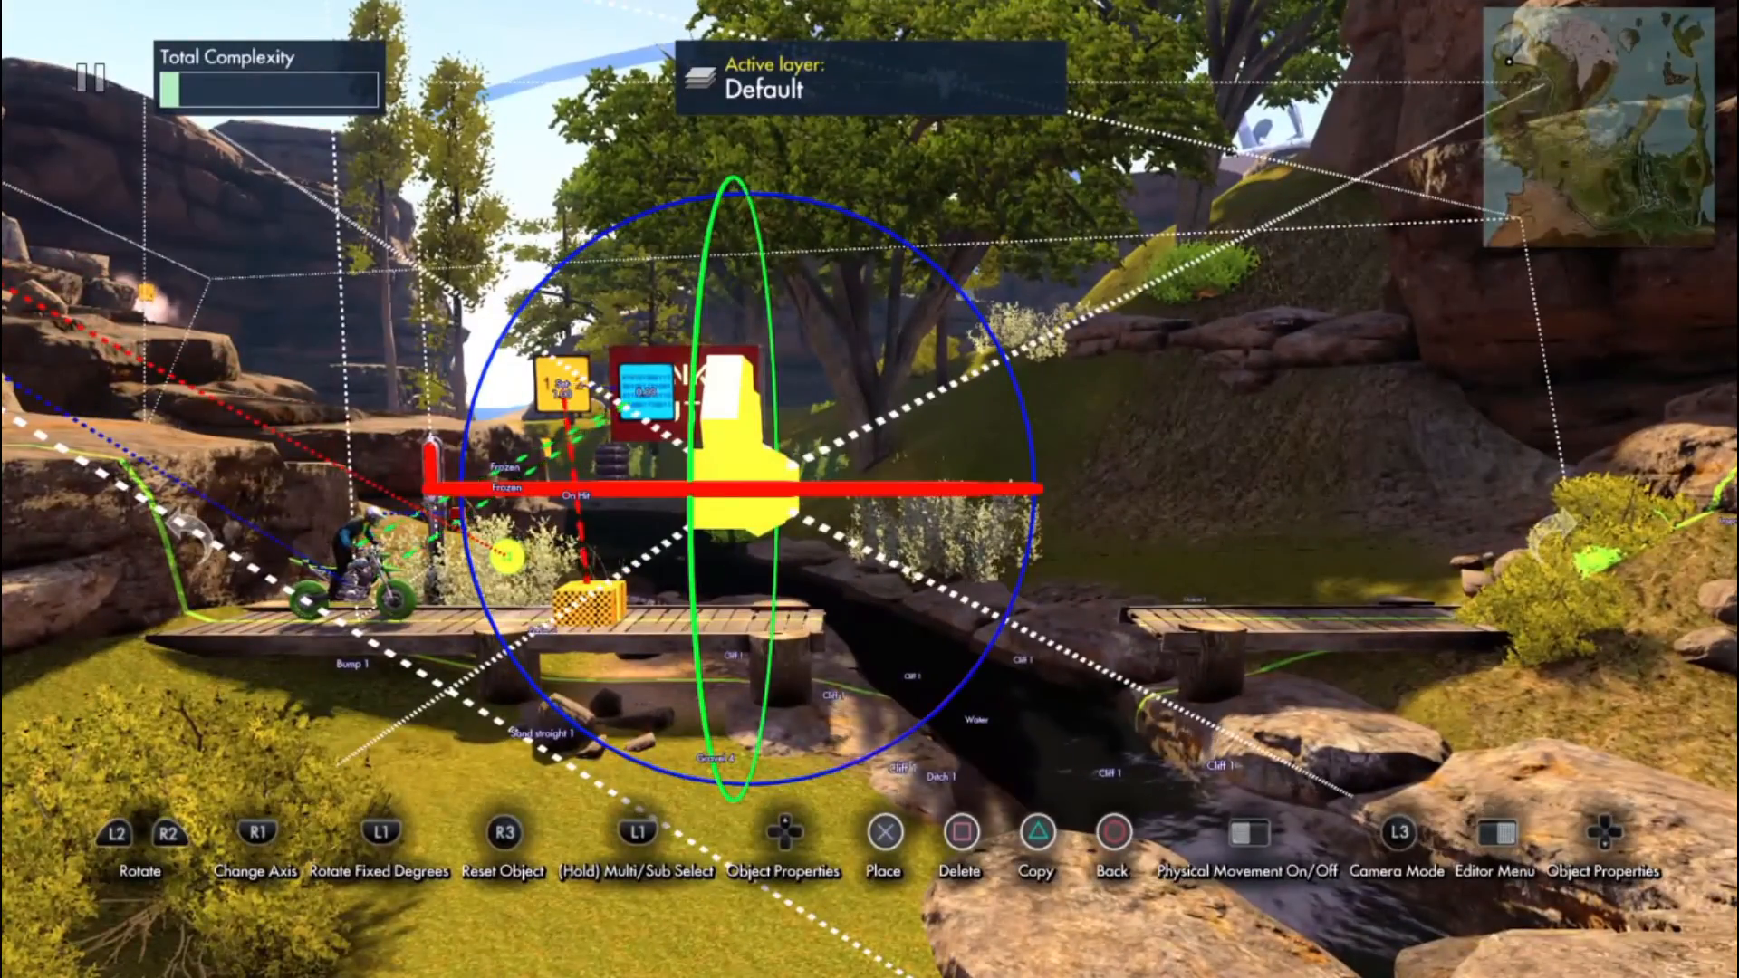
{"action": "key", "text": "Right"}
{"action": "key", "text": "Right"}
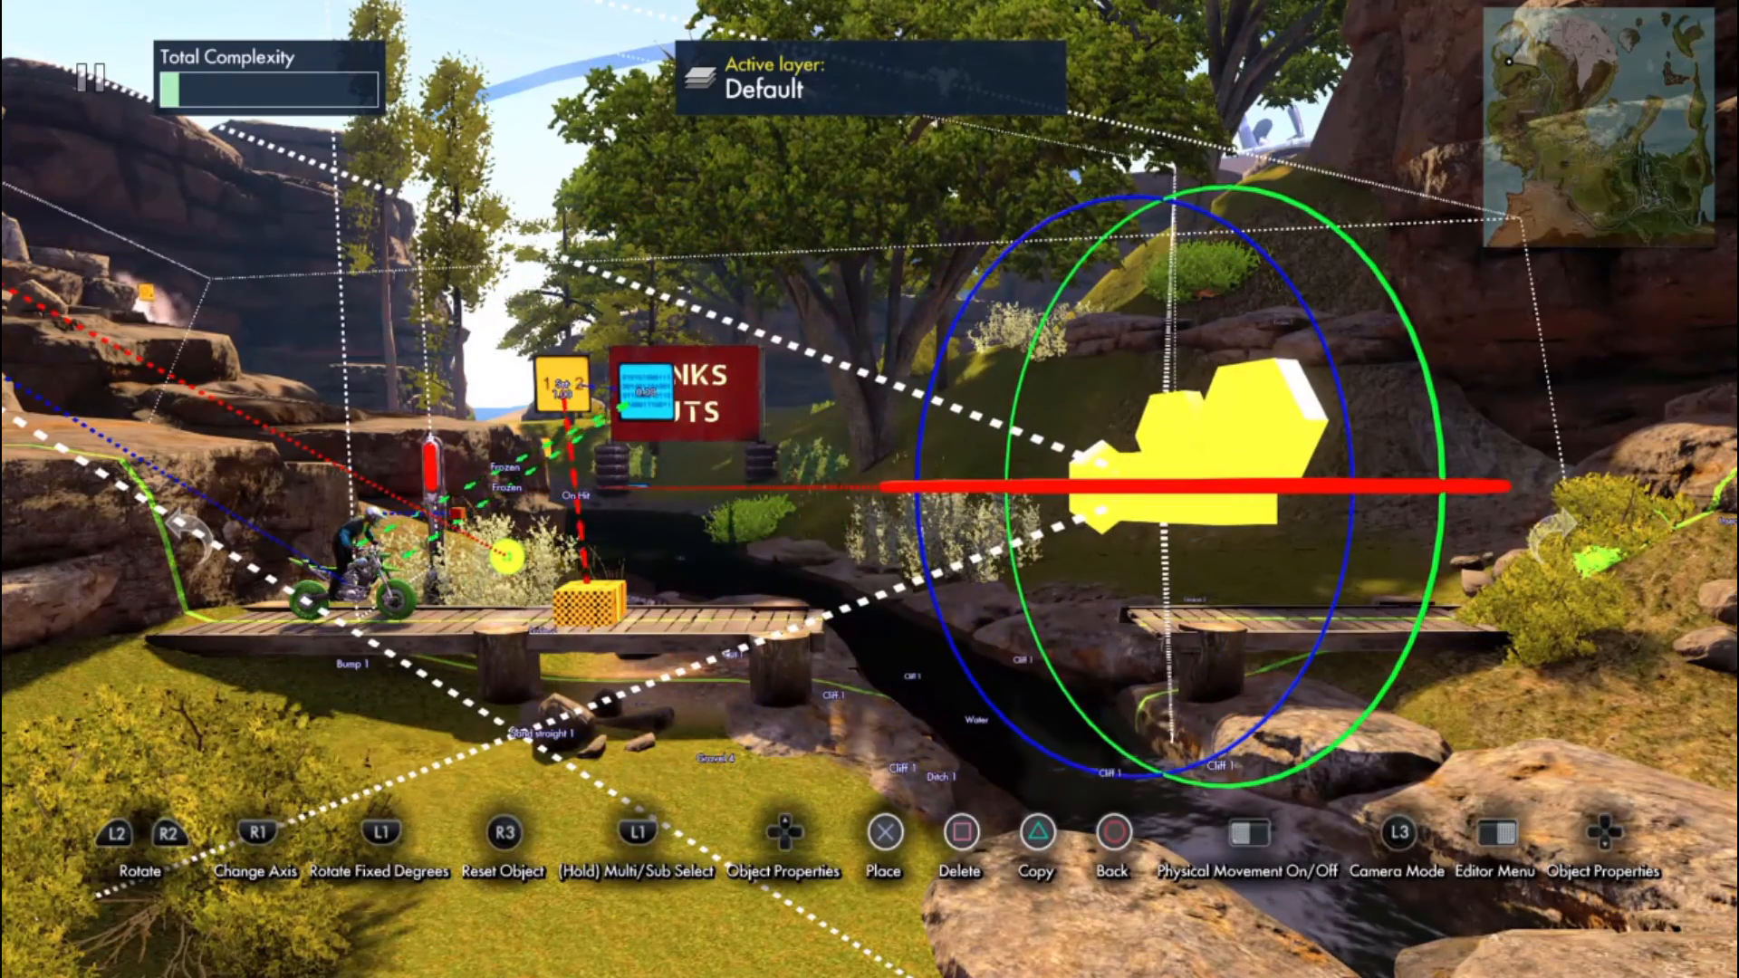
{"action": "key", "text": "Left"}
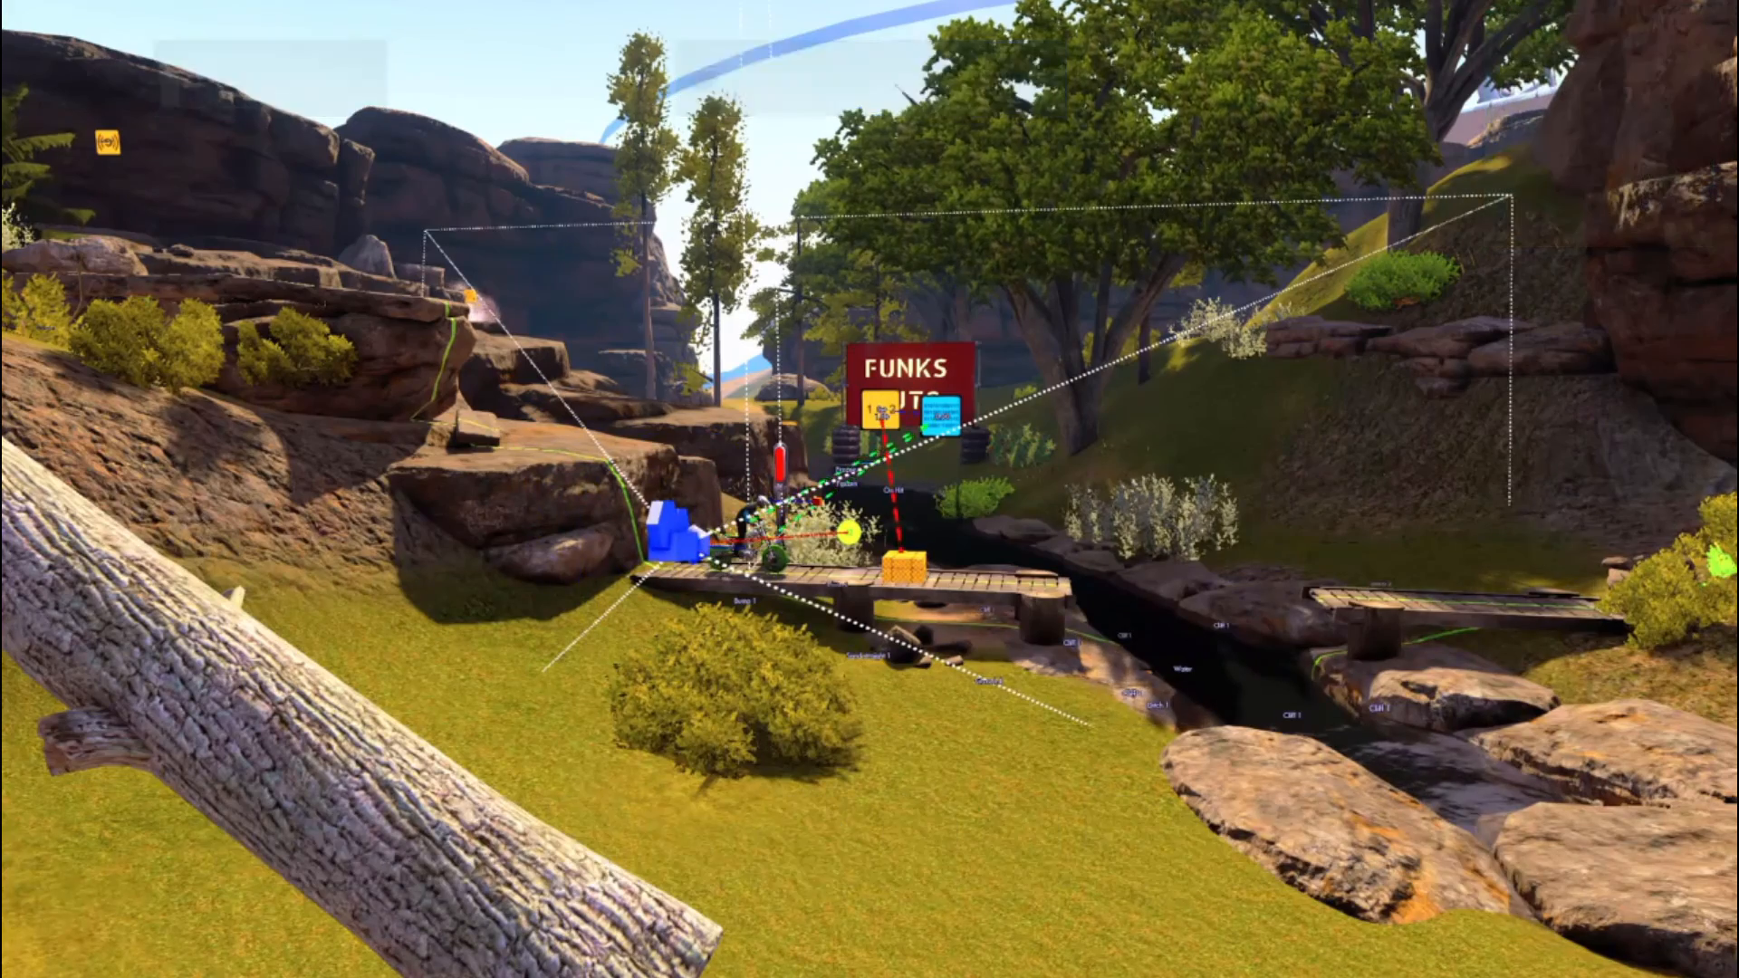
Step: Start testing the track again and show the editor icons during the test
{"action": "key", "text": "Up"}
{"action": "key", "text": "Return"}
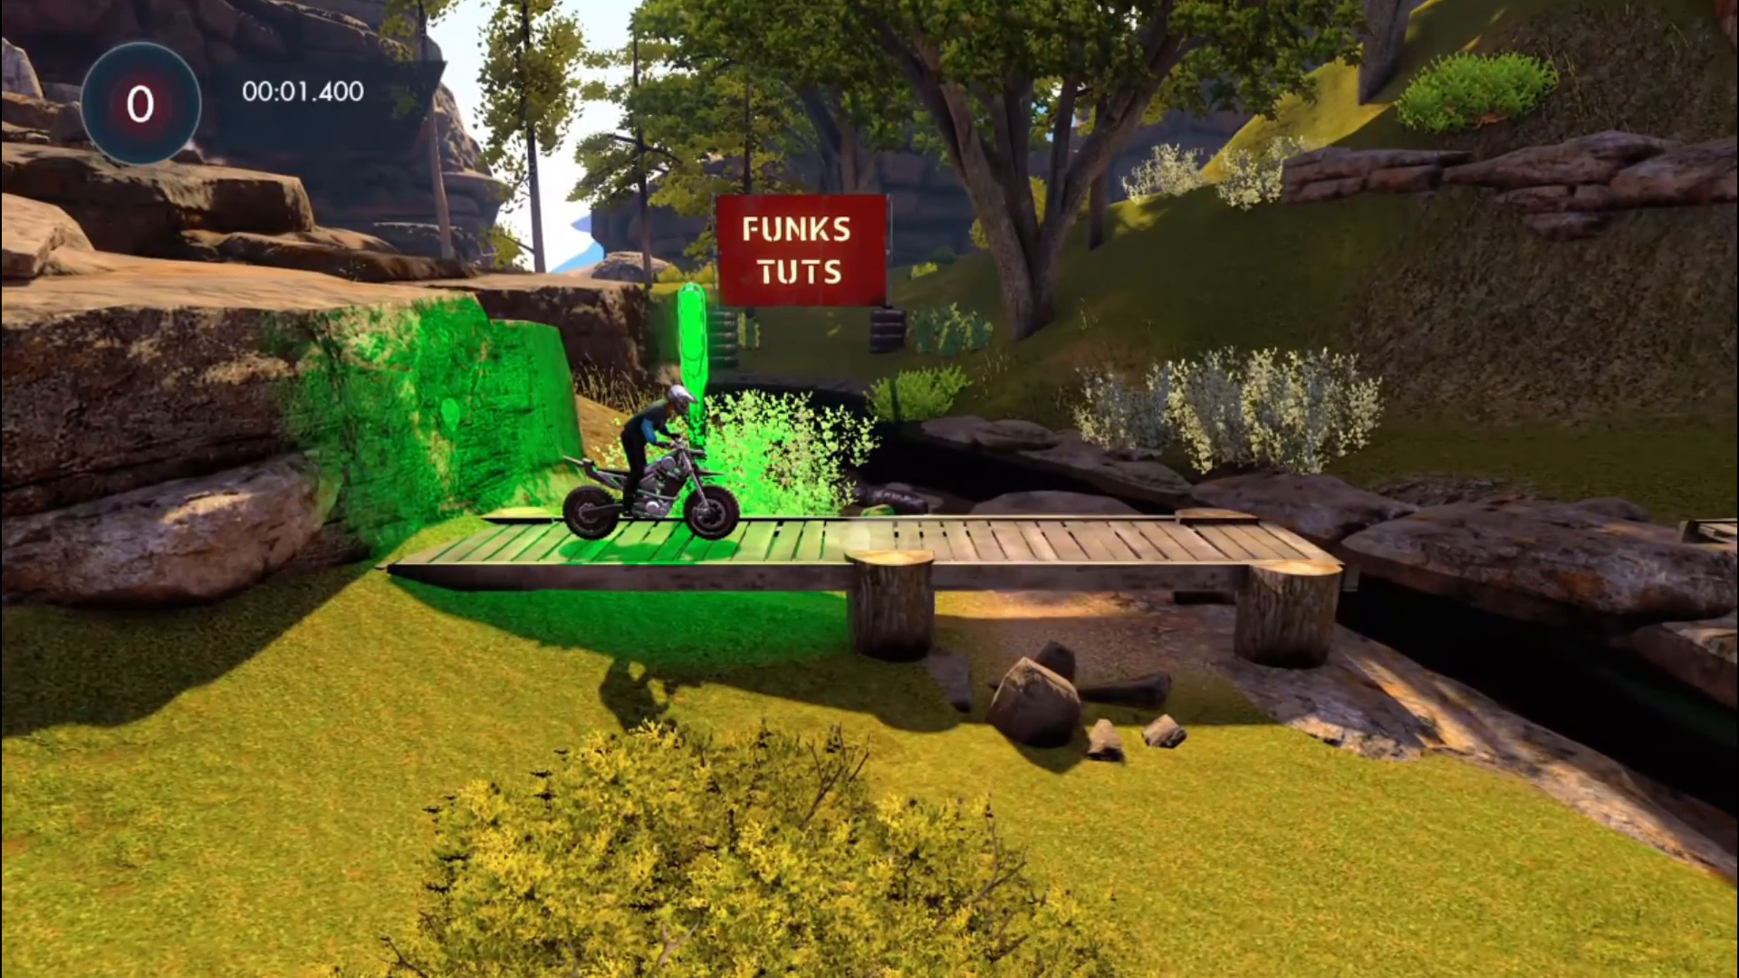
{"action": "key", "text": "Escape"}
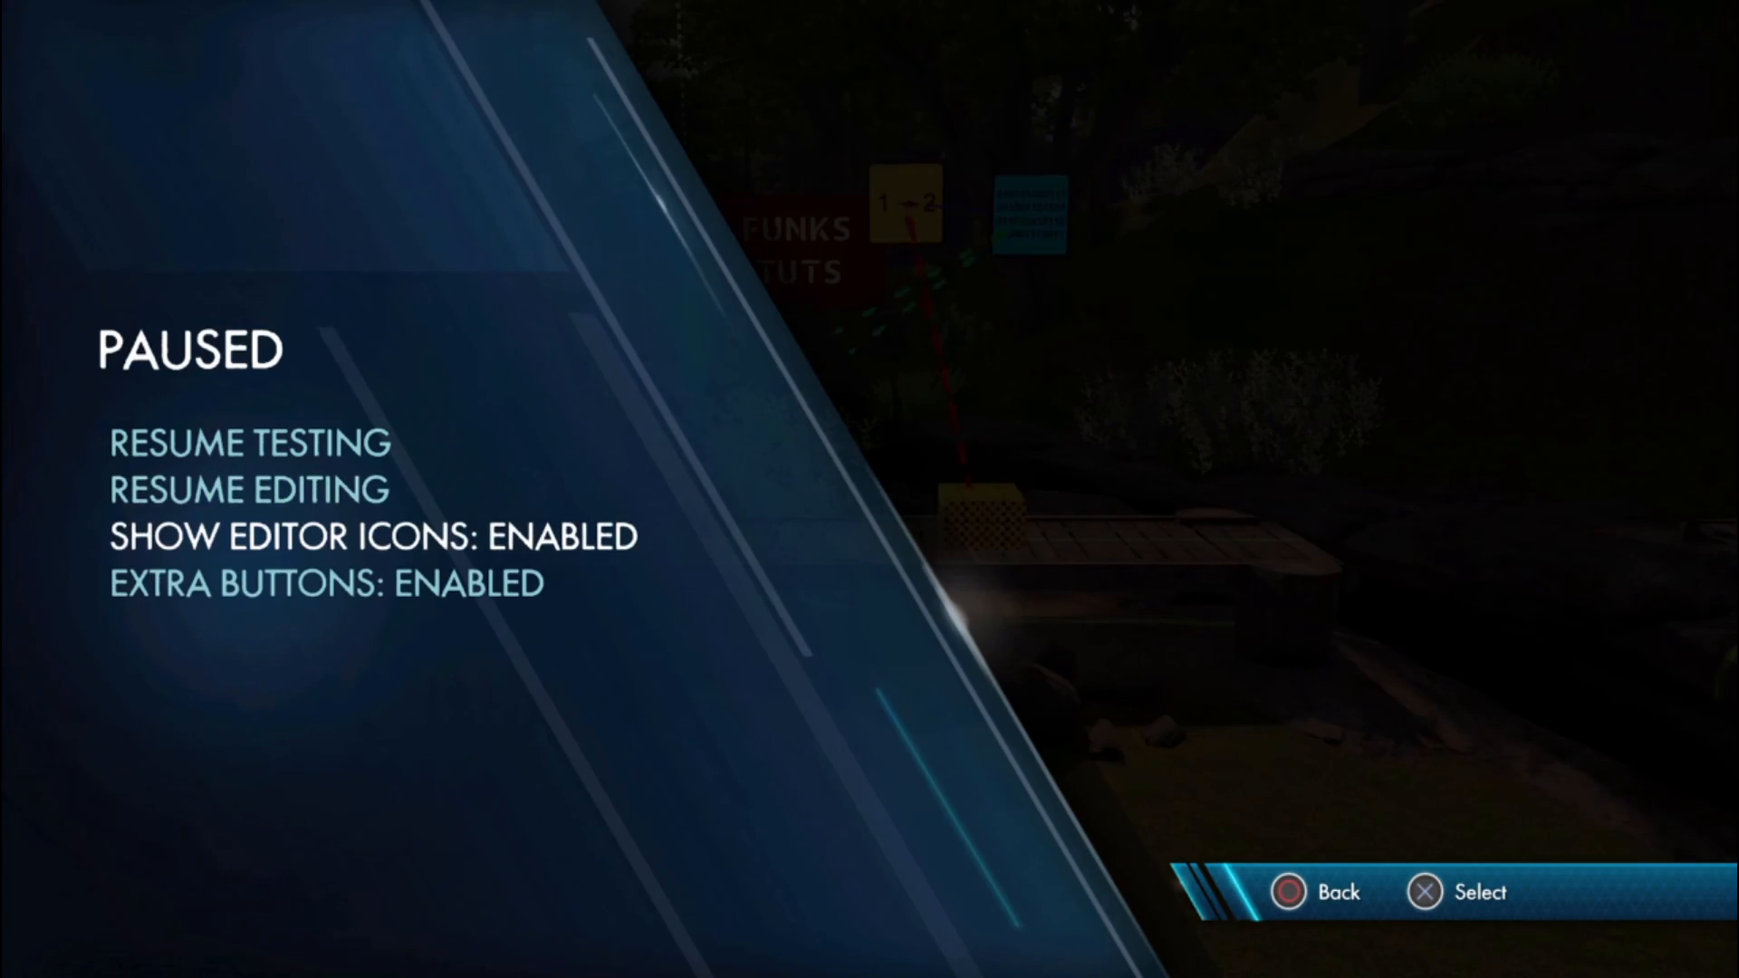
{"action": "key", "text": "Escape"}
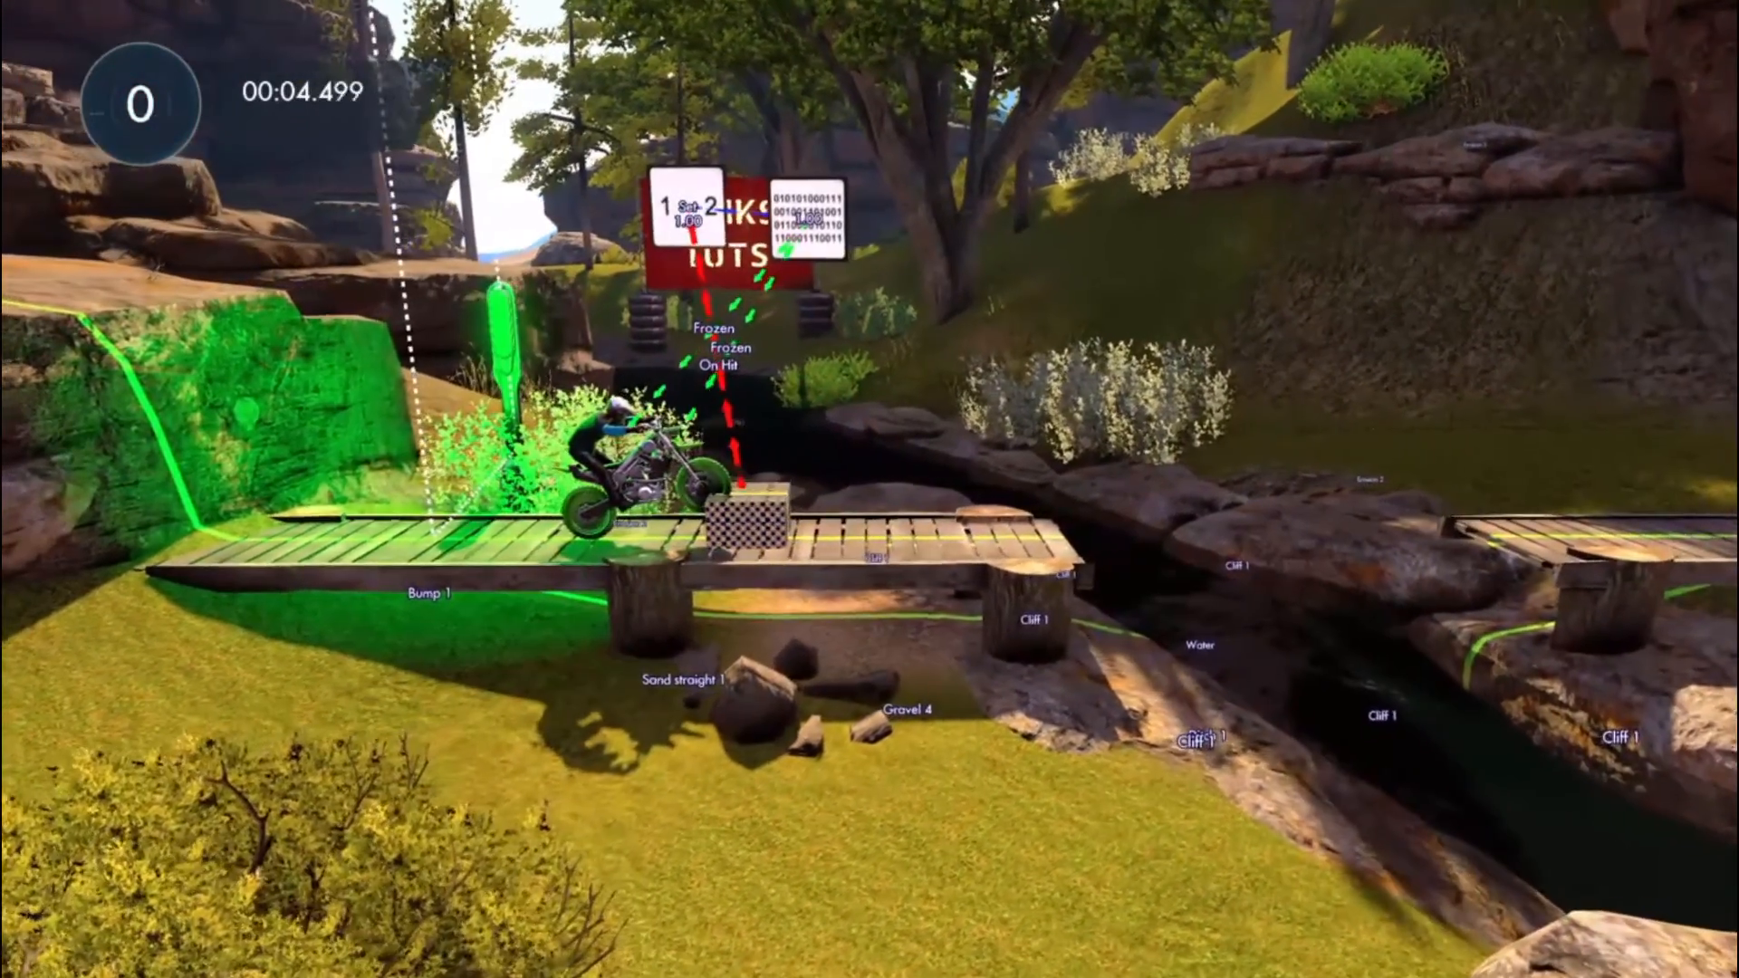
Step: Ride into the area trigger several times, restarting between attempts, to check whether rider and bike freeze
{"action": "key", "text": "Return"}
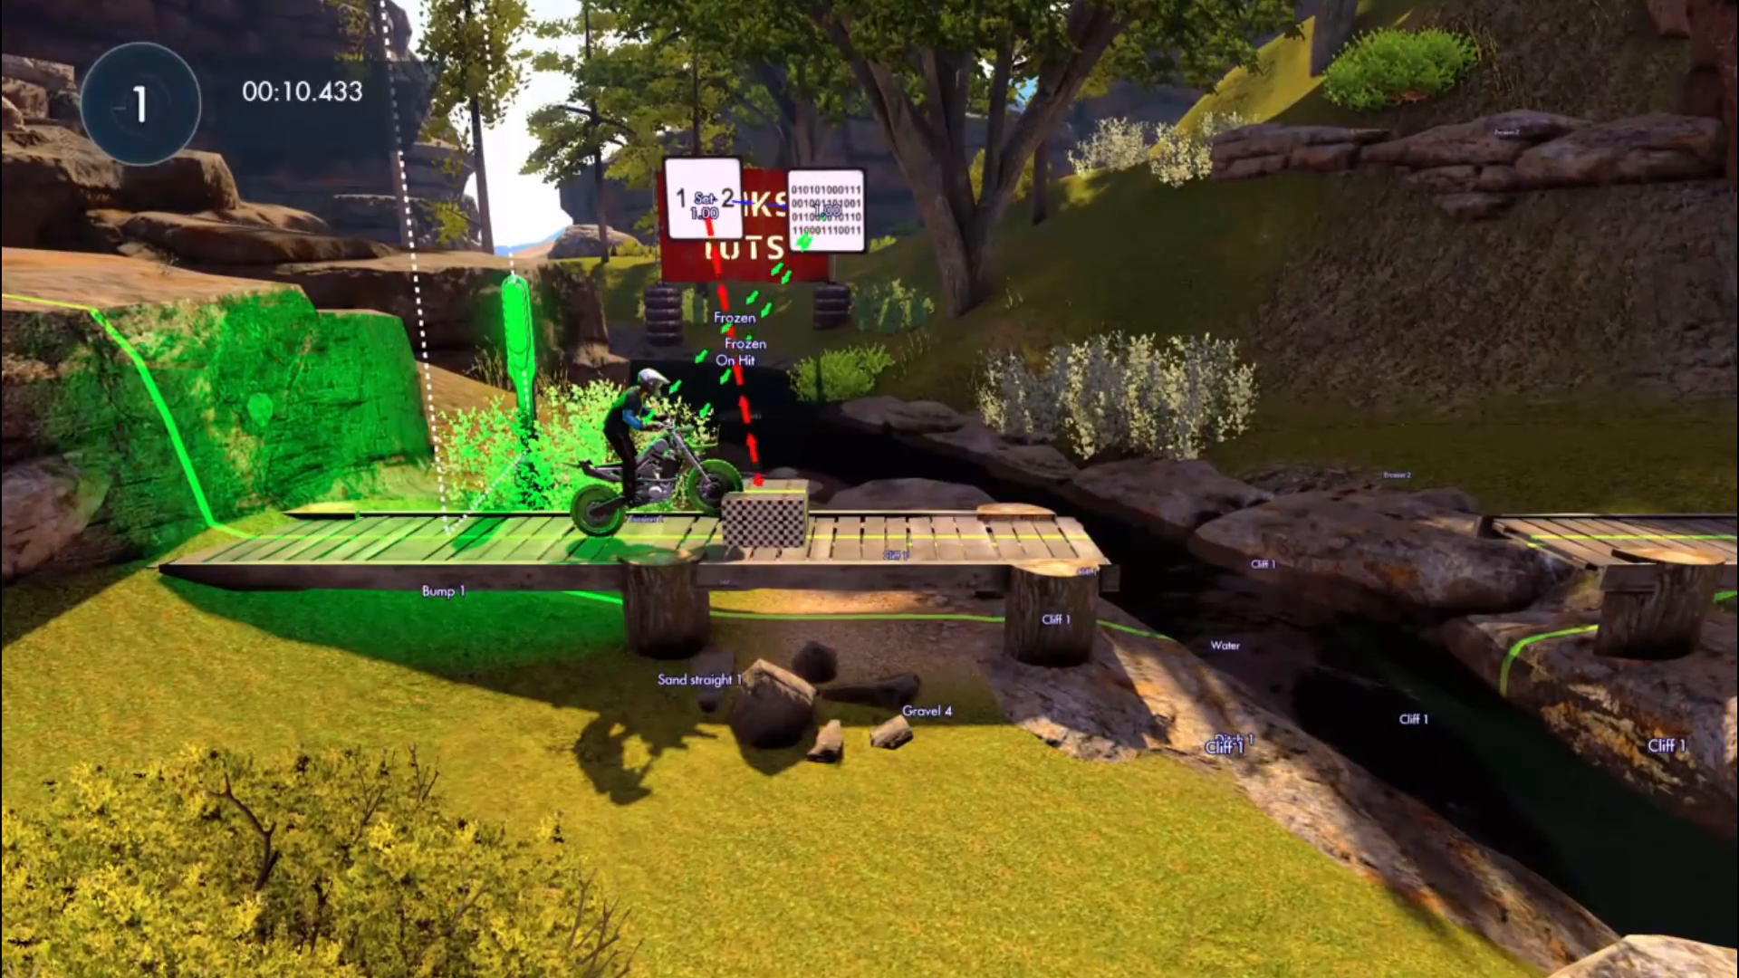
{"action": "key", "text": "Return"}
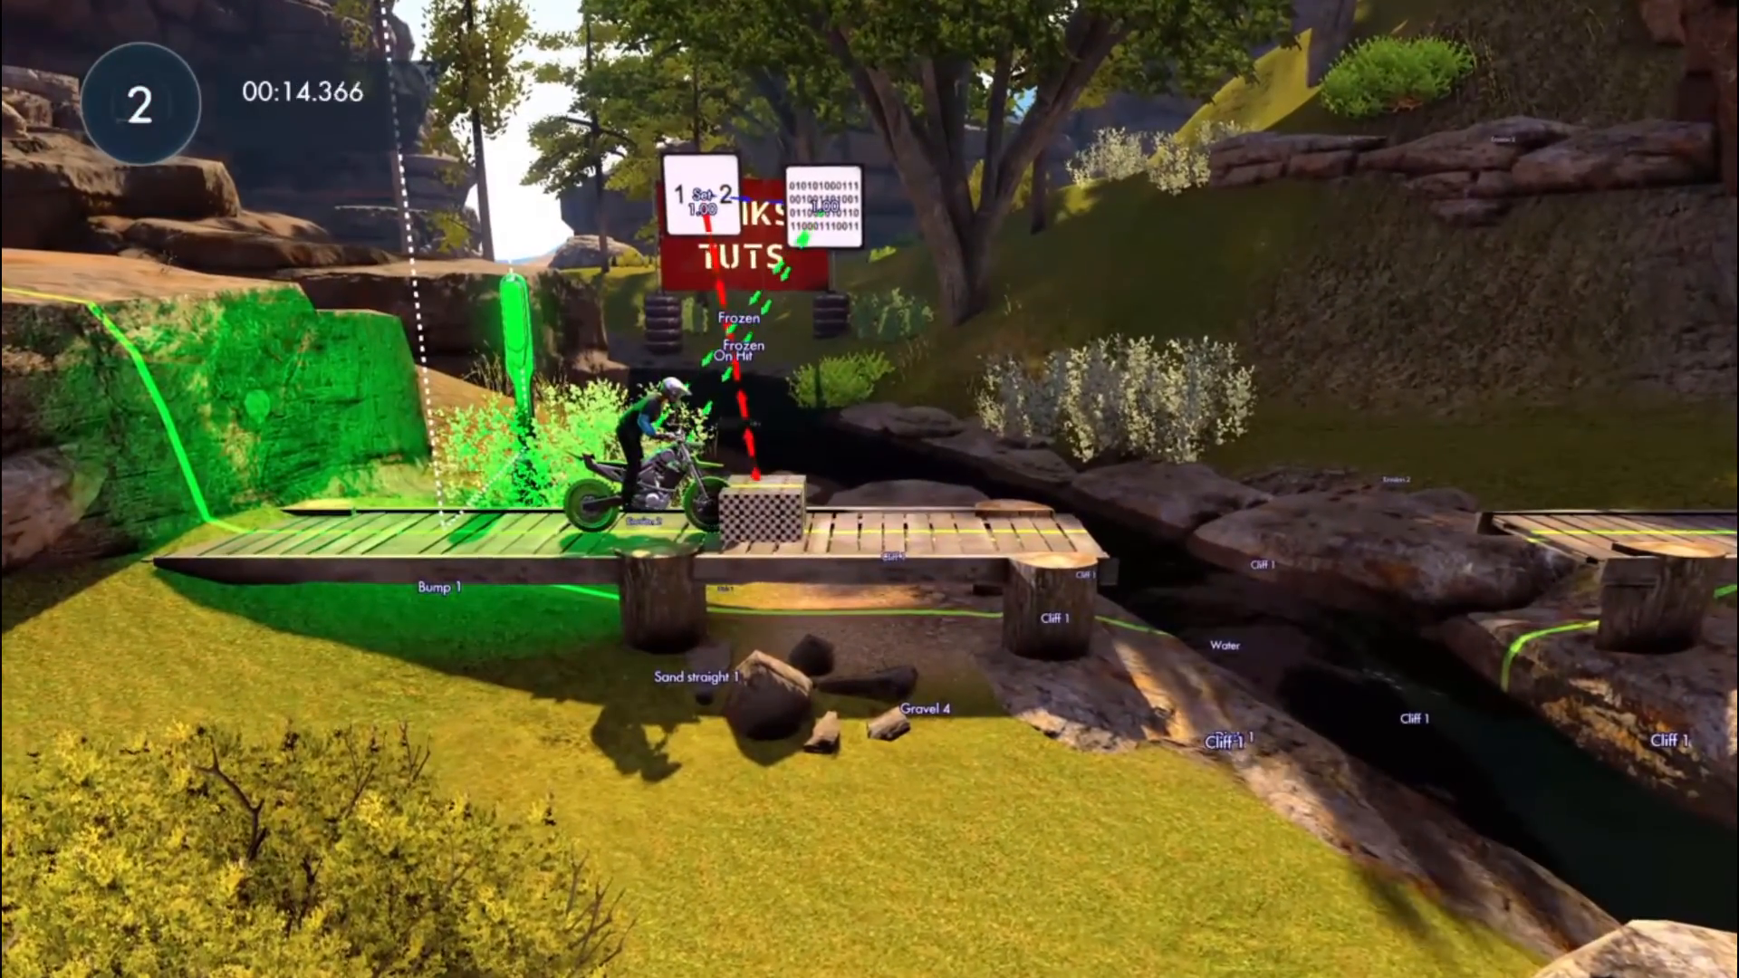
{"action": "key", "text": "Return"}
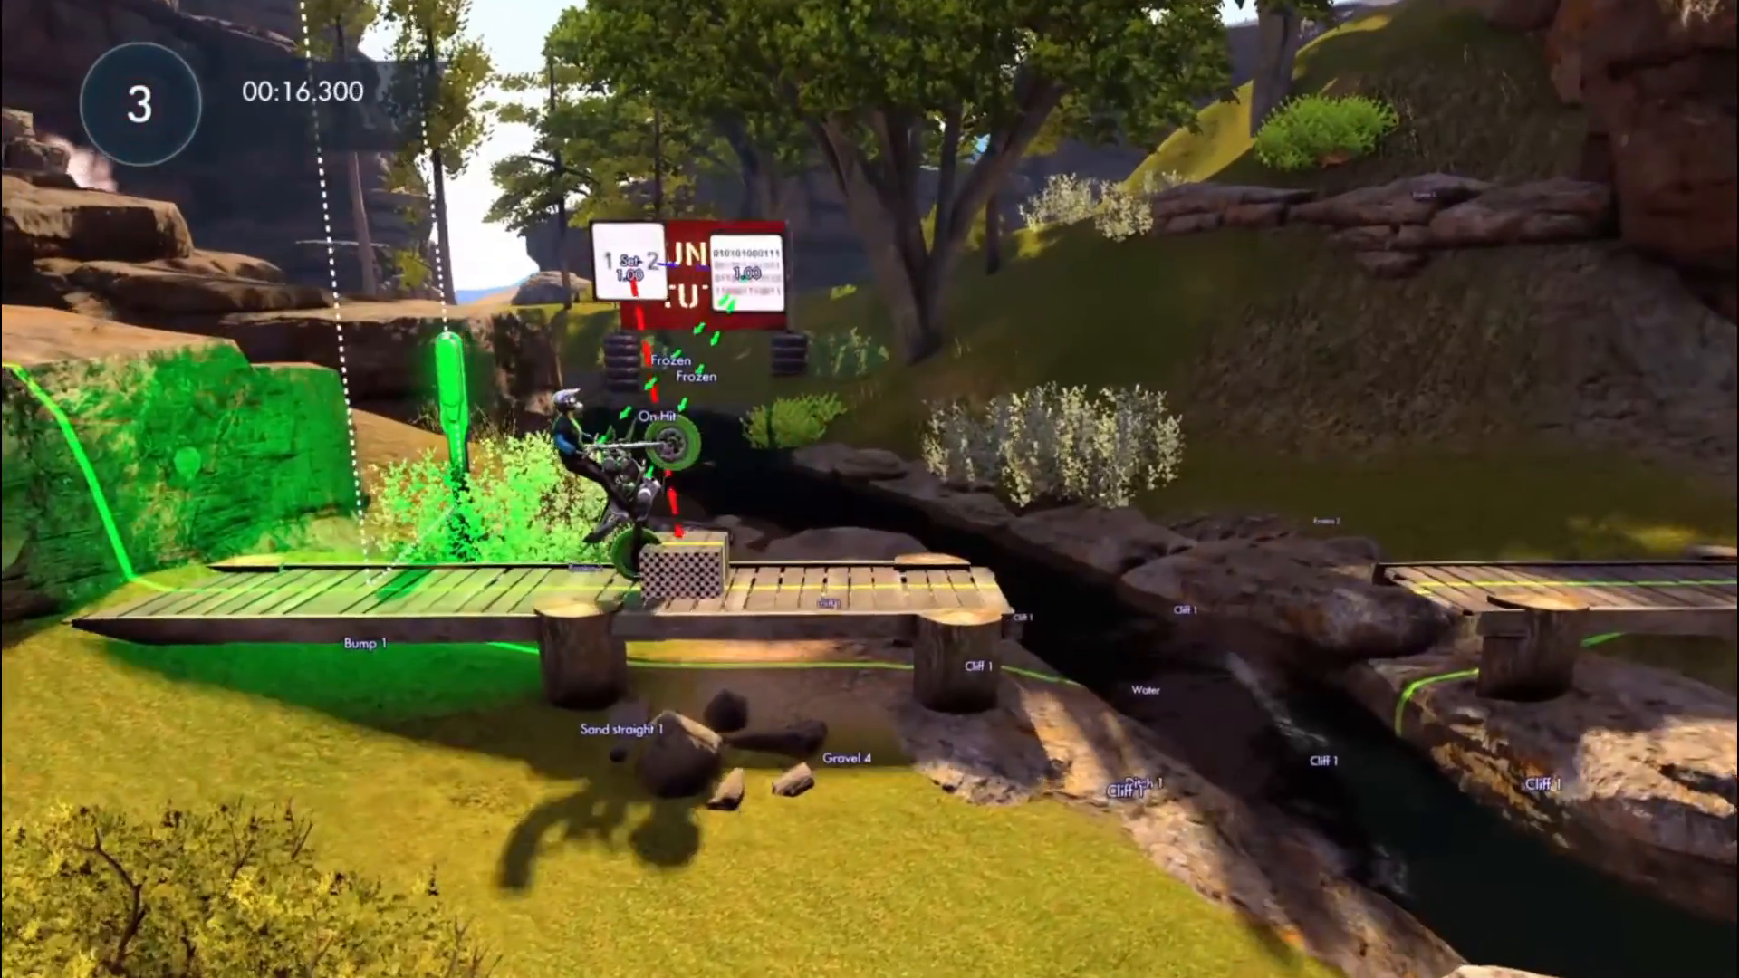
{"action": "key", "text": "Return"}
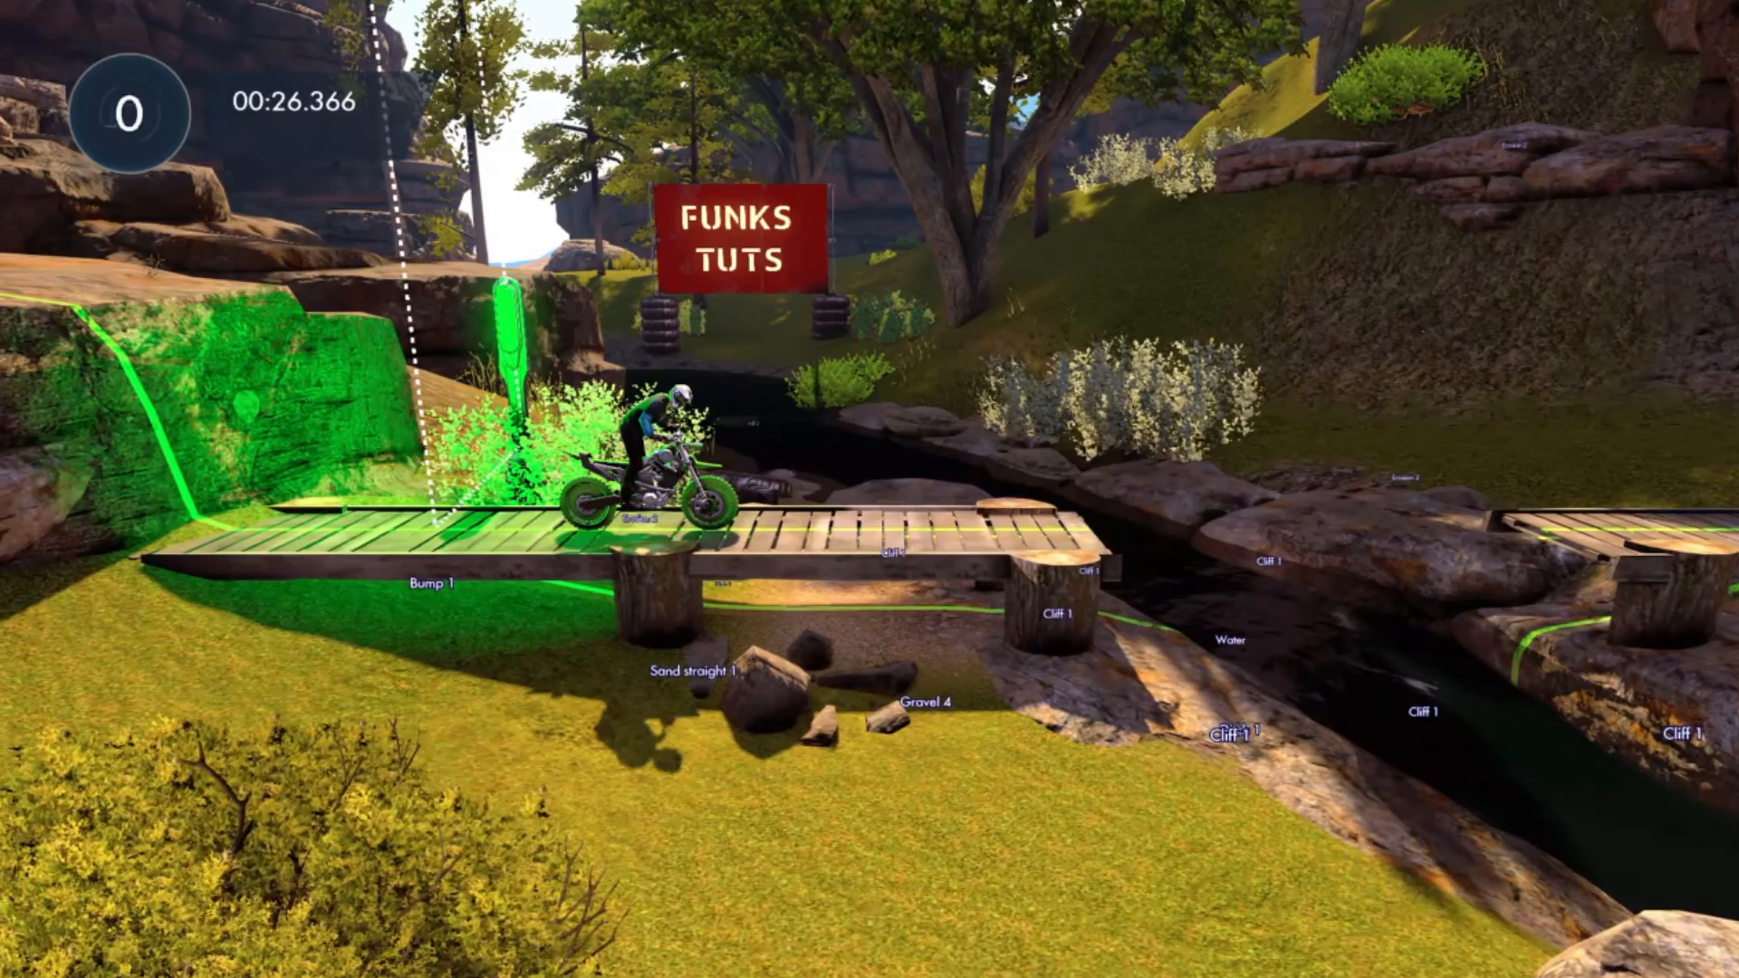
Step: Return to editing and place a new Set value event above the bridge
{"action": "key", "text": "Escape"}
{"action": "key", "text": "Escape"}
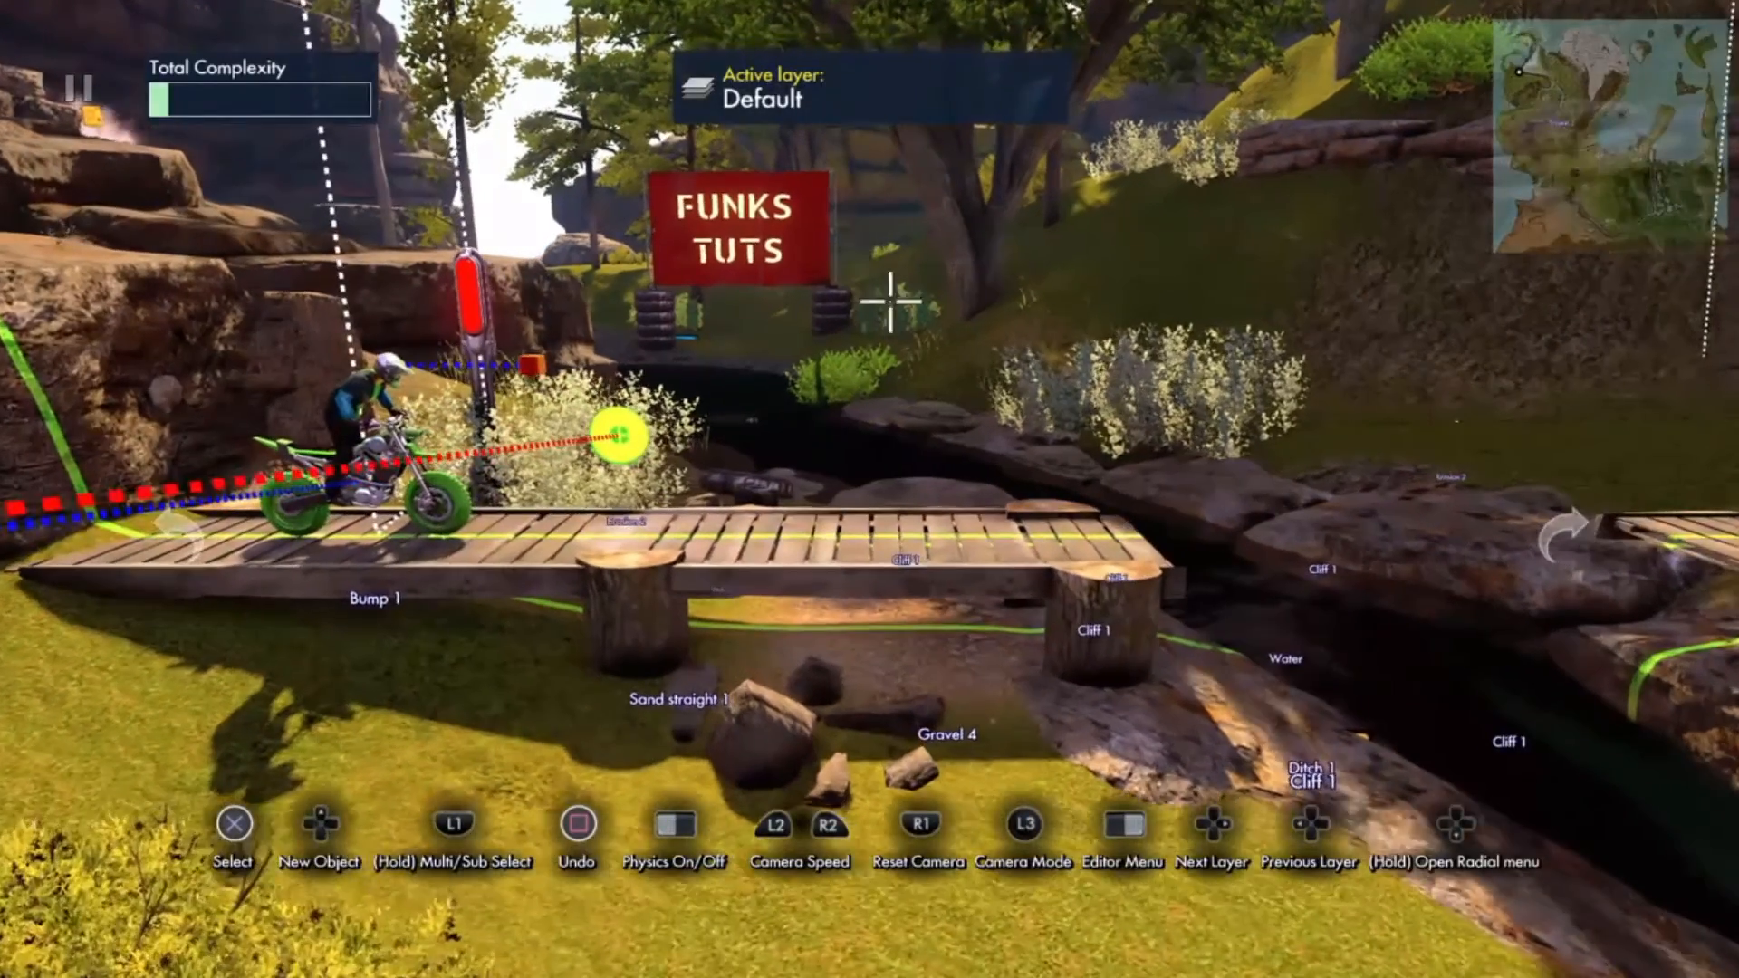
{"action": "key", "text": "Right"}
{"action": "key", "text": "Return"}
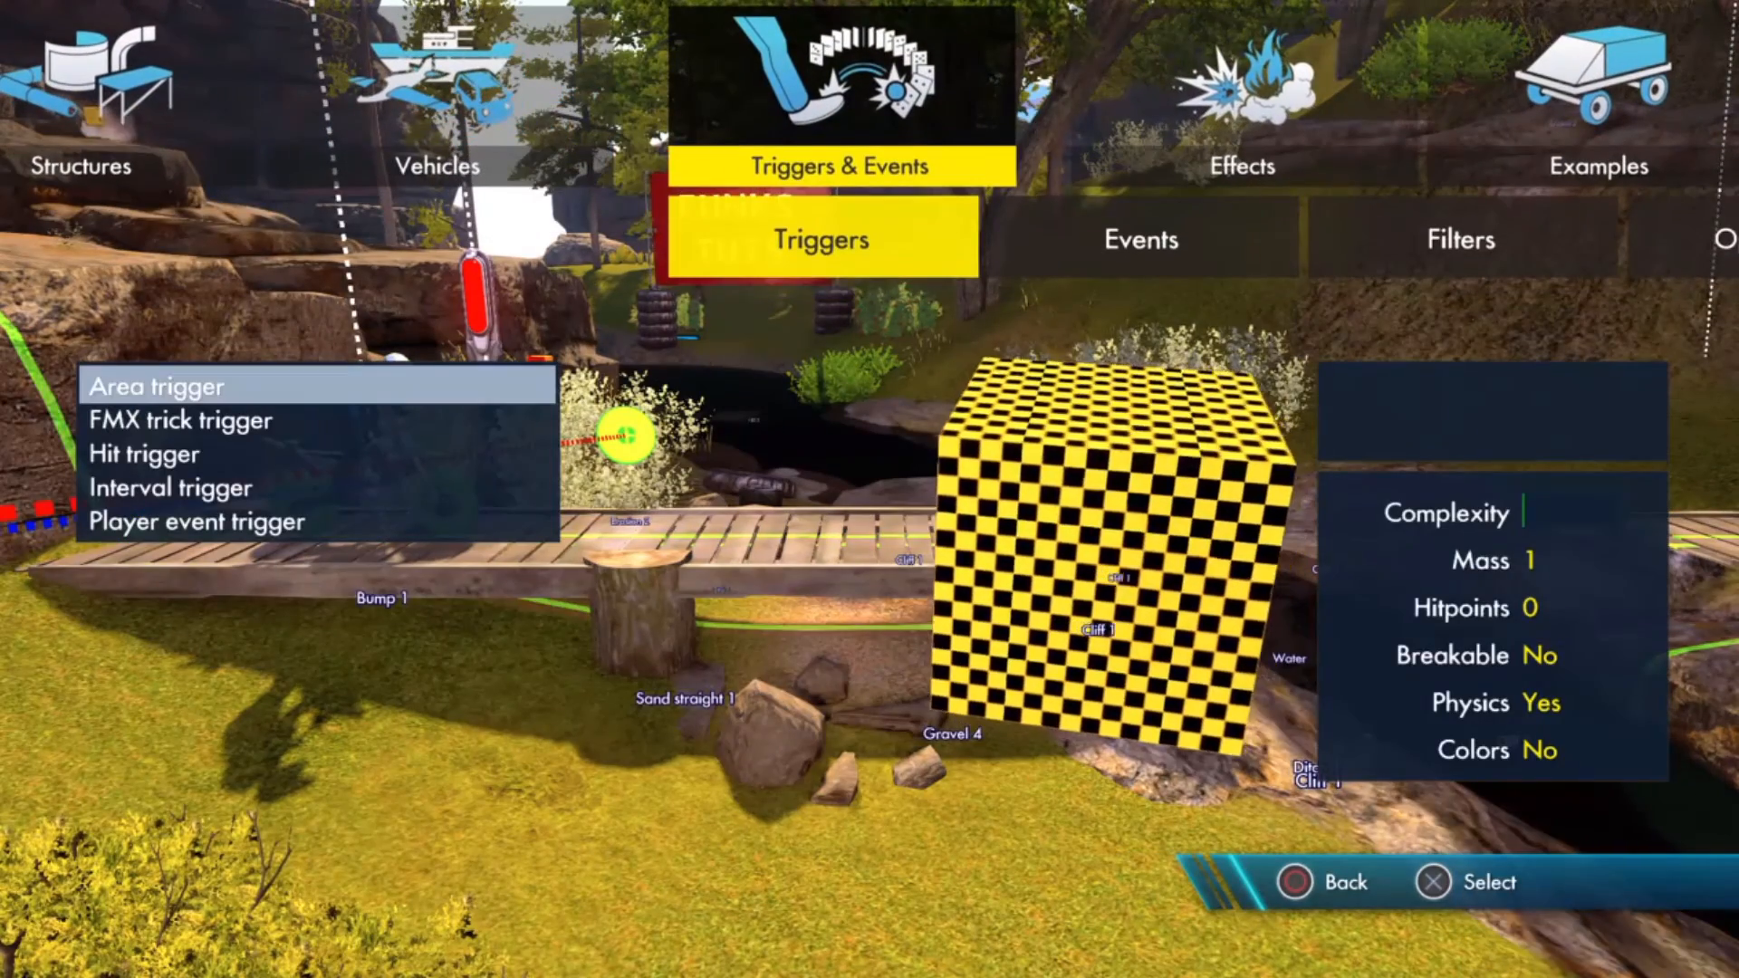
{"action": "key", "text": "Escape"}
{"action": "key", "text": "Return"}
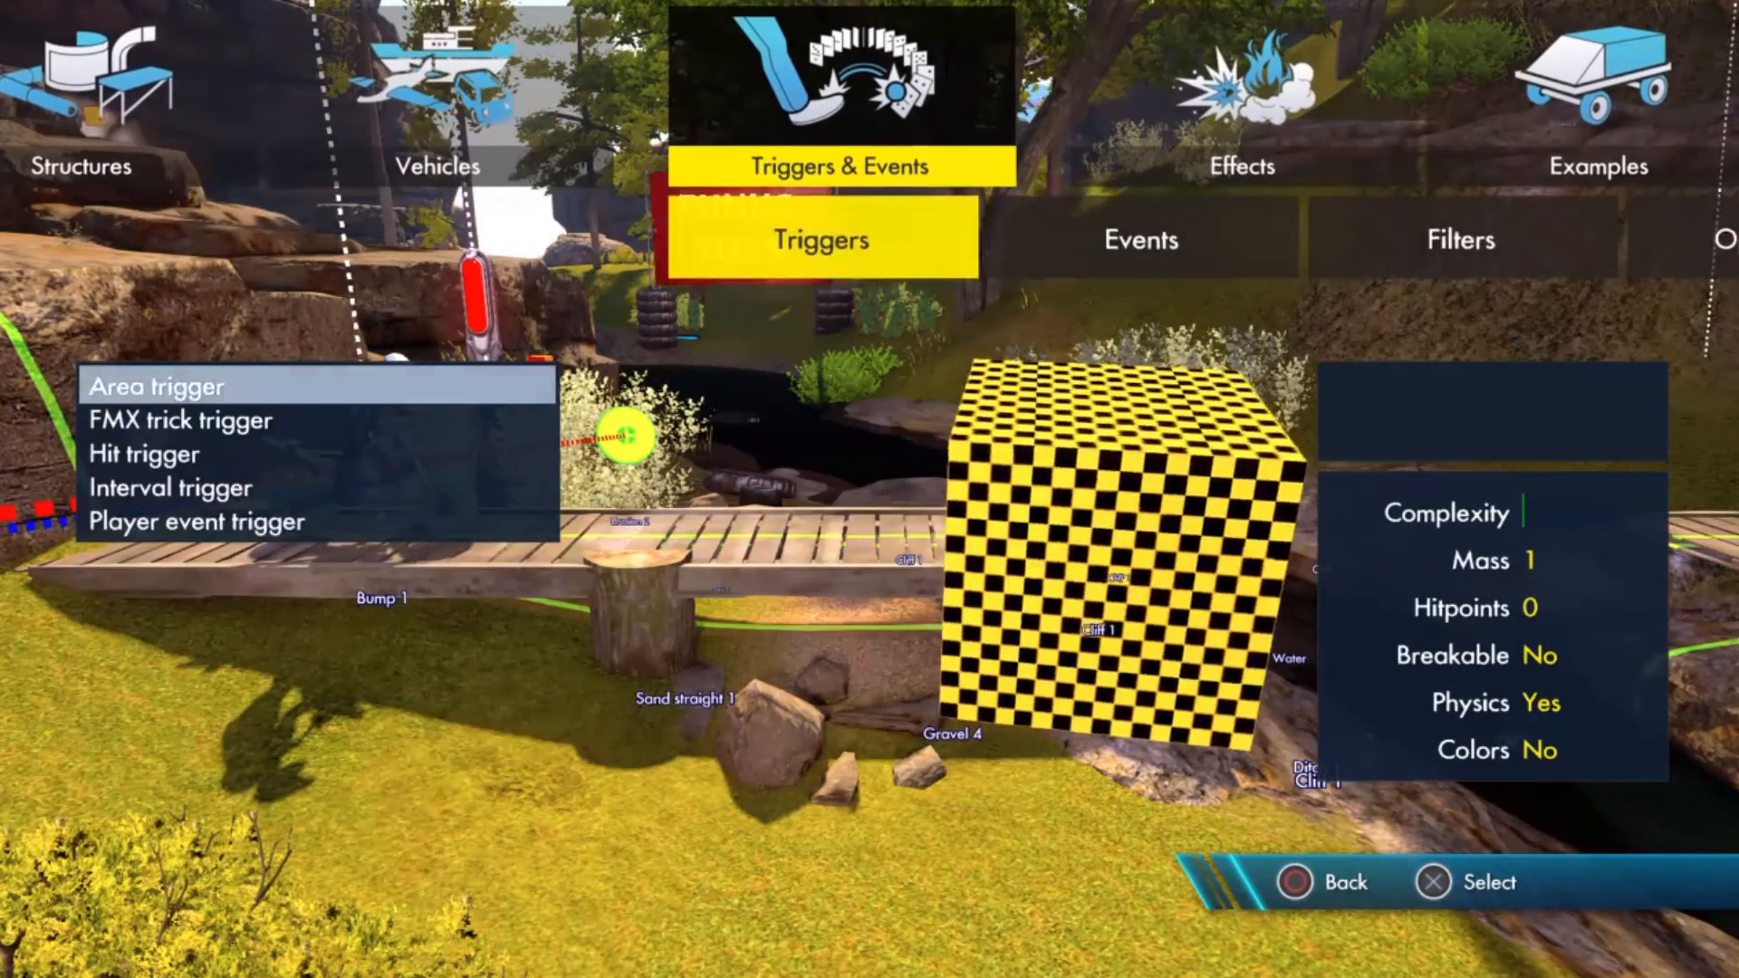
{"action": "key", "text": "Right"}
{"action": "key", "text": "Right"}
{"action": "key", "text": "Left"}
{"action": "key", "text": "Up"}
{"action": "key", "text": "Up"}
{"action": "key", "text": "Up"}
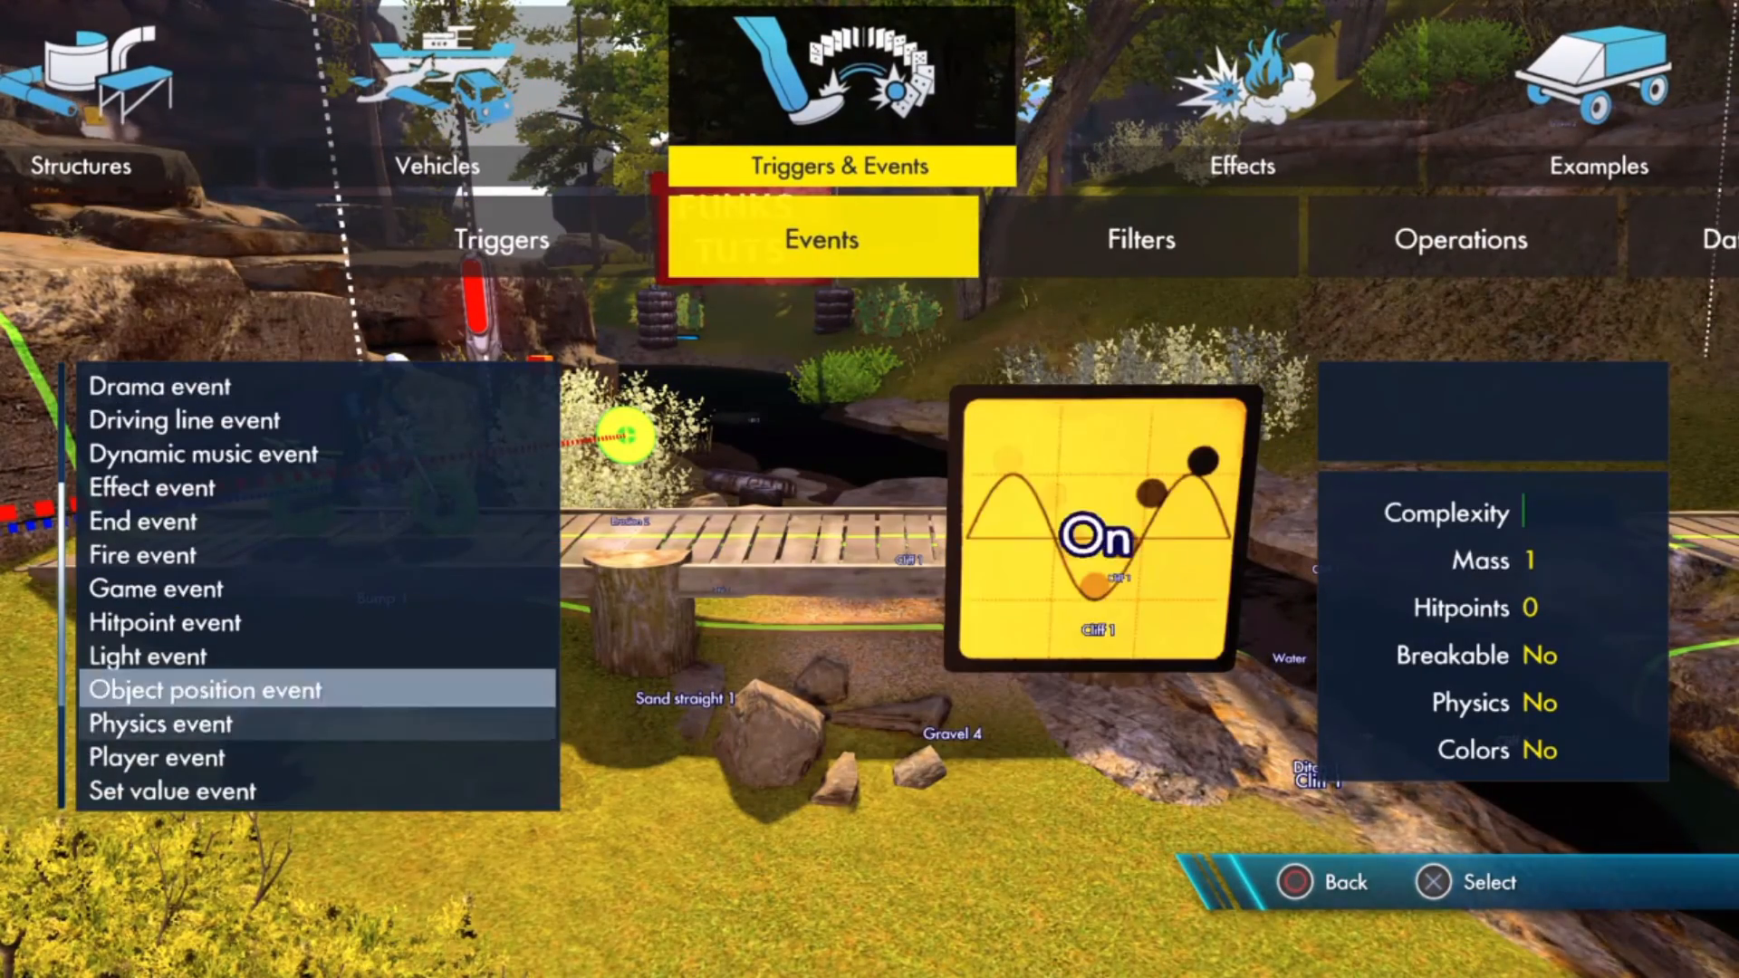
{"action": "key", "text": "Down"}
{"action": "key", "text": "Down"}
{"action": "key", "text": "Down"}
{"action": "key", "text": "Down"}
{"action": "key", "text": "Down"}
{"action": "key", "text": "Down"}
{"action": "key", "text": "Down"}
{"action": "key", "text": "Up"}
{"action": "key", "text": "Up"}
{"action": "key", "text": "Up"}
{"action": "key", "text": "Up"}
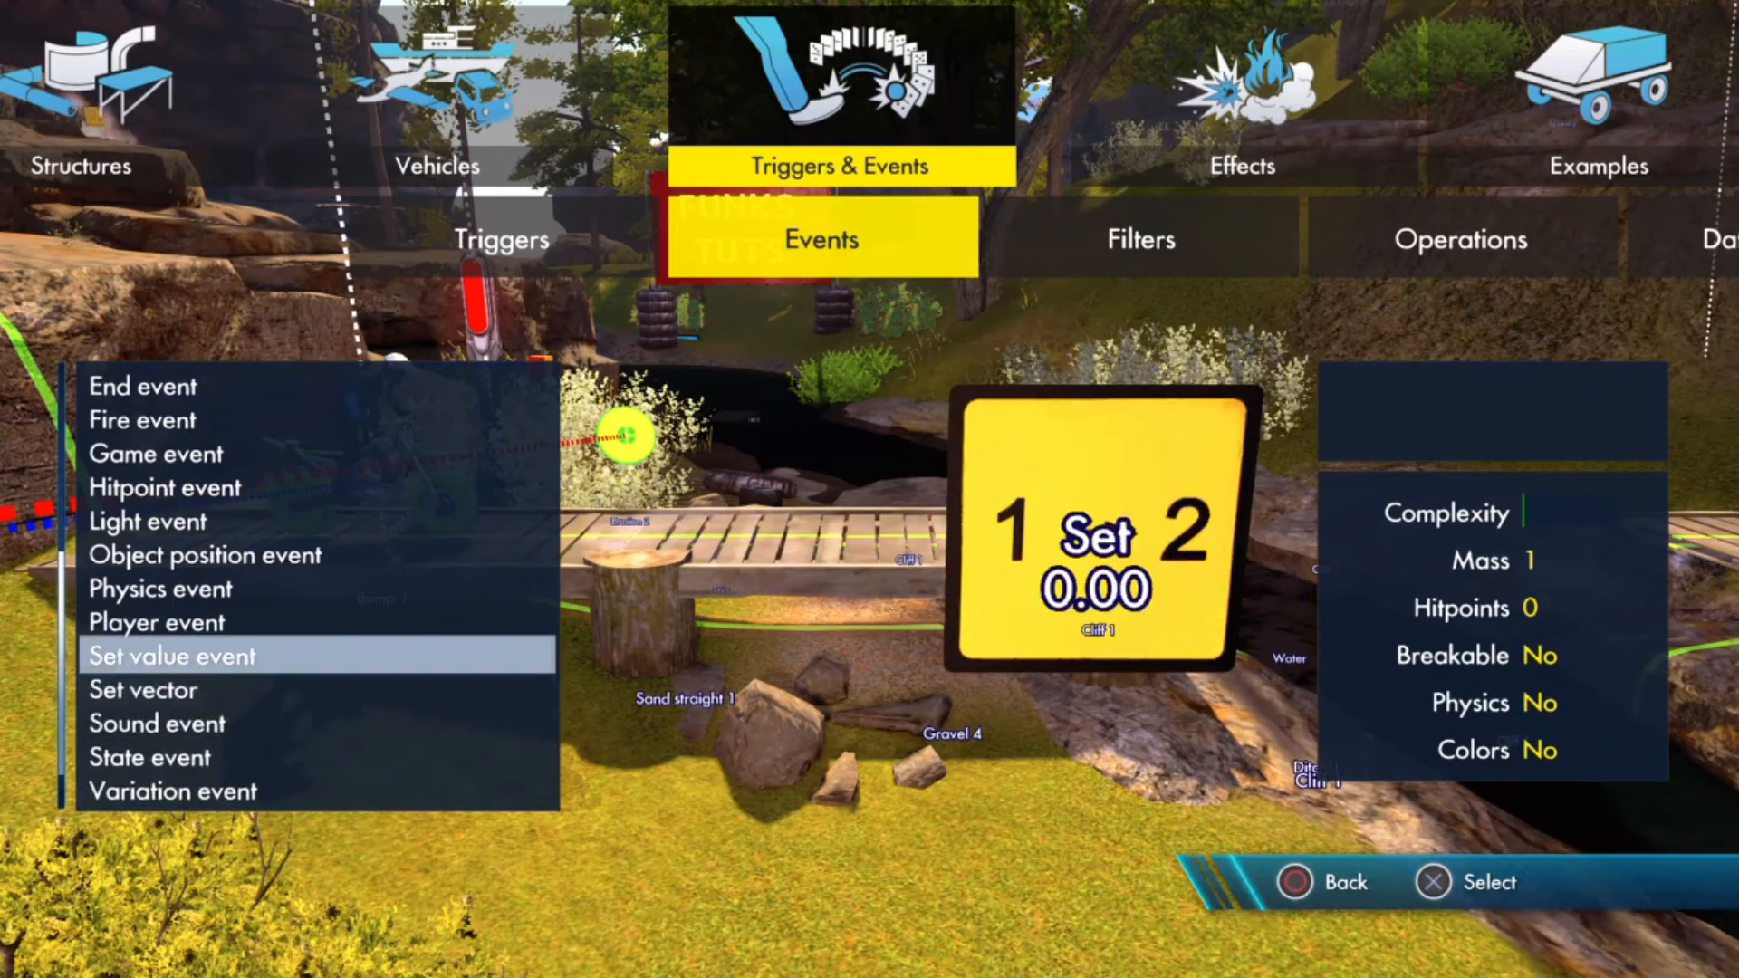
{"action": "key", "text": "Return"}
{"action": "key", "text": "Up"}
{"action": "key", "text": "Return"}
Step: Add a Variable data source and place it beside the Set value event above the bridge
{"action": "key", "text": "Tab"}
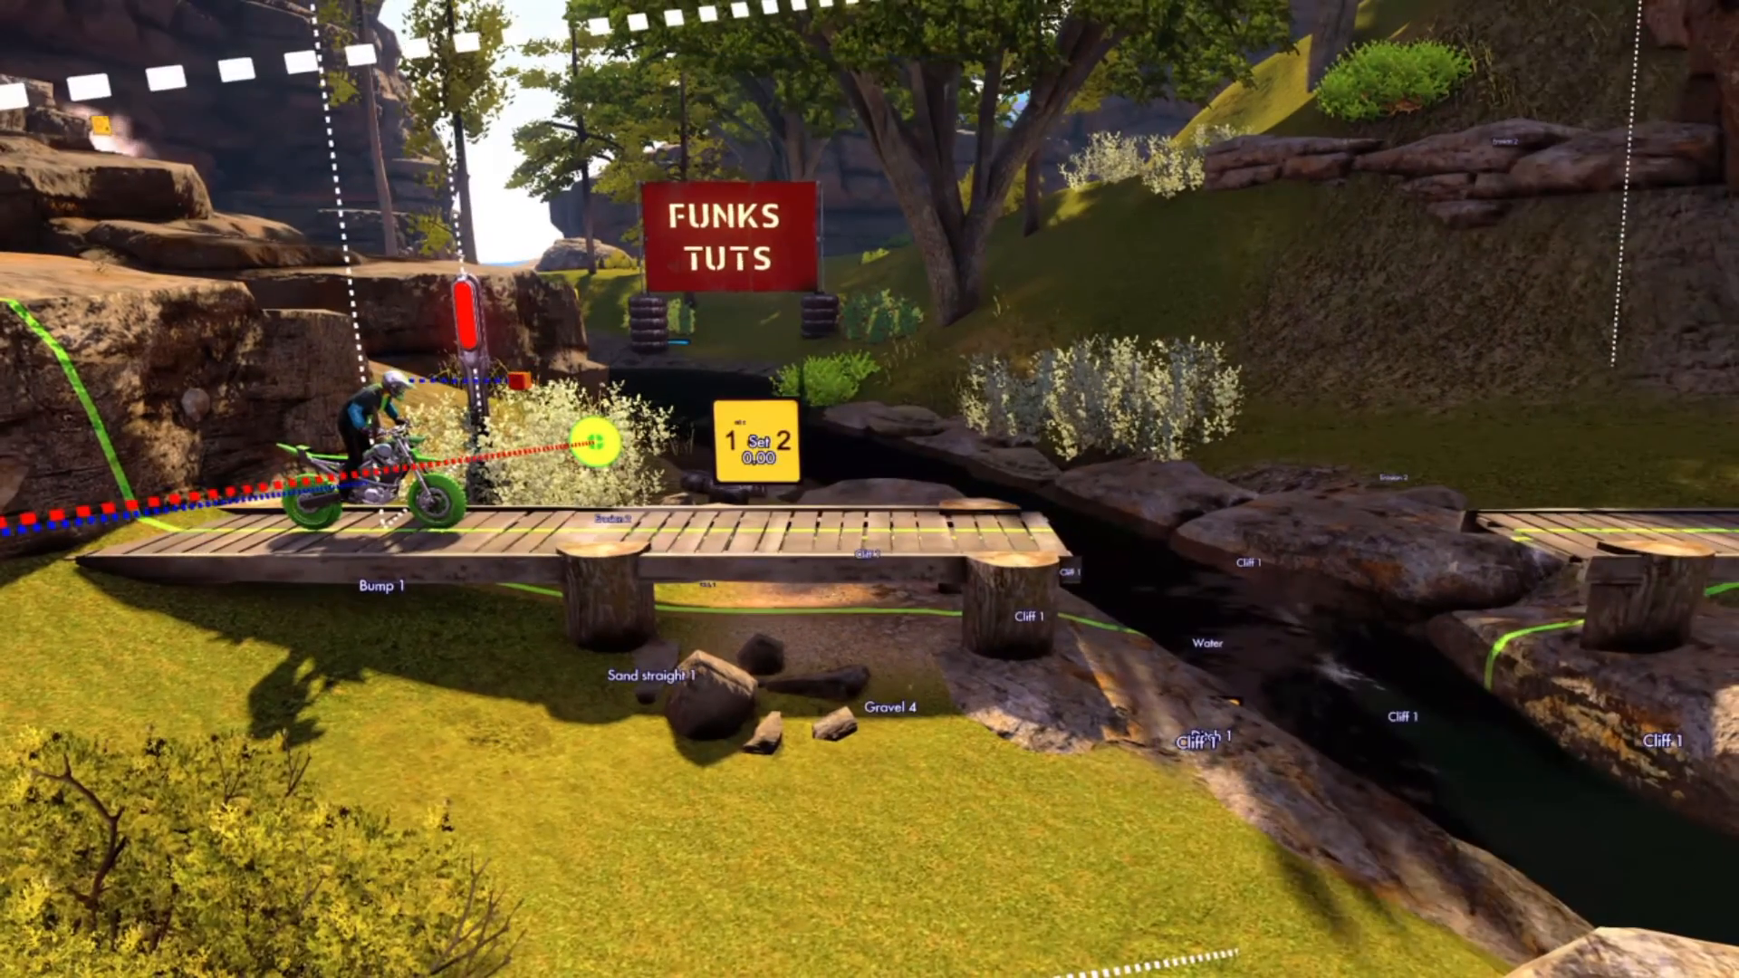
{"action": "key", "text": "Right"}
{"action": "key", "text": "Right"}
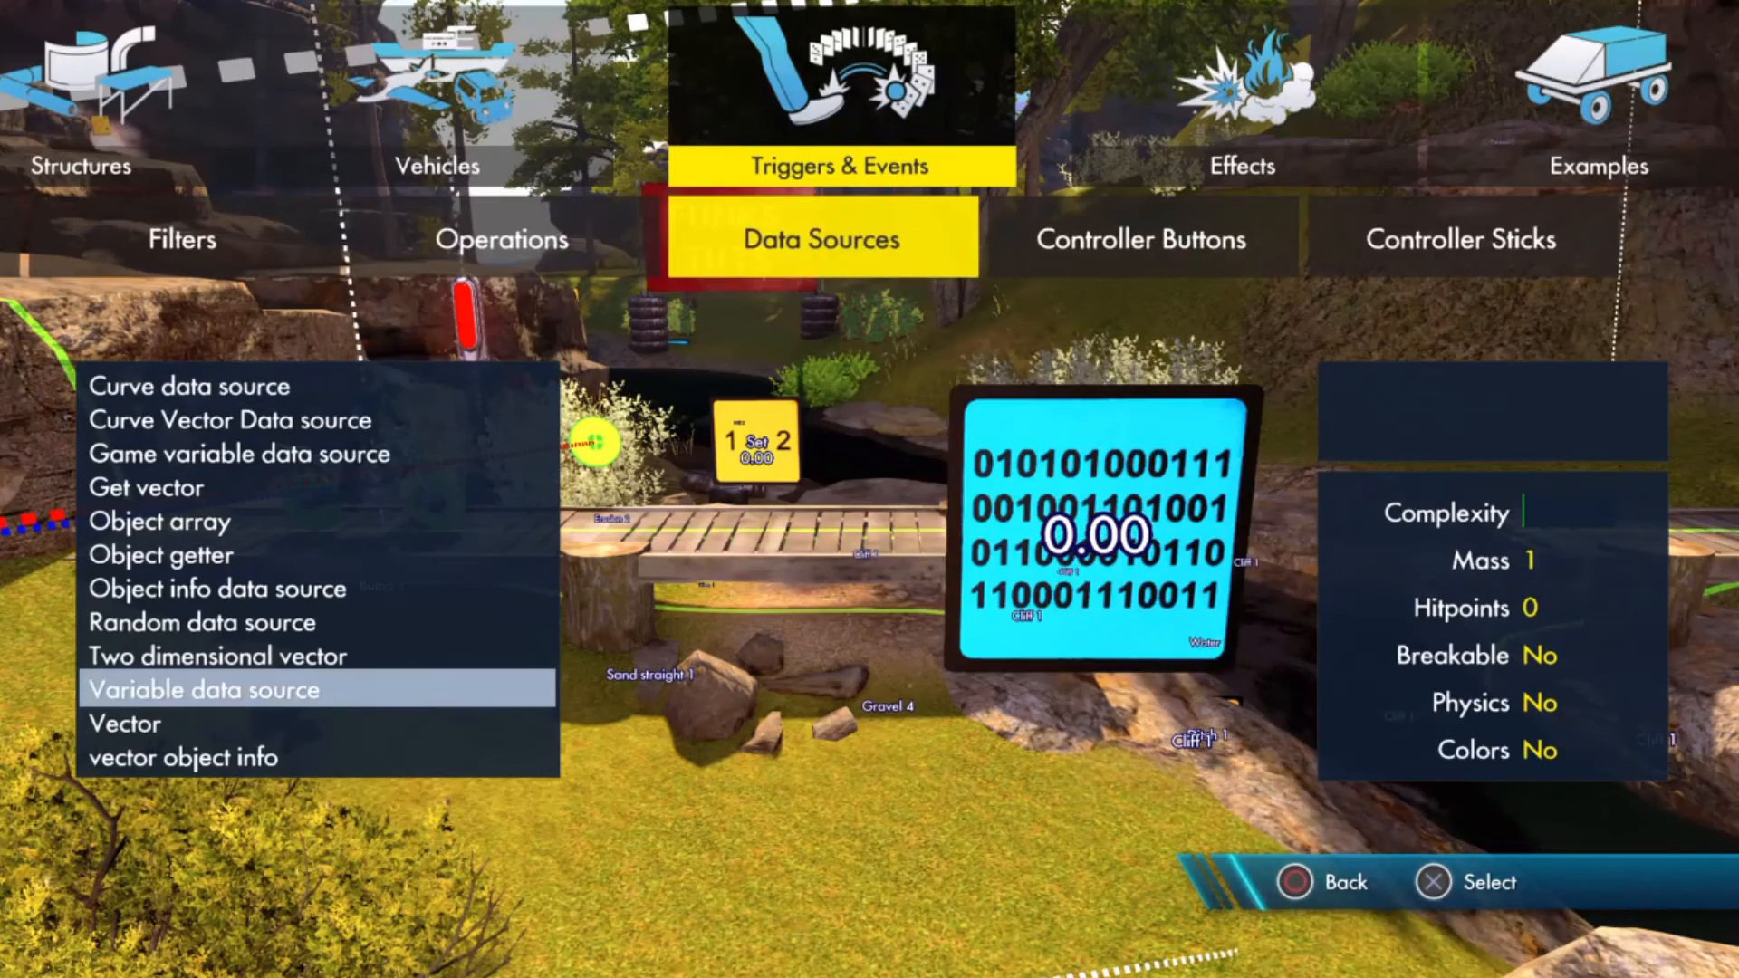
{"action": "key", "text": "Return"}
{"action": "key", "text": "Up"}
{"action": "key", "text": "Left"}
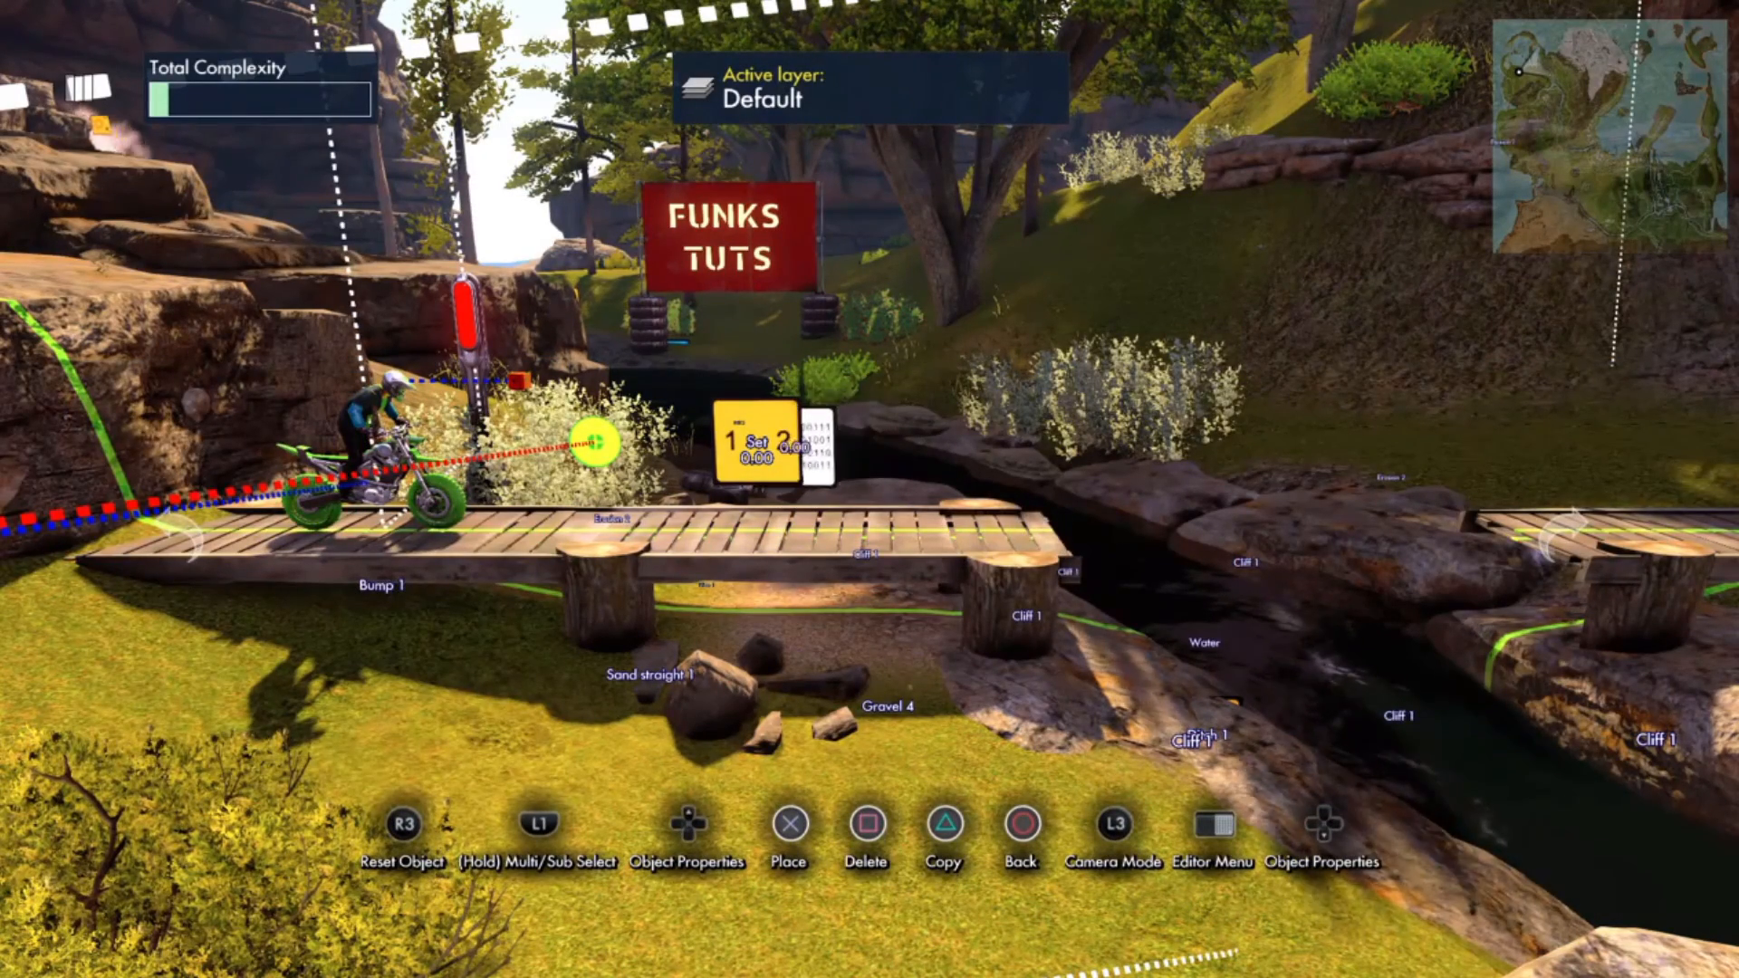
{"action": "key", "text": "Right"}
{"action": "key", "text": "Return"}
{"action": "key", "text": "Right"}
{"action": "key", "text": "Return"}
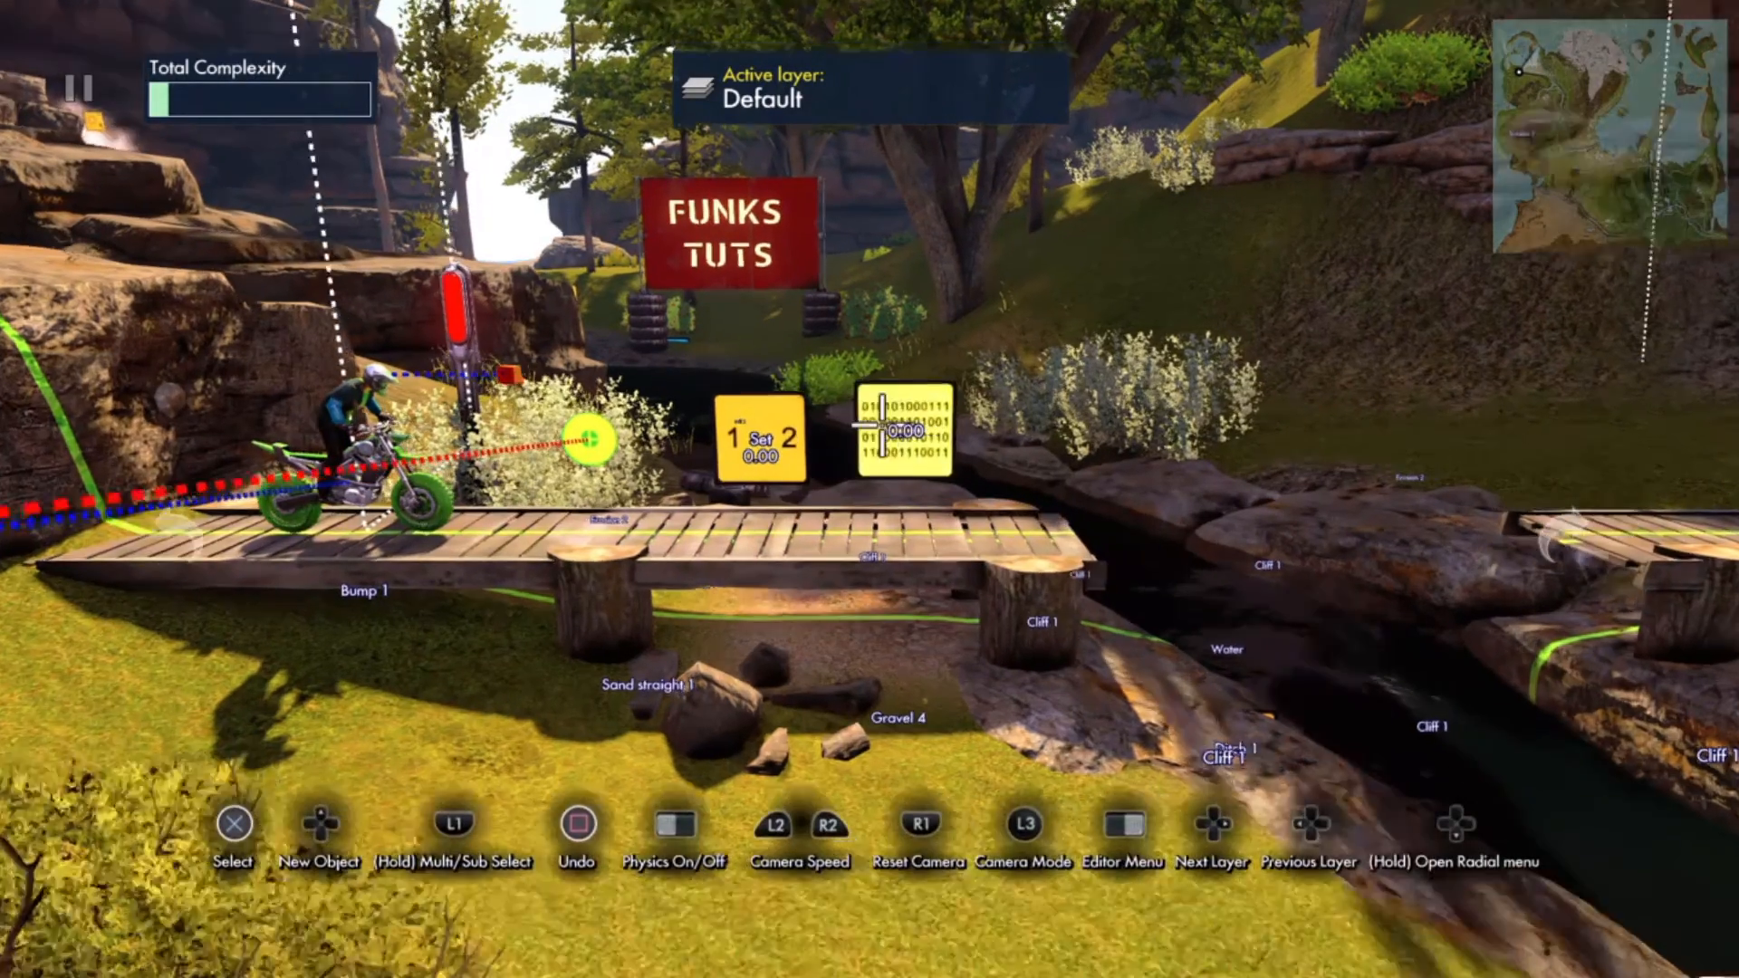
Step: Assign the Variable data source as the value object for the rider's Visibility property
{"action": "key", "text": "Left"}
{"action": "key", "text": "Return"}
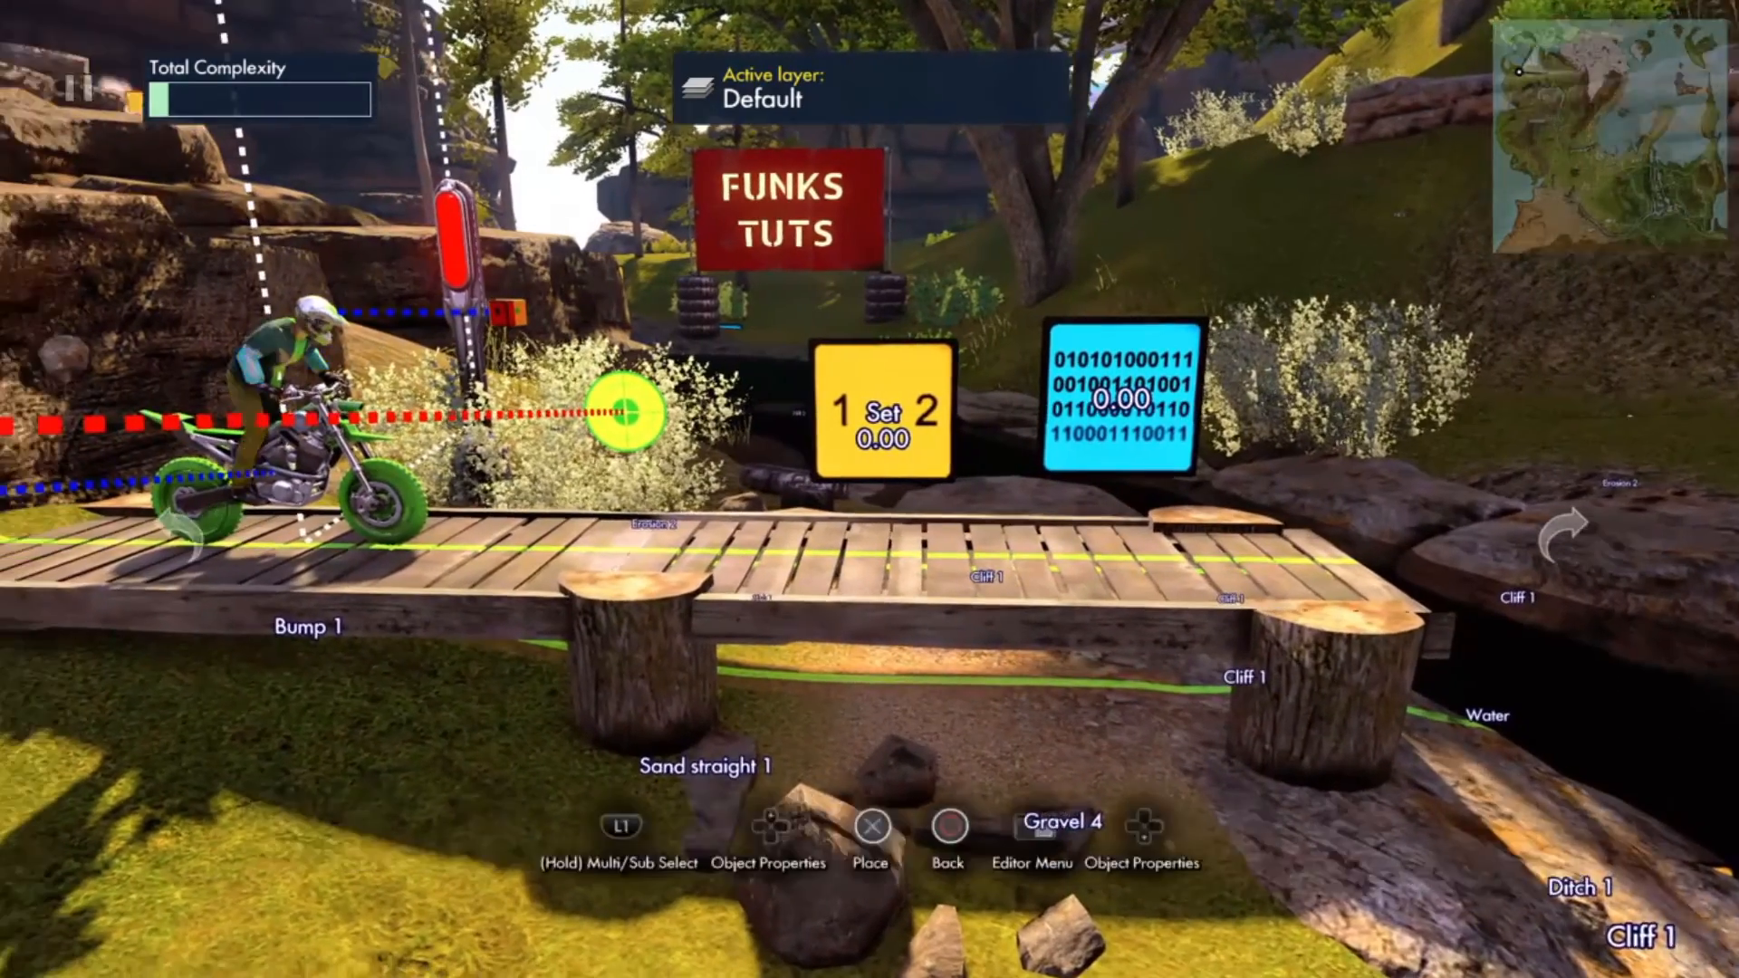
{"action": "key", "text": "Down"}
{"action": "key", "text": "Down"}
{"action": "key", "text": "Down"}
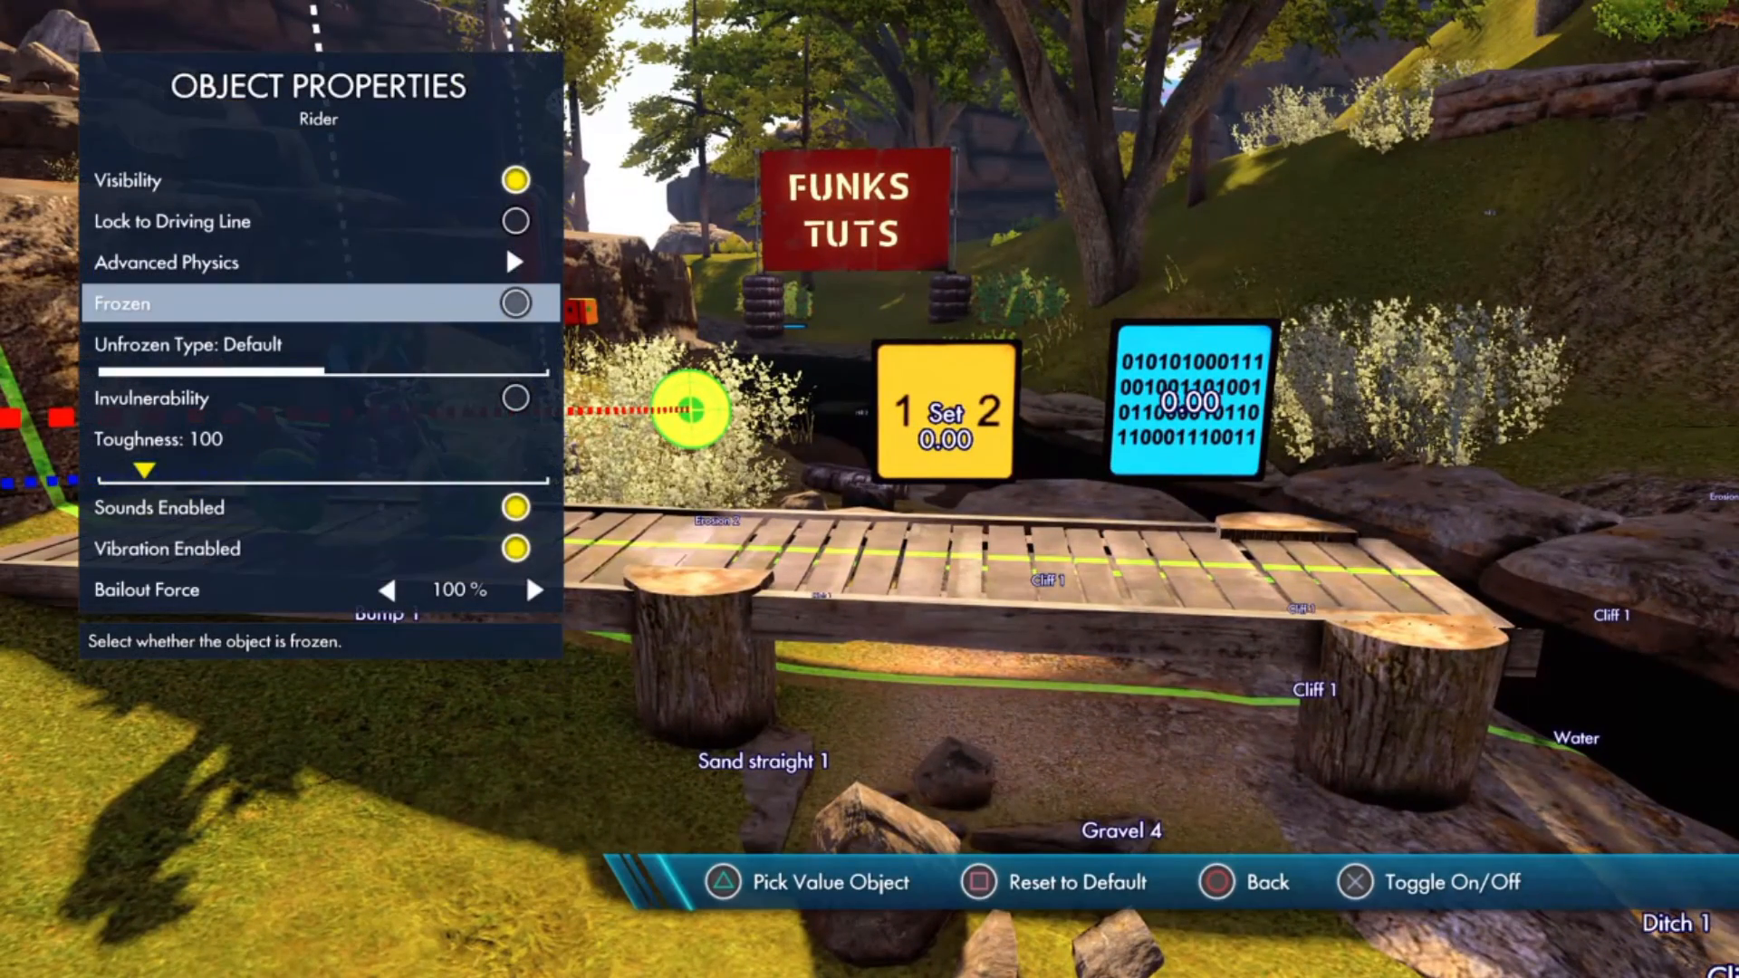
{"action": "key", "text": "Up"}
{"action": "key", "text": "Up"}
{"action": "key", "text": "Up"}
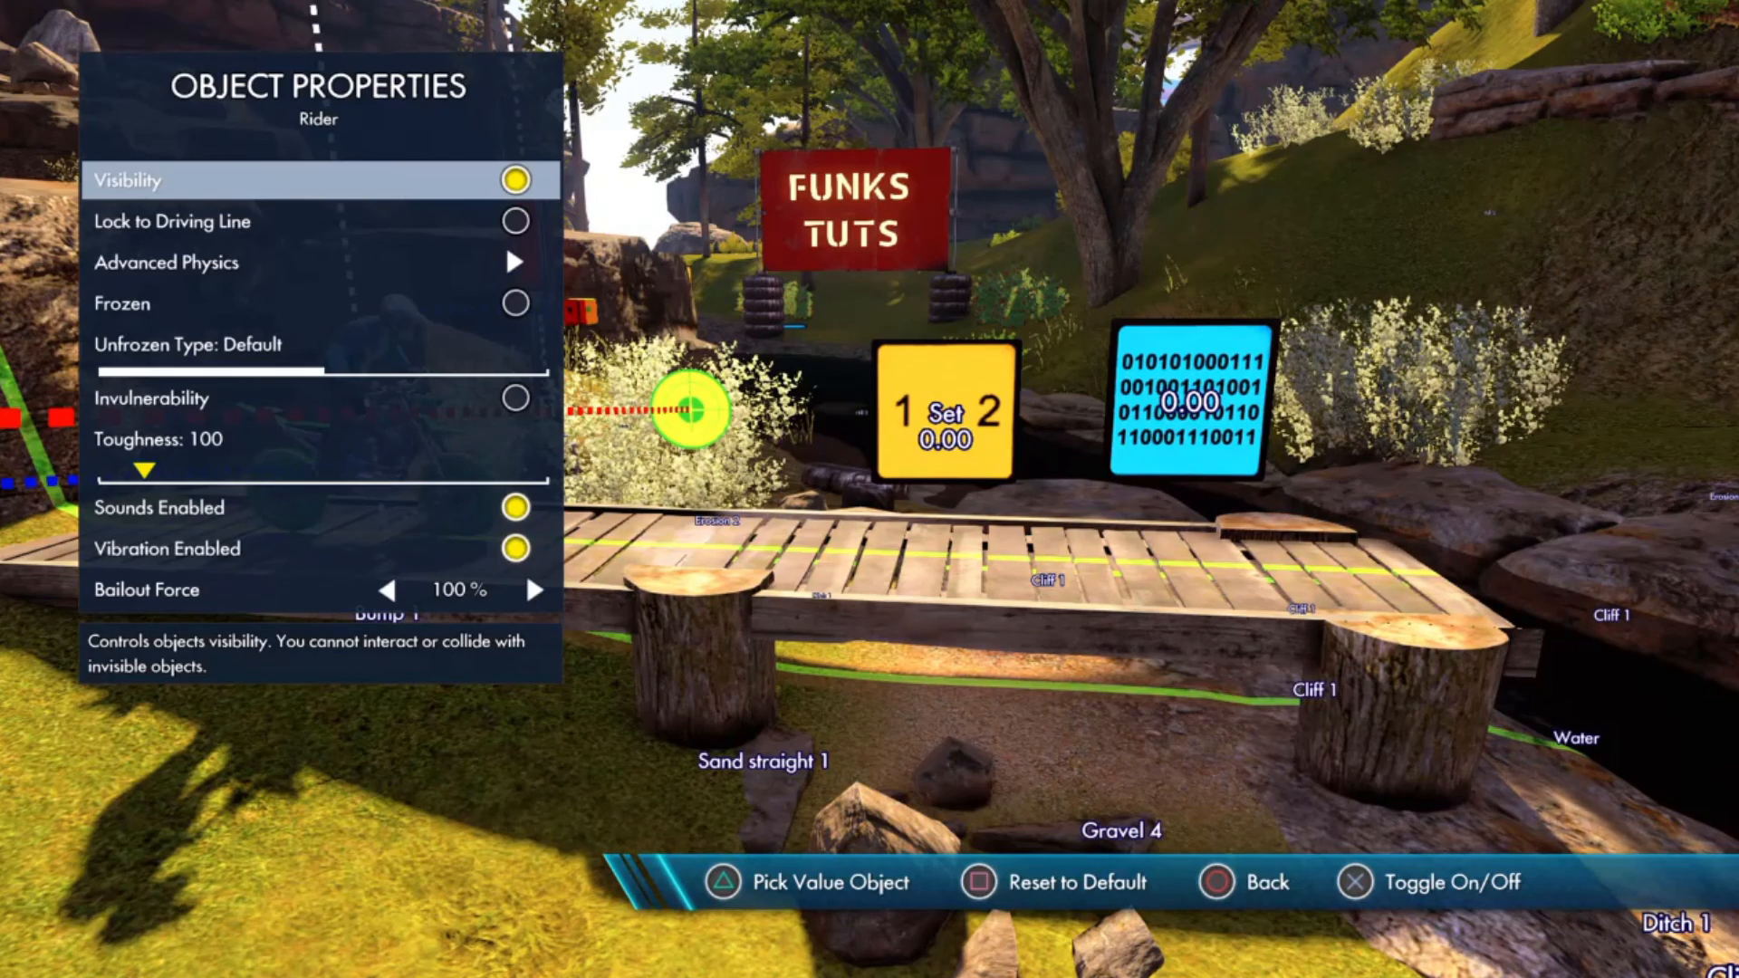
{"action": "key", "text": "Escape"}
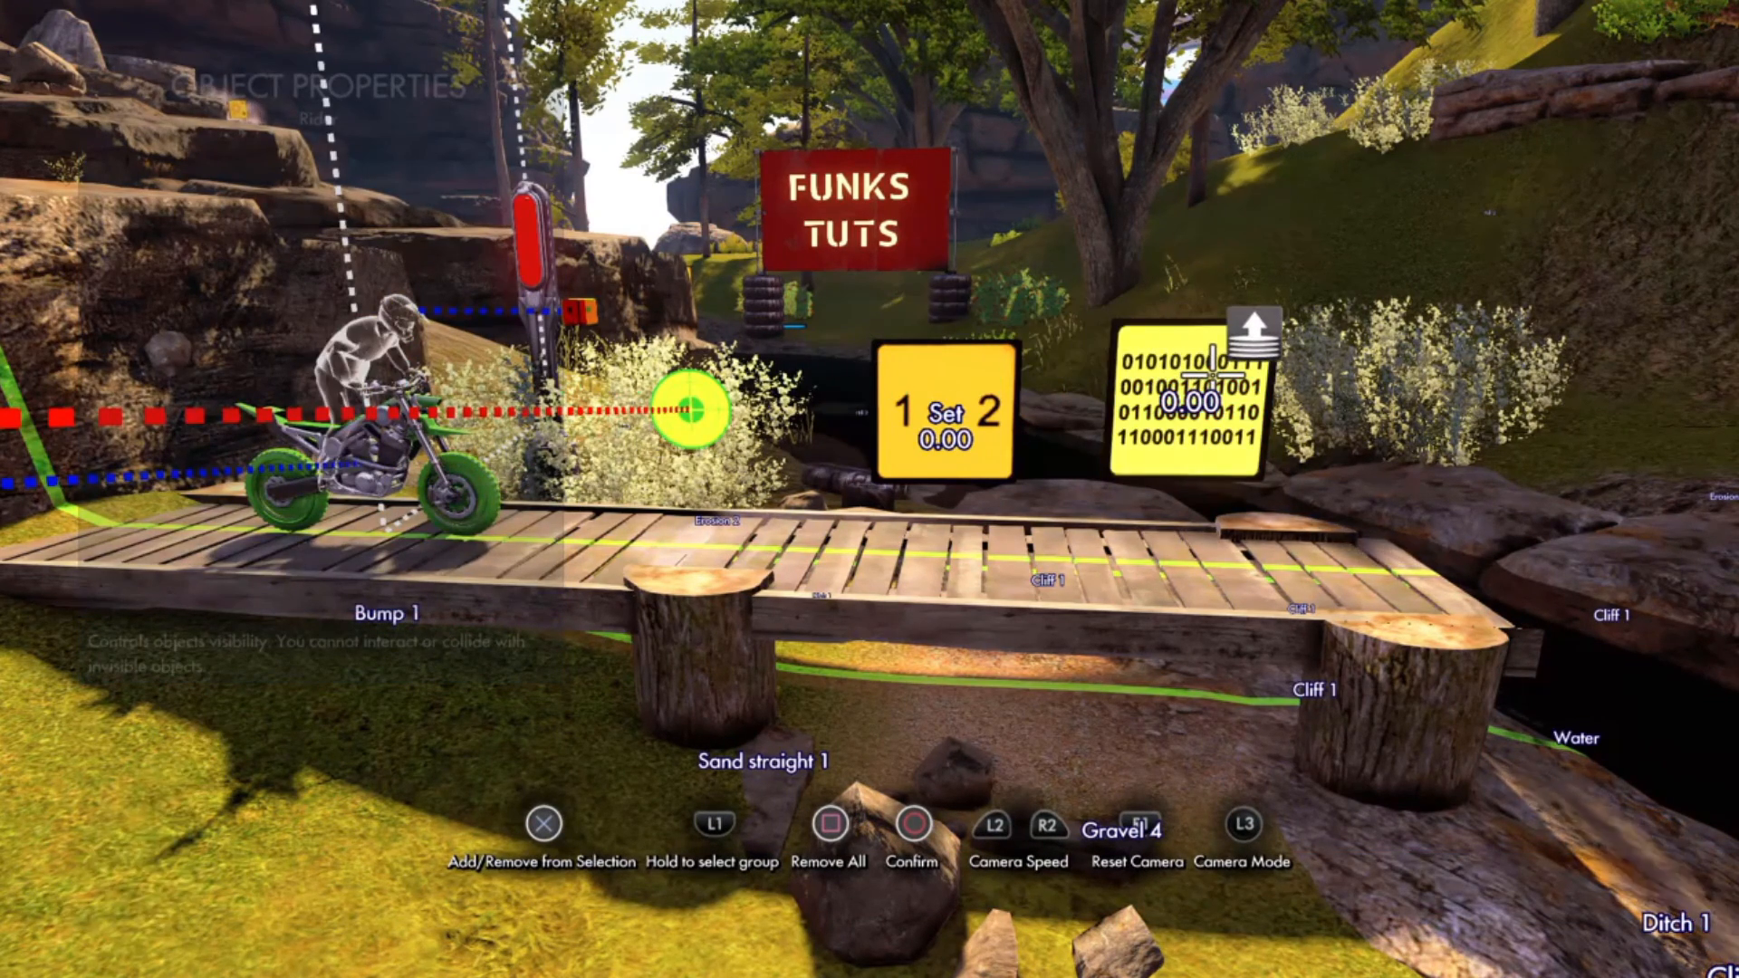
{"action": "key", "text": "Escape"}
{"action": "key", "text": "Escape"}
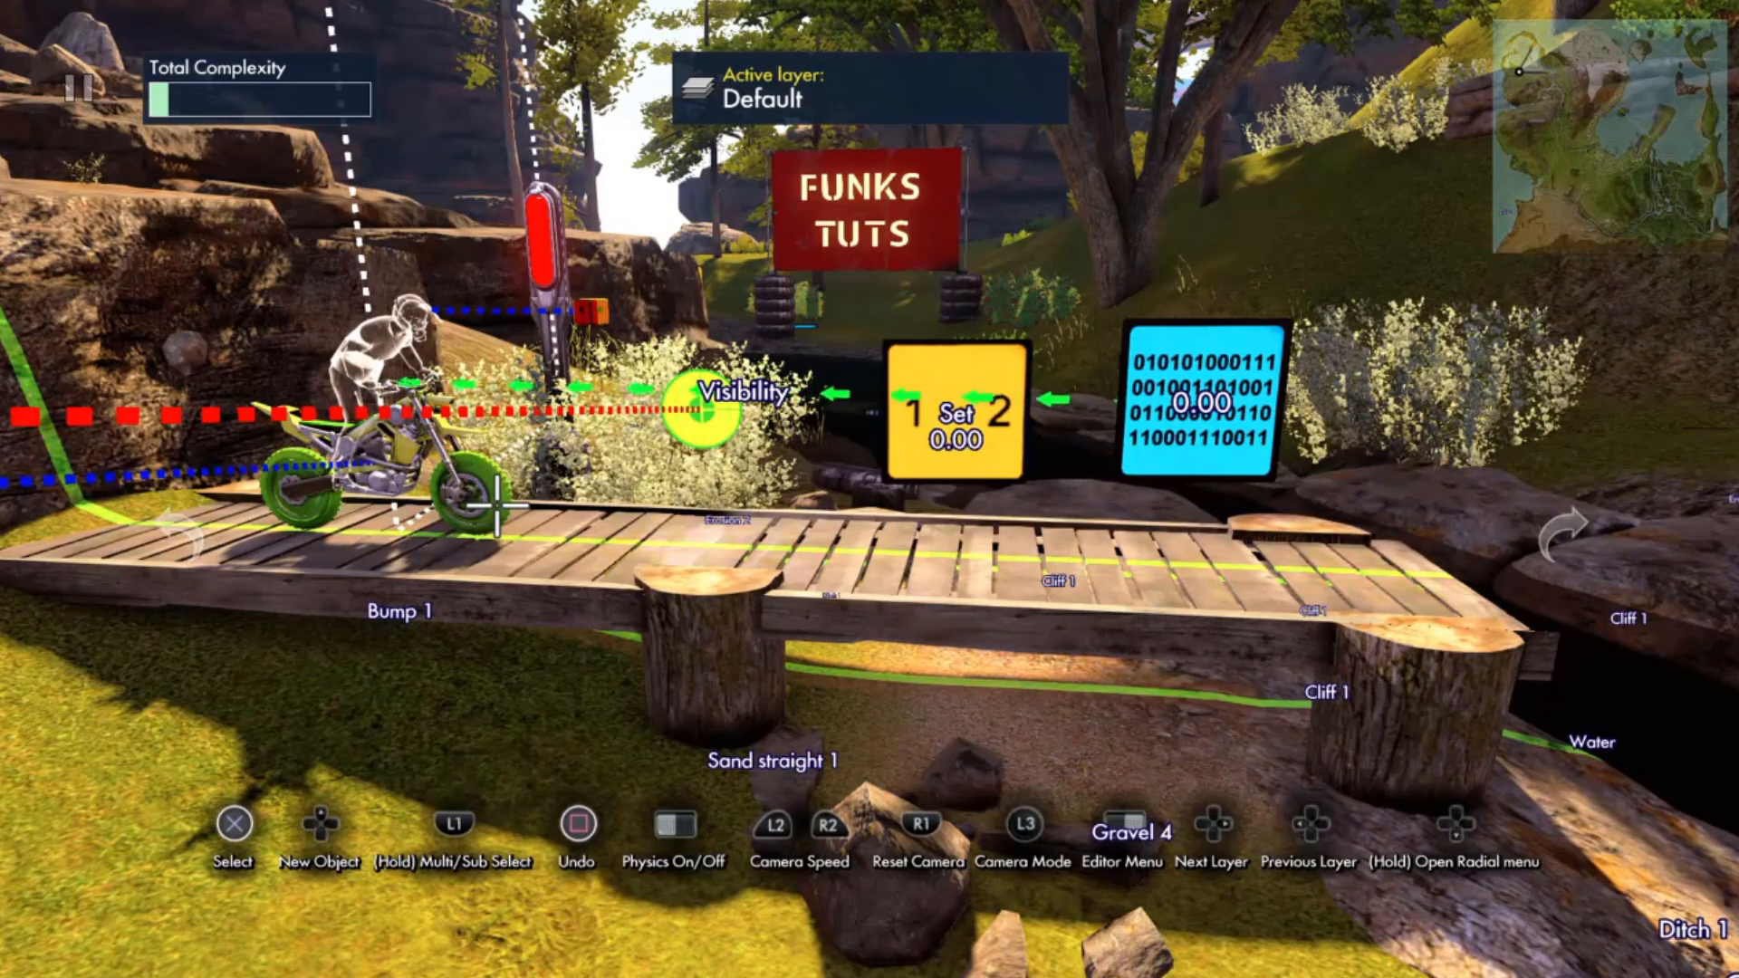
Step: Assign the Variable data source above the bridge as the value object for the bike's Visibility property
{"action": "left_click", "coordinate": [498, 505]}
{"action": "key", "text": "Up"}
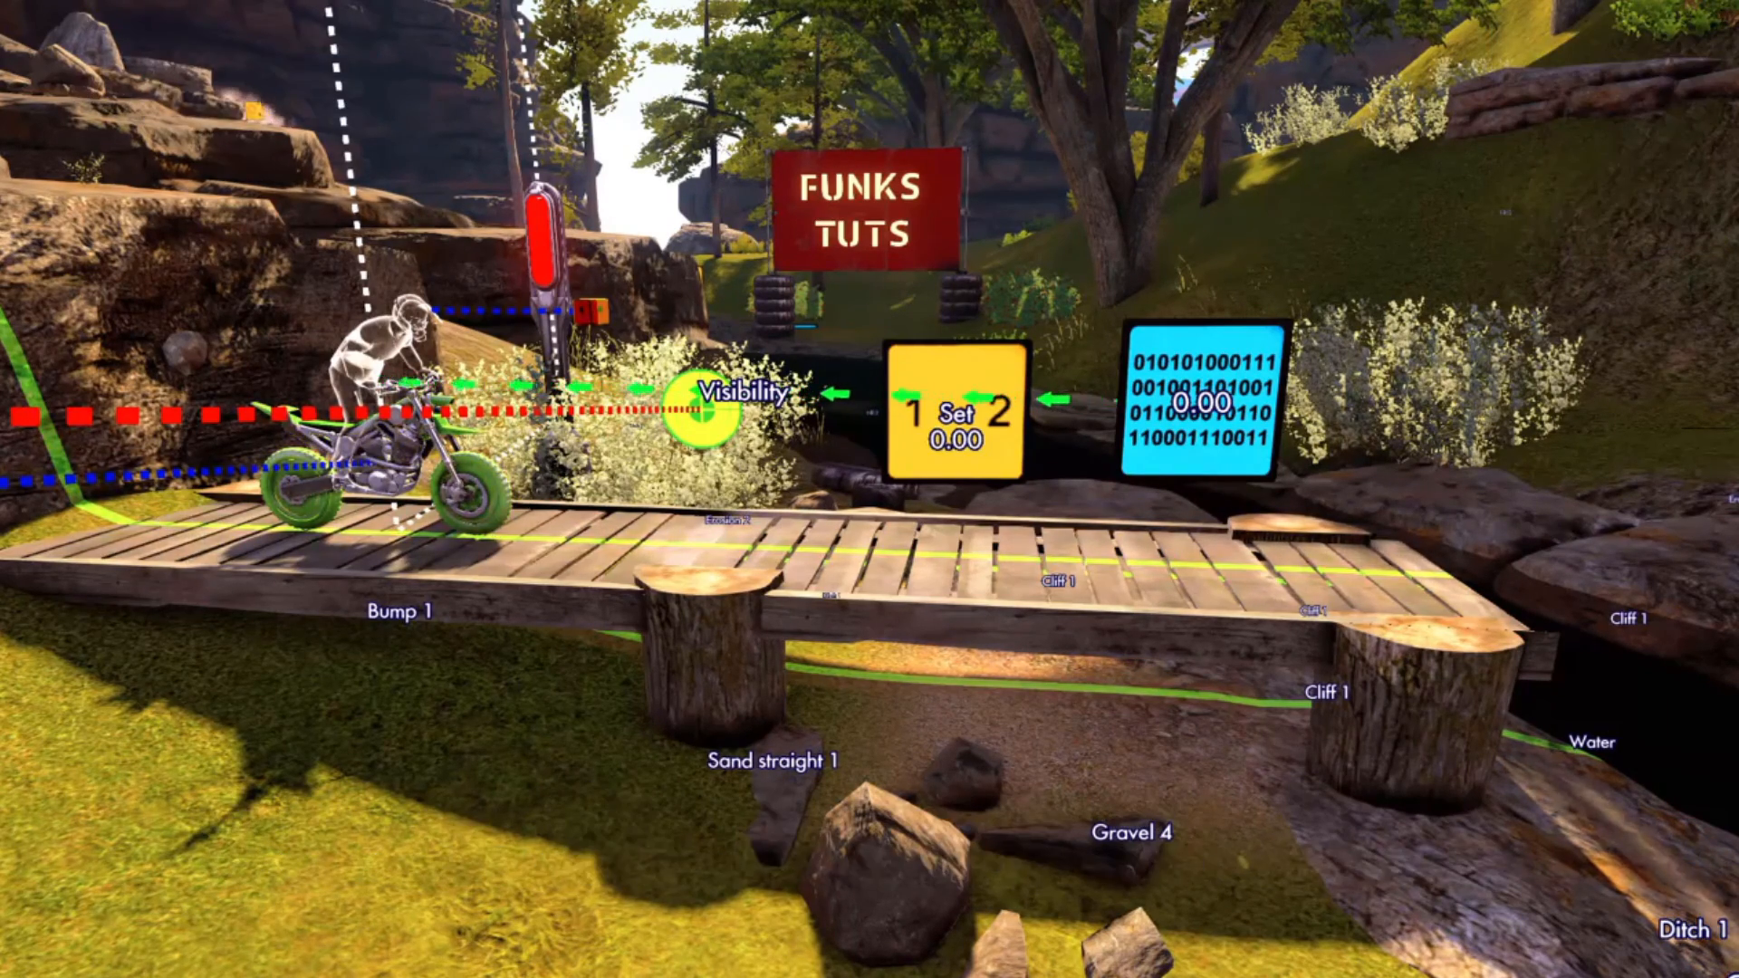
{"action": "key", "text": "Down"}
{"action": "key", "text": "Down"}
{"action": "key", "text": "Down"}
{"action": "key", "text": "Down"}
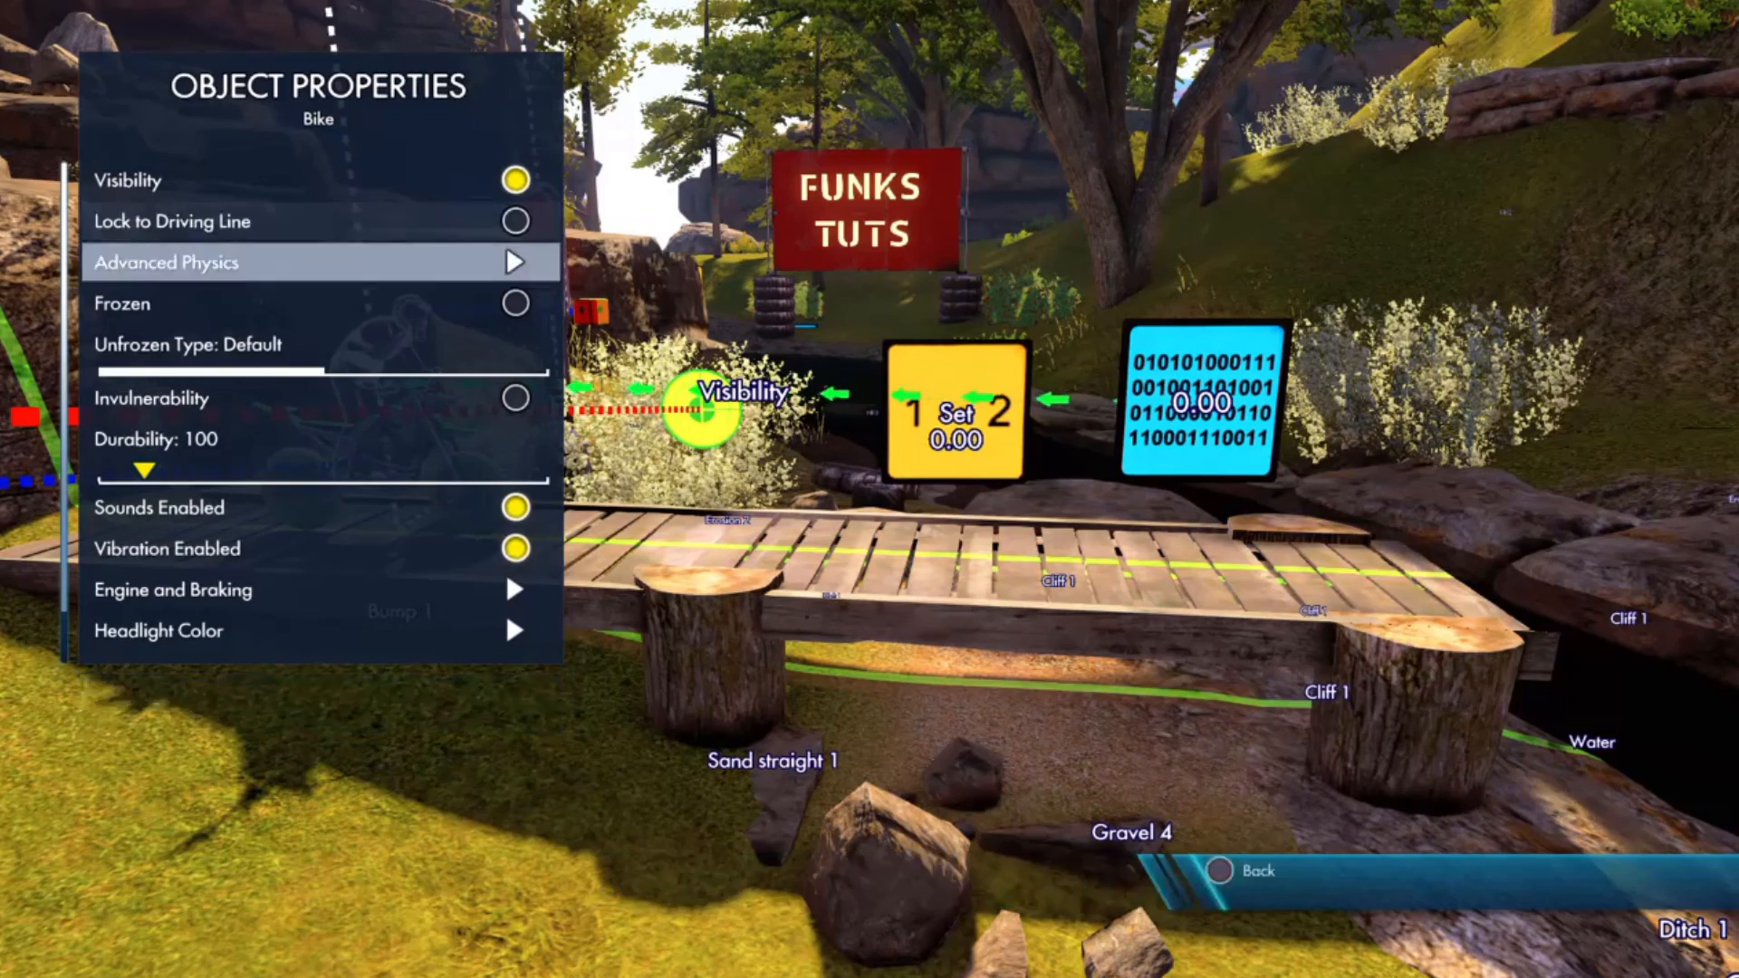
{"action": "key", "text": "Up"}
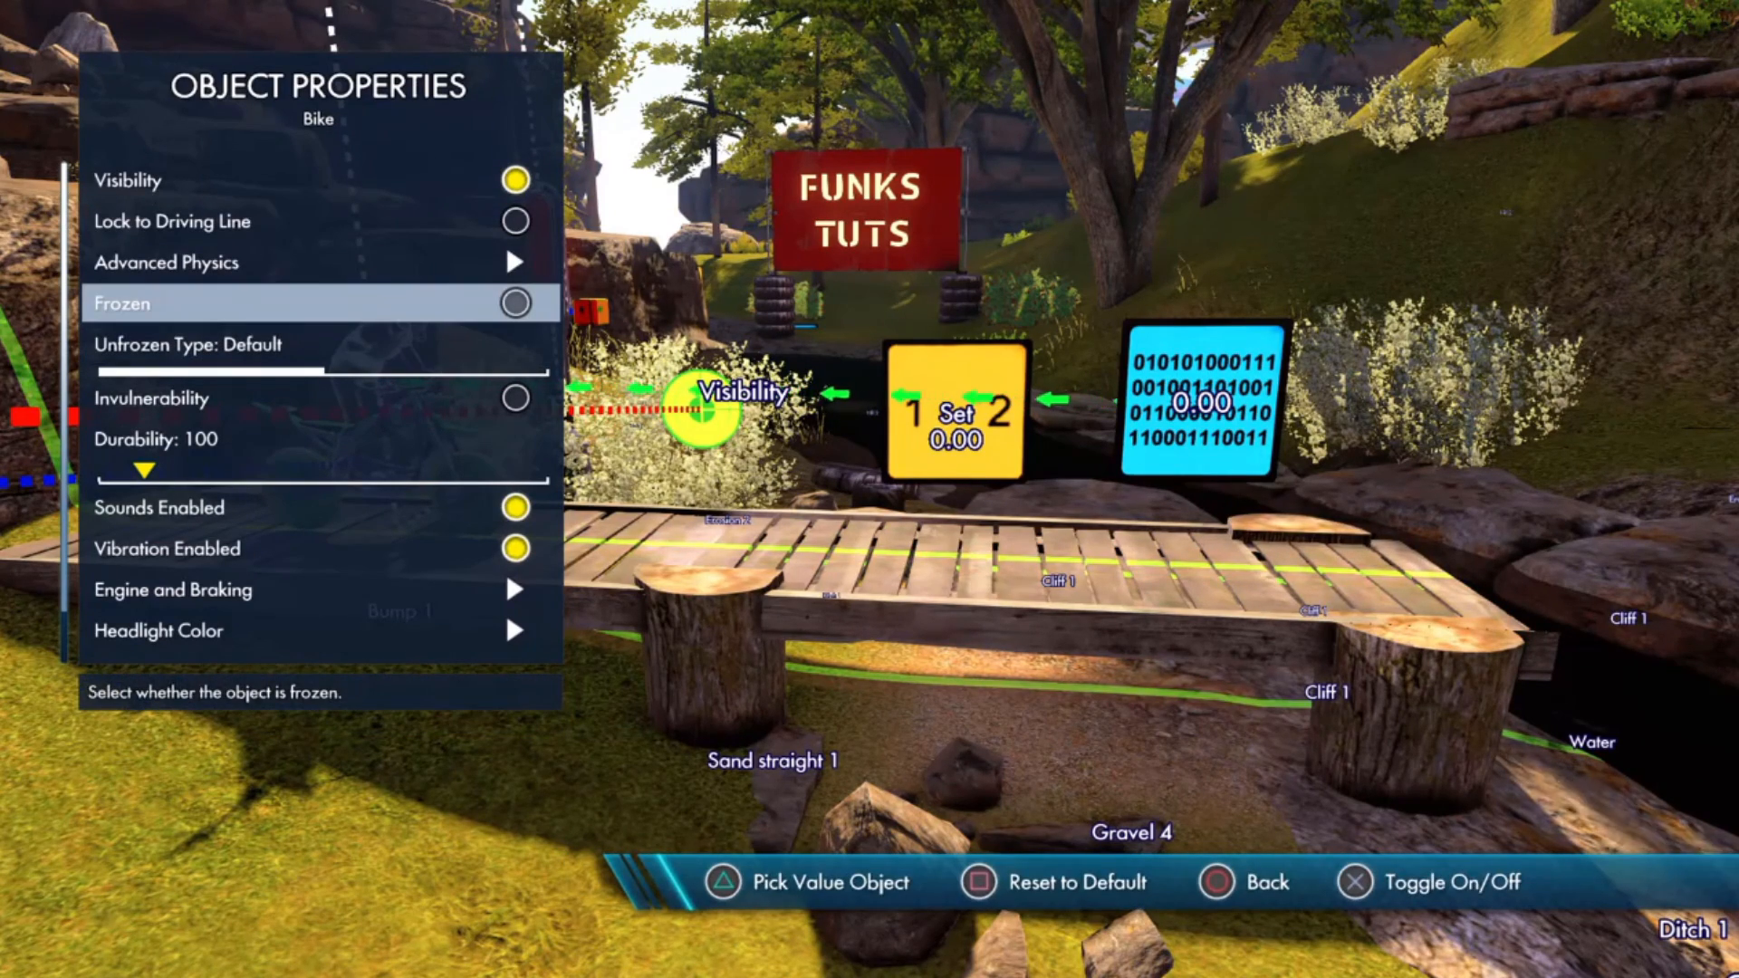
{"action": "key", "text": "Up"}
{"action": "key", "text": "Up"}
{"action": "key", "text": "Down"}
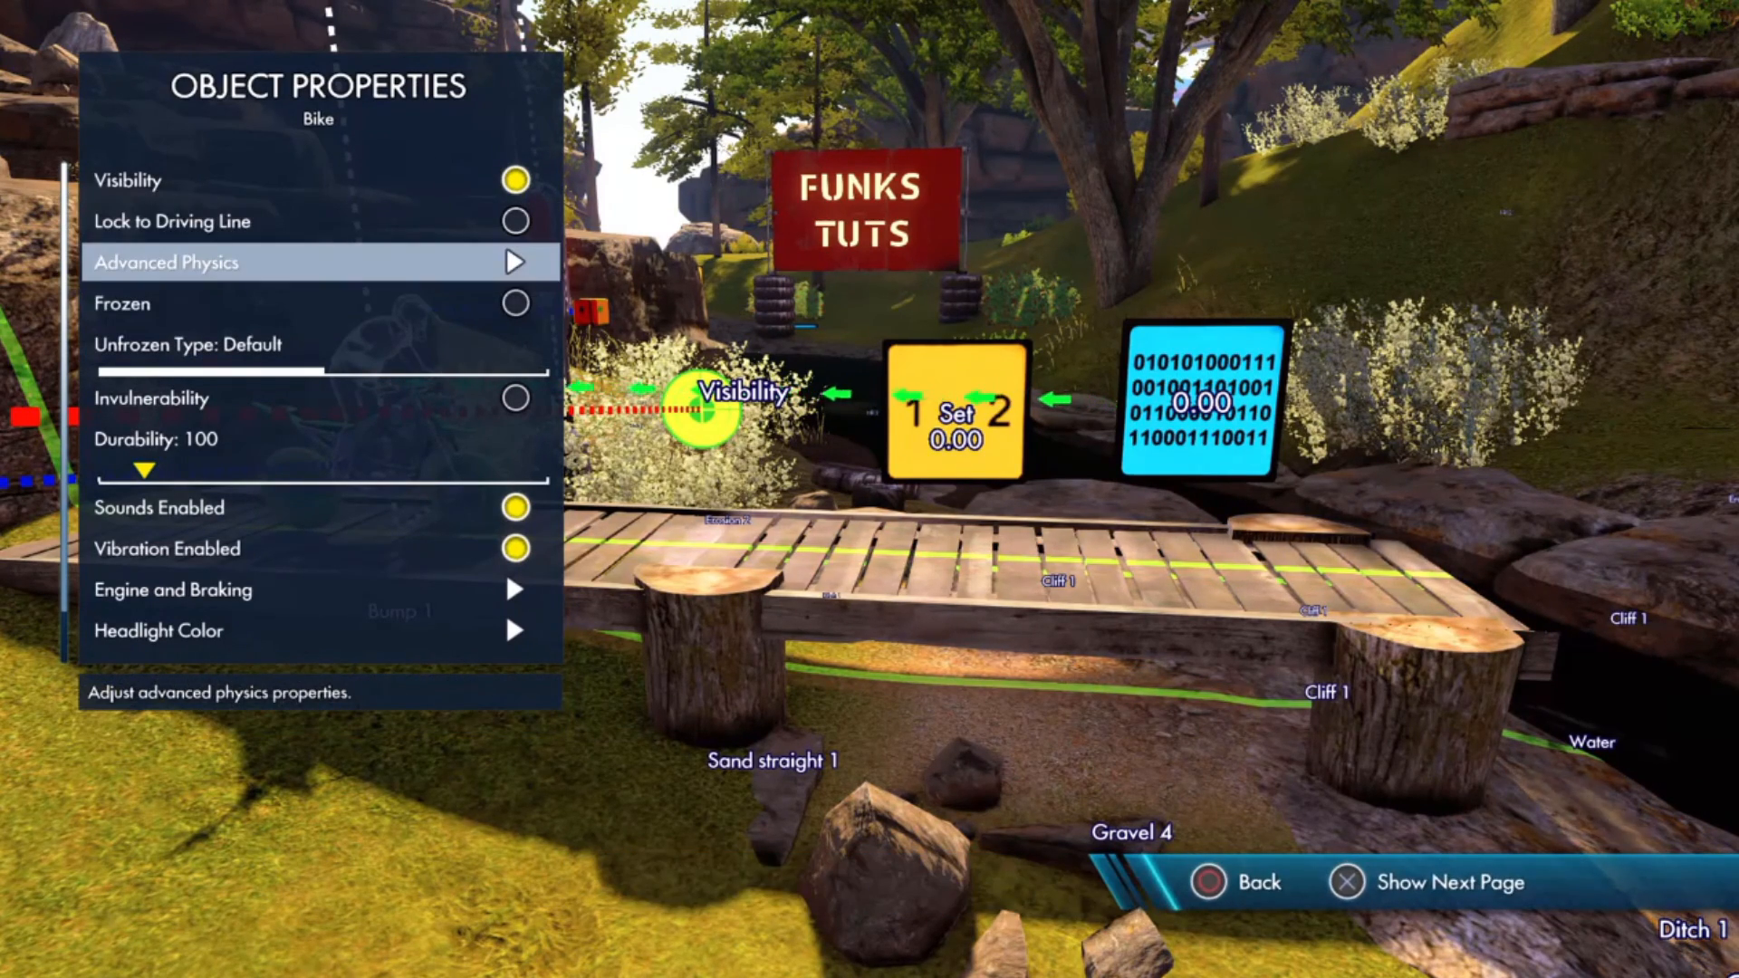
{"action": "key", "text": "Down"}
{"action": "key", "text": "Down"}
{"action": "key", "text": "Up"}
{"action": "key", "text": "Up"}
{"action": "key", "text": "Up"}
{"action": "key", "text": "Up"}
{"action": "key", "text": "y"}
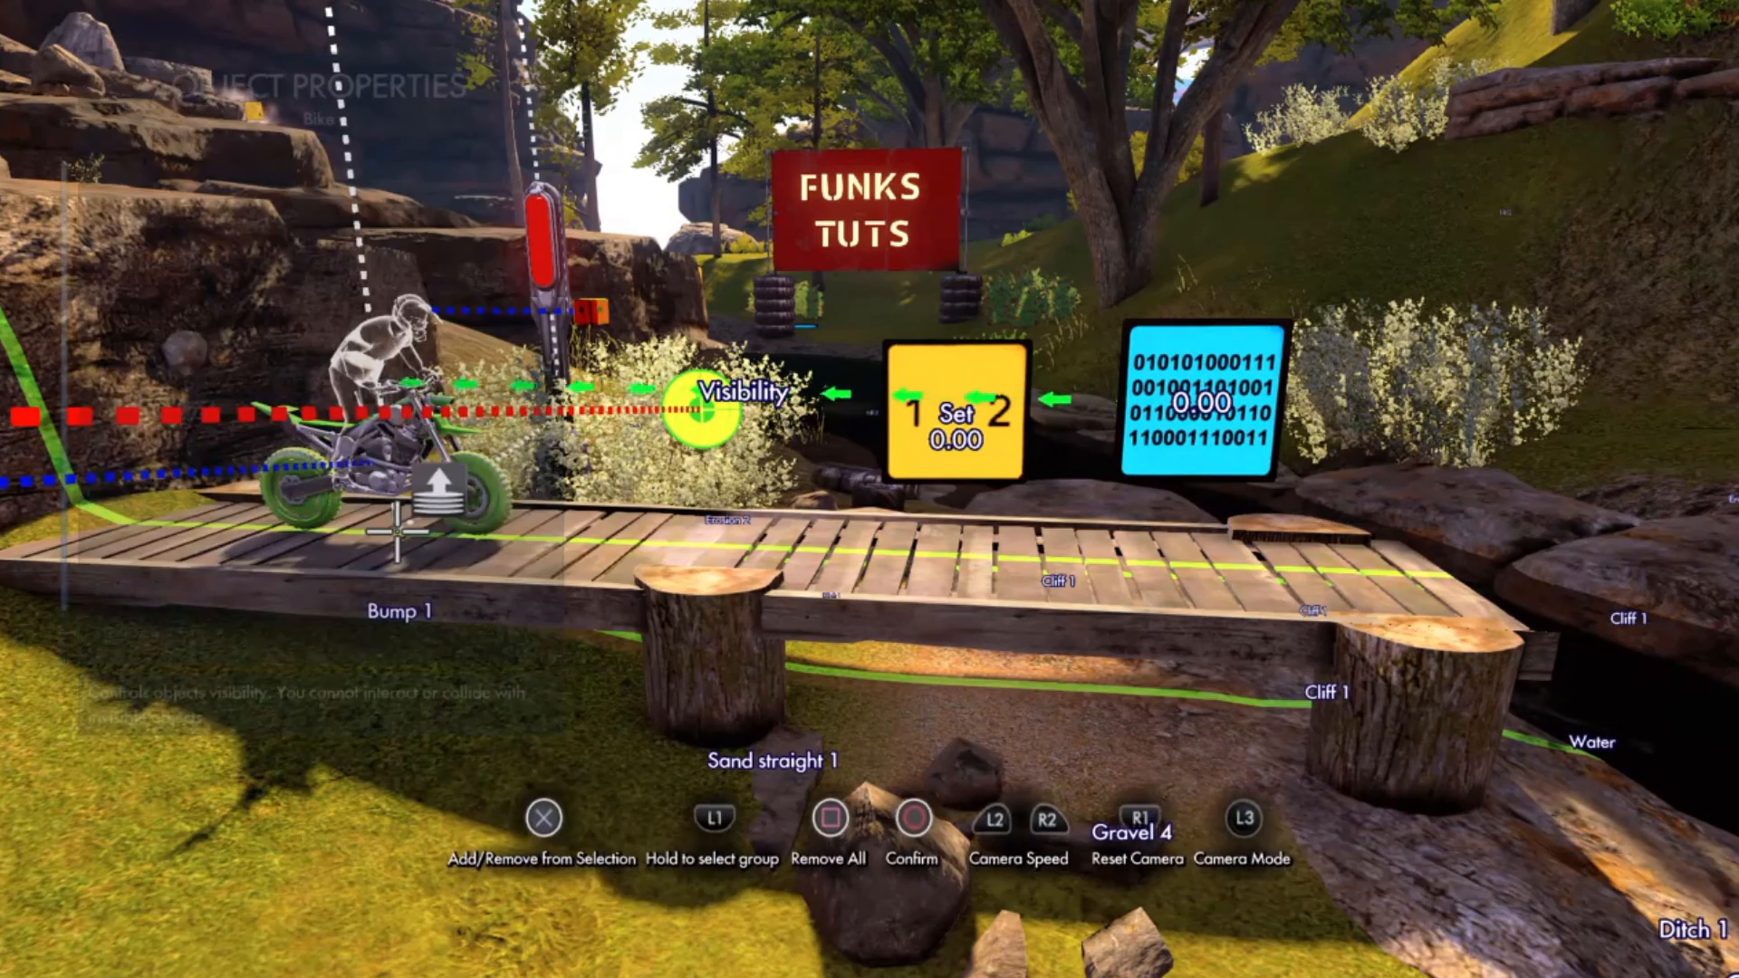
{"action": "left_click", "coordinate": [1206, 380]}
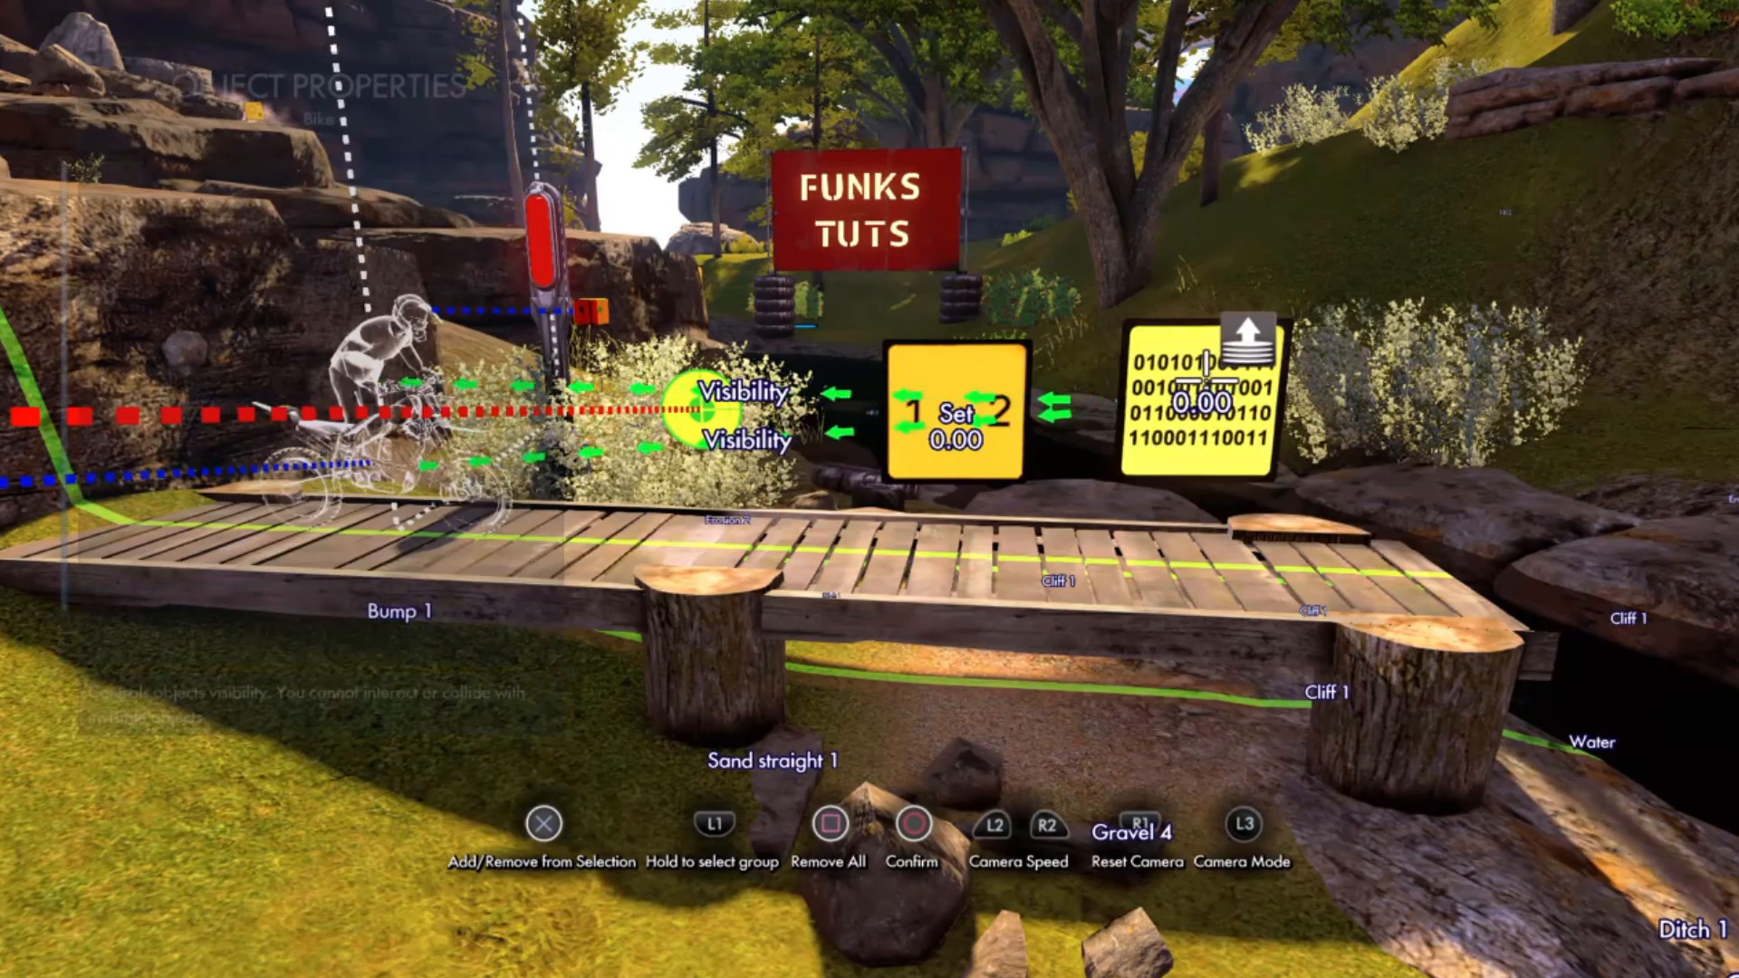
{"action": "key", "text": "Escape"}
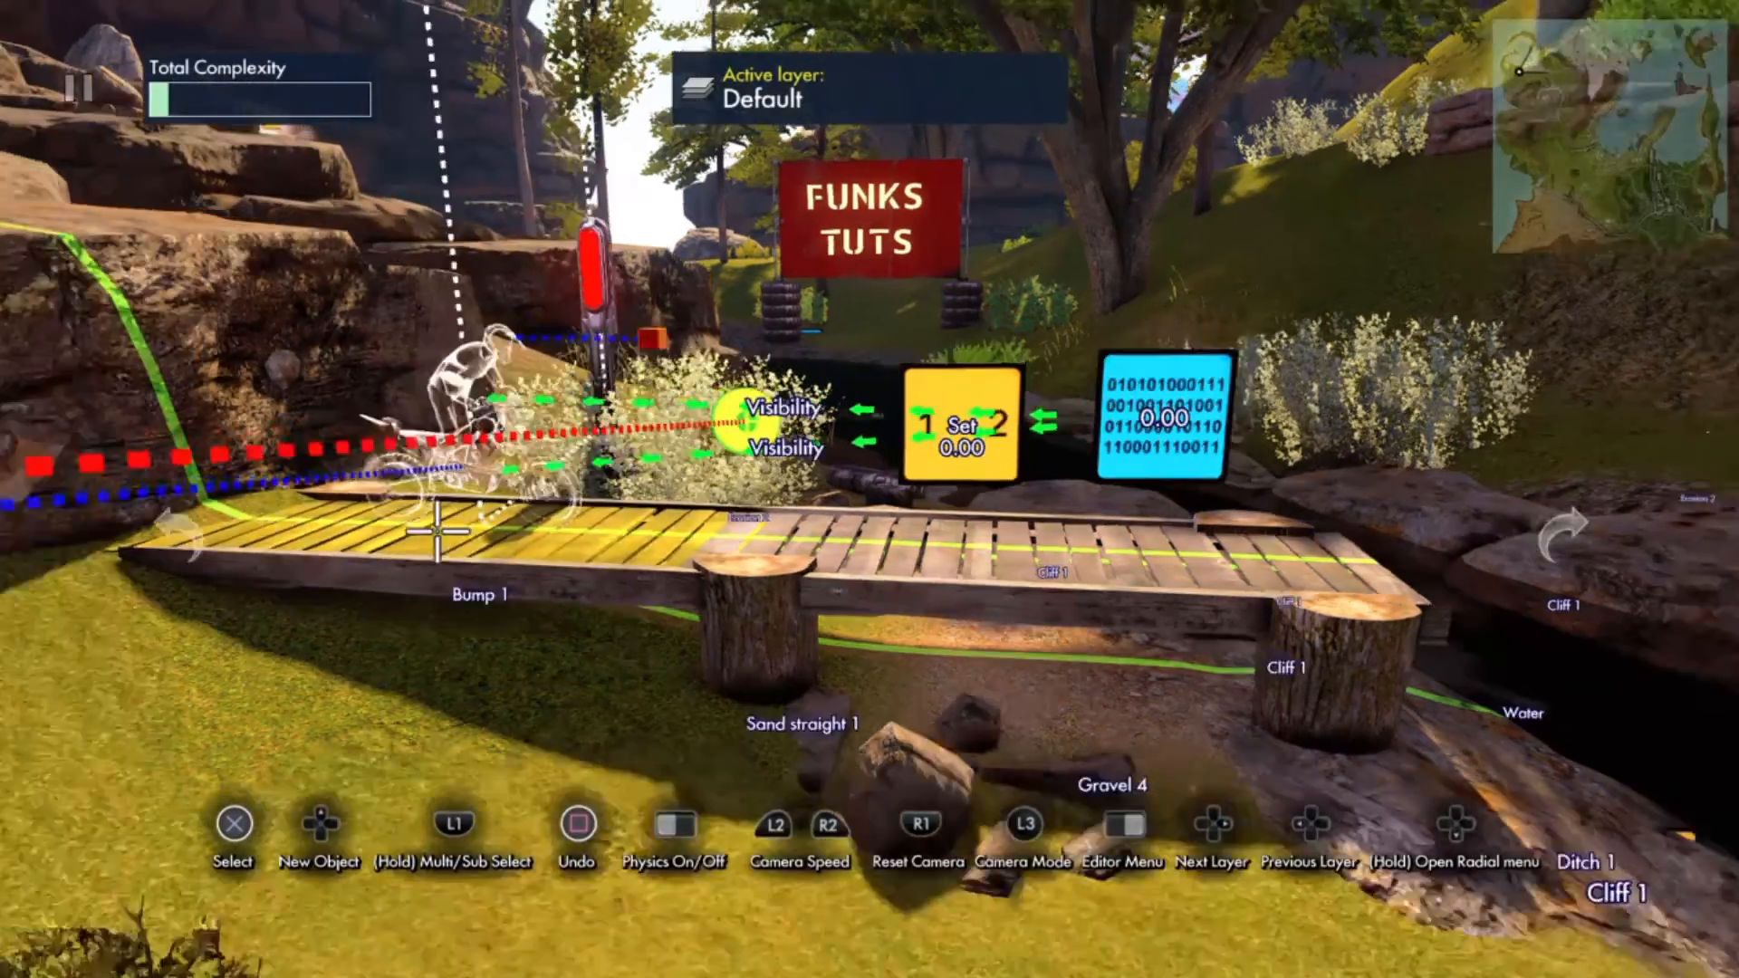
Step: Examine the Visibility property of the Cliff edge rock behind the bridge as an example of other objects
{"action": "scroll", "coordinate": [691, 330], "scroll_direction": "down", "scroll_amount": 5}
{"action": "scroll", "coordinate": [819, 335], "scroll_direction": "up", "scroll_amount": 8}
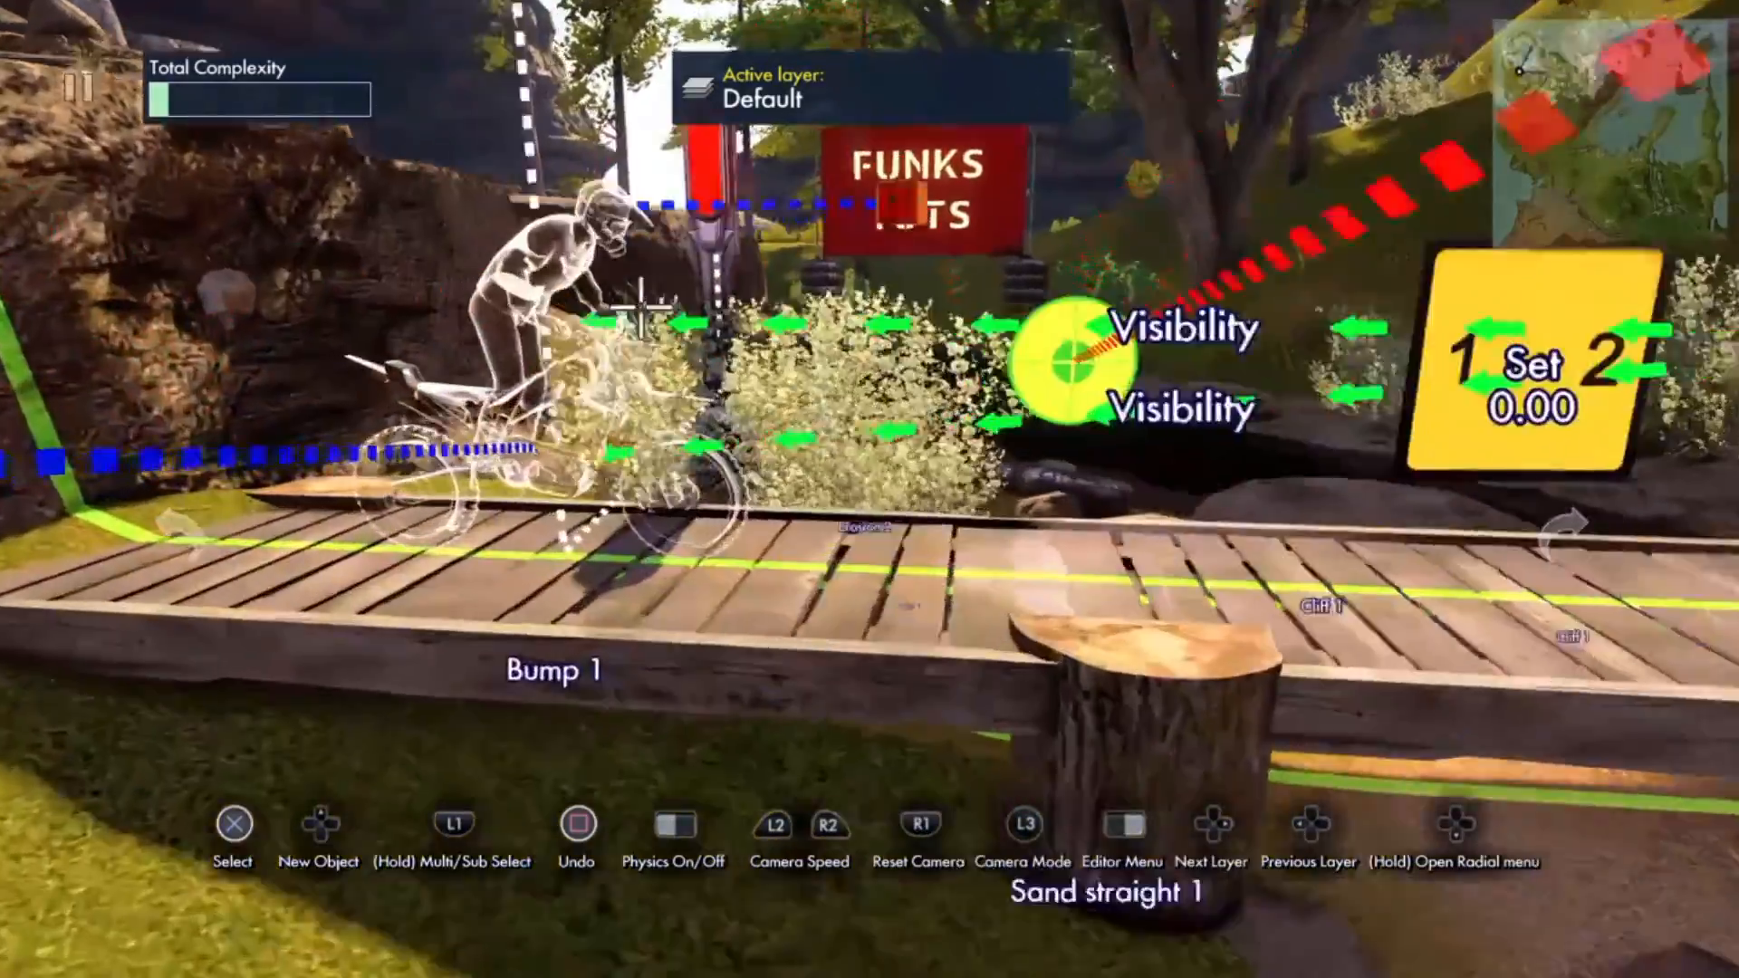
{"action": "scroll", "coordinate": [688, 315], "scroll_direction": "down", "scroll_amount": 5}
{"action": "left_click", "coordinate": [489, 390]}
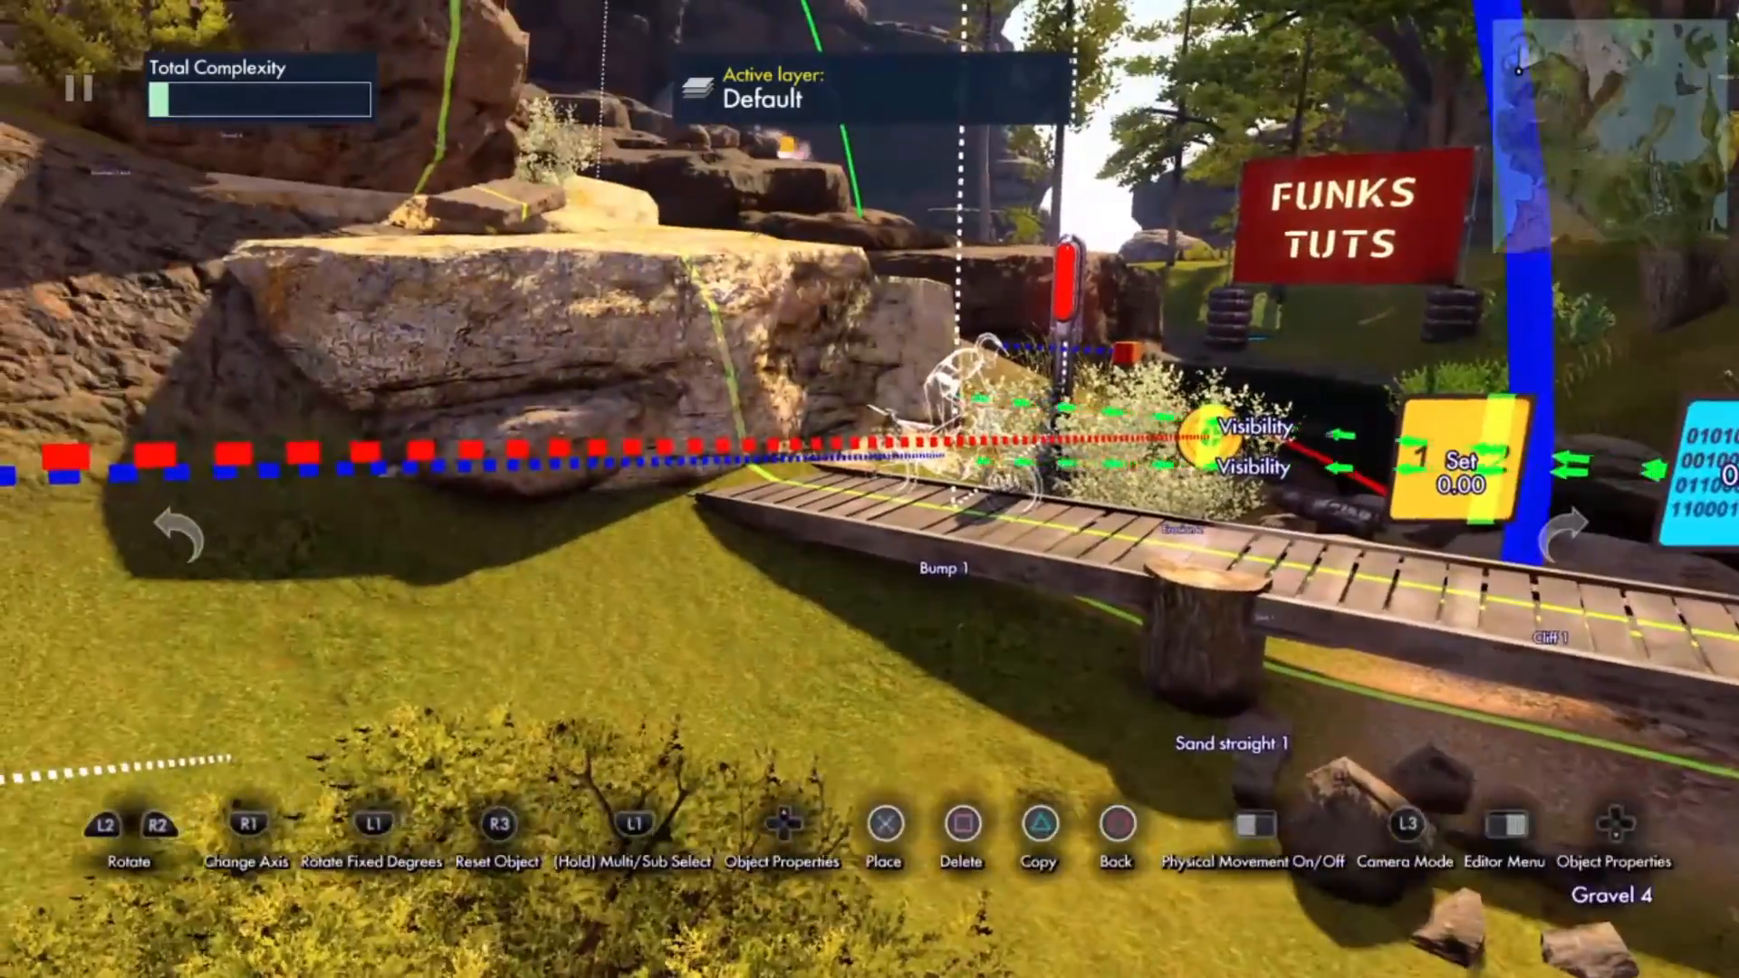
{"action": "key", "text": "Escape"}
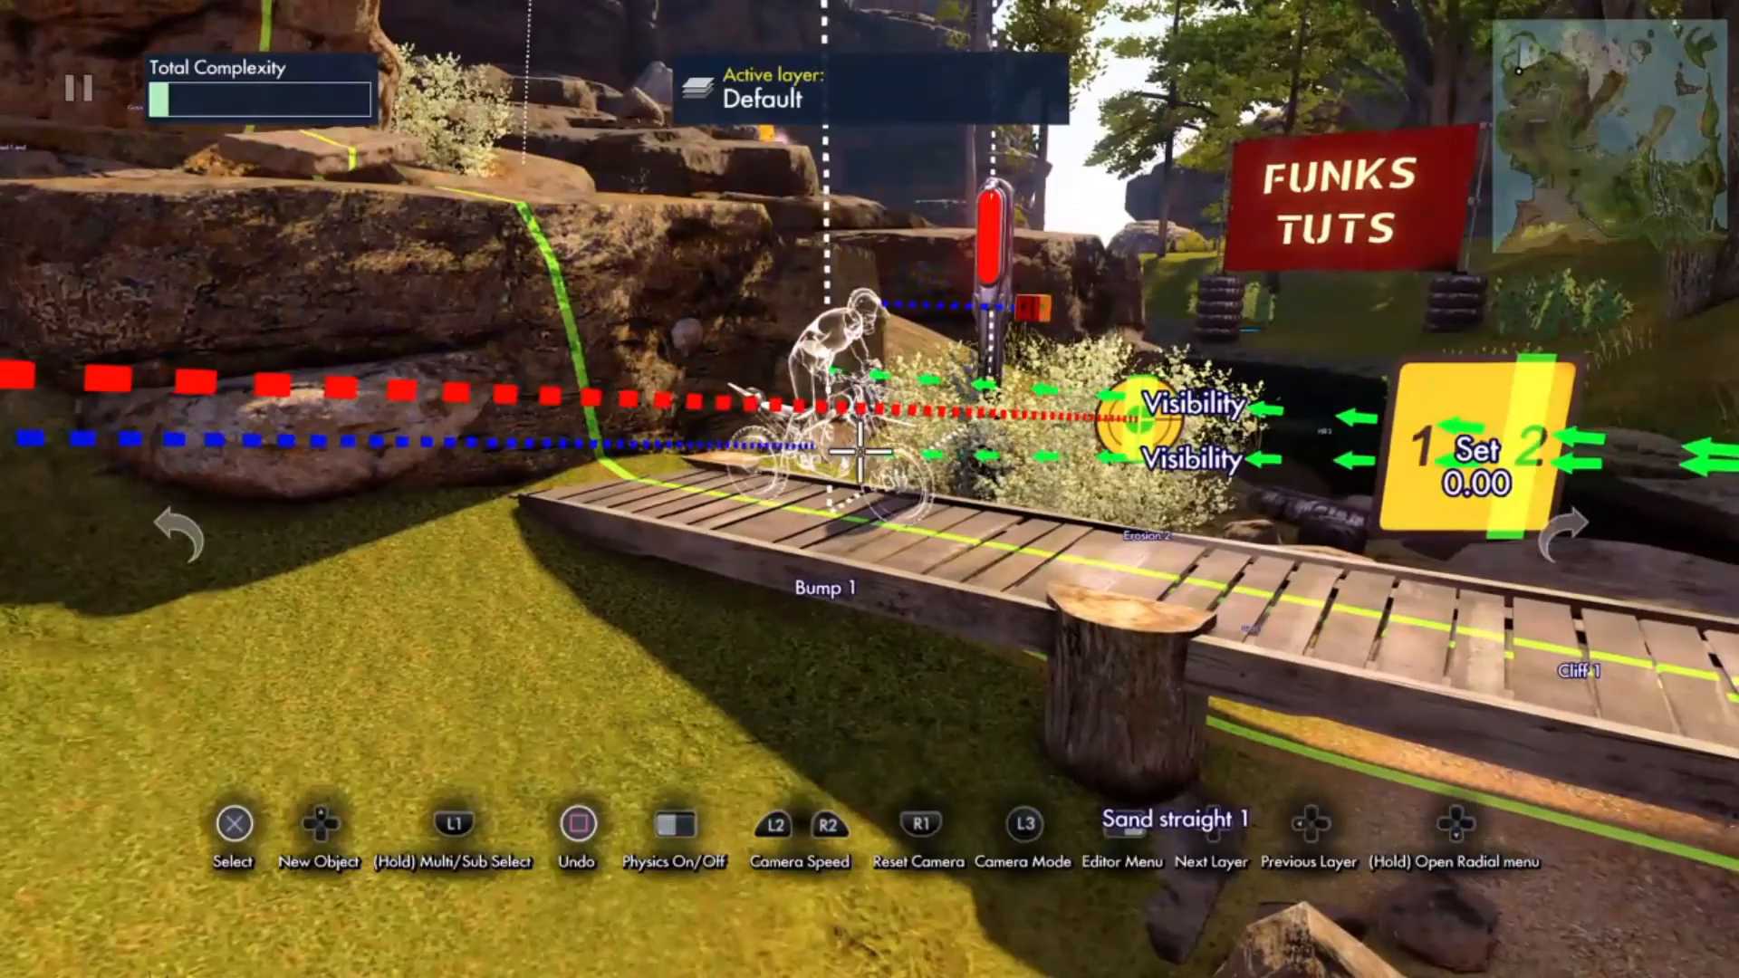
{"action": "left_click", "coordinate": [385, 450]}
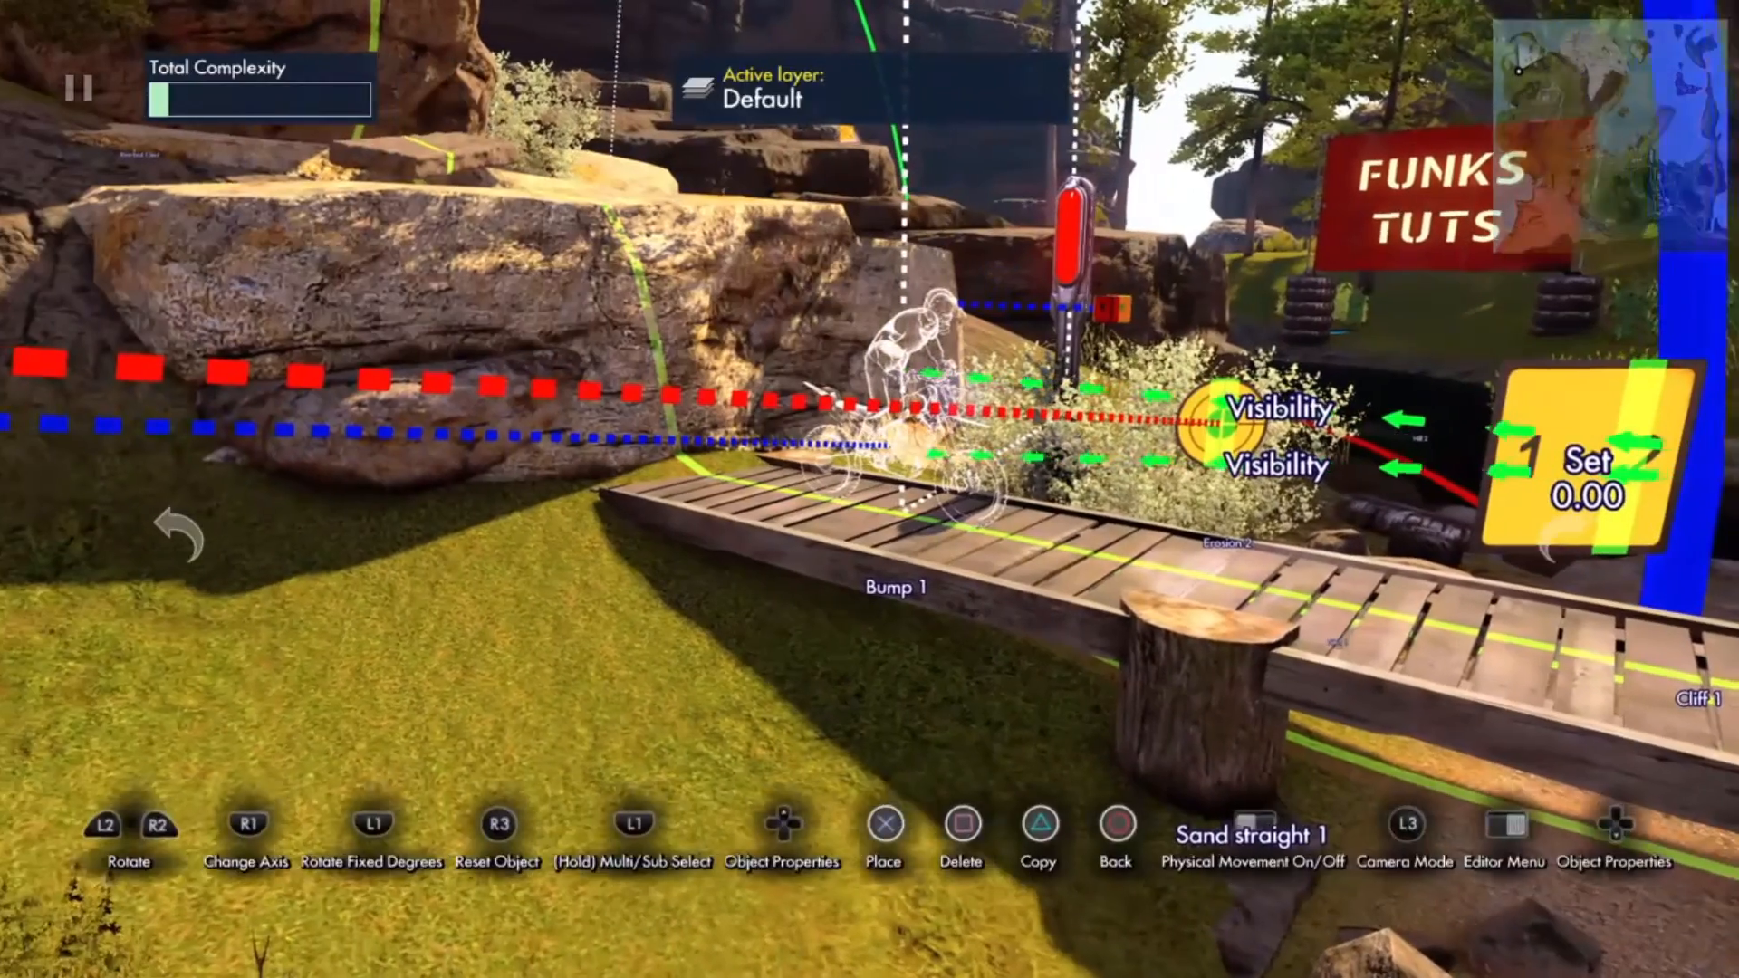
{"action": "key", "text": "Up"}
{"action": "key", "text": "Down"}
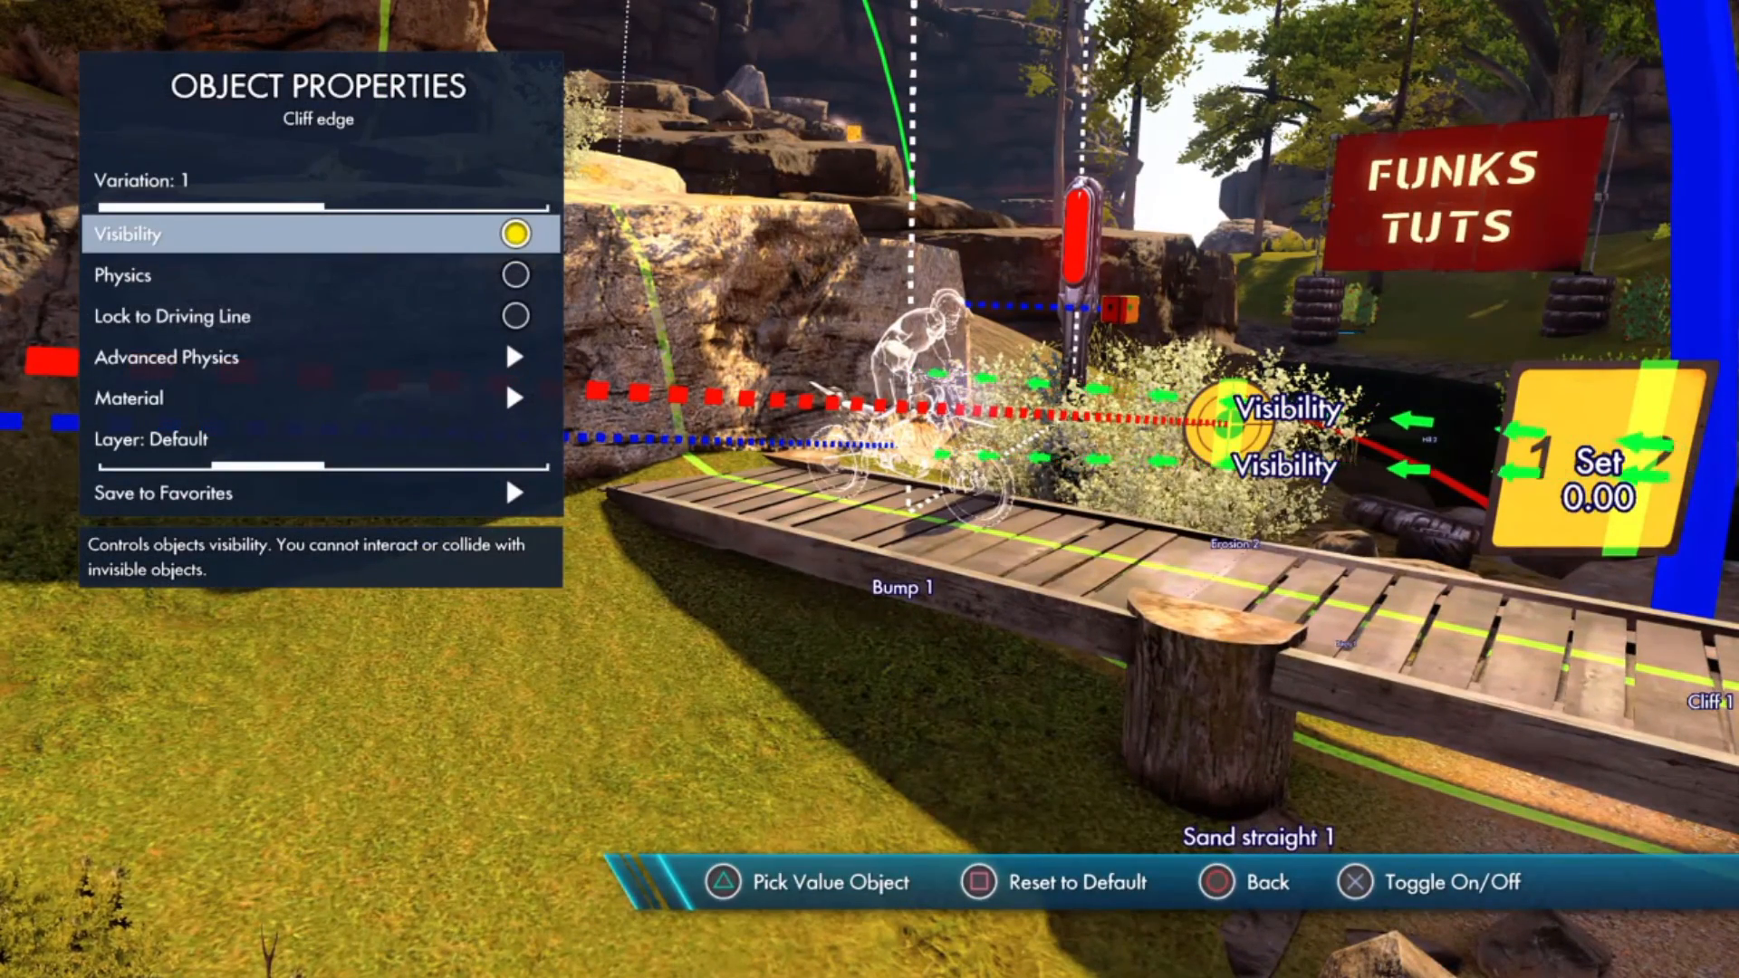
{"action": "key", "text": "Escape"}
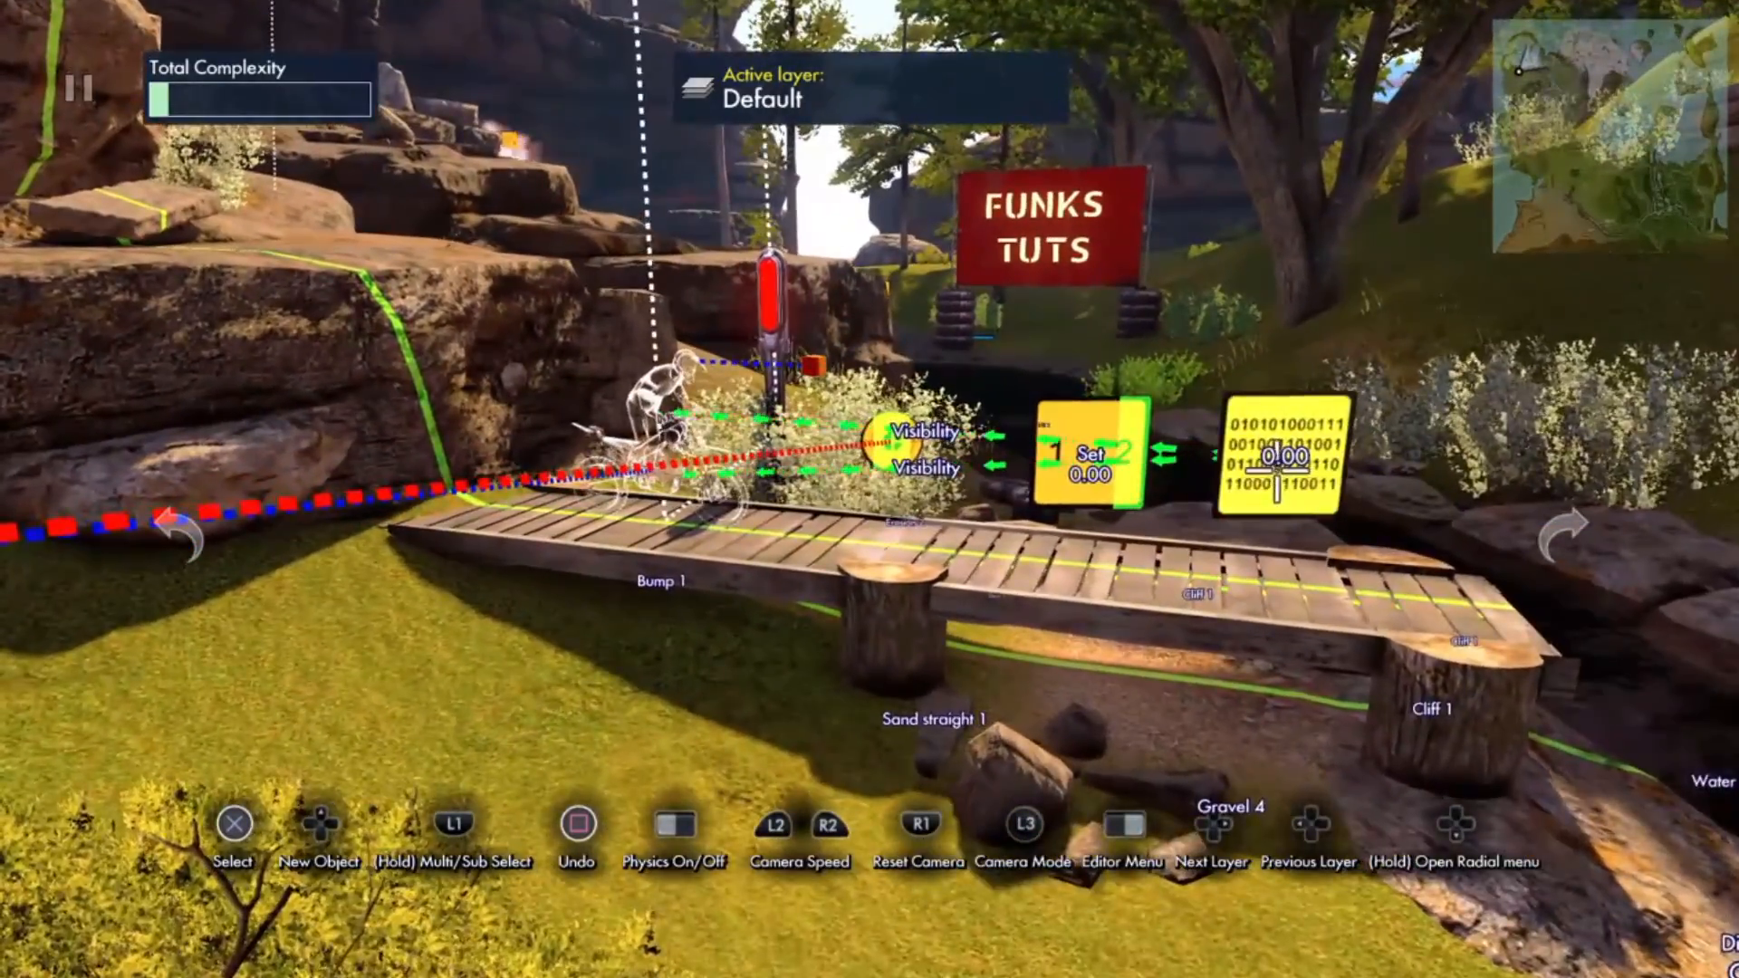
Step: Set the starting value of the Variable data source above the bridge to 1.00
{"action": "left_click", "coordinate": [1399, 446]}
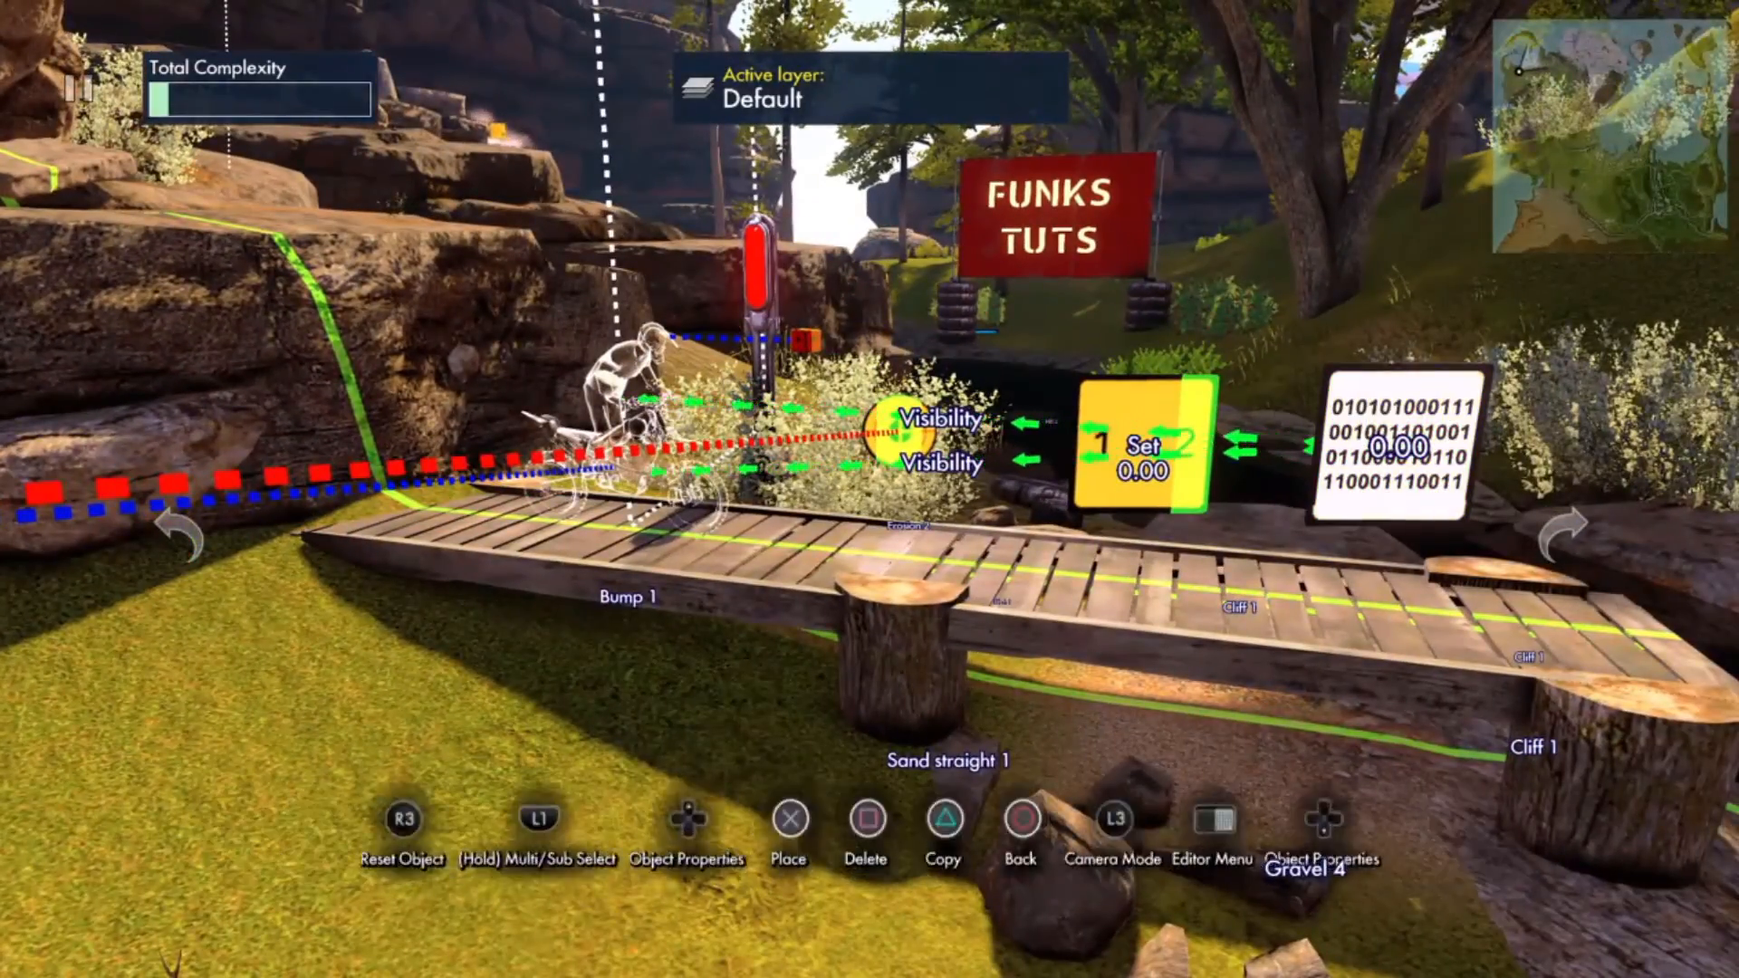
{"action": "key", "text": "Up"}
{"action": "key", "text": "Down"}
{"action": "key", "text": "Up"}
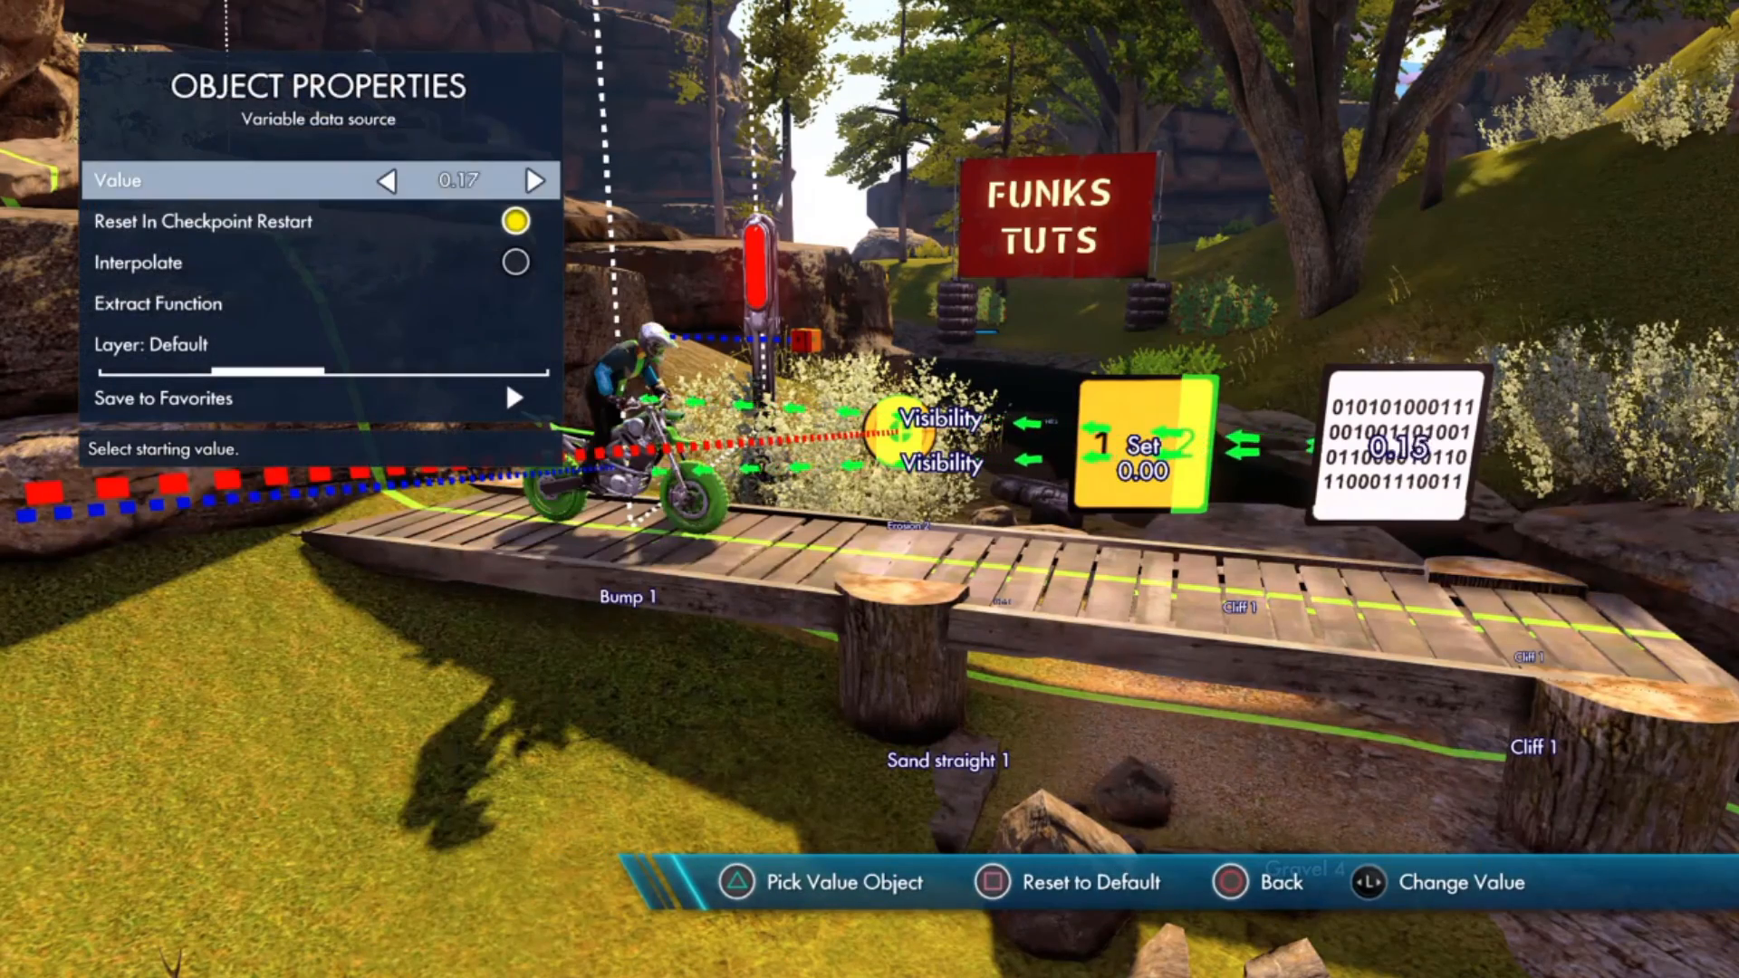
{"action": "key", "text": "Right"}
{"action": "key", "text": "Right"}
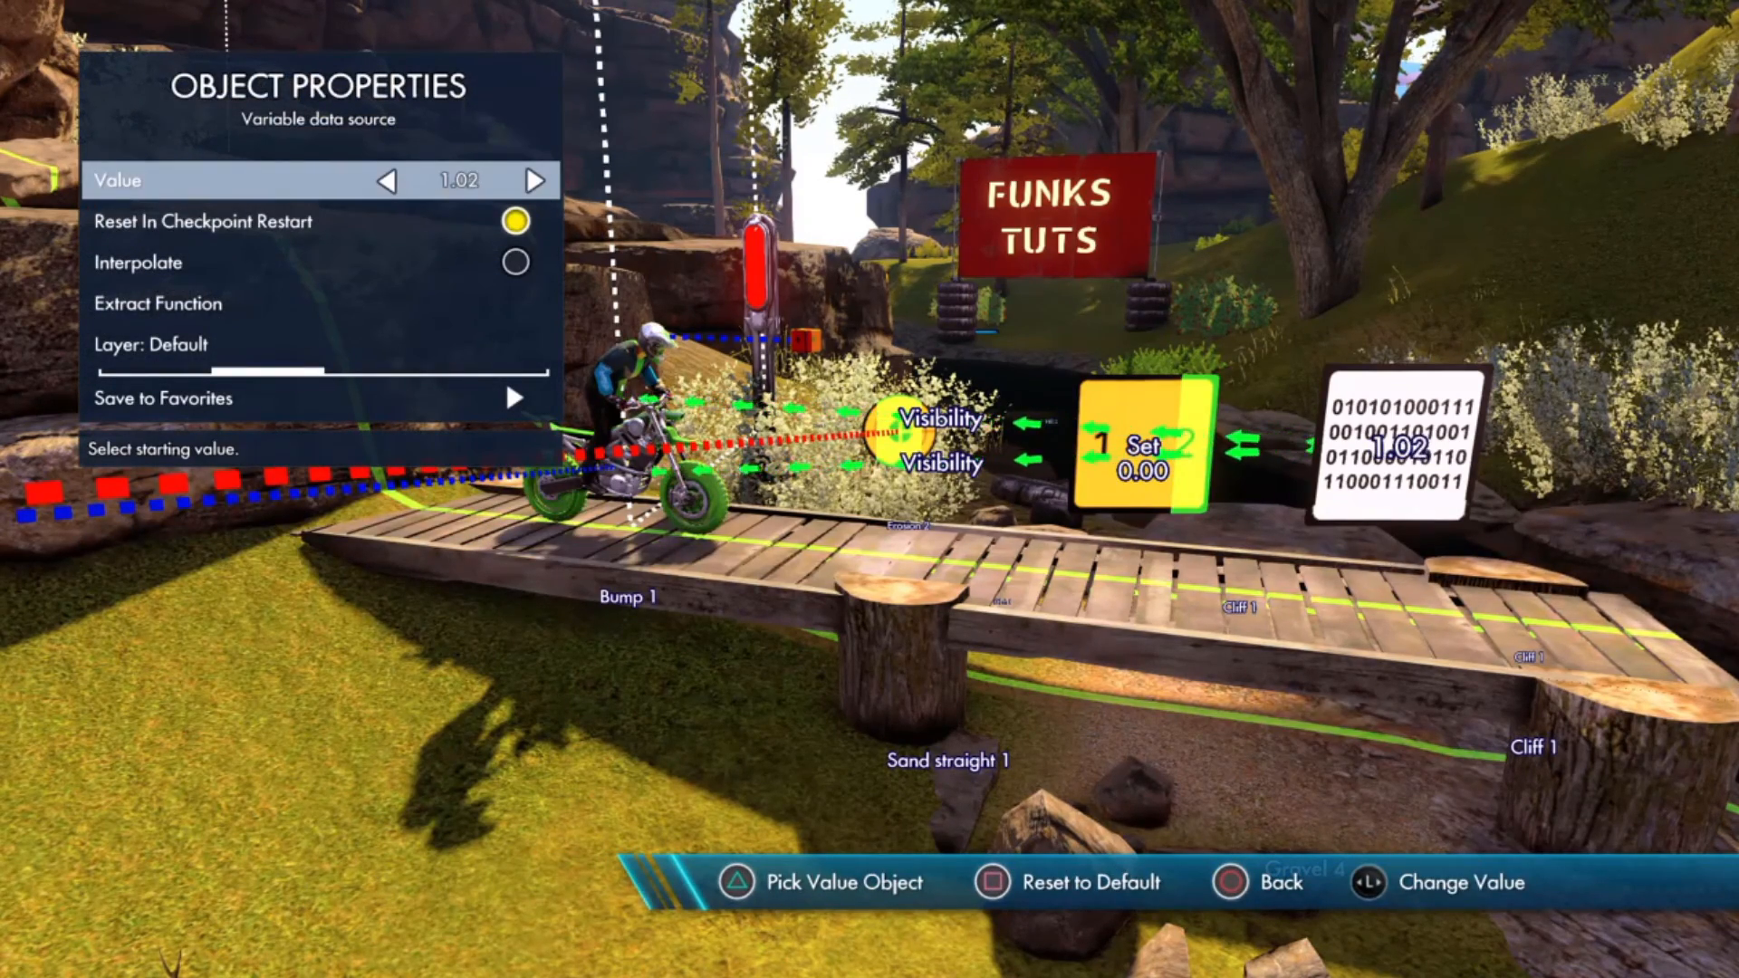
{"action": "key", "text": "Escape"}
{"action": "key", "text": "Escape"}
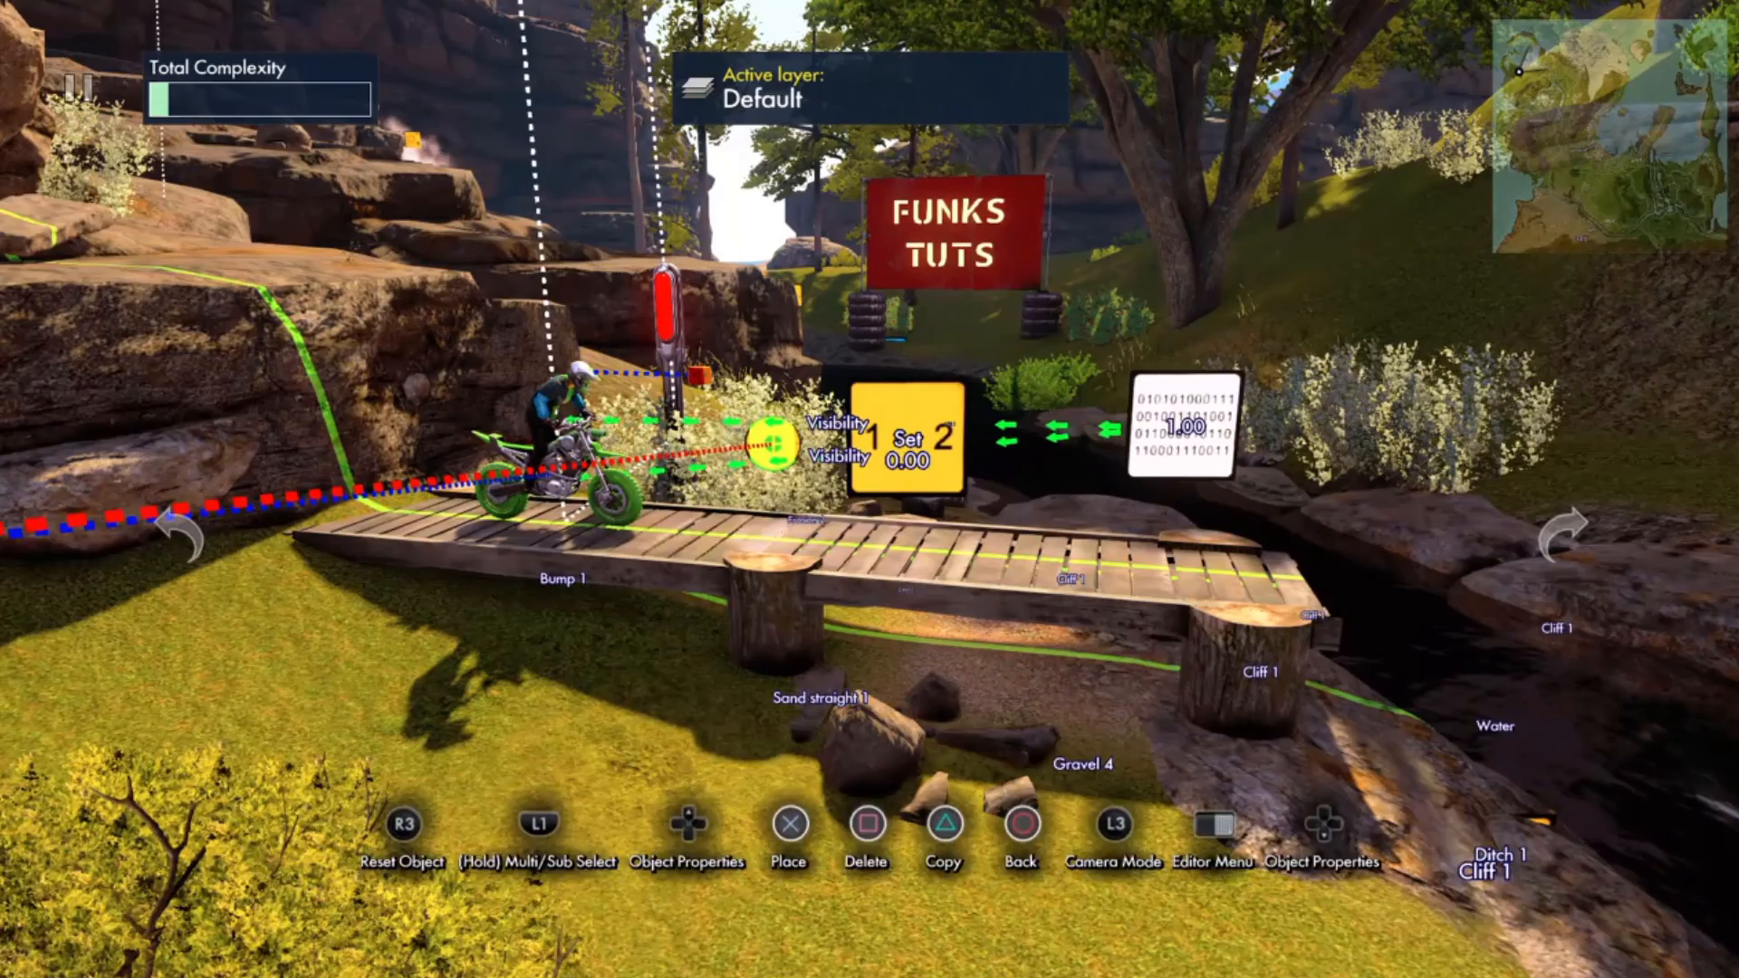
{"action": "key", "text": "Escape"}
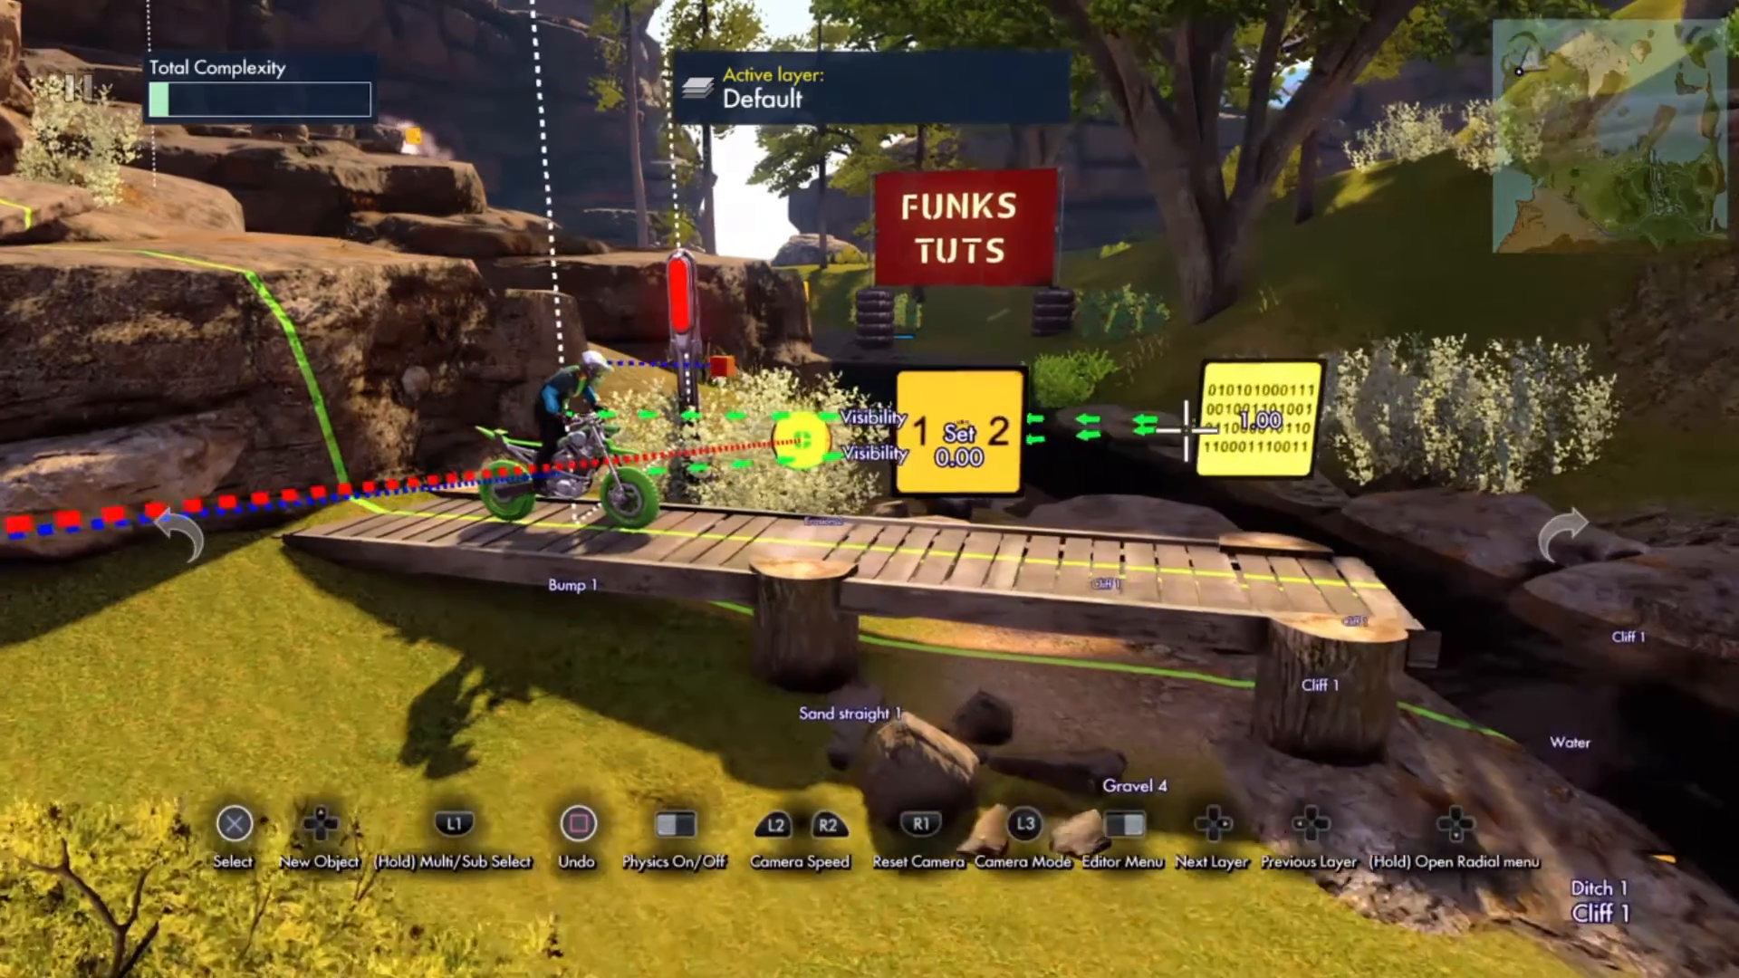
Step: Choose the Variable data source as the event target of the Set value event with type Set and value 0.00
{"action": "left_click", "coordinate": [1075, 426]}
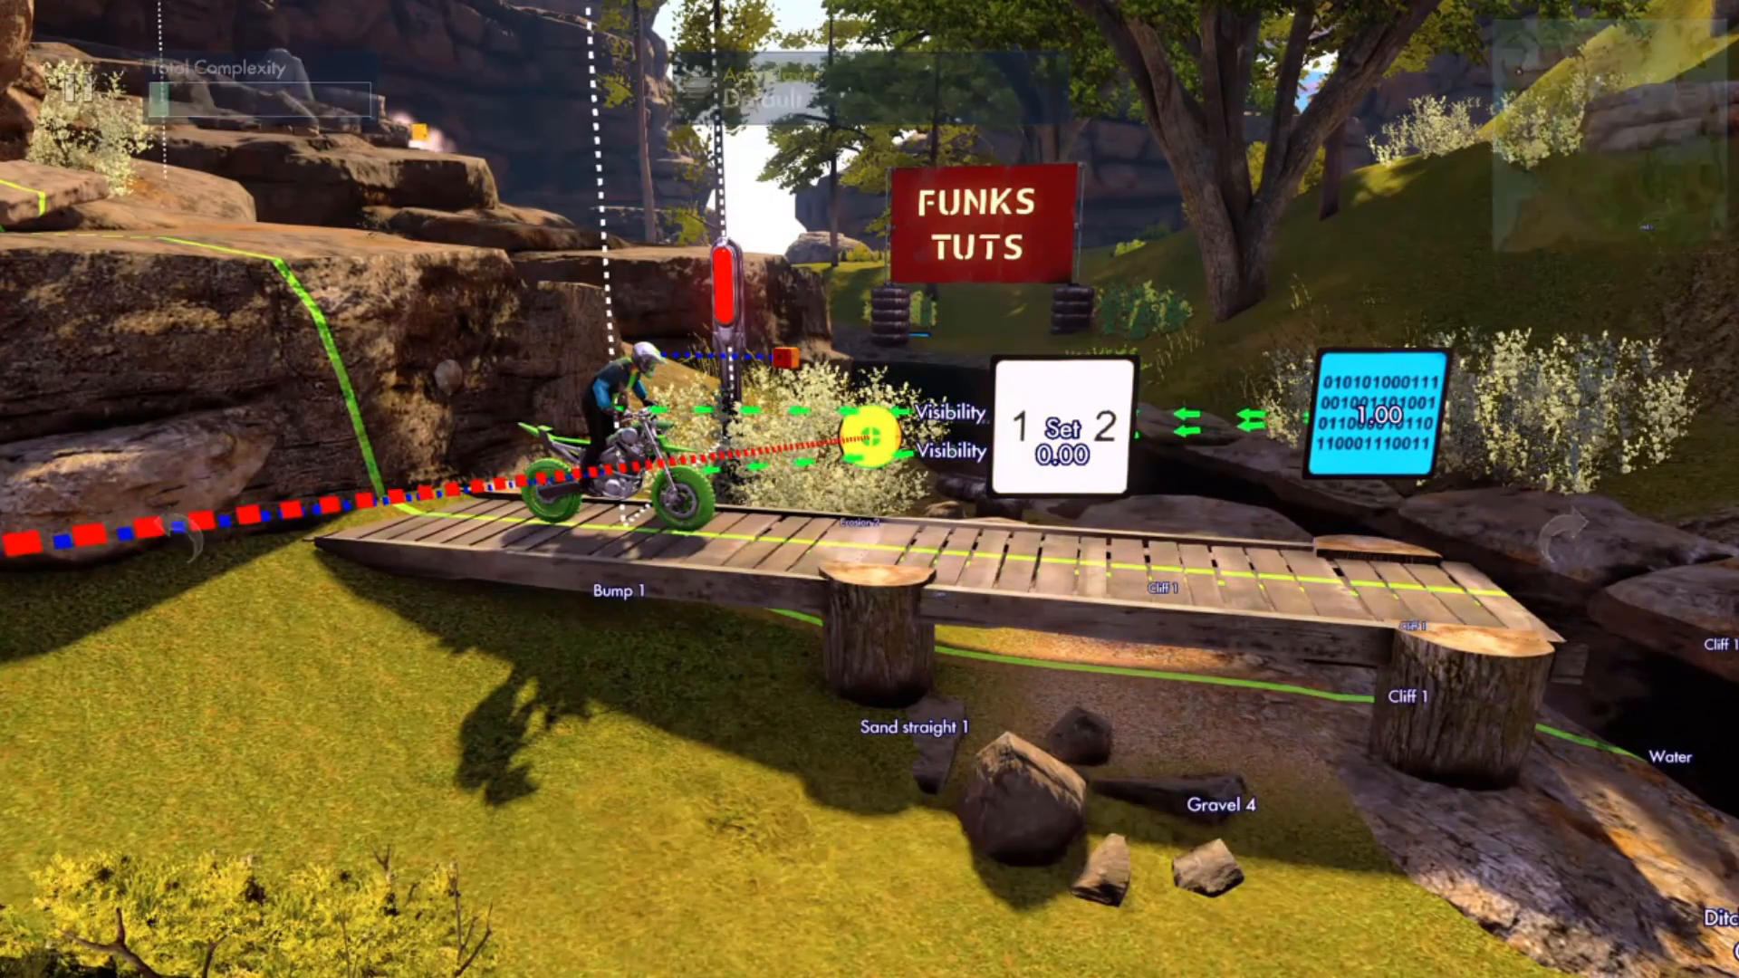
{"action": "key", "text": "Escape"}
{"action": "key", "text": "Escape"}
{"action": "left_click", "coordinate": [1064, 424]}
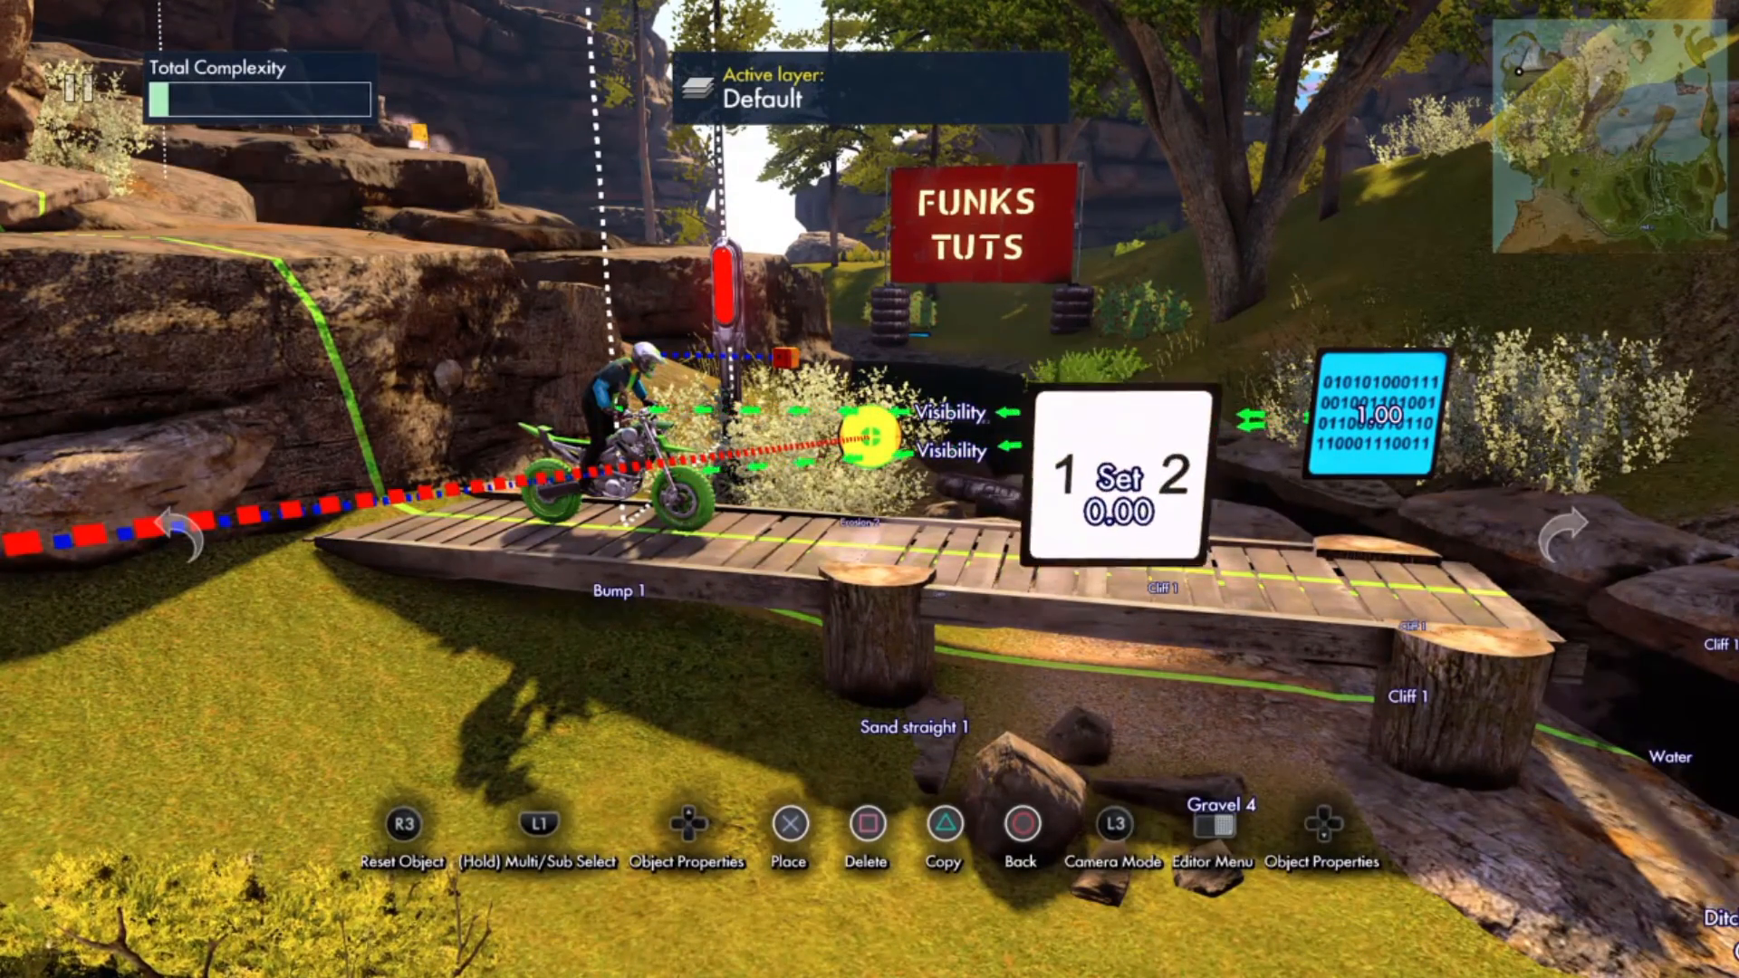
{"action": "key", "text": "Up"}
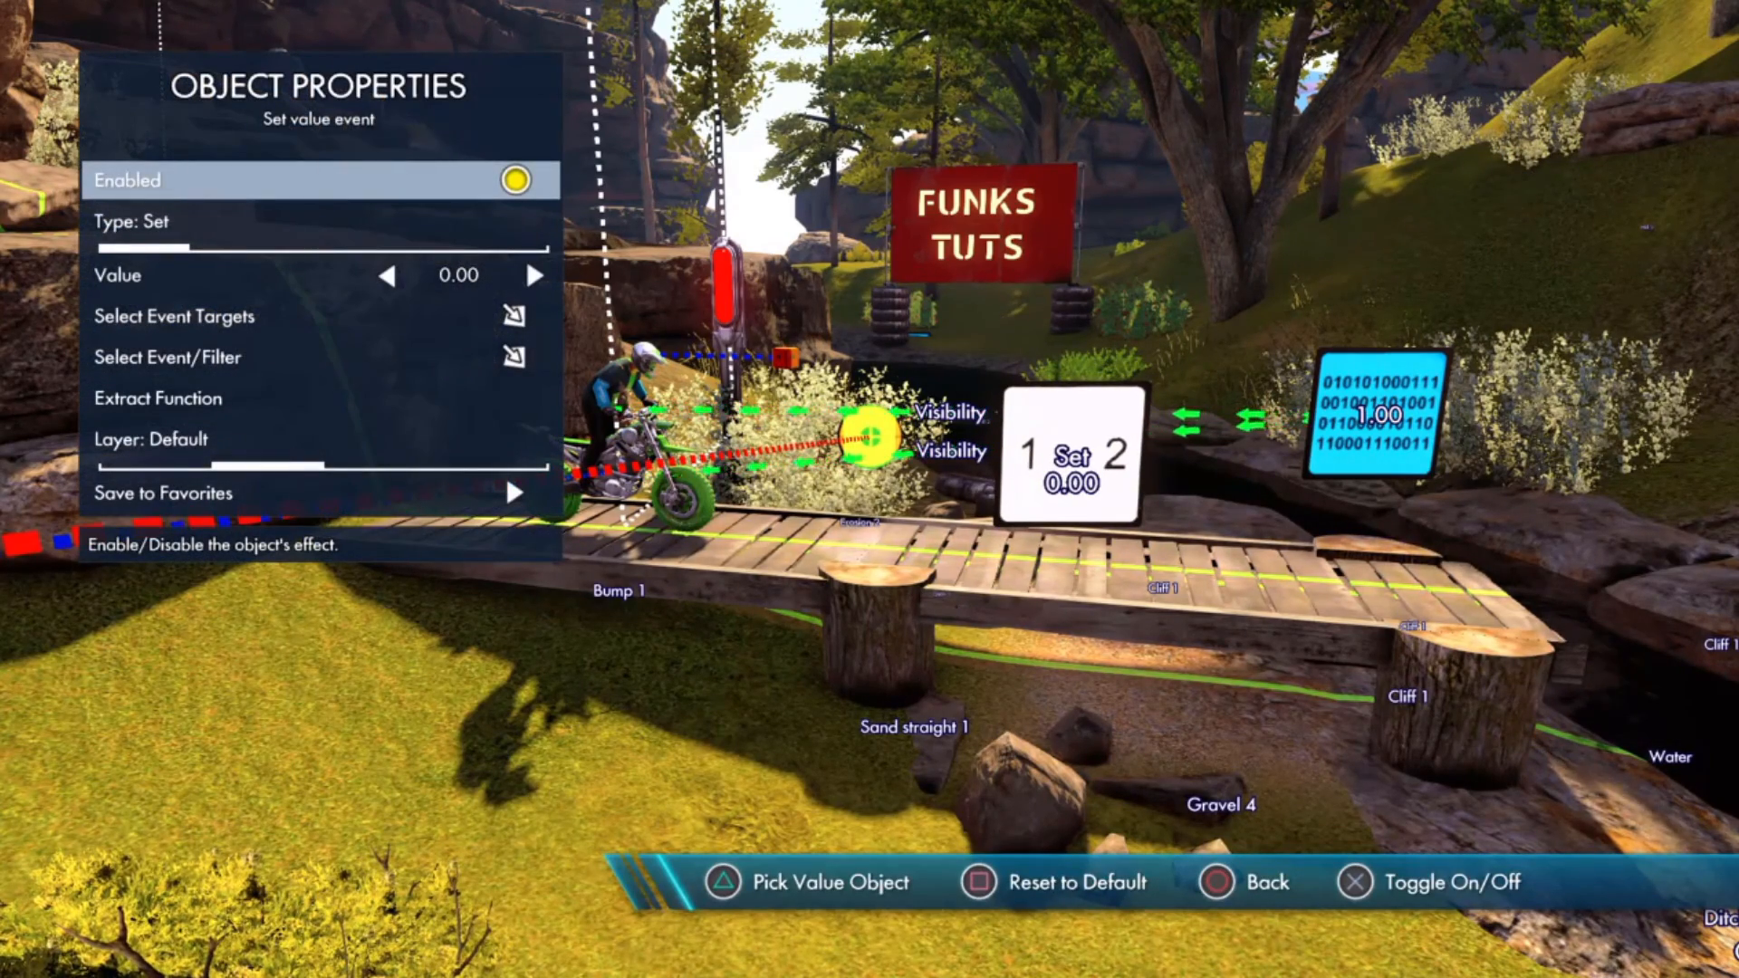
{"action": "key", "text": "Down"}
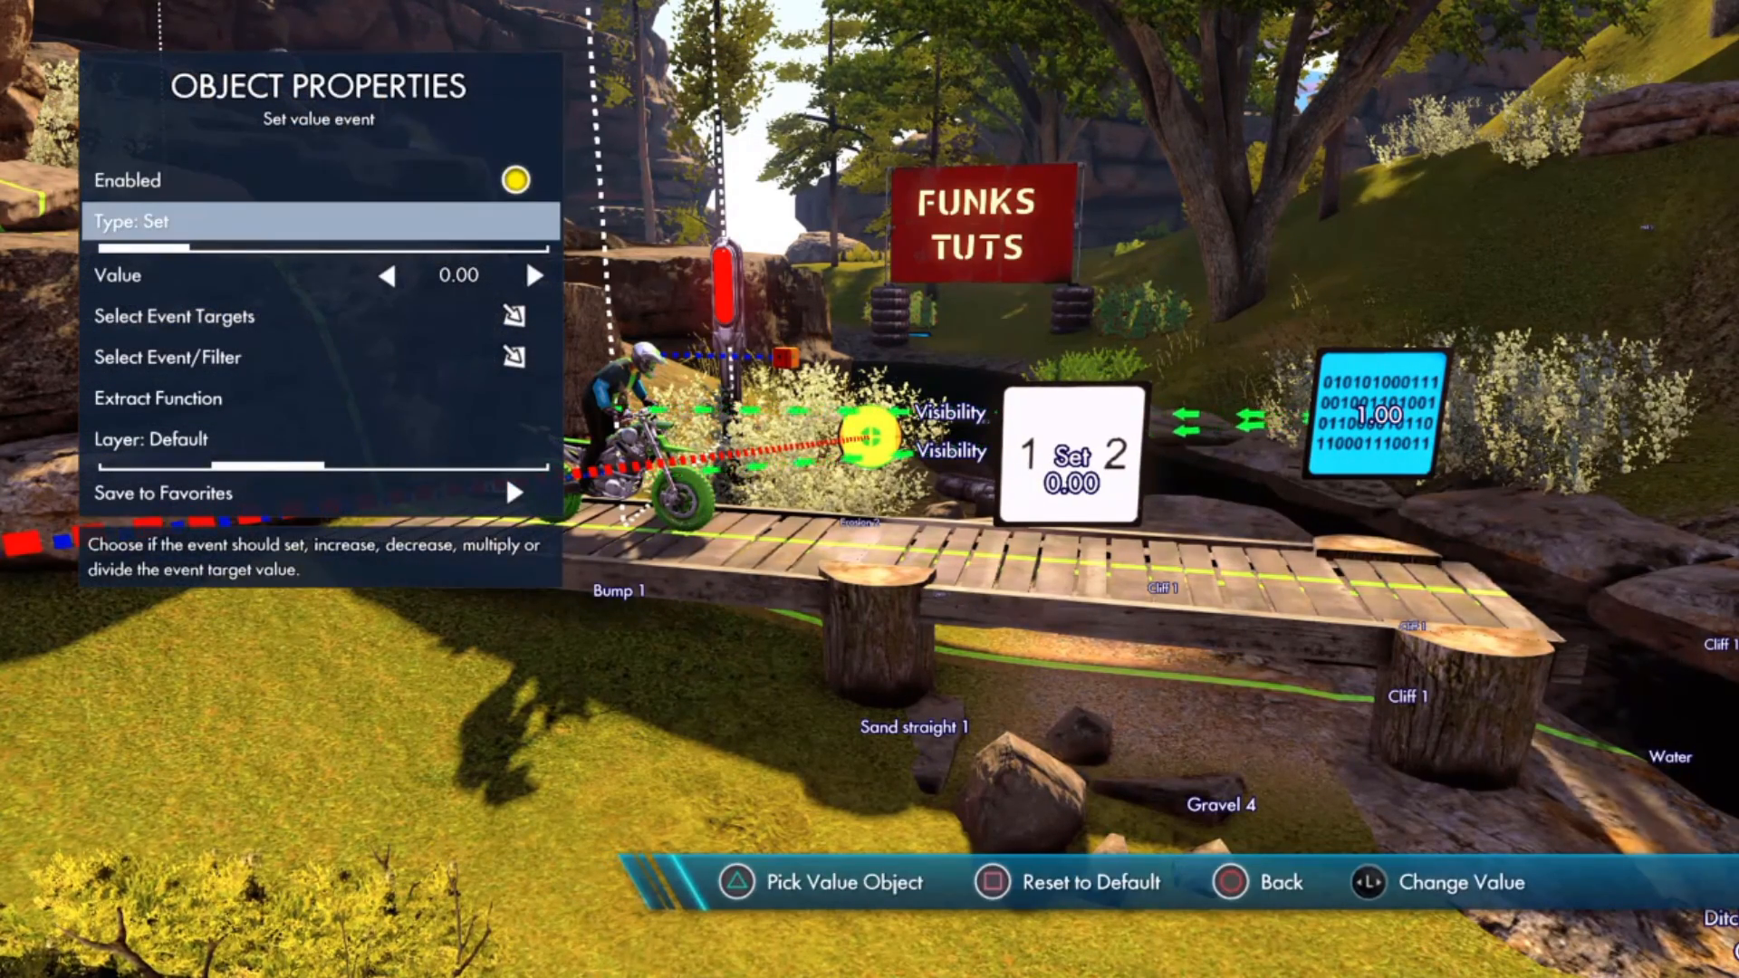
{"action": "key", "text": "Down"}
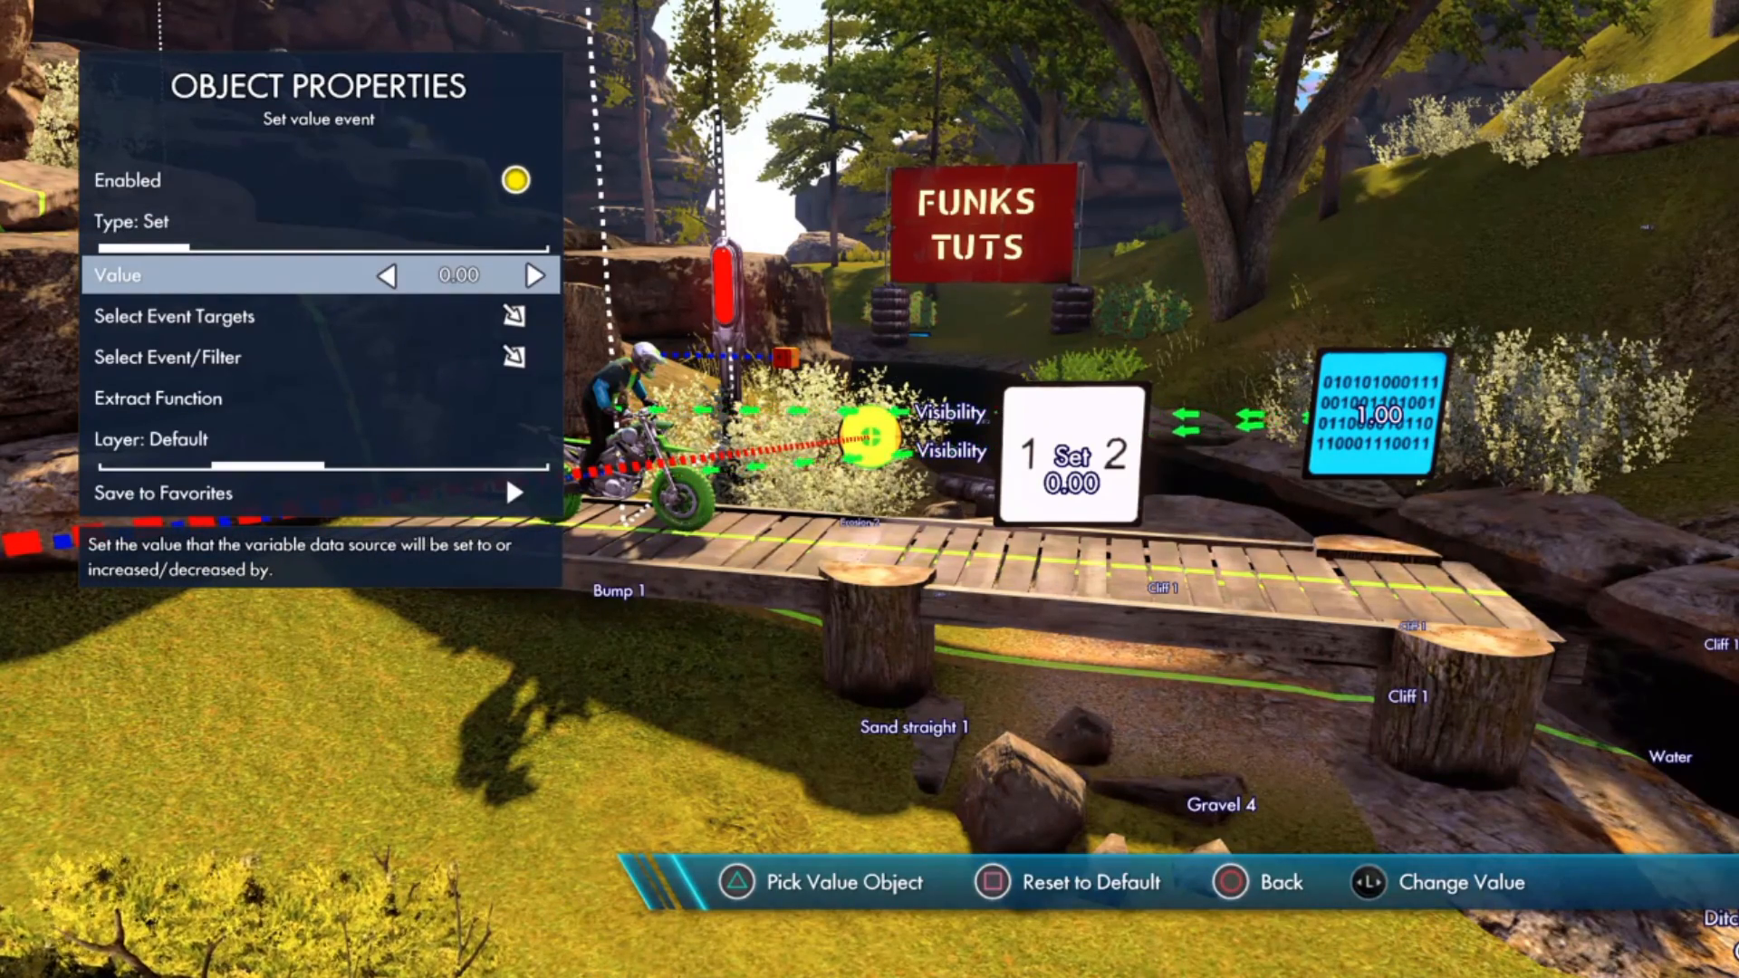
{"action": "key", "text": "Down"}
{"action": "key", "text": "Return"}
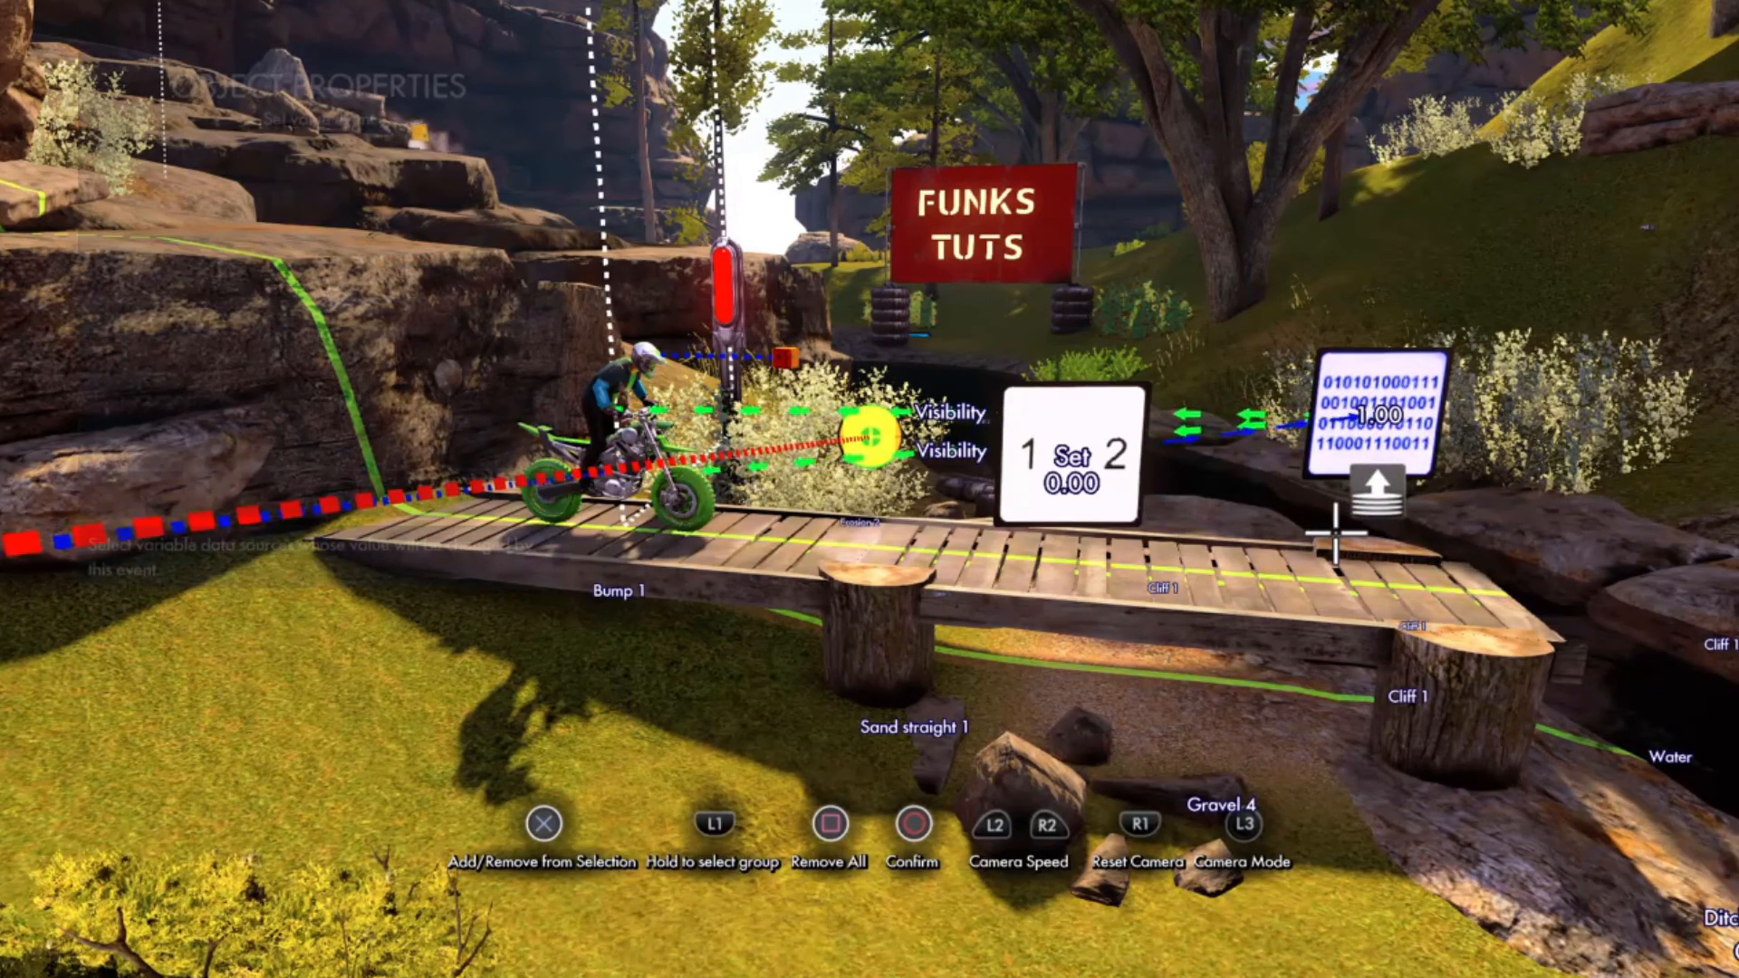
{"action": "key", "text": "Escape"}
Step: Shift the Set value event around above the bridge to show its link to the Variable data source
{"action": "left_click", "coordinate": [1085, 429]}
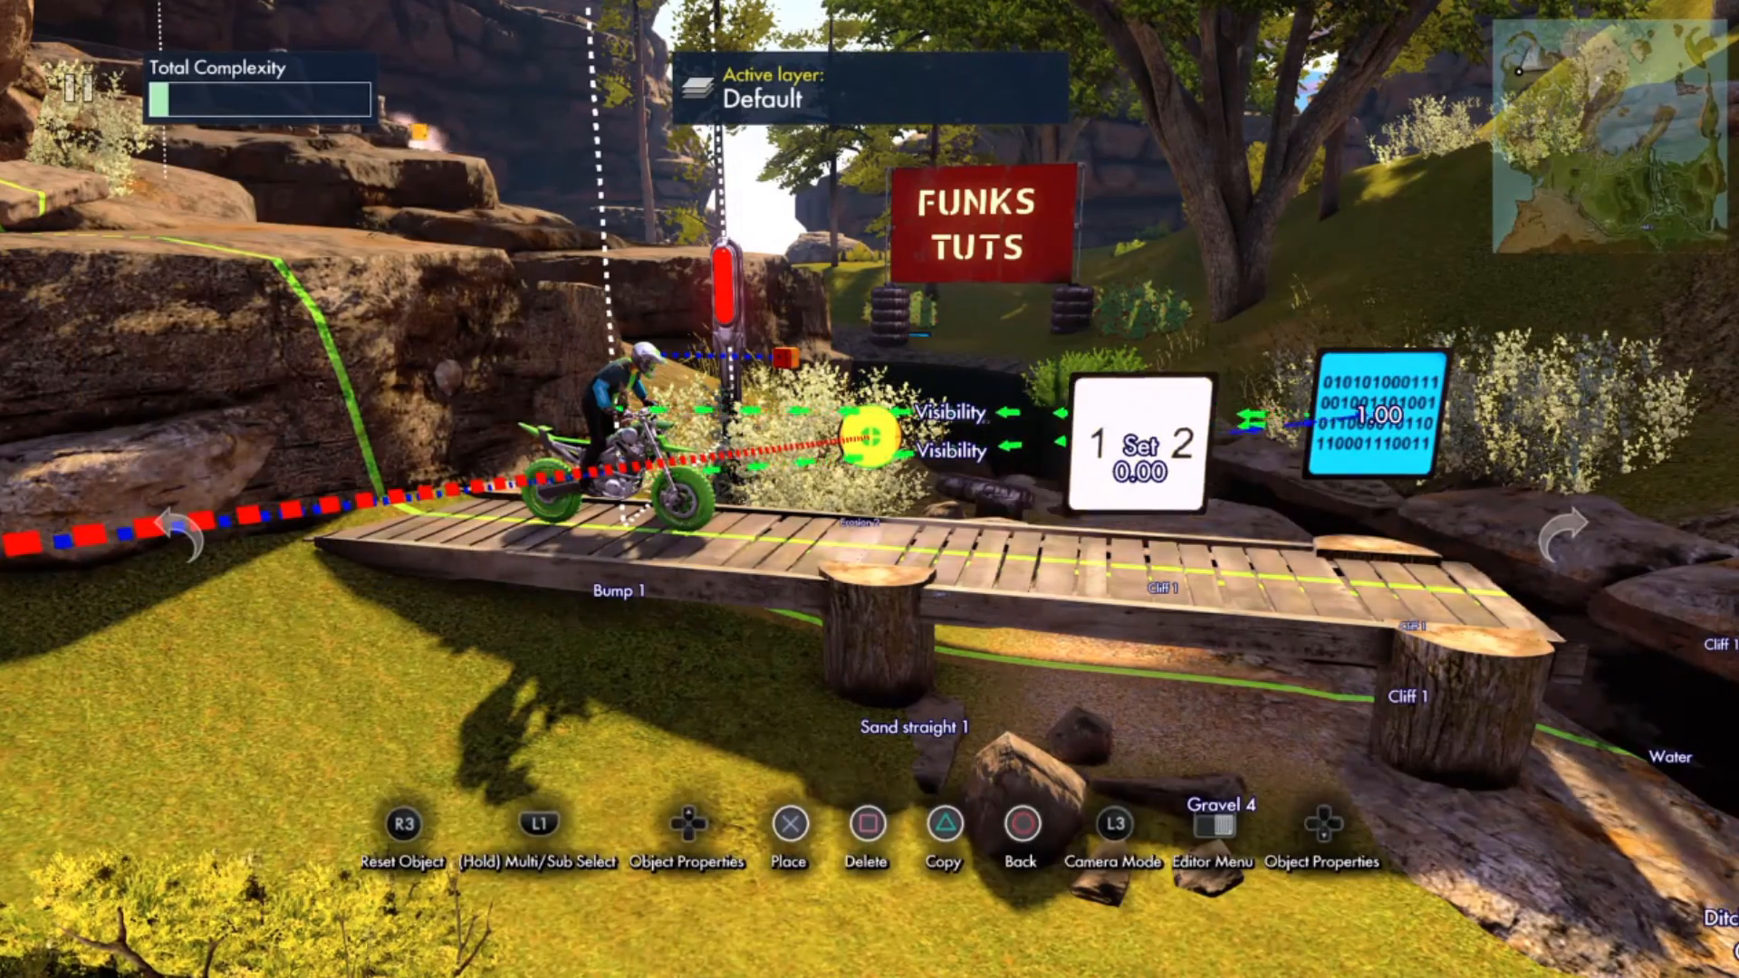
{"action": "left_click", "coordinate": [1148, 421]}
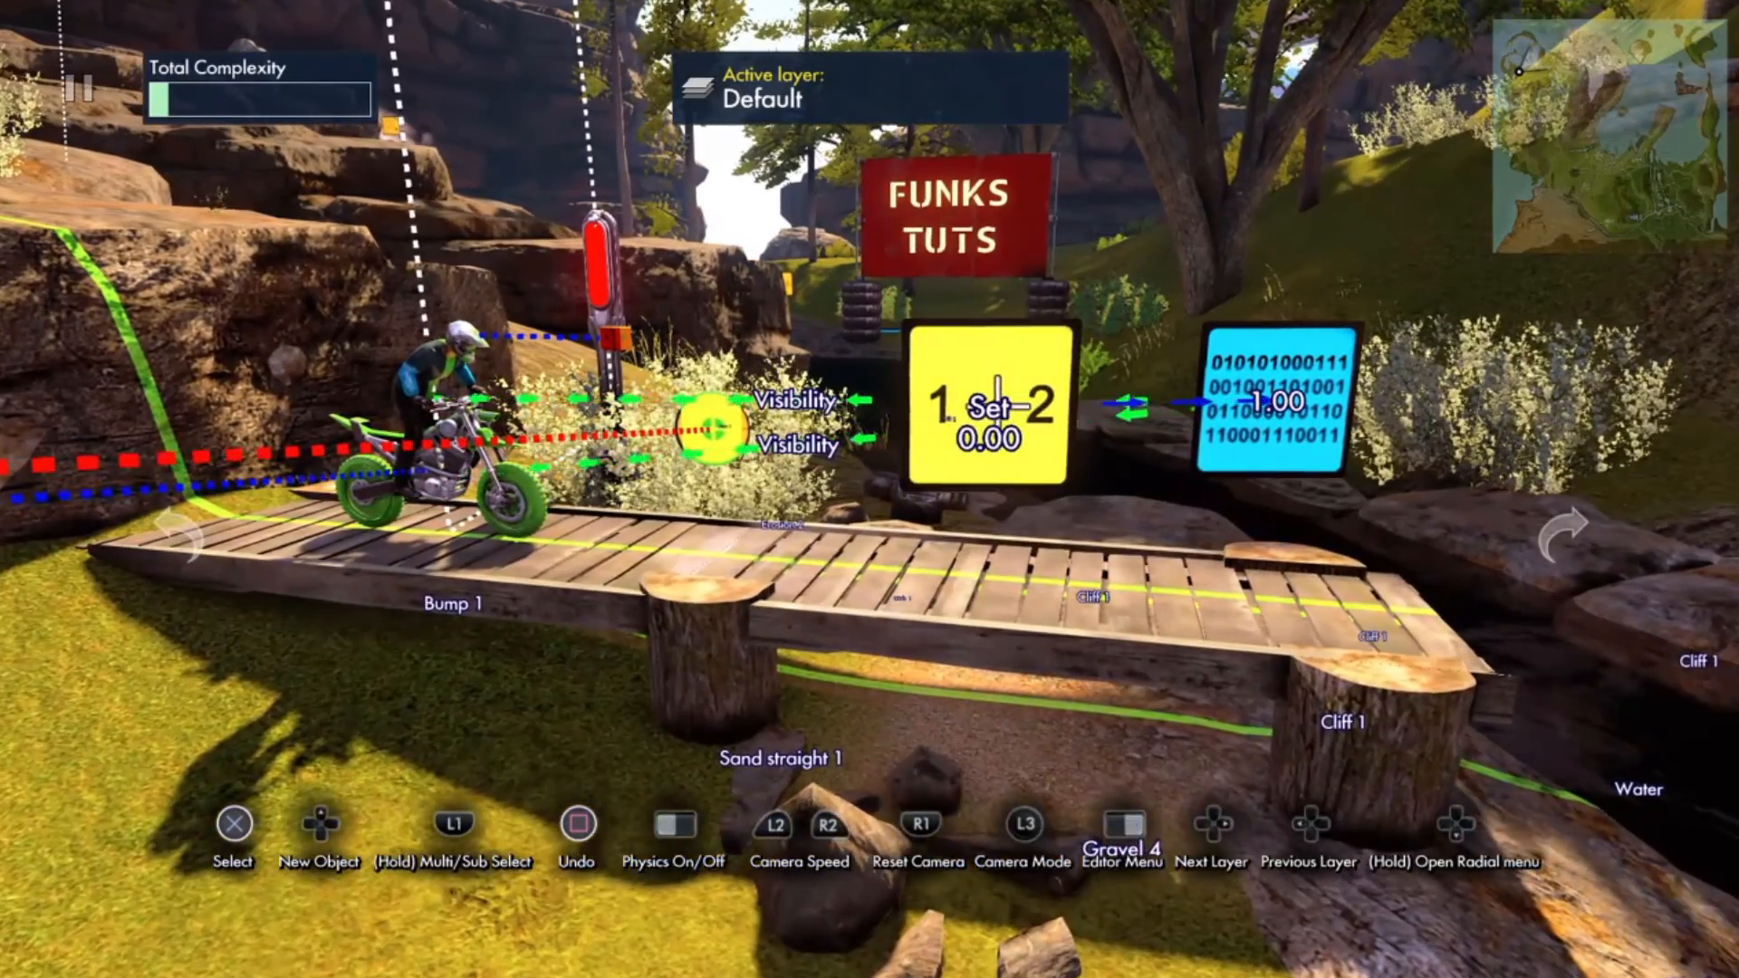
{"action": "left_click", "coordinate": [1007, 424]}
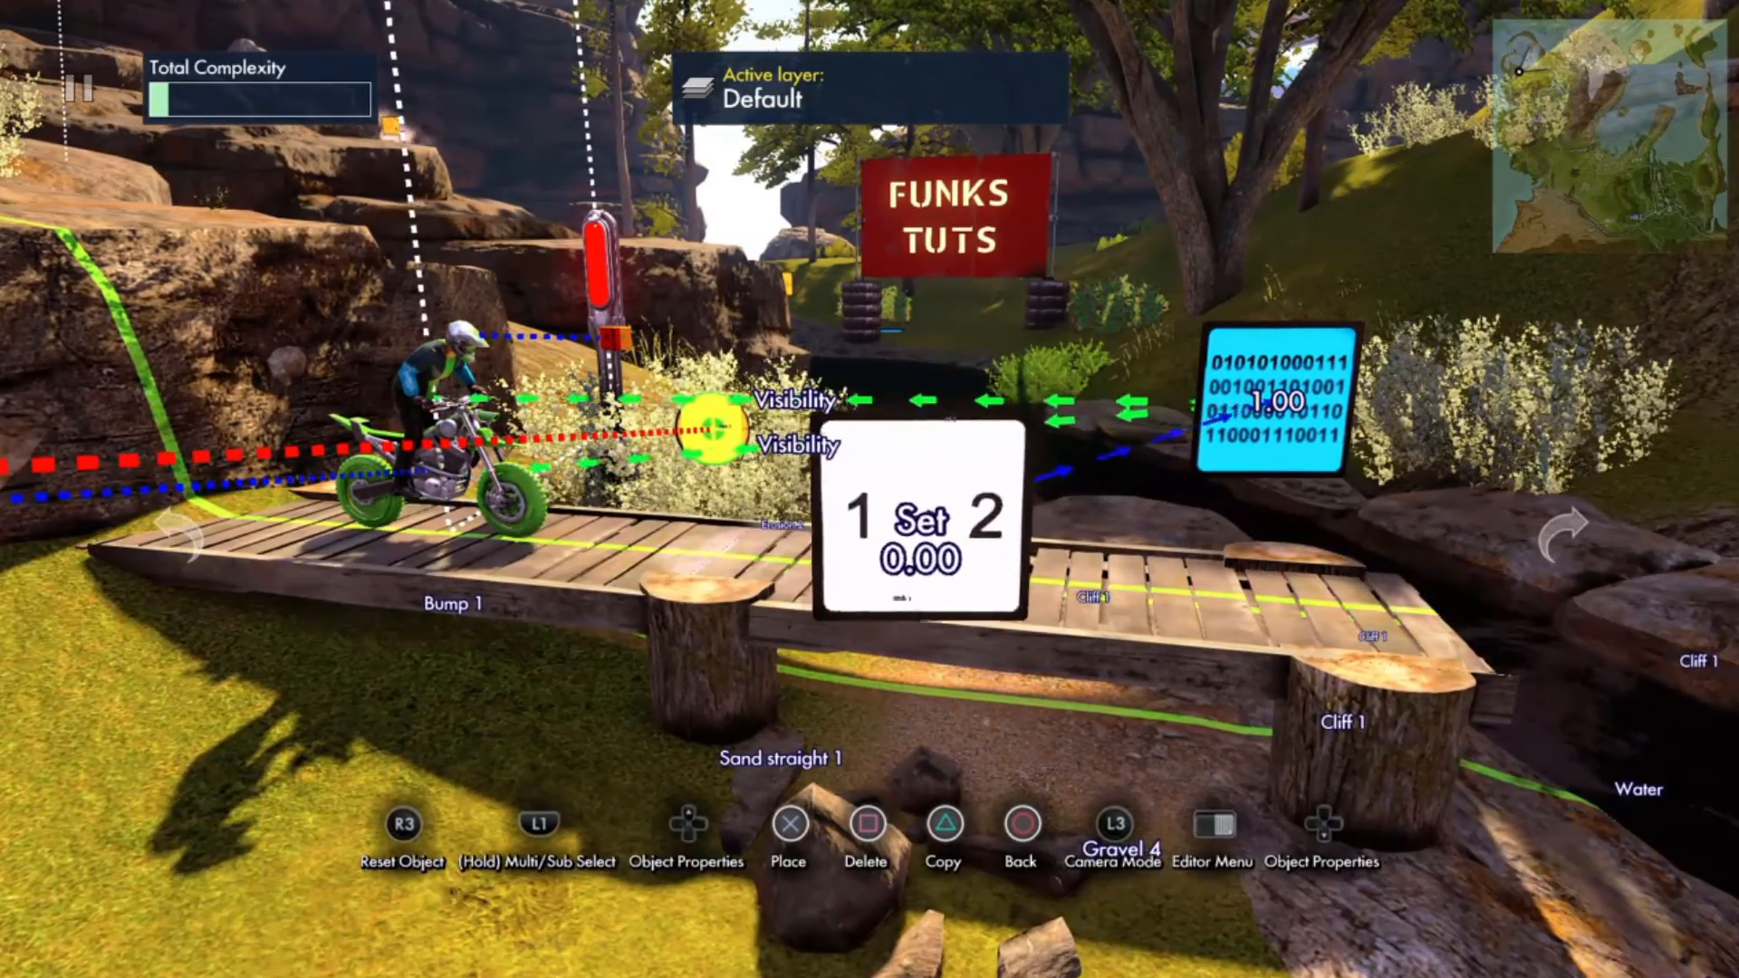
{"action": "left_click", "coordinate": [983, 424]}
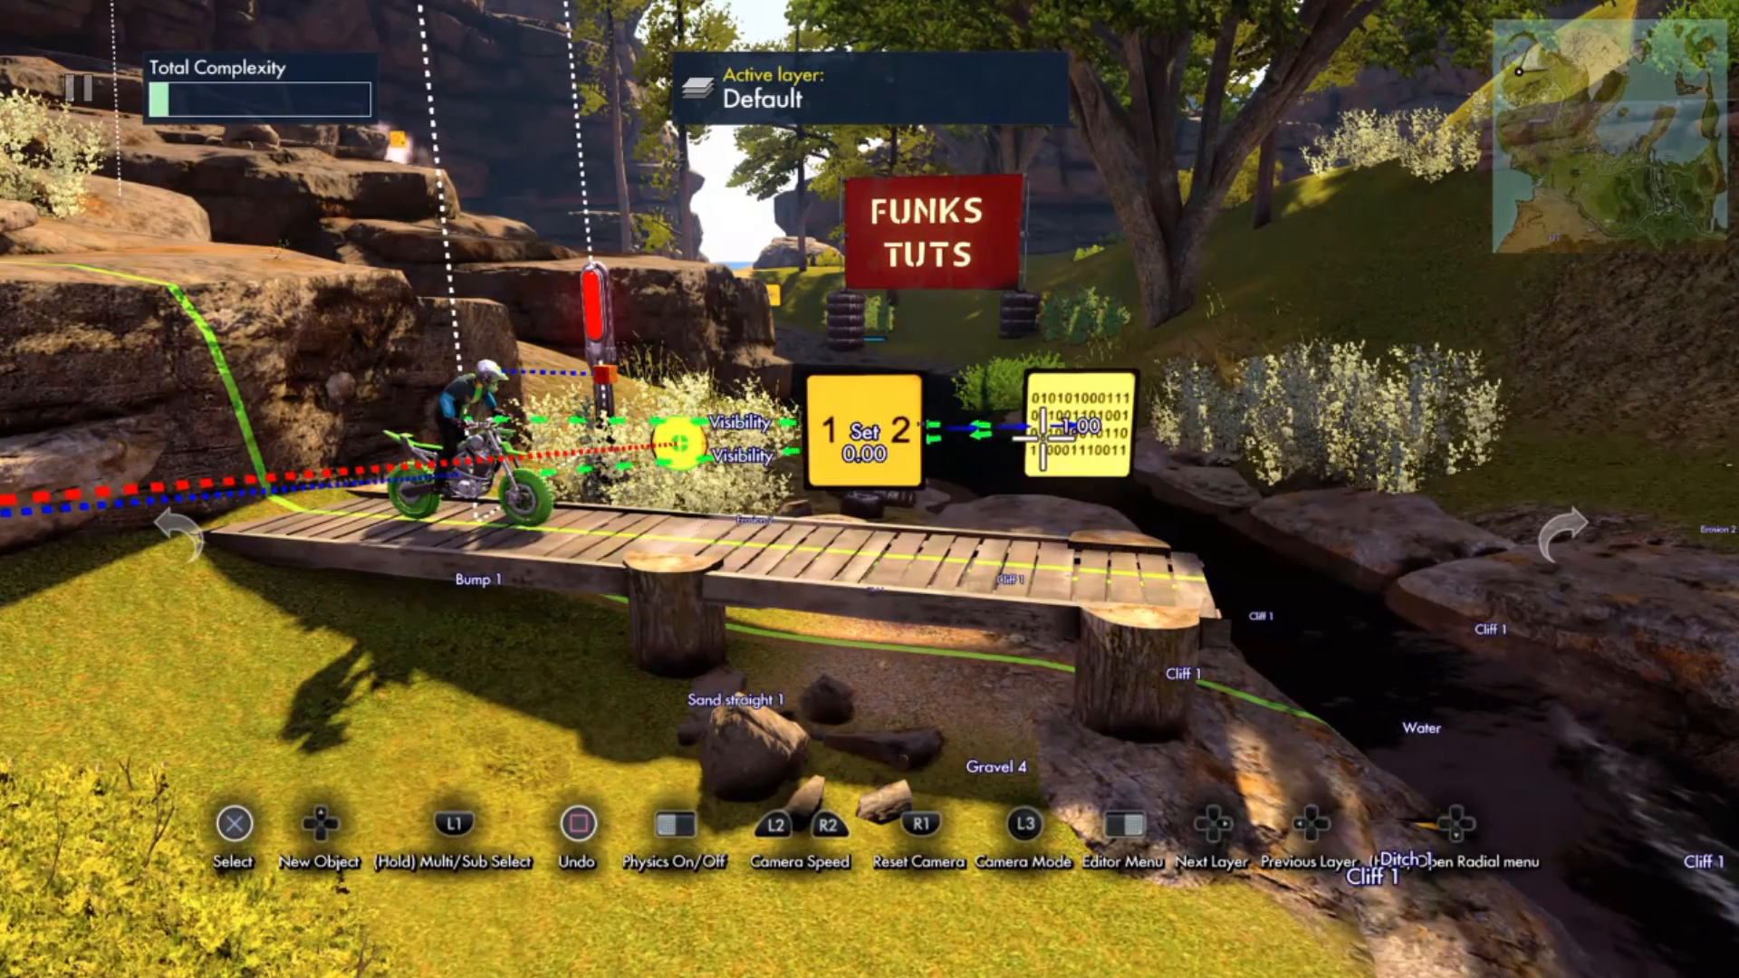
Step: Review which object is selected as the Set value event's target
{"action": "left_click", "coordinate": [937, 435]}
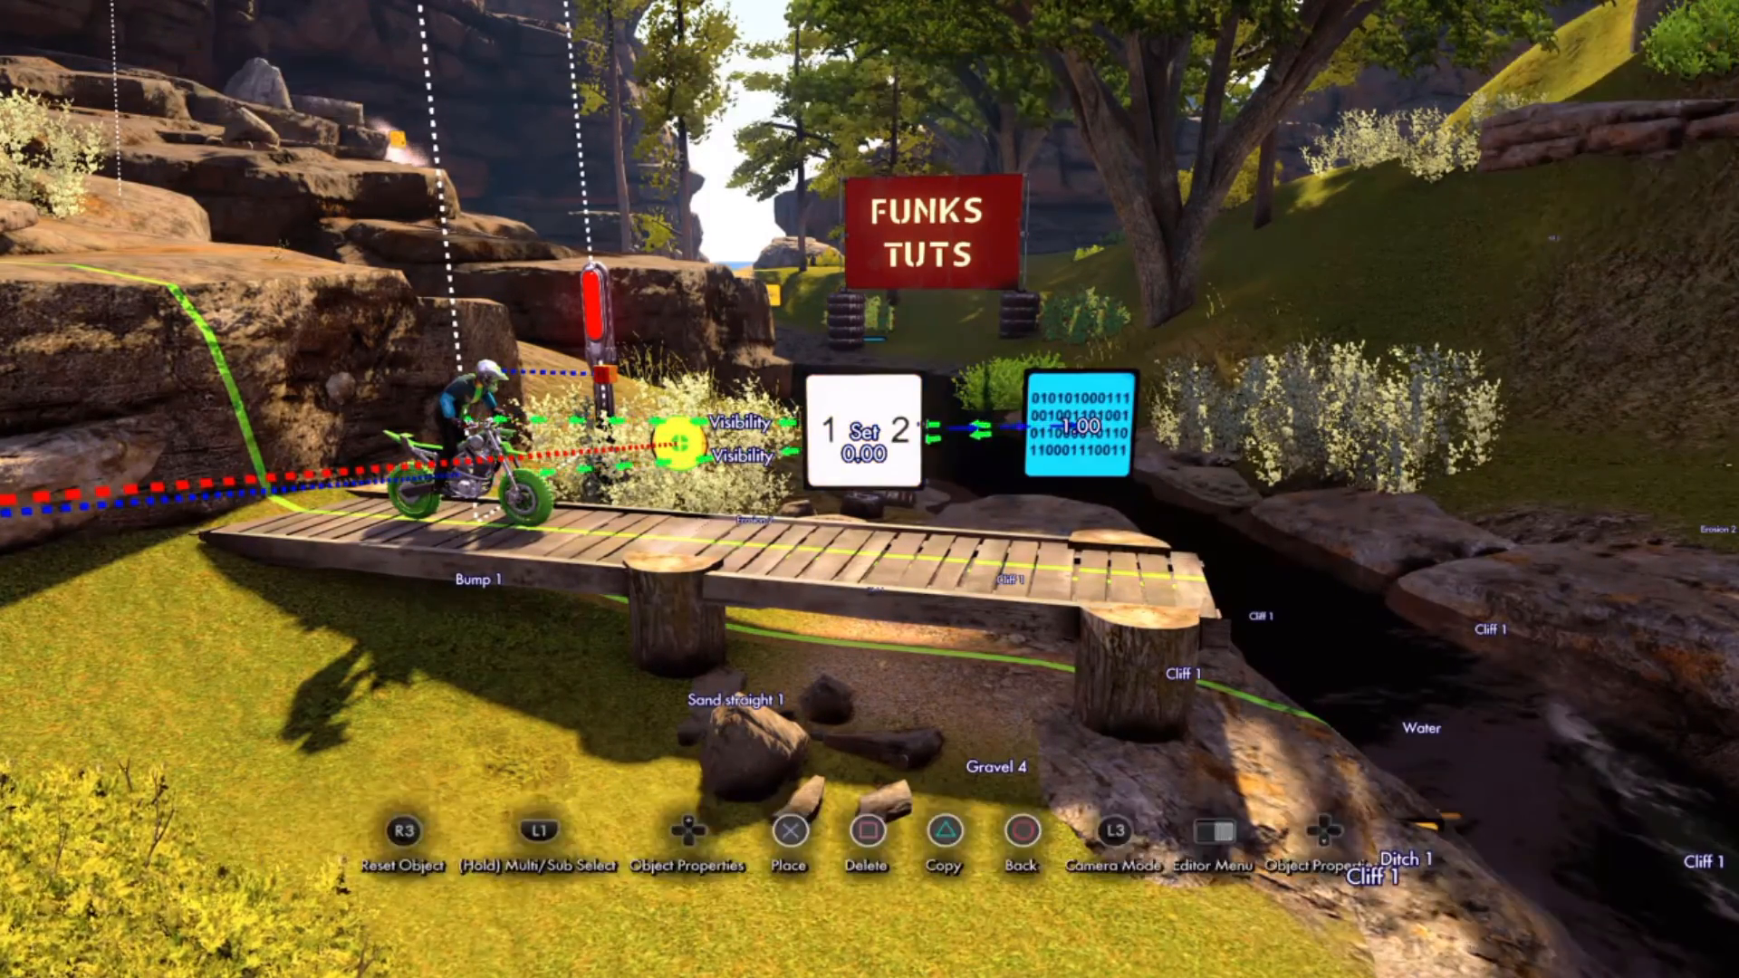
{"action": "key", "text": "Down"}
{"action": "key", "text": "Down"}
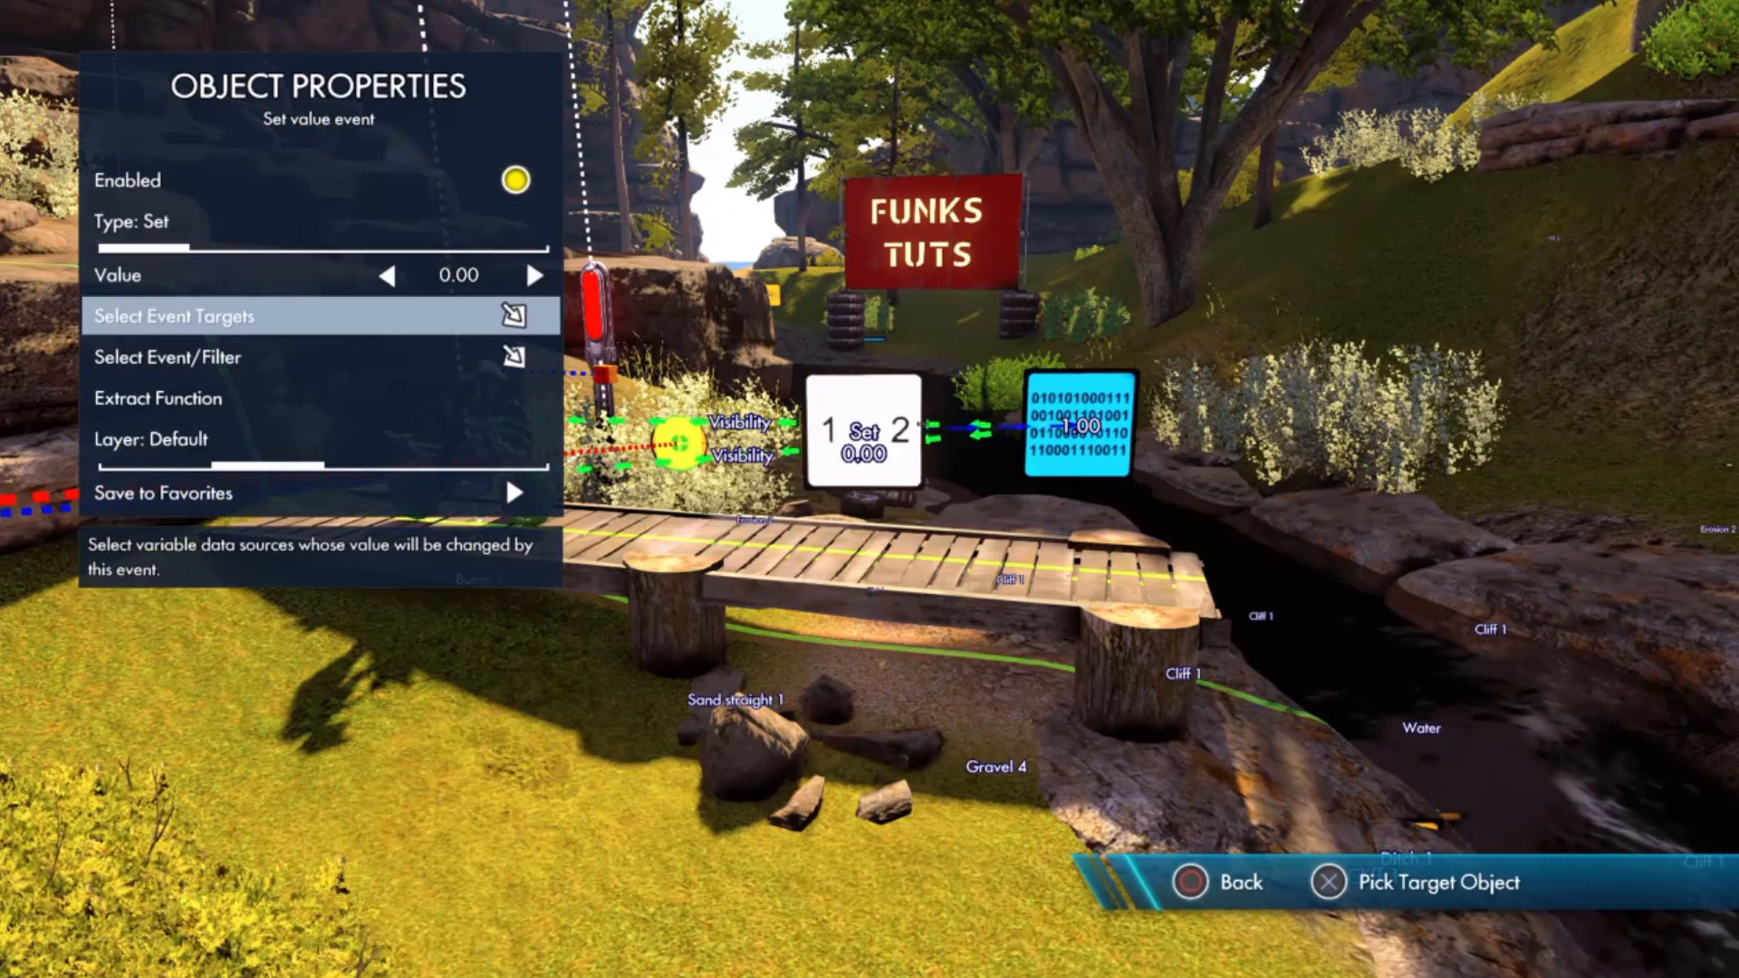
{"action": "key", "text": "Return"}
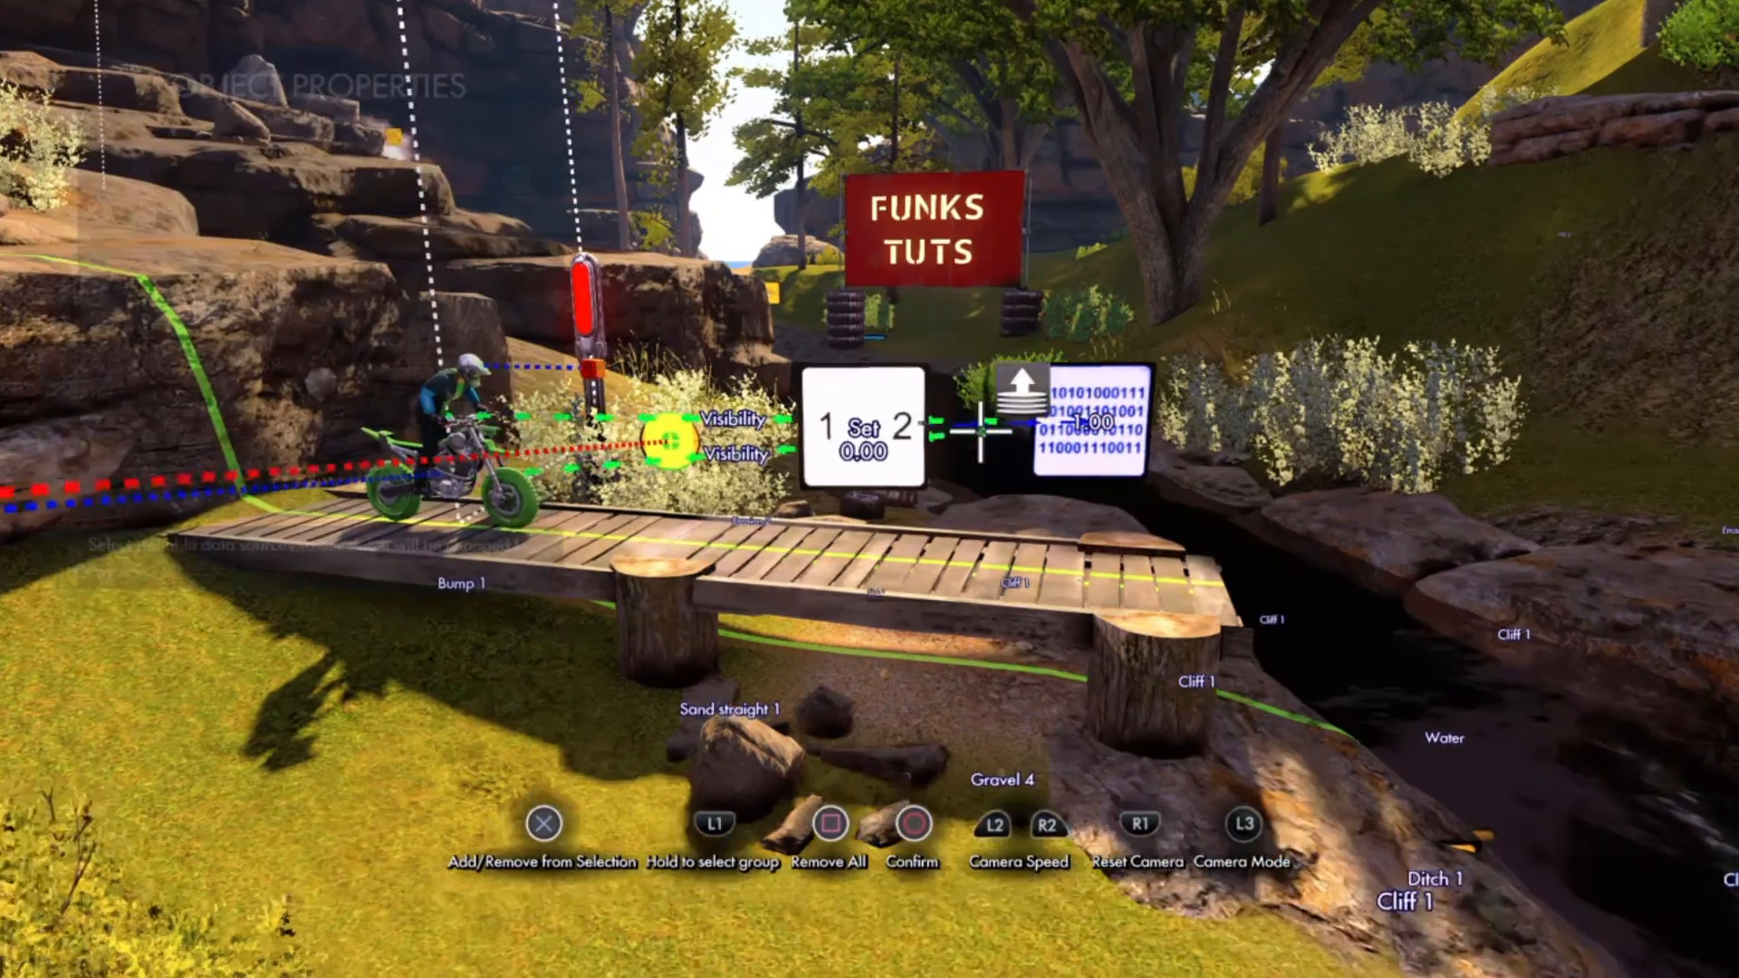
{"action": "key", "text": "Escape"}
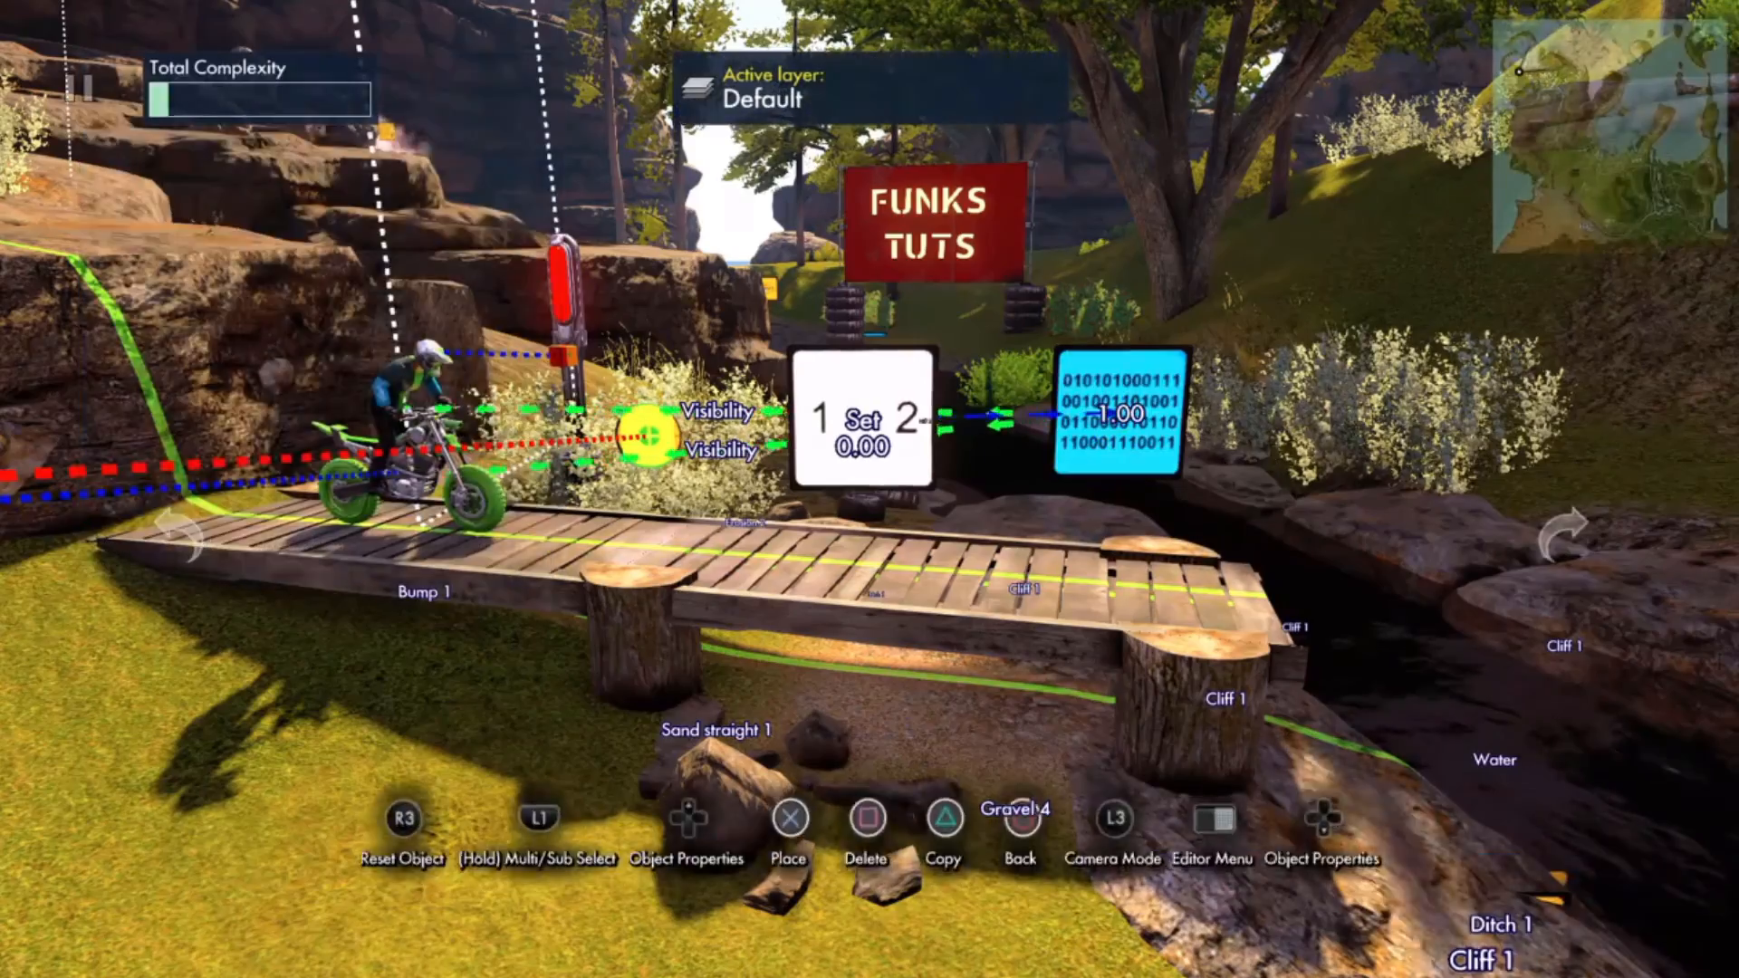
{"action": "key", "text": "Escape"}
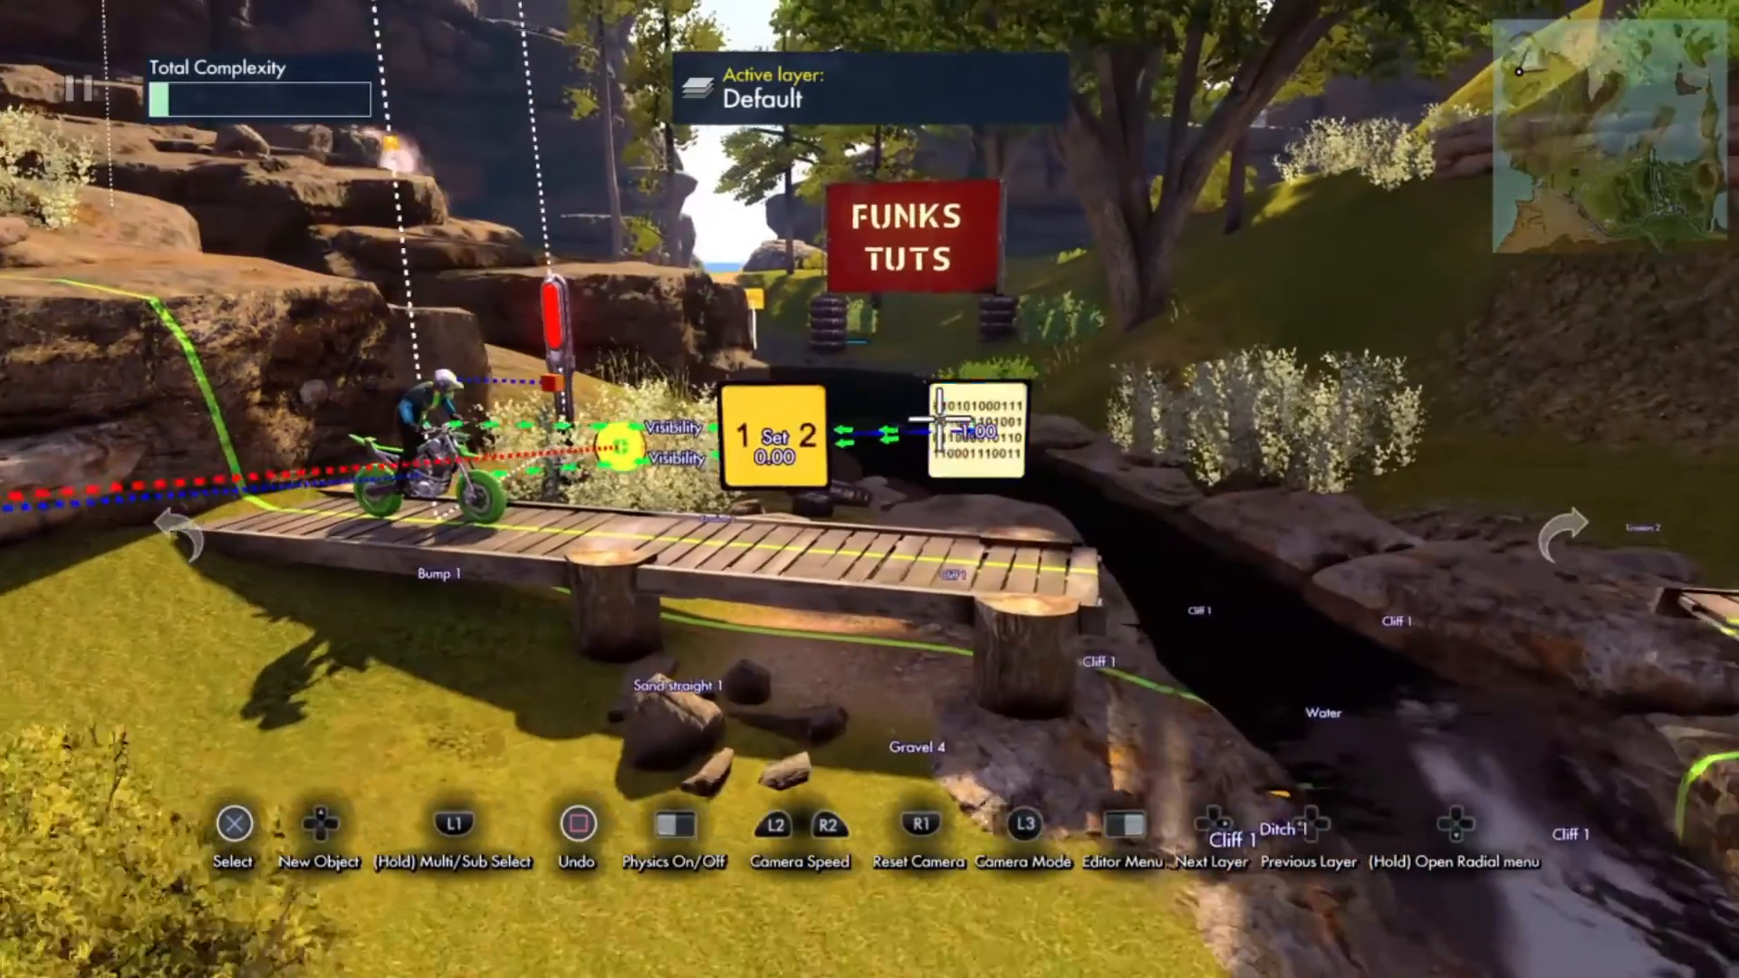
Step: Raise the Set value event and the Variable data source higher above the bridge
{"action": "key", "text": "Return"}
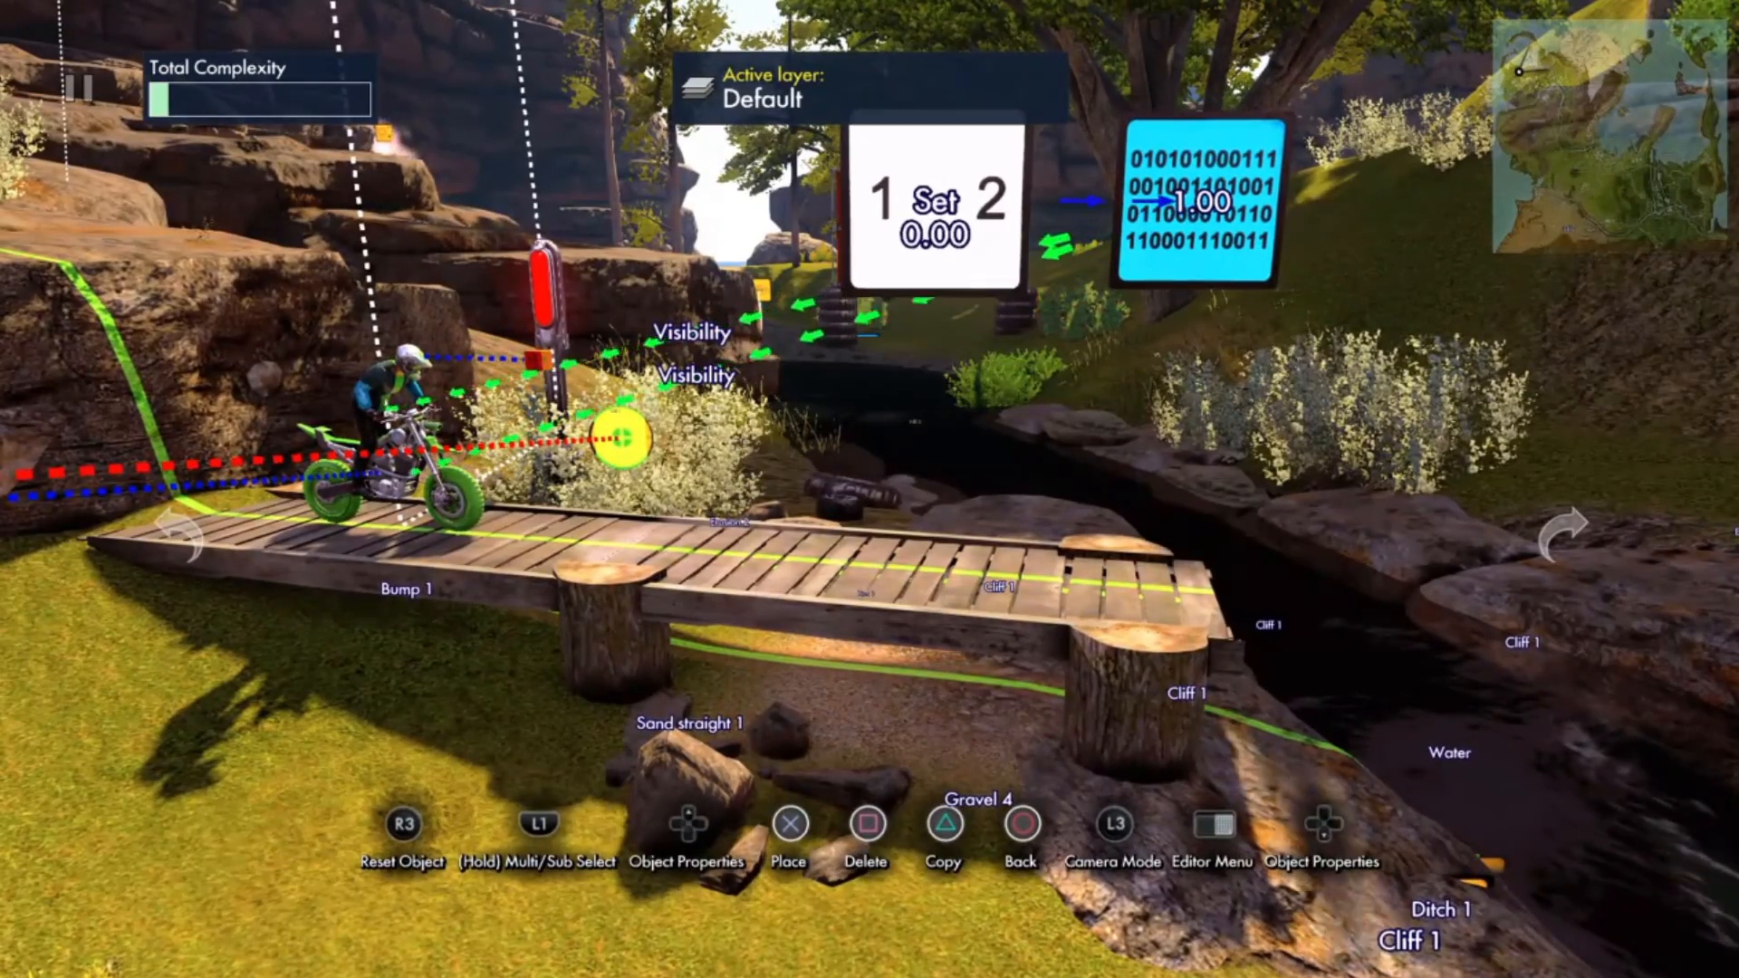
{"action": "key", "text": "Return"}
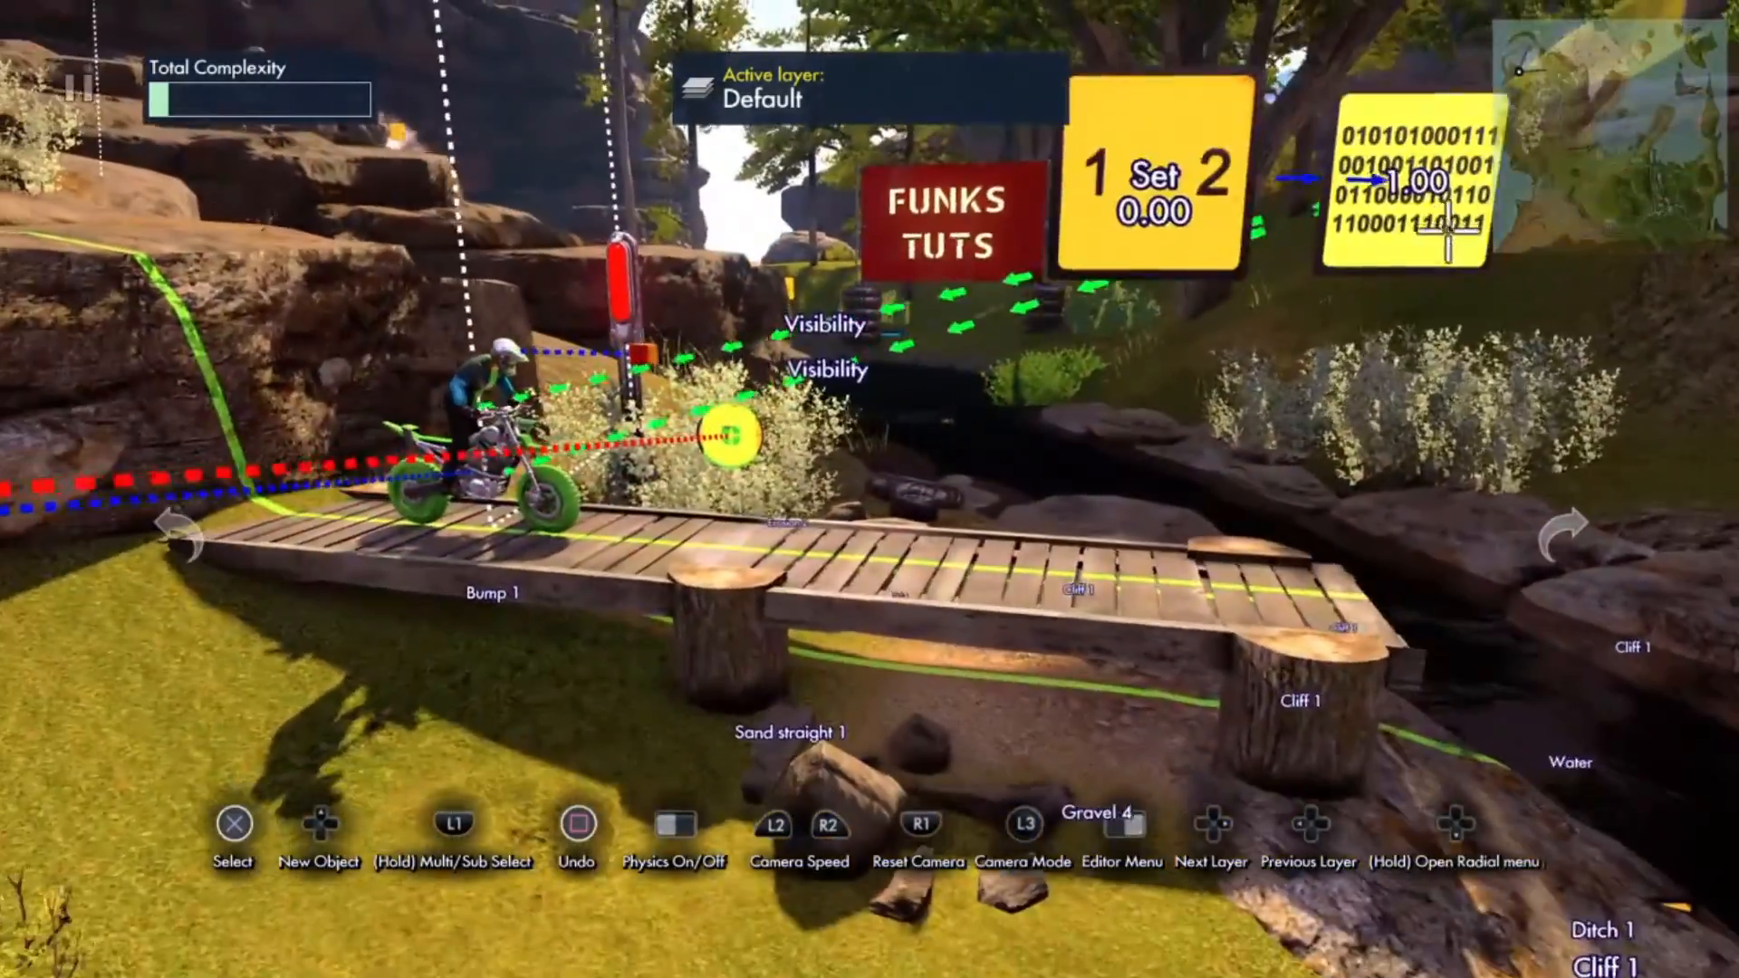
Step: Try lowering the Variable data source's value to 0.00 to preview hiding the rider and bike
{"action": "left_click", "coordinate": [1422, 199]}
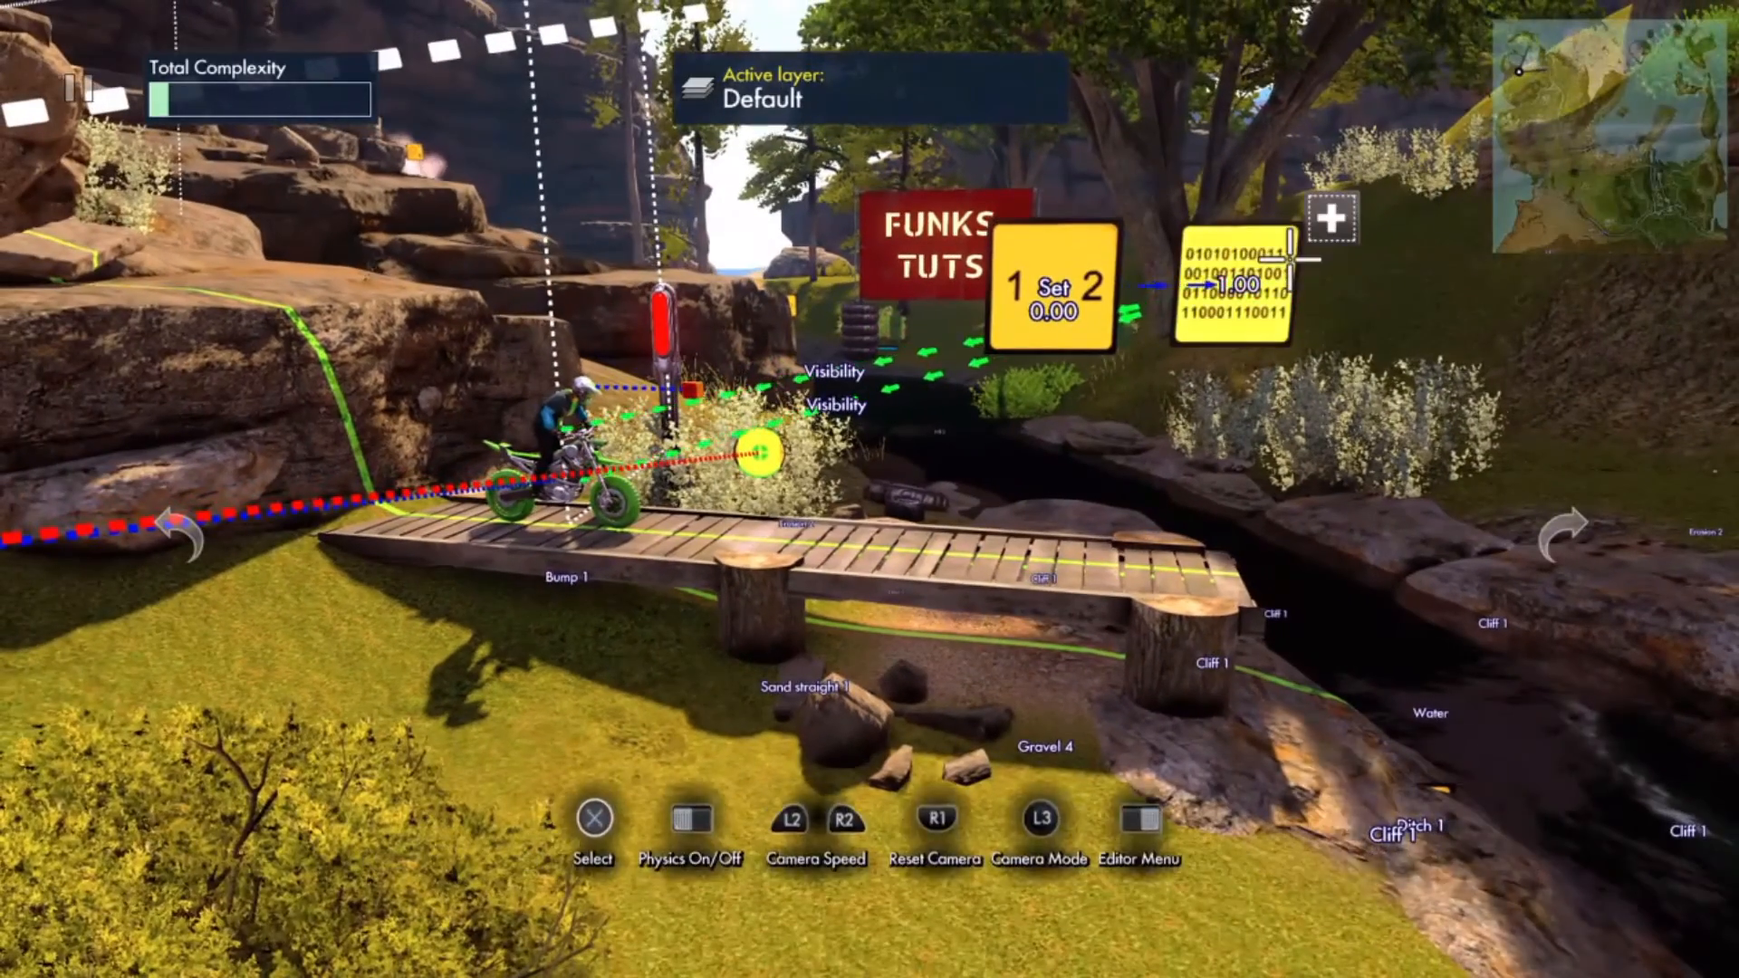
{"action": "left_click", "coordinate": [1239, 282]}
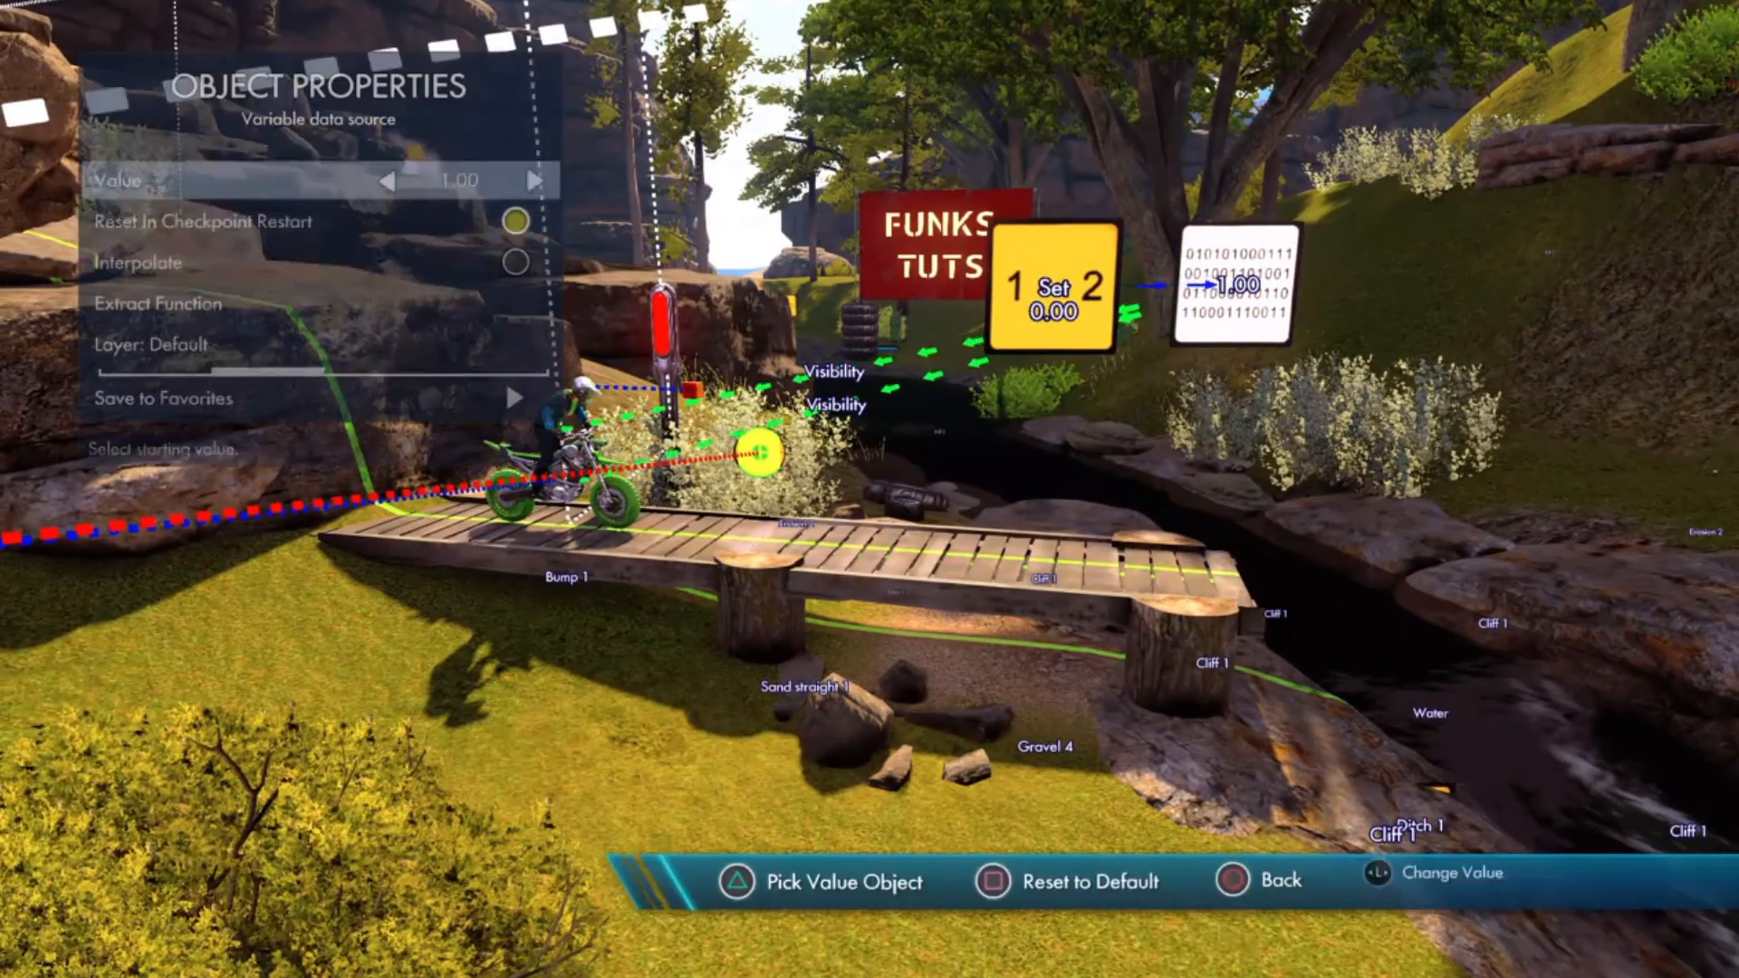
{"action": "key", "text": "Down"}
{"action": "key", "text": "Up"}
{"action": "key", "text": "Left"}
{"action": "key", "text": "Left"}
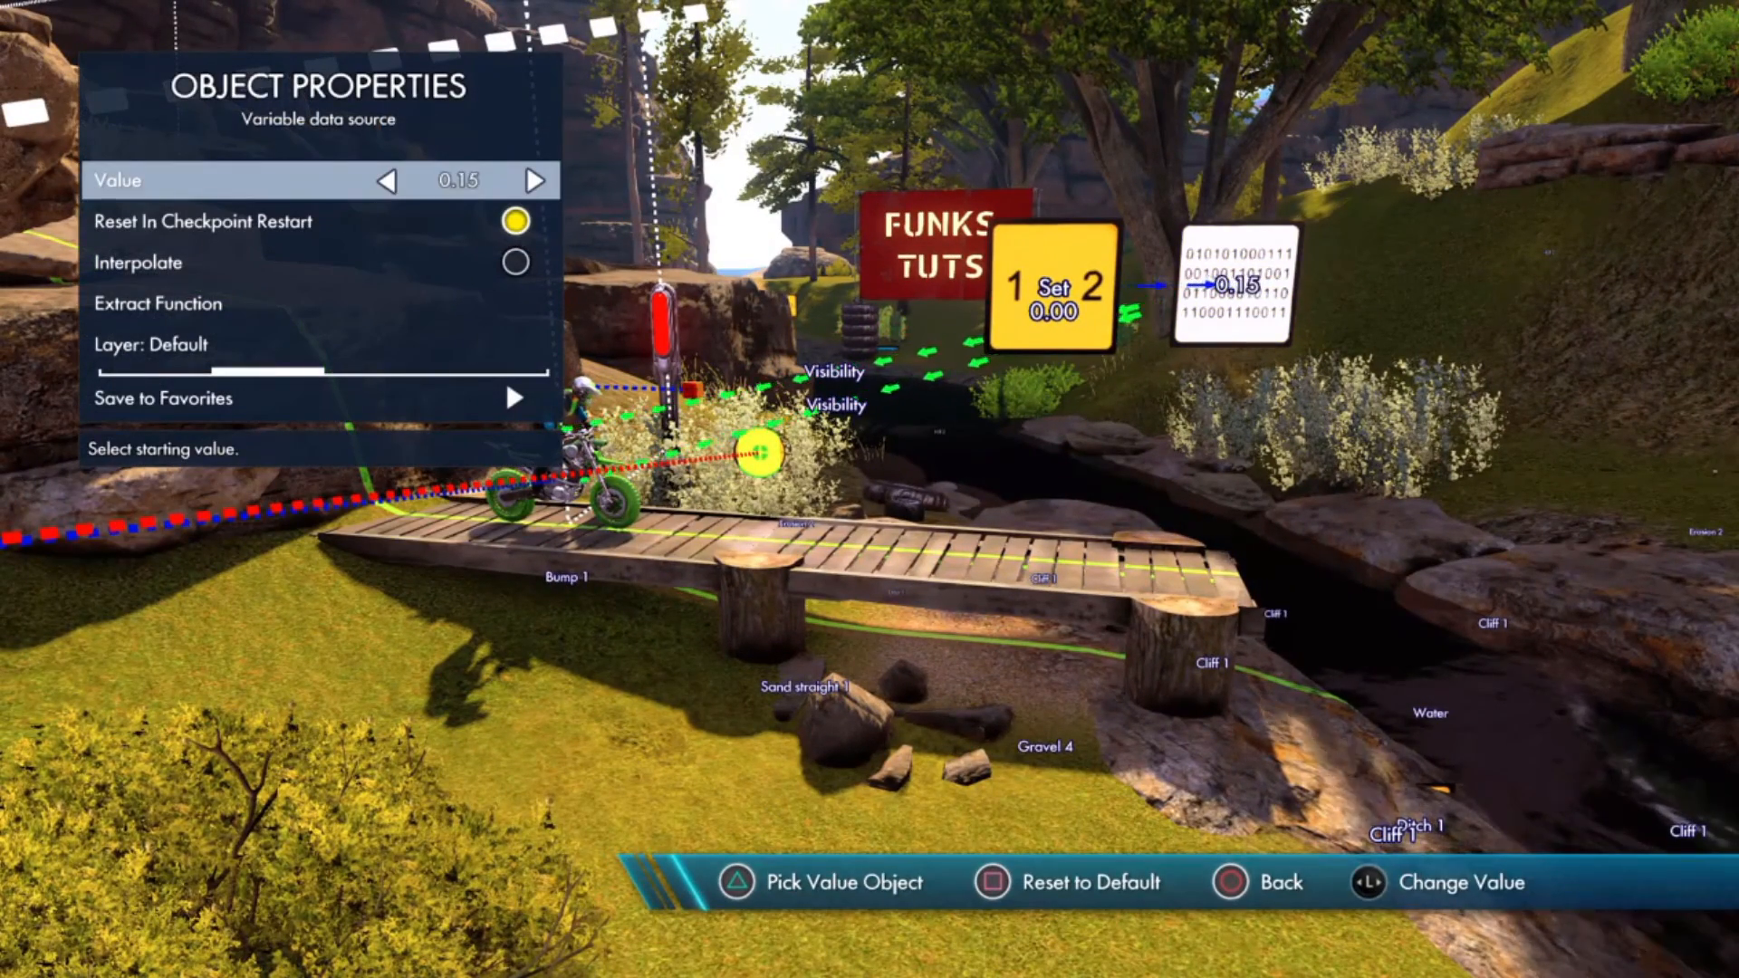
{"action": "key", "text": "Right"}
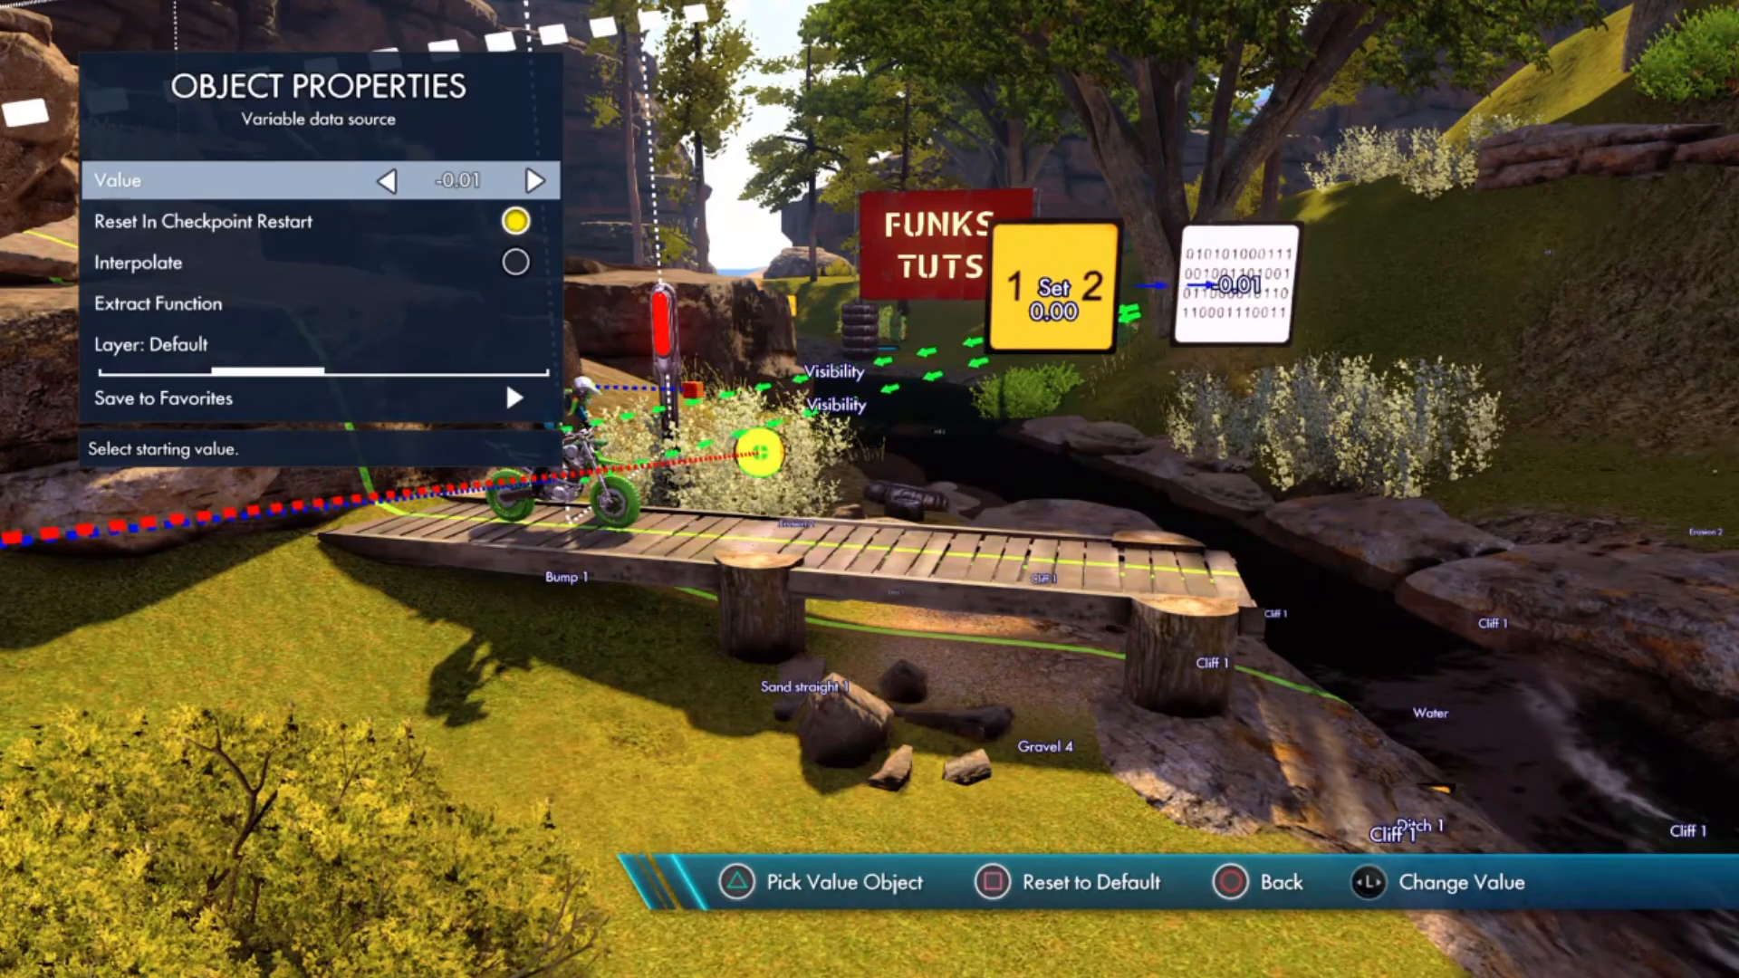
{"action": "key", "text": "Right"}
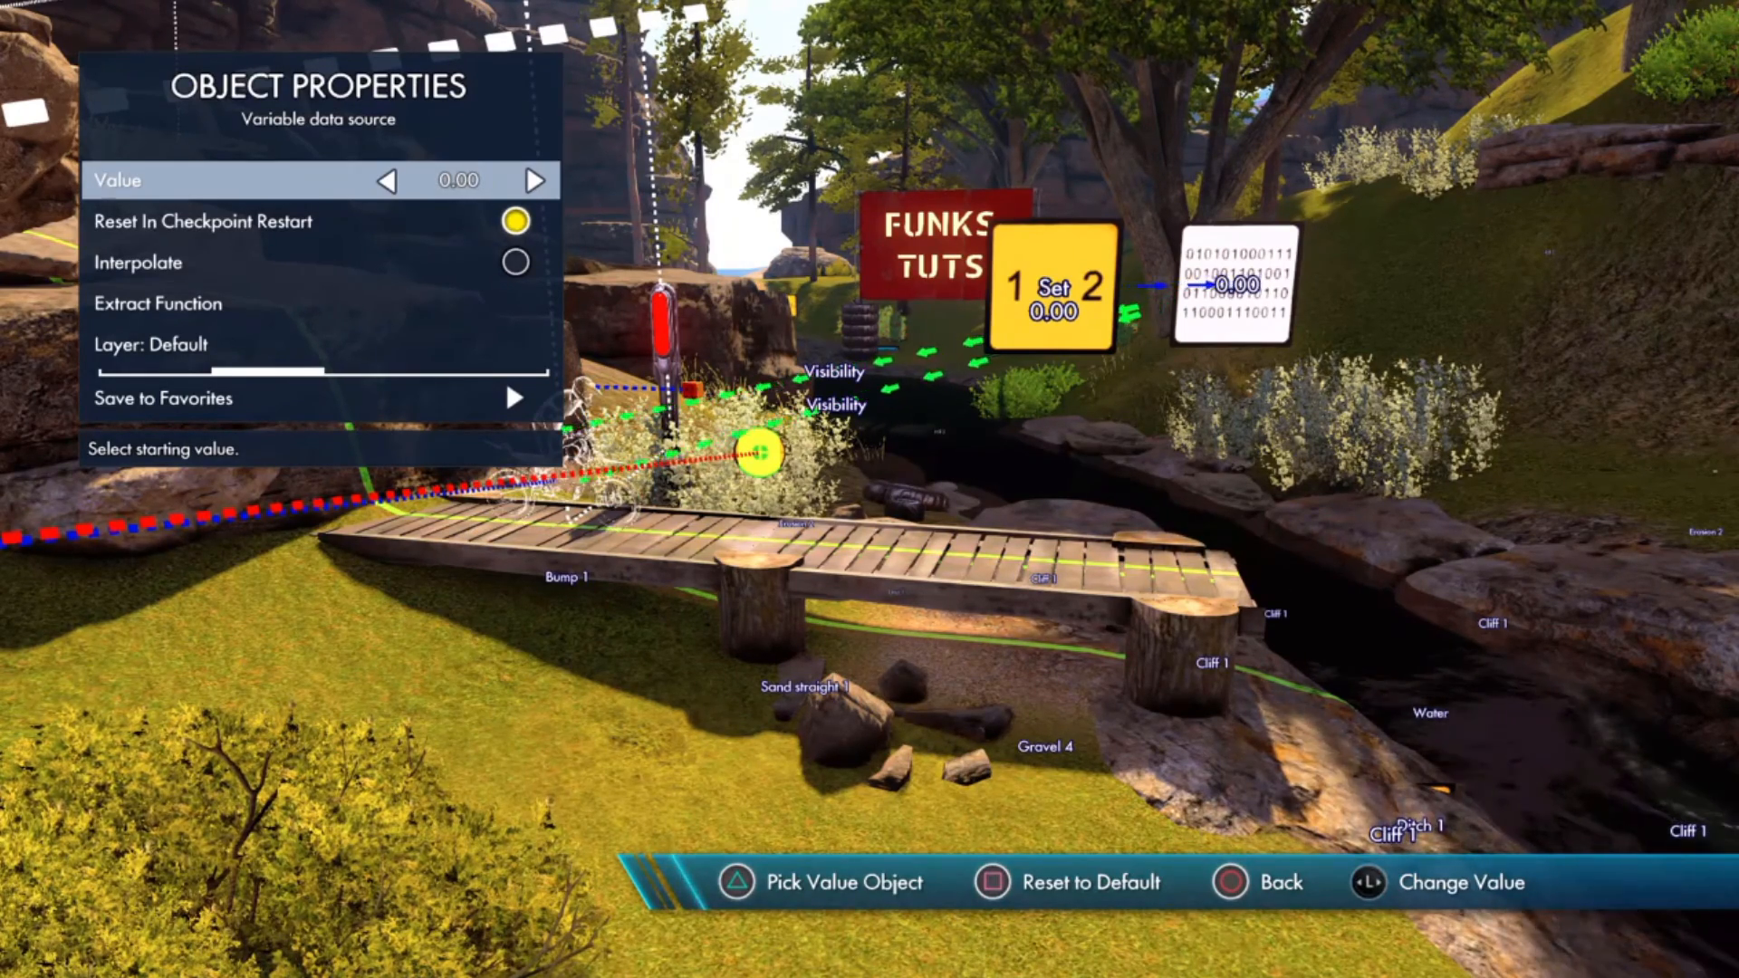
Step: Restore the Variable data source's value to 1.00 and leave its properties
{"action": "key", "text": "Right"}
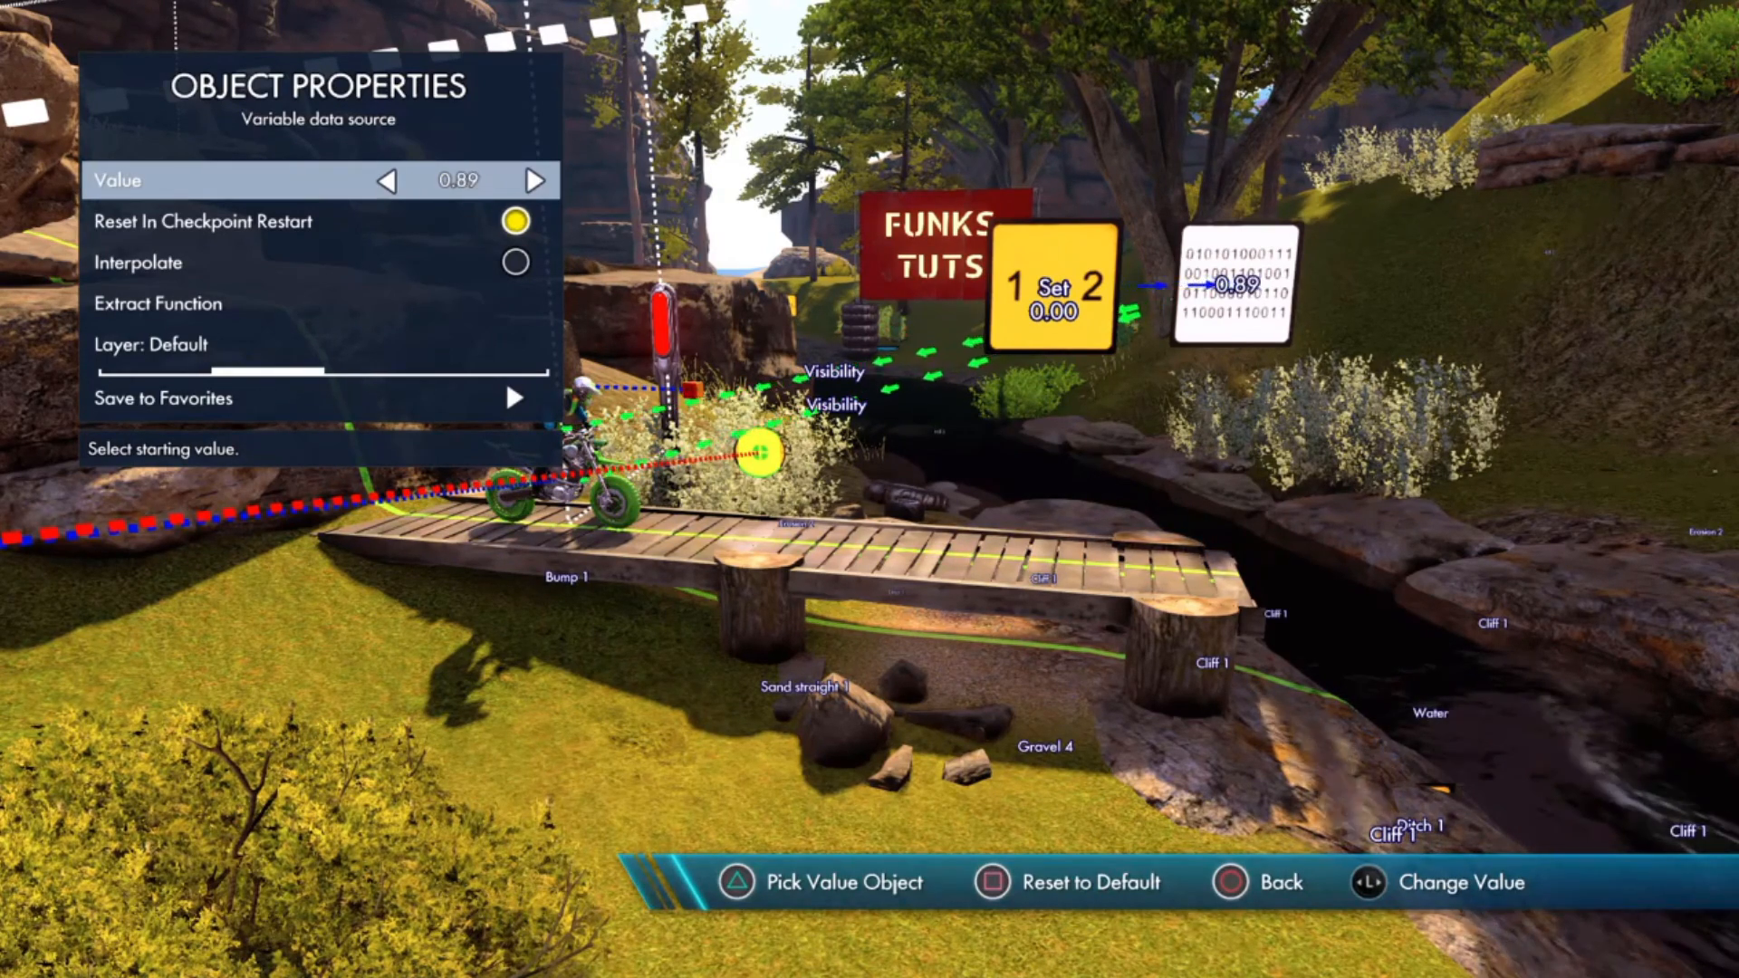
{"action": "key", "text": "Left"}
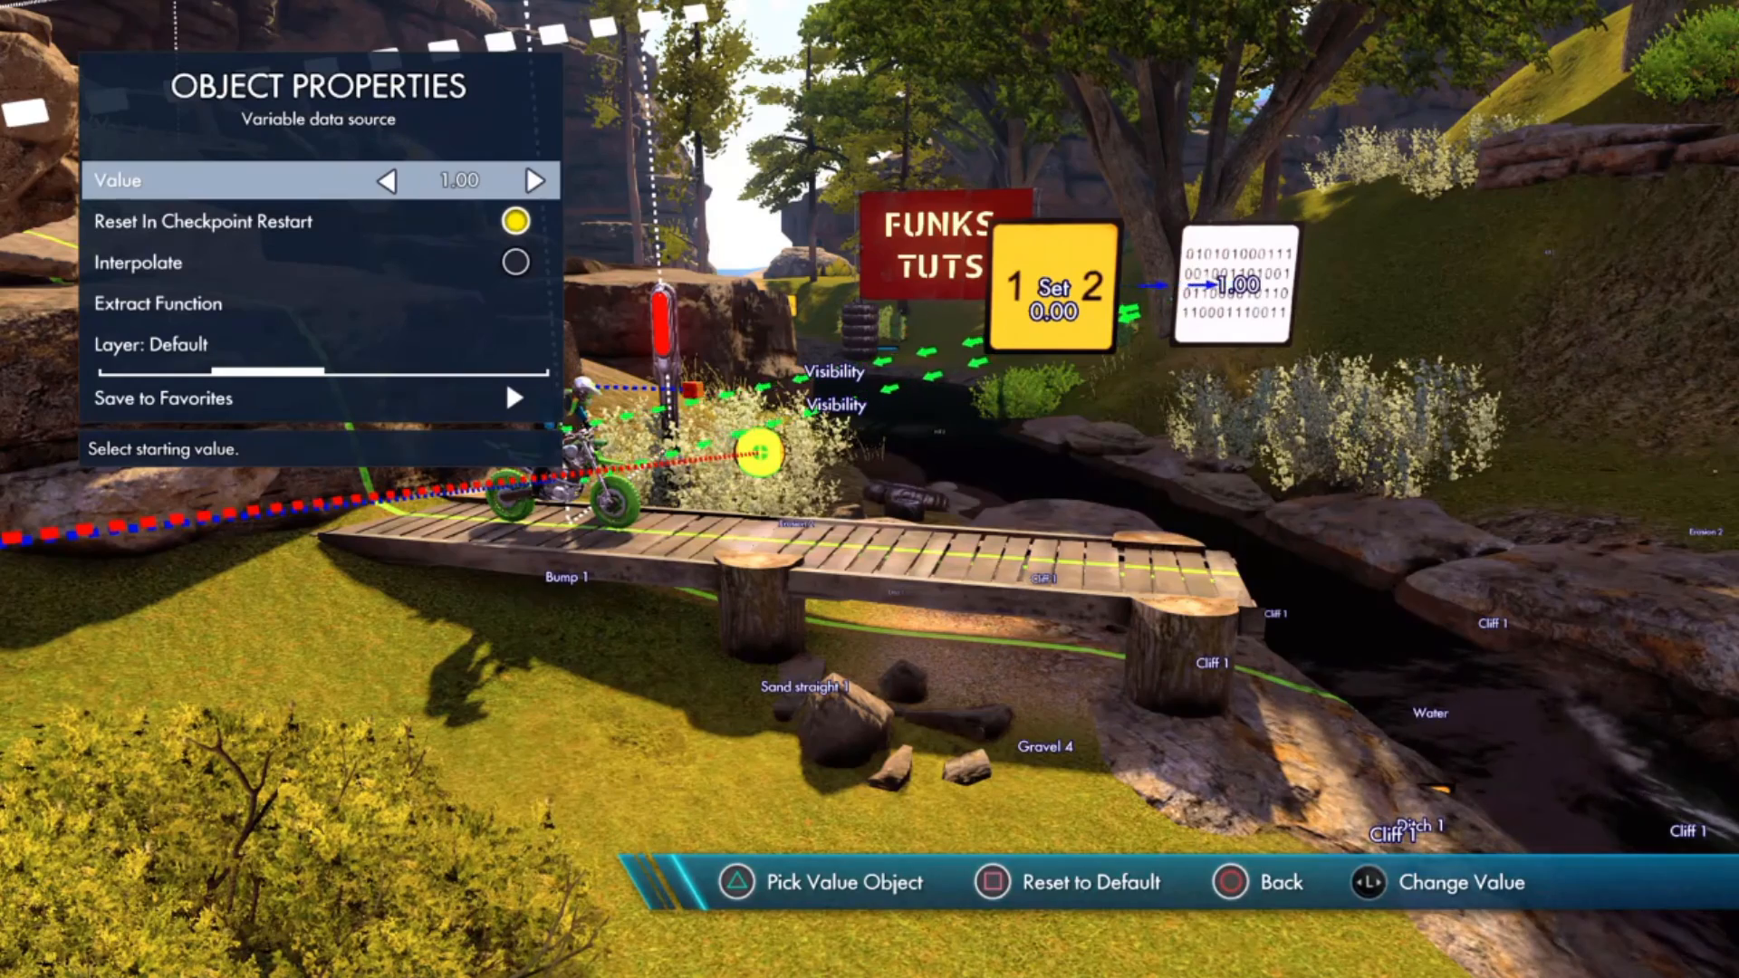
{"action": "key", "text": "Escape"}
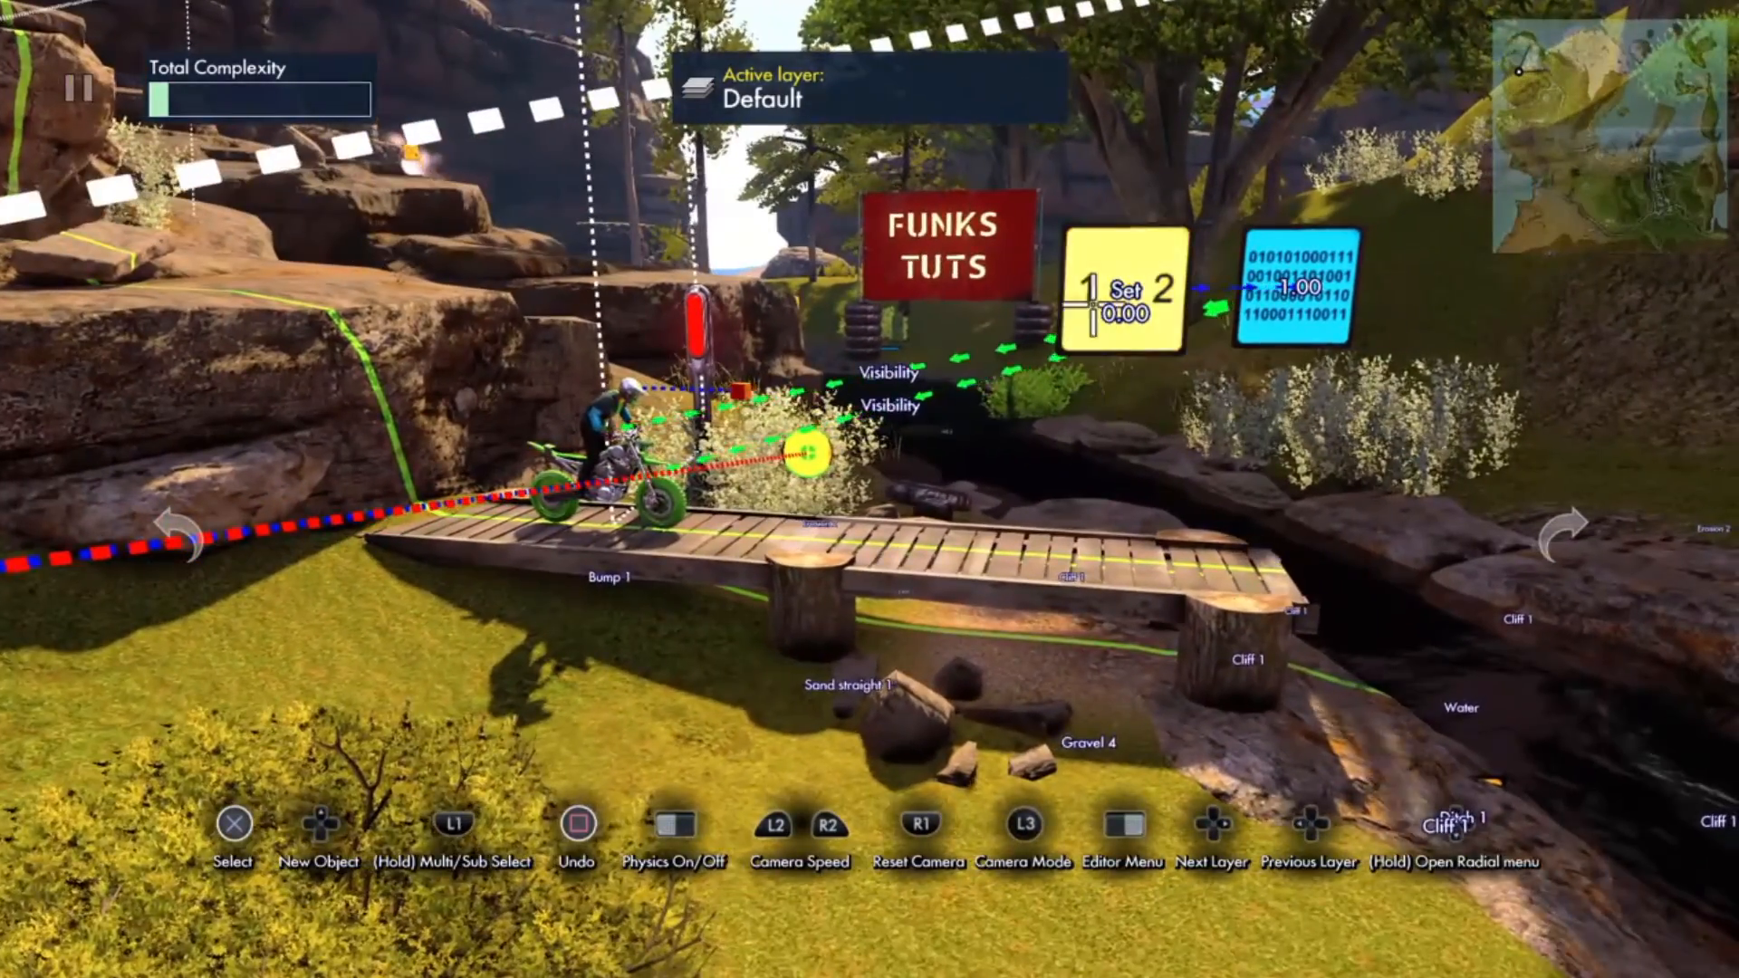
Step: Raise the Set value event and the Variable data source to a higher position above the bridge
{"action": "left_click", "coordinate": [1093, 306]}
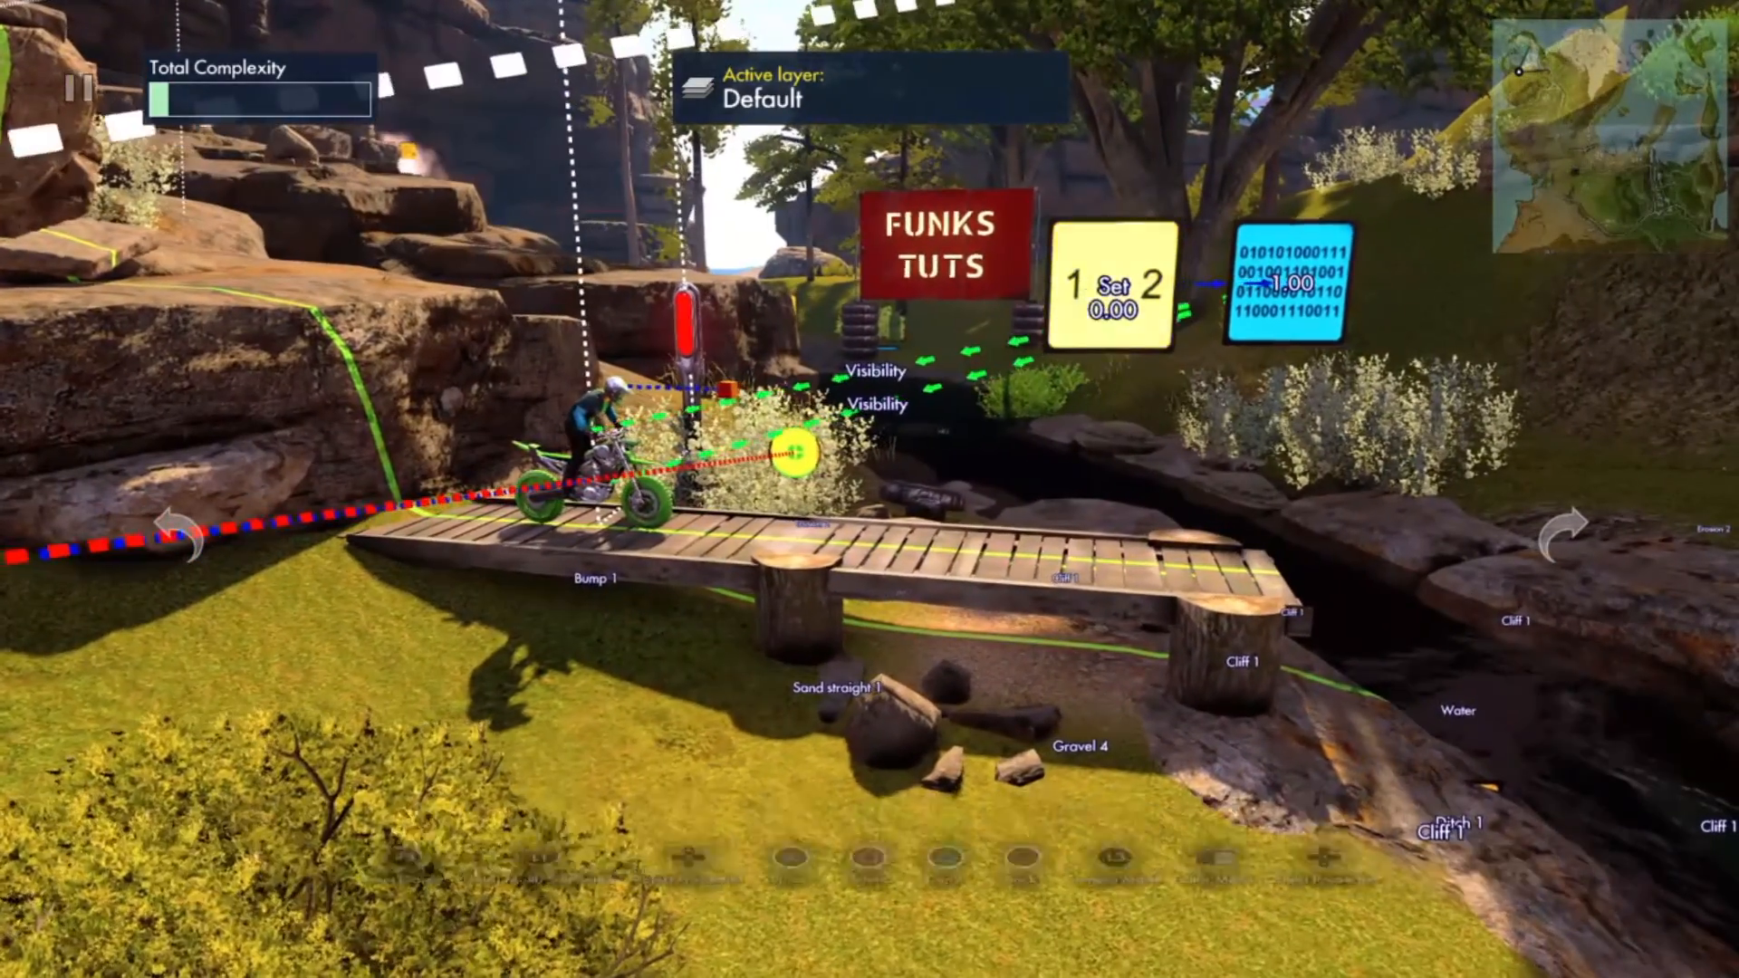
{"action": "left_click", "coordinate": [1102, 202]}
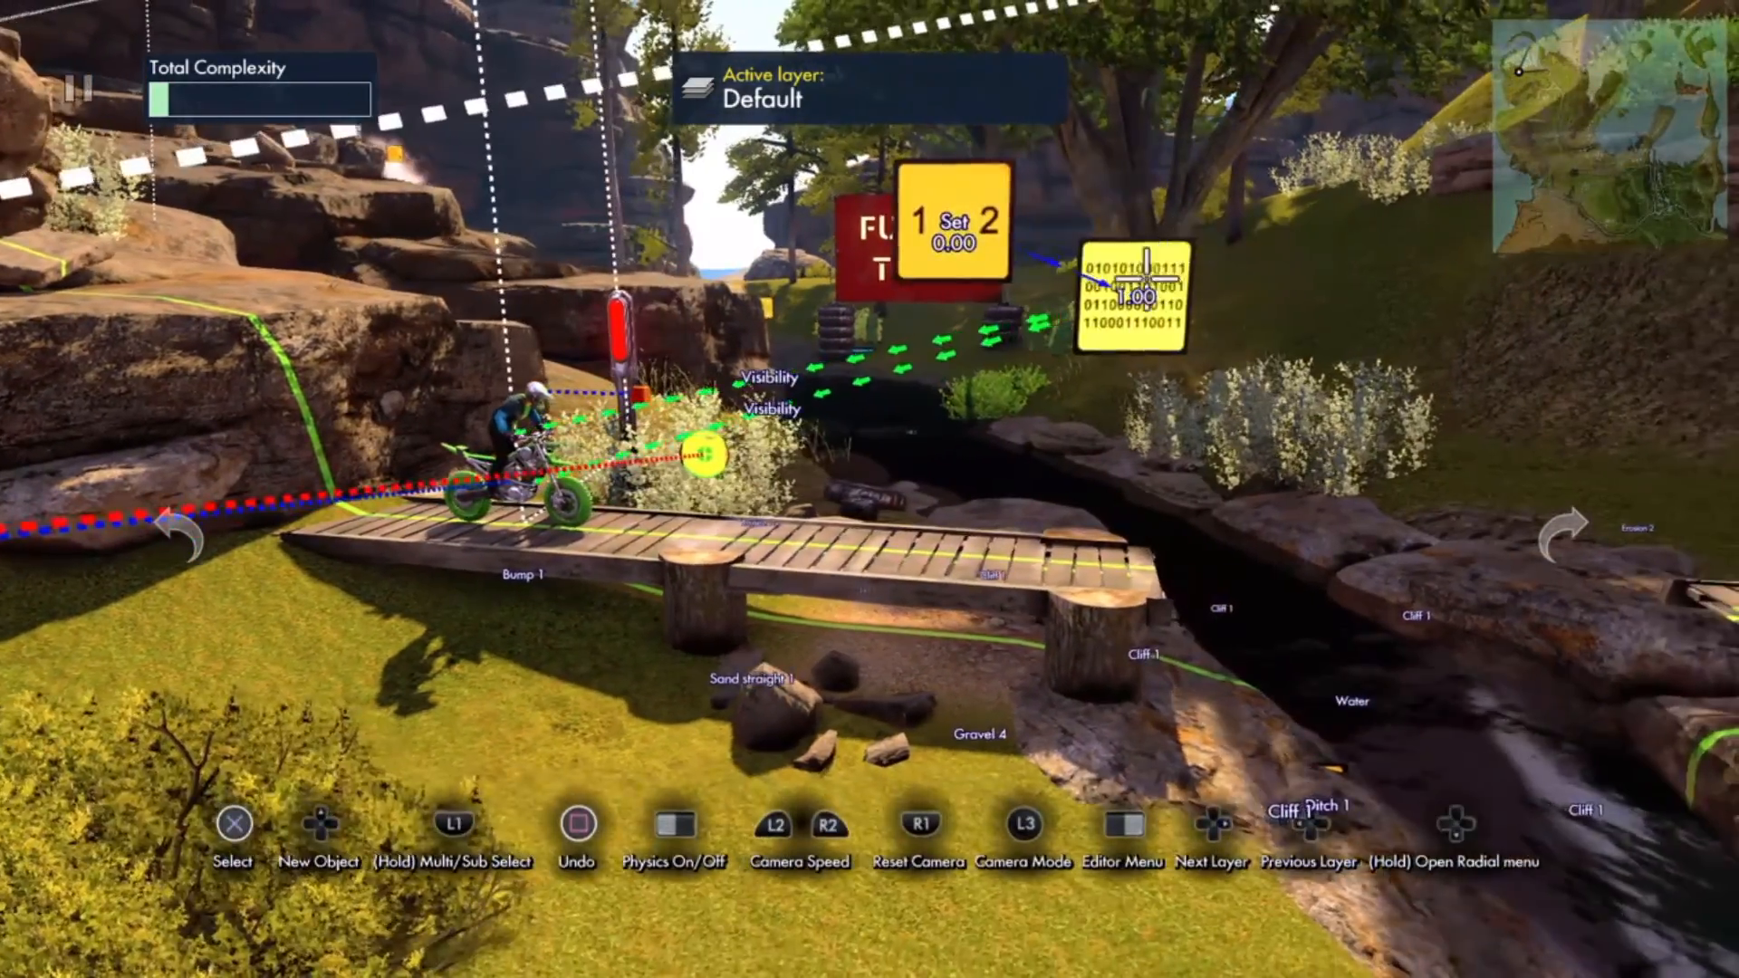
{"action": "left_click", "coordinate": [1134, 283]}
Step: Insert an Area trigger and place it on the bridge ahead of the bike
{"action": "key", "text": "Up"}
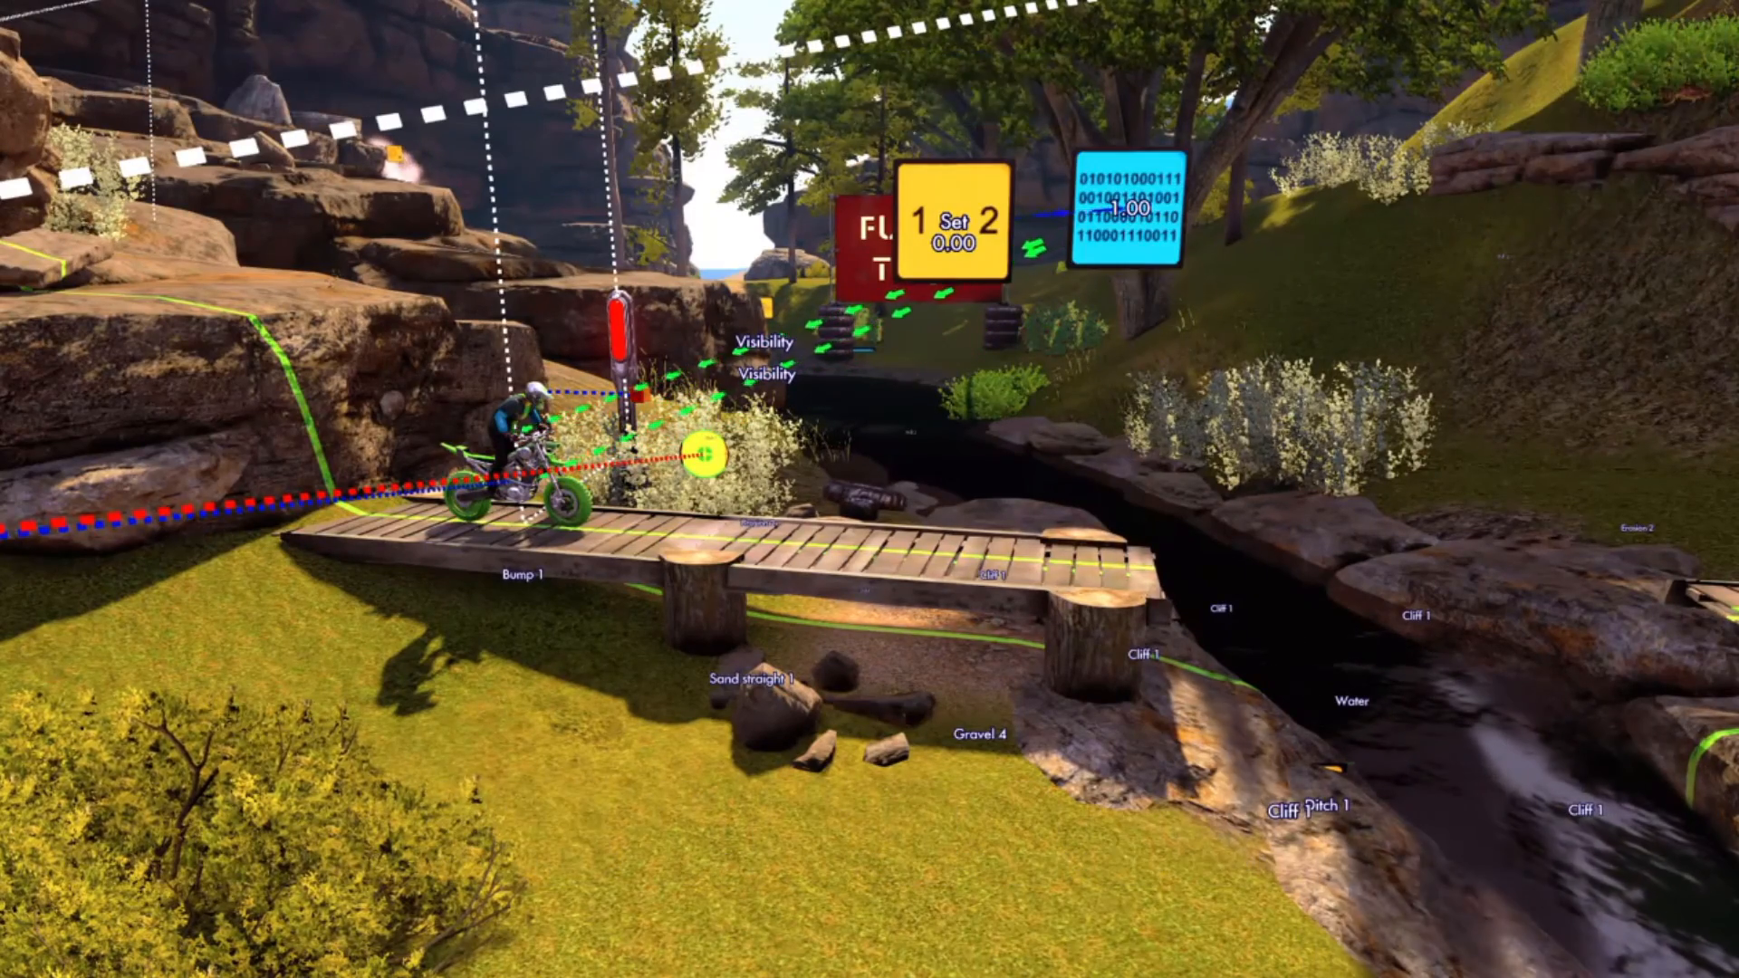
{"action": "key", "text": "Left"}
{"action": "key", "text": "Left"}
{"action": "key", "text": "Left"}
{"action": "key", "text": "Left"}
{"action": "key", "text": "Return"}
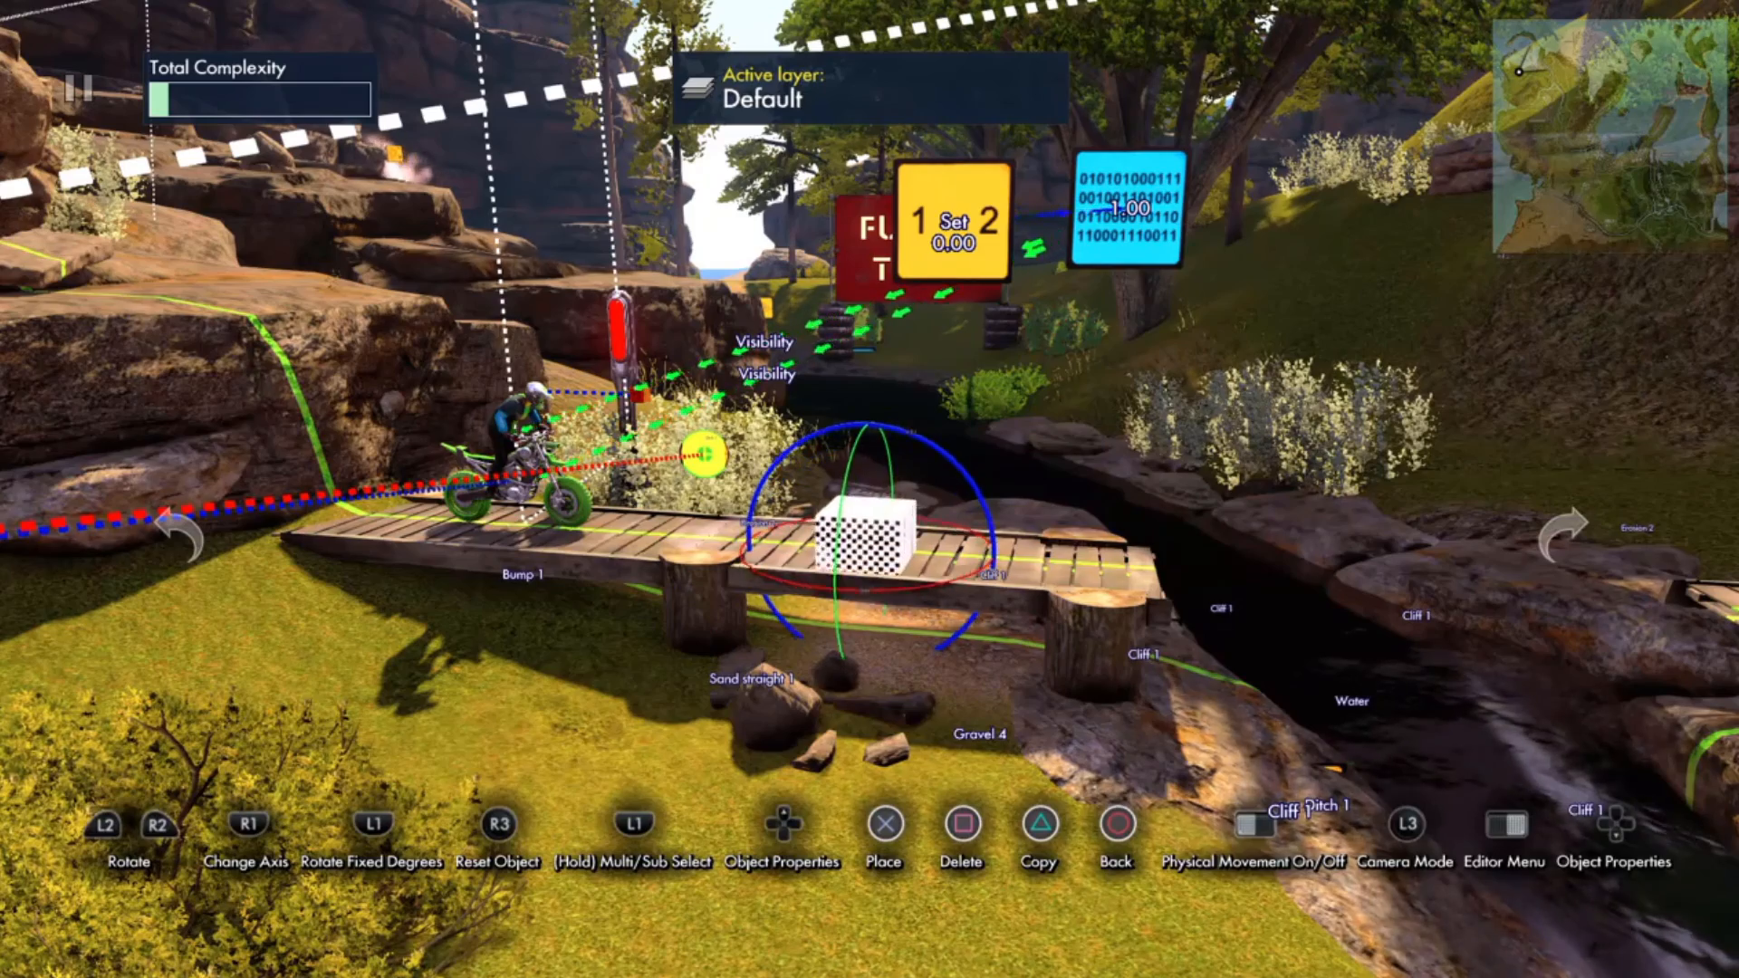
{"action": "key", "text": "Return"}
{"action": "key", "text": "Return"}
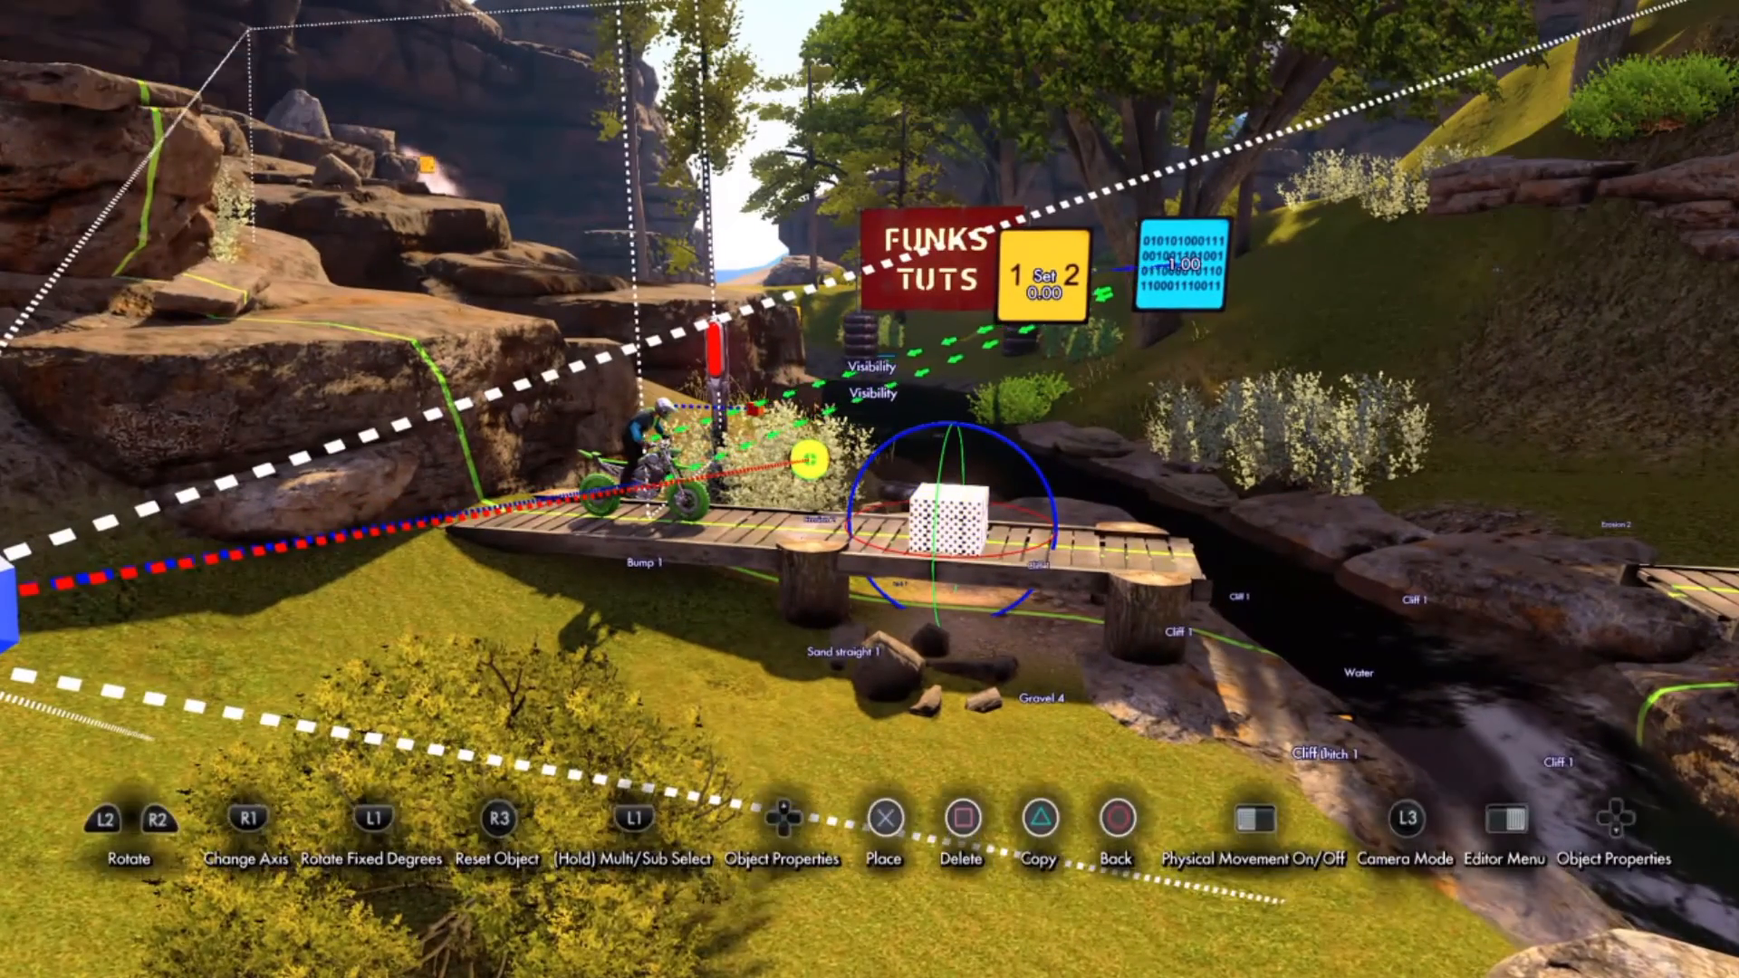
Step: Assign the Set value event as the target of the Area trigger's On Hit property
{"action": "key", "text": "Up"}
{"action": "key", "text": "Down"}
{"action": "key", "text": "Down"}
{"action": "key", "text": "Down"}
{"action": "key", "text": "Down"}
{"action": "key", "text": "Down"}
{"action": "key", "text": "Down"}
{"action": "key", "text": "Down"}
{"action": "key", "text": "Down"}
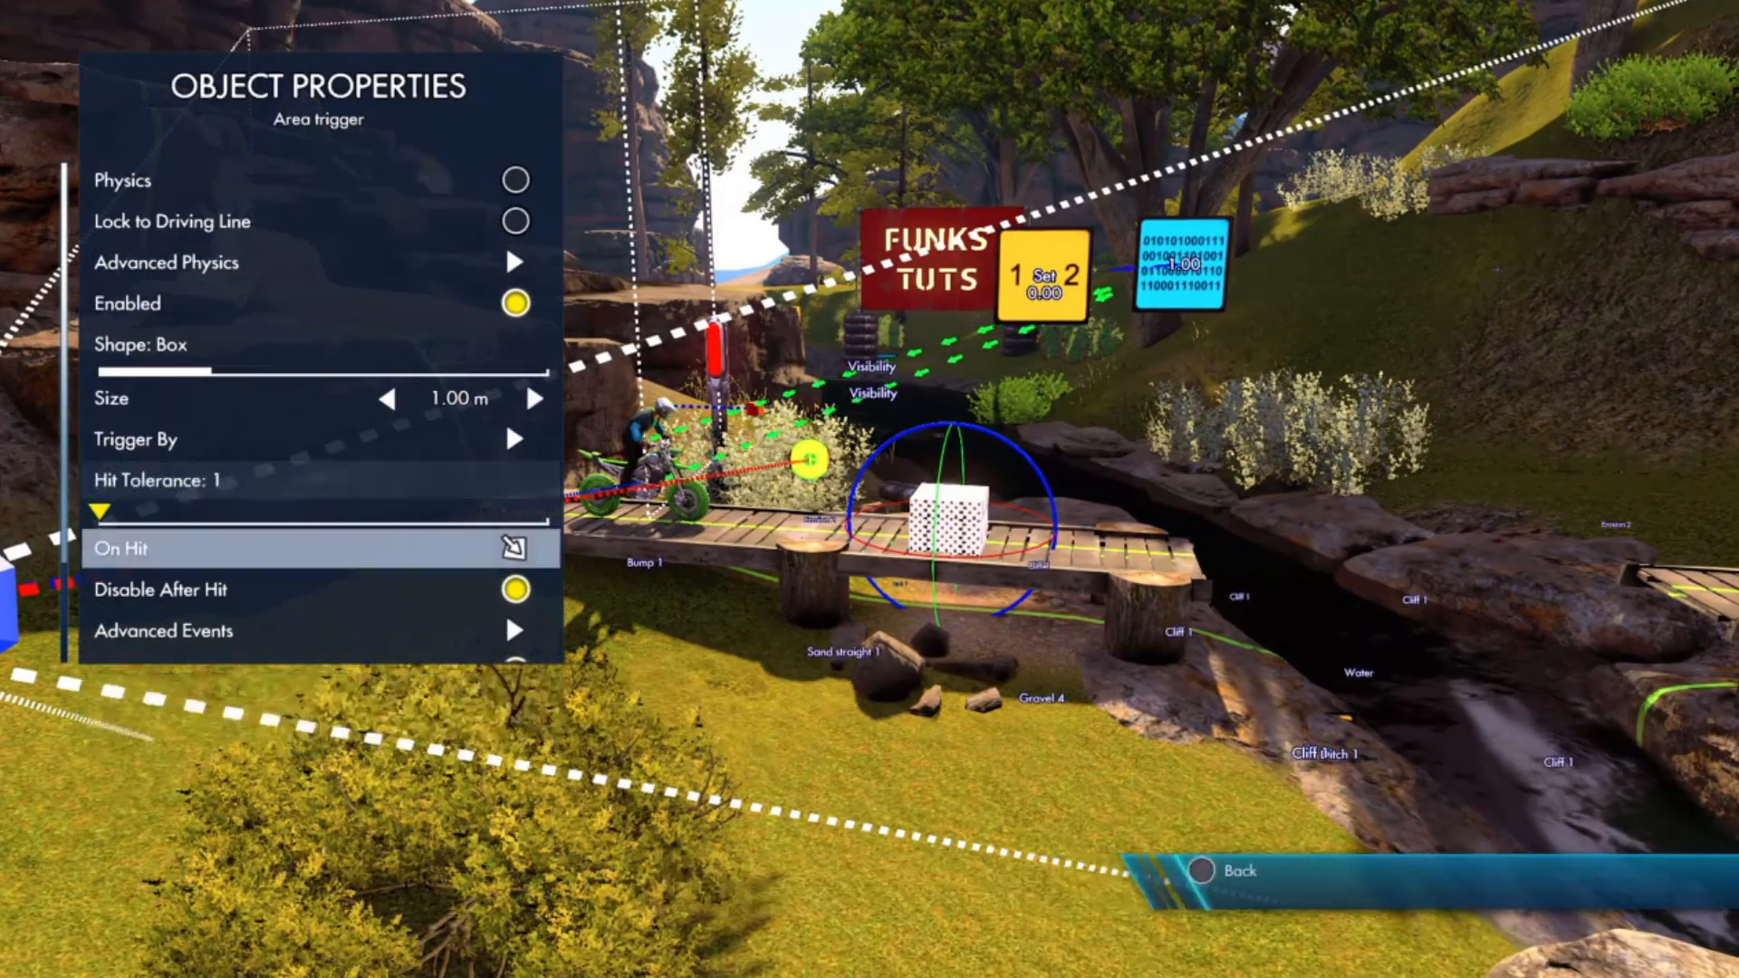
{"action": "key", "text": "Return"}
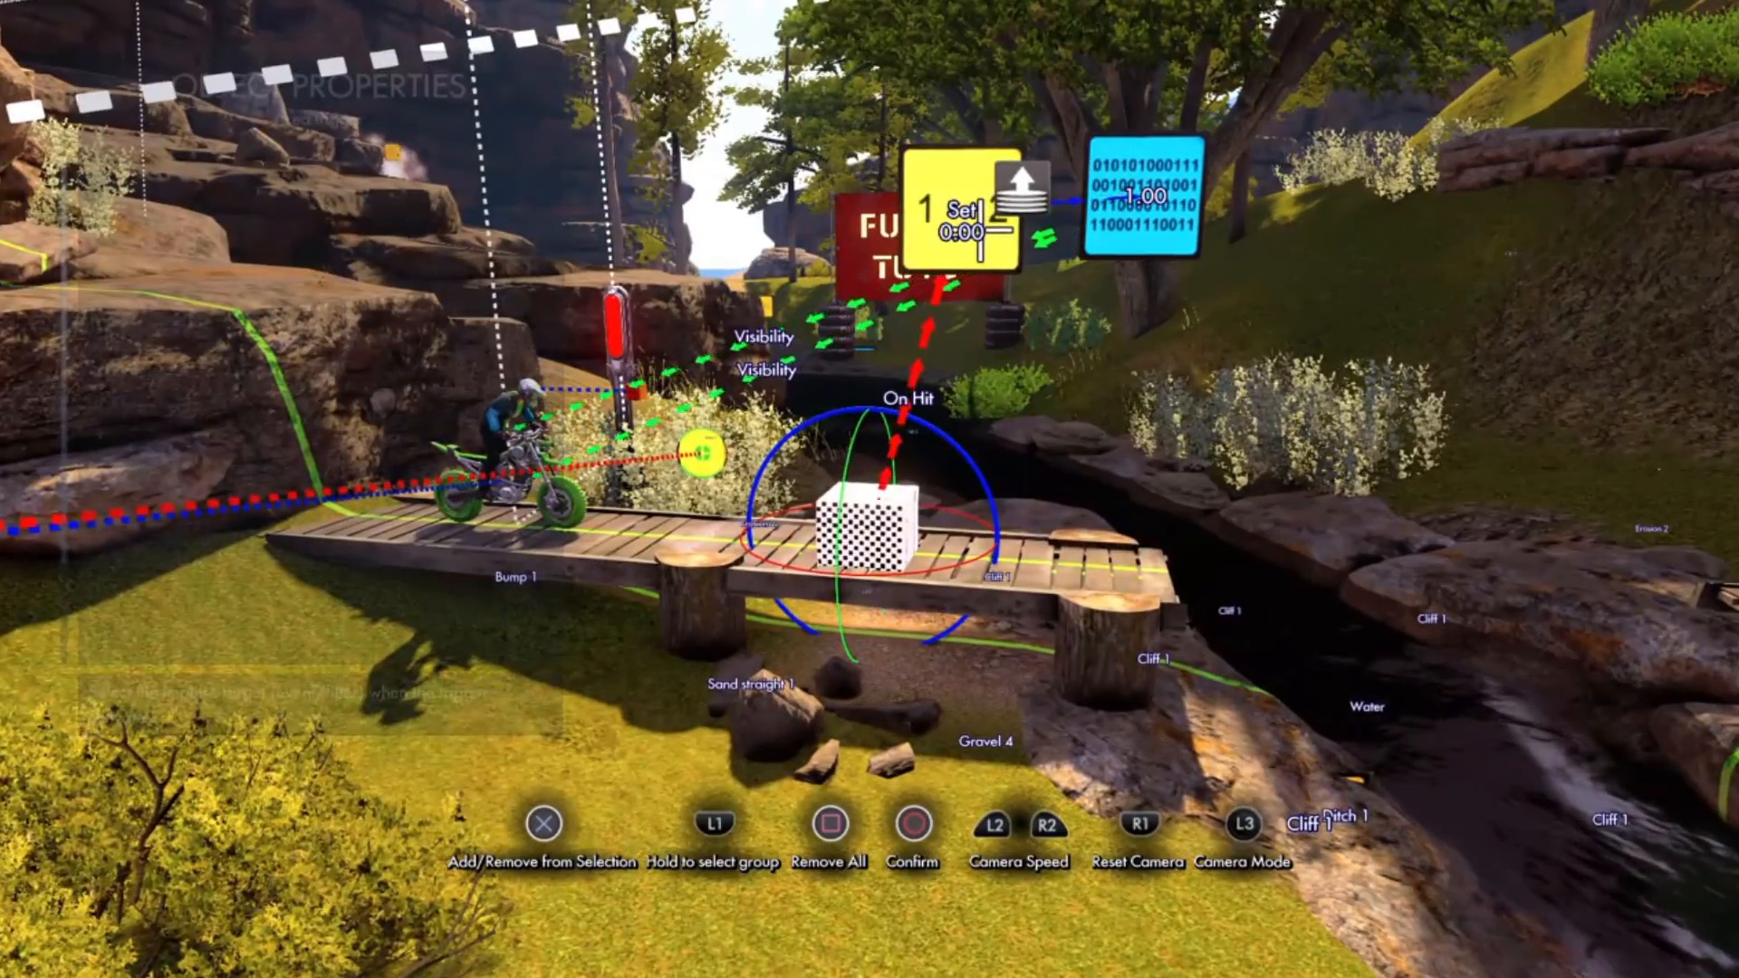
{"action": "key", "text": "Return"}
{"action": "key", "text": "Escape"}
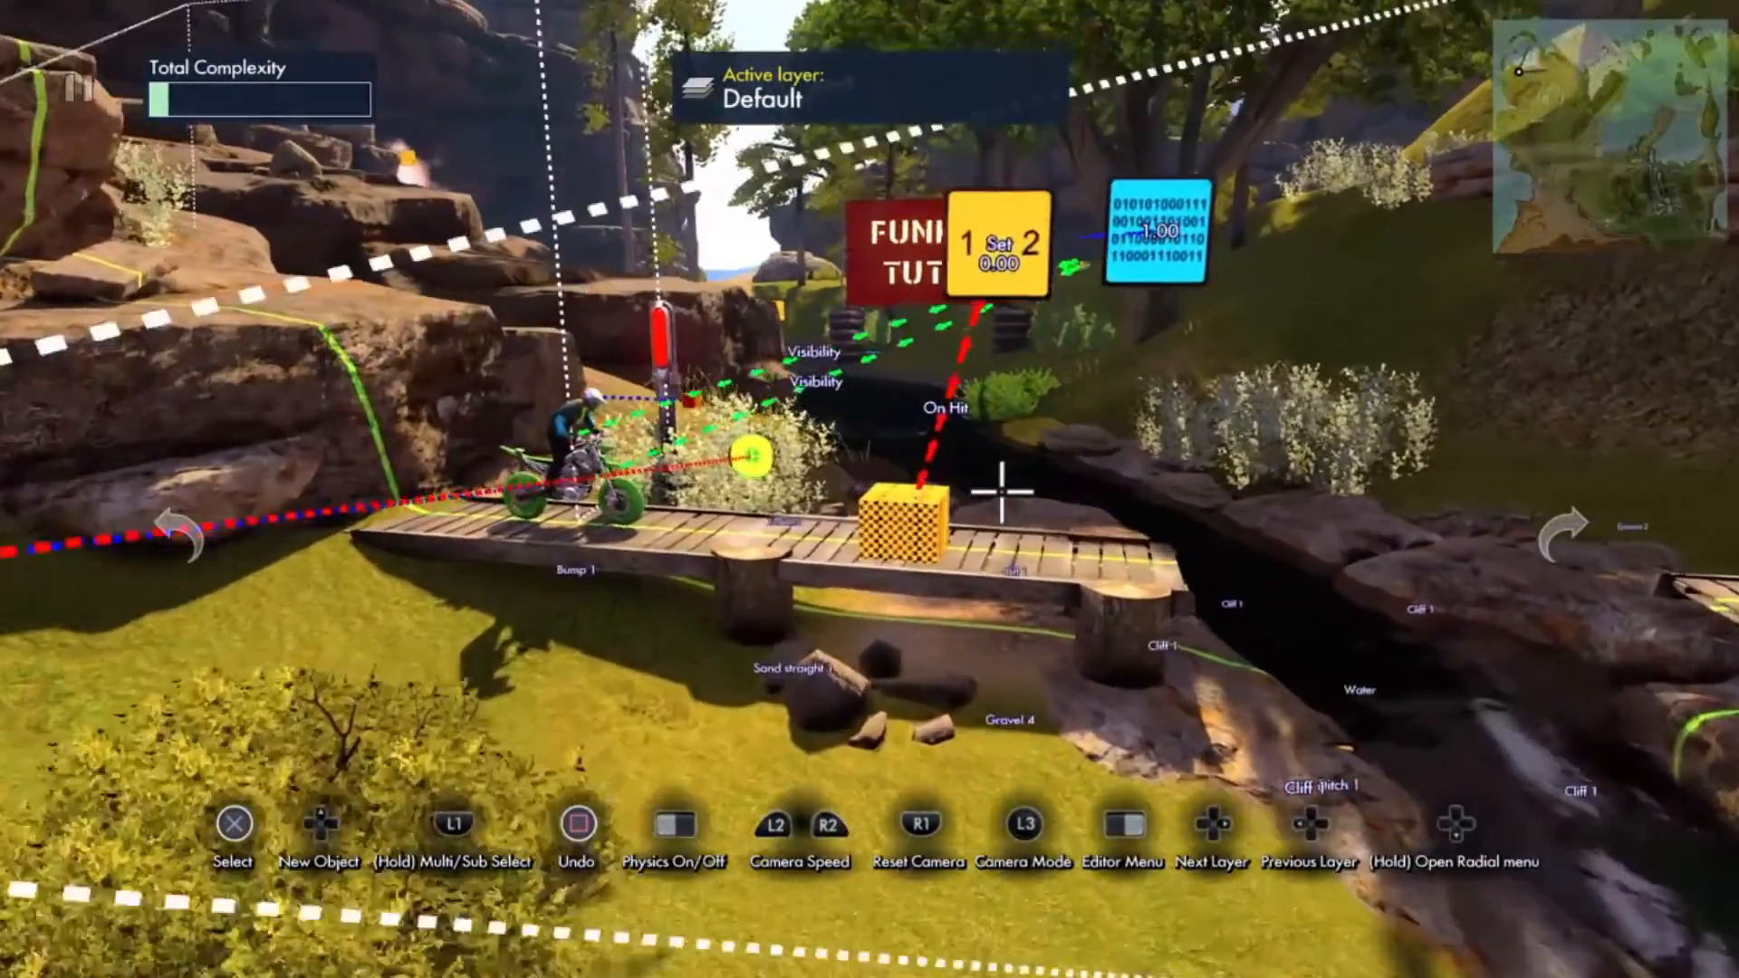
Step: Test the track by riding the bike through the Area trigger on the bridge
{"action": "key", "text": "Escape"}
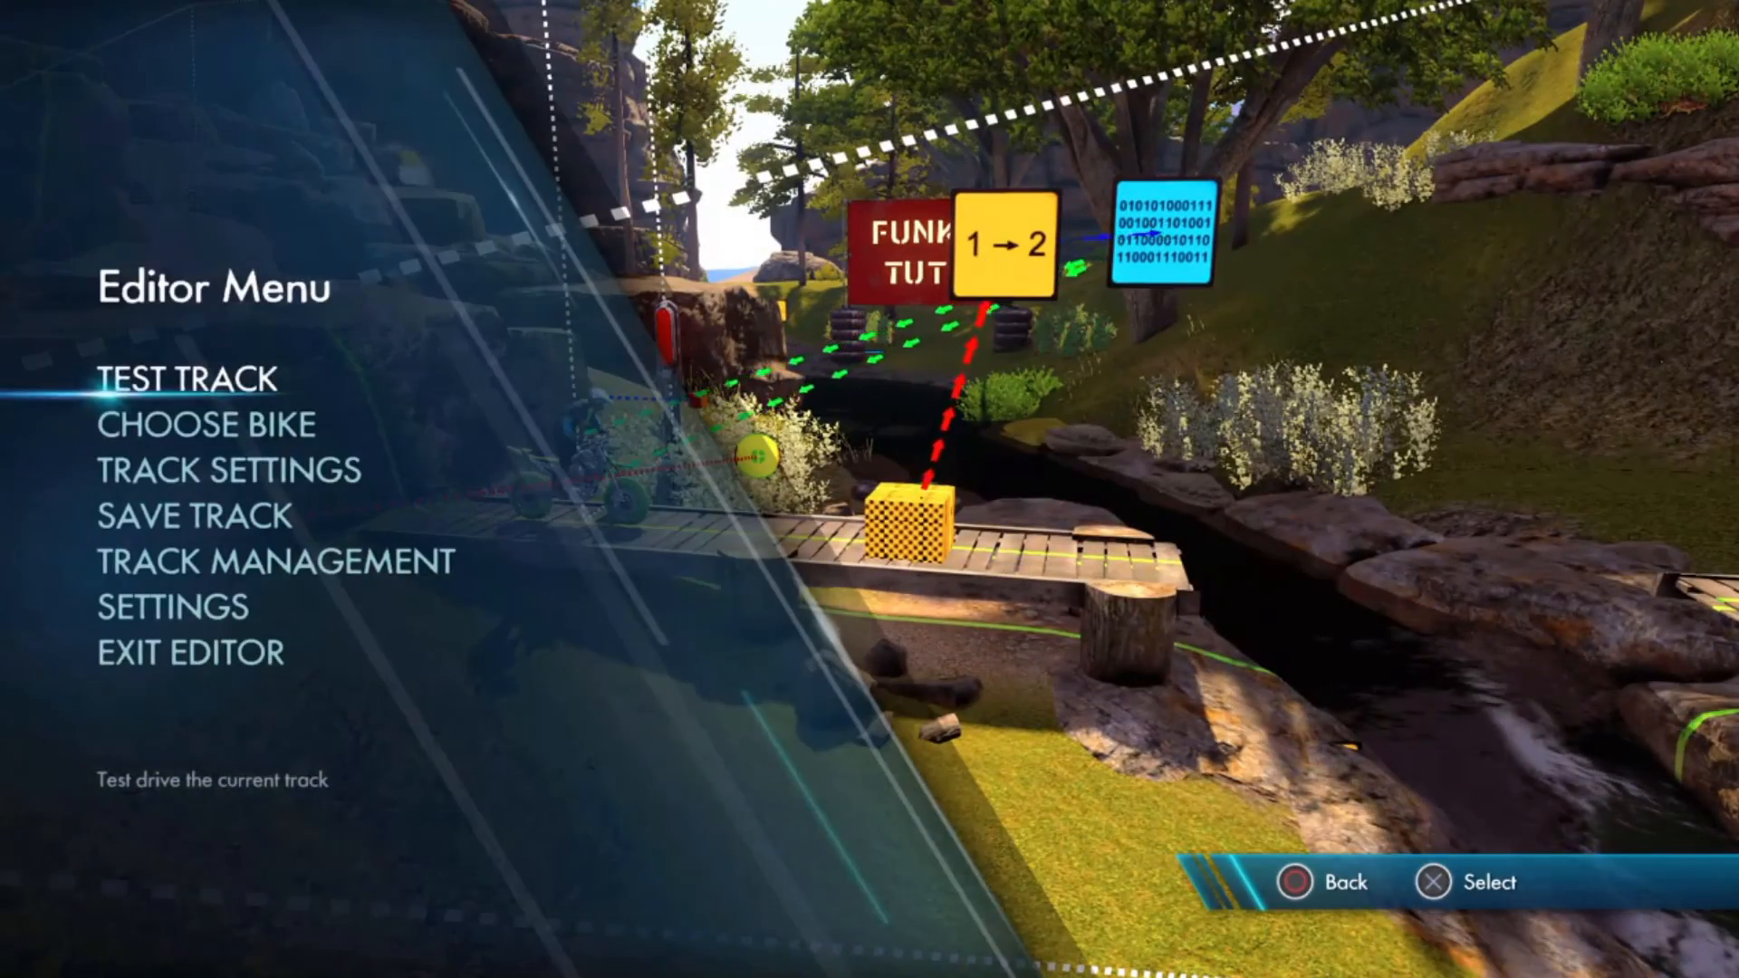
{"action": "key", "text": "Return"}
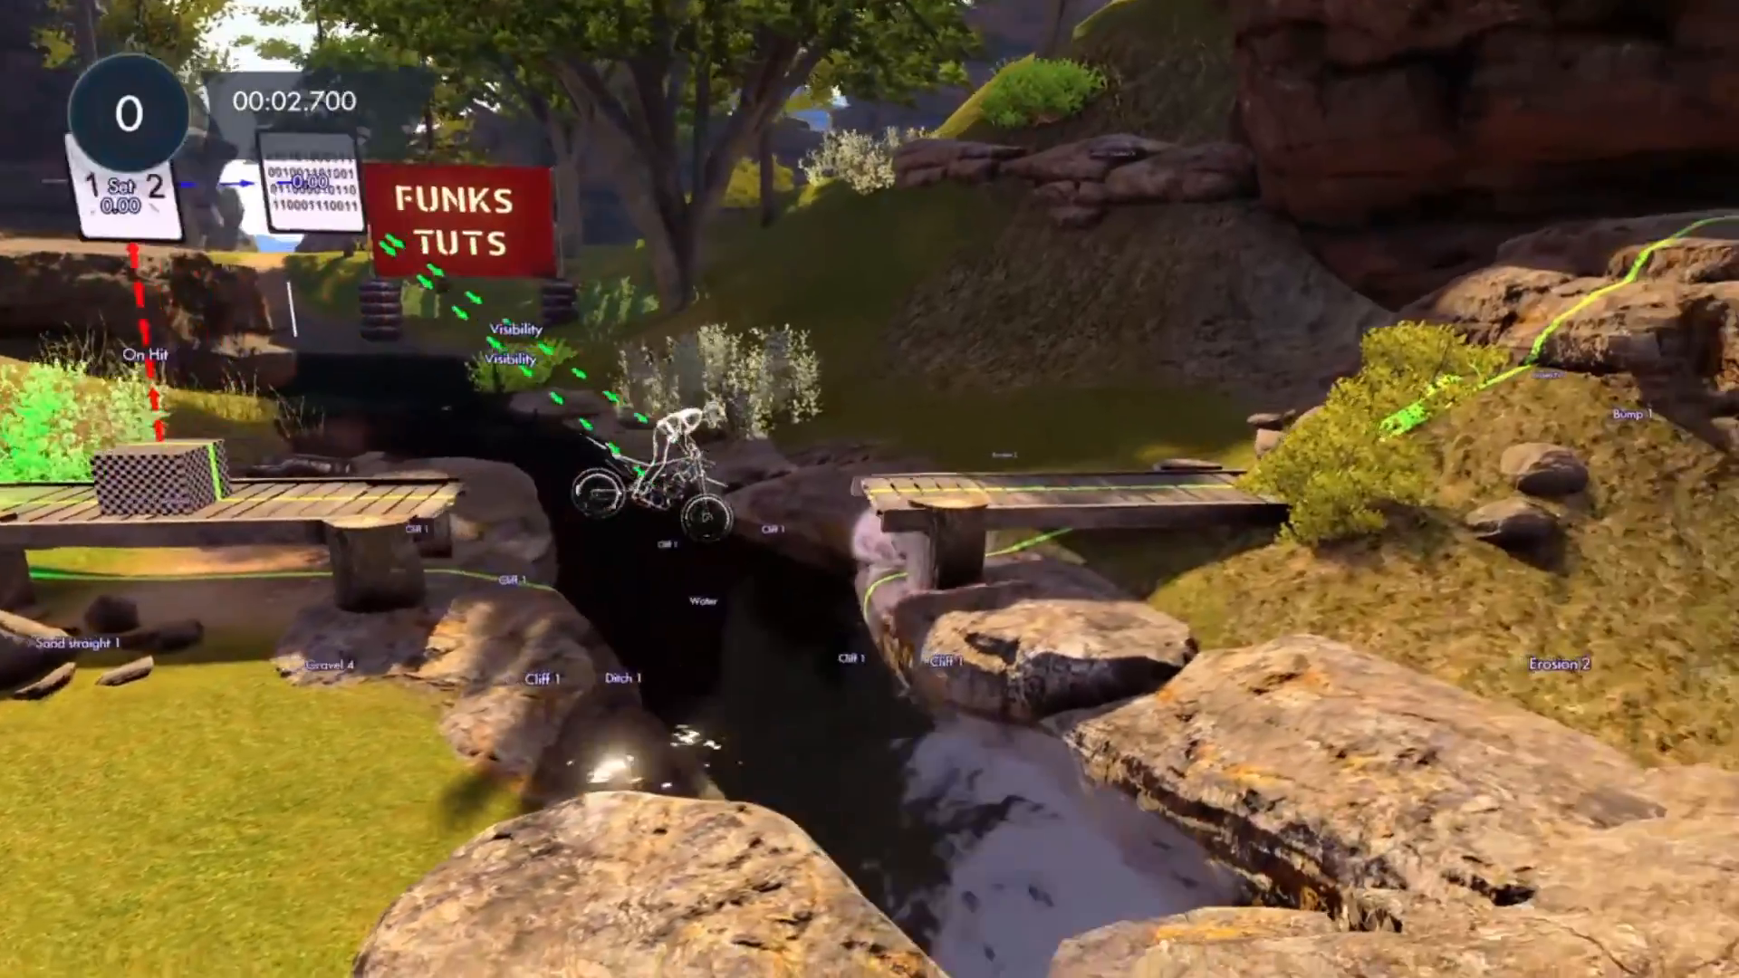
{"action": "key", "text": "Return"}
{"action": "key", "text": "Up"}
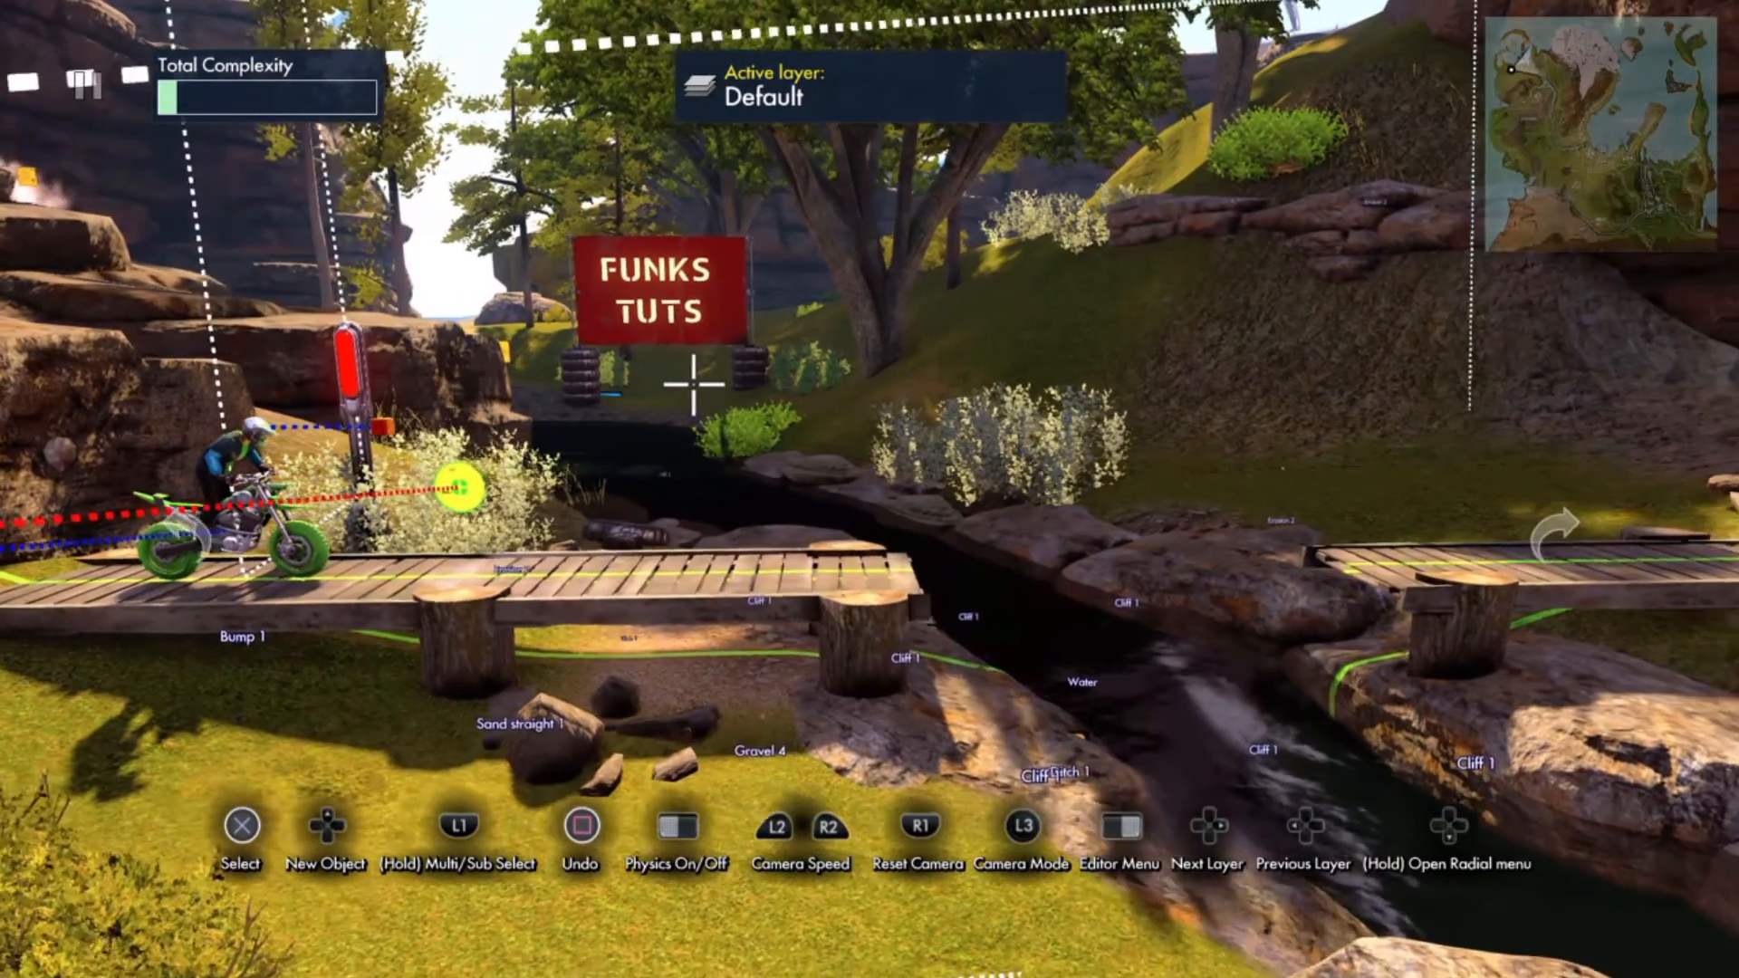
Step: Place a second checkpoint on the bridge across the river and reactivate the first checkpoint
{"action": "key", "text": "Up"}
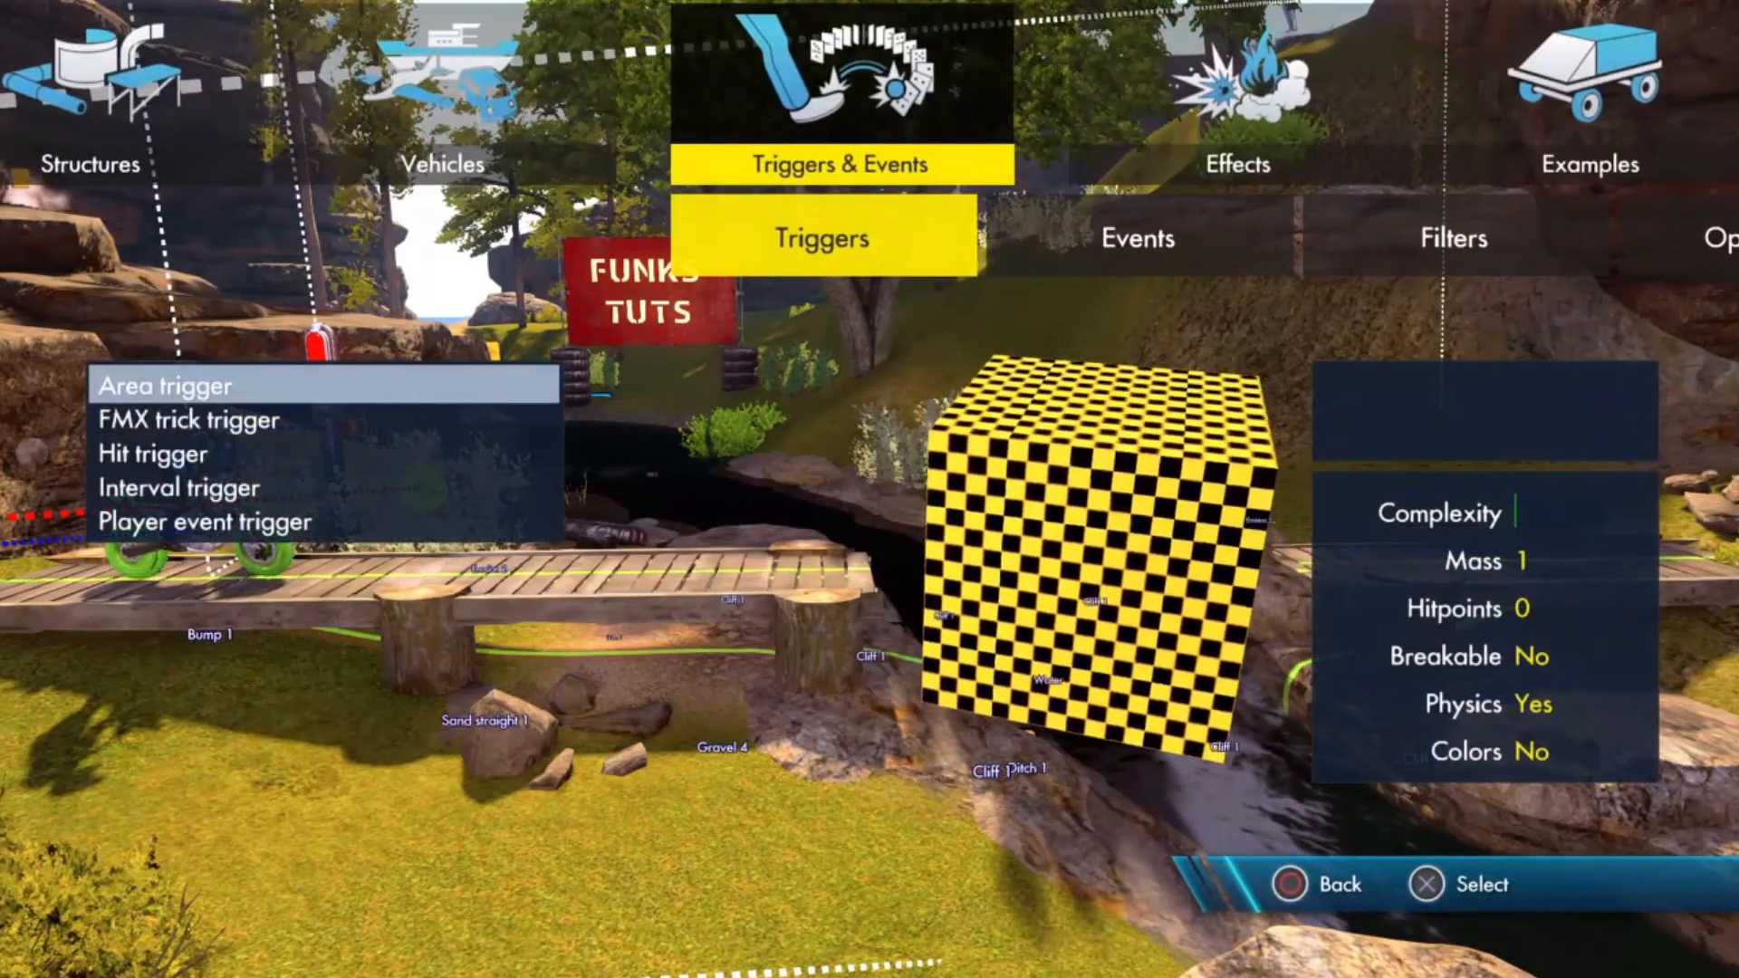
{"action": "key", "text": "Right"}
{"action": "key", "text": "Left"}
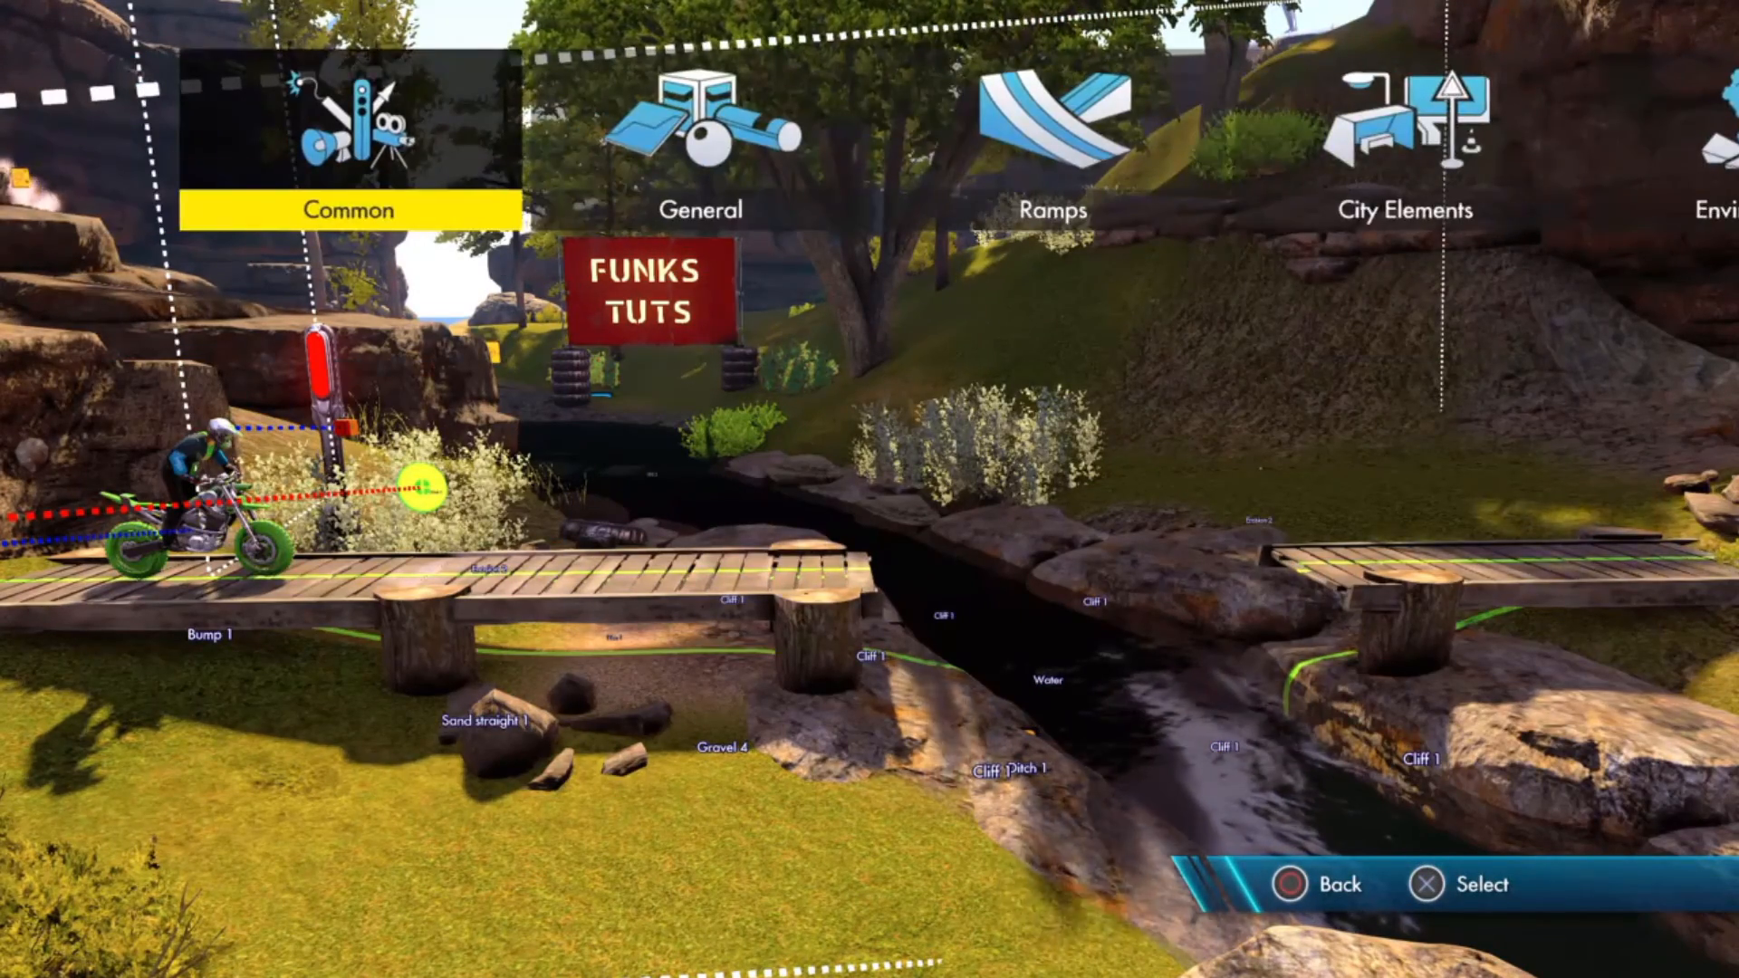
{"action": "key", "text": "Return"}
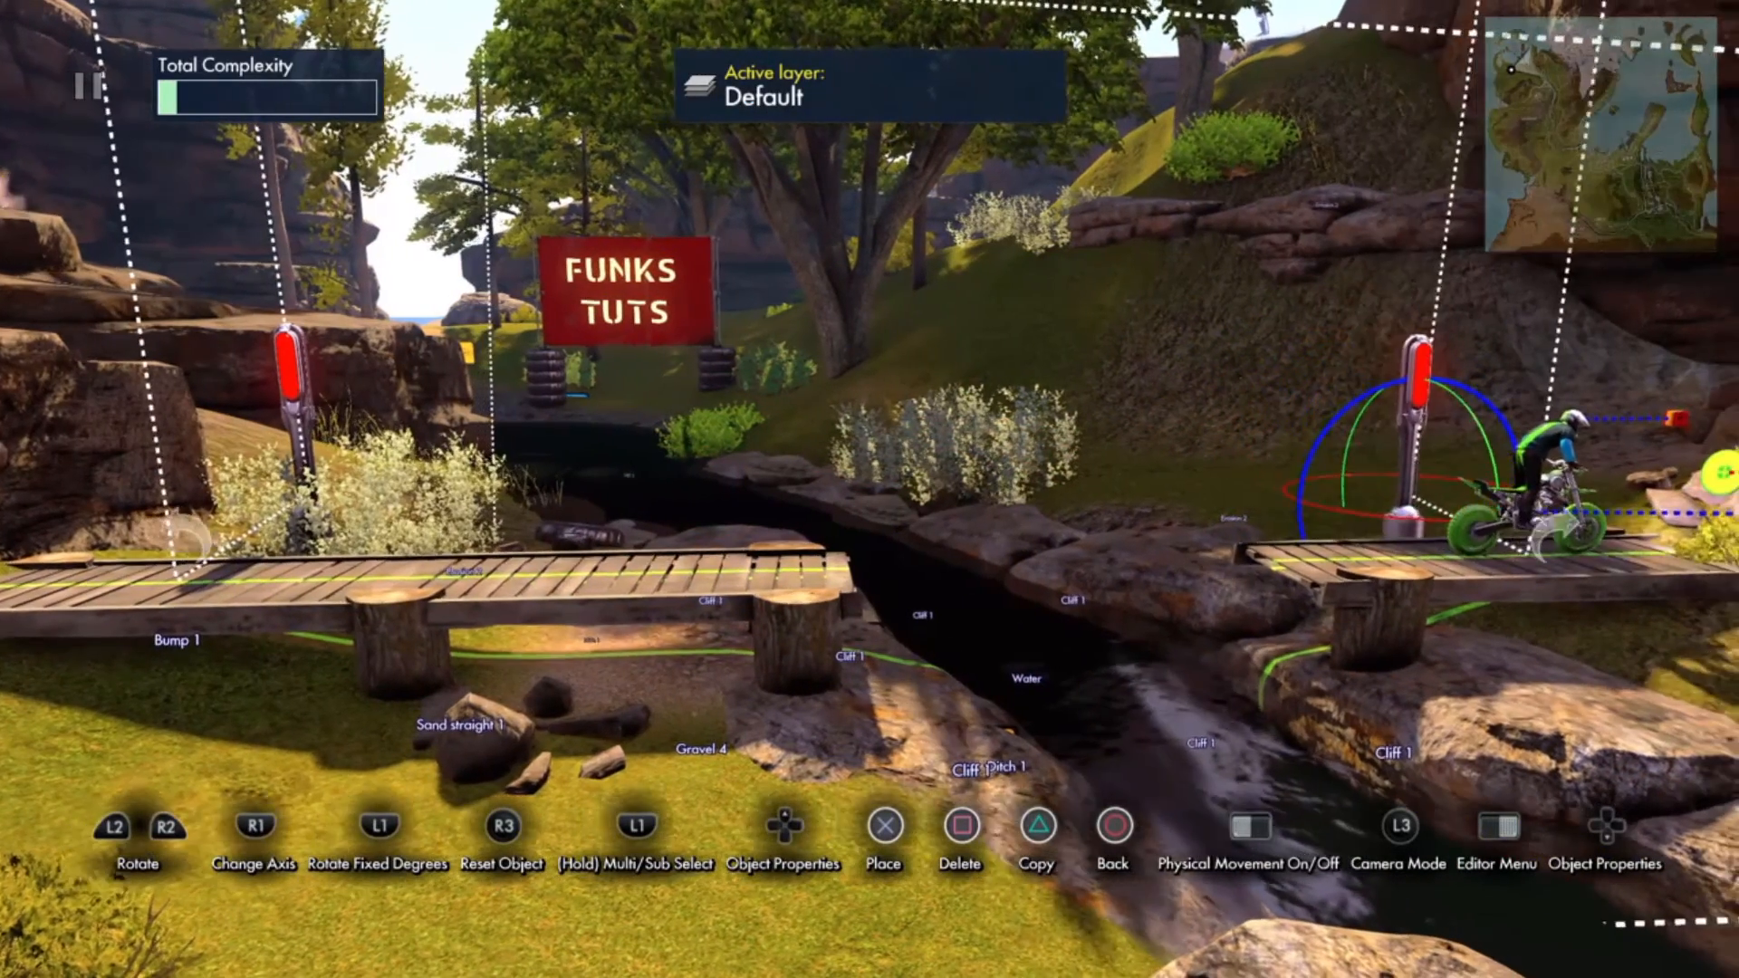
{"action": "key", "text": "Return"}
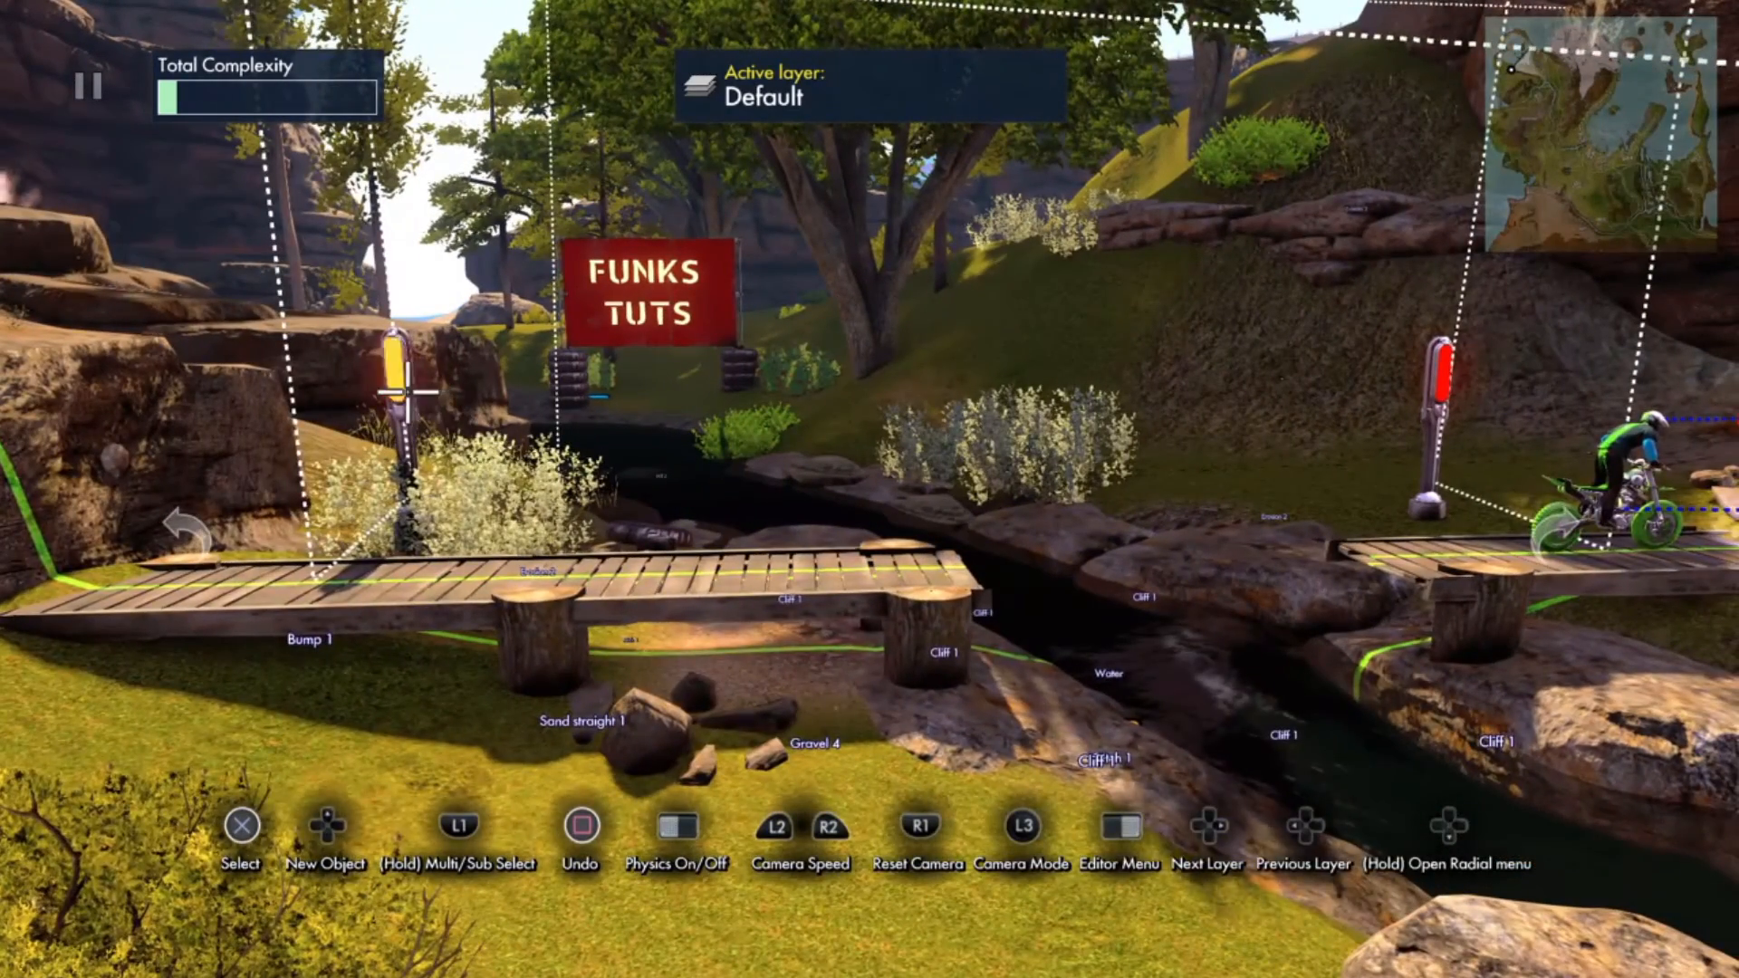
{"action": "left_click", "coordinate": [408, 392]}
{"action": "key", "text": "Escape"}
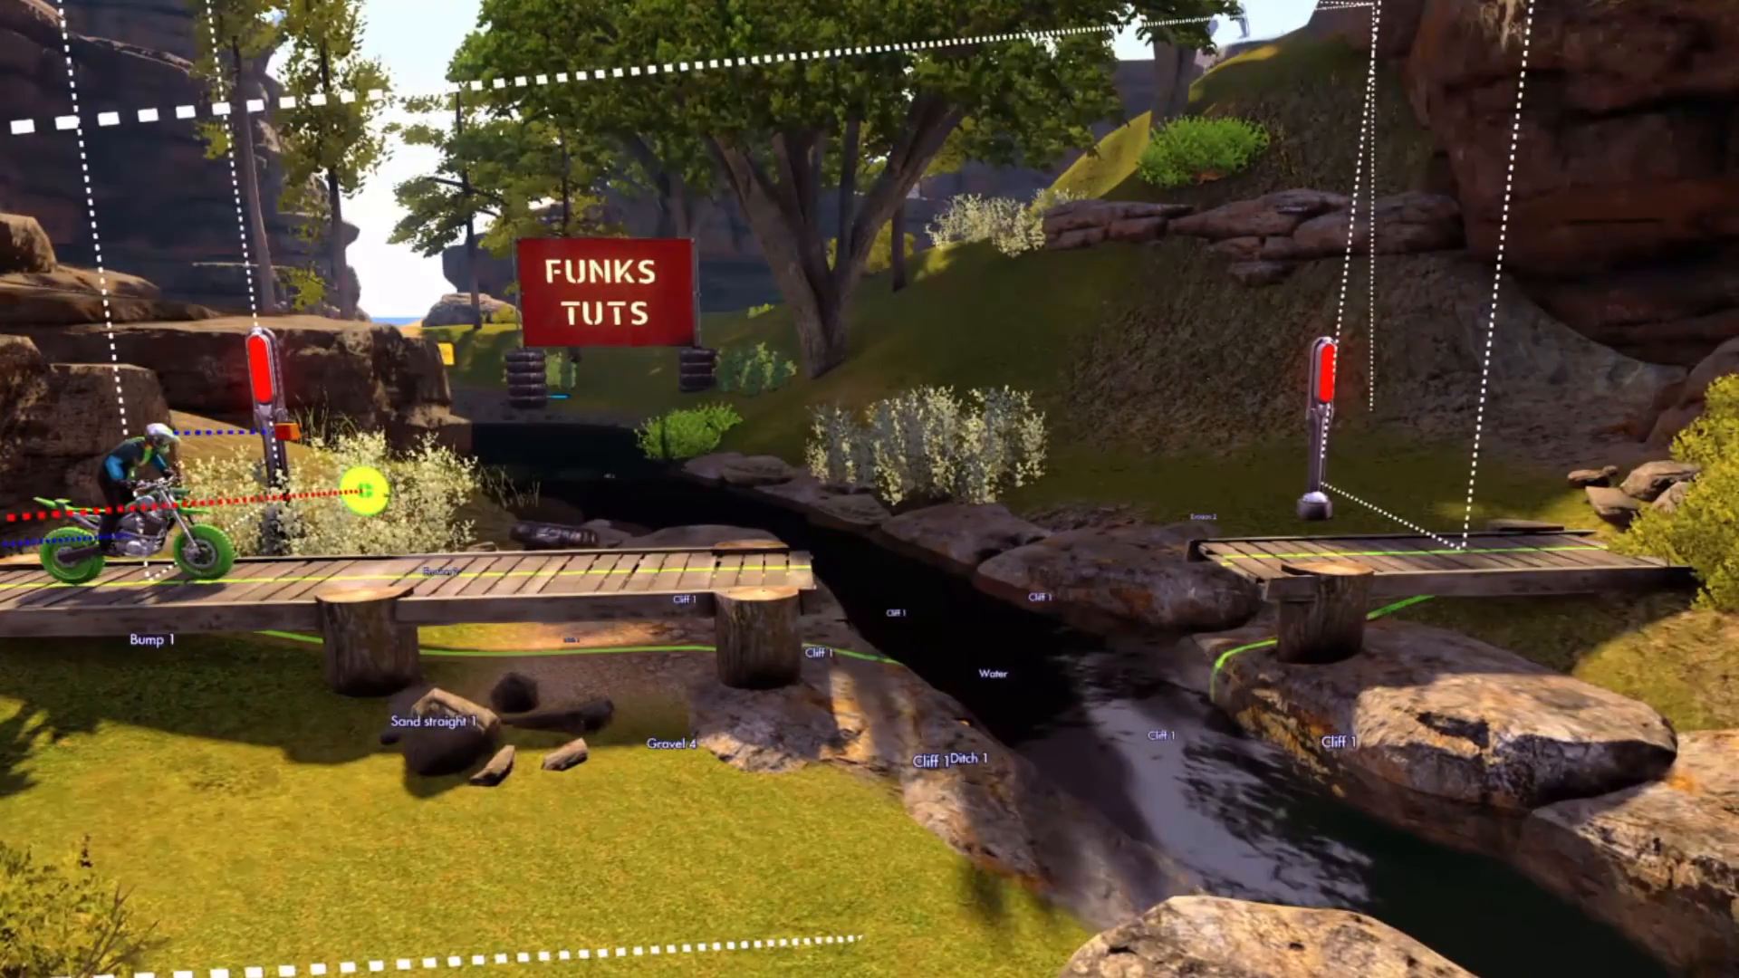
Step: Insert a Player event of type Detach from the Events category of Triggers & Events
{"action": "key", "text": "n"}
{"action": "key", "text": "Escape"}
{"action": "key", "text": "Escape"}
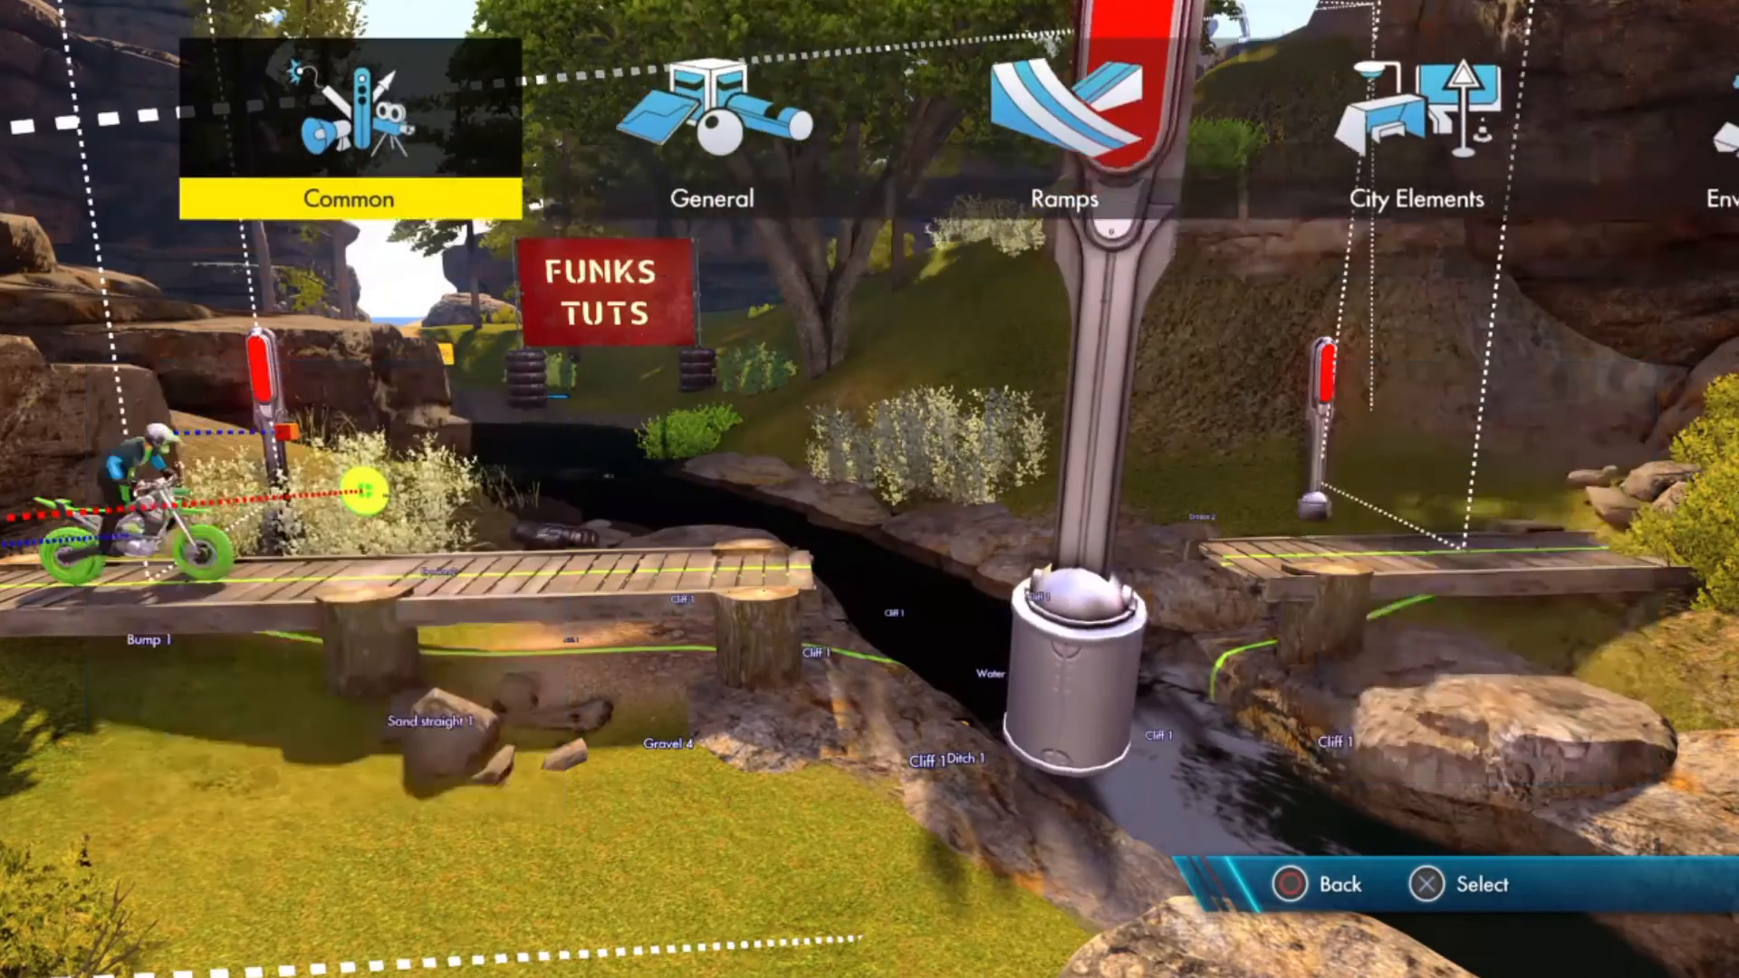
{"action": "key", "text": "Right"}
{"action": "key", "text": "Right"}
{"action": "key", "text": "Right"}
{"action": "key", "text": "Right"}
{"action": "key", "text": "Right"}
{"action": "key", "text": "Right"}
{"action": "key", "text": "Right"}
{"action": "key", "text": "Right"}
{"action": "key", "text": "Right"}
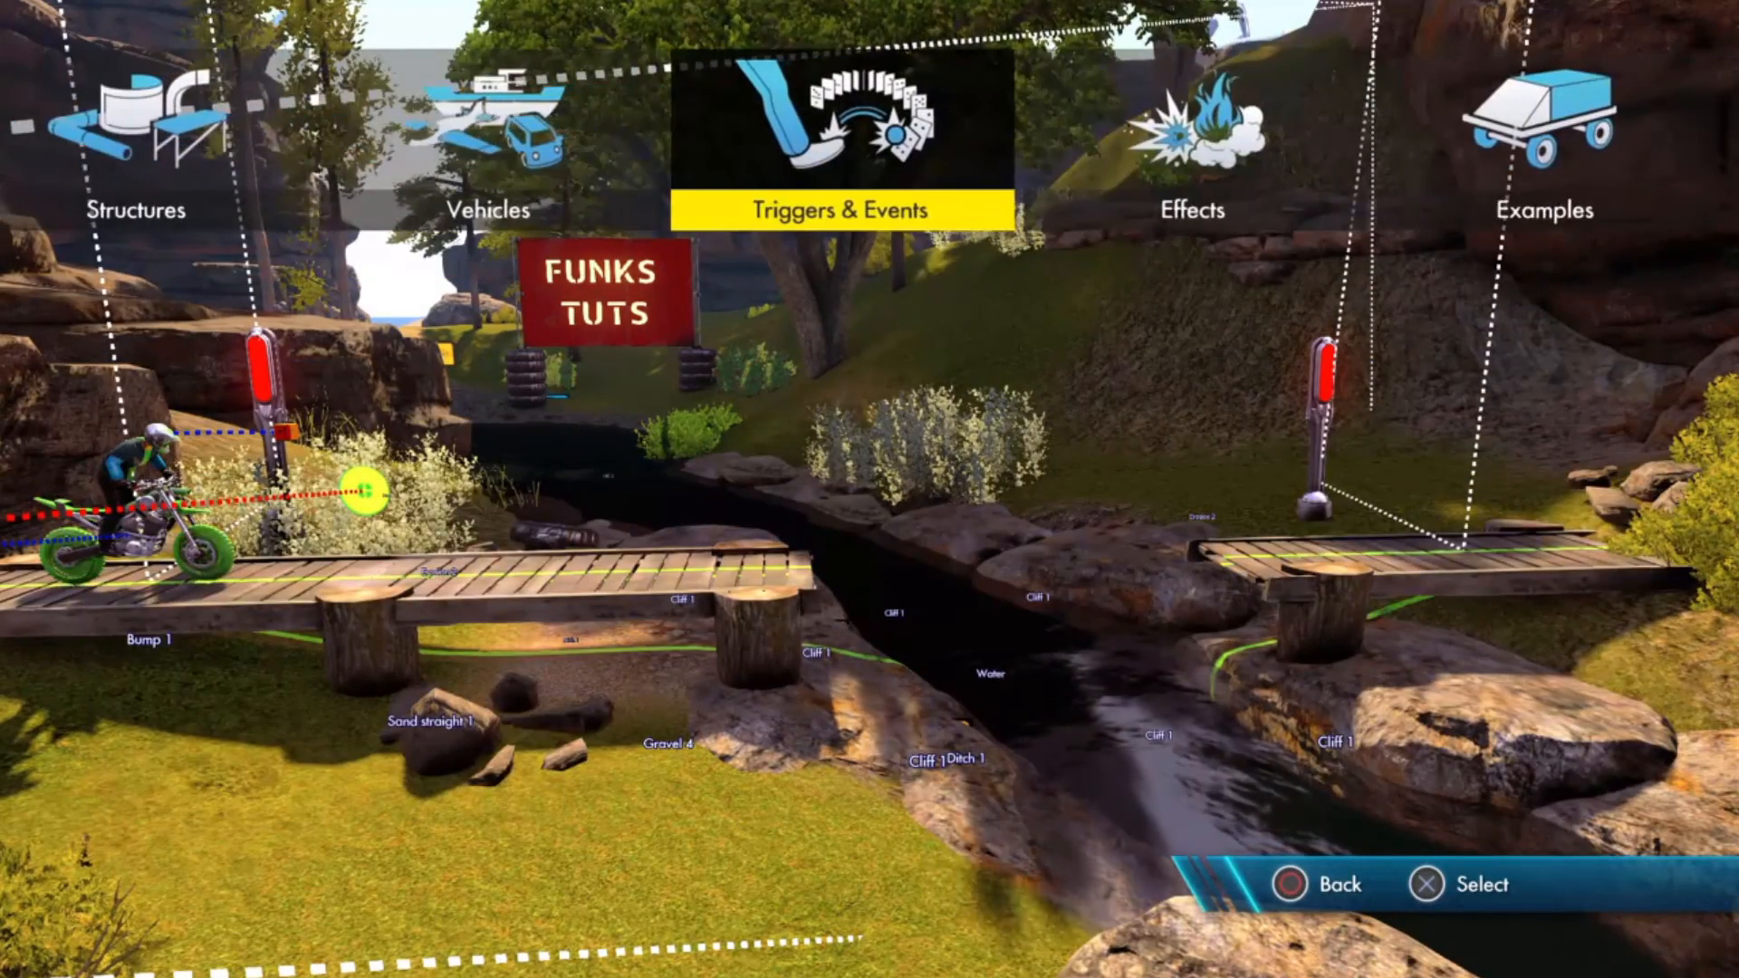
{"action": "key", "text": "Return"}
{"action": "key", "text": "Right"}
{"action": "key", "text": "Up"}
{"action": "key", "text": "Up"}
{"action": "key", "text": "Up"}
{"action": "key", "text": "Up"}
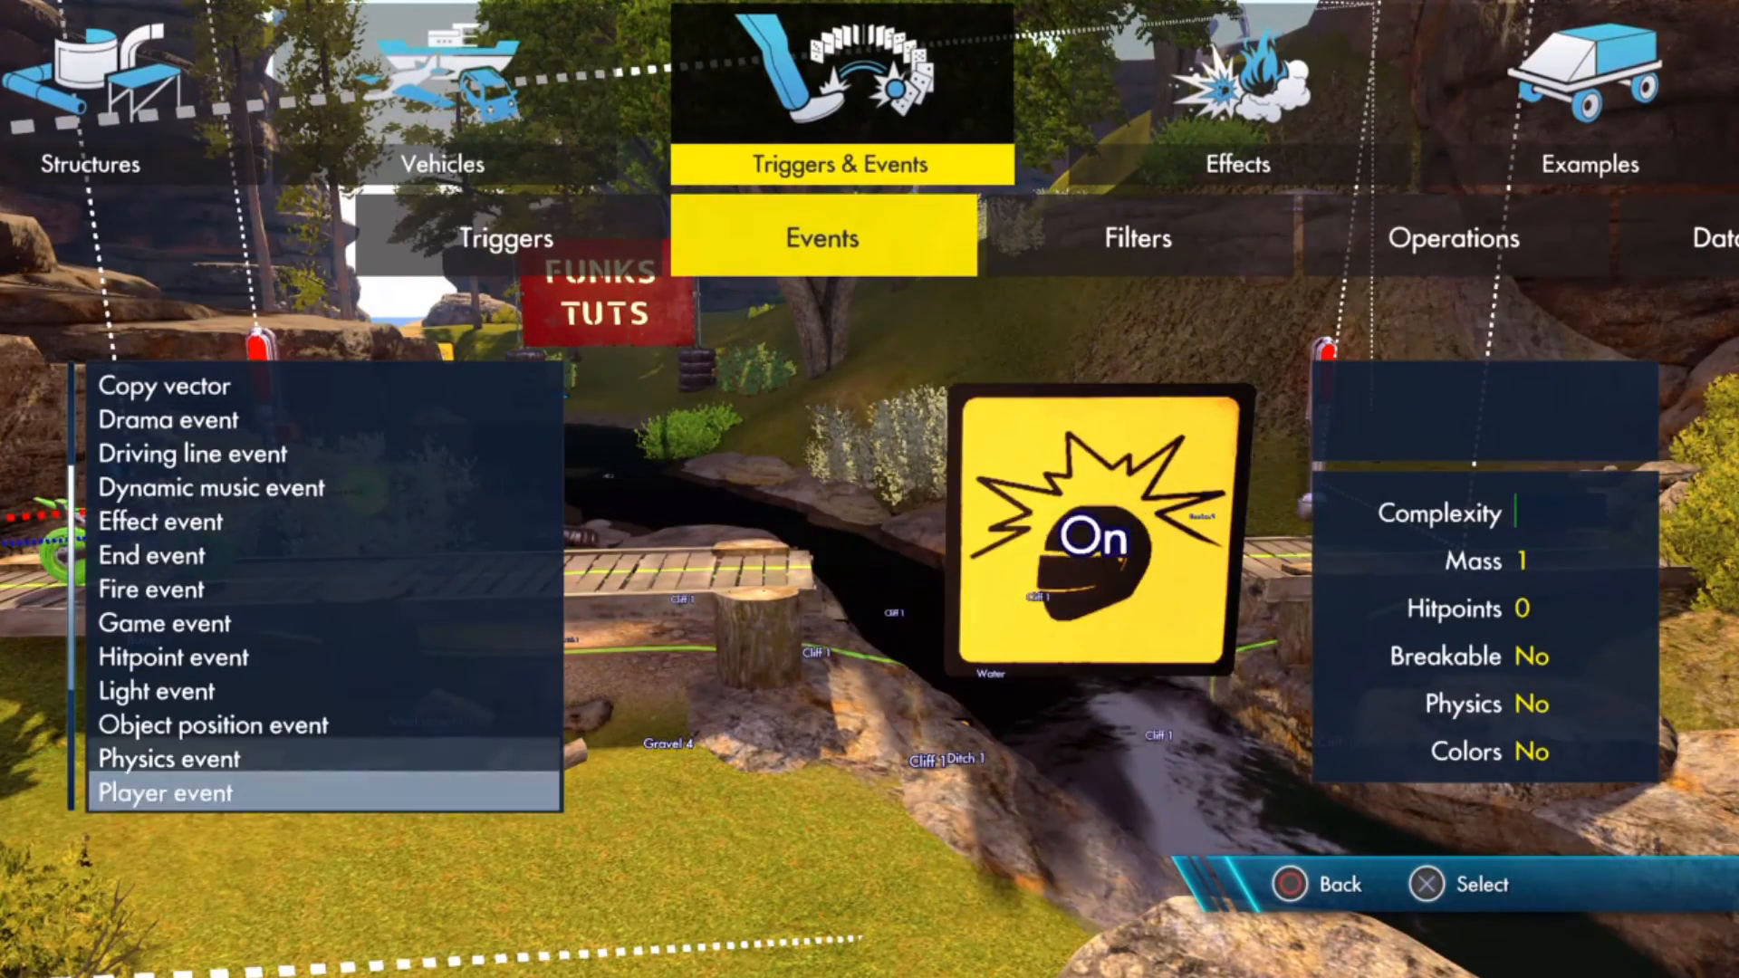
{"action": "key", "text": "Down"}
{"action": "key", "text": "Down"}
{"action": "key", "text": "Down"}
{"action": "key", "text": "Down"}
{"action": "key", "text": "Return"}
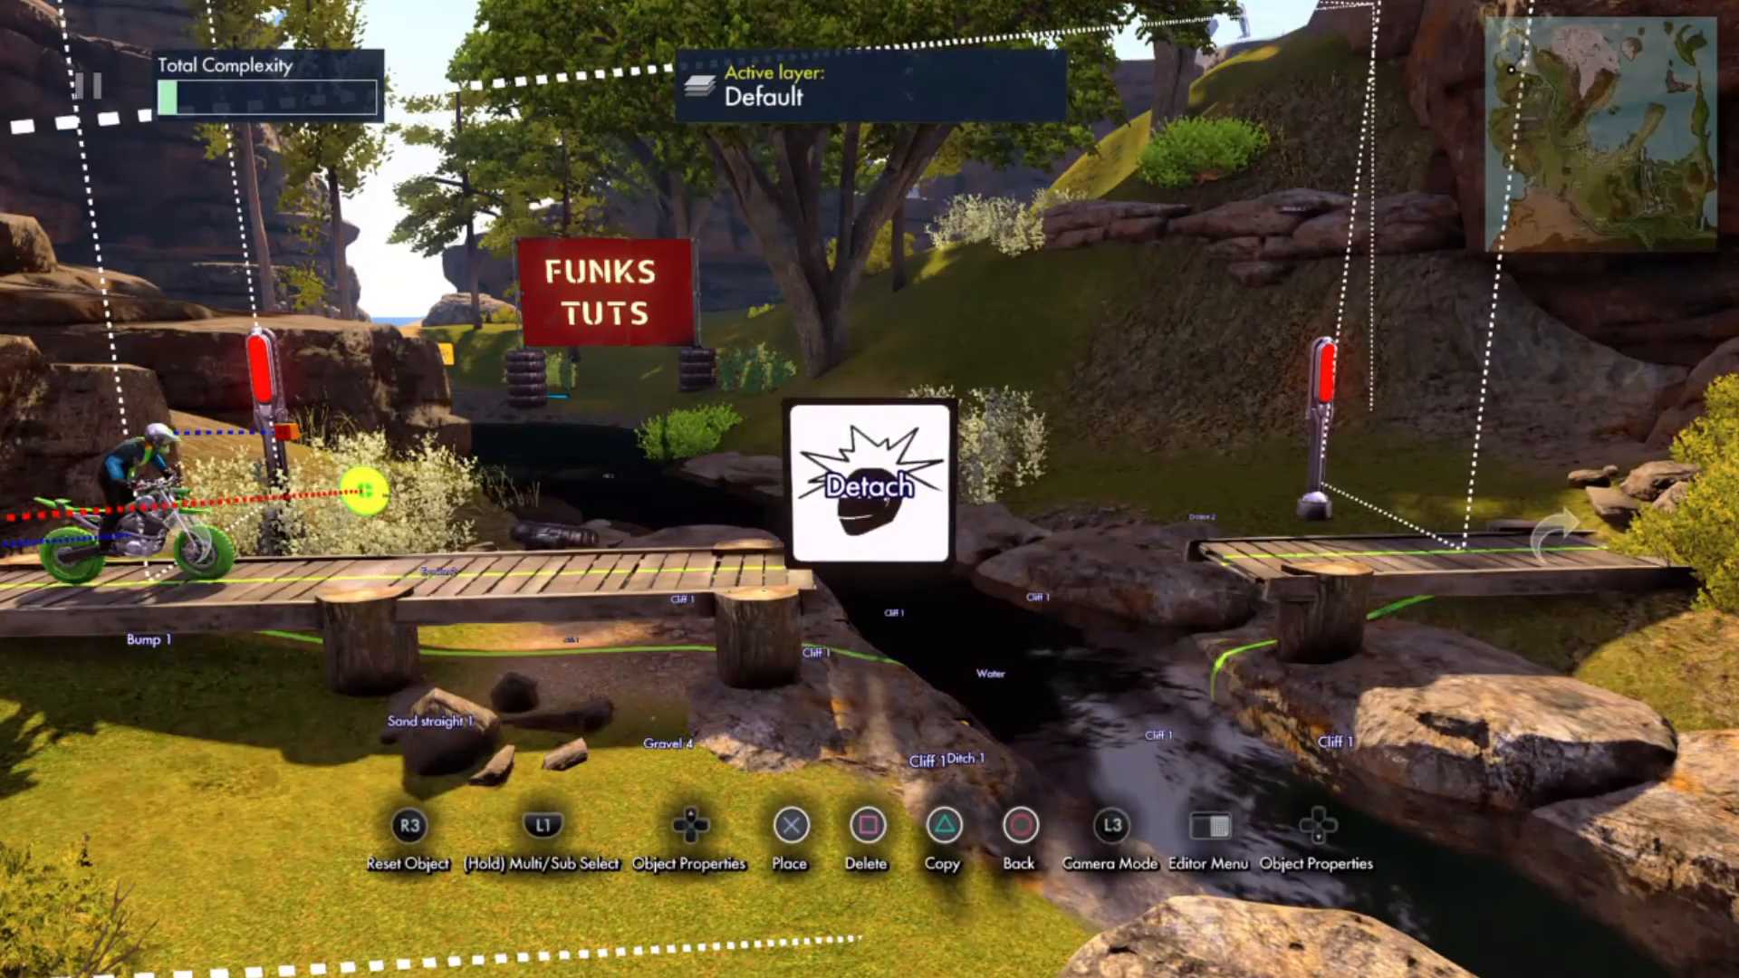
Step: Place the Player event beside the FUNKS TUTS sign above the river
{"action": "key", "text": "Up"}
{"action": "key", "text": "Down"}
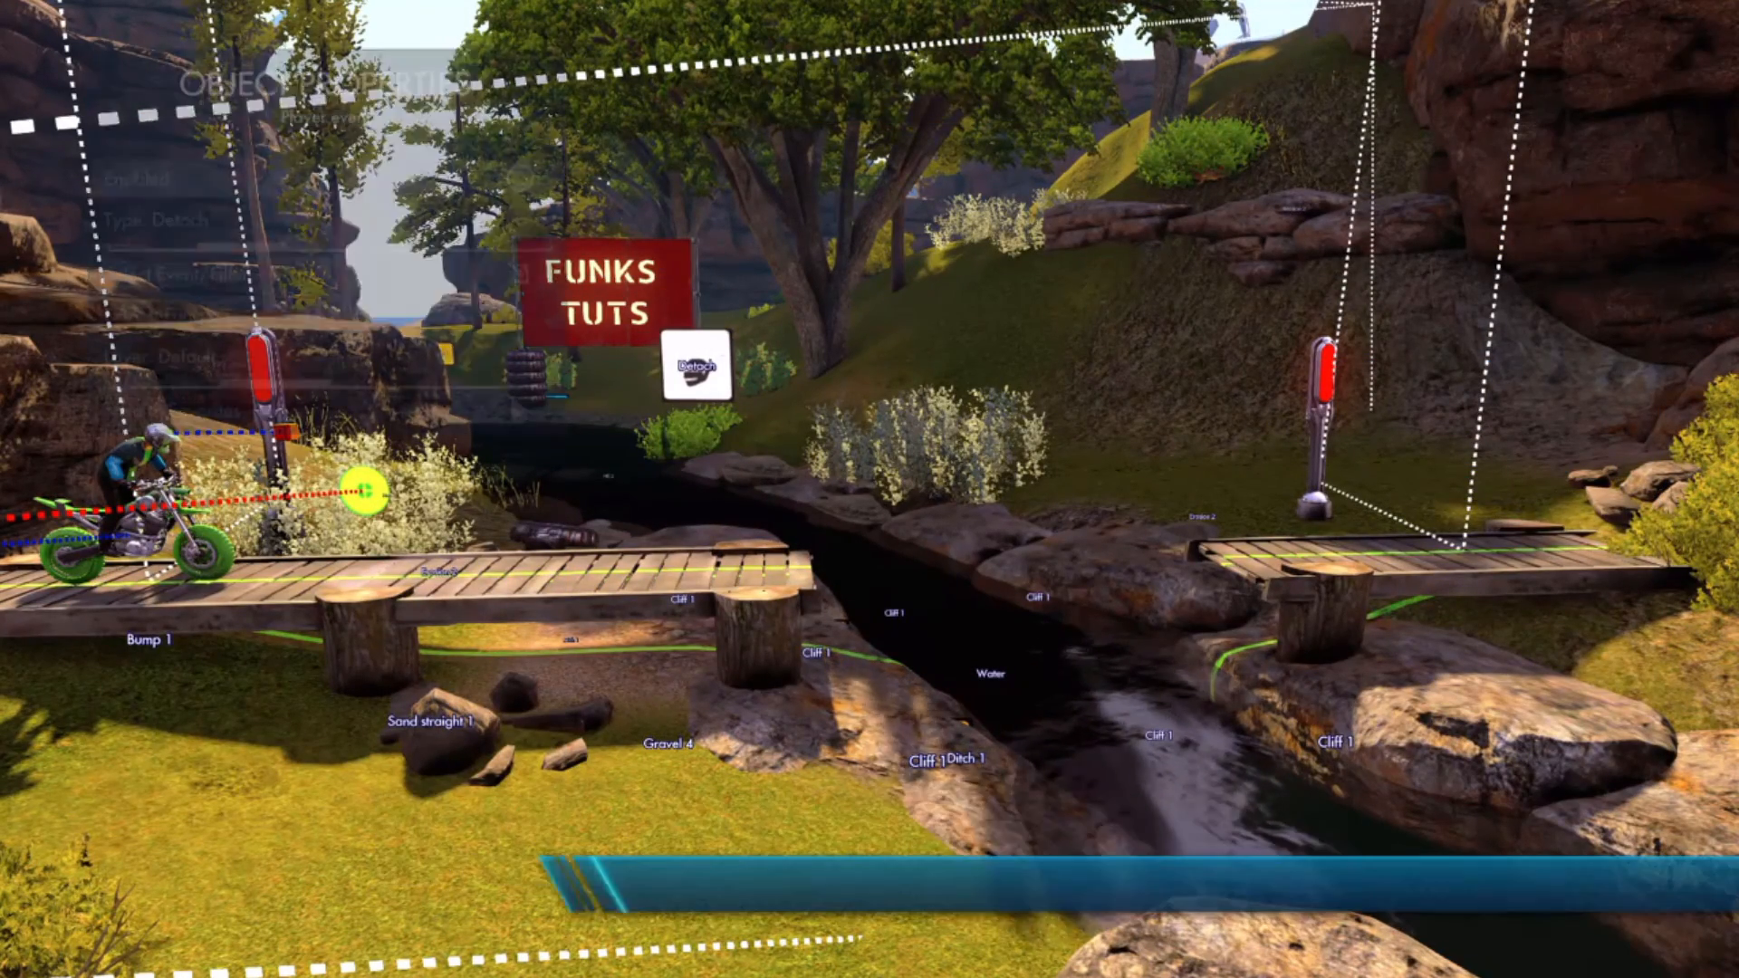
{"action": "key", "text": "Down"}
{"action": "key", "text": "Up"}
{"action": "key", "text": "Escape"}
{"action": "key", "text": "Escape"}
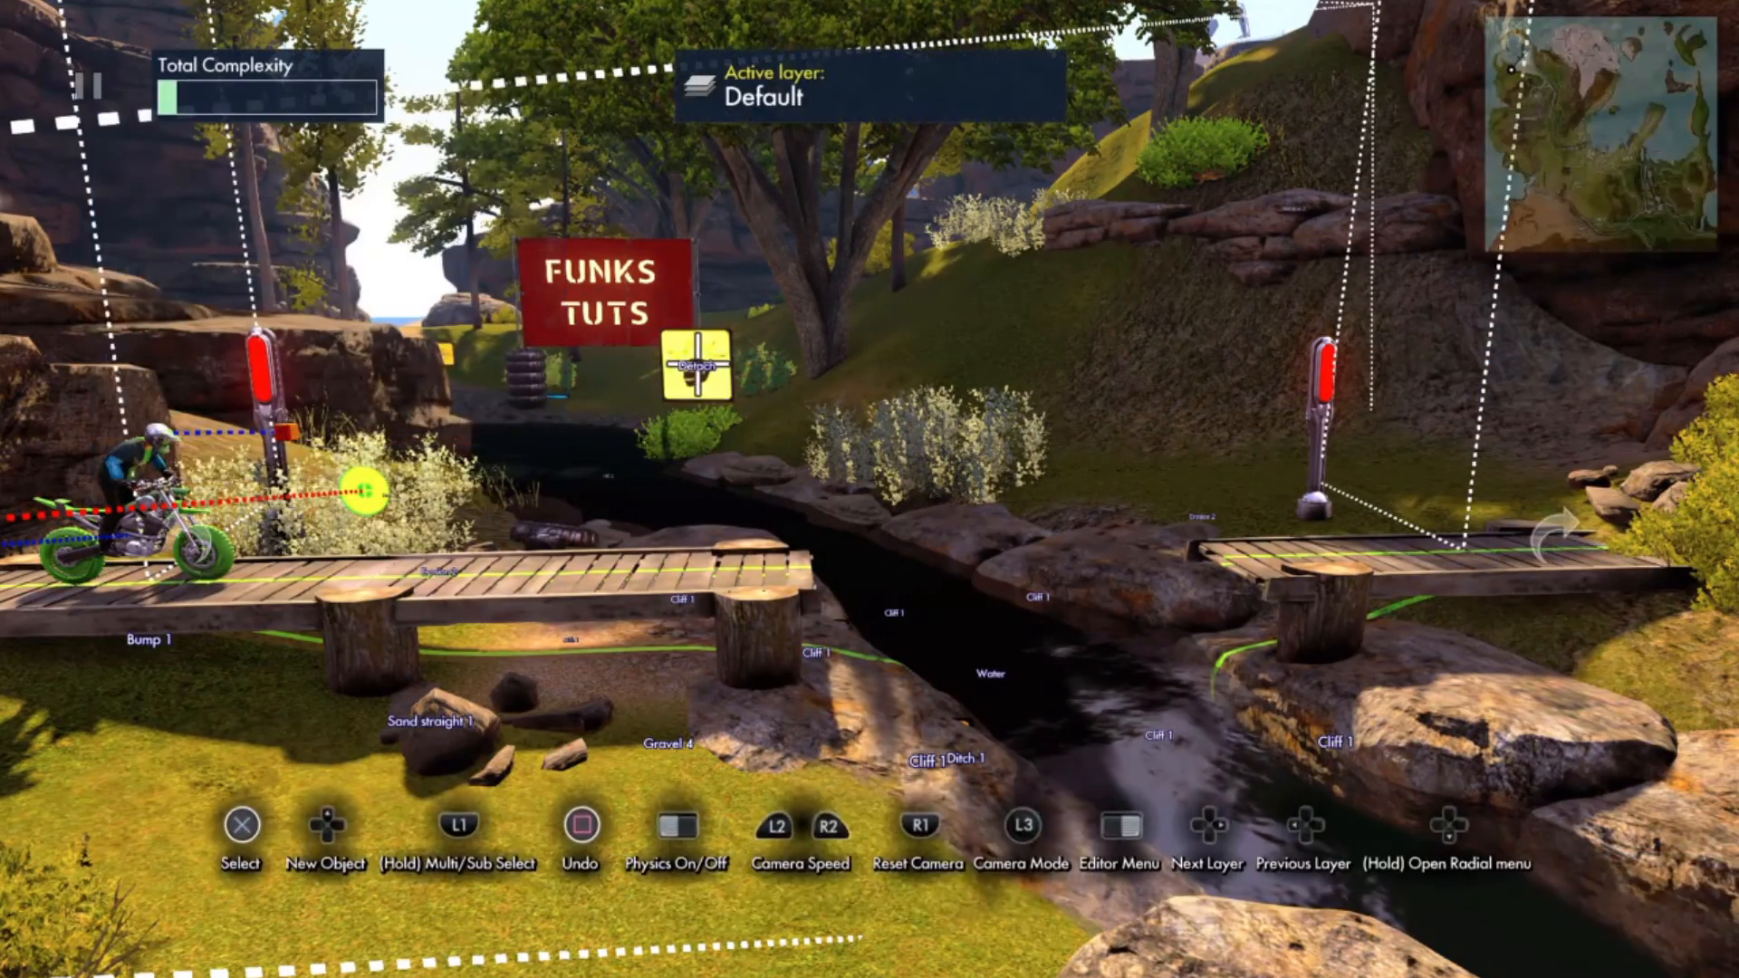
Step: Set the Player event's type to Reset to Checkpoint
{"action": "key", "text": "Up"}
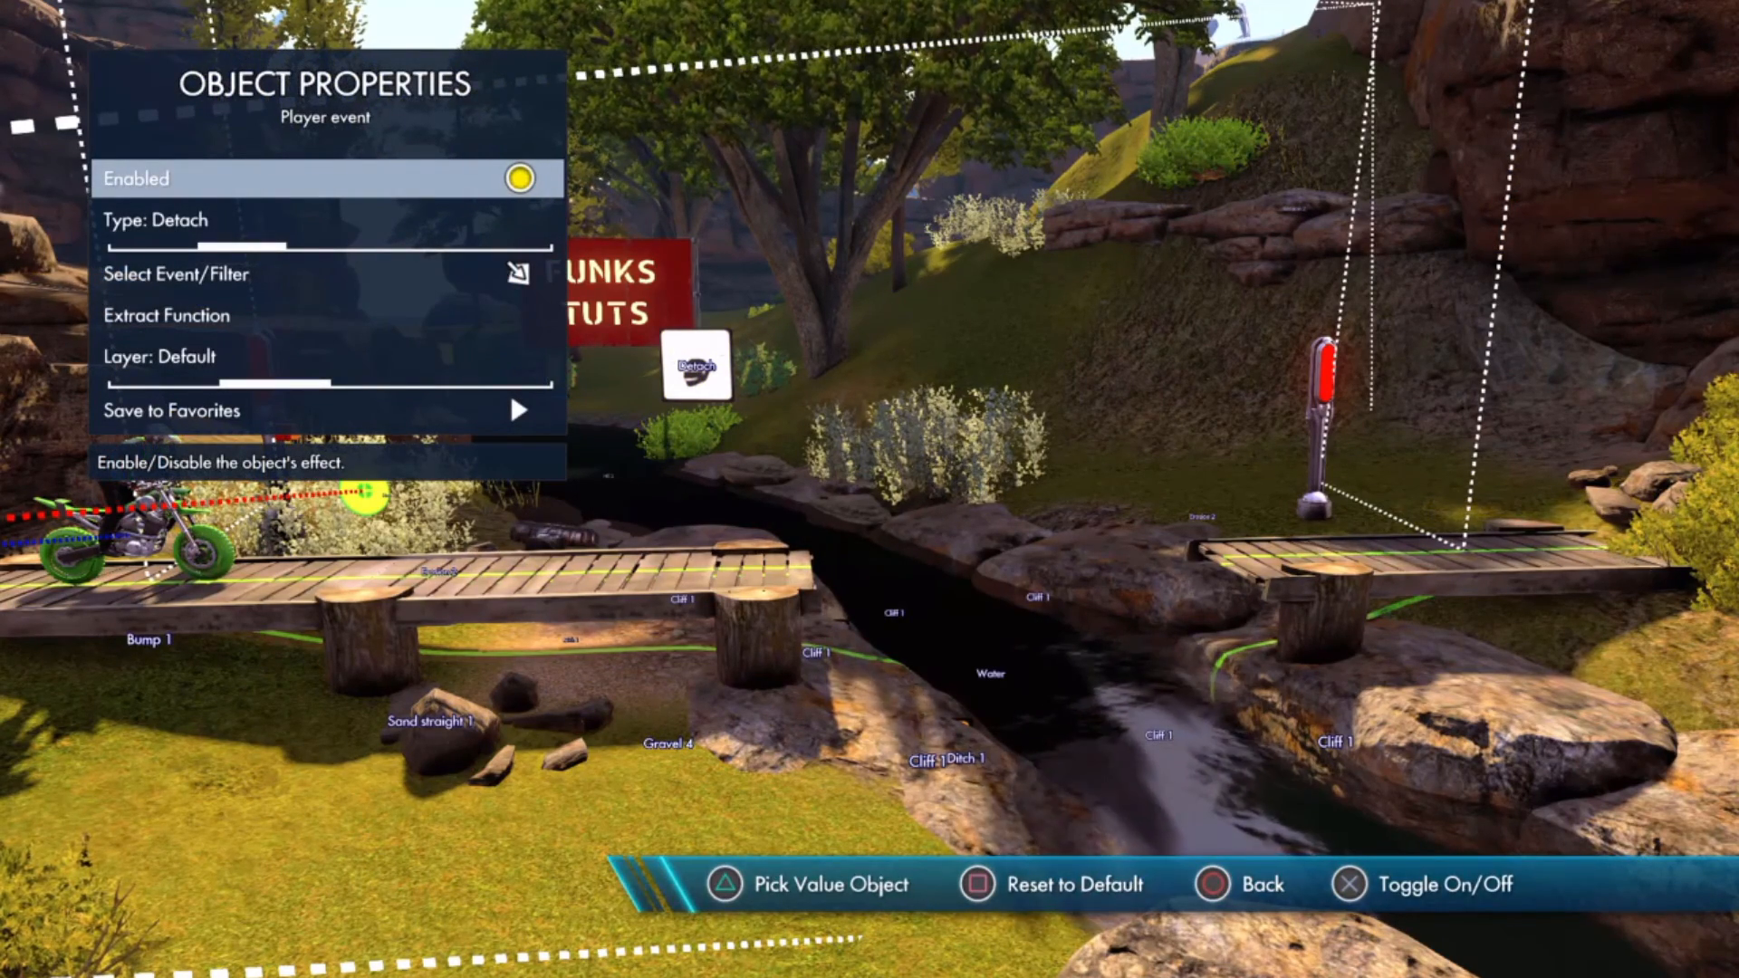
{"action": "key", "text": "Down"}
{"action": "key", "text": "Right"}
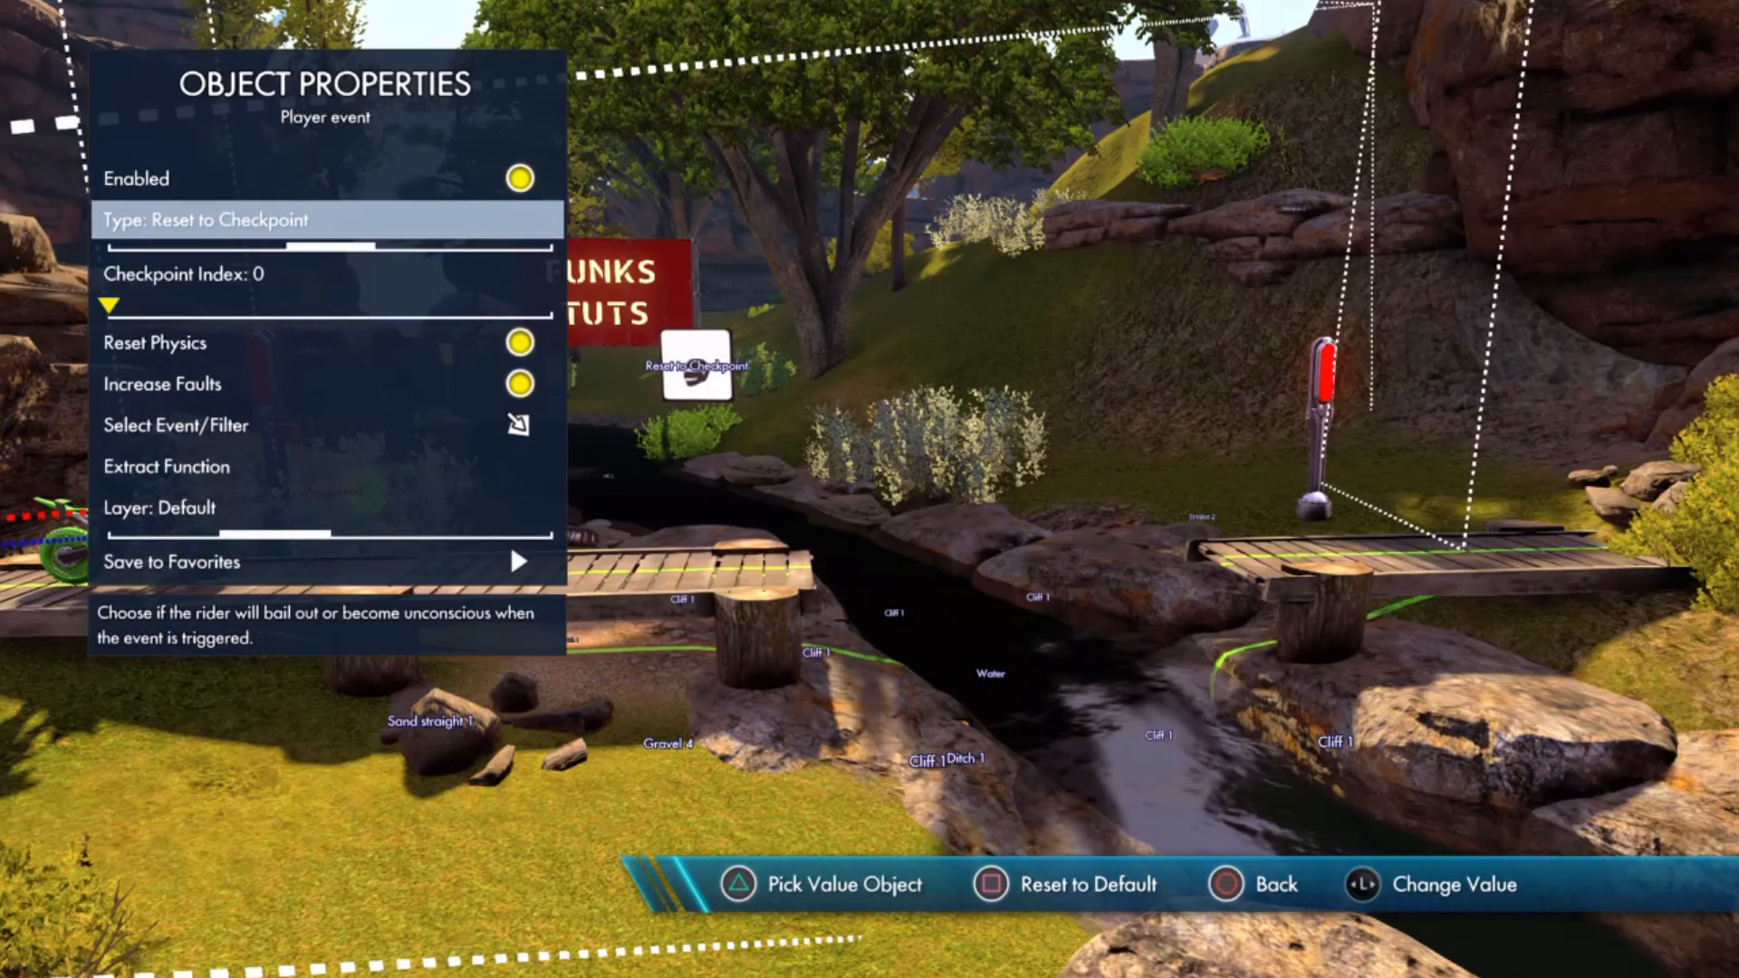
{"action": "key", "text": "Left"}
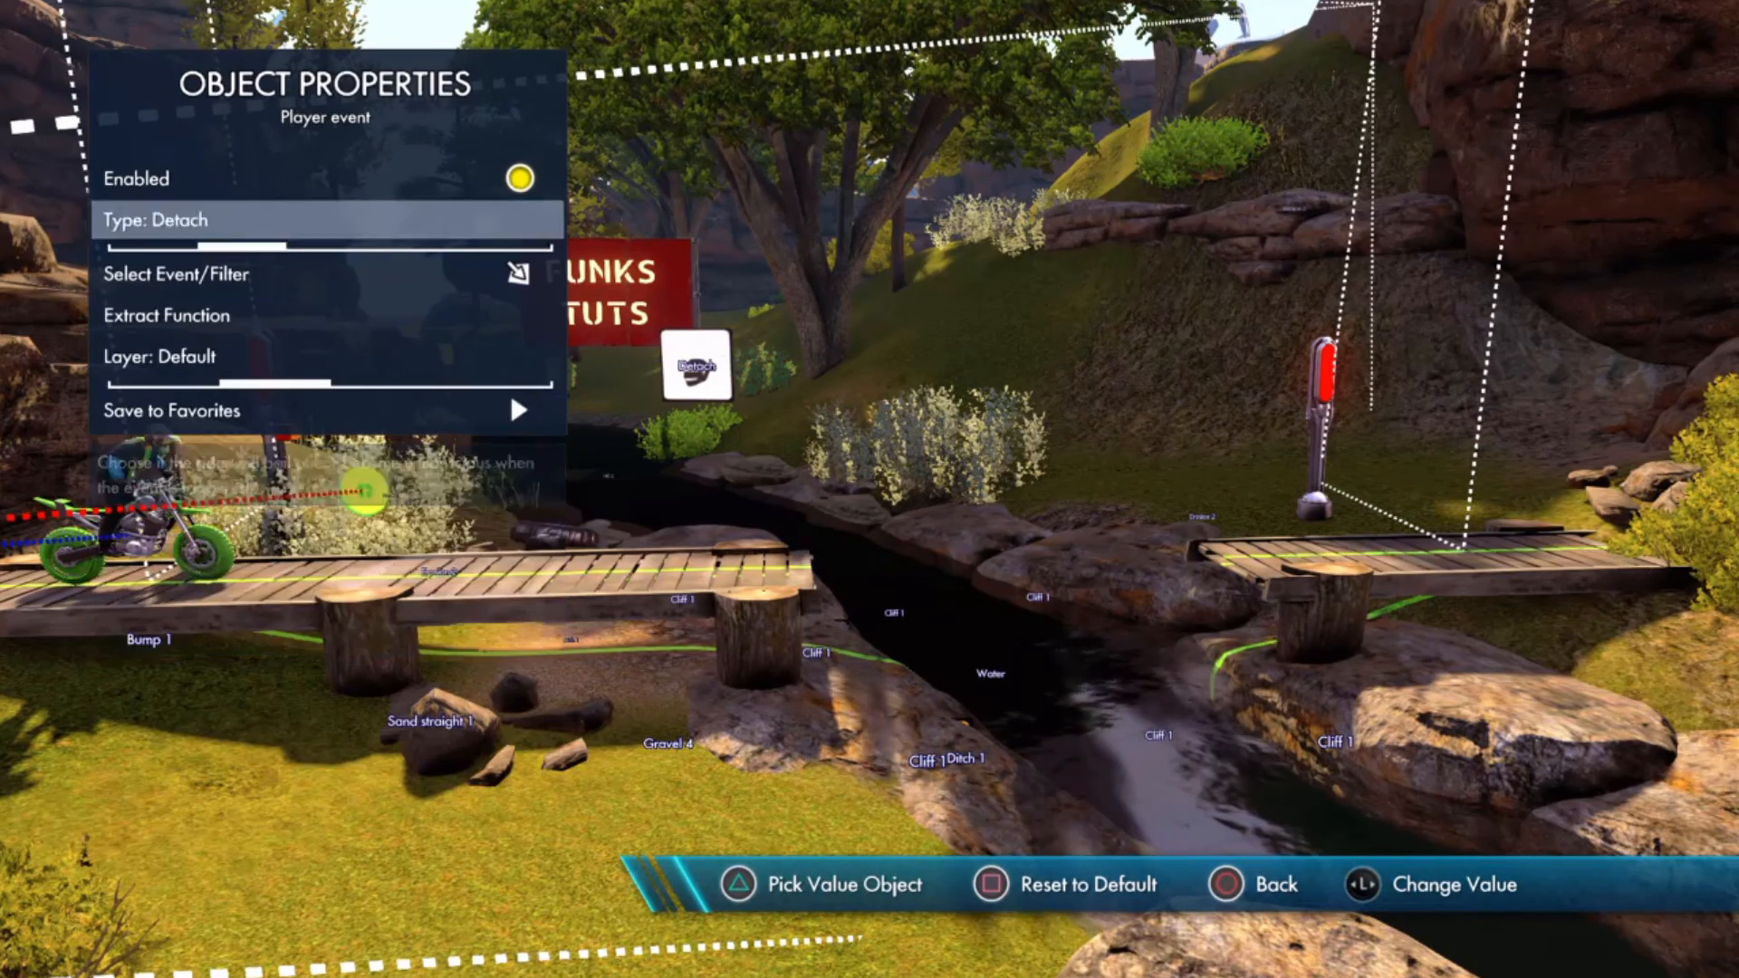
{"action": "key", "text": "Right"}
{"action": "key", "text": "Right"}
{"action": "key", "text": "Right"}
{"action": "key", "text": "Left"}
{"action": "key", "text": "Left"}
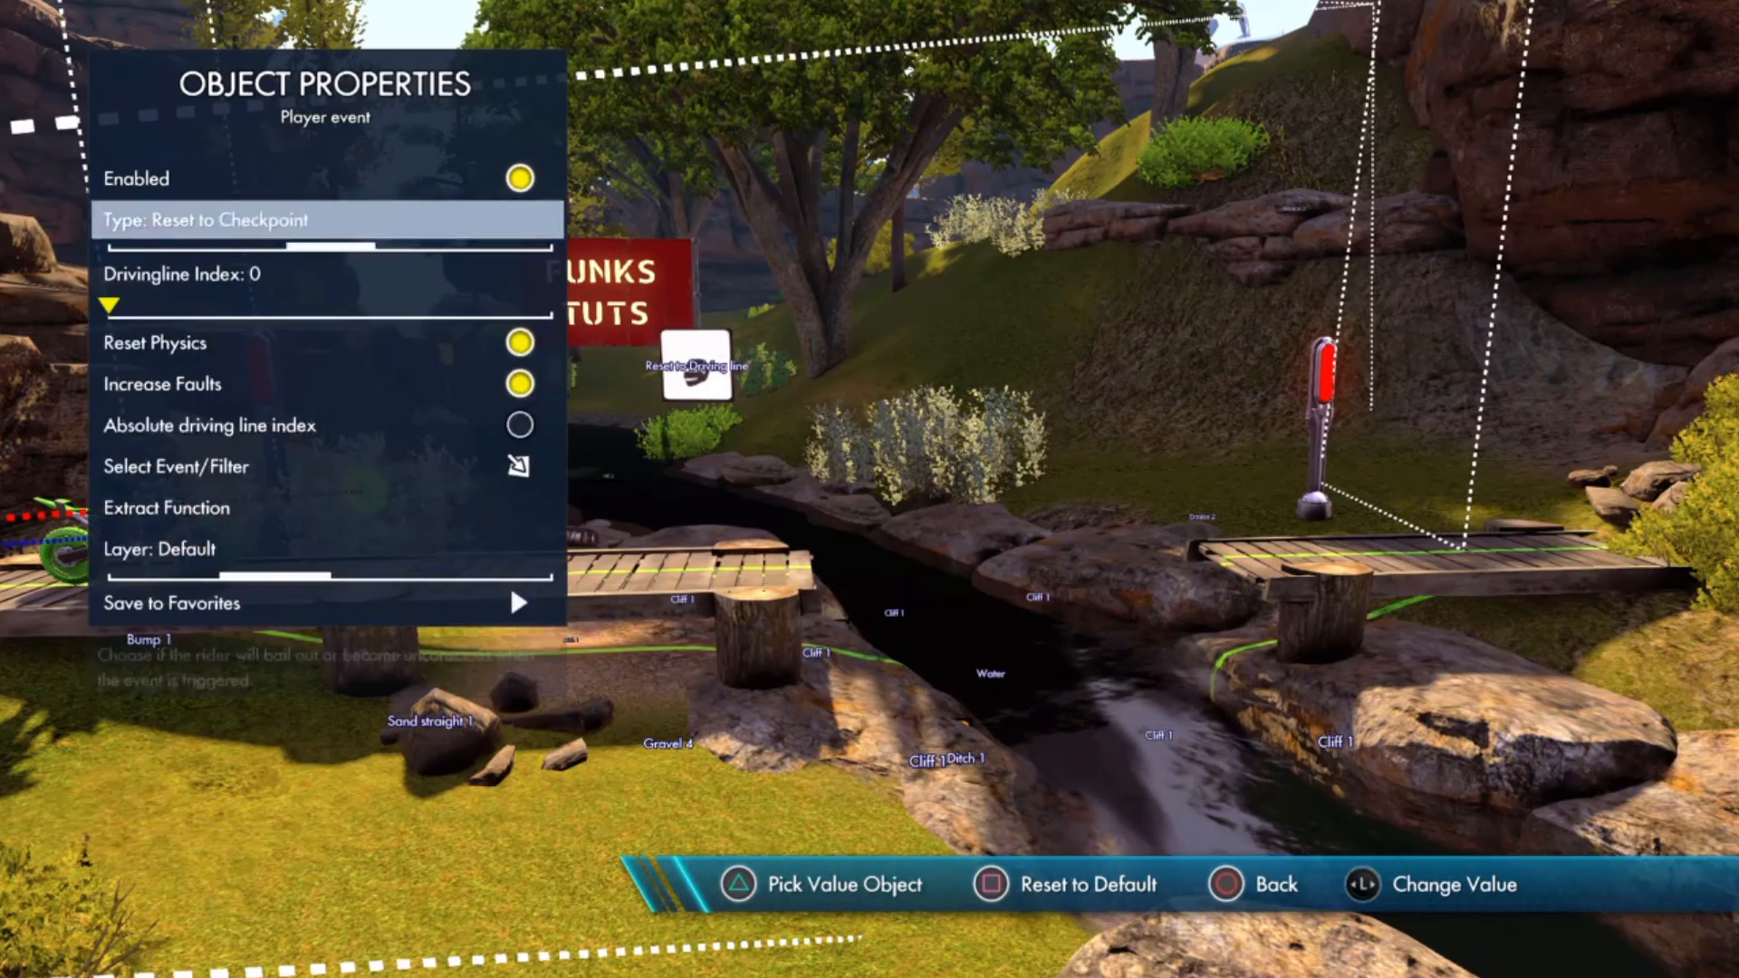
{"action": "key", "text": "Left"}
{"action": "key", "text": "Right"}
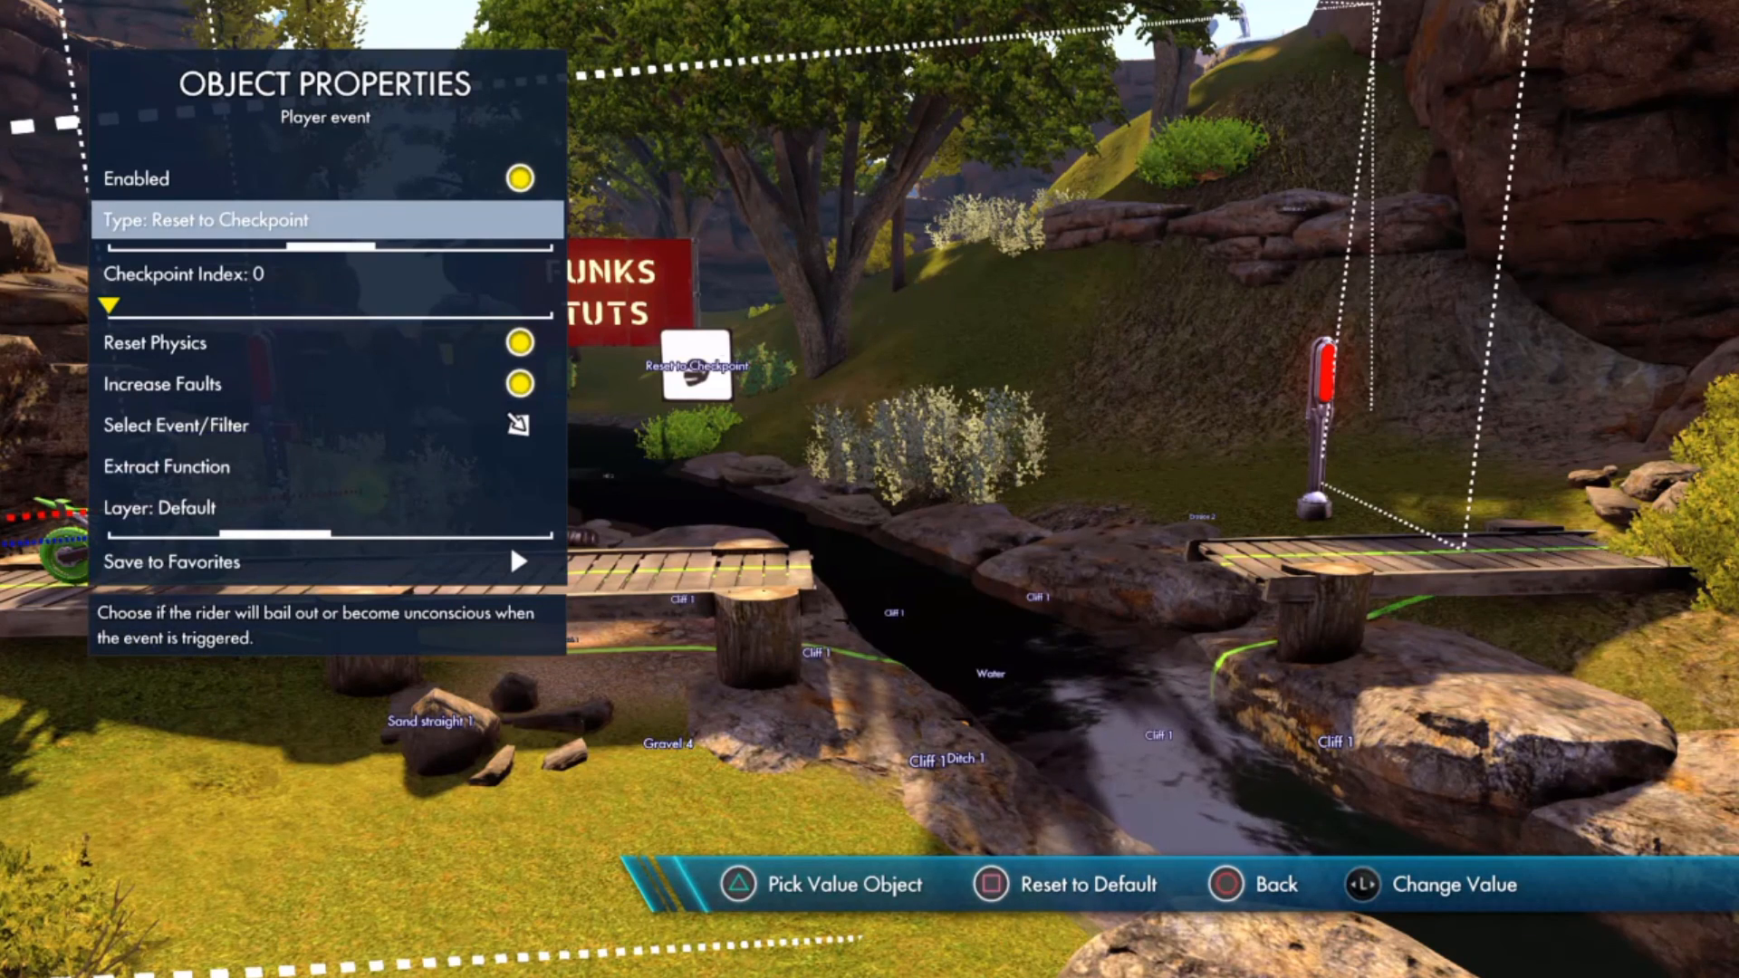
Step: Set the Player event's Checkpoint Index to 2
{"action": "key", "text": "Down"}
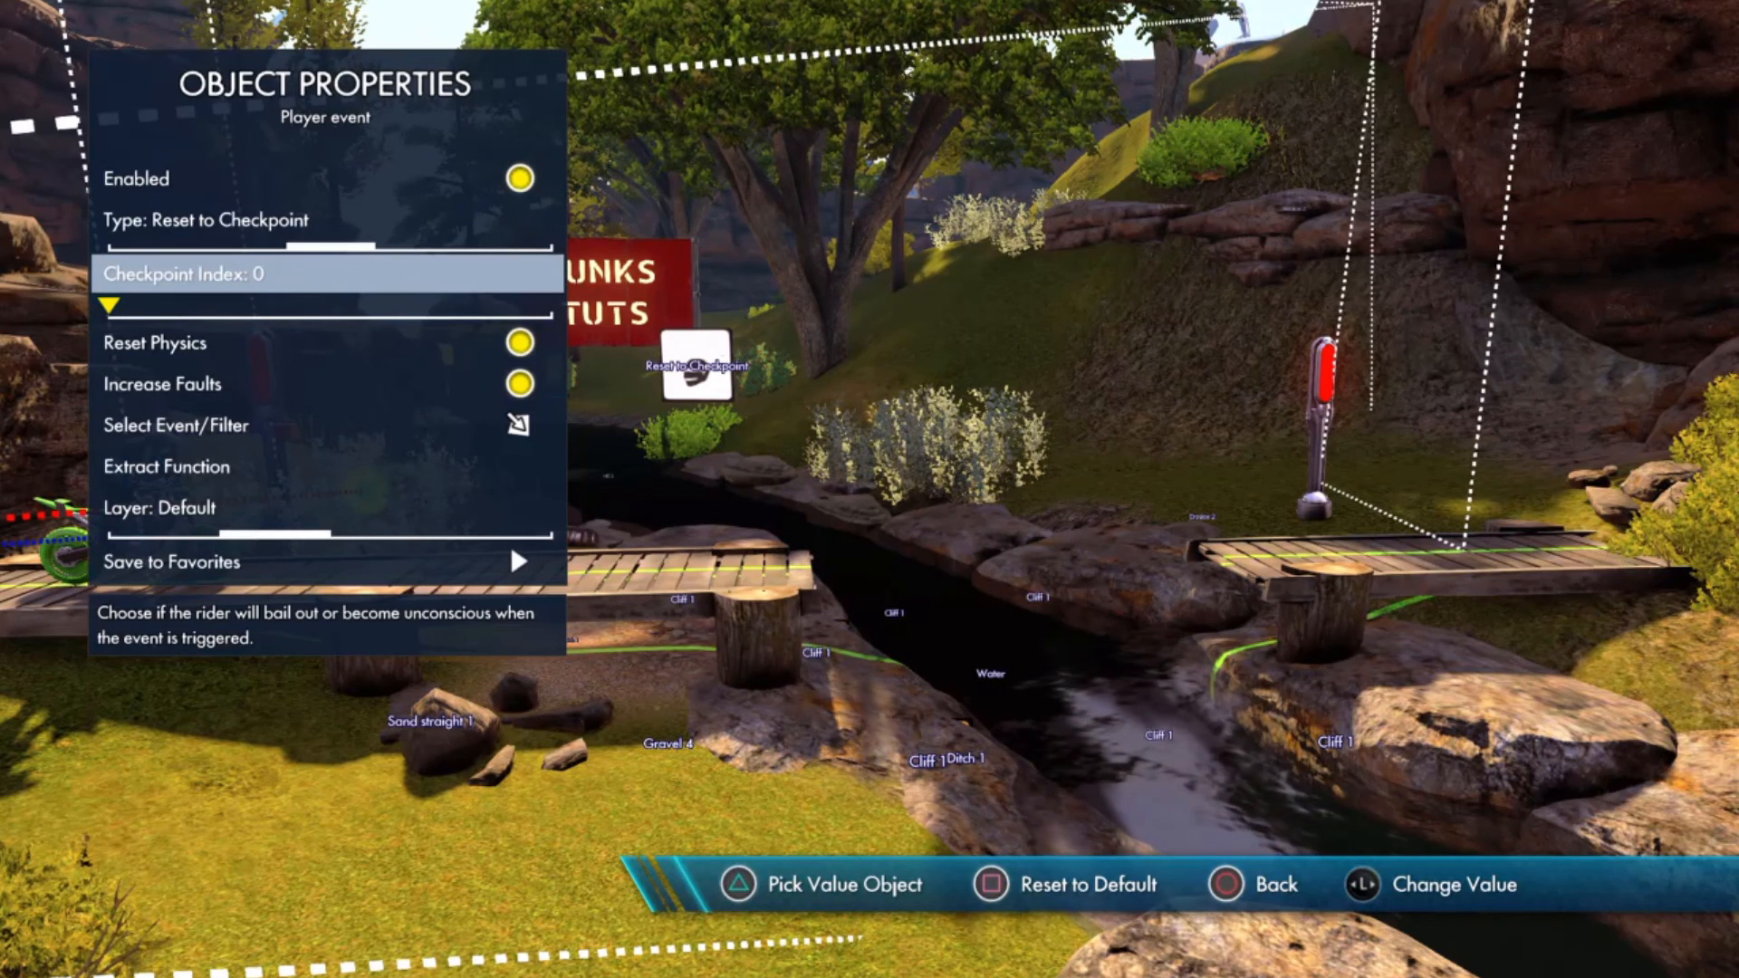
{"action": "key", "text": "Right"}
{"action": "key", "text": "Right"}
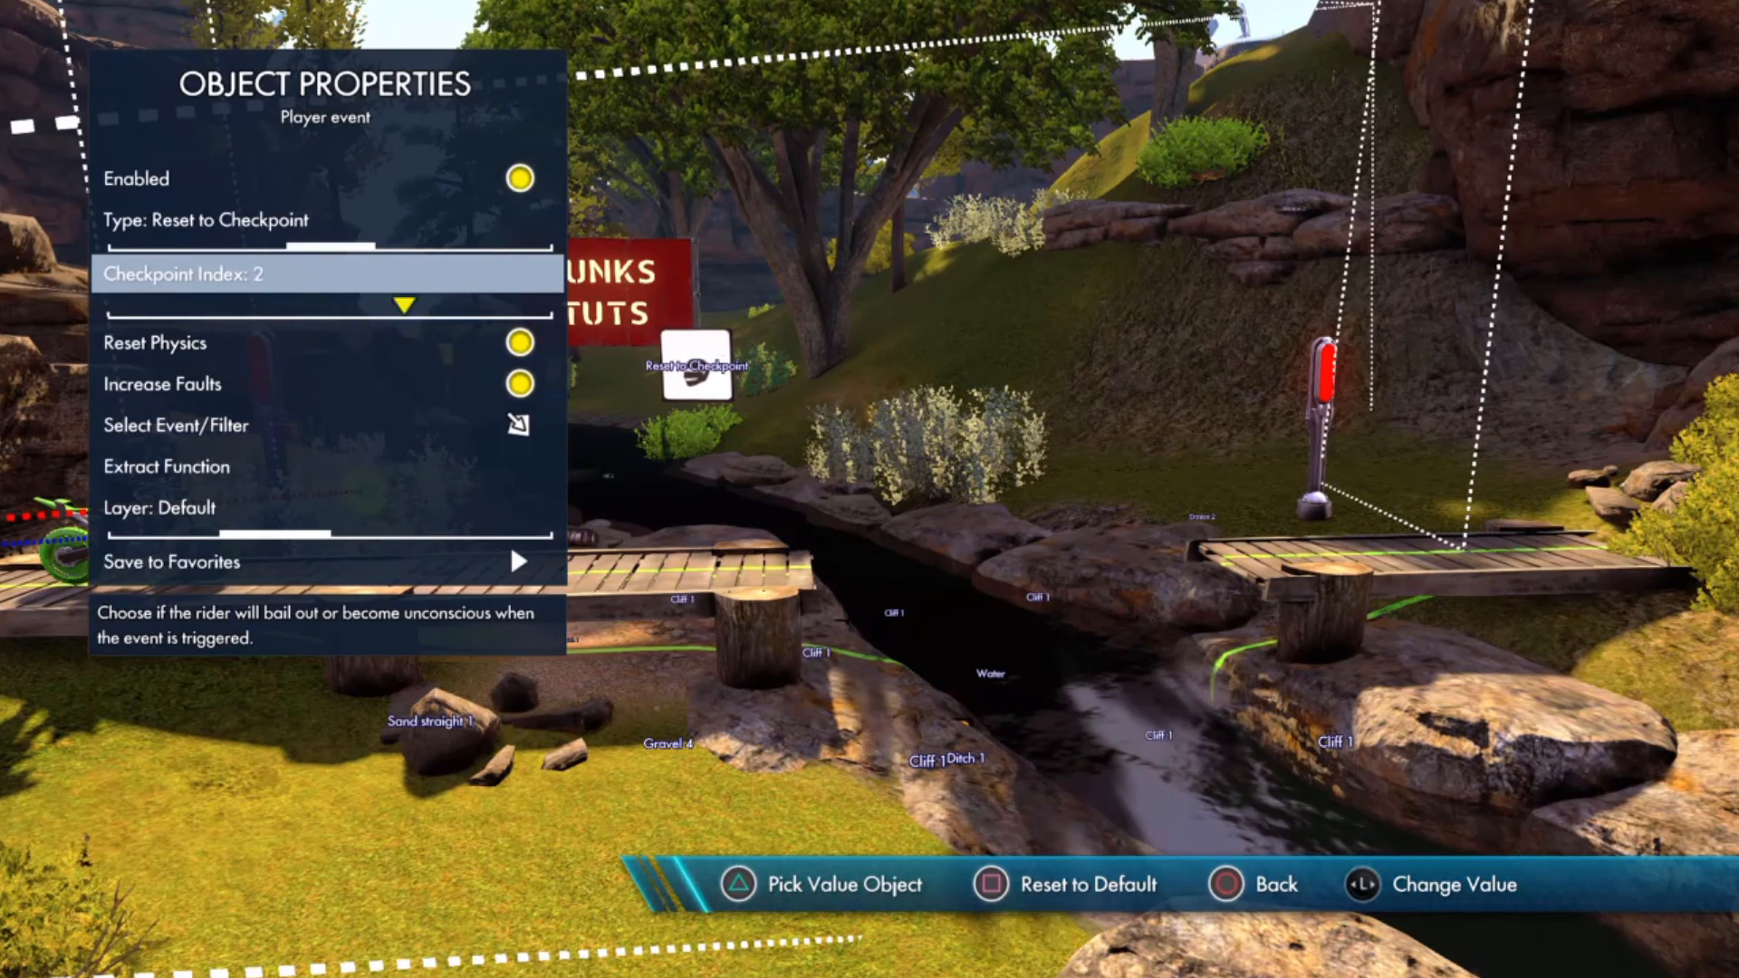
{"action": "key", "text": "Left"}
{"action": "key", "text": "Left"}
{"action": "key", "text": "Right"}
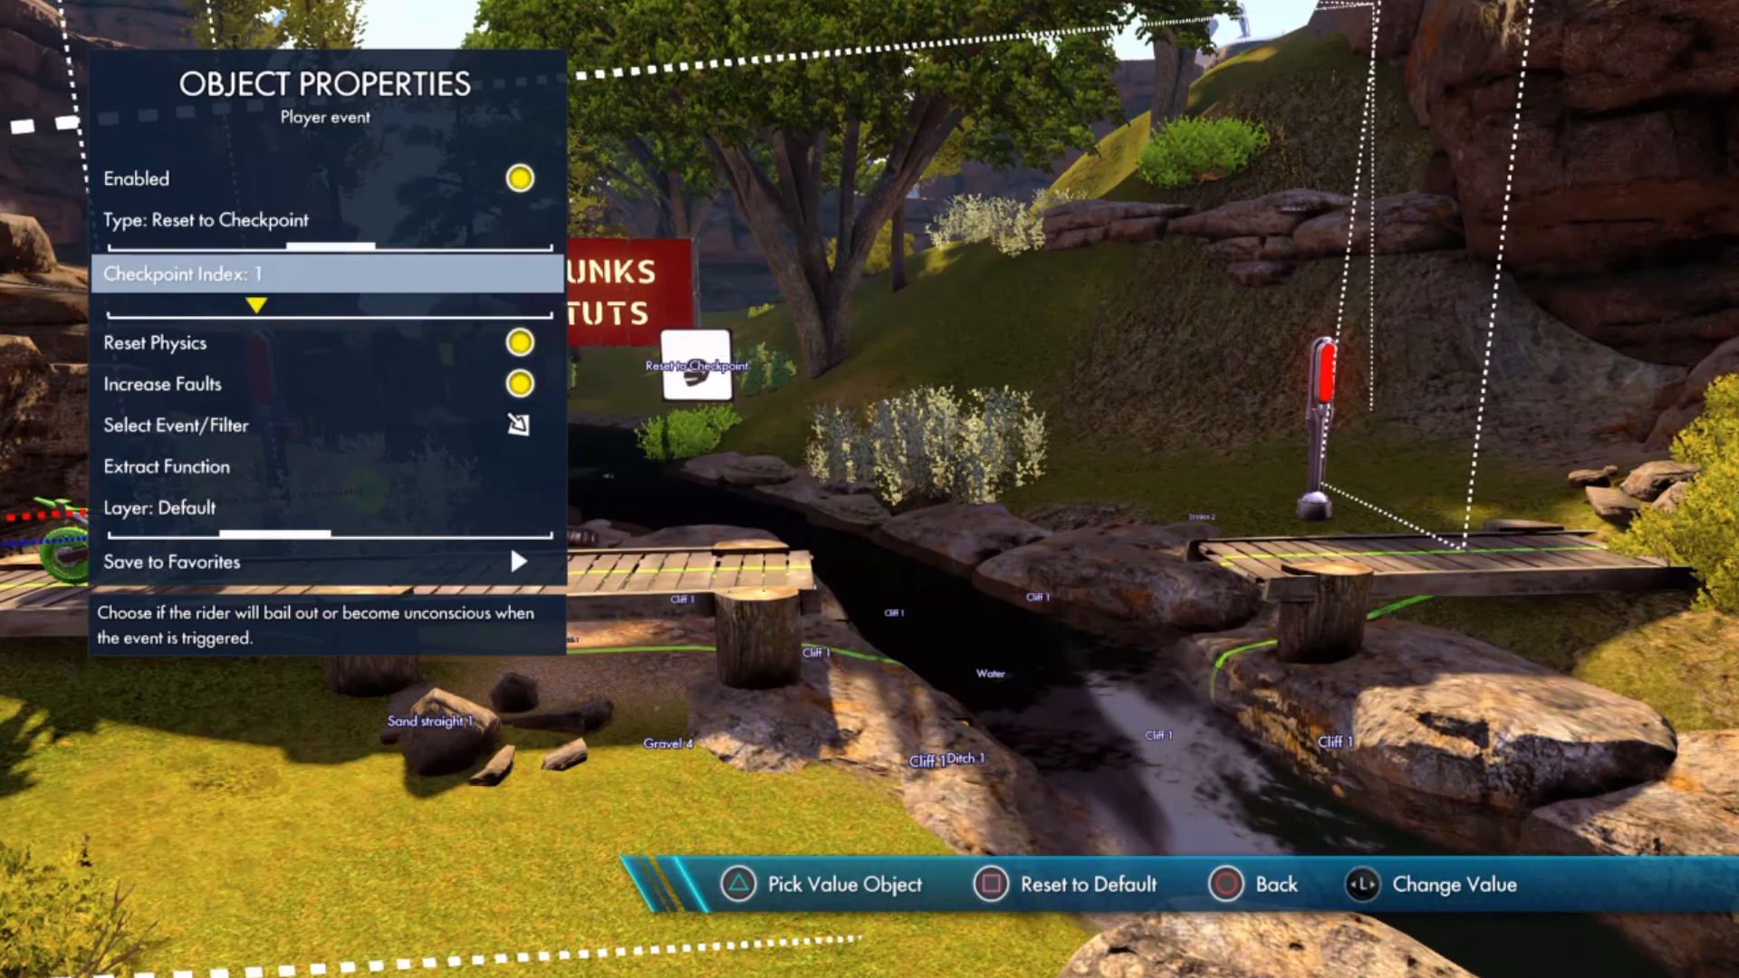
{"action": "key", "text": "Right"}
{"action": "key", "text": "Right"}
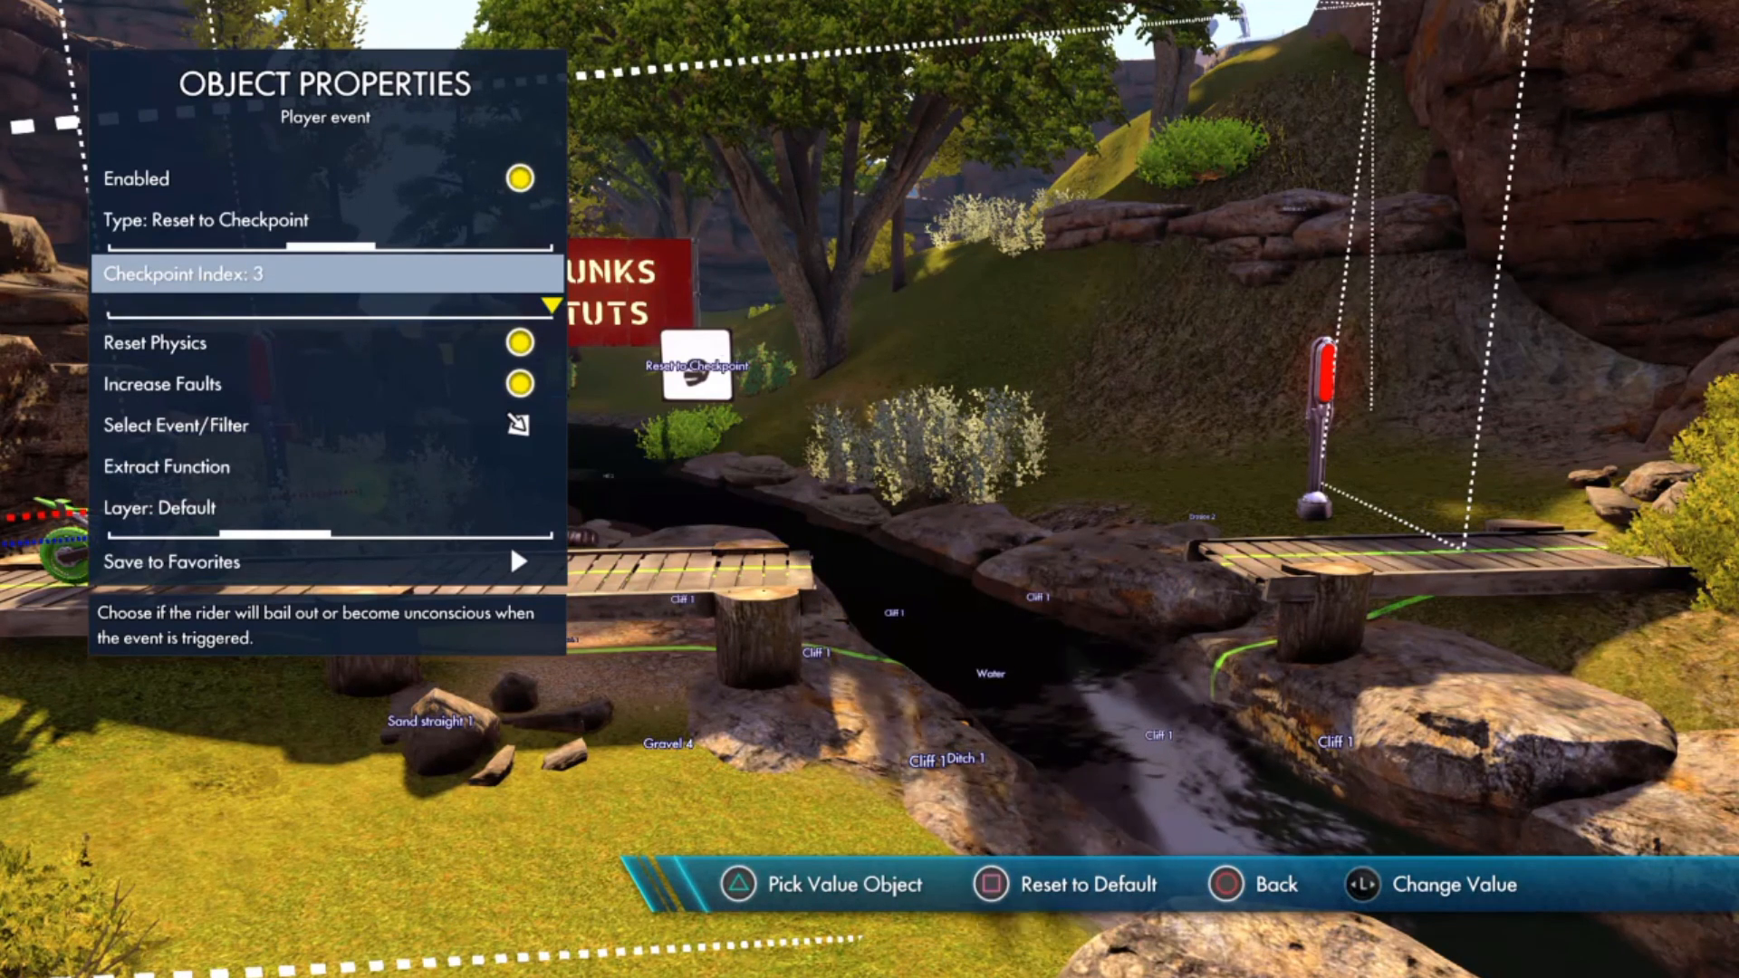
{"action": "key", "text": "Left"}
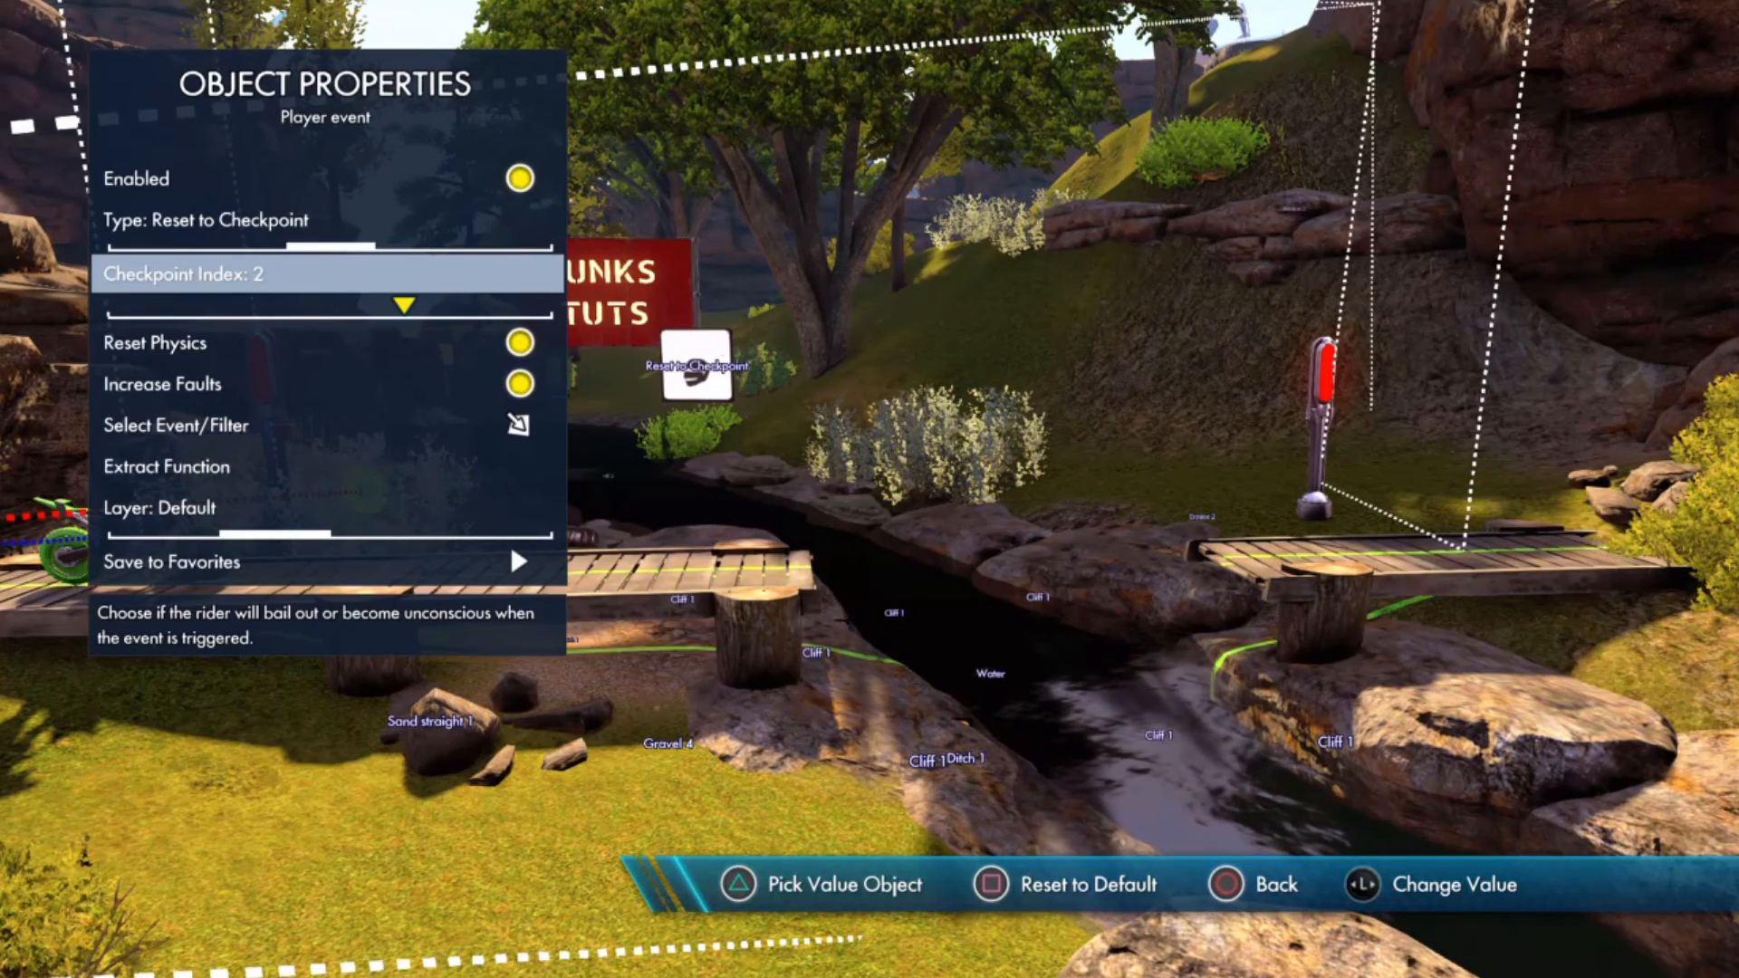
{"action": "key", "text": "Escape"}
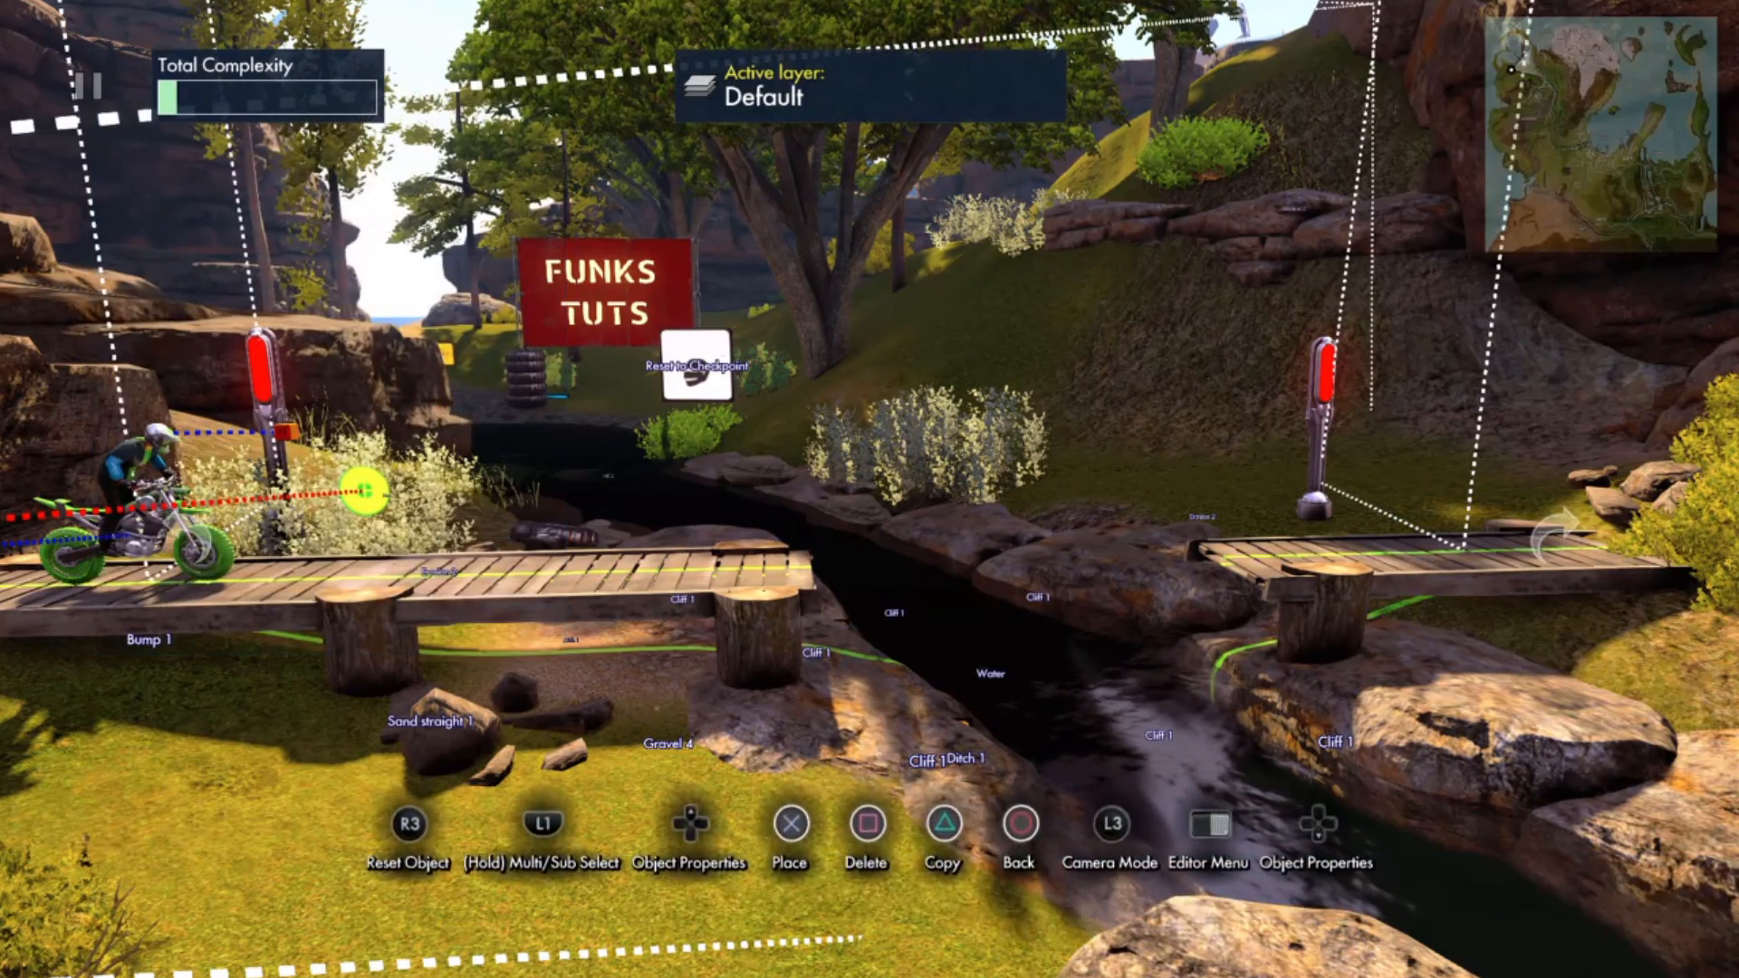
Step: Insert an Area trigger from the Triggers category and place it on the bridge in front of the first checkpoint
{"action": "key", "text": "Tab"}
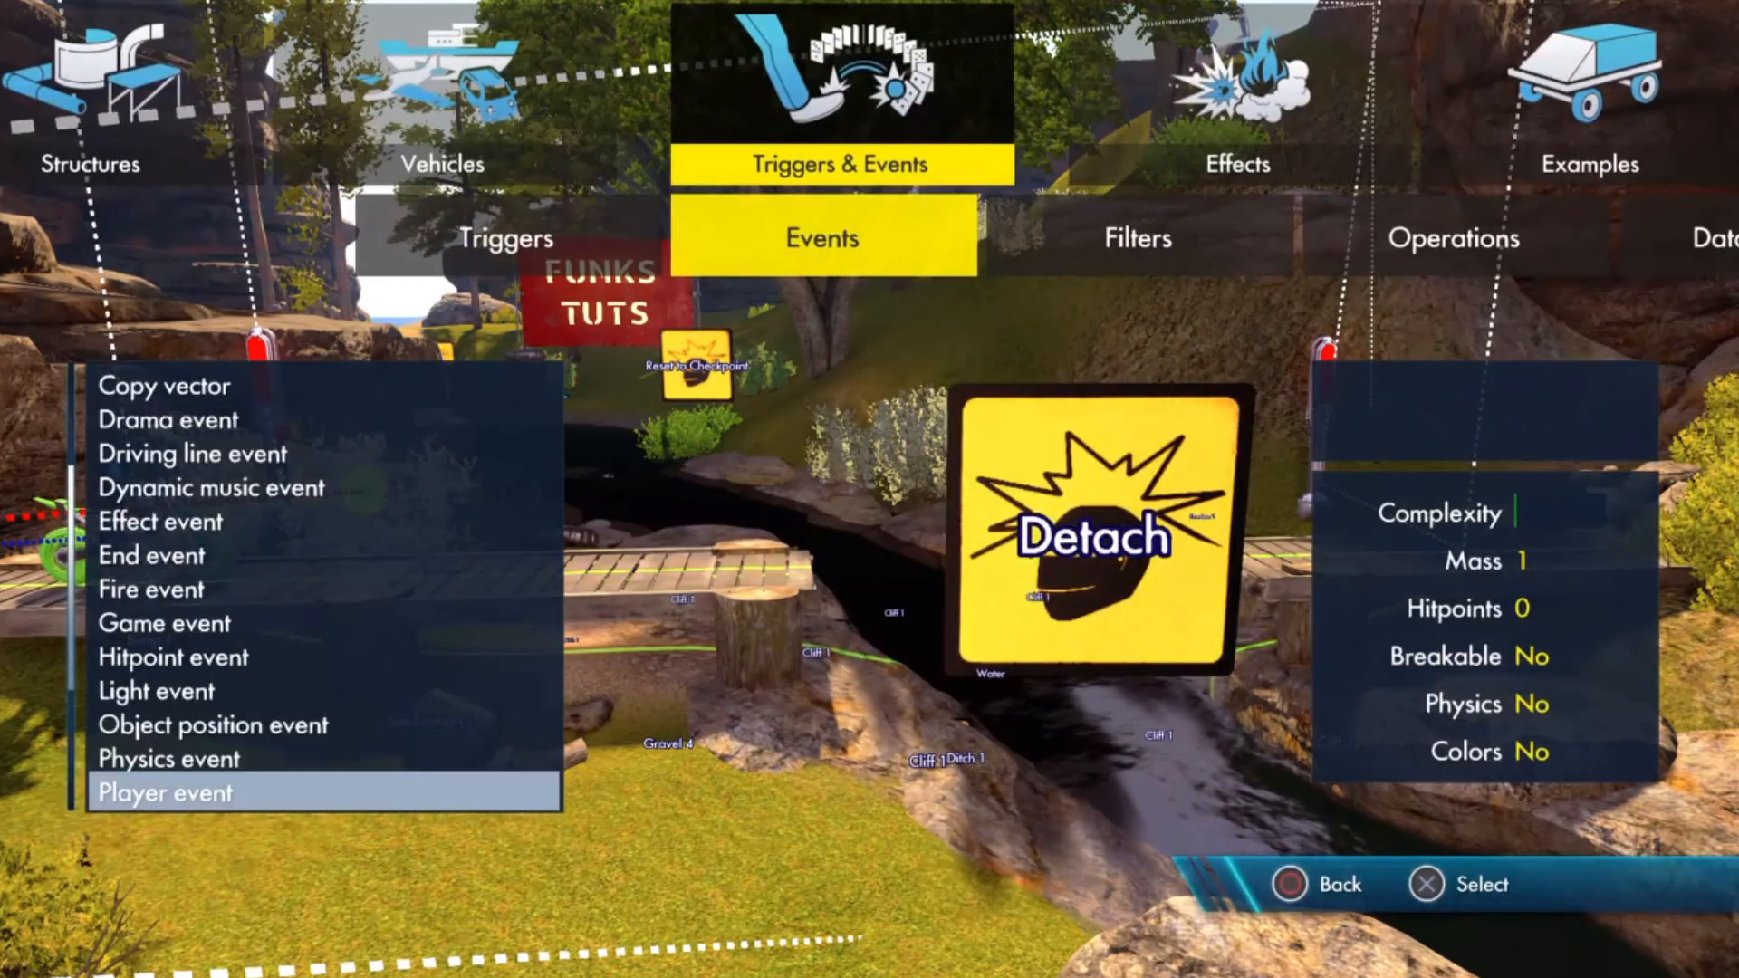
{"action": "key", "text": "Left"}
{"action": "key", "text": "Return"}
{"action": "key", "text": "Left"}
{"action": "key", "text": "Down"}
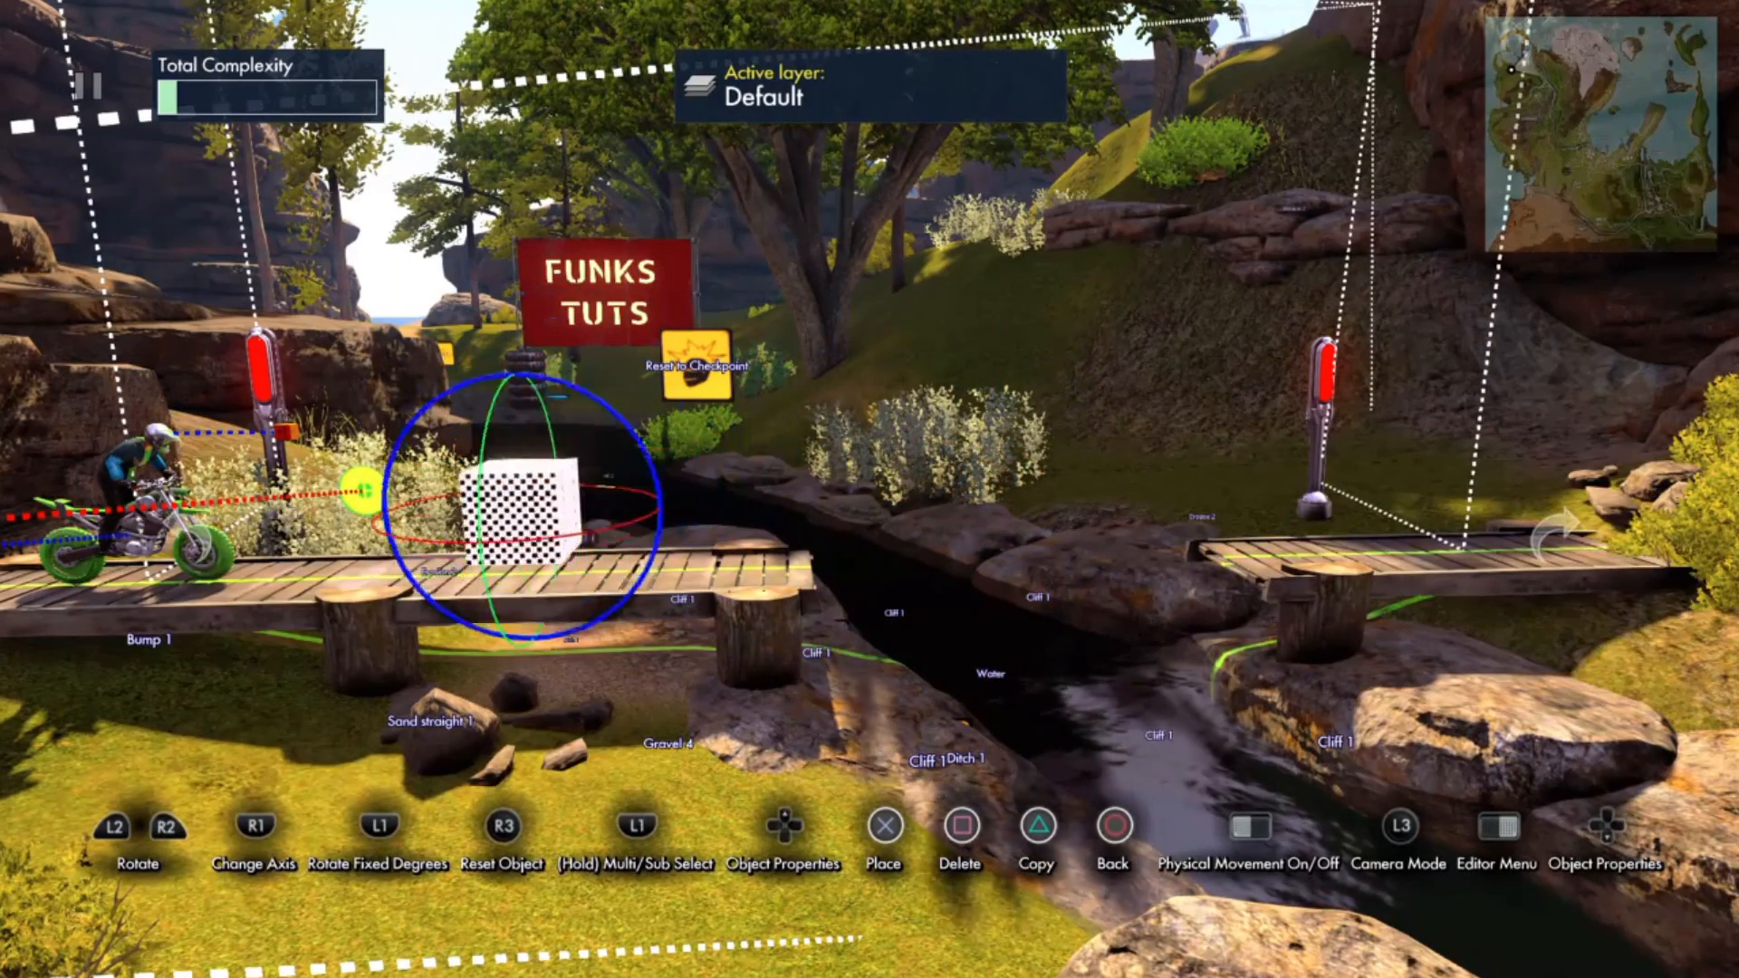
{"action": "key", "text": "Up"}
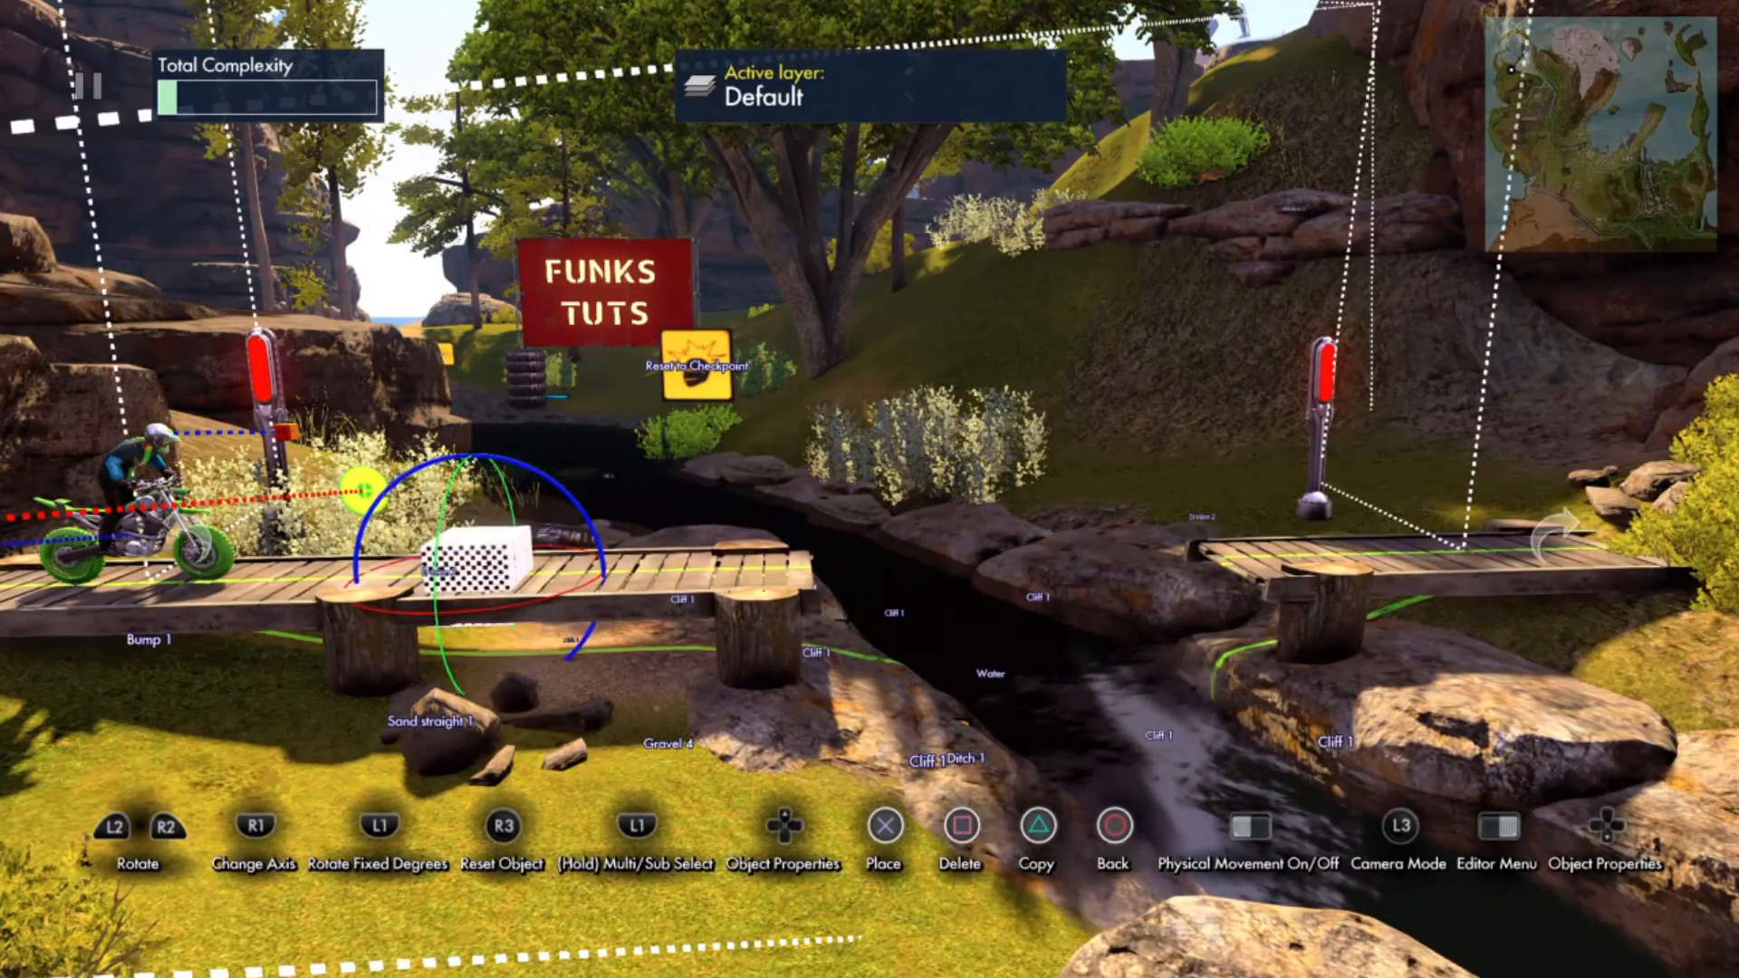
{"action": "key", "text": "Return"}
{"action": "key", "text": "Return"}
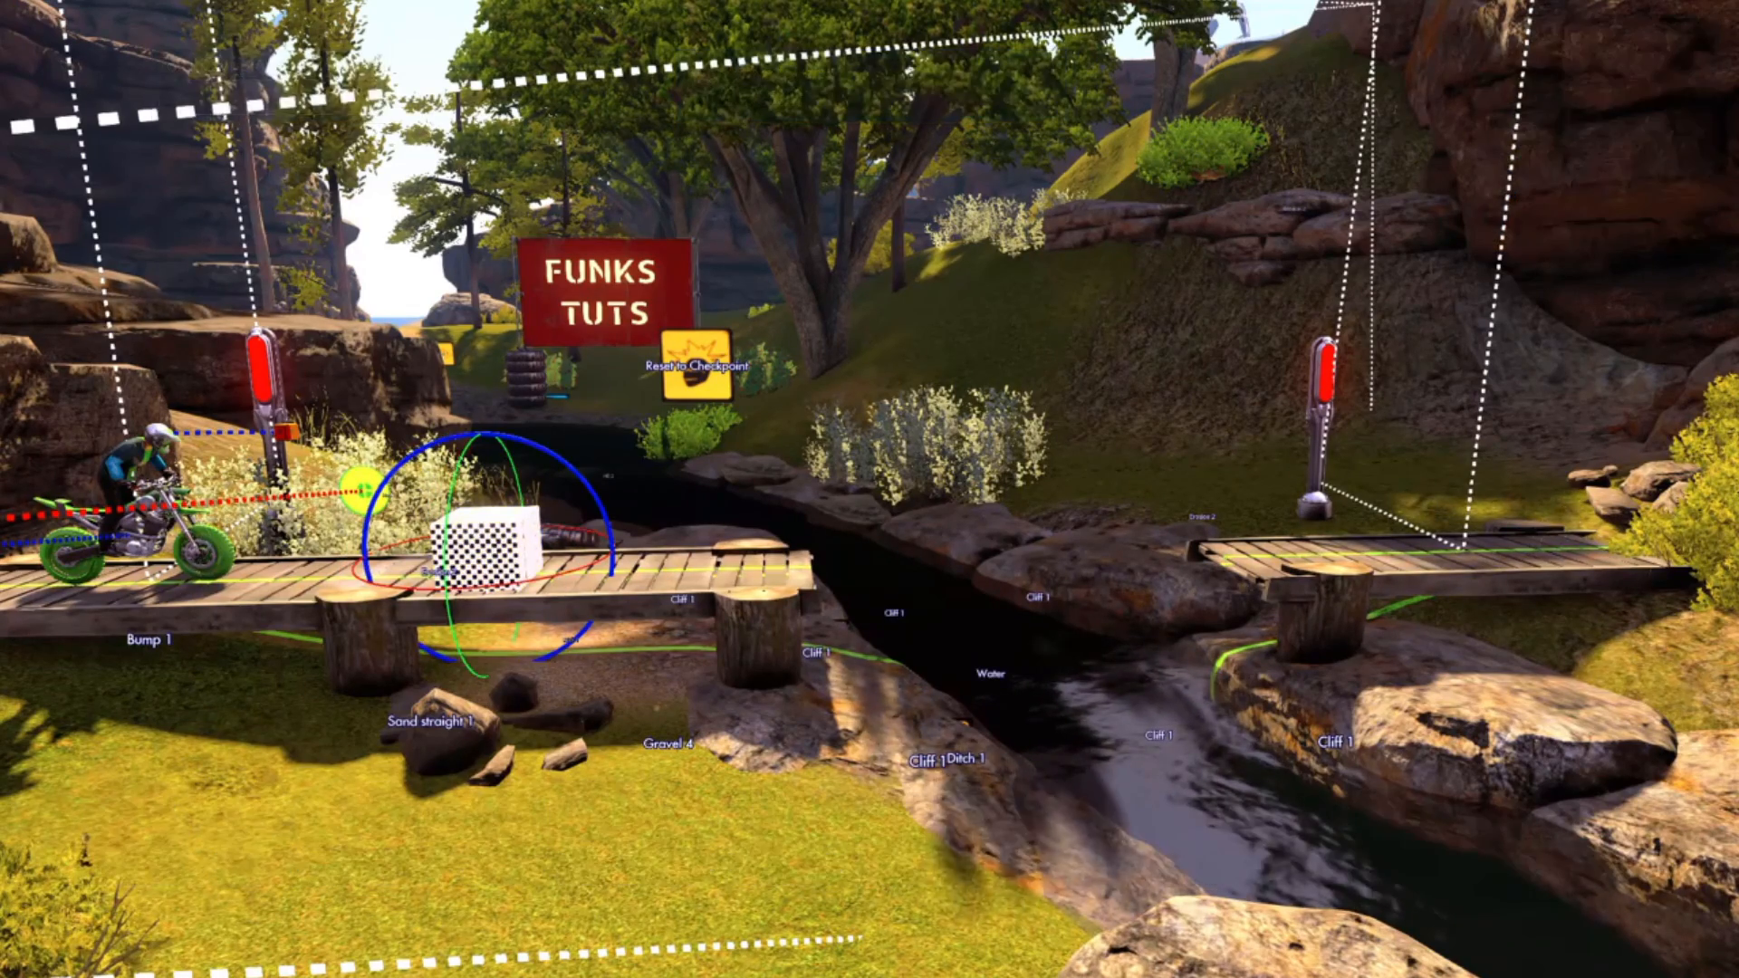
{"action": "key", "text": "space"}
{"action": "key", "text": "Down"}
{"action": "key", "text": "Down"}
{"action": "key", "text": "Down"}
{"action": "key", "text": "Down"}
{"action": "key", "text": "Down"}
{"action": "key", "text": "Up"}
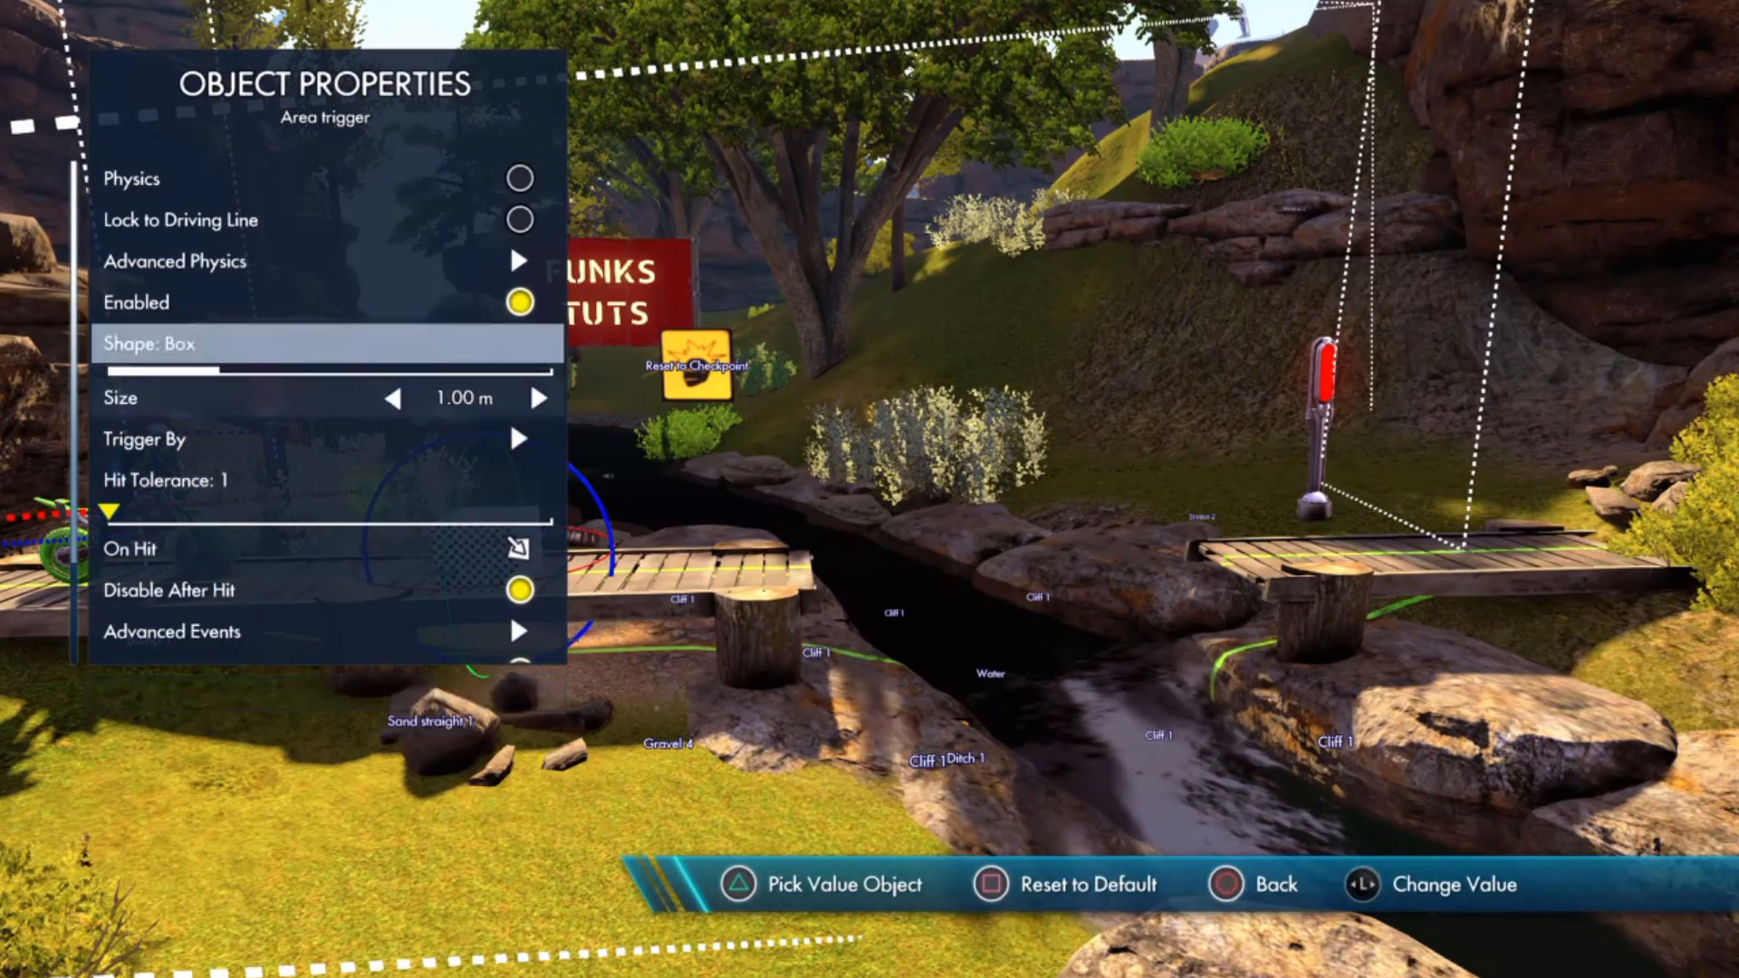
{"action": "key", "text": "Down"}
{"action": "key", "text": "Down"}
{"action": "key", "text": "Down"}
{"action": "key", "text": "Down"}
{"action": "key", "text": "Escape"}
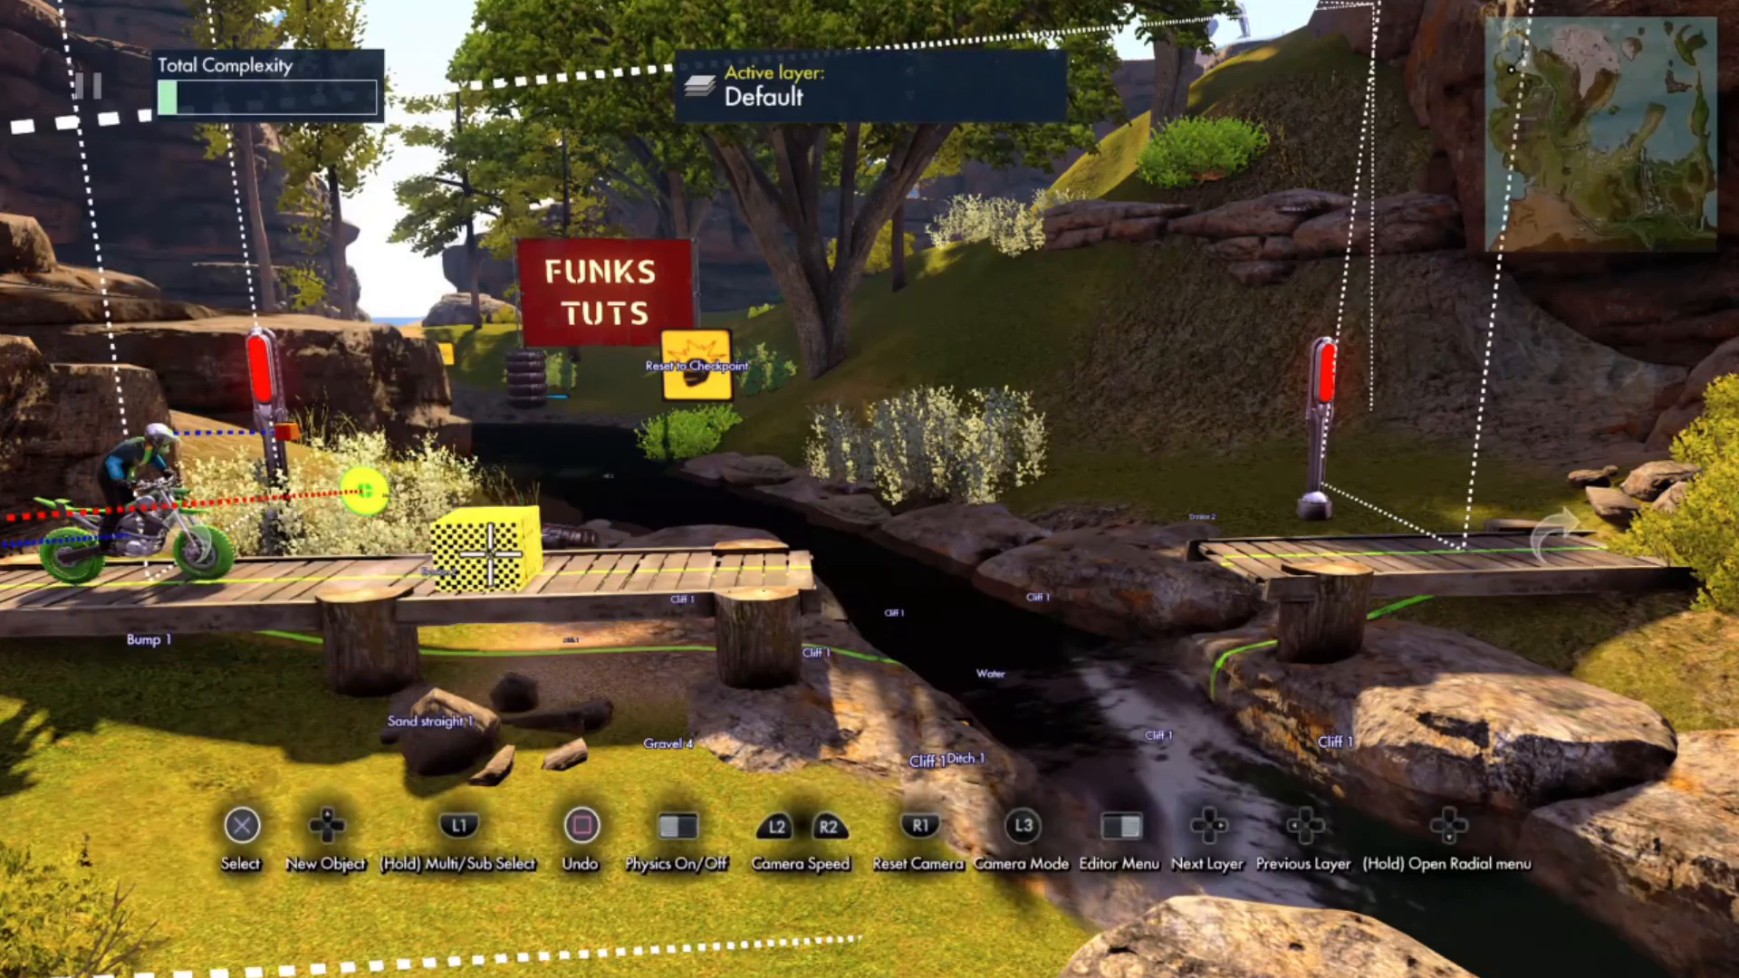
Step: Link the Area trigger's On Hit to the Reset to Checkpoint event beside the FUNKS TUTS sign
{"action": "key", "text": "Return"}
{"action": "key", "text": "Up"}
{"action": "key", "text": "Up"}
{"action": "key", "text": "Up"}
{"action": "key", "text": "Up"}
{"action": "key", "text": "Up"}
{"action": "key", "text": "Up"}
{"action": "key", "text": "Up"}
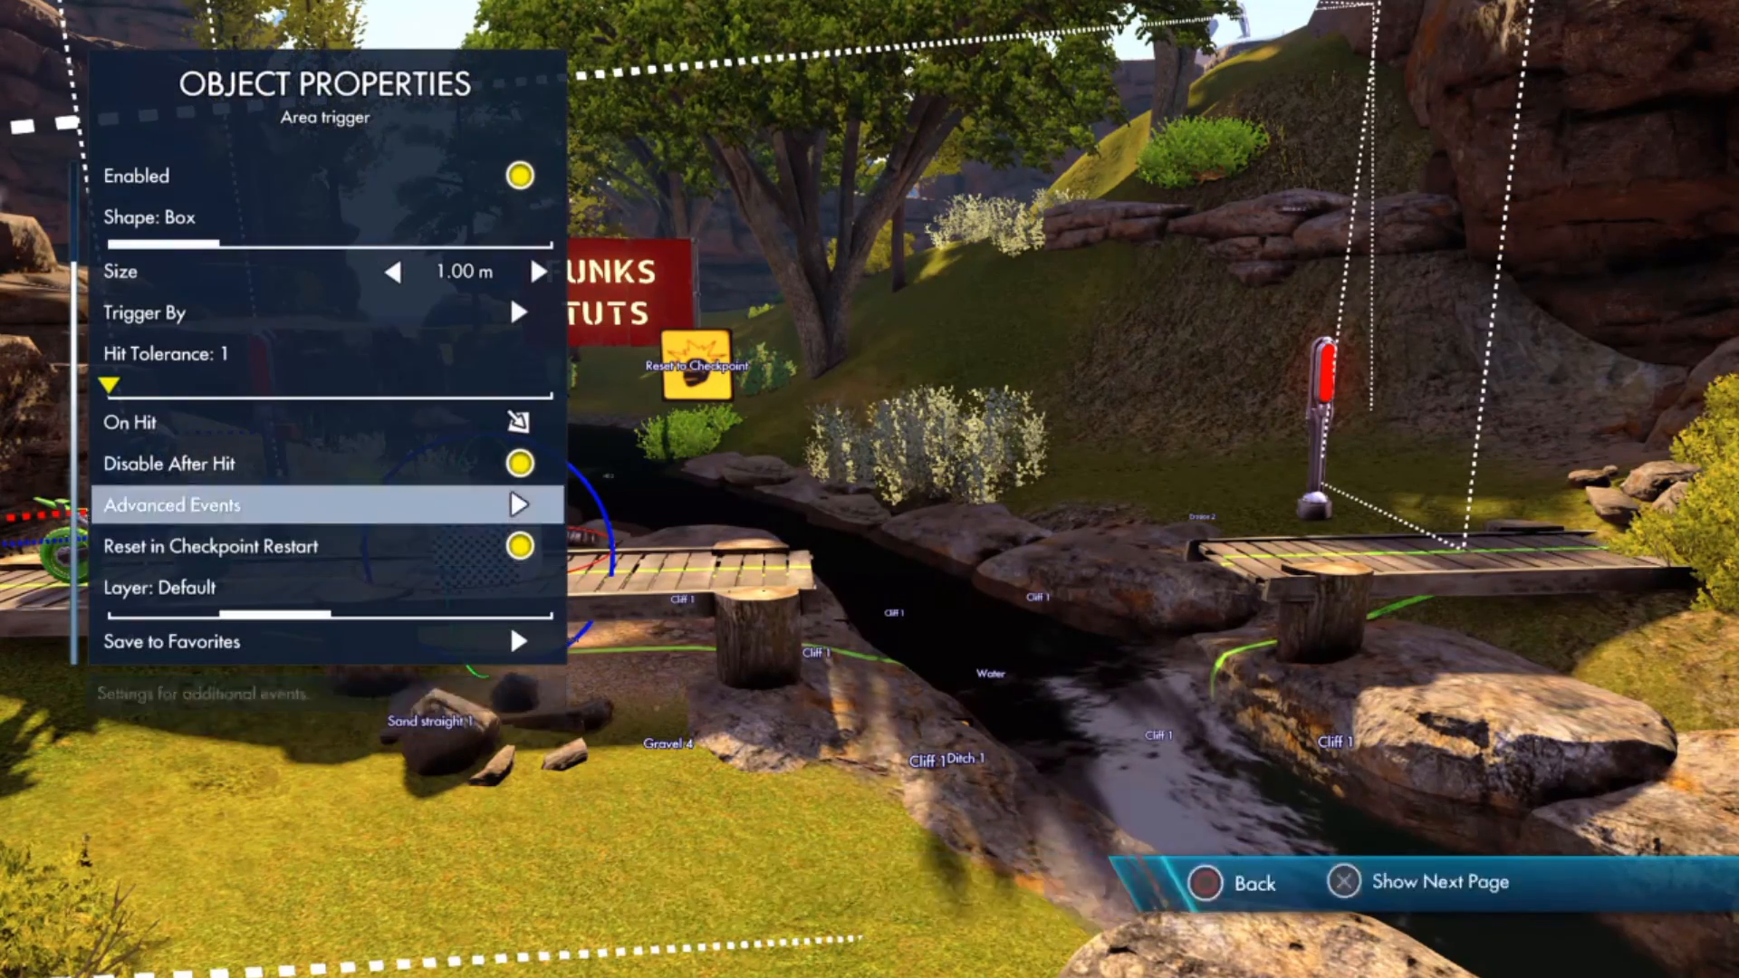
{"action": "key", "text": "Return"}
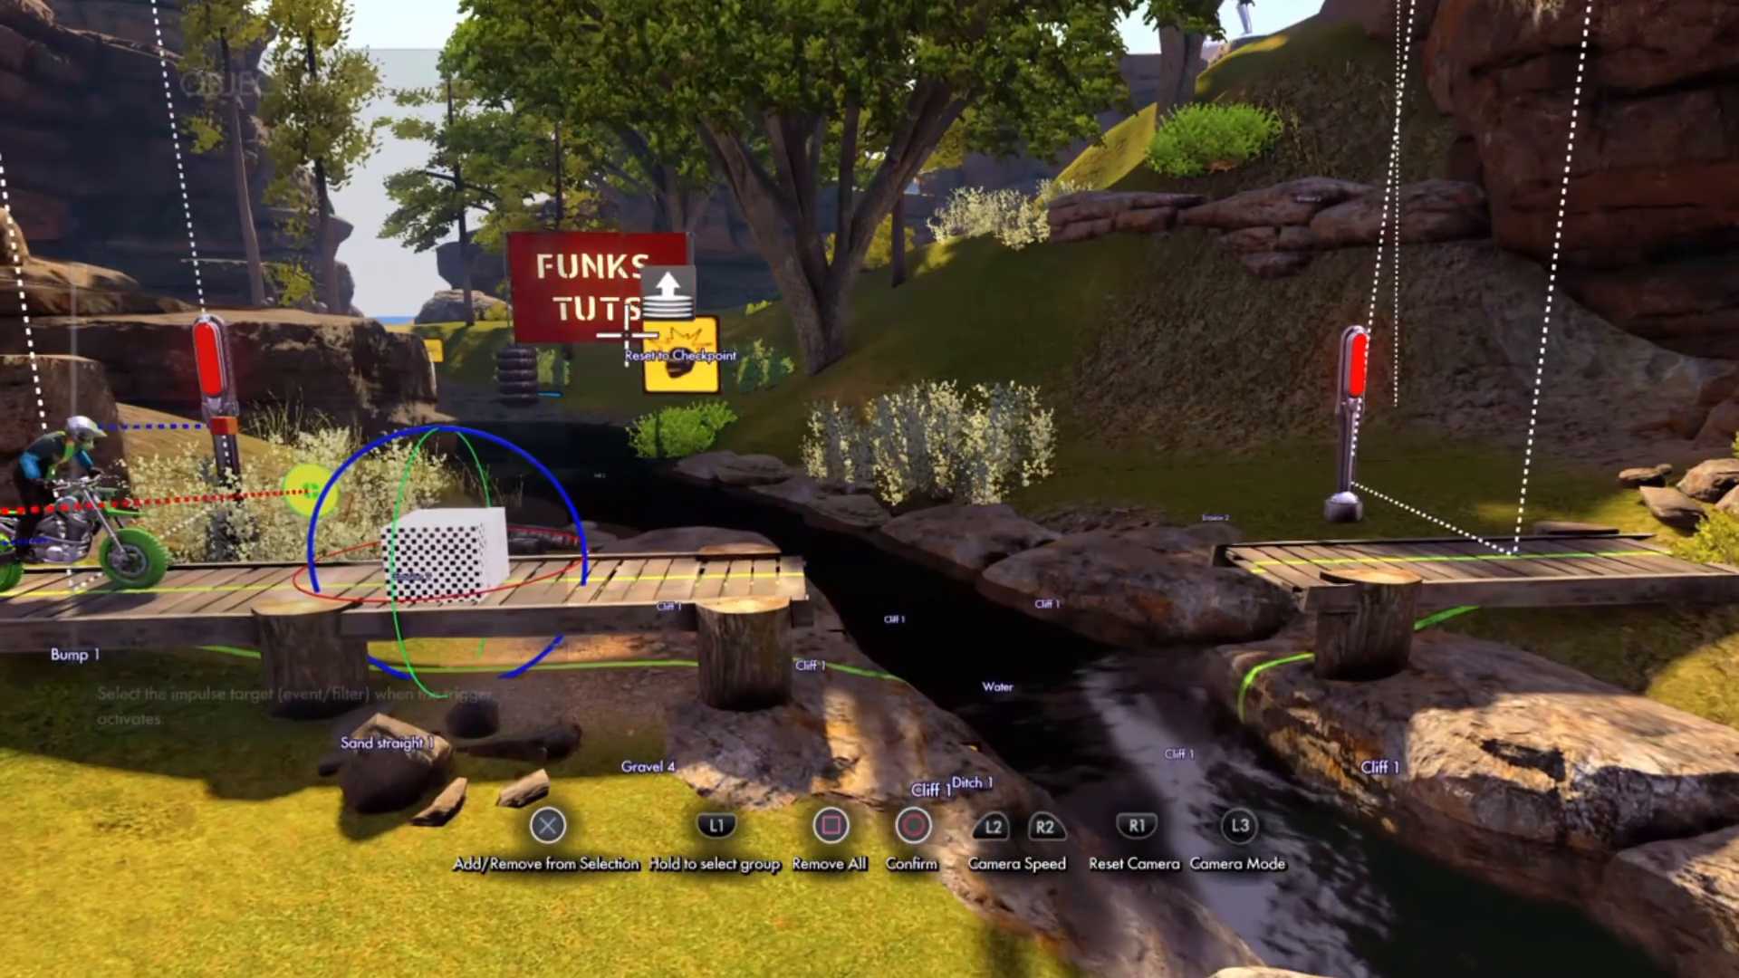
{"action": "left_click", "coordinate": [697, 365]}
{"action": "key", "text": "Return"}
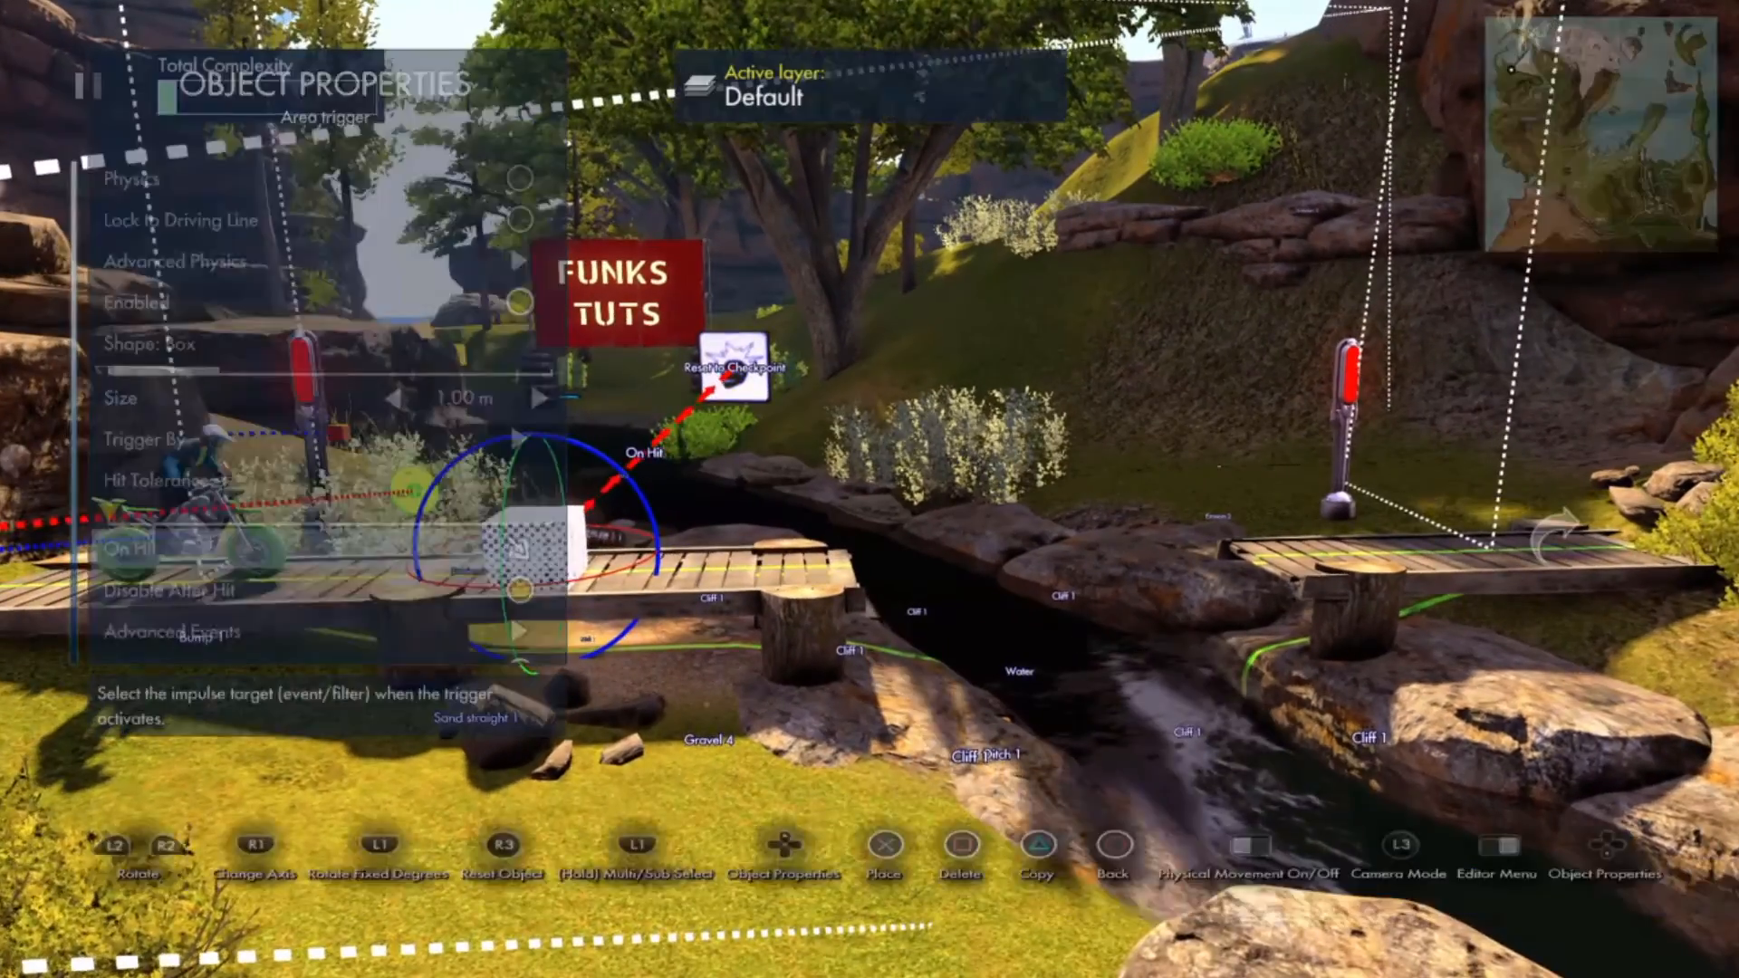
{"action": "key", "text": "Escape"}
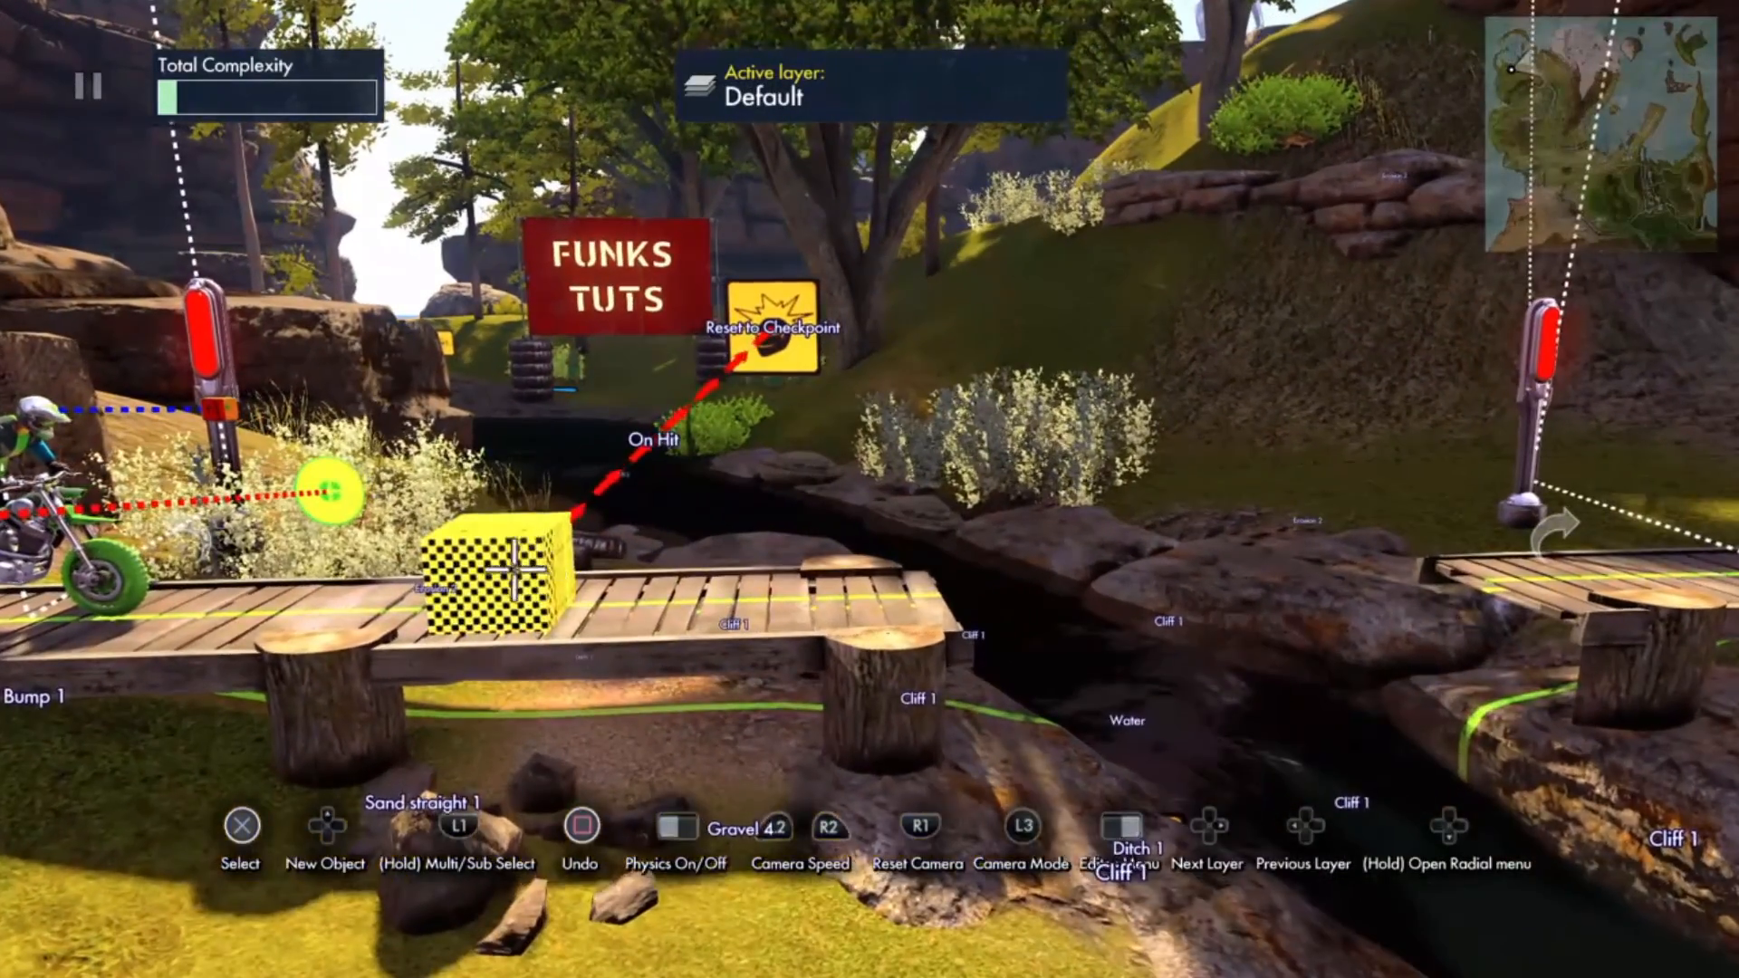
Step: Test drive the track through the Area trigger to examine the reset to the checkpoint across the river
{"action": "left_click", "coordinate": [503, 567]}
{"action": "left_click", "coordinate": [517, 563]}
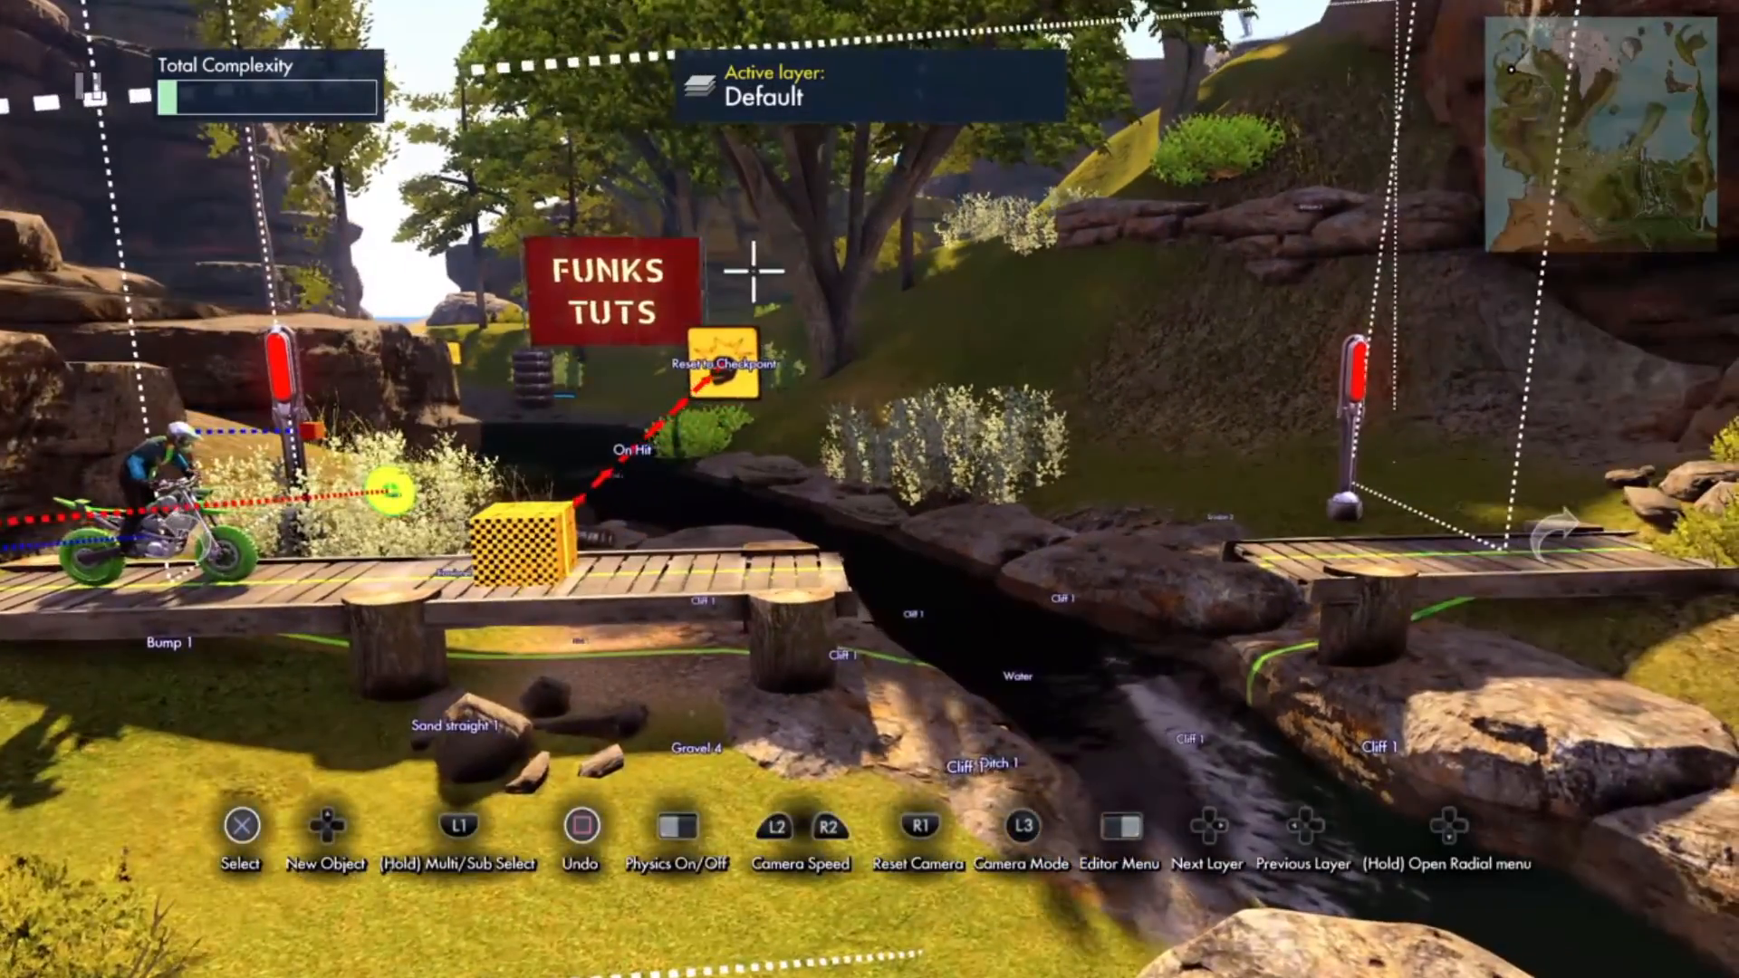
{"action": "left_click", "coordinate": [722, 364]}
{"action": "left_click", "coordinate": [723, 313]}
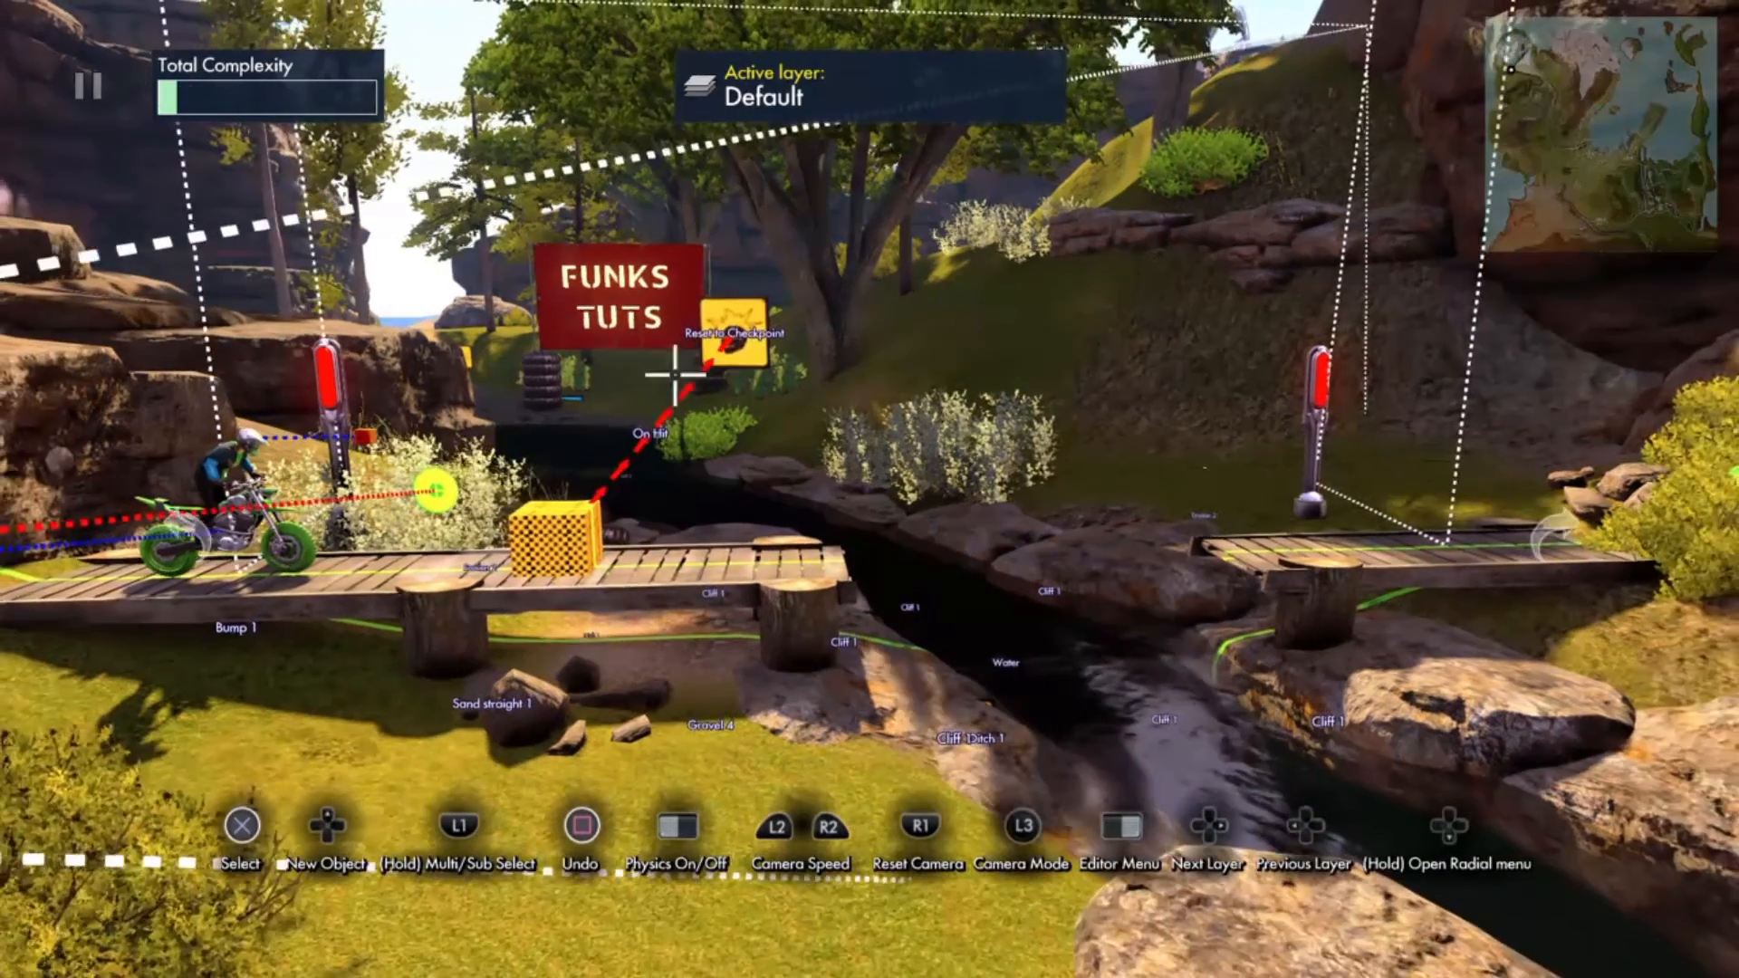
{"action": "key", "text": "Escape"}
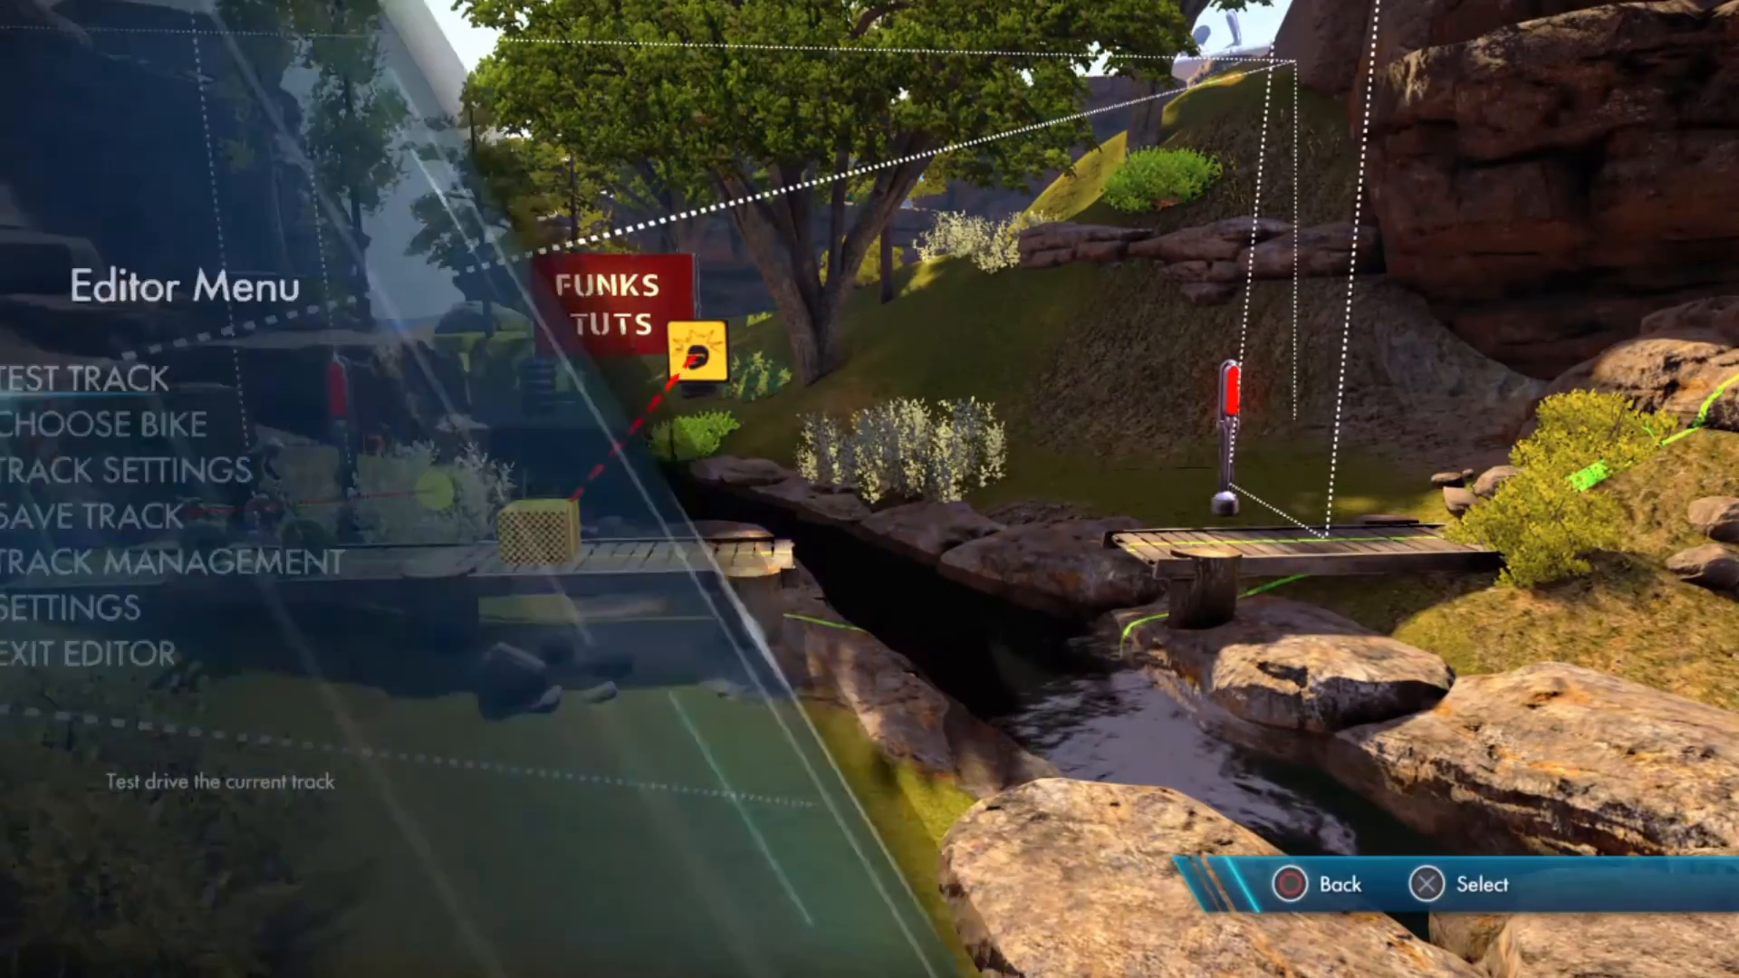
{"action": "key", "text": "Return"}
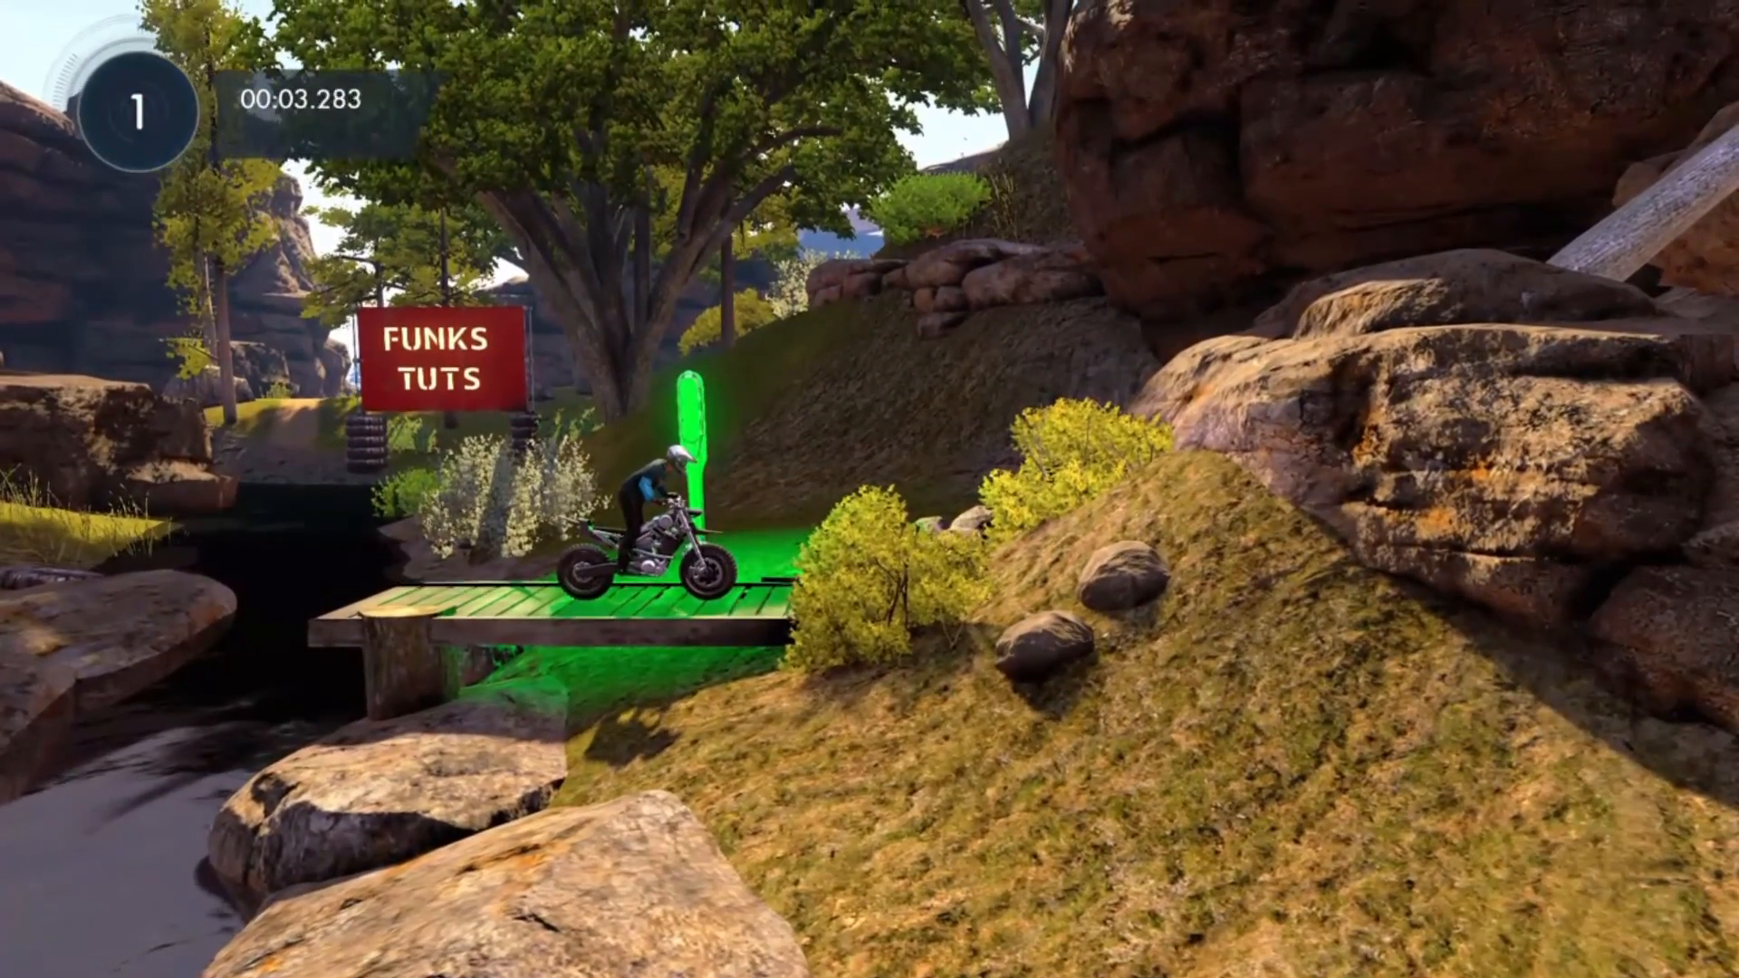
{"action": "key", "text": "Down"}
{"action": "key", "text": "BackSpace"}
{"action": "key", "text": "Up"}
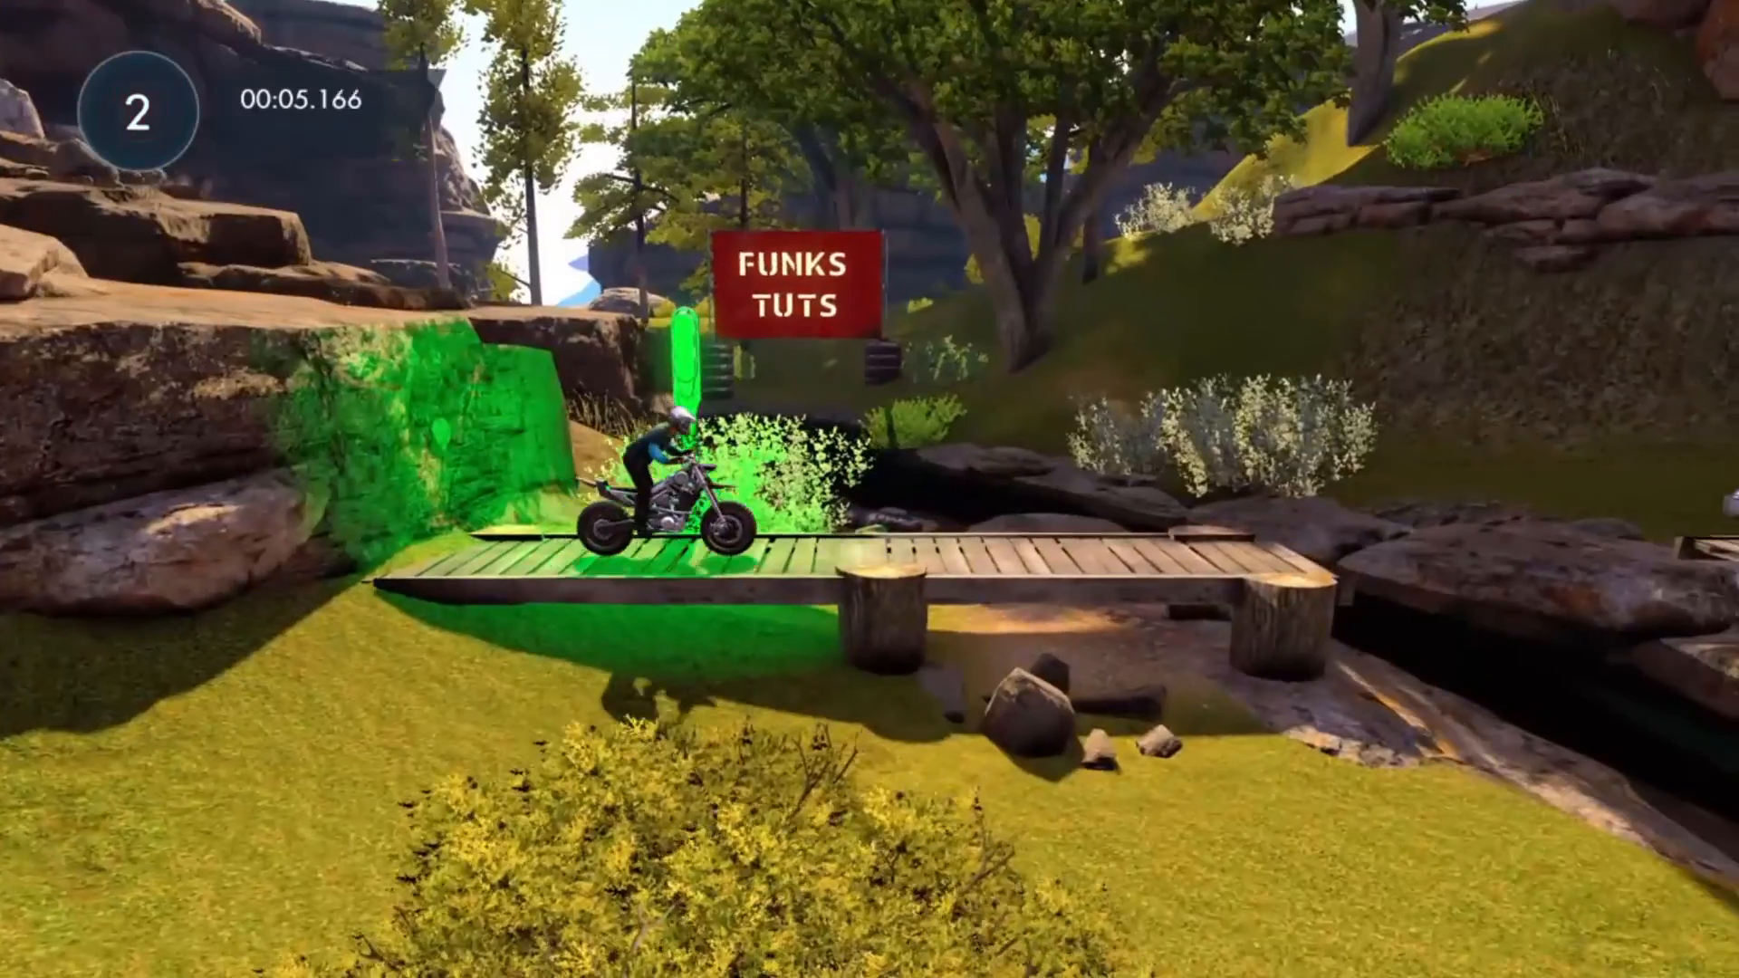
{"action": "key", "text": "Up"}
{"action": "key", "text": "BackSpace"}
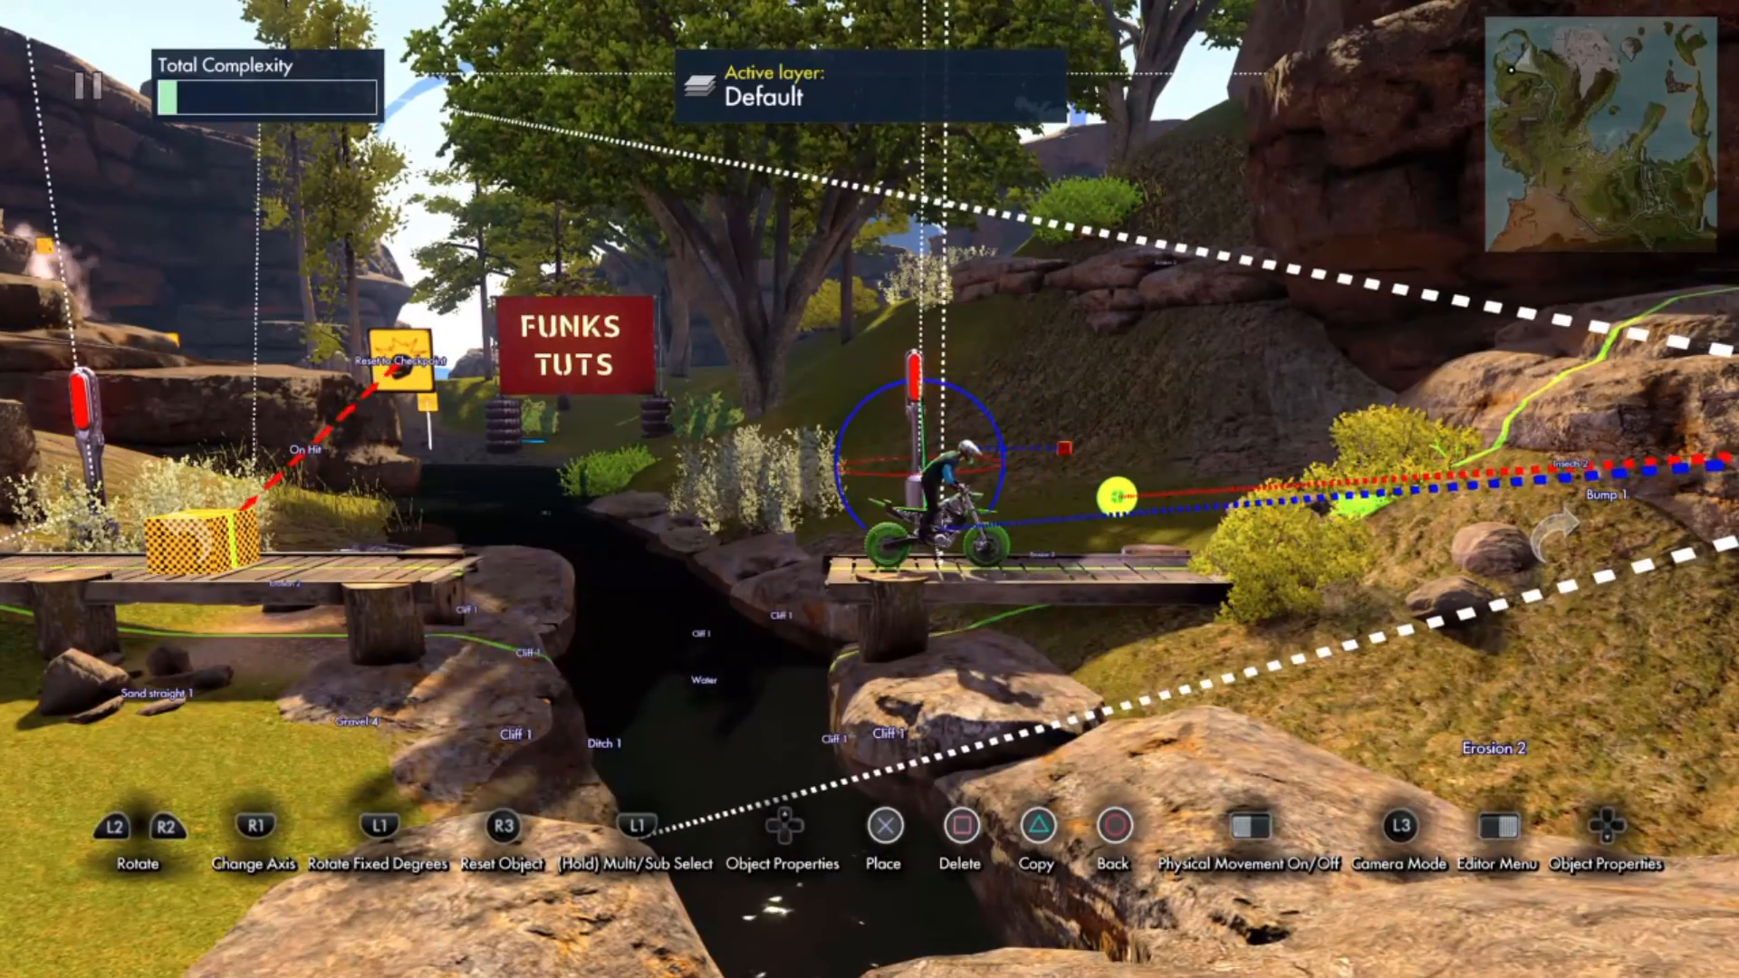
{"action": "left_click", "coordinate": [920, 466]}
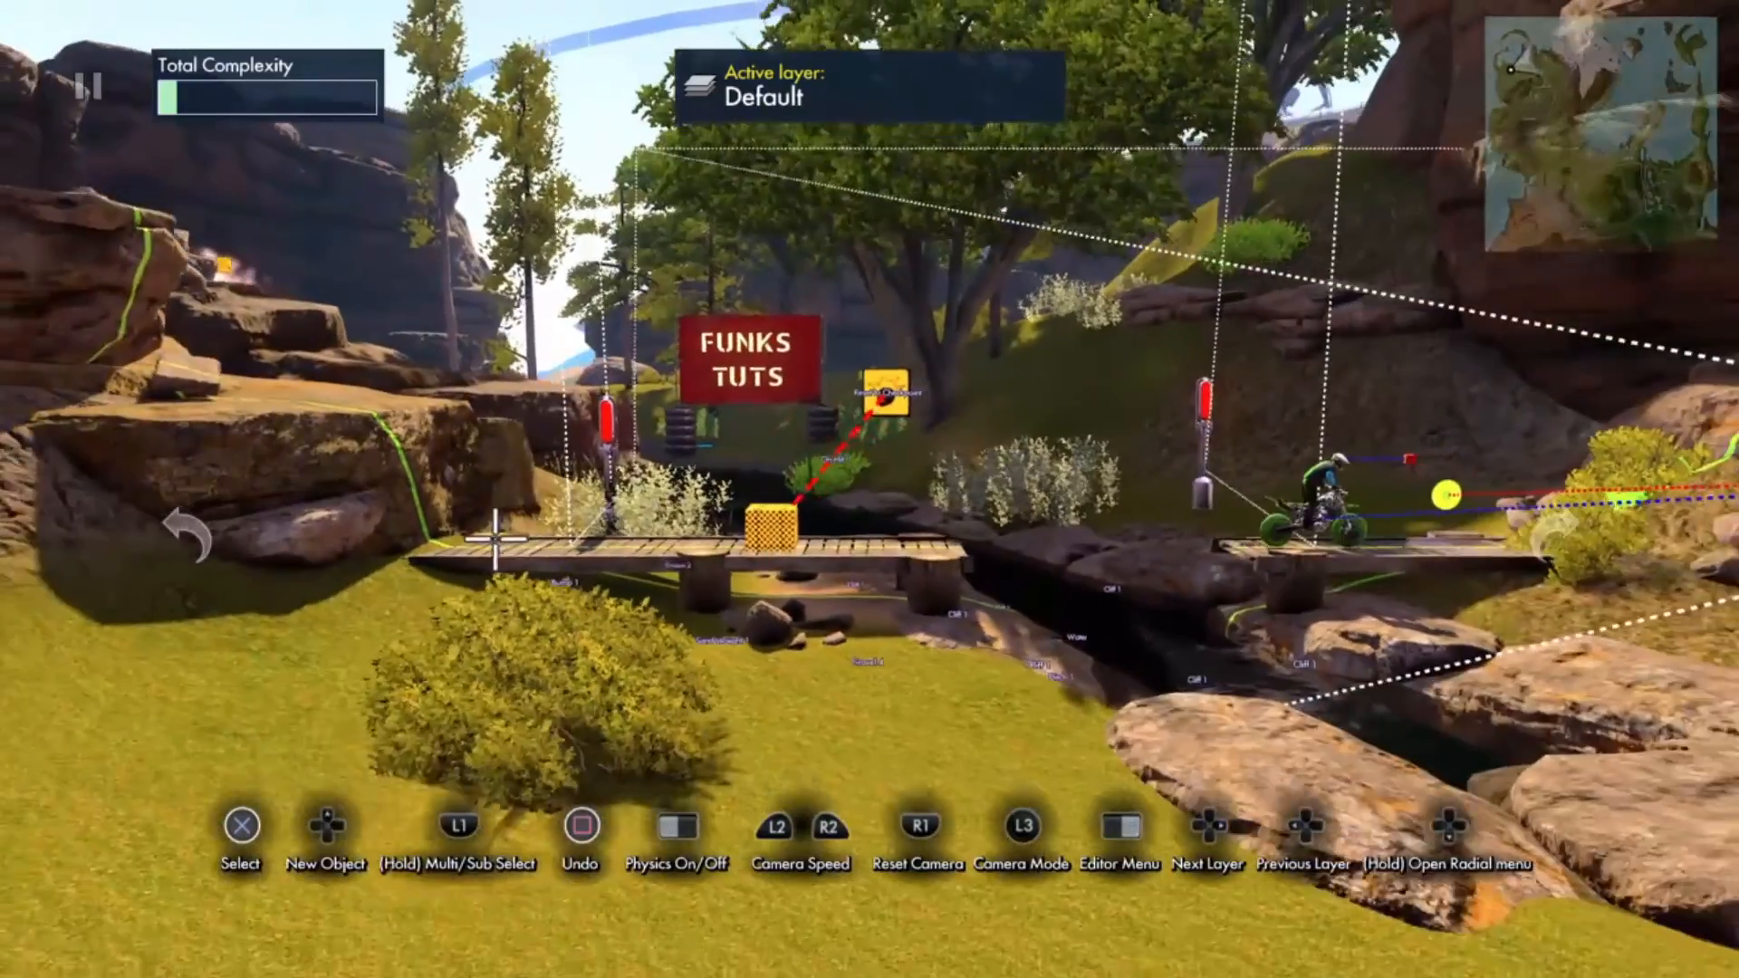
{"action": "left_click", "coordinate": [302, 466]}
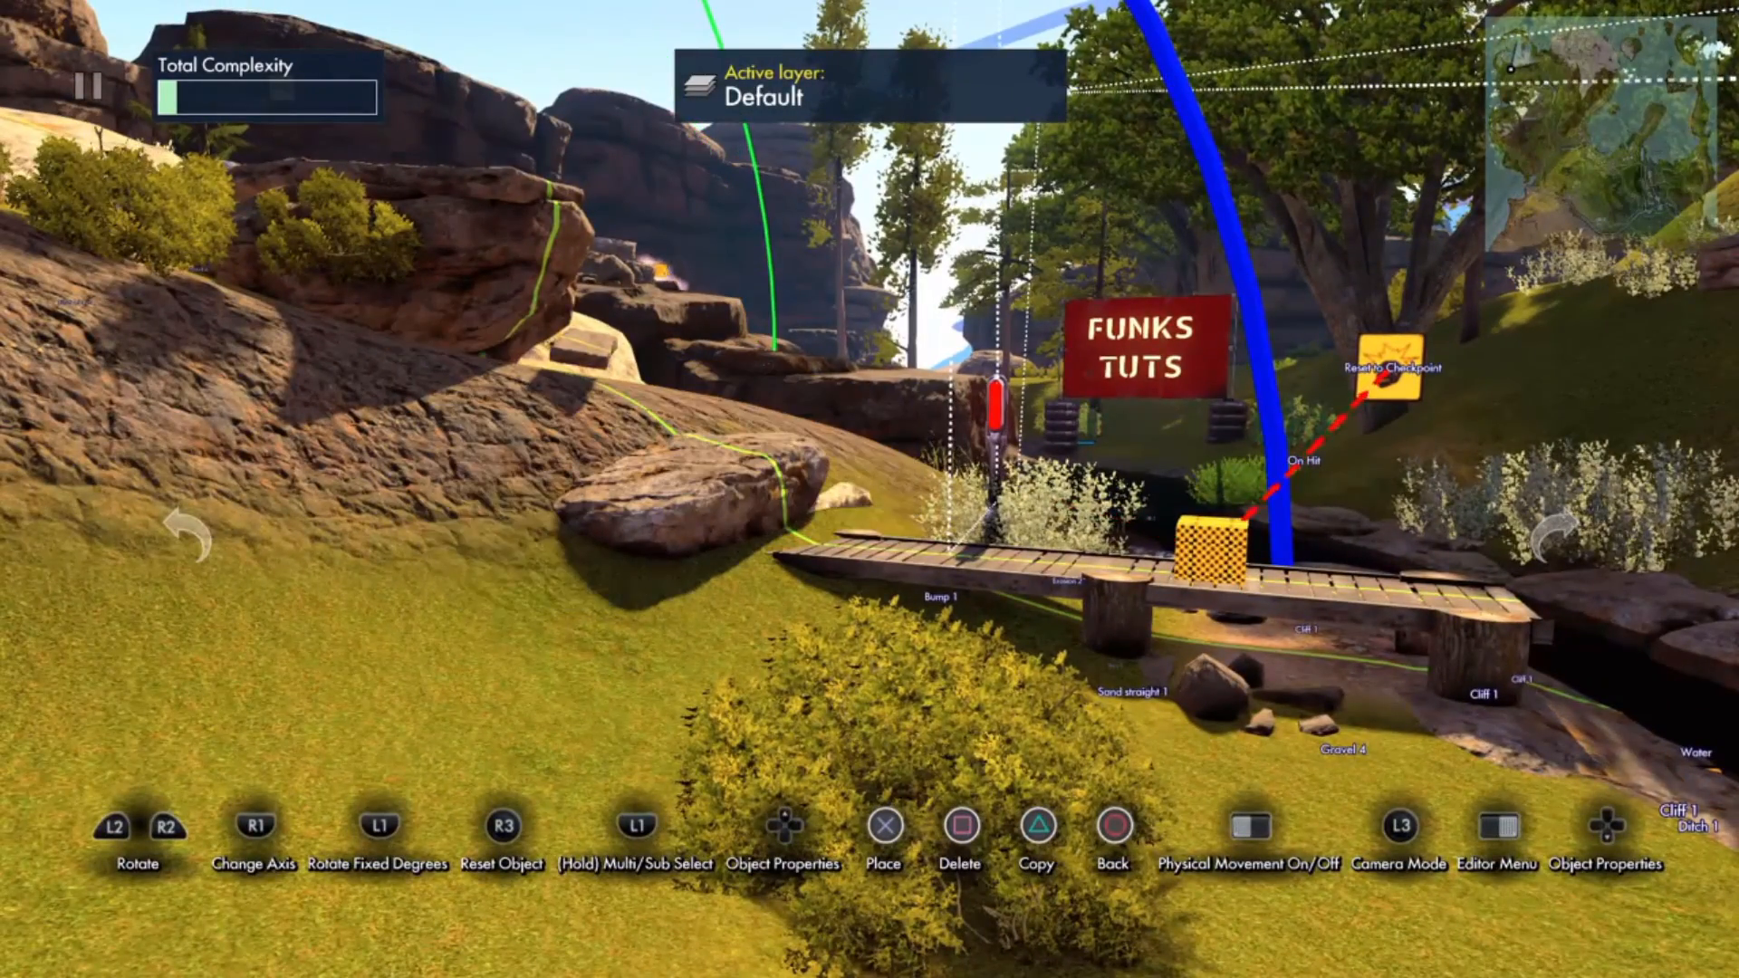
{"action": "key", "text": "Delete"}
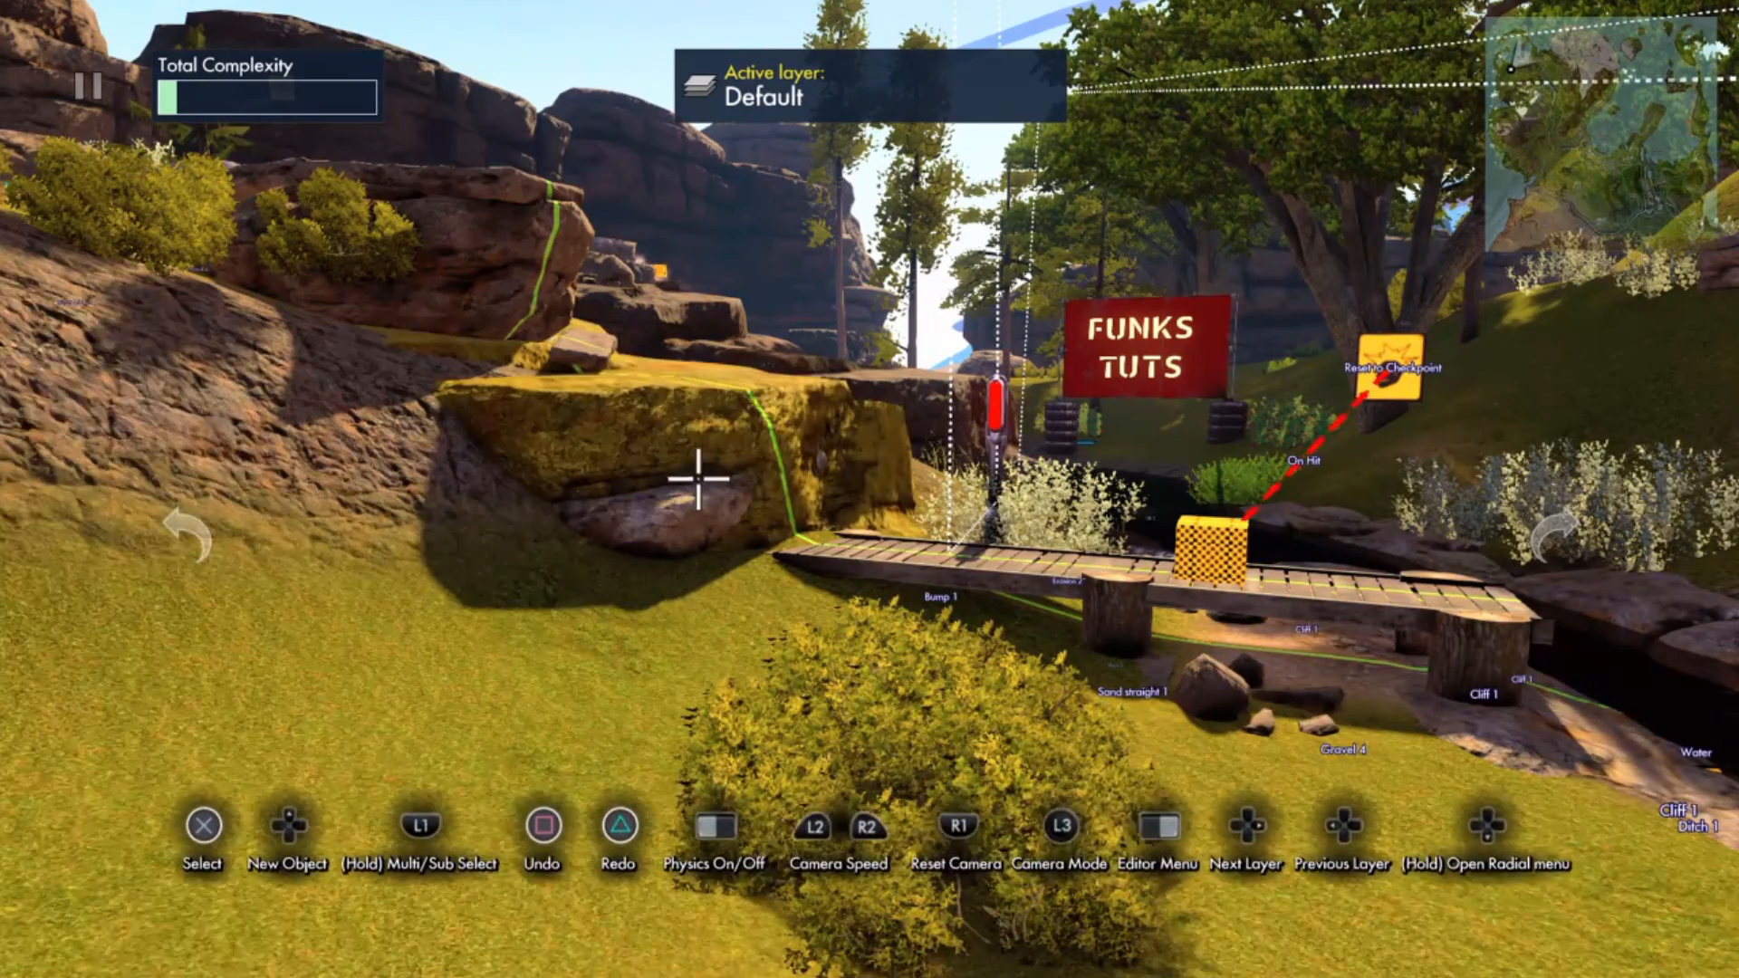
Step: Insert a checkered ramp from the Ramps category and place it sloping down onto the bridge at the first checkpoint
{"action": "key", "text": "Delete"}
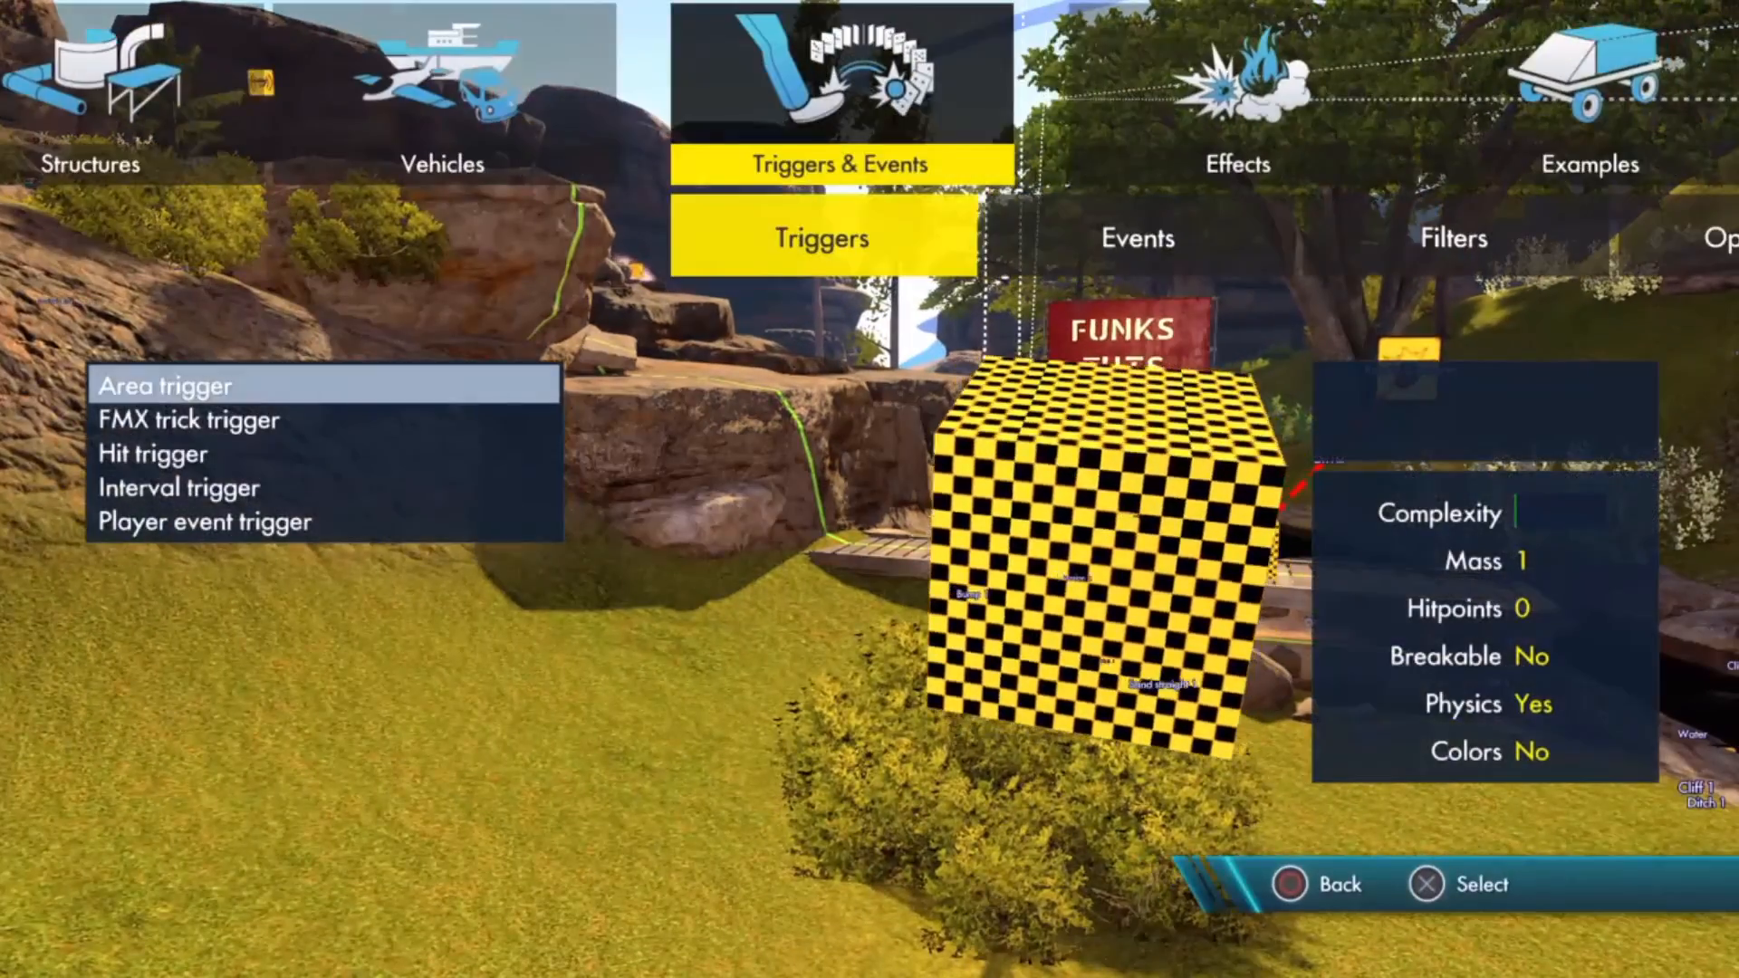
{"action": "key", "text": "Escape"}
{"action": "key", "text": "Left"}
{"action": "key", "text": "Left"}
{"action": "key", "text": "Left"}
{"action": "key", "text": "Left"}
{"action": "key", "text": "Left"}
{"action": "key", "text": "Left"}
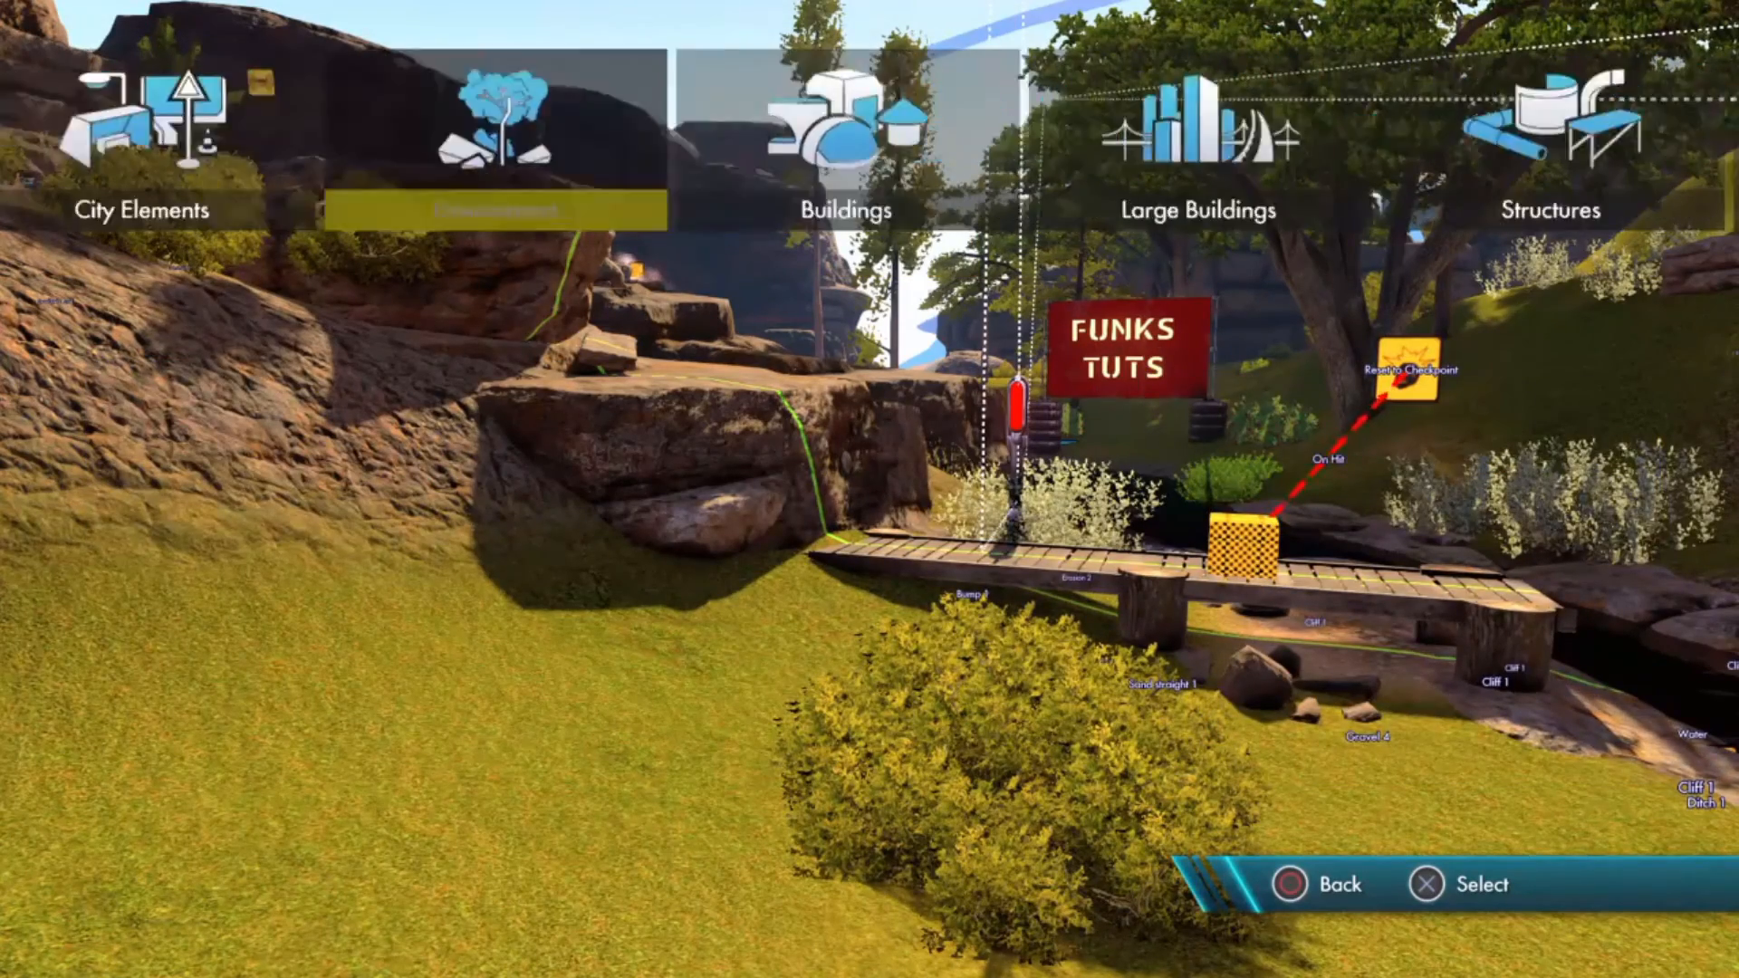
{"action": "key", "text": "Return"}
{"action": "key", "text": "Right"}
{"action": "key", "text": "Left"}
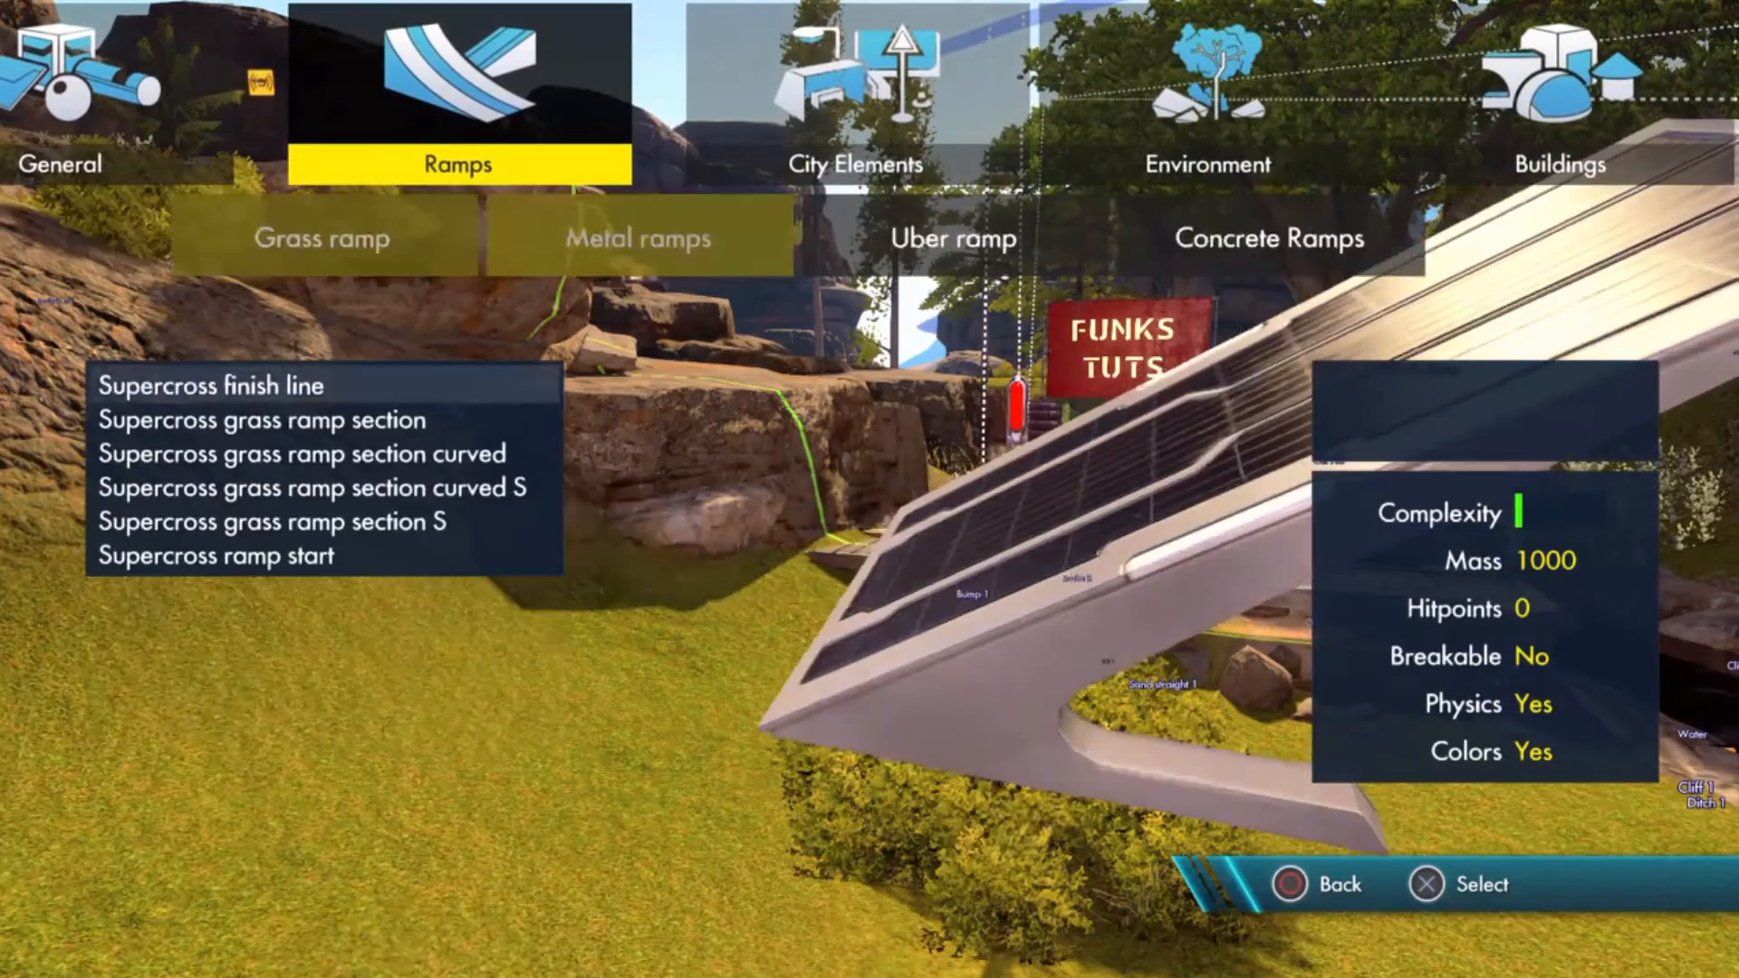
{"action": "key", "text": "Left"}
{"action": "key", "text": "Right"}
{"action": "key", "text": "Return"}
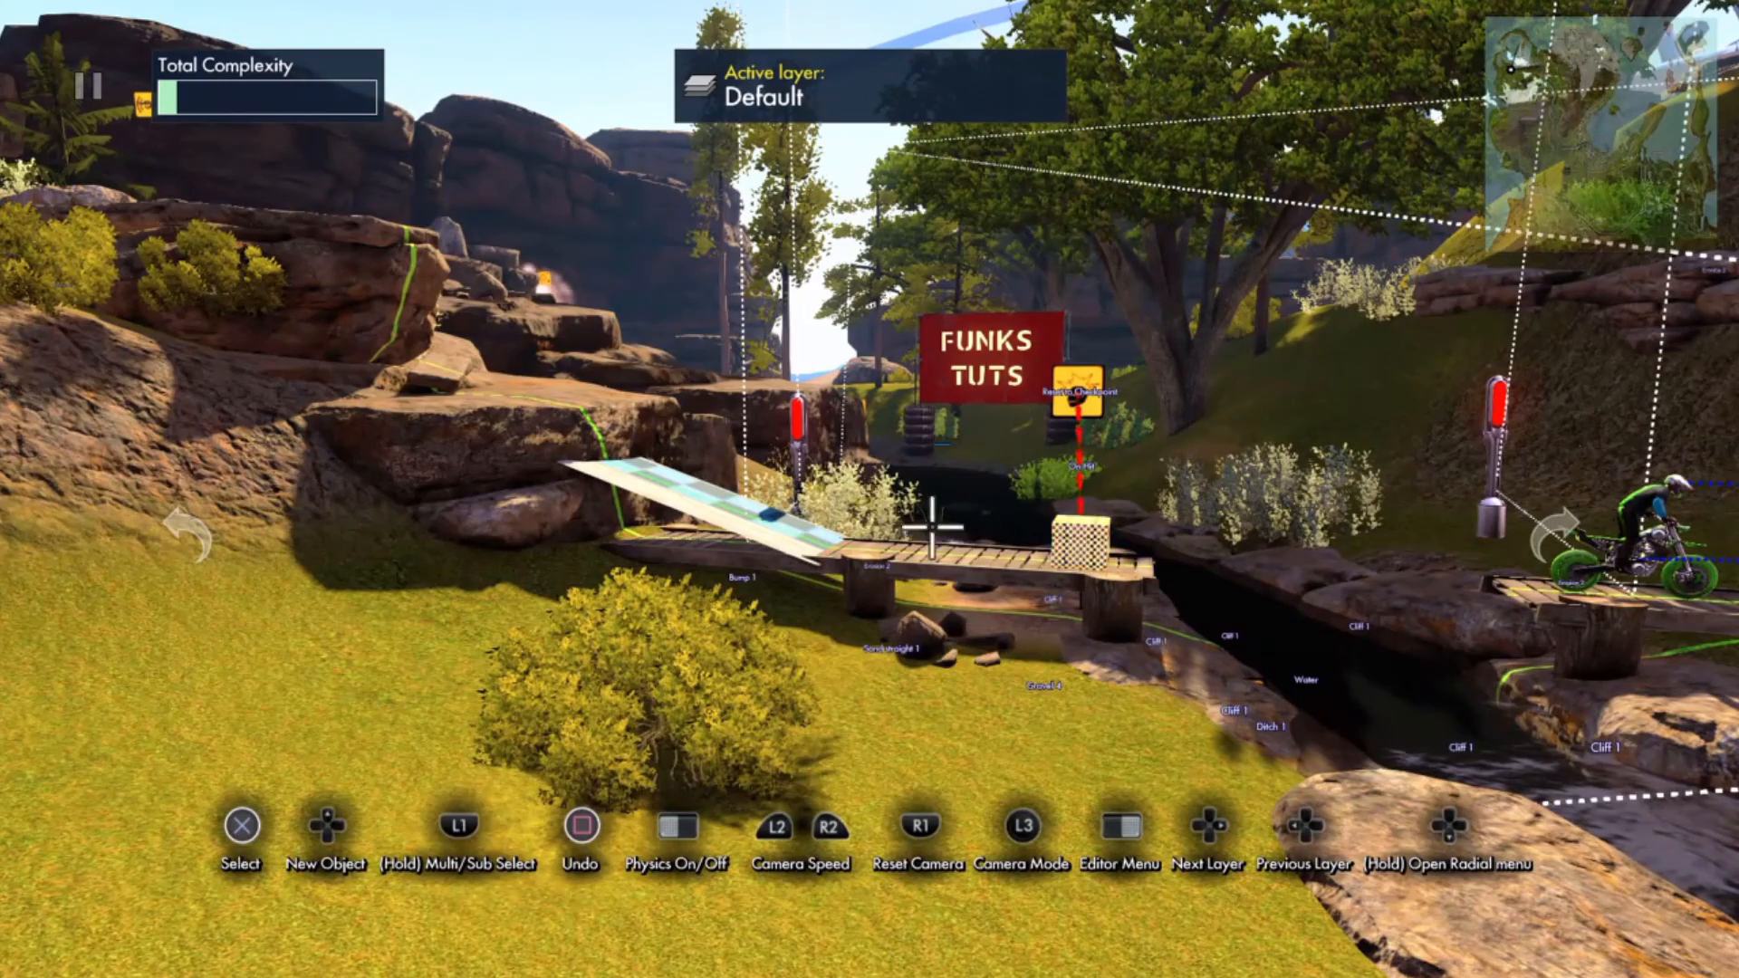
Step: Activate the first checkpoint so the rider stands on the ramp, and test drive the track into the Area trigger
{"action": "left_click", "coordinate": [793, 429]}
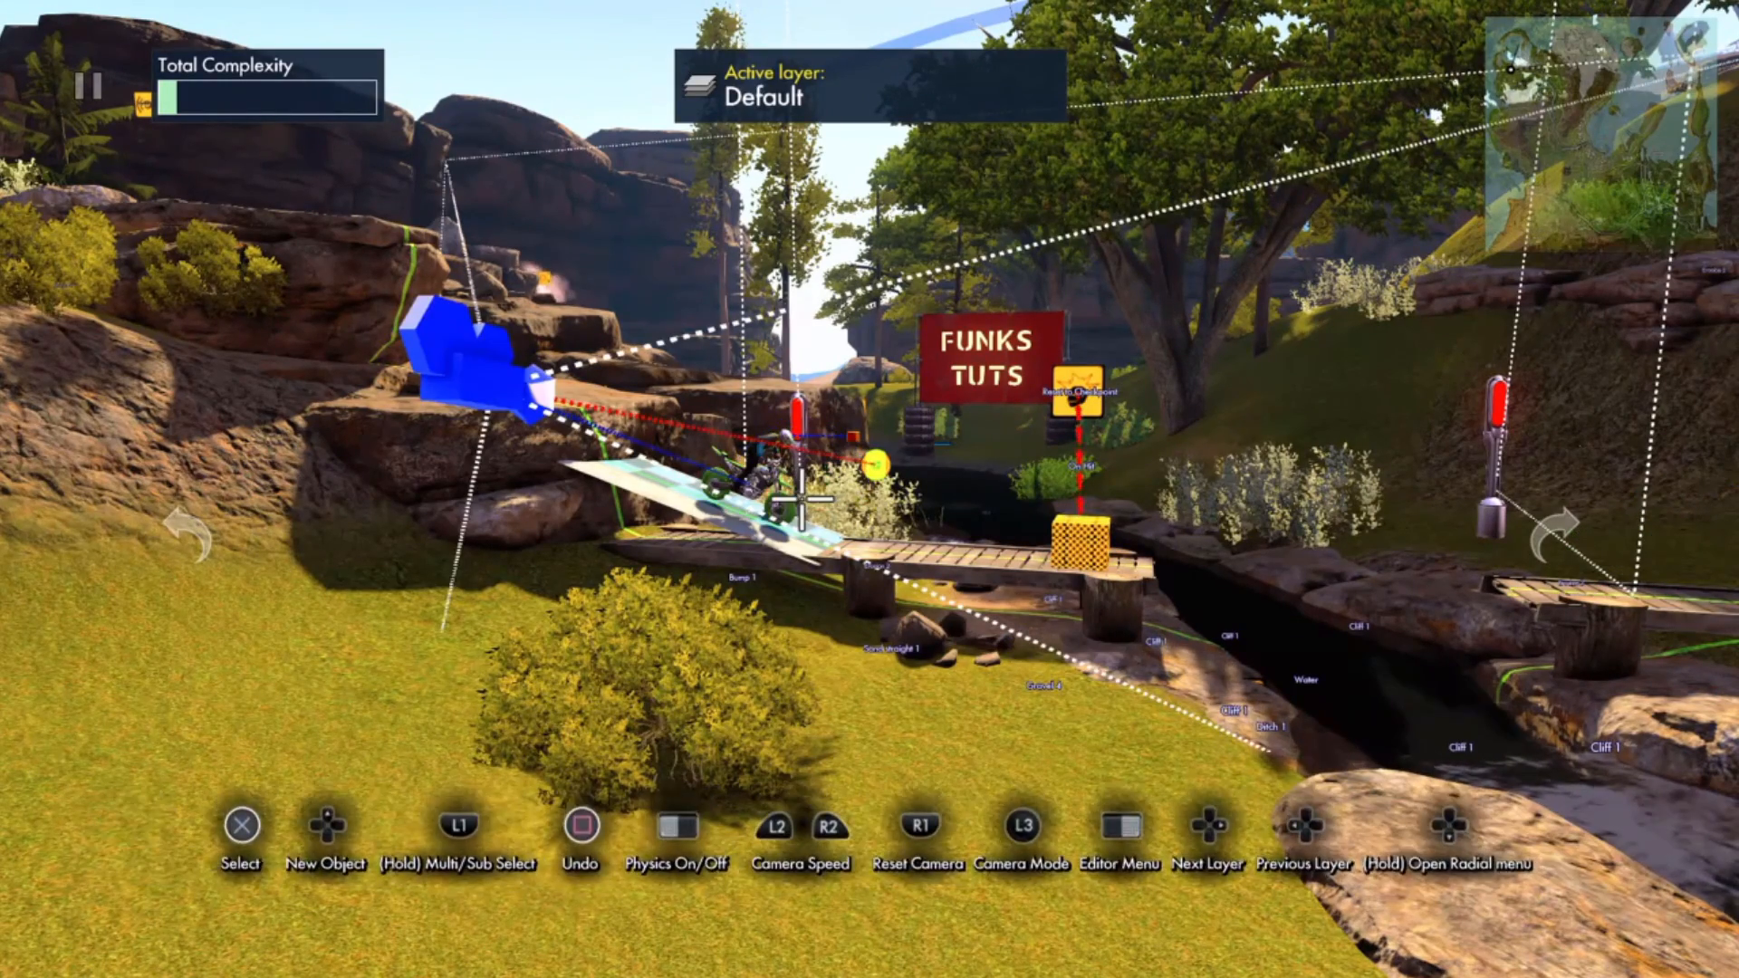
{"action": "key", "text": "Return"}
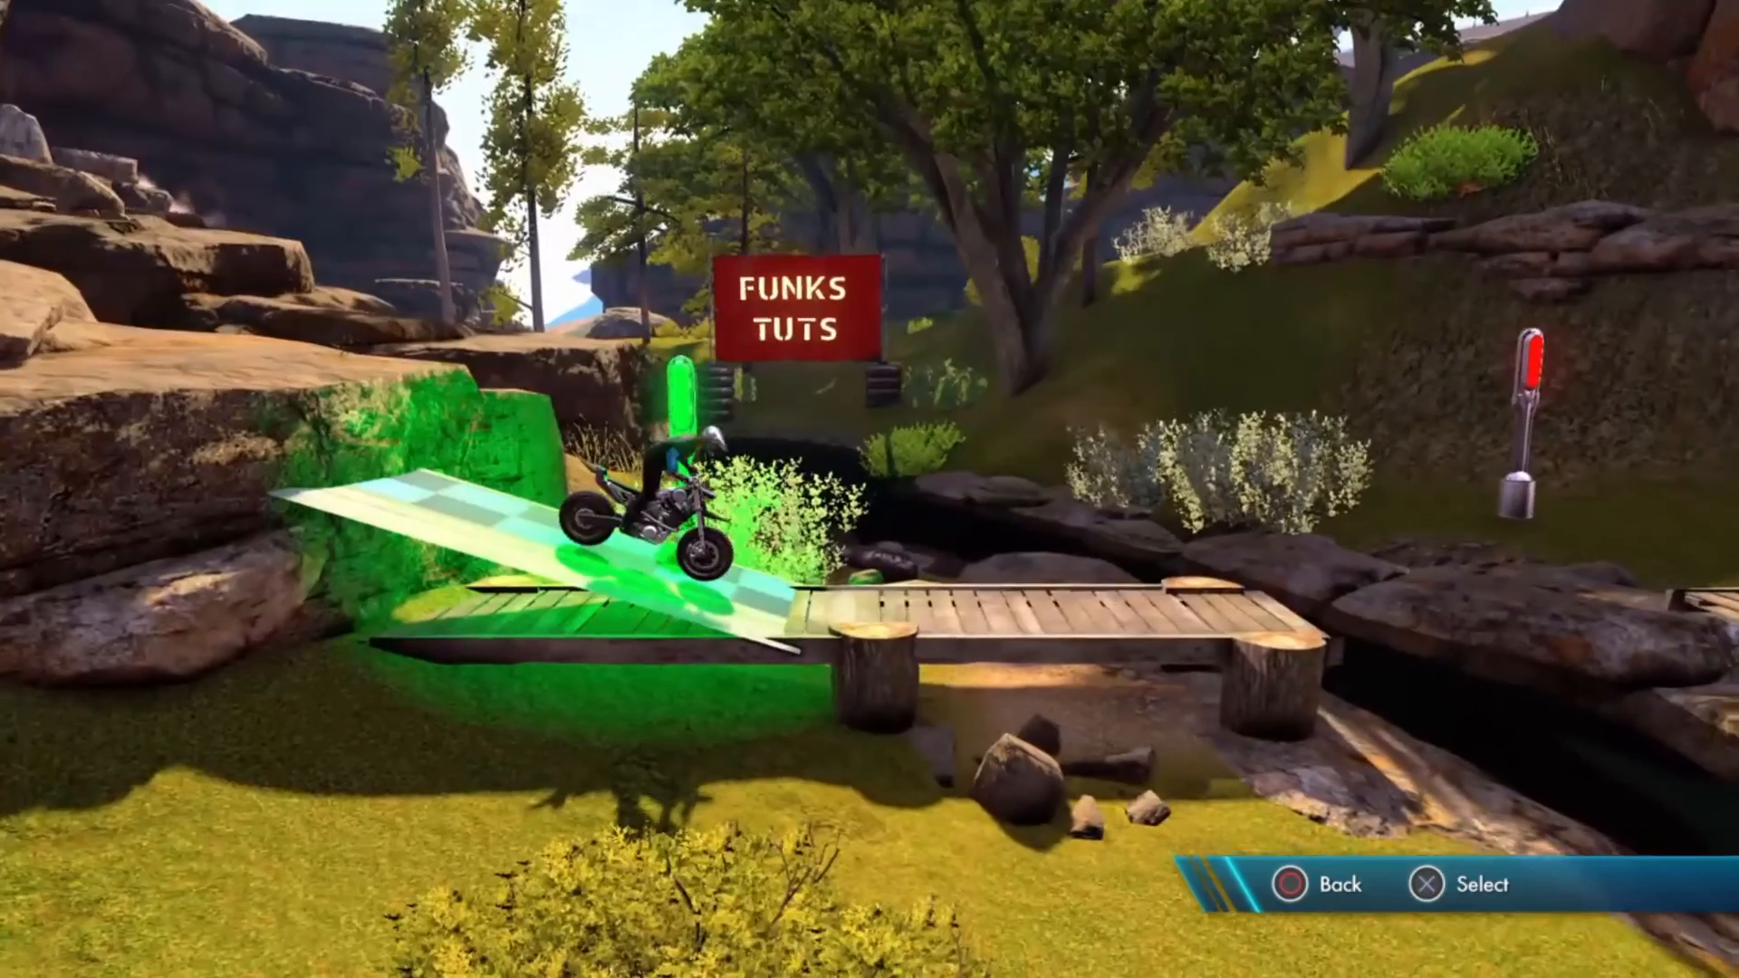
{"action": "key", "text": "Up"}
{"action": "key", "text": "Return"}
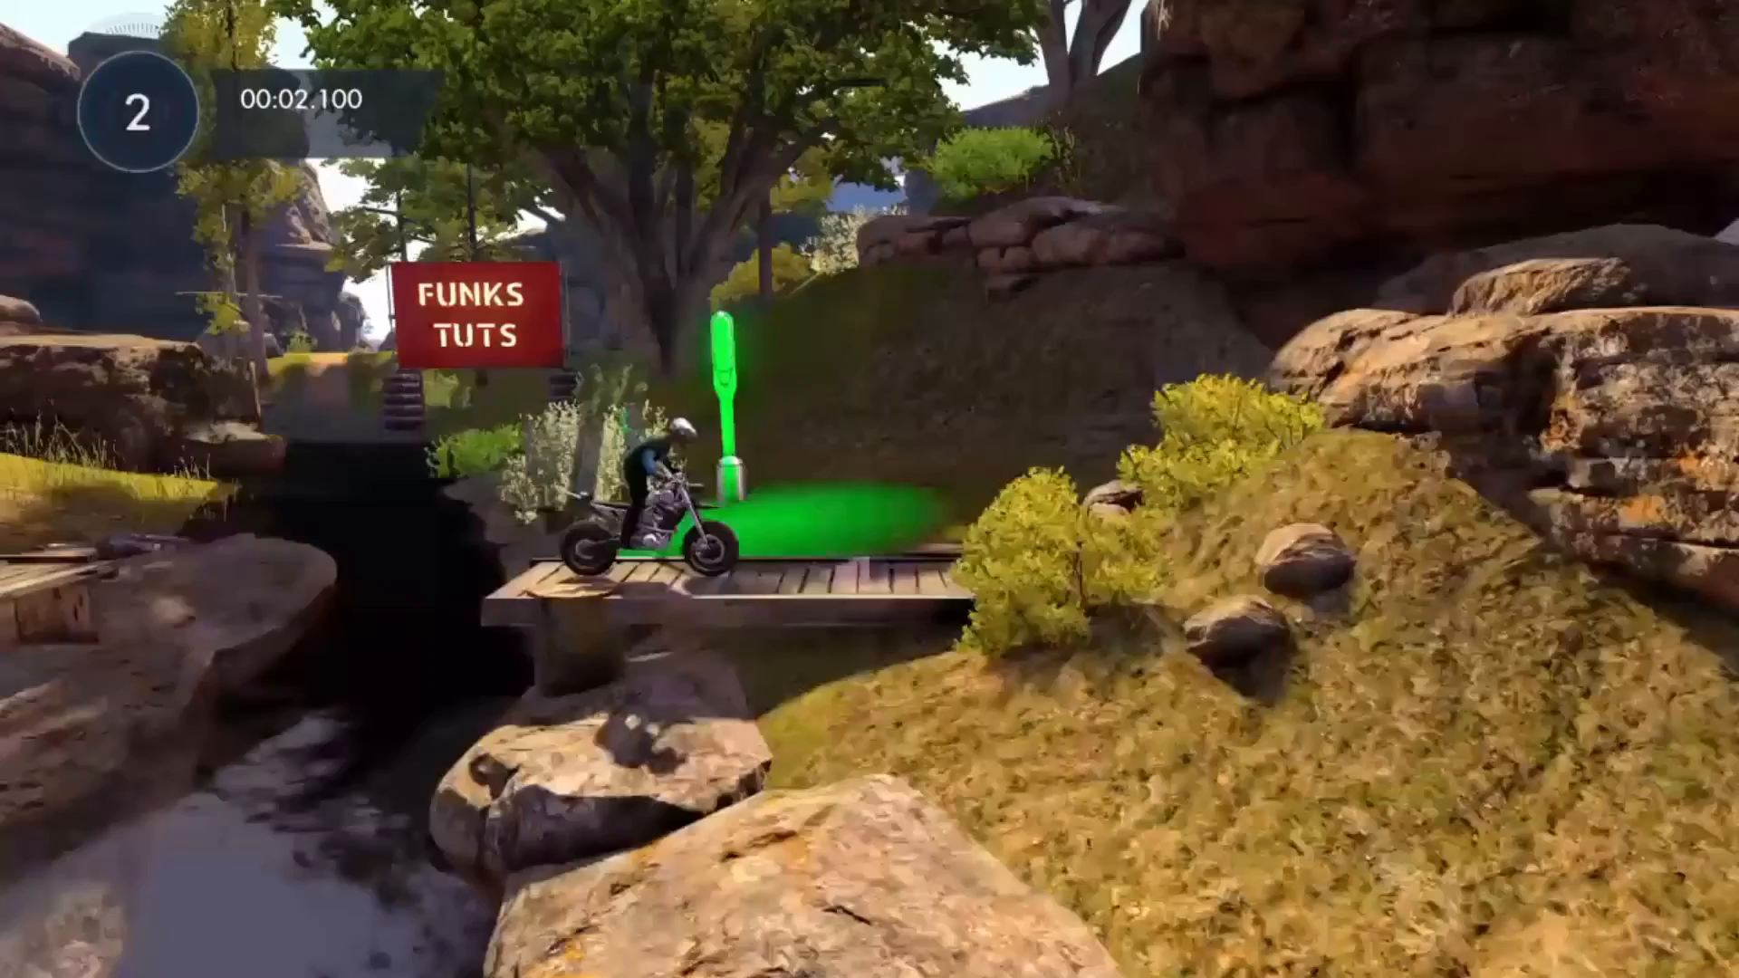
Step: Go back to the first checkpoint and repeat the ride down the ramp to examine the reset and the fault counter
{"action": "key", "text": "Up"}
{"action": "key", "text": "Return"}
{"action": "key", "text": "Return"}
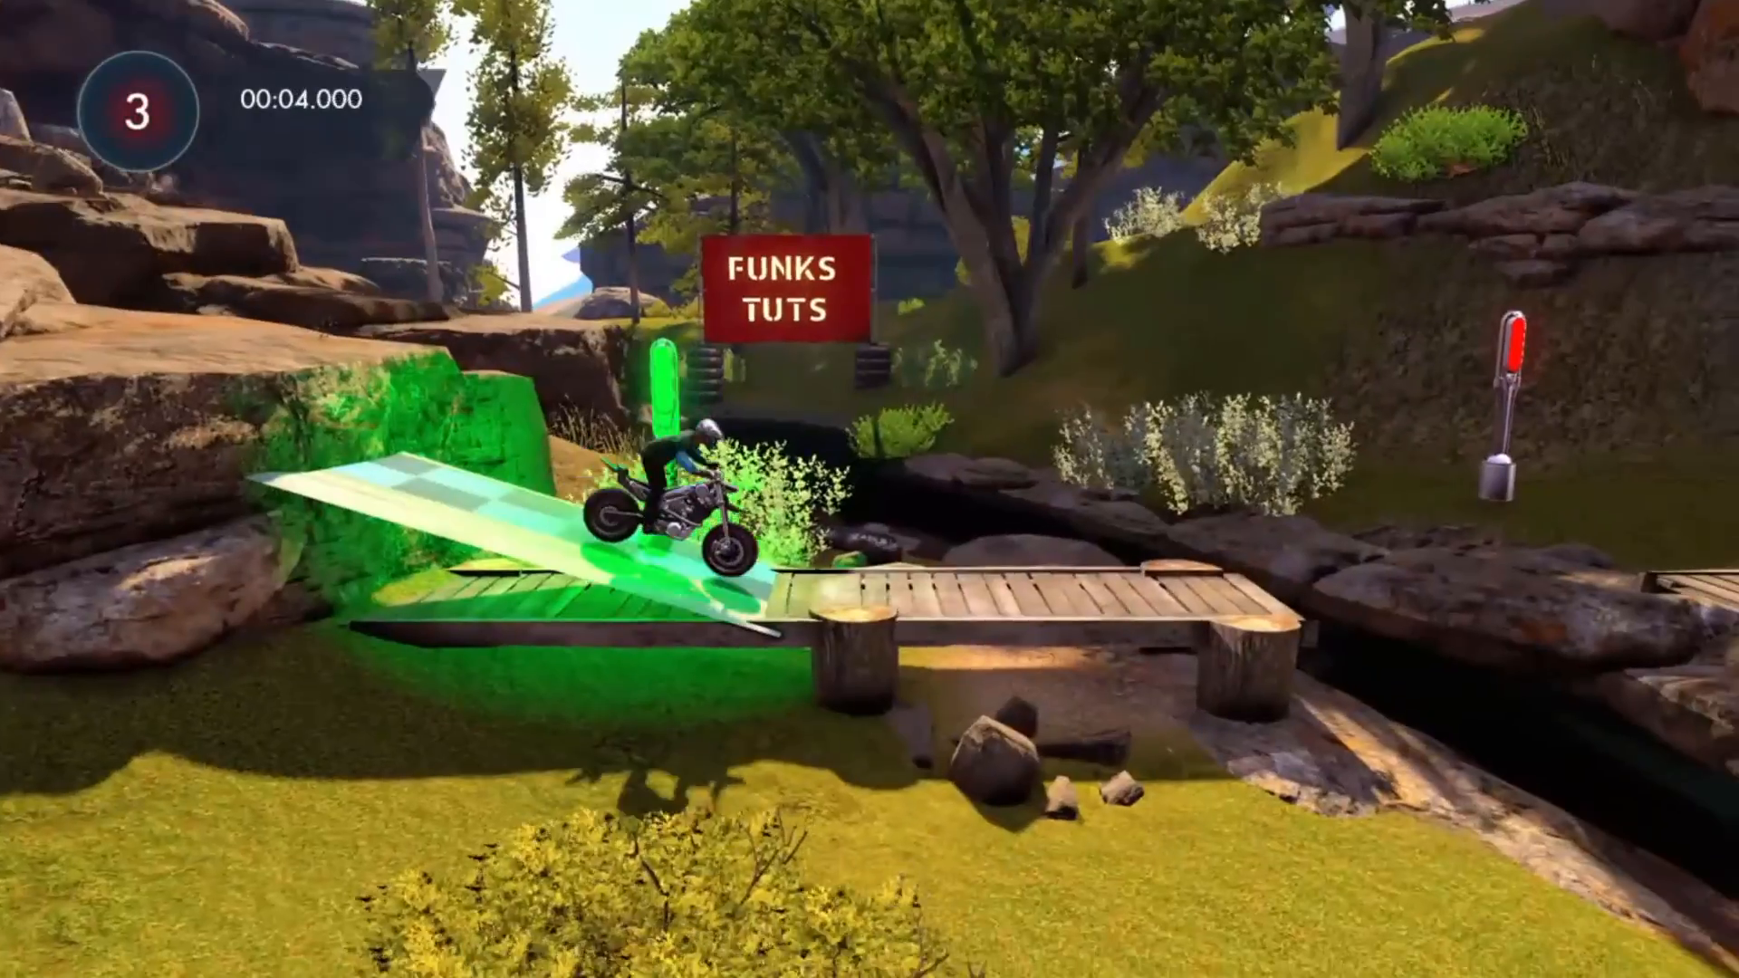
{"action": "key", "text": "Return"}
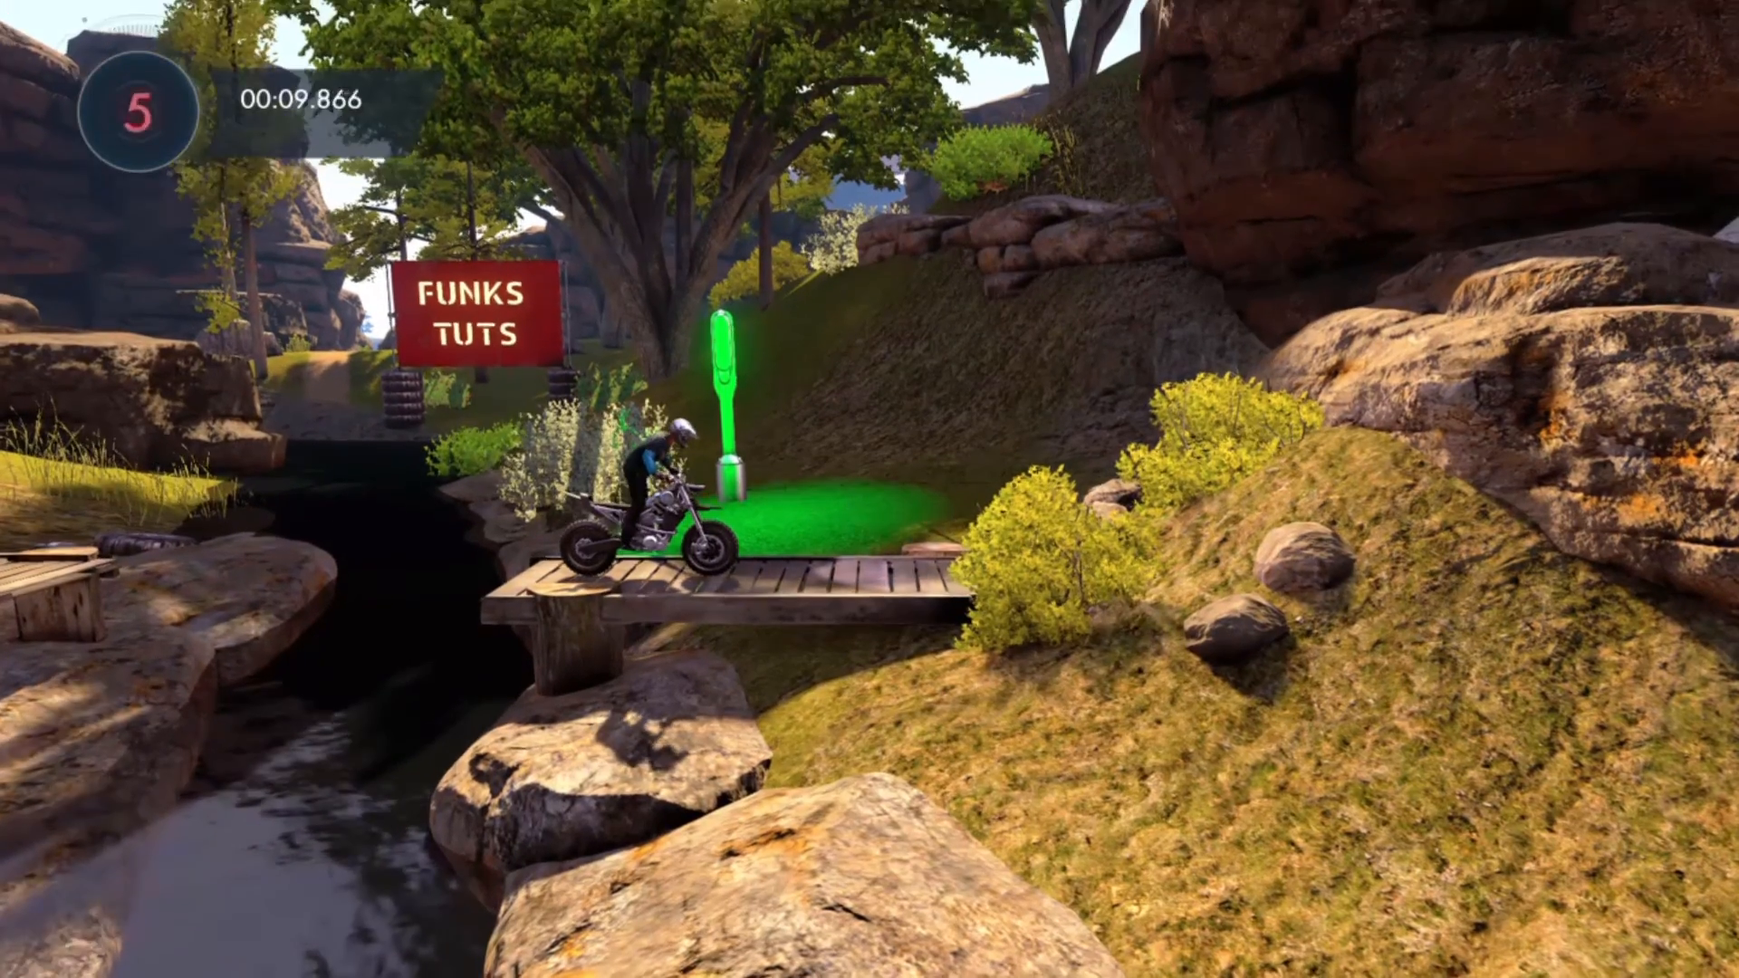
{"action": "key", "text": "Up"}
{"action": "key", "text": "Return"}
{"action": "key", "text": "Return"}
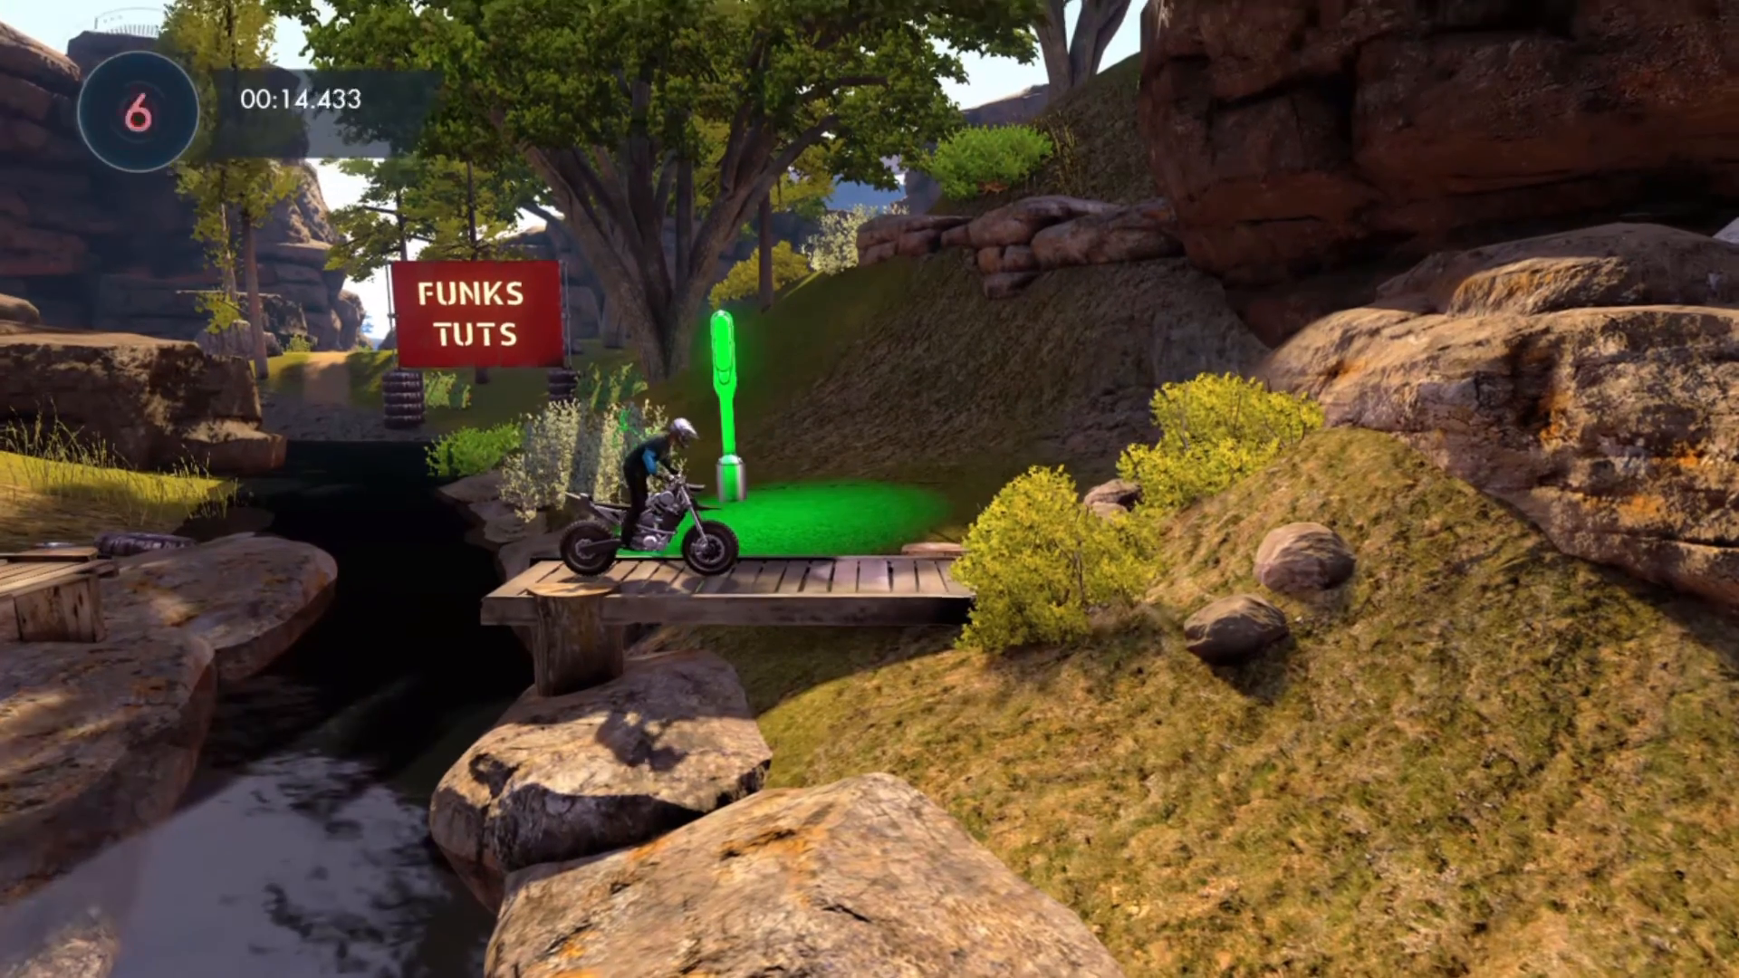
Step: Return from the test drive to the editor and open the properties of the Reset to Checkpoint event above the bridge
{"action": "key", "text": "Escape"}
{"action": "key", "text": "Return"}
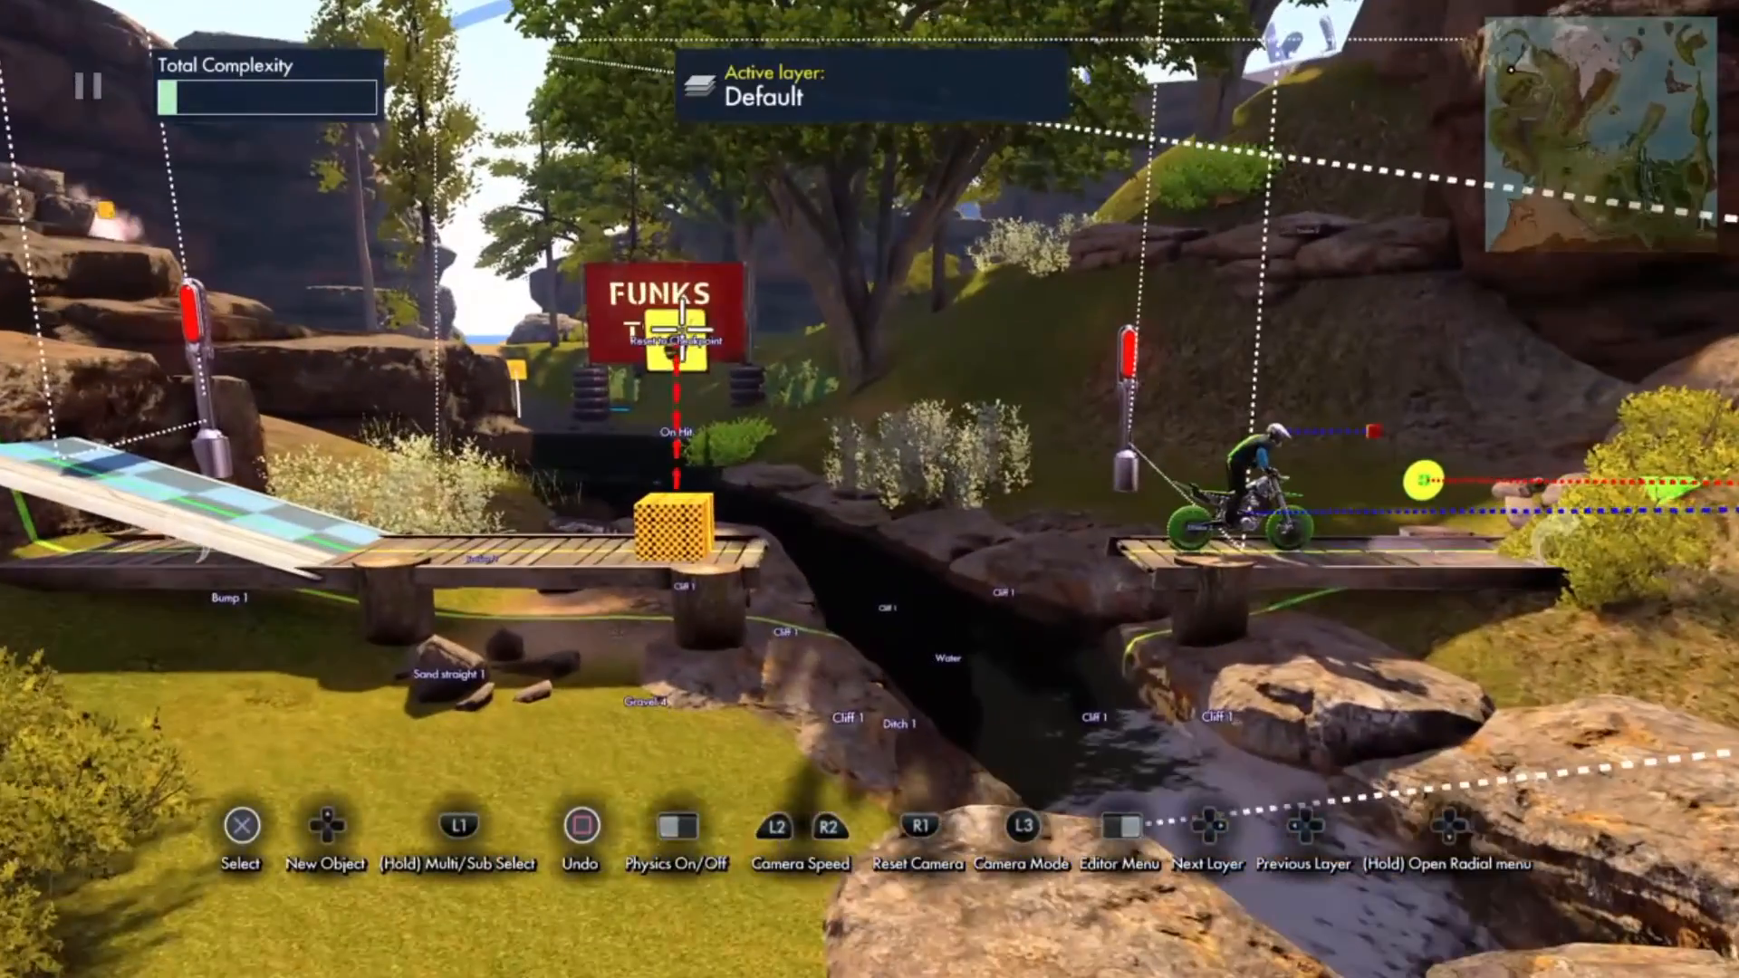
{"action": "left_click", "coordinate": [677, 340]}
{"action": "left_click", "coordinate": [677, 340]}
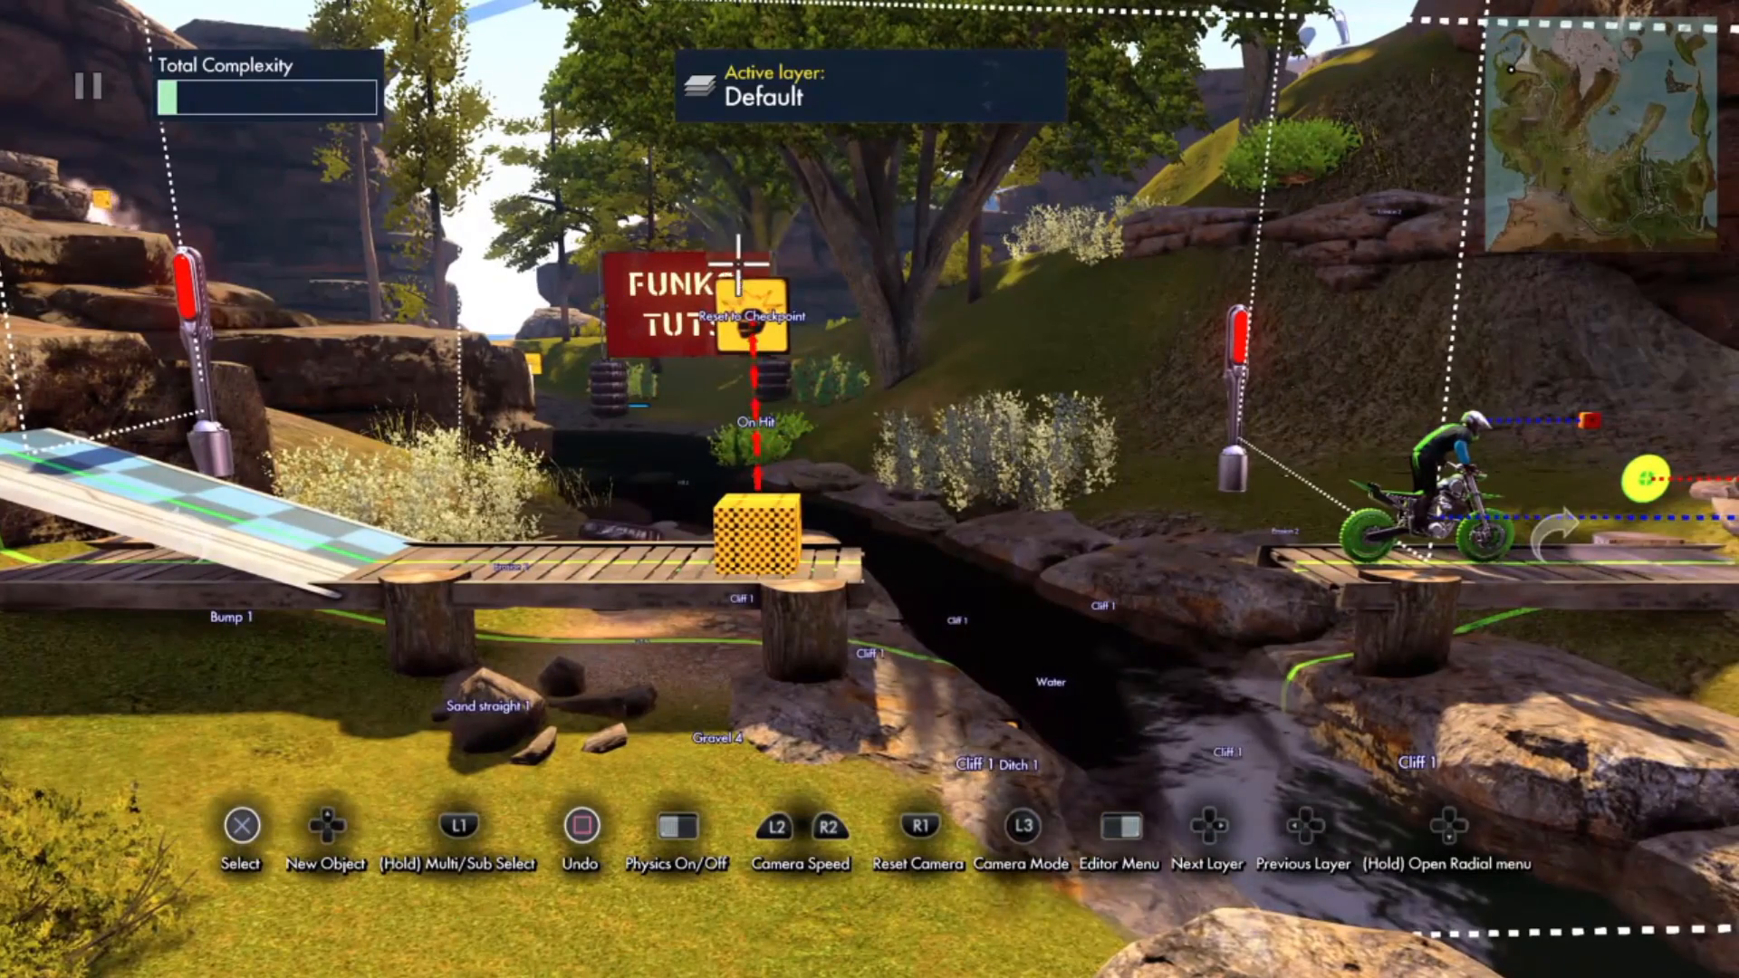
{"action": "left_click", "coordinate": [752, 337]}
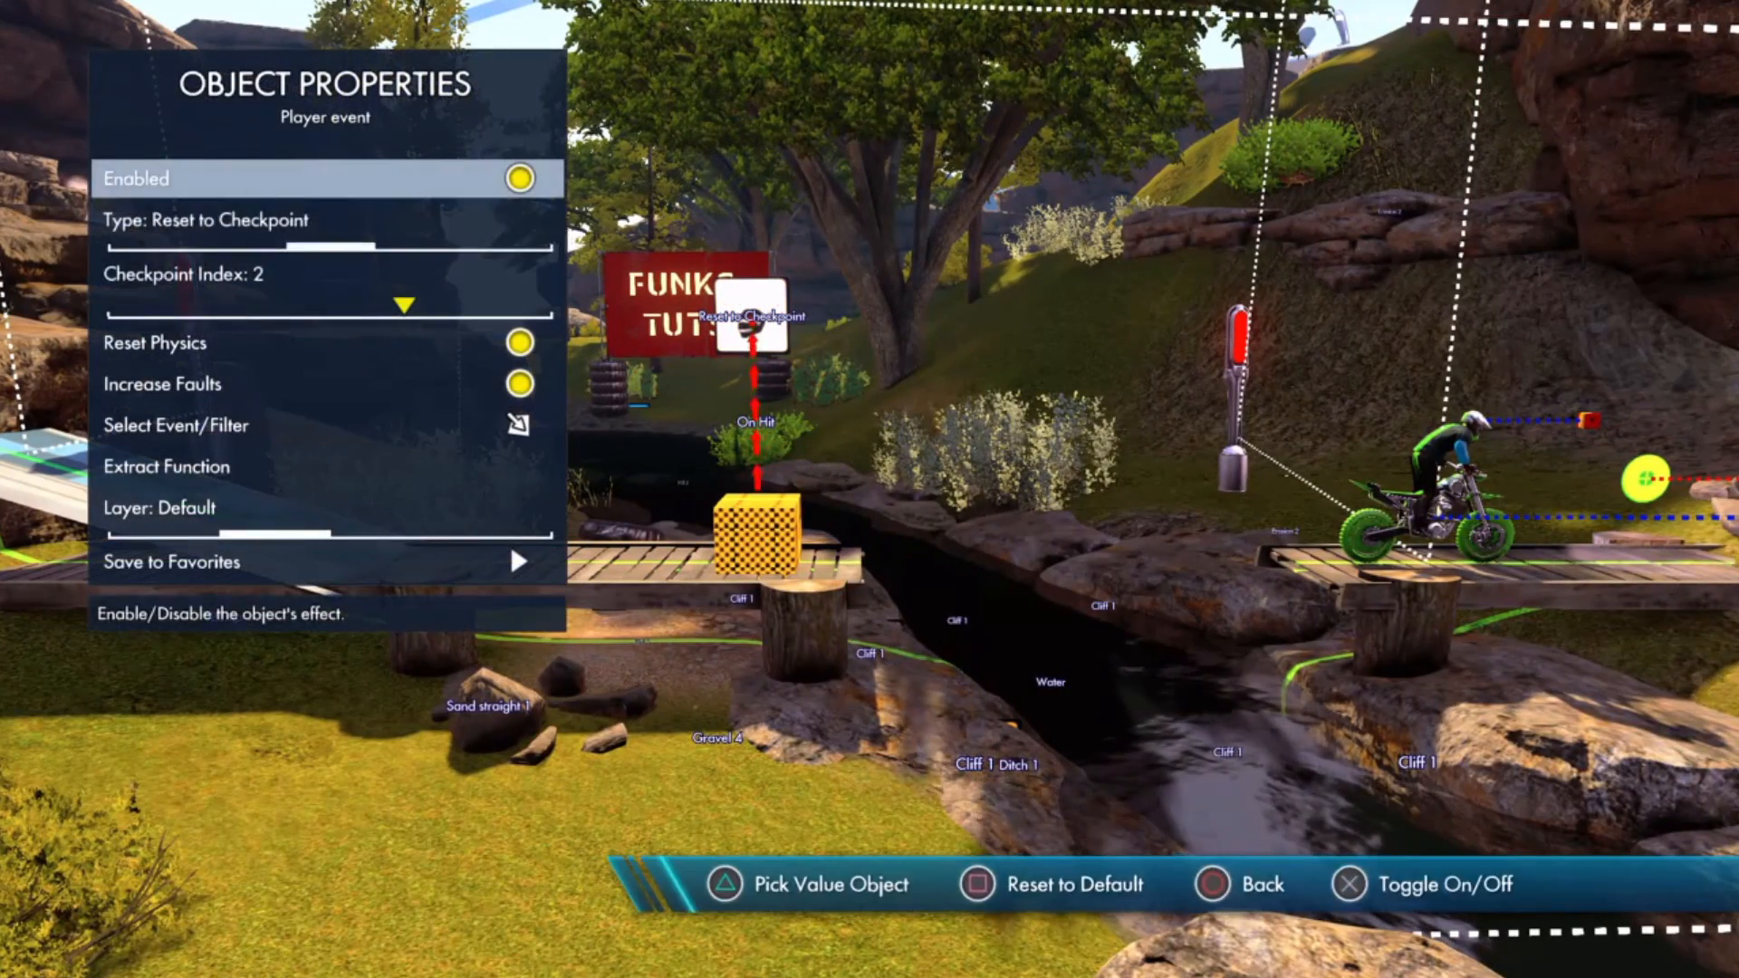
{"action": "key", "text": "Down"}
{"action": "key", "text": "Down"}
{"action": "key", "text": "Up"}
{"action": "key", "text": "Up"}
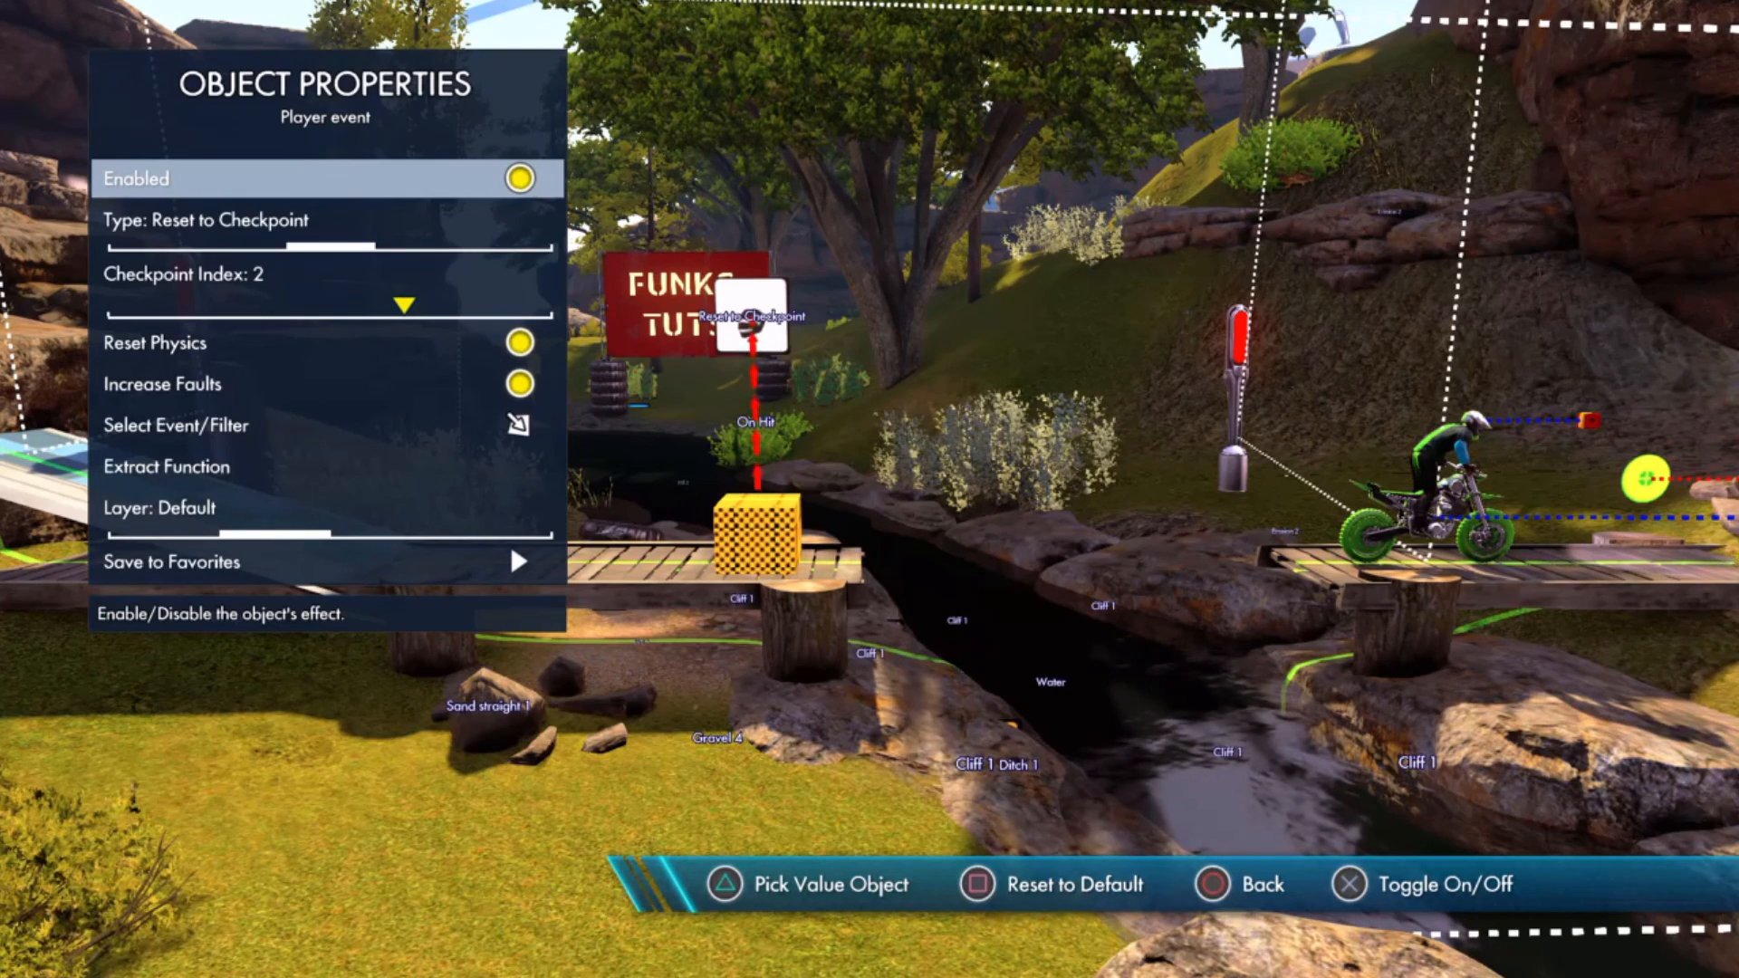
{"action": "key", "text": "Down"}
{"action": "key", "text": "Down"}
{"action": "key", "text": "Down"}
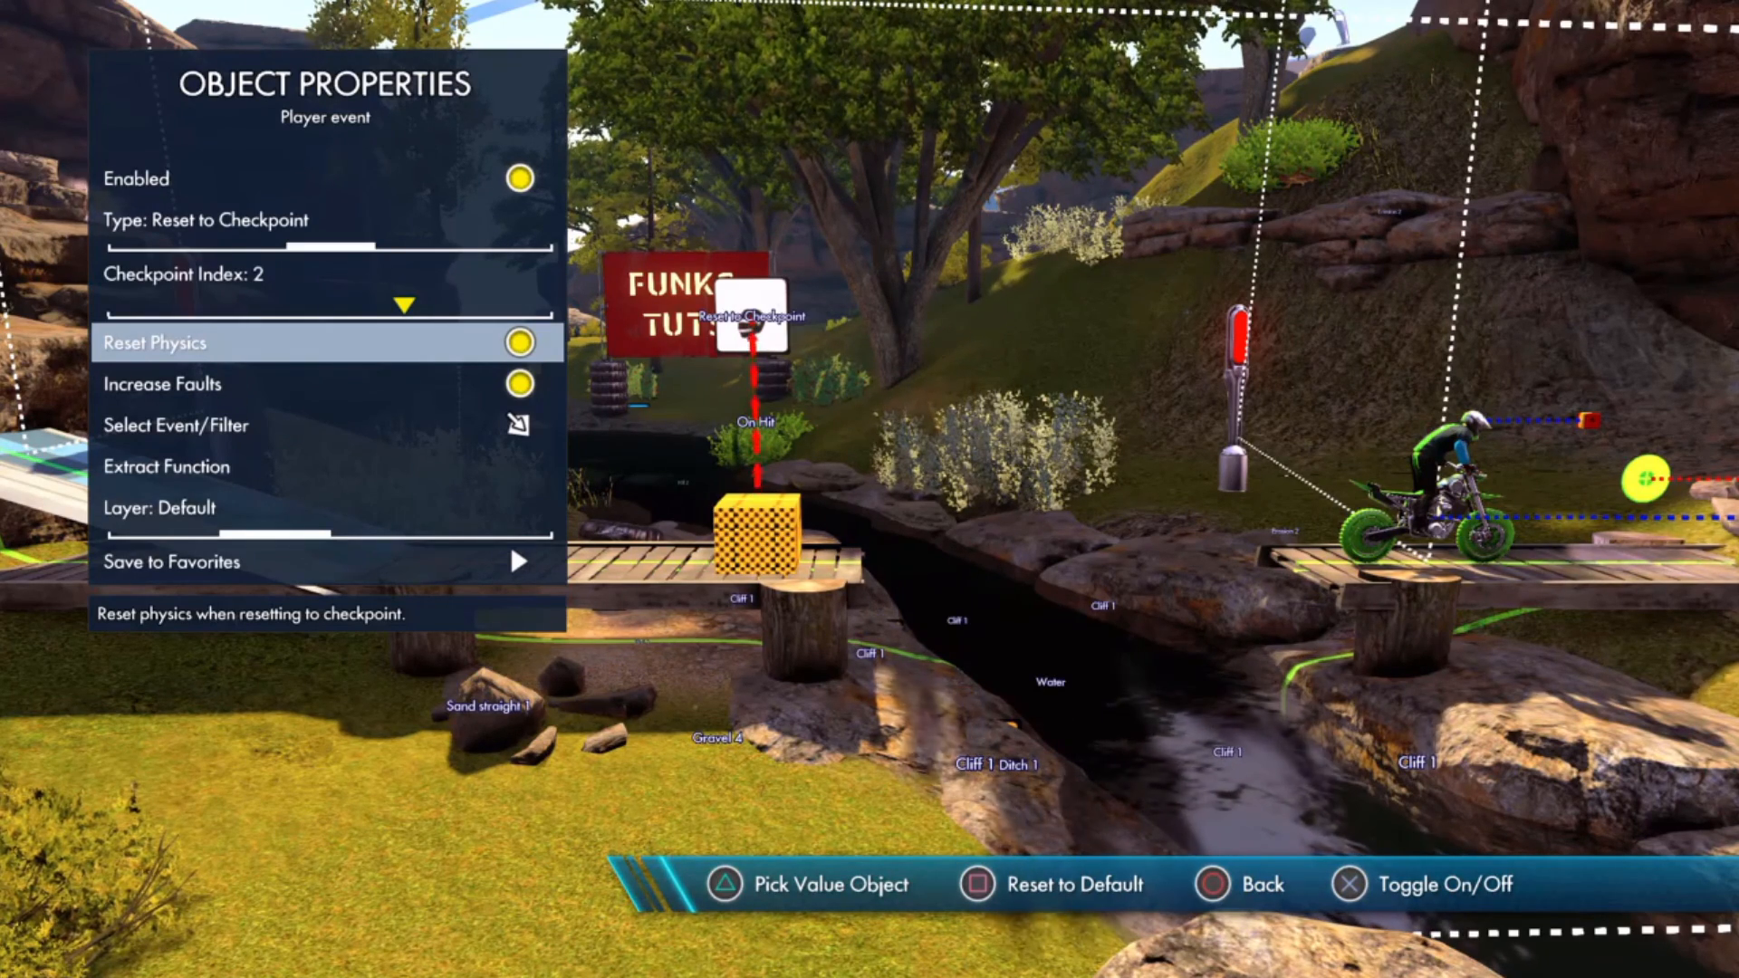
Step: Switch Reset Physics off and on to compare the Keep Velocity and Increase Faults options it offers
{"action": "key", "text": "Return"}
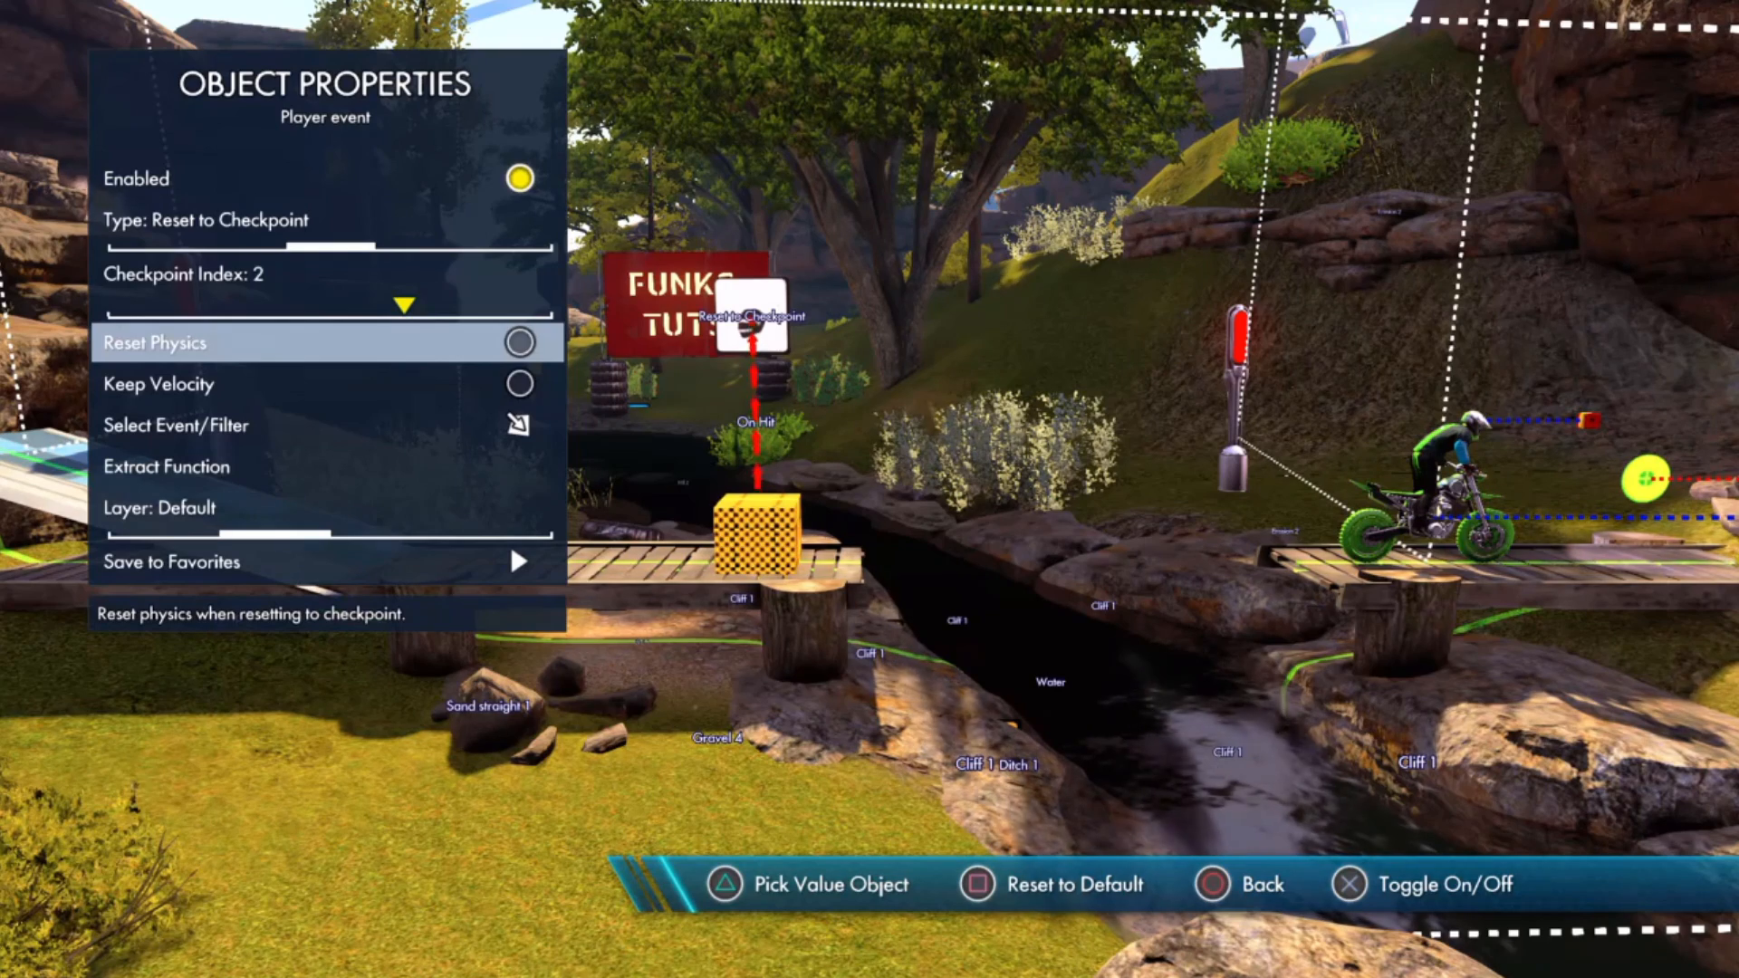
{"action": "key", "text": "Return"}
{"action": "key", "text": "Return"}
{"action": "key", "text": "Return"}
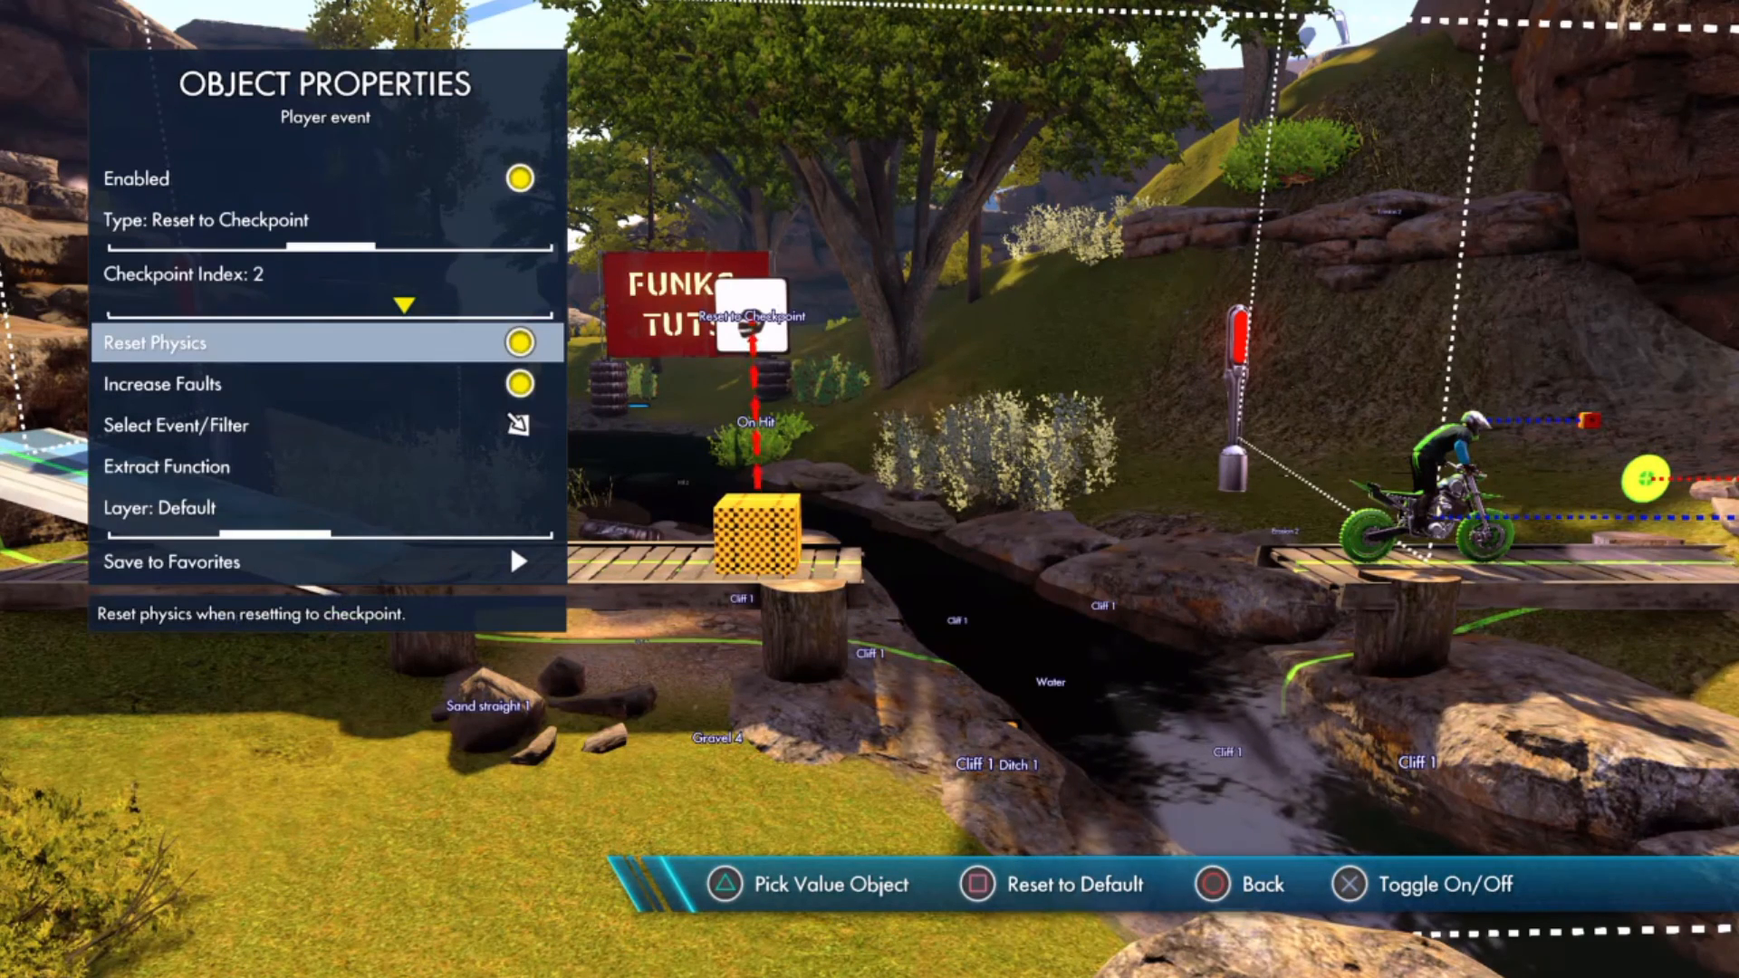
{"action": "key", "text": "Return"}
{"action": "key", "text": "Down"}
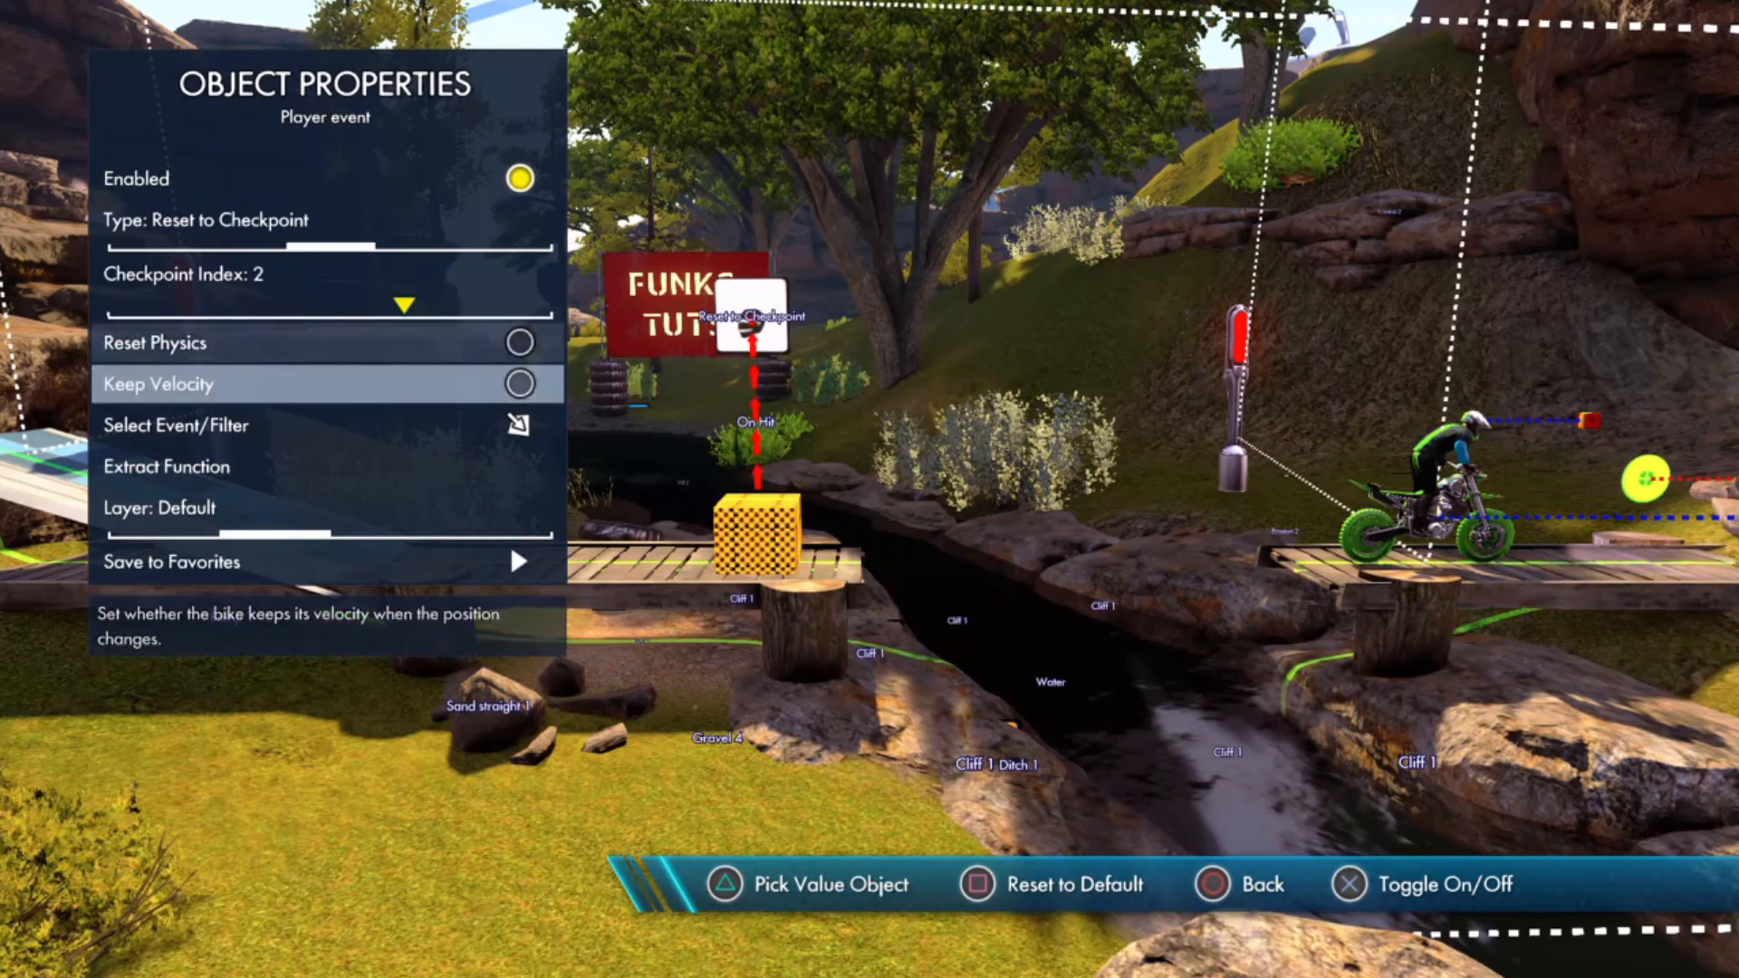
{"action": "key", "text": "Up"}
{"action": "key", "text": "Return"}
Step: Turn off Increase Faults for the Reset to Checkpoint event
{"action": "key", "text": "Down"}
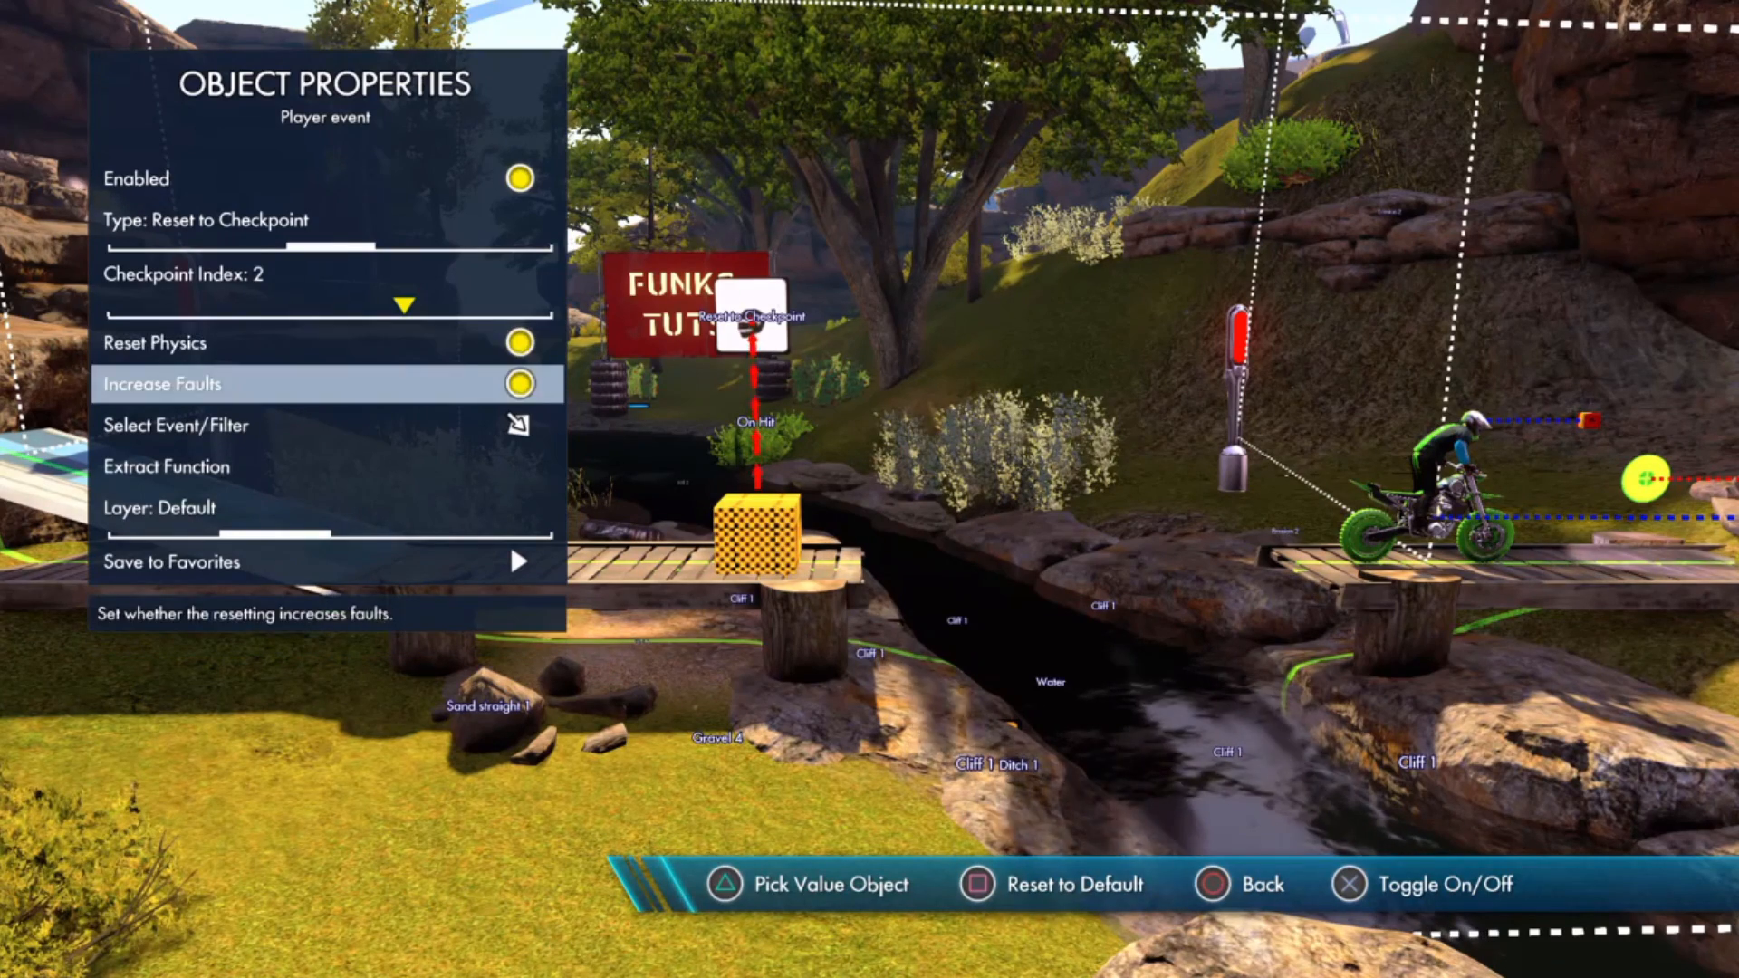
{"action": "key", "text": "Return"}
{"action": "key", "text": "Up"}
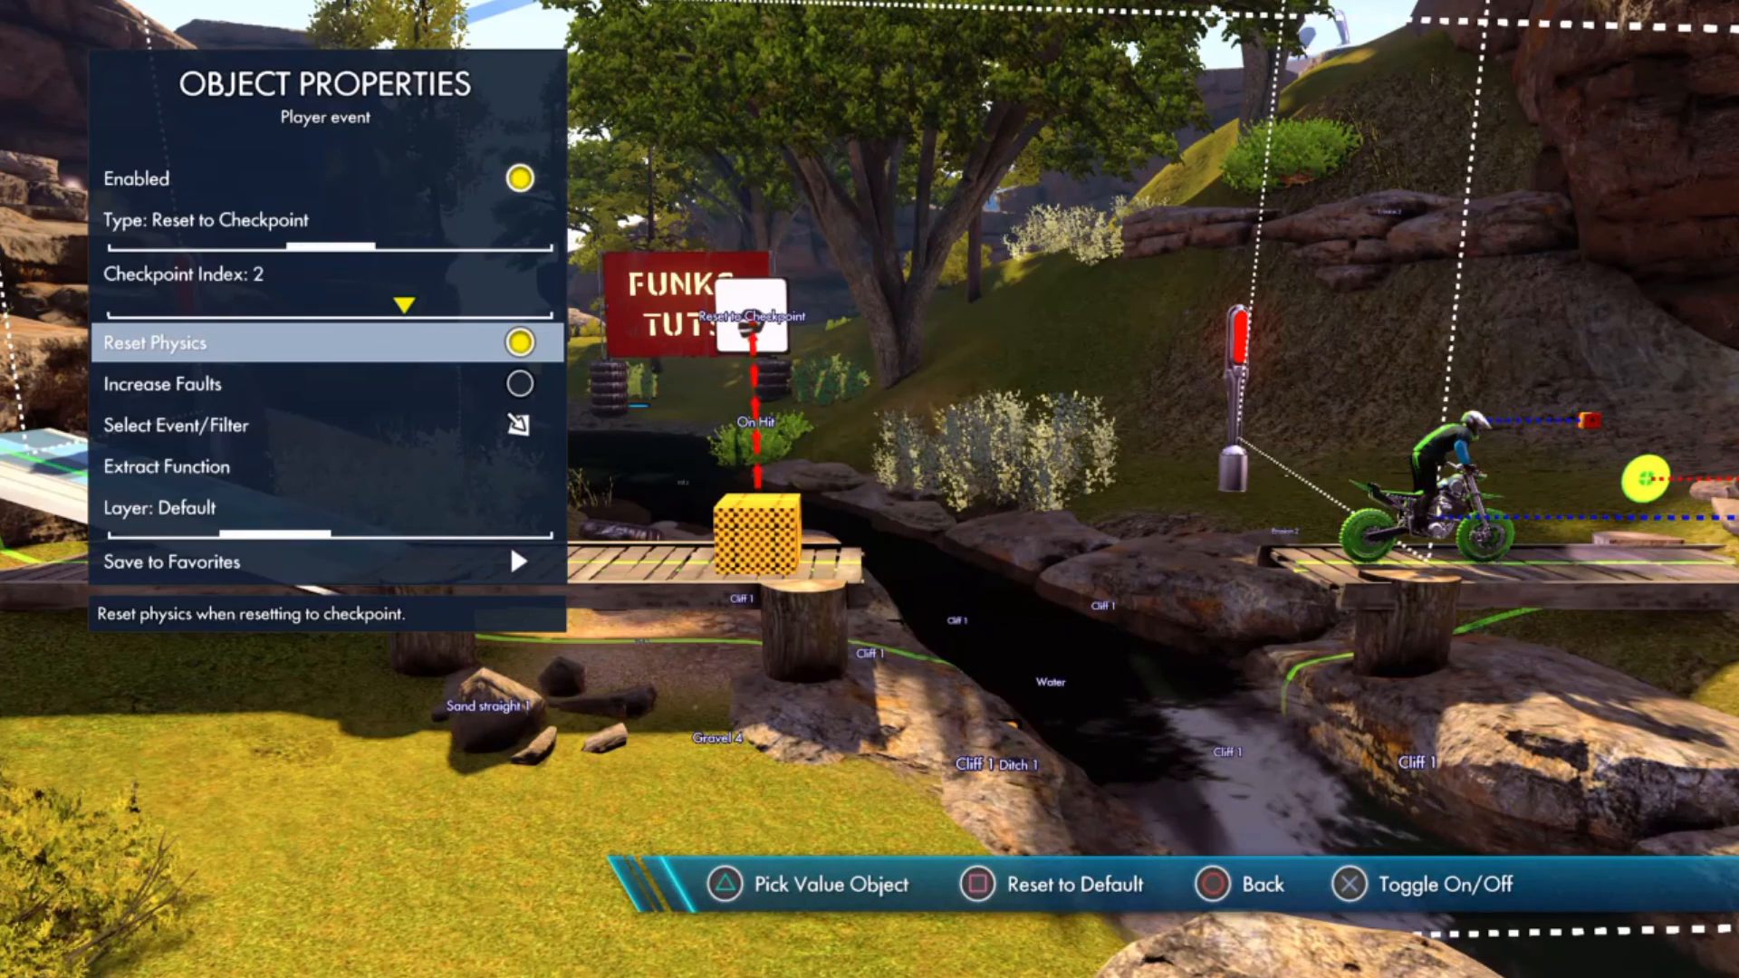
{"action": "key", "text": "Down"}
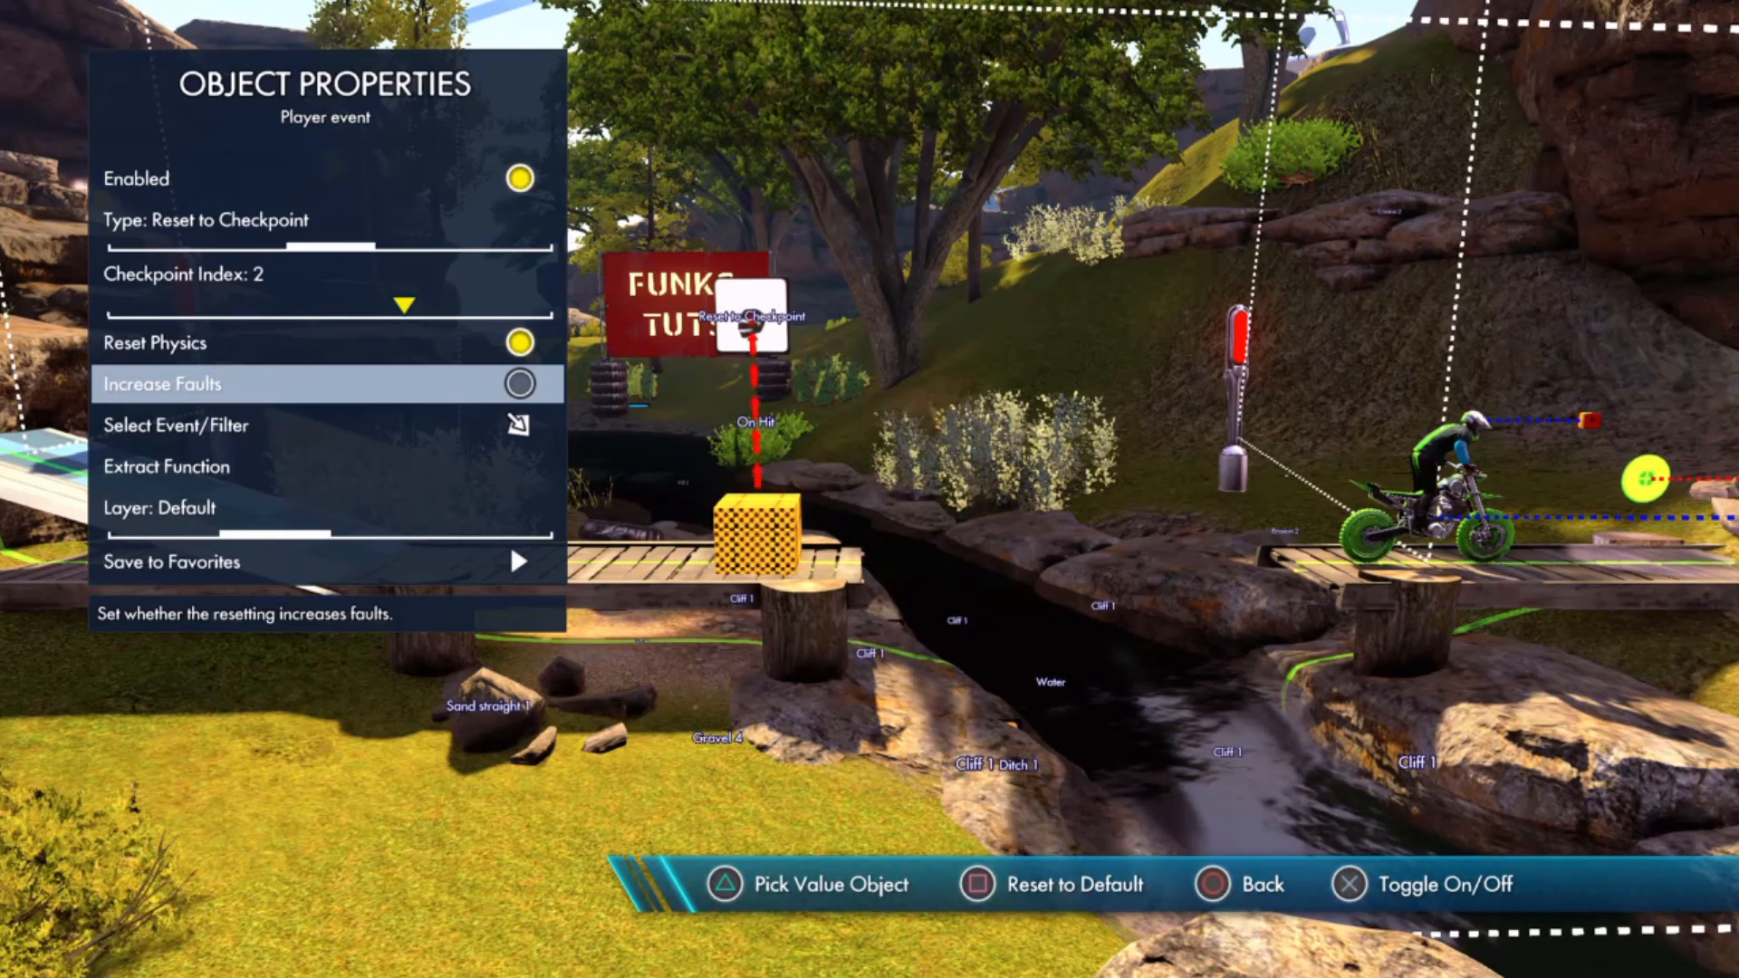
{"action": "key", "text": "Up"}
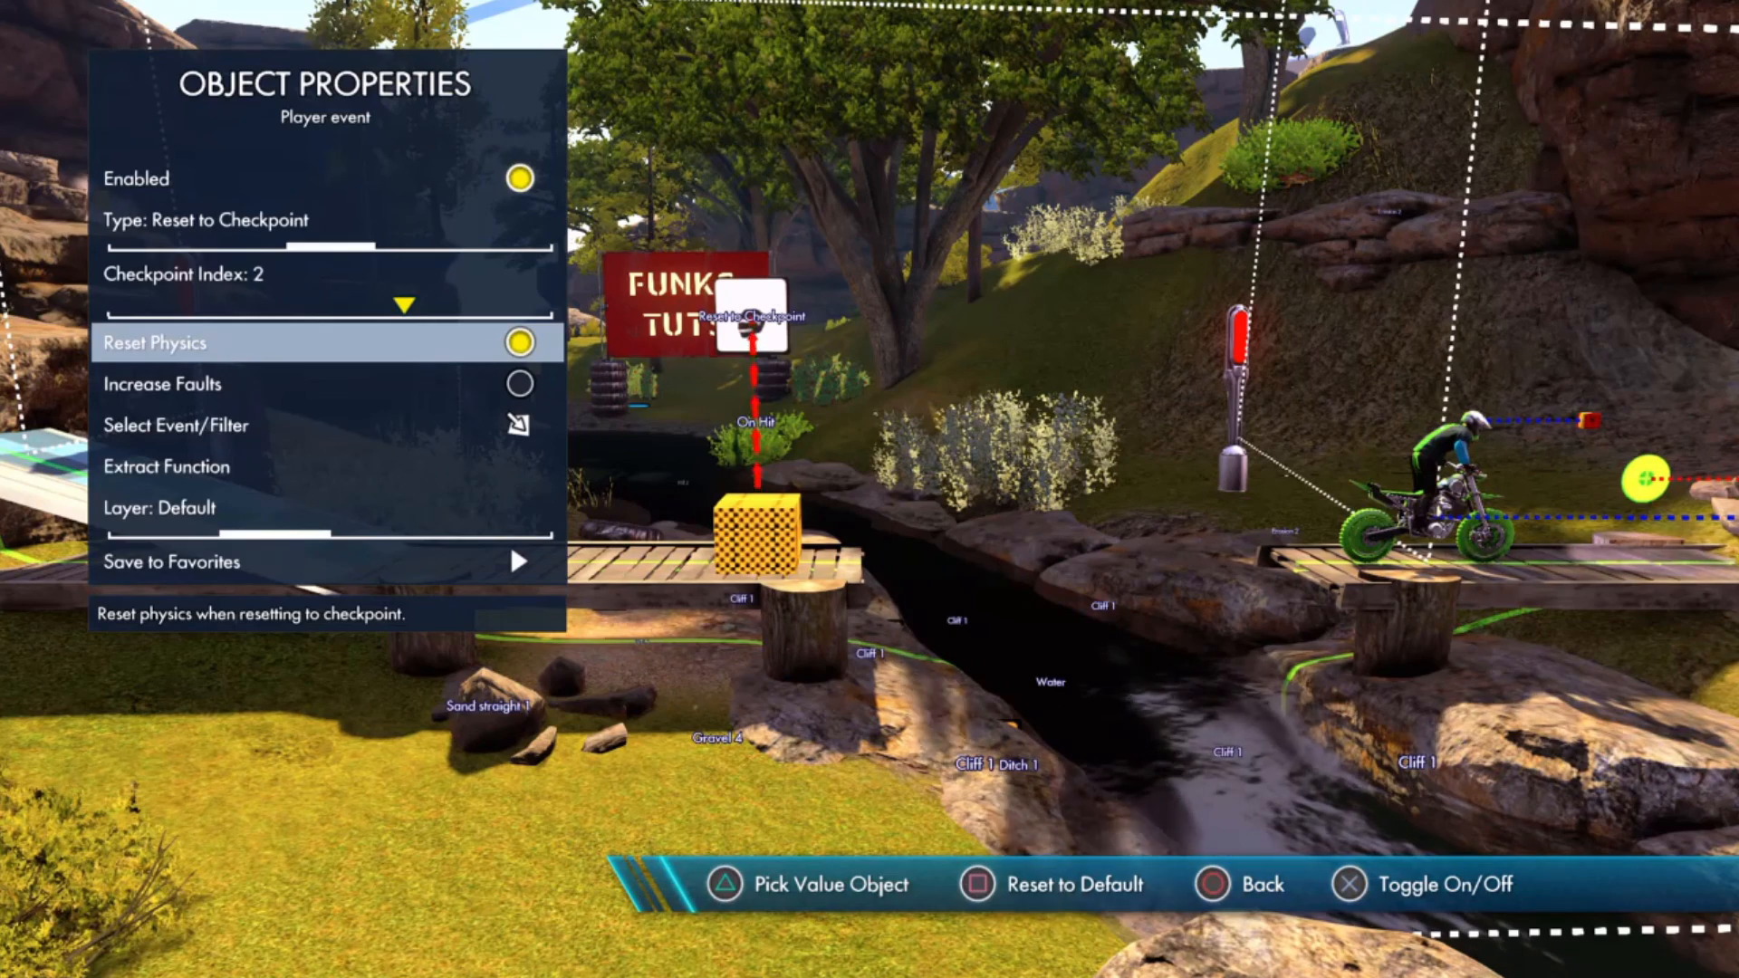
Step: Turn off Reset Physics and turn on Keep Velocity for the Reset to Checkpoint event, then close its properties
{"action": "key", "text": "Return"}
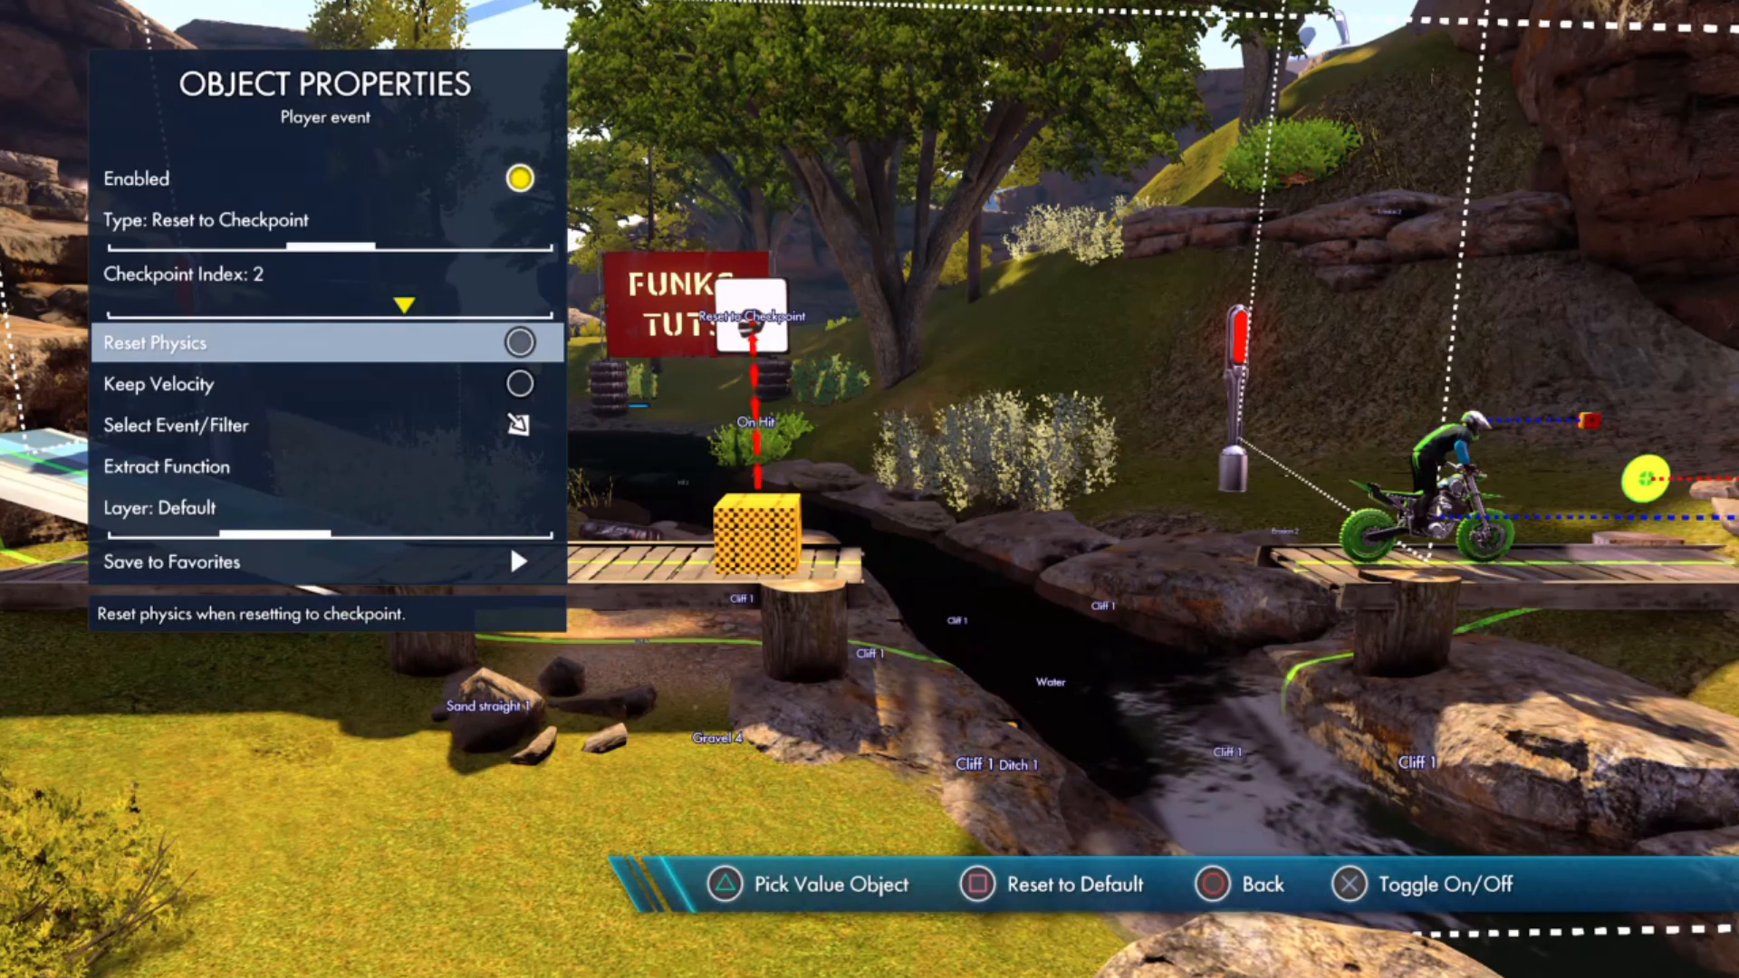
{"action": "key", "text": "Down"}
{"action": "key", "text": "Up"}
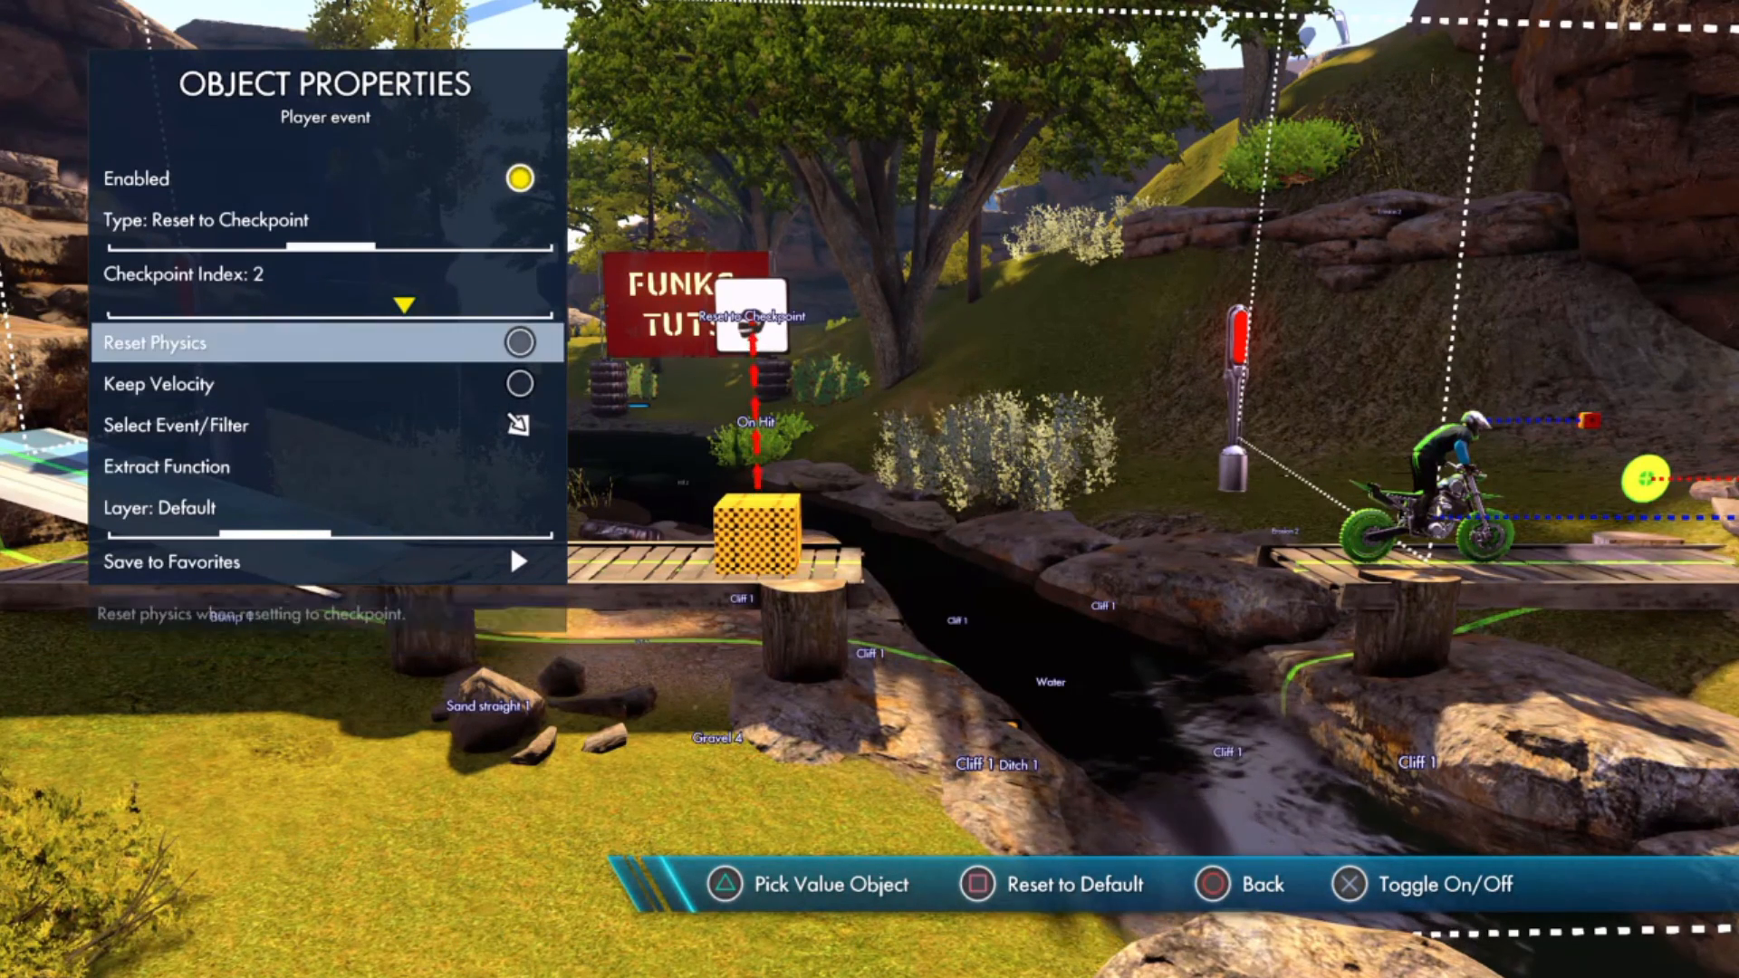
{"action": "key", "text": "Down"}
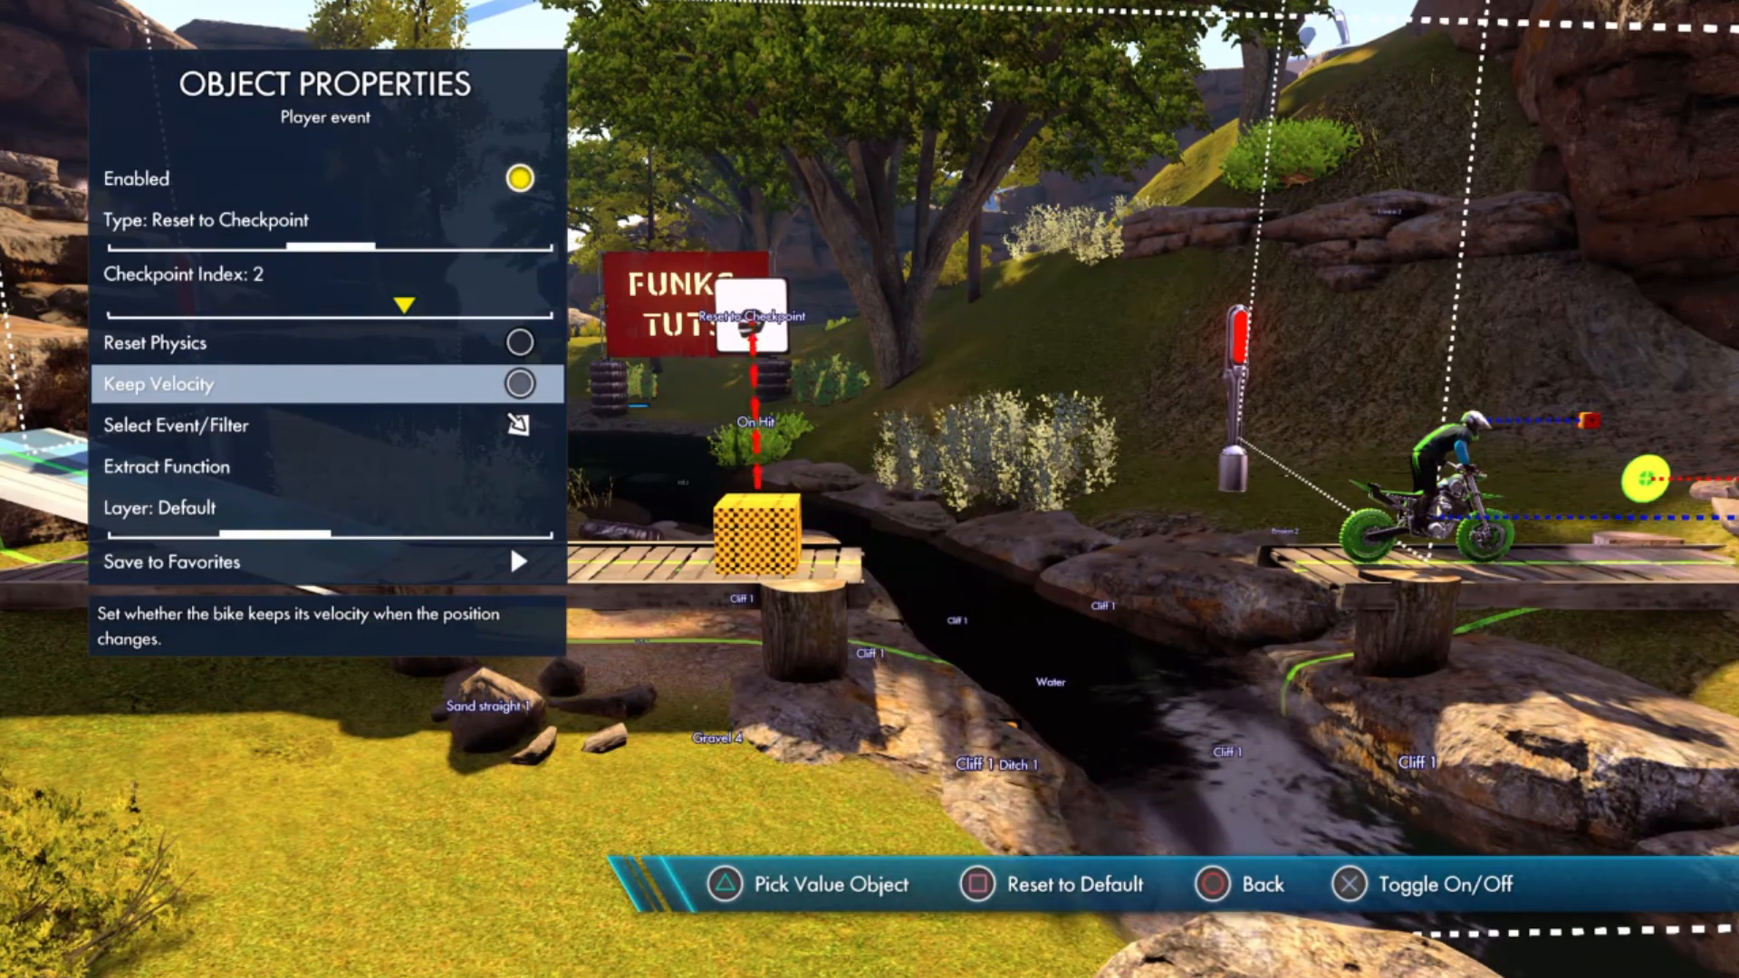
{"action": "key", "text": "Return"}
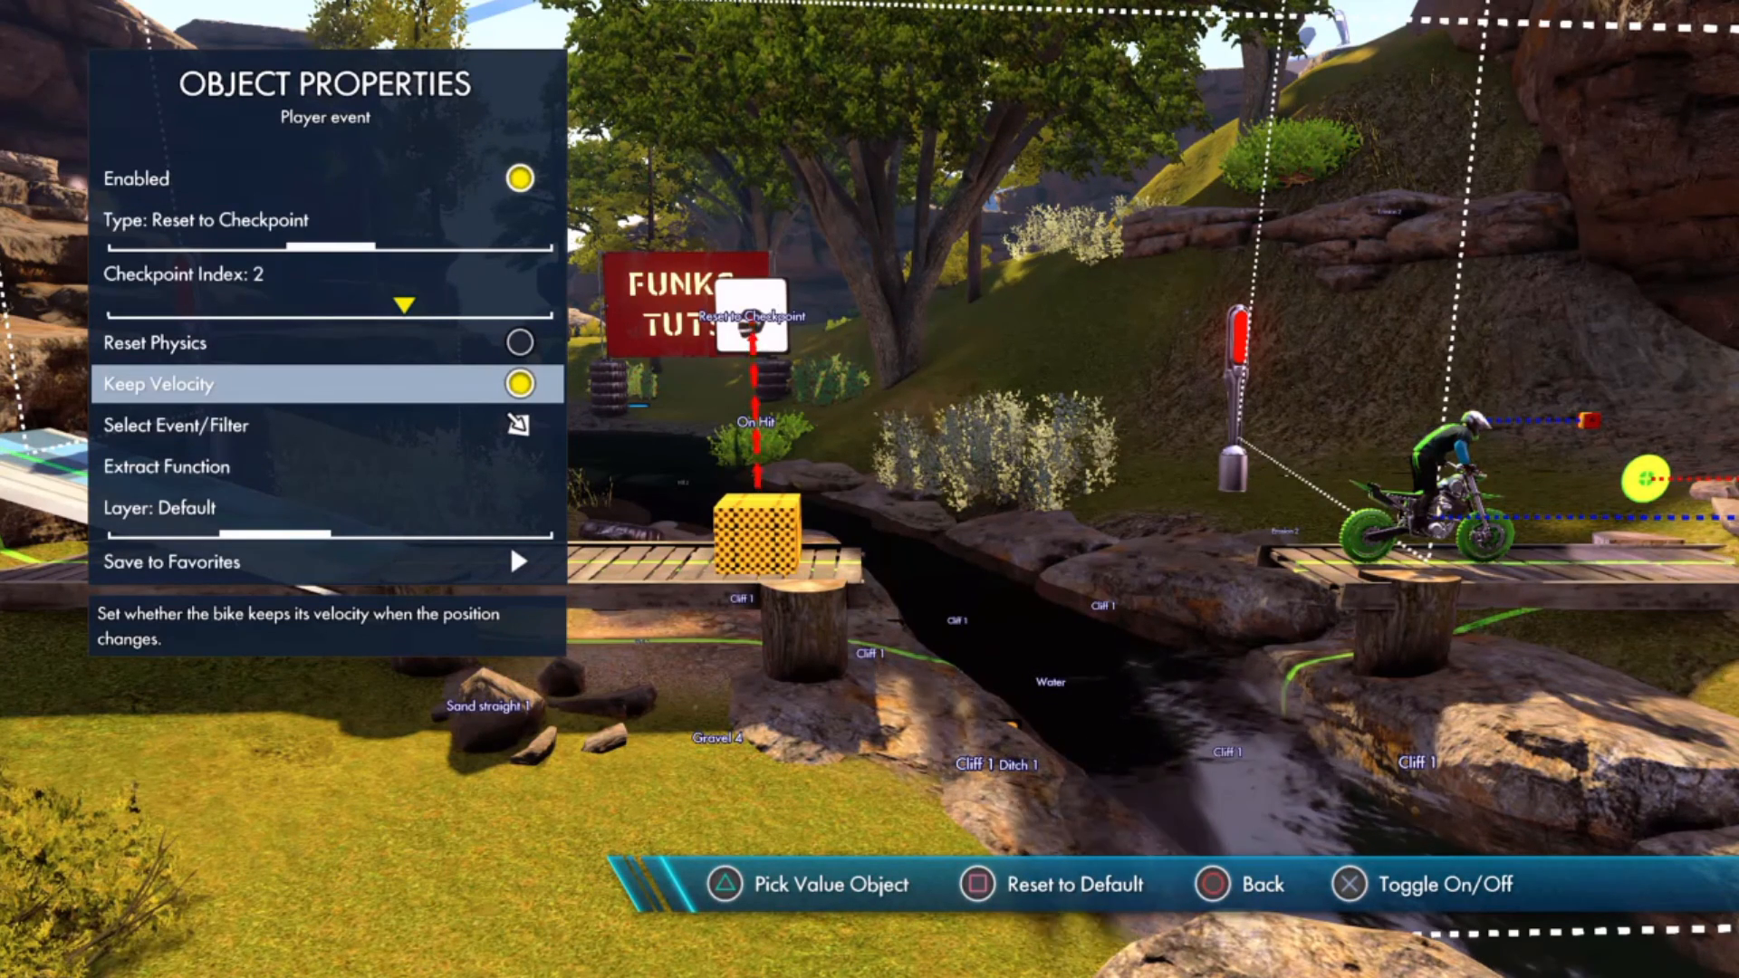
{"action": "key", "text": "Down"}
{"action": "key", "text": "Escape"}
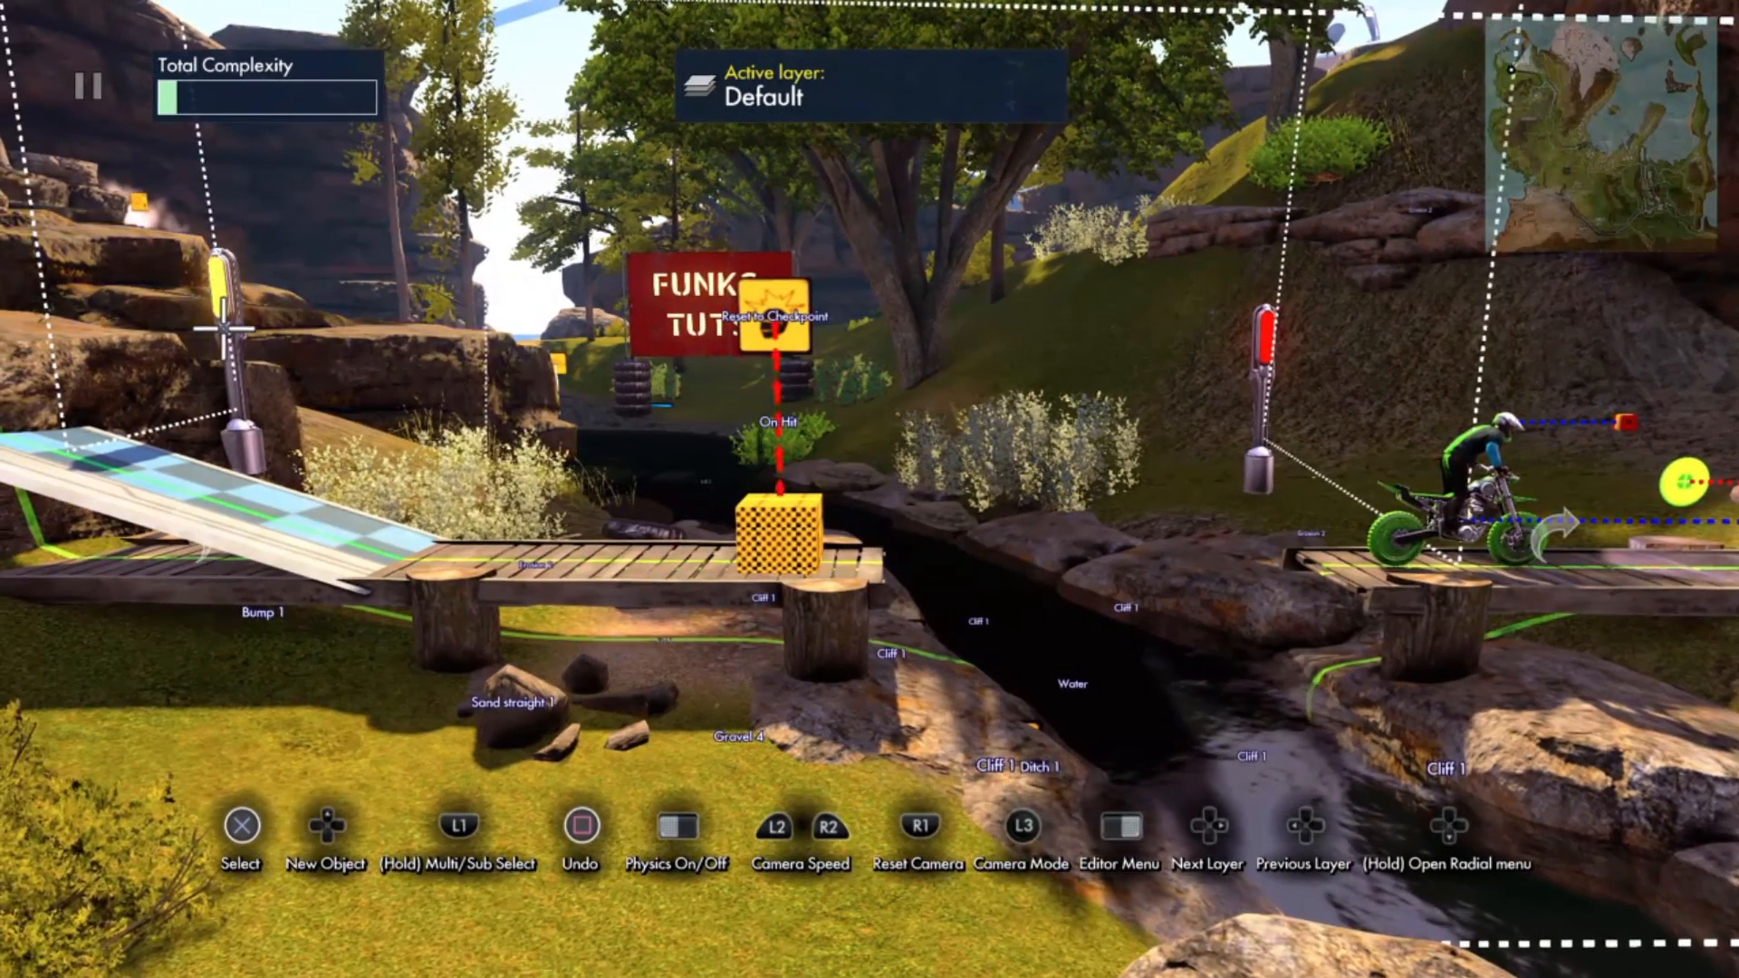
Step: Activate the first checkpoint on the ramp and test drive down into the Area trigger
{"action": "left_click", "coordinate": [334, 406]}
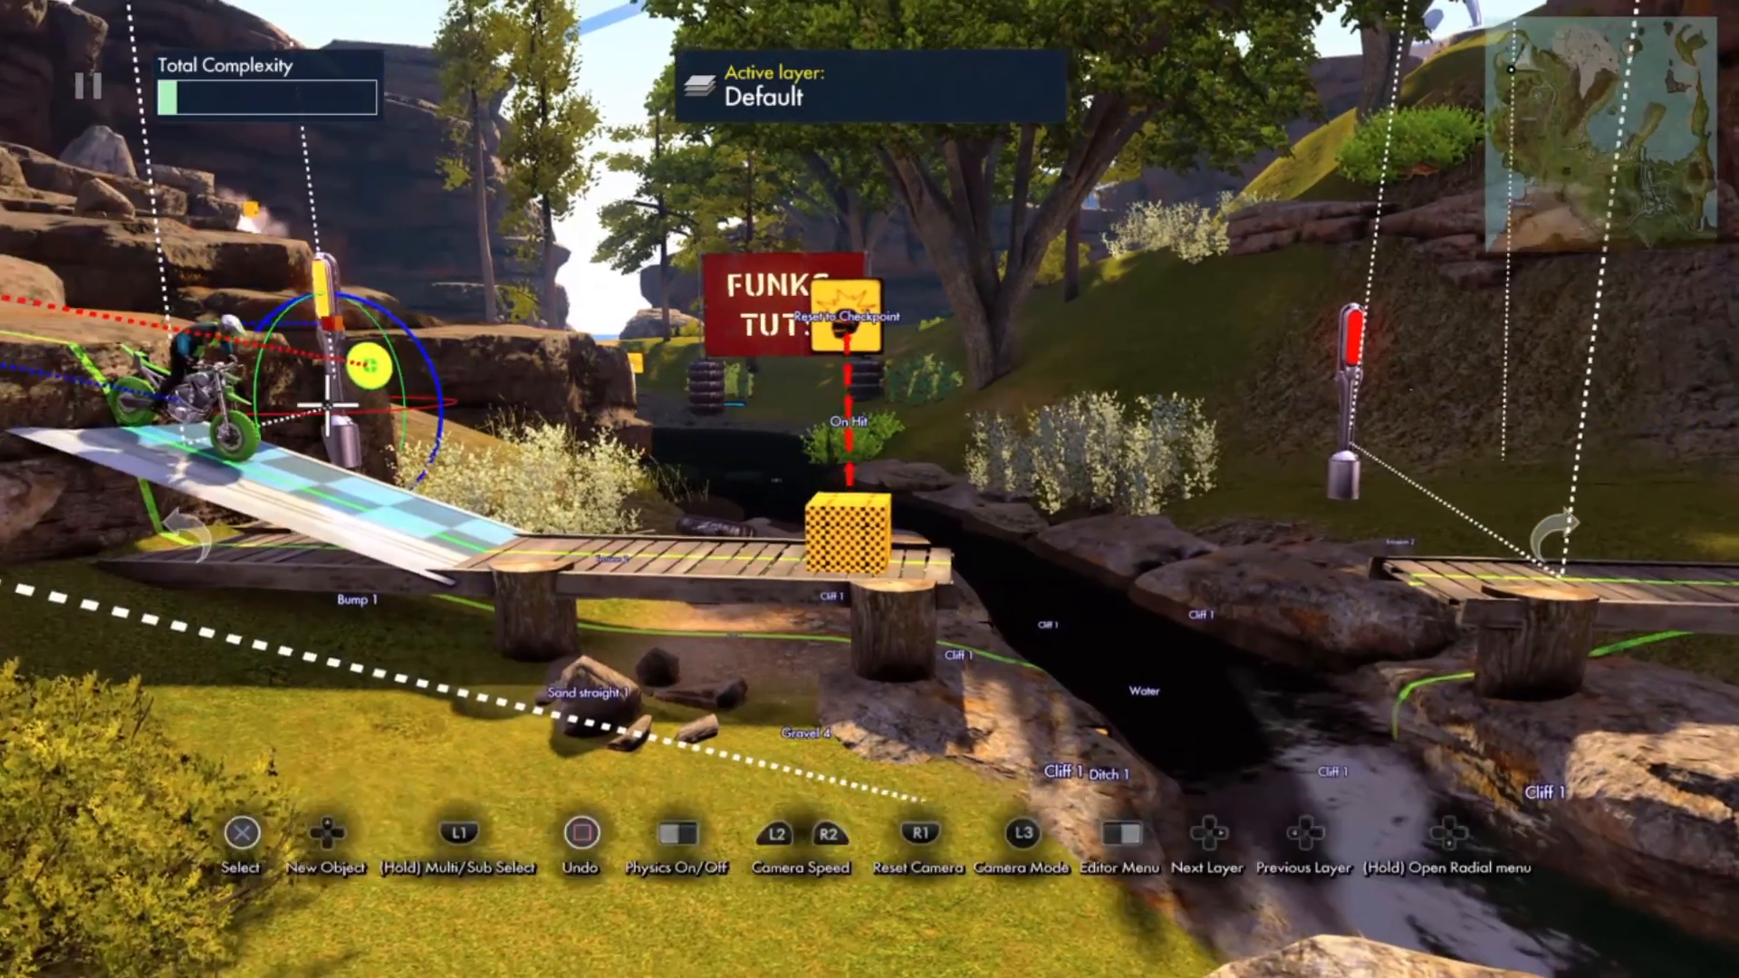
{"action": "key", "text": "Escape"}
{"action": "key", "text": "Escape"}
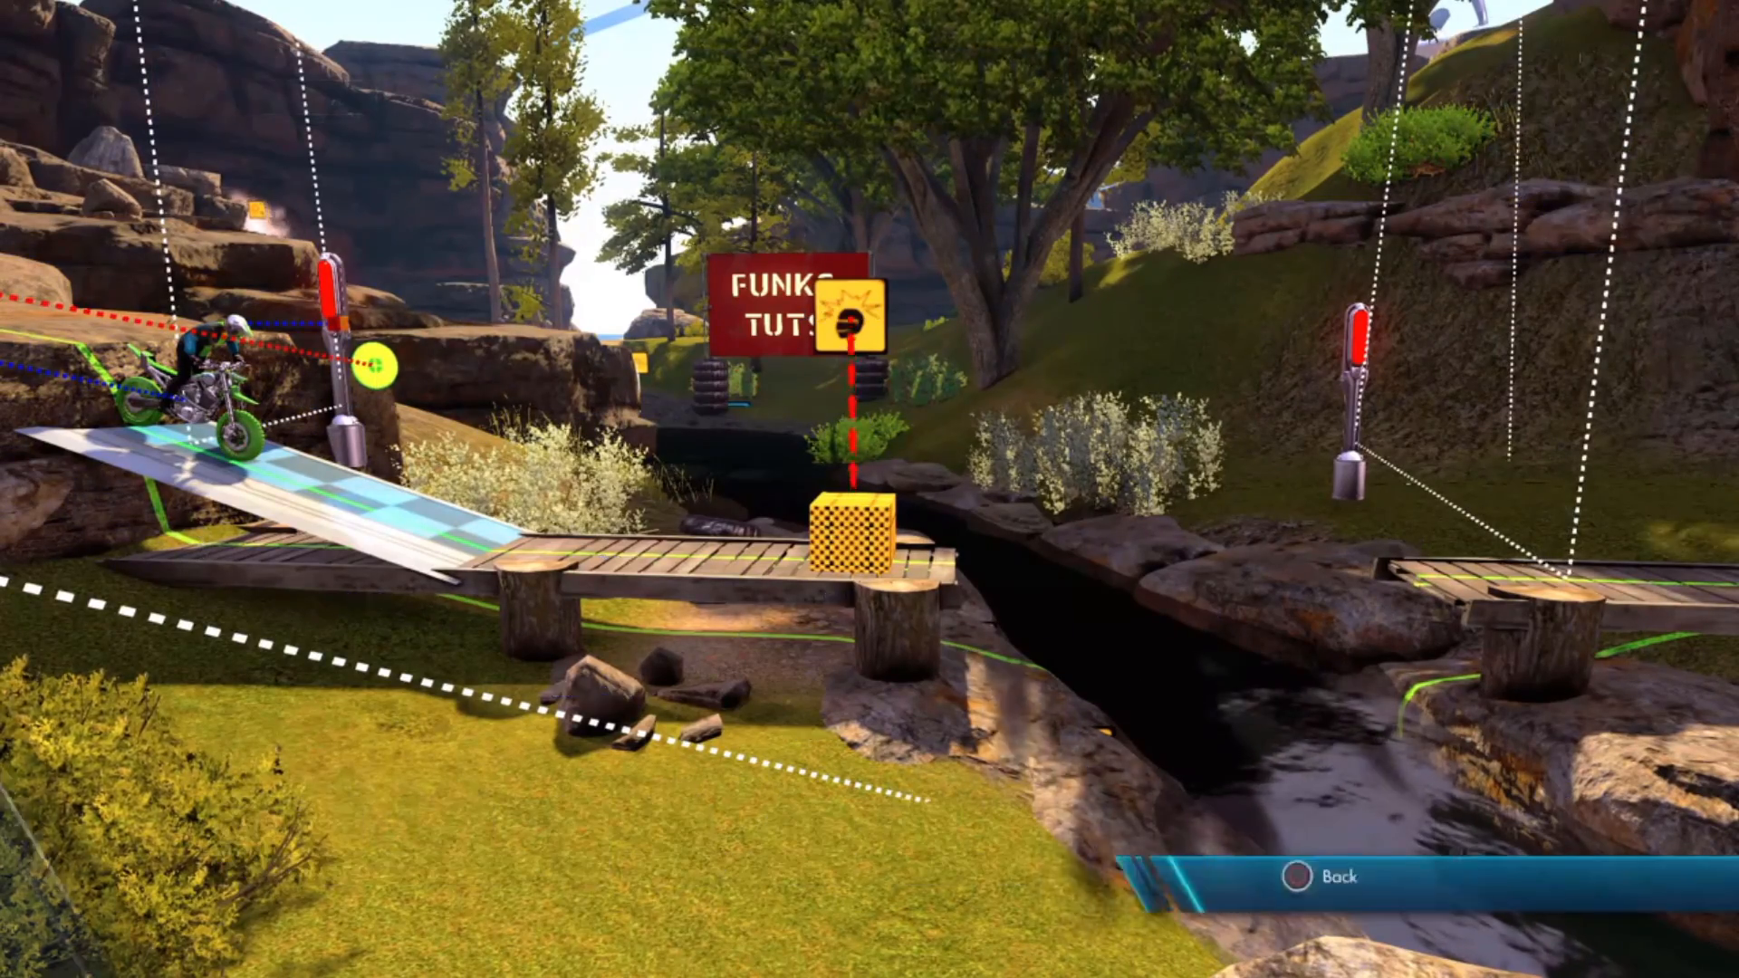
{"action": "key", "text": "Return"}
{"action": "key", "text": "Up"}
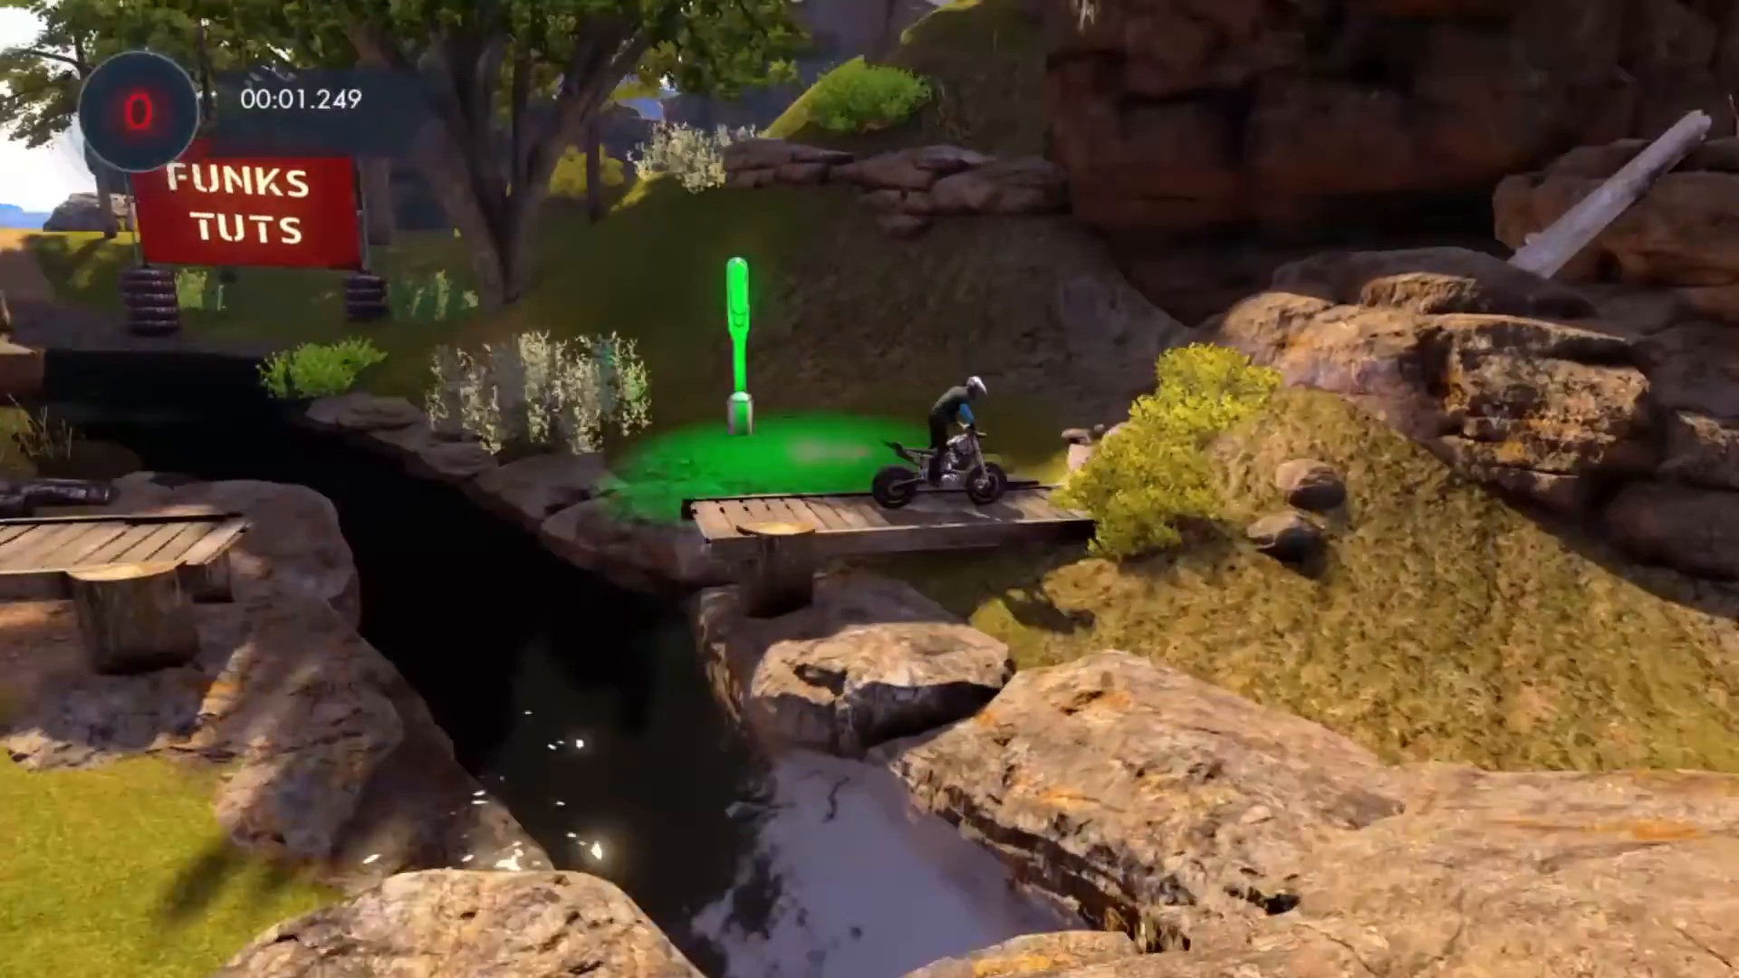
Step: Repeat the ride from the first checkpoint several times to examine the bike's velocity after the reset
{"action": "key", "text": "Return"}
{"action": "key", "text": "Up"}
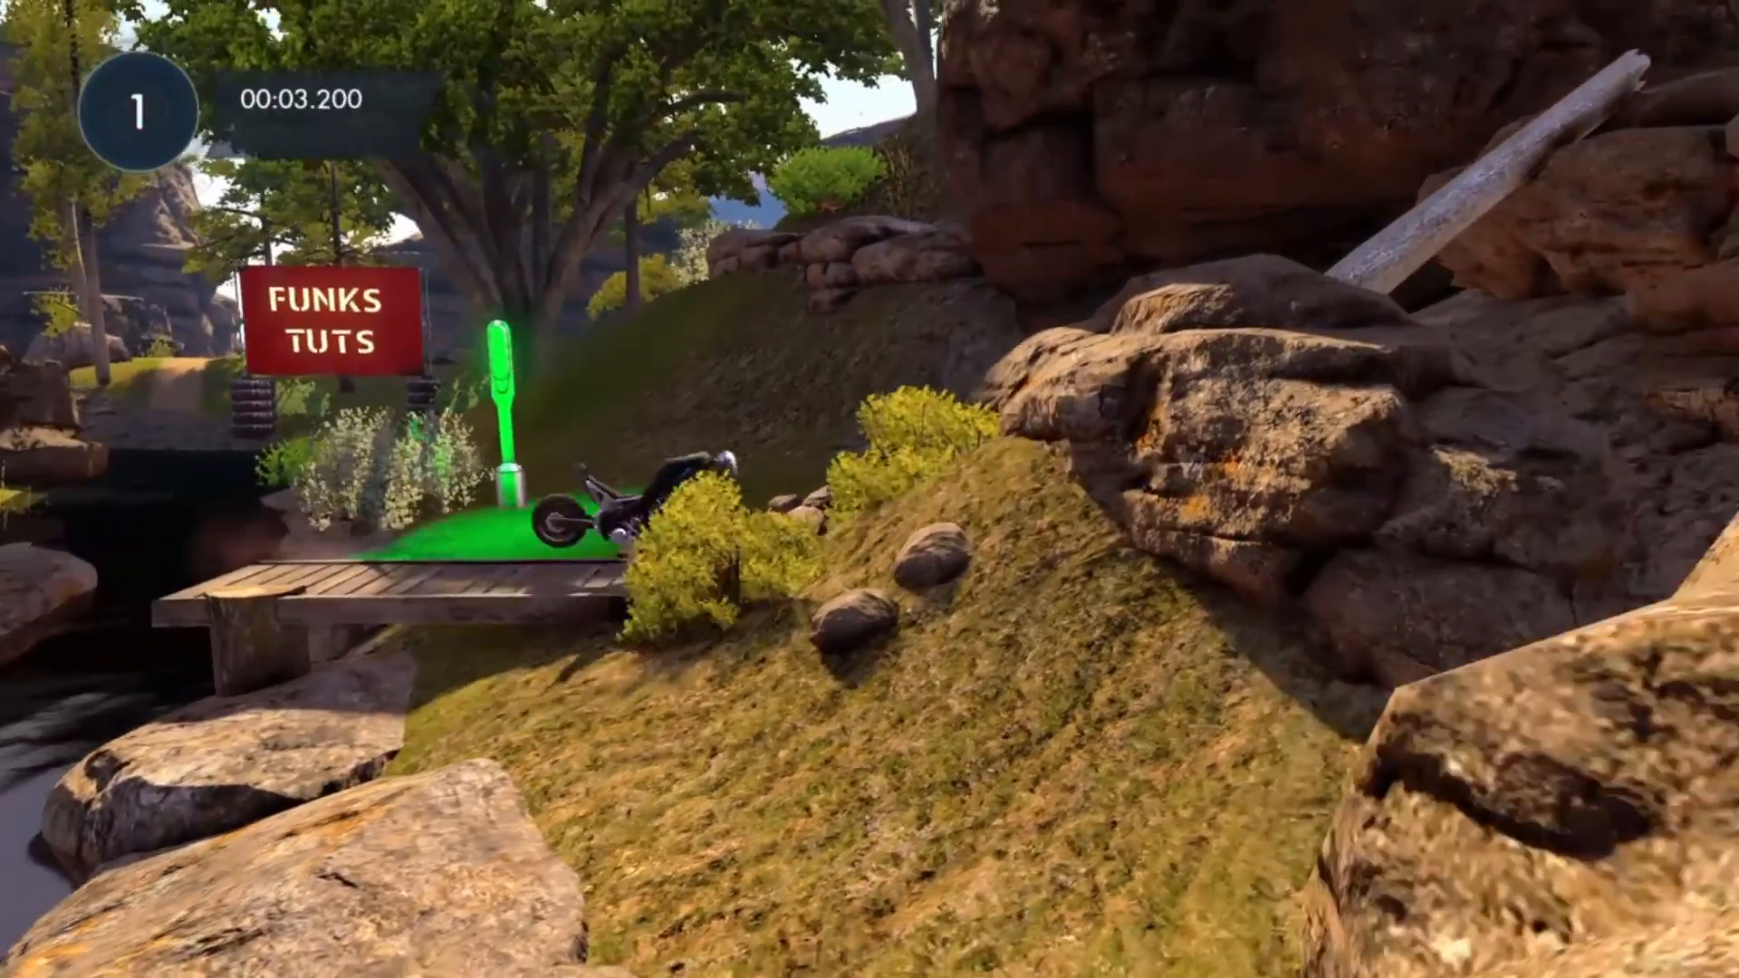
{"action": "key", "text": "Return"}
{"action": "key", "text": "Up"}
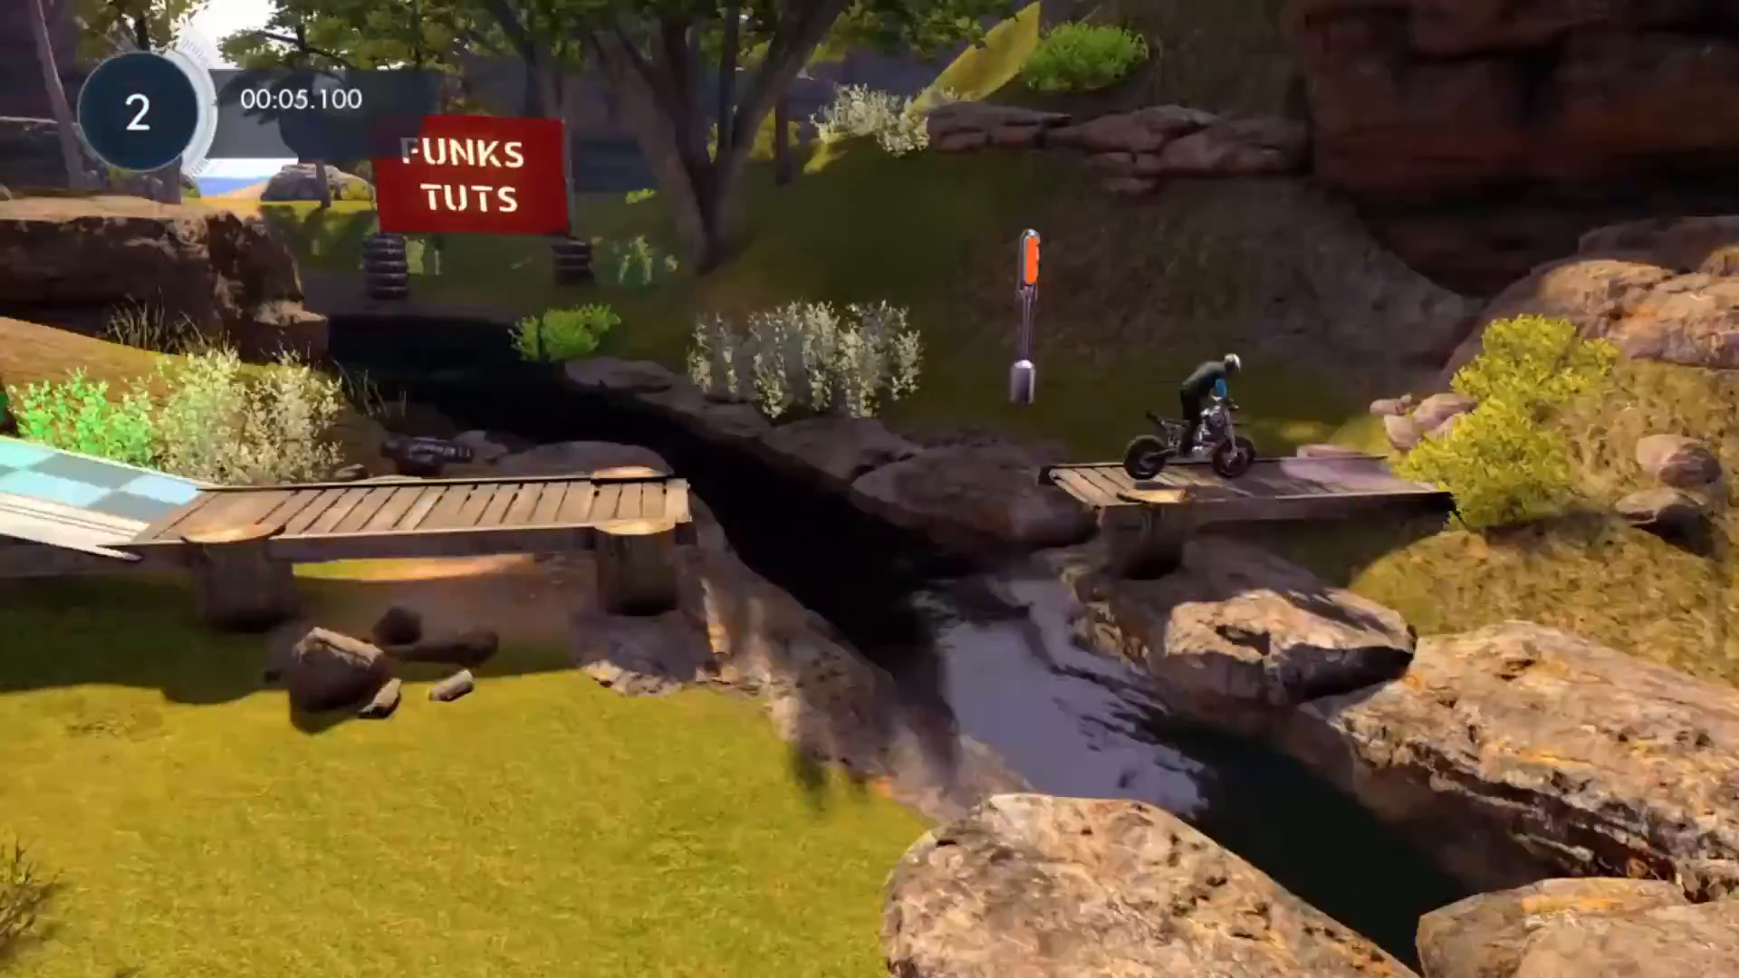
{"action": "key", "text": "Return"}
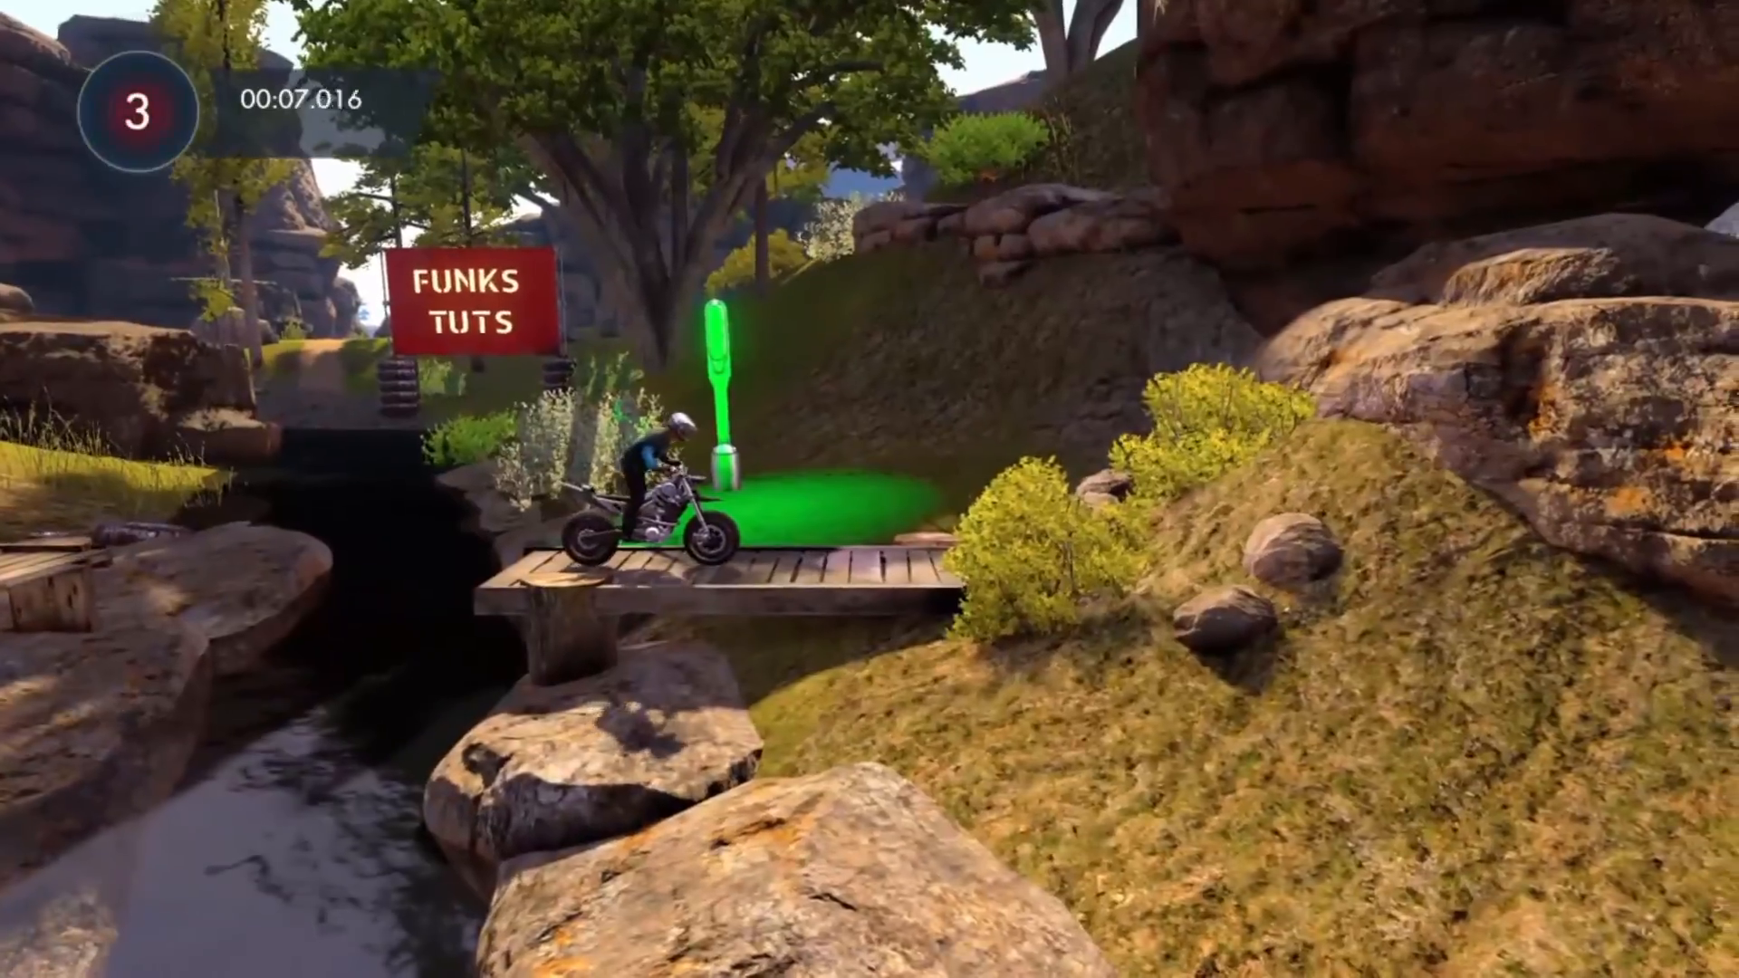
{"action": "key", "text": "Return"}
{"action": "key", "text": "Up"}
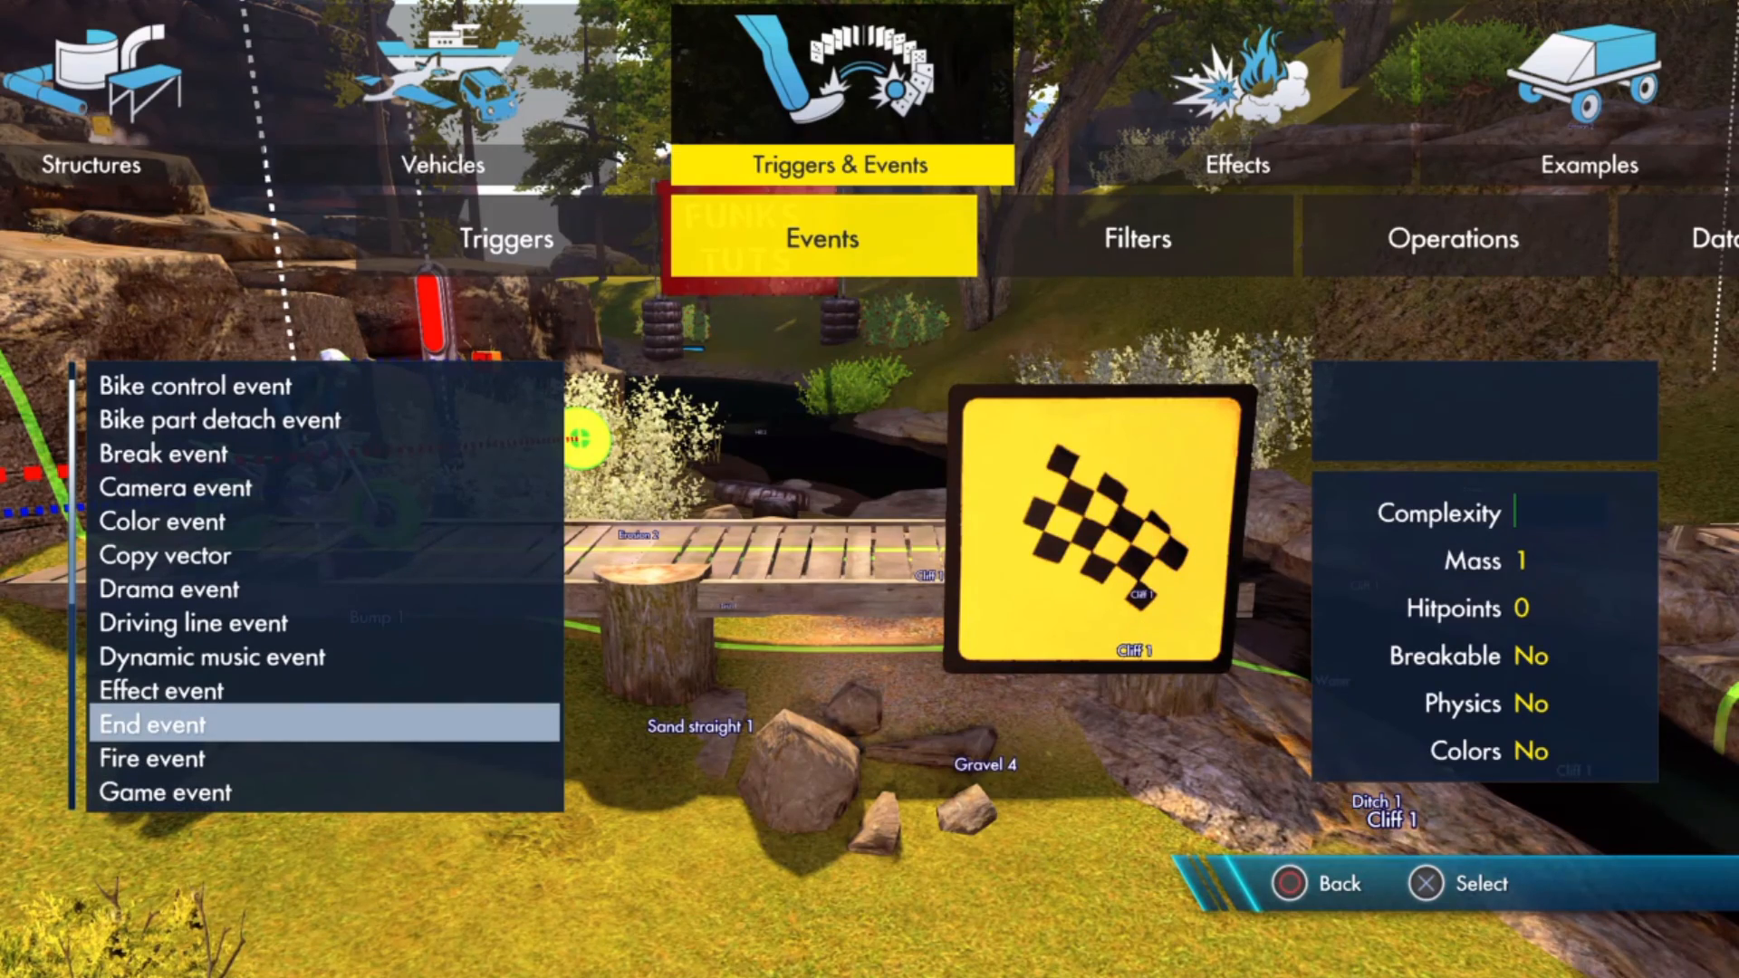
Step: Insert a Fire event from the Events category and place it above the bridge in front of the sign
{"action": "key", "text": "Up"}
{"action": "key", "text": "Down"}
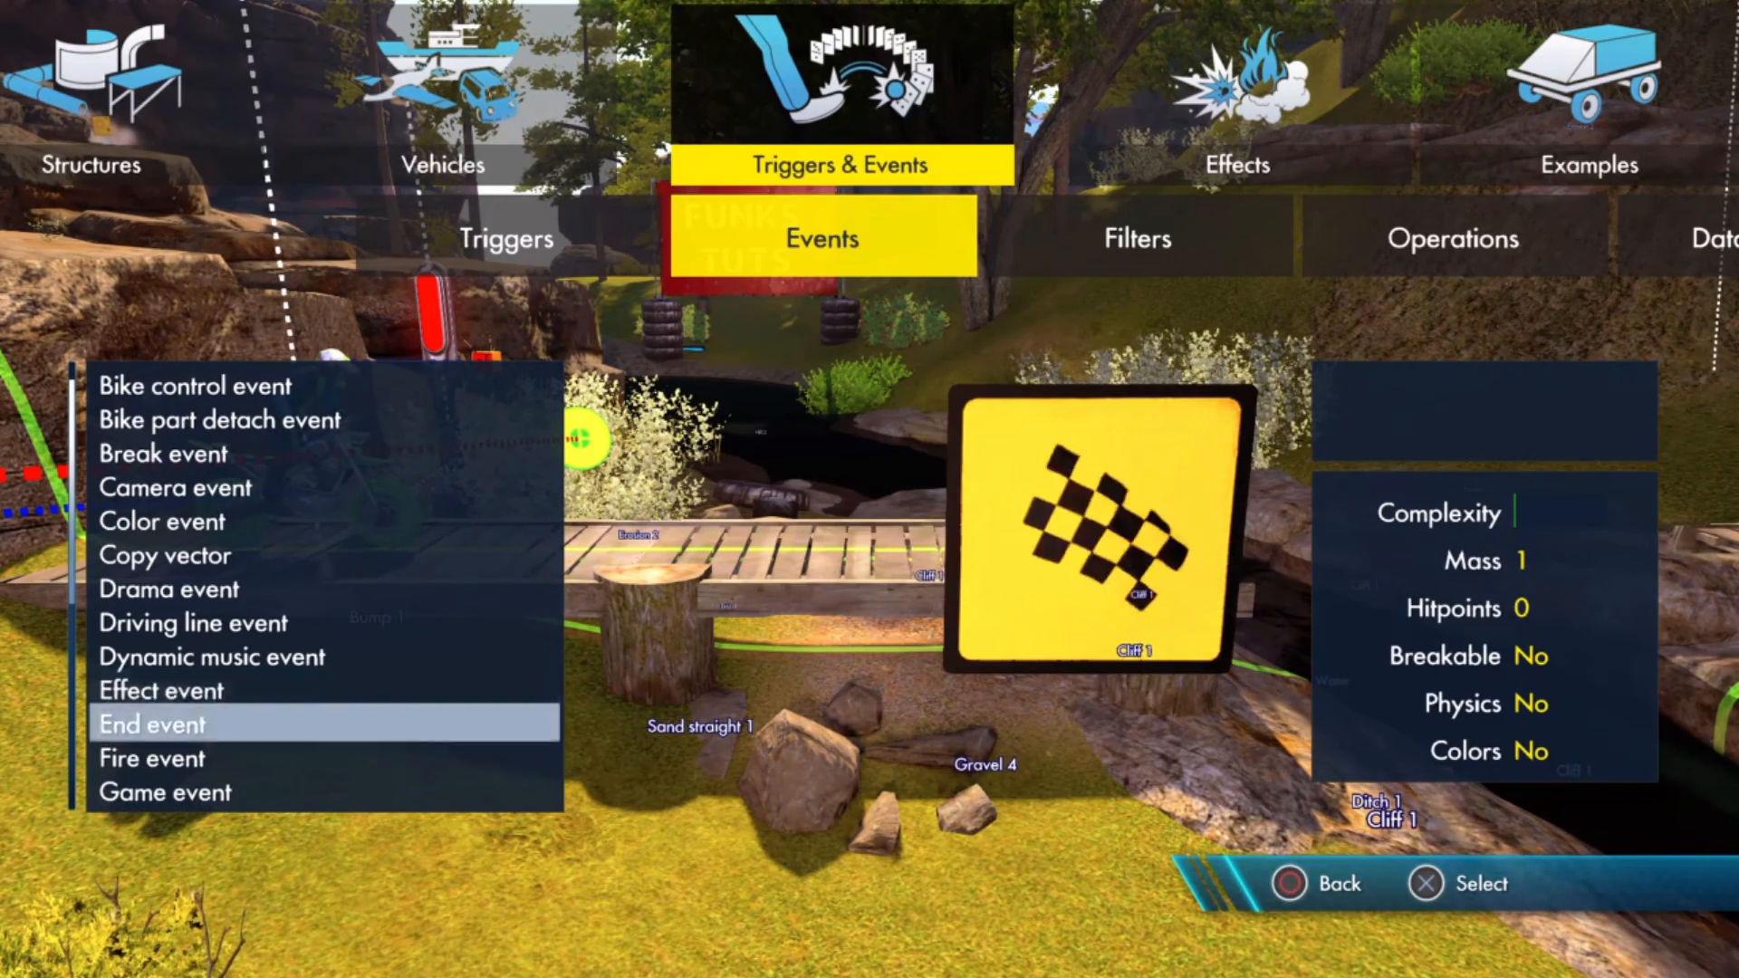
{"action": "key", "text": "Down"}
{"action": "key", "text": "Return"}
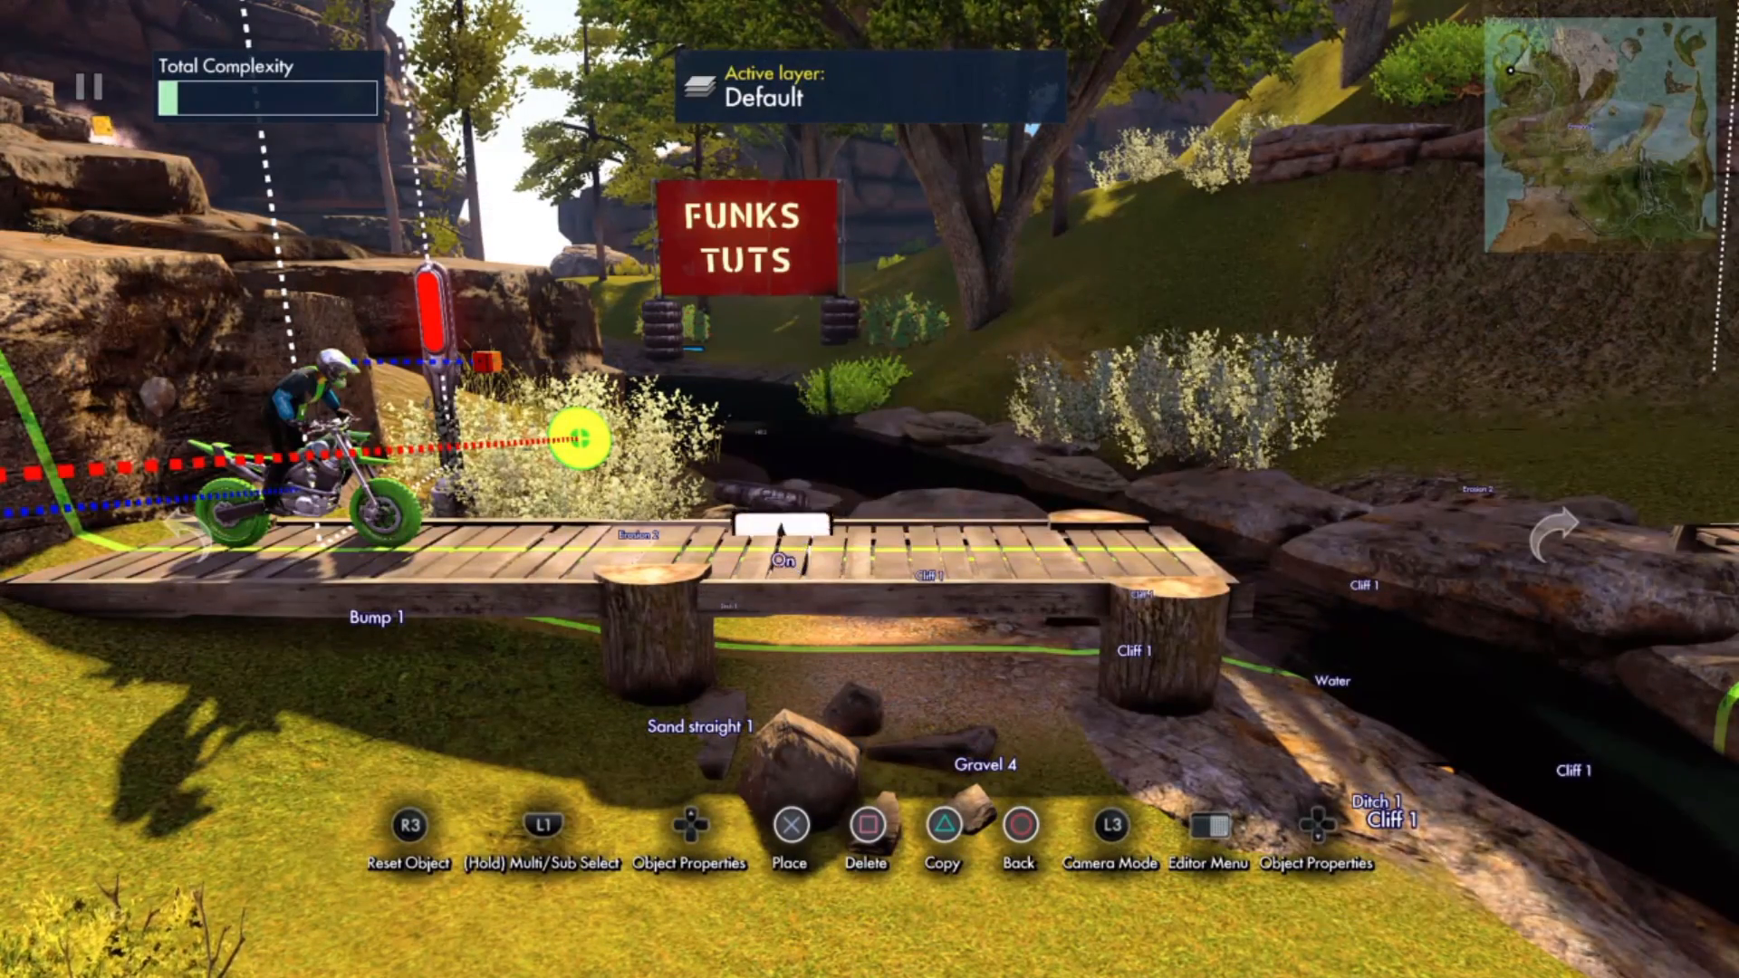
{"action": "left_click", "coordinate": [770, 293]}
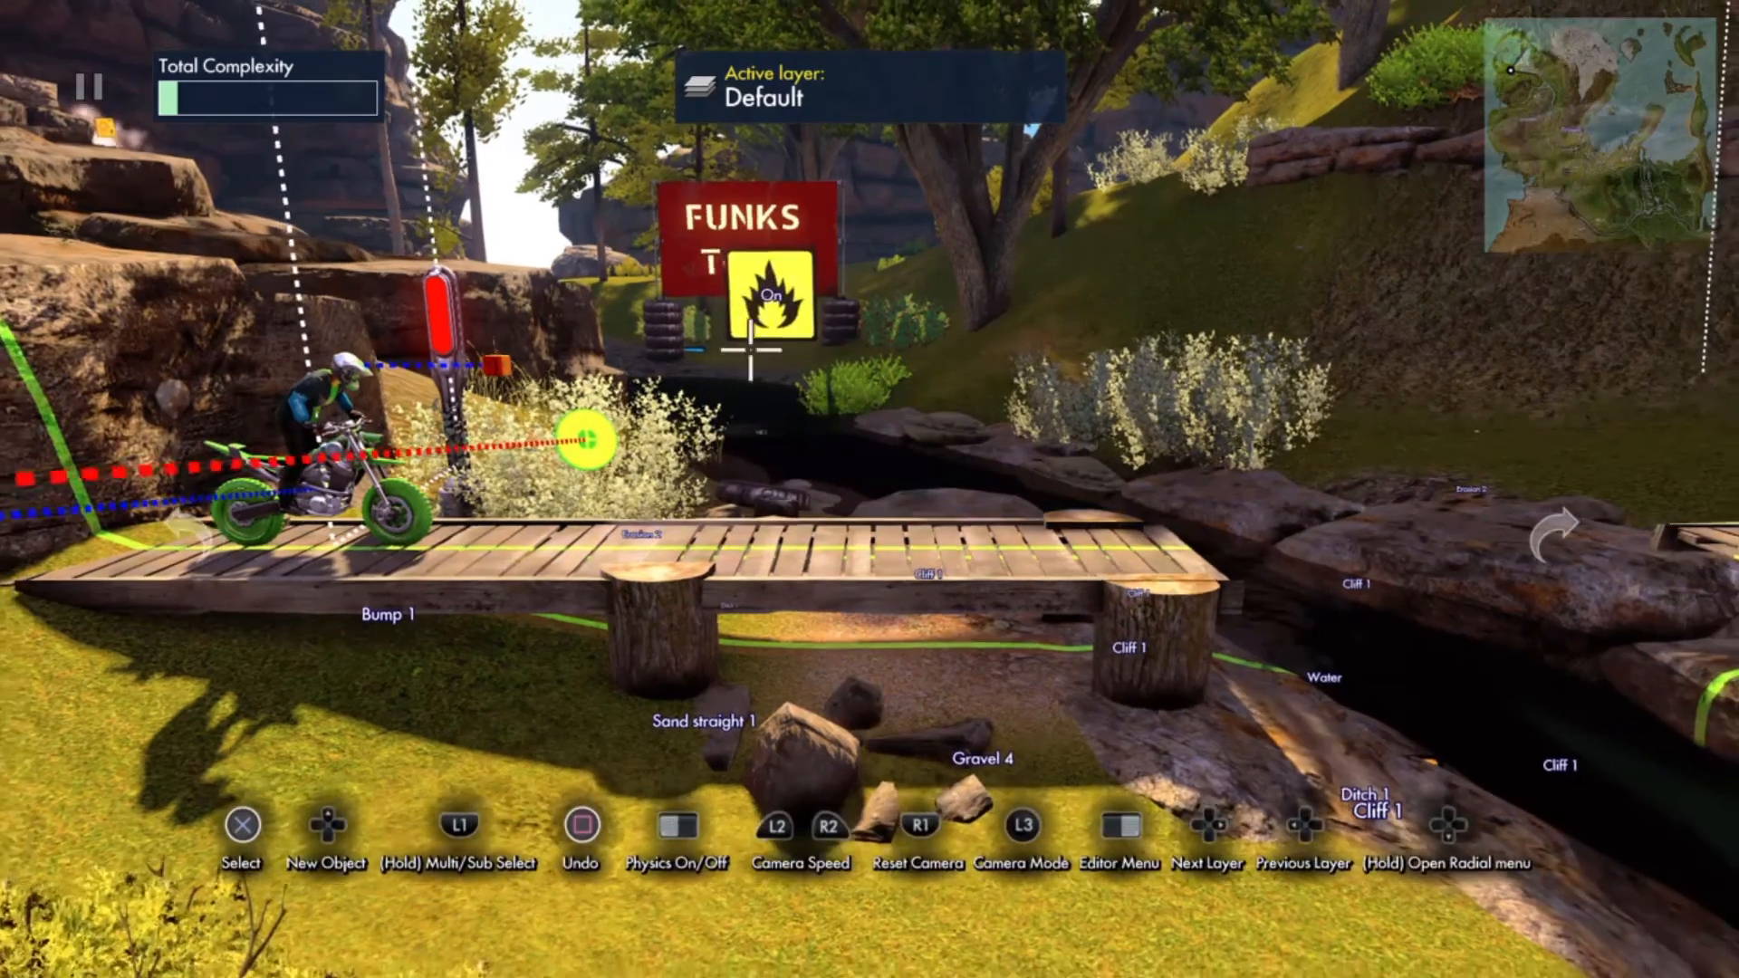
Step: Insert an Area trigger and place it on the bridge below the Fire event
{"action": "key", "text": "Up"}
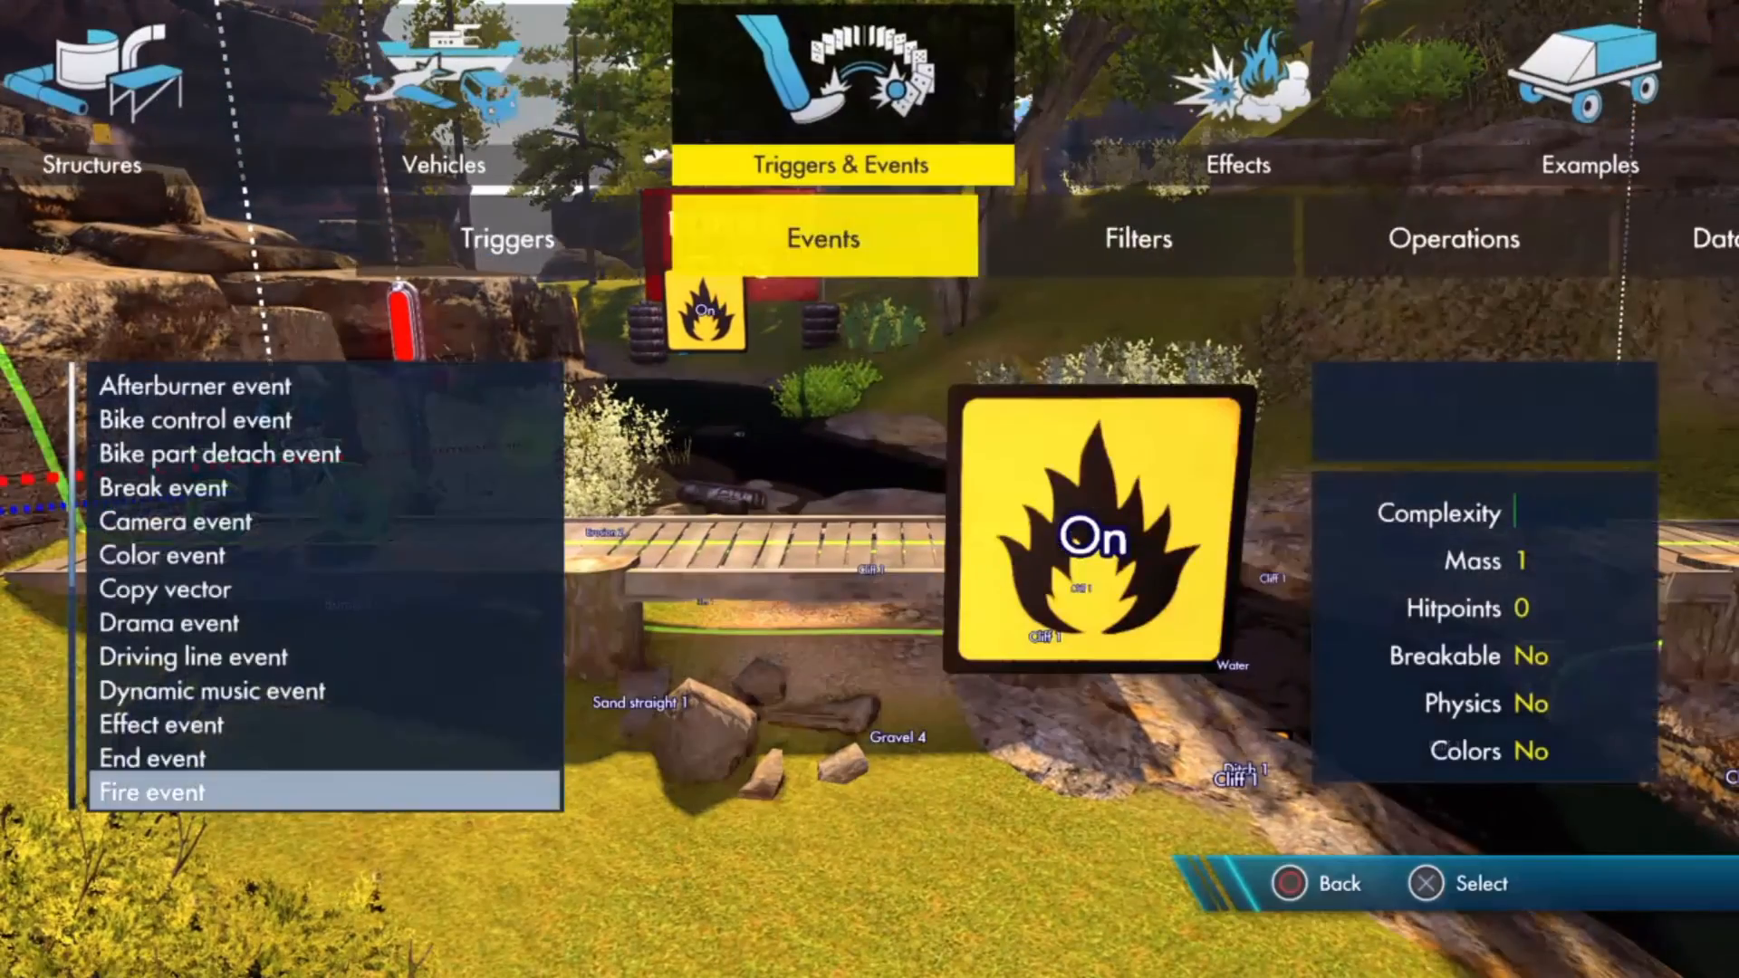
{"action": "key", "text": "Left"}
{"action": "key", "text": "Up"}
{"action": "key", "text": "Return"}
{"action": "key", "text": "Escape"}
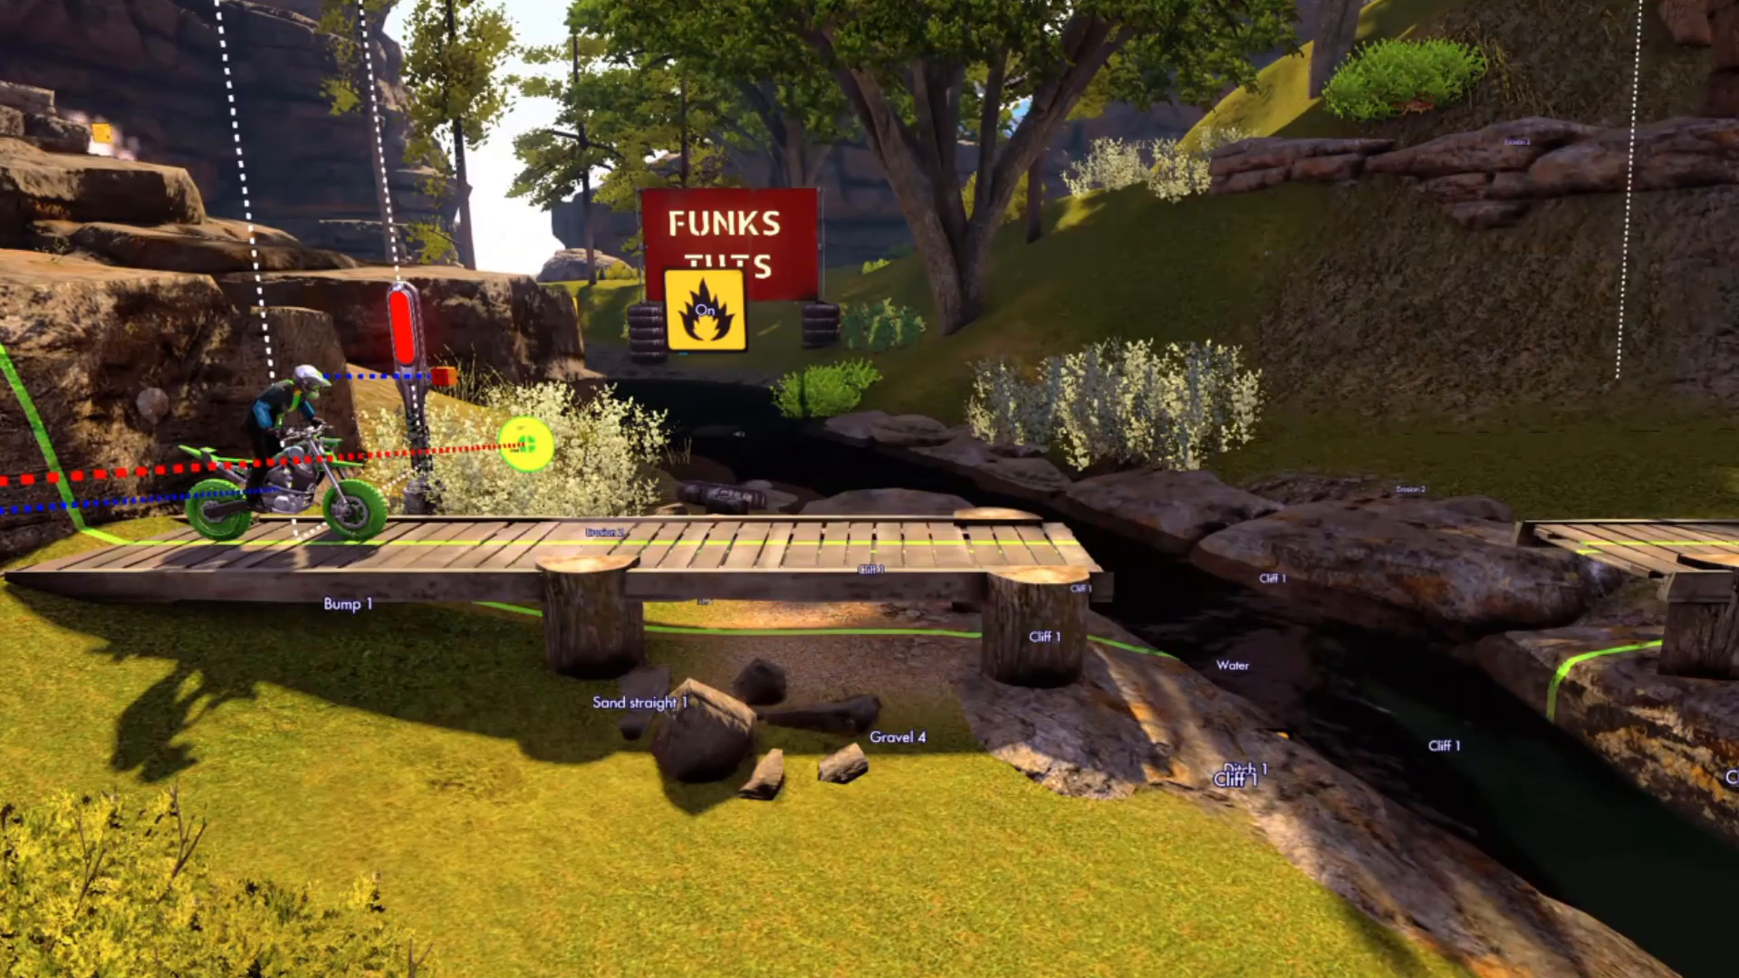
{"action": "key", "text": "Up"}
{"action": "key", "text": "Up"}
{"action": "key", "text": "Up"}
{"action": "key", "text": "Return"}
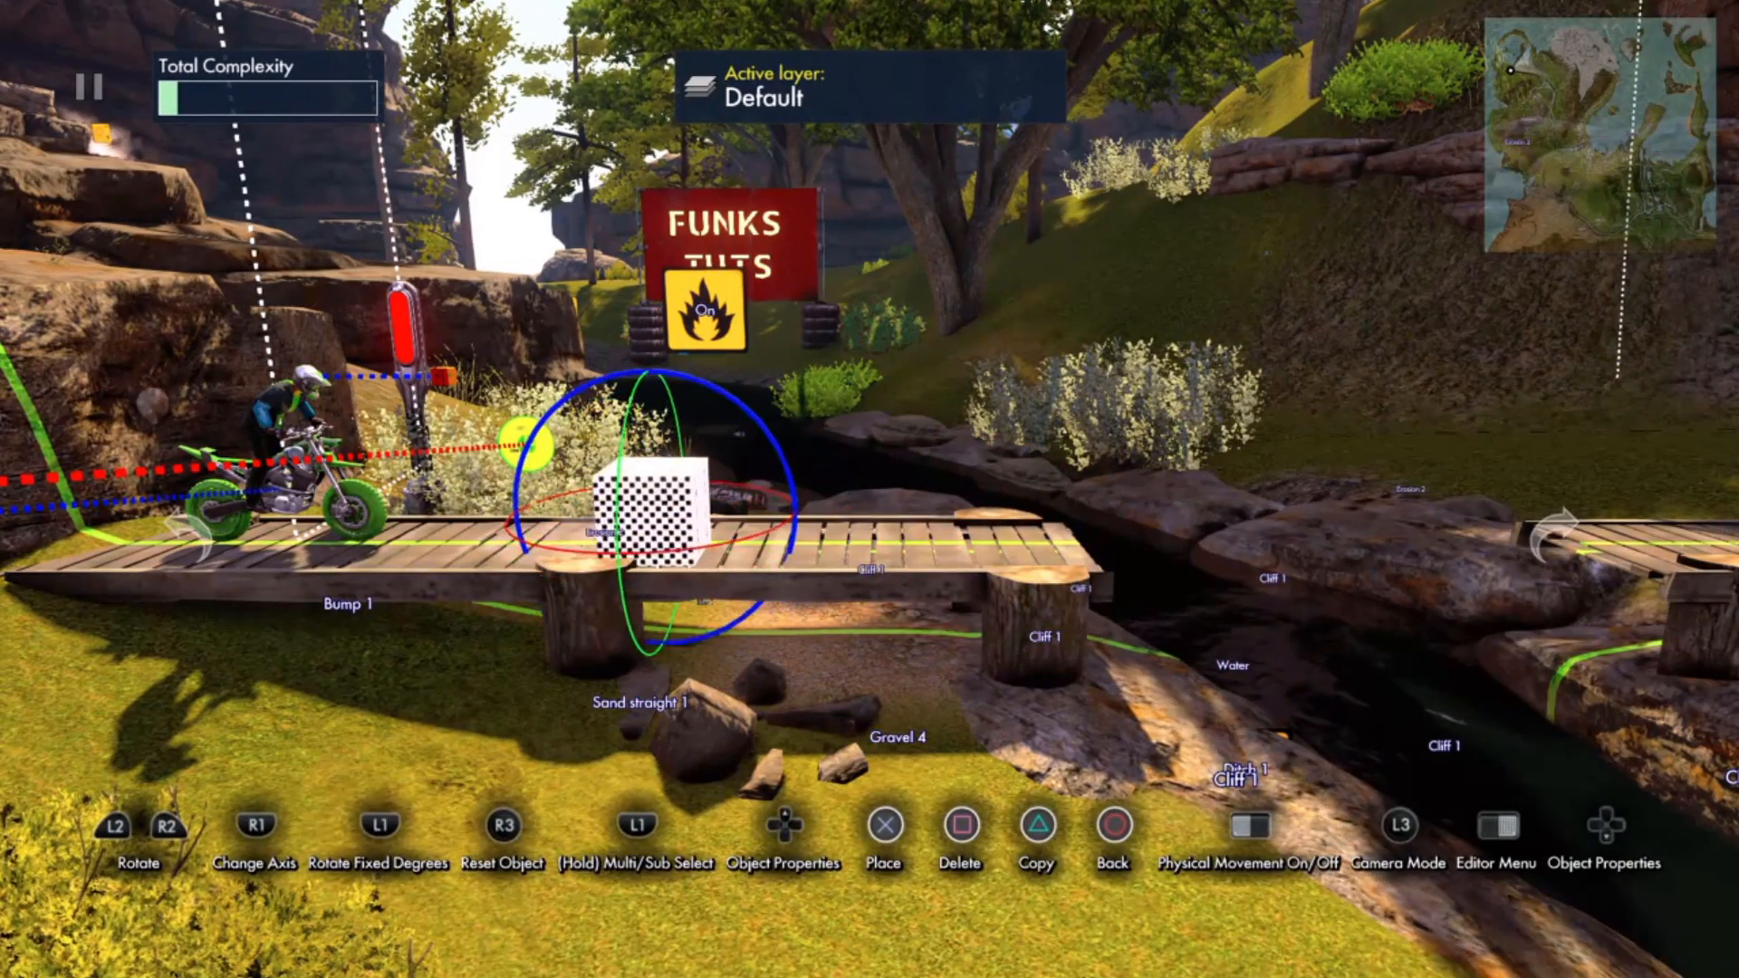
{"action": "key", "text": "Return"}
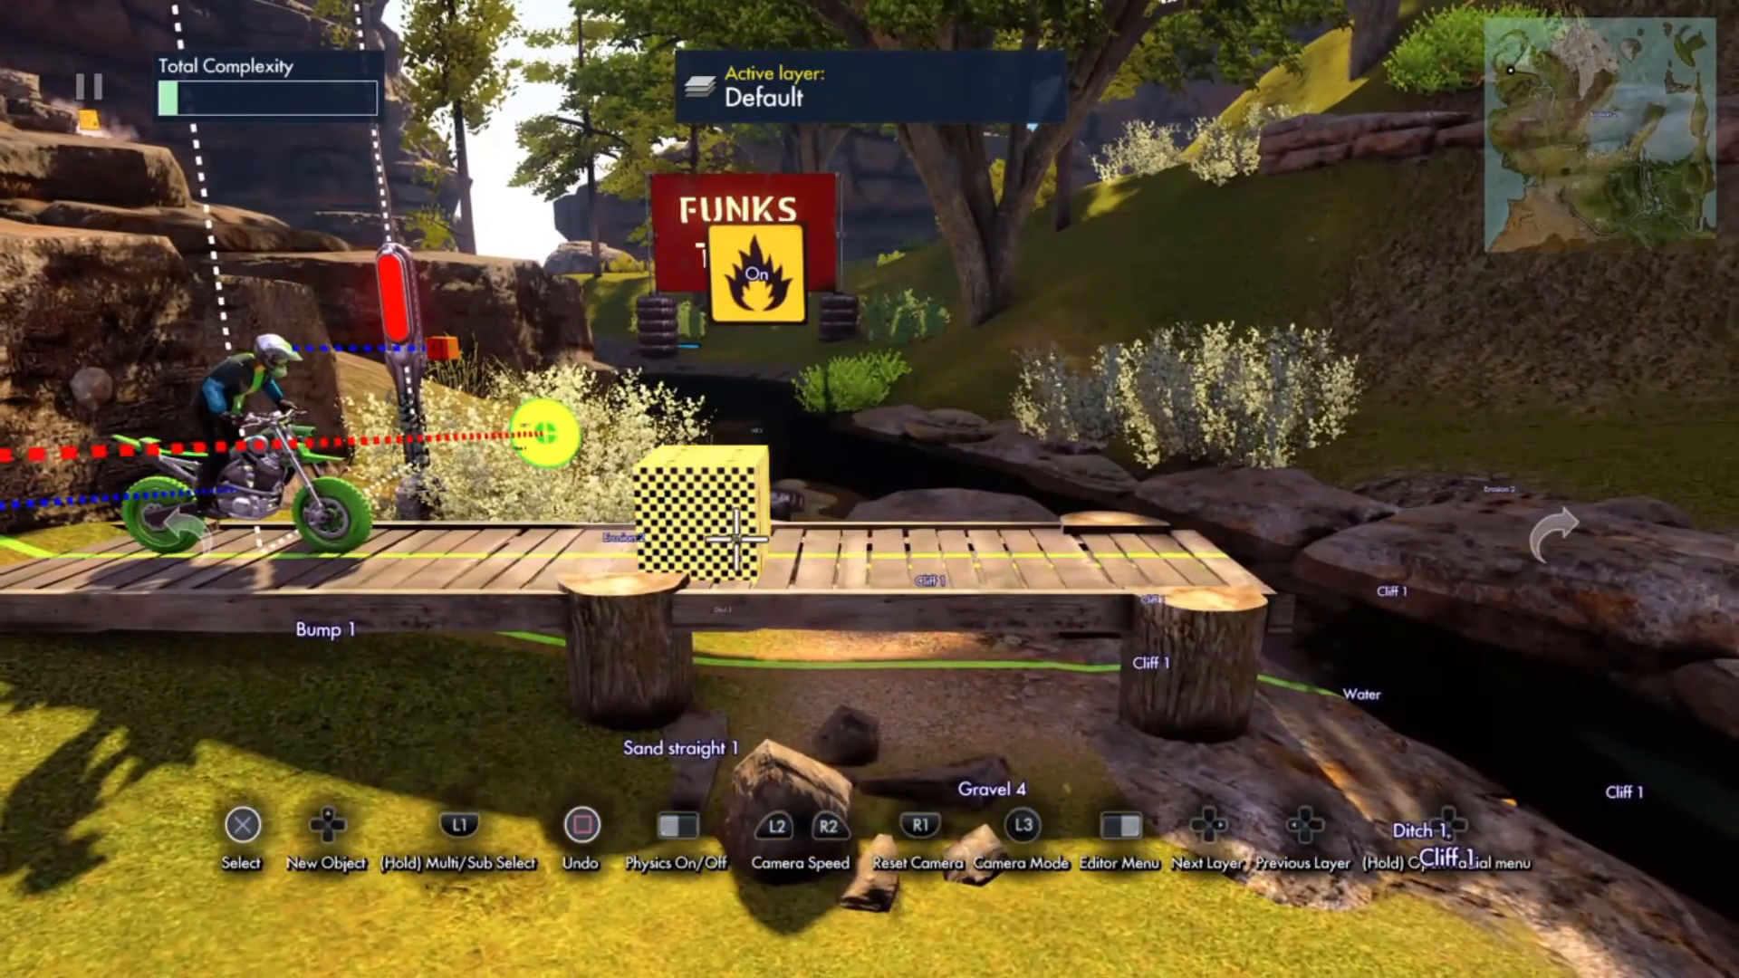
Step: Set the Fire event as the On Hit target of the Area trigger on the bridge
{"action": "left_click", "coordinate": [713, 501]}
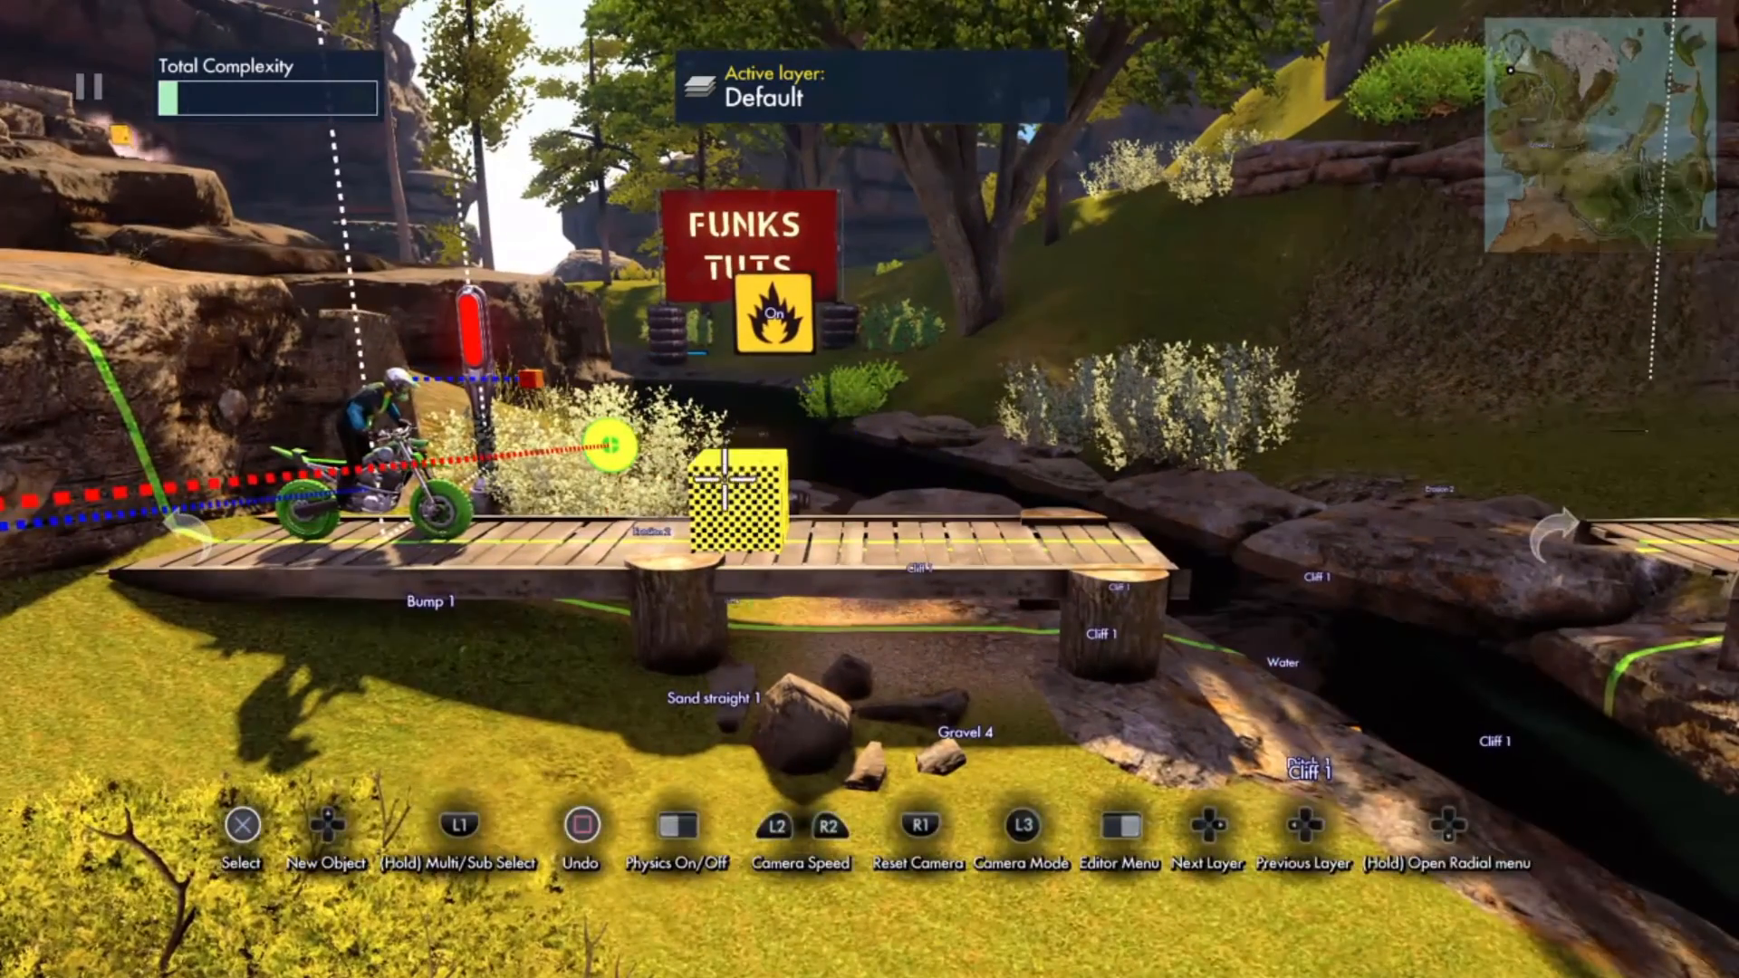
{"action": "key", "text": "Return"}
{"action": "key", "text": "Up"}
{"action": "key", "text": "Down"}
{"action": "key", "text": "Down"}
{"action": "key", "text": "Down"}
{"action": "key", "text": "Down"}
{"action": "key", "text": "Down"}
{"action": "key", "text": "Down"}
{"action": "key", "text": "Down"}
{"action": "key", "text": "Down"}
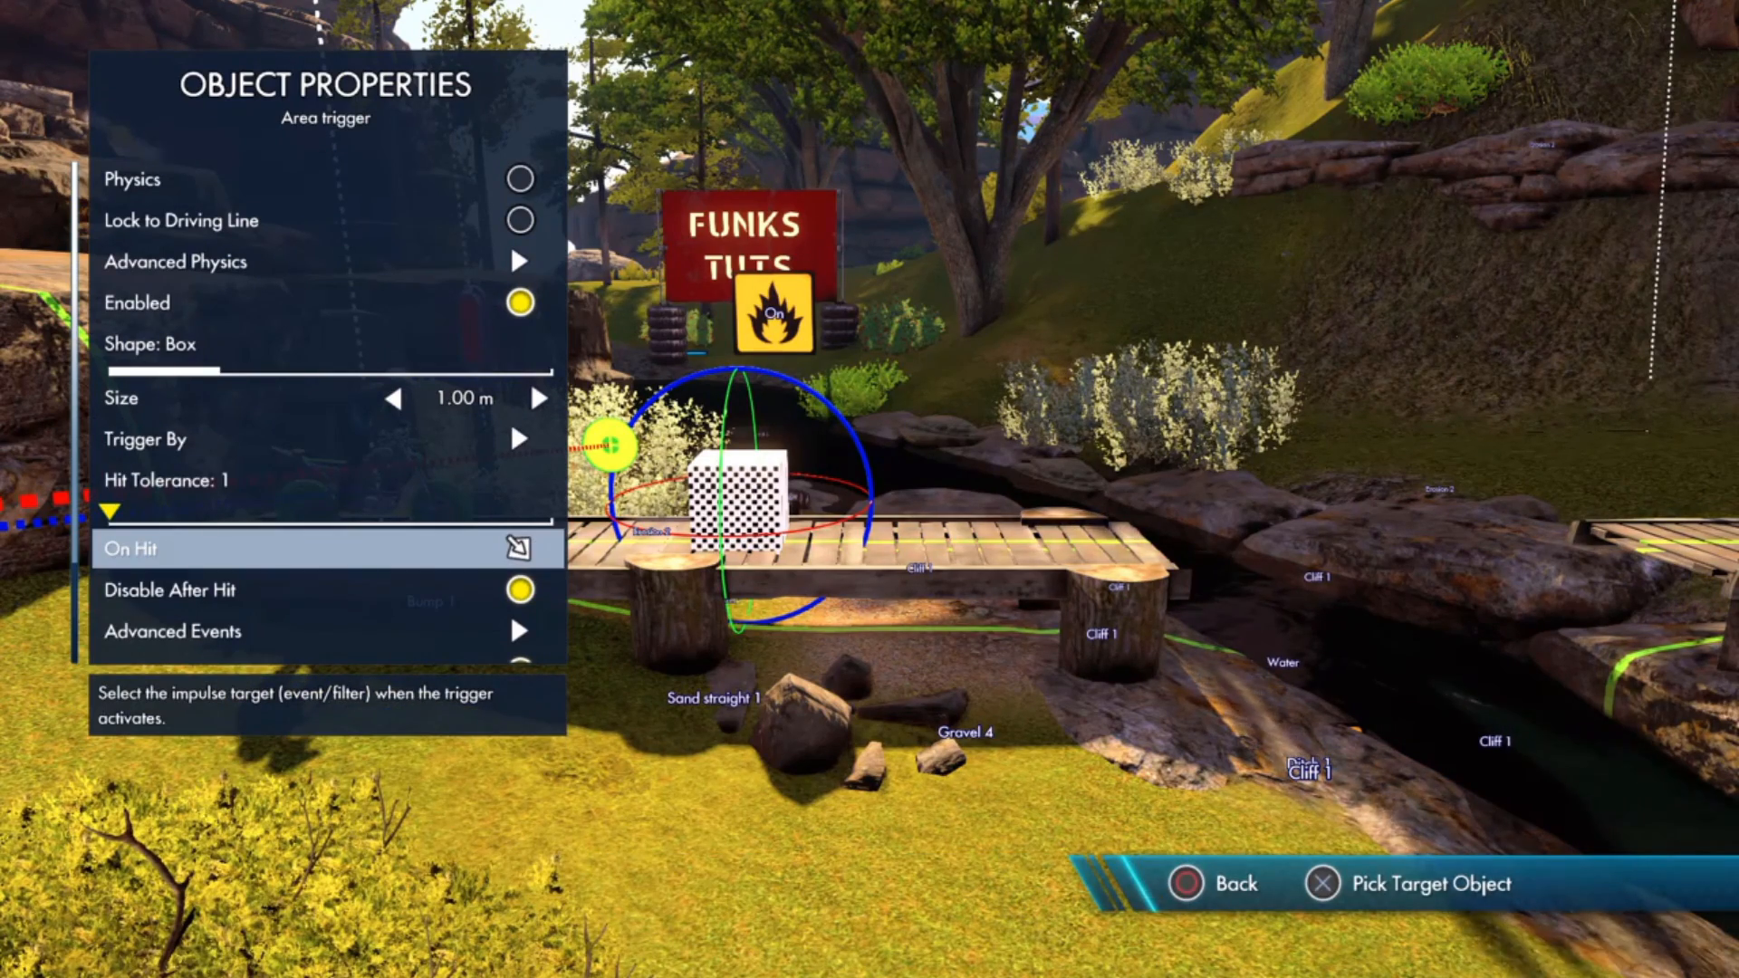
{"action": "key", "text": "Return"}
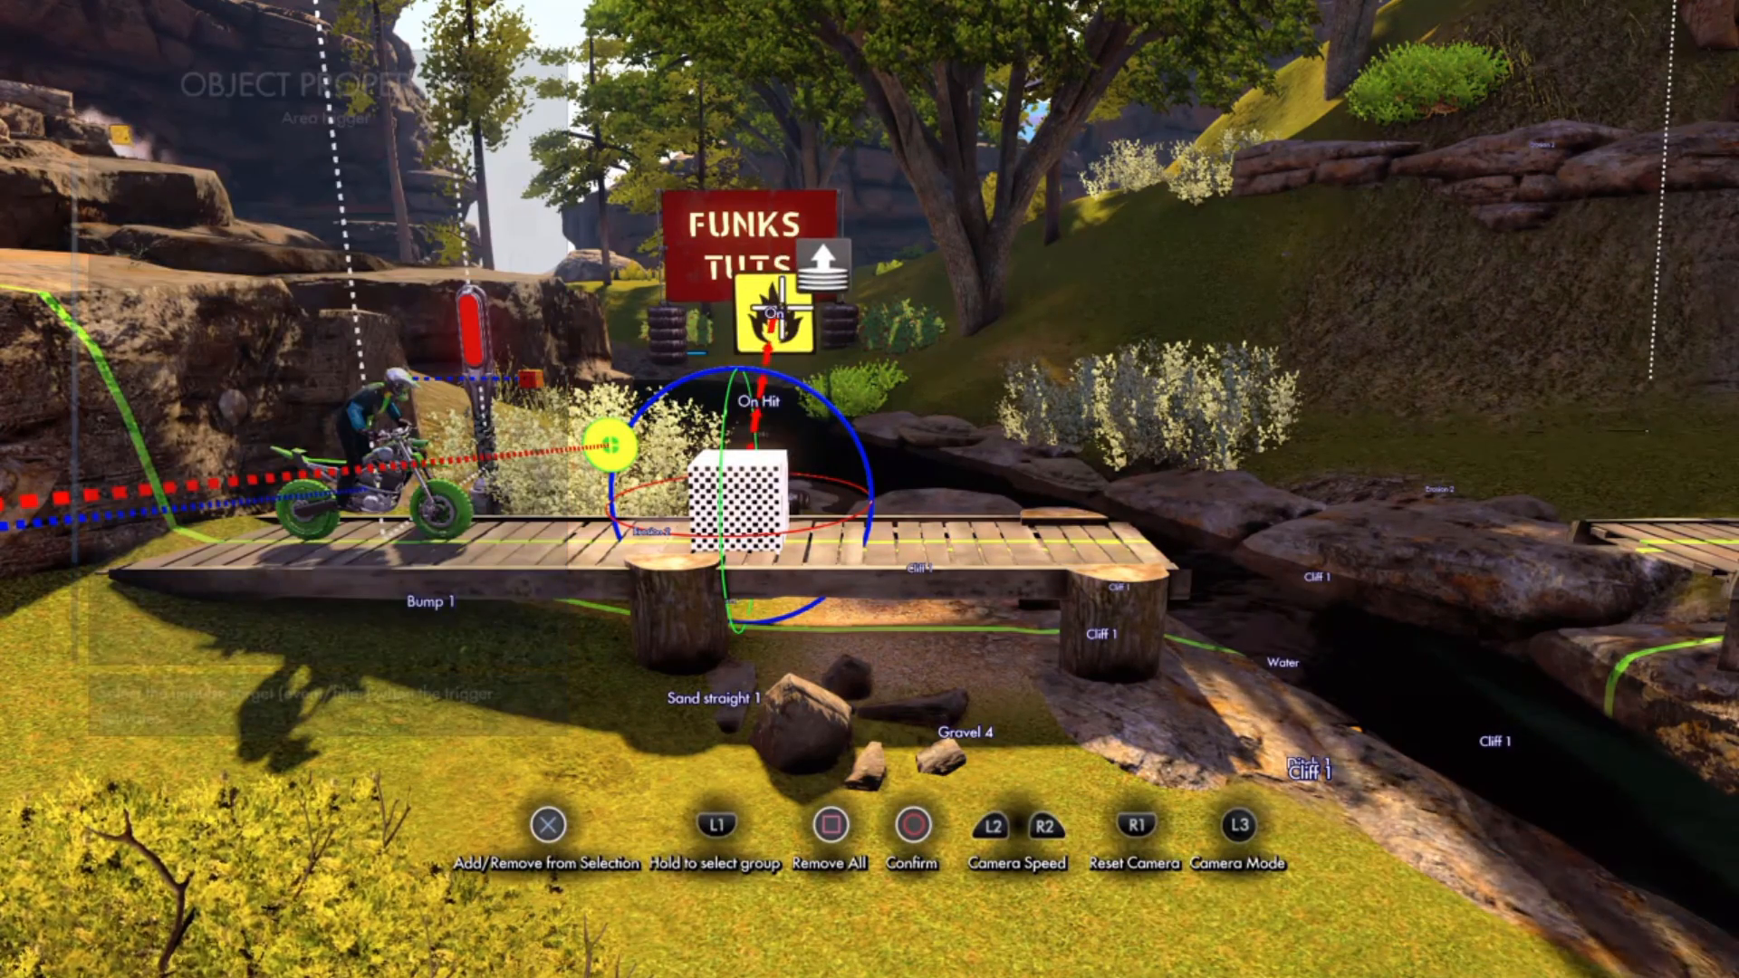
{"action": "key", "text": "Return"}
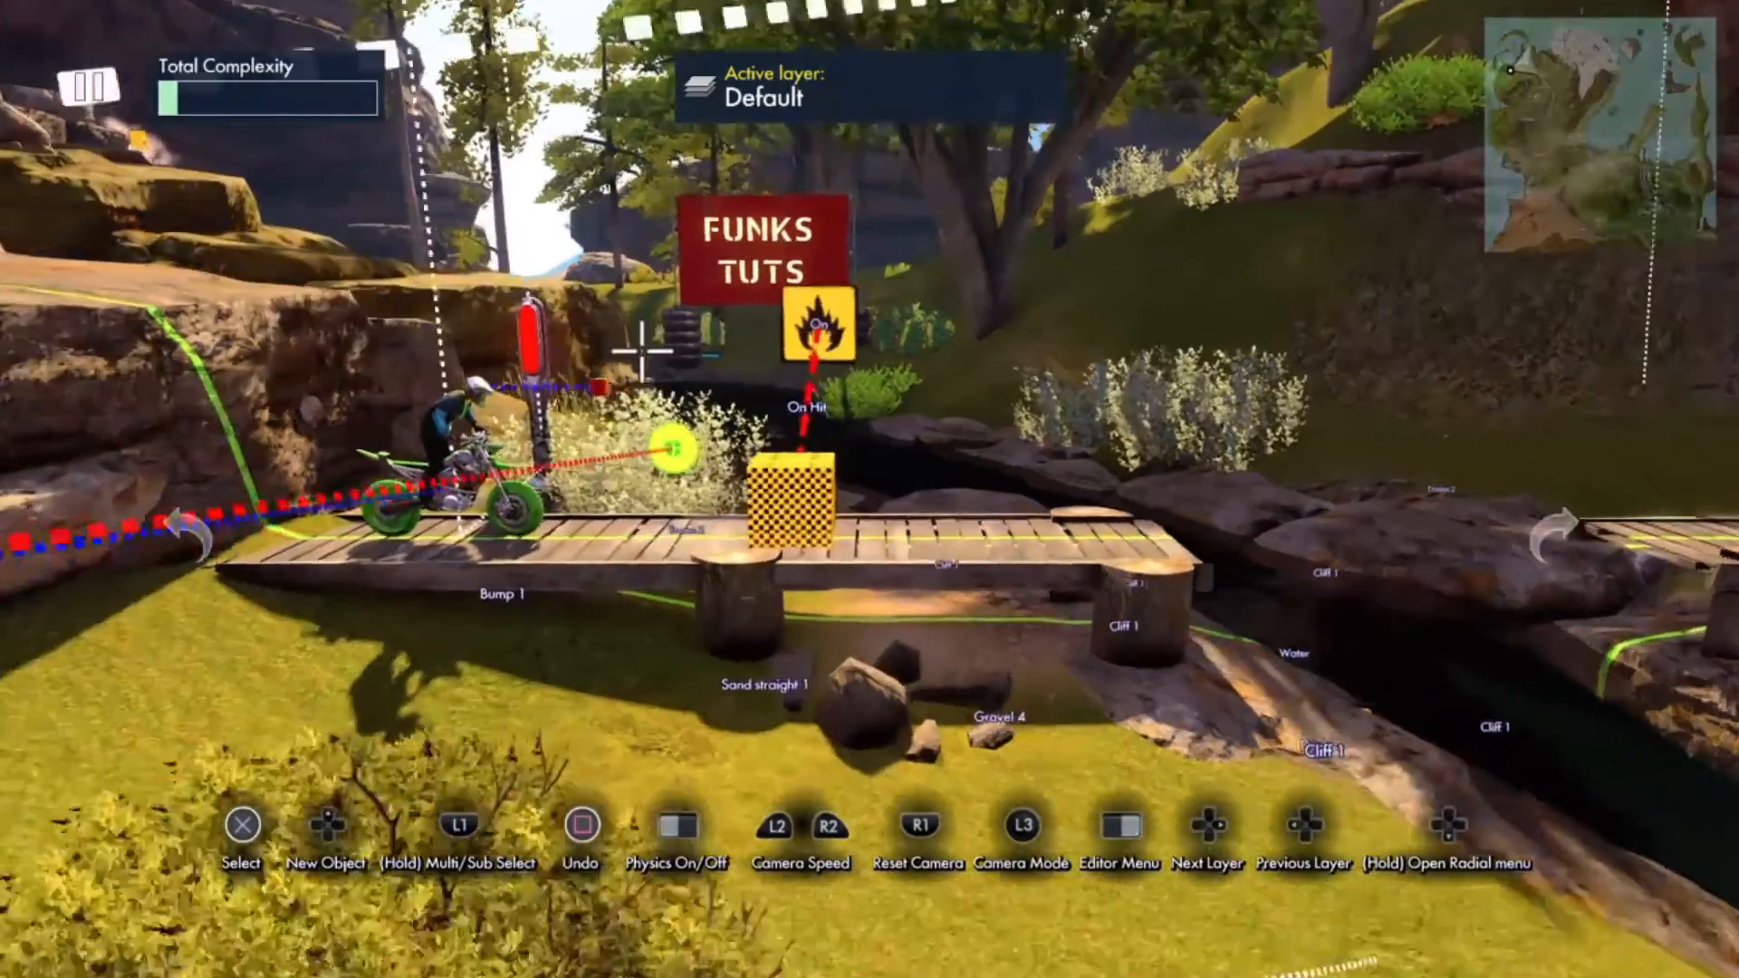
Step: Test ride the track across the Area trigger on the bridge to check the Fire event, and return to the editor
{"action": "key", "text": "Escape"}
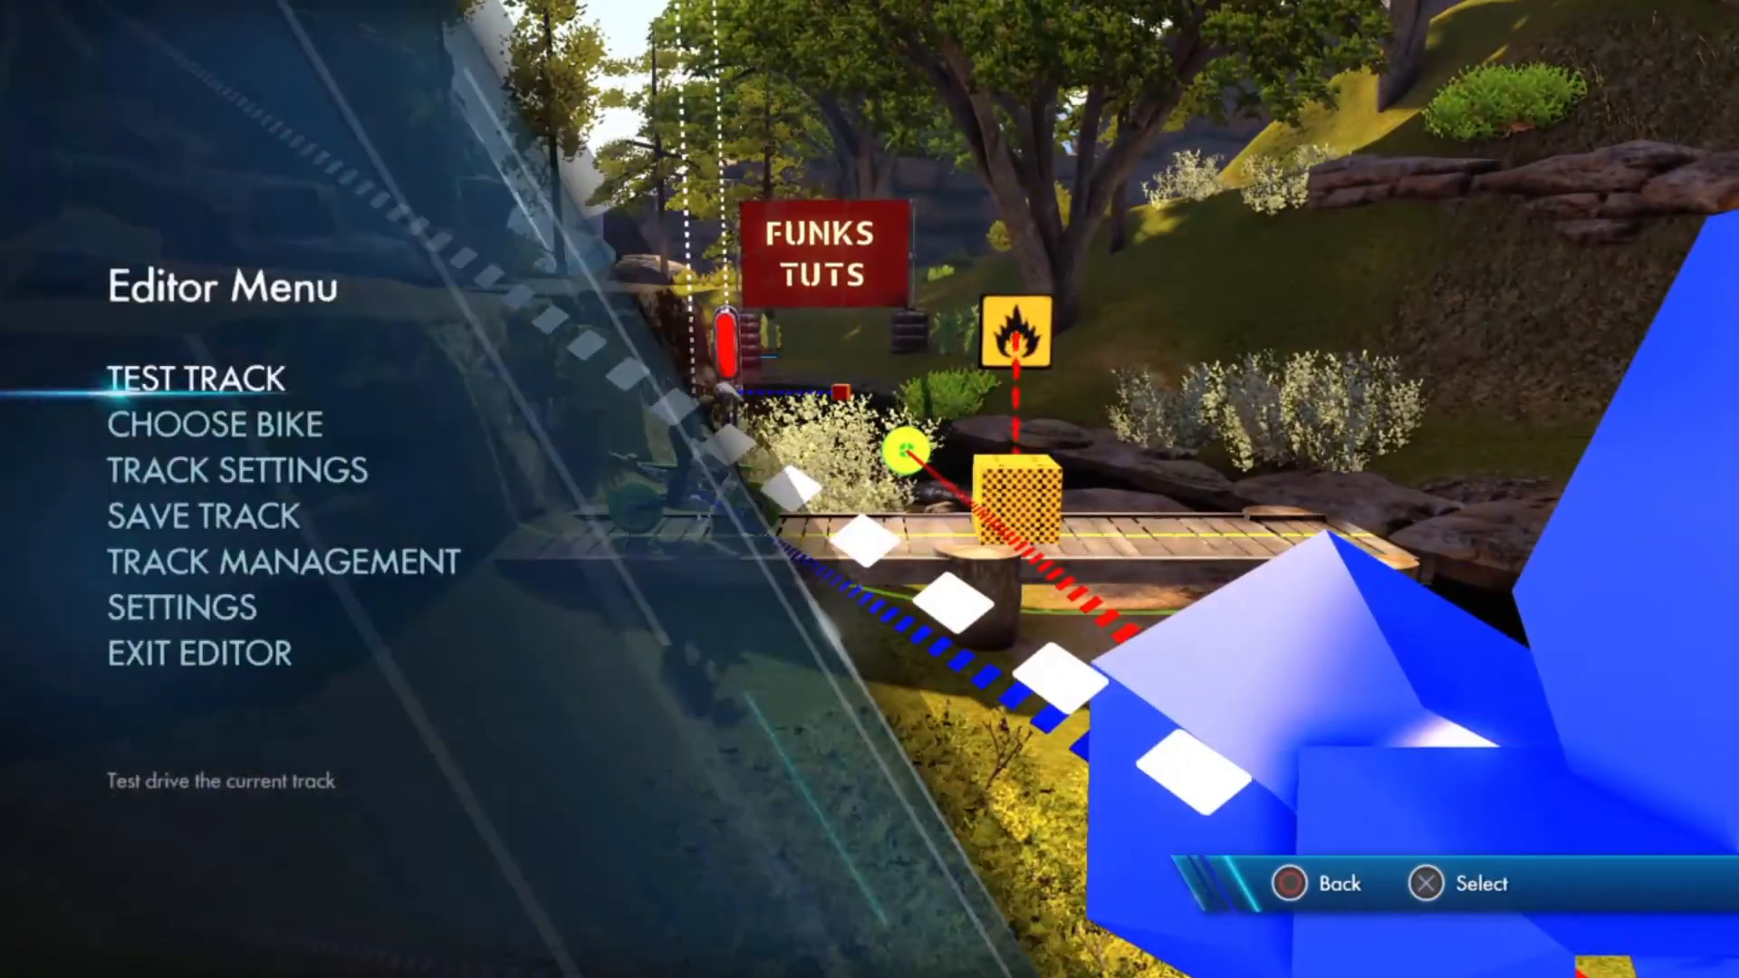
{"action": "key", "text": "Return"}
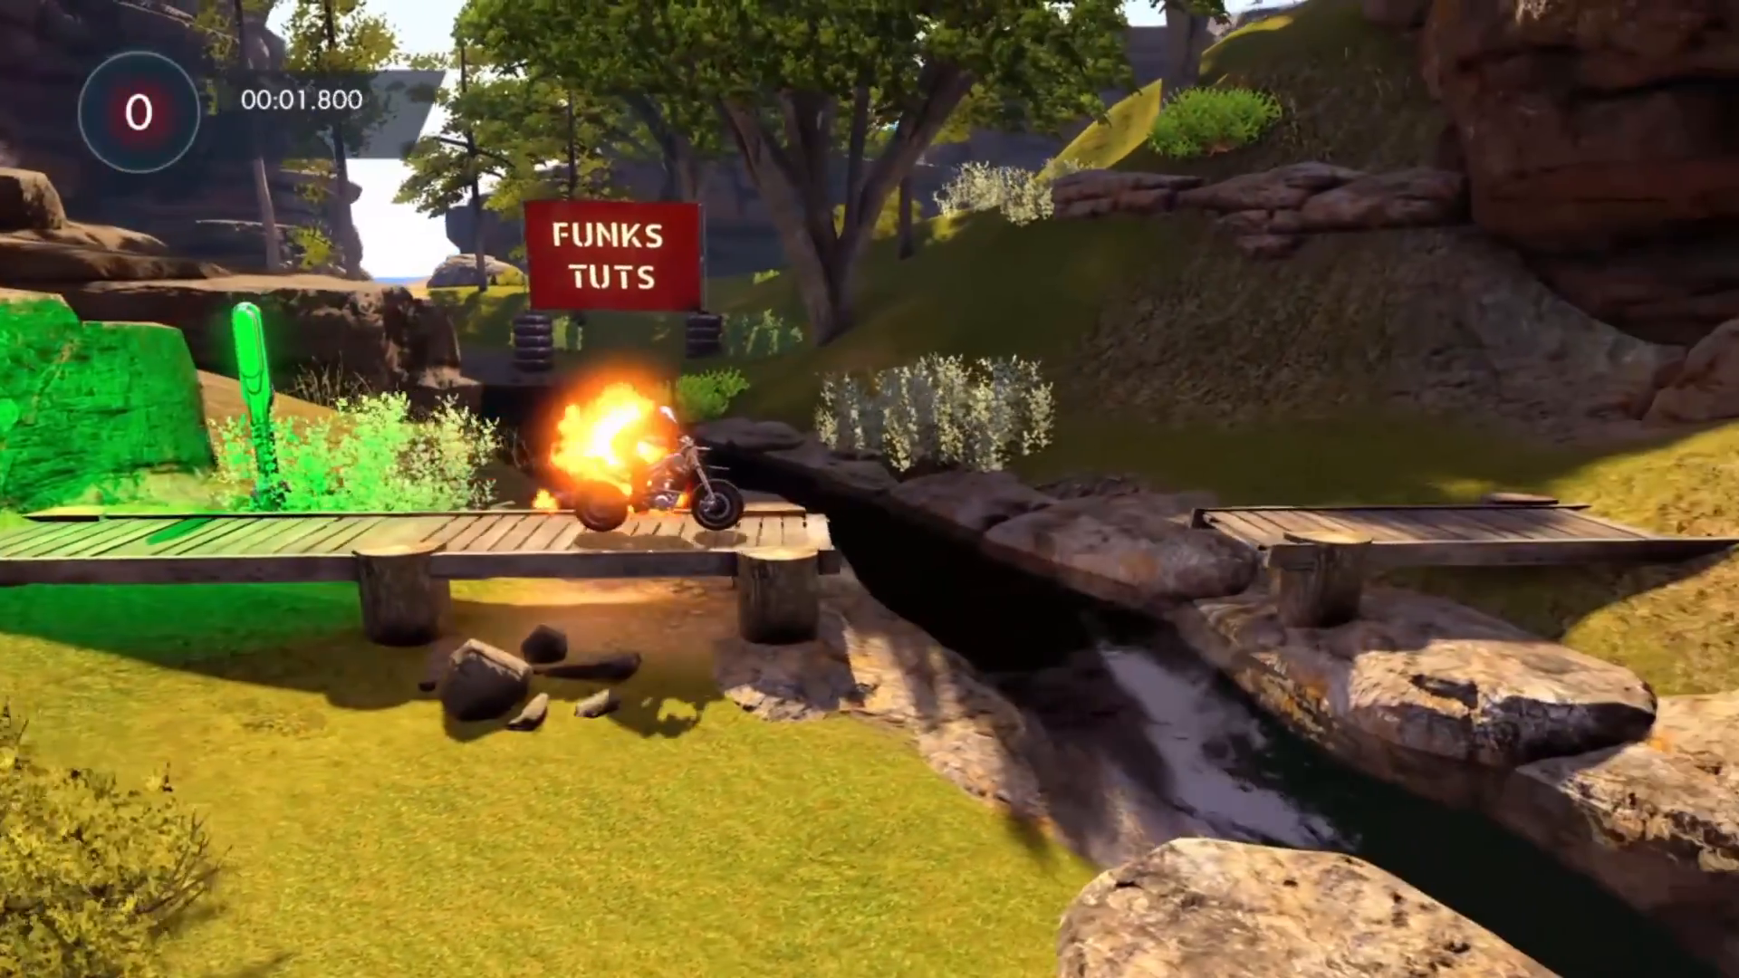
{"action": "key", "text": "Return"}
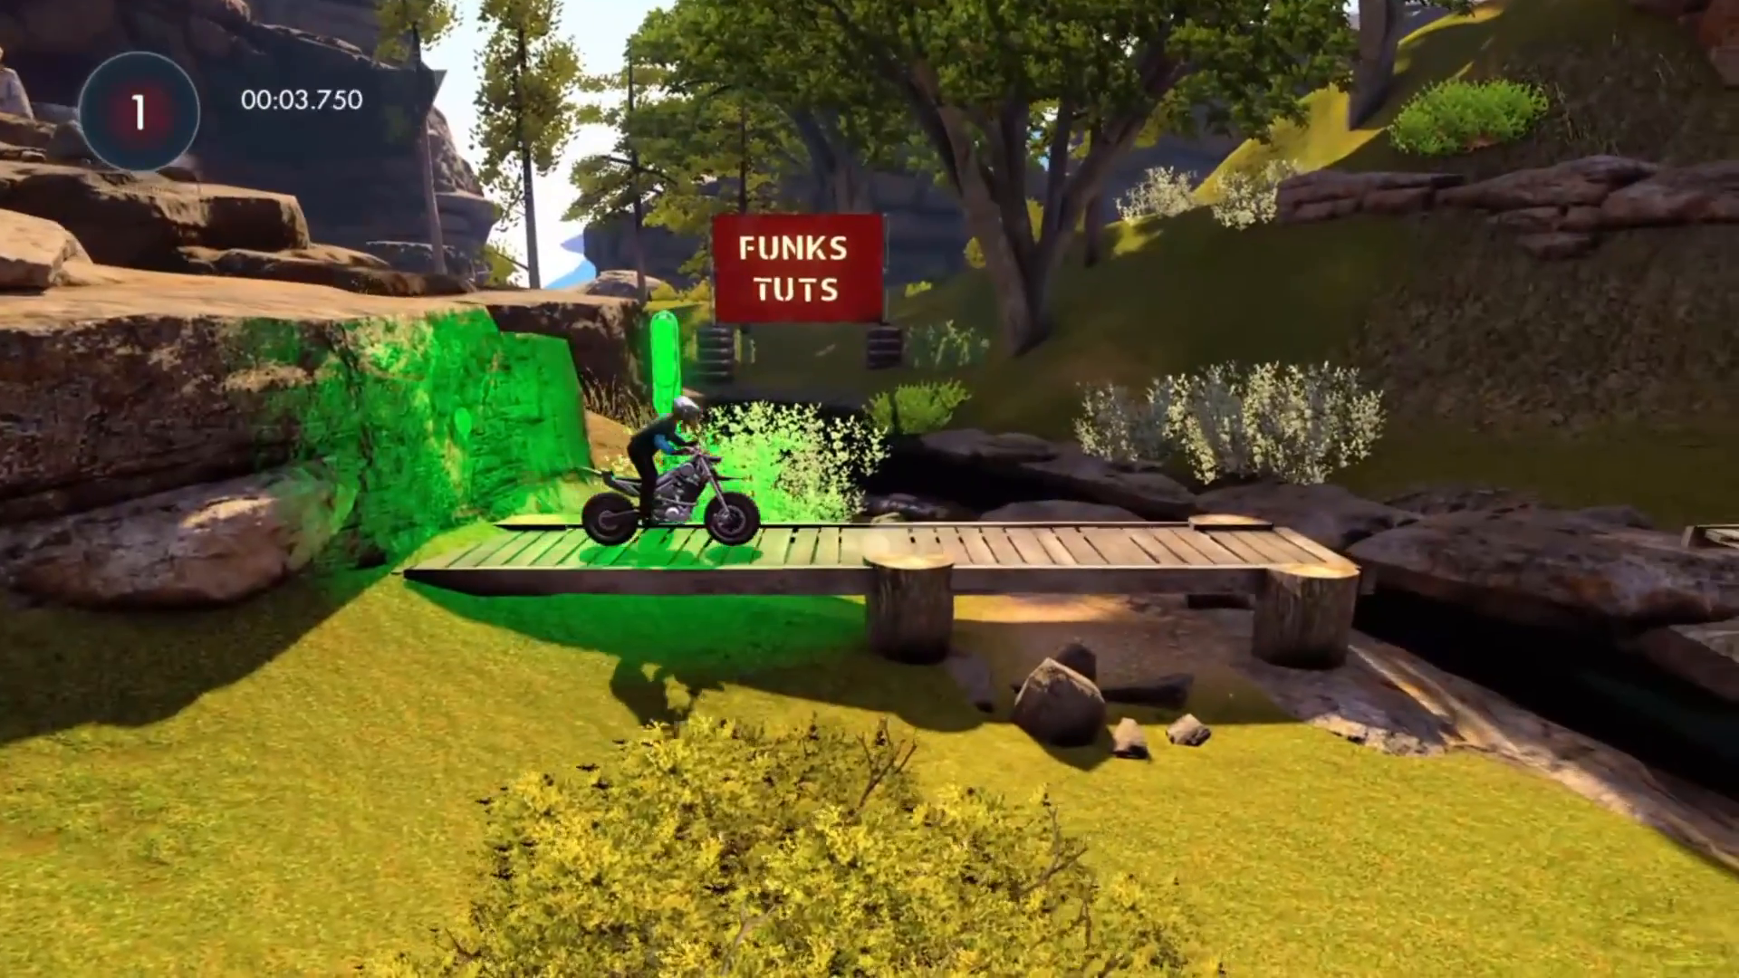
{"action": "key", "text": "Up"}
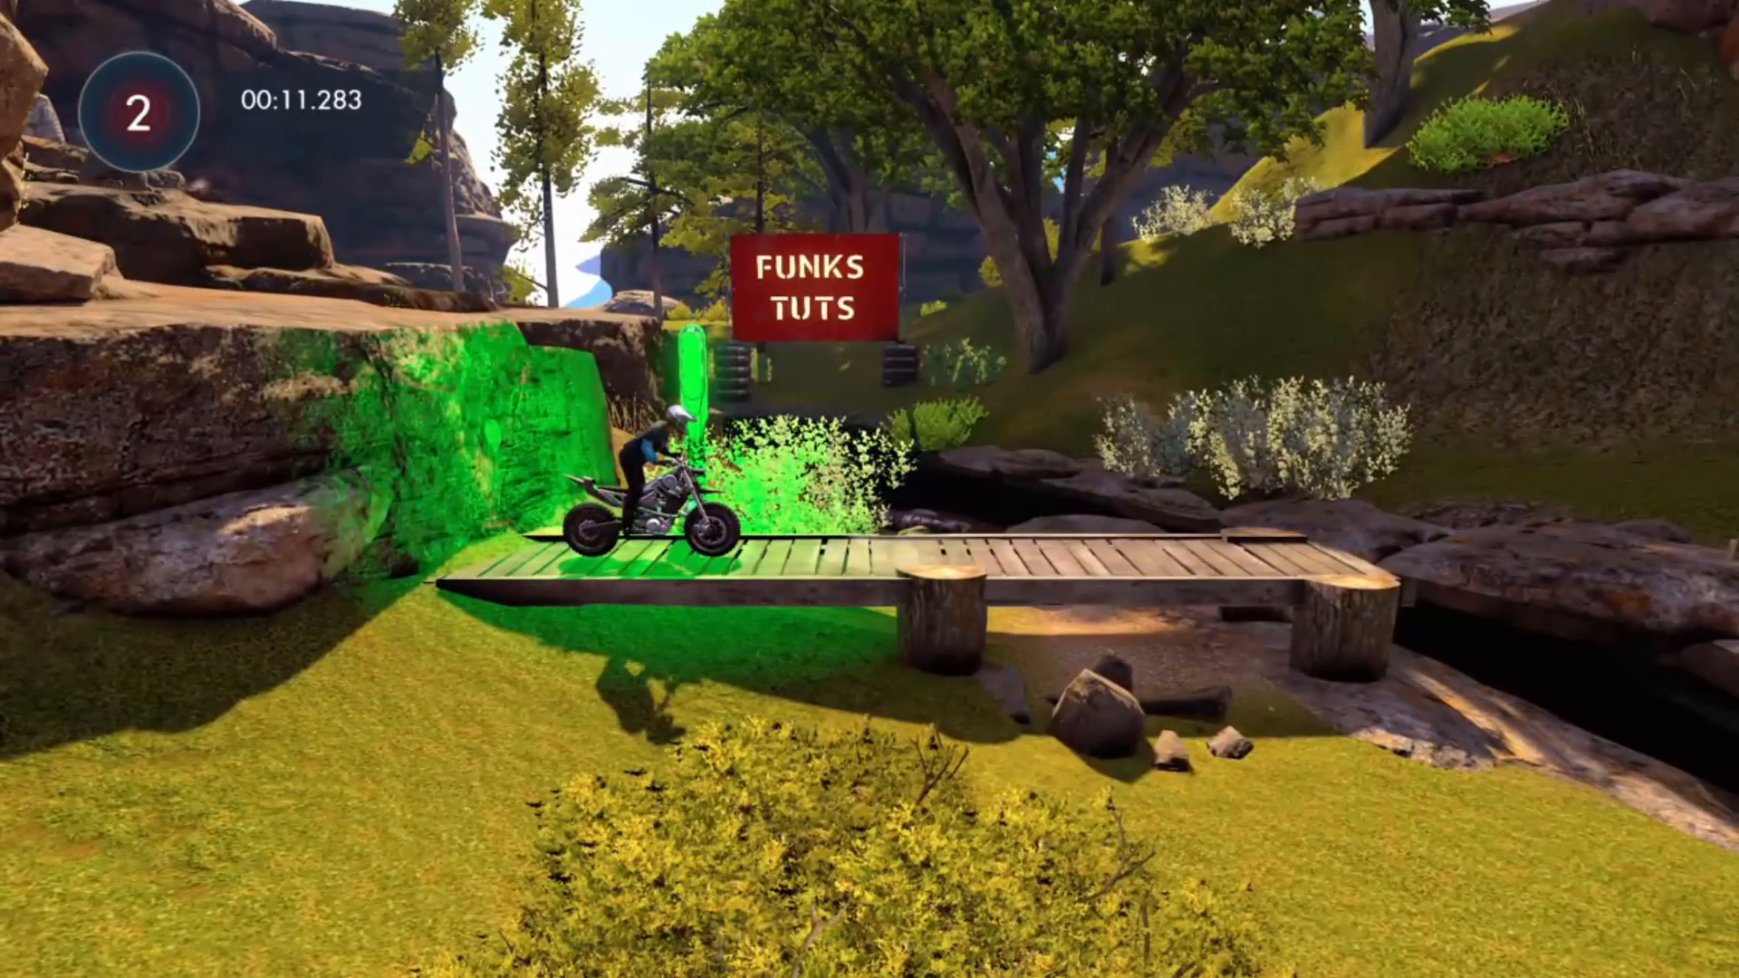
{"action": "key", "text": "Escape"}
{"action": "key", "text": "Down"}
{"action": "key", "text": "Return"}
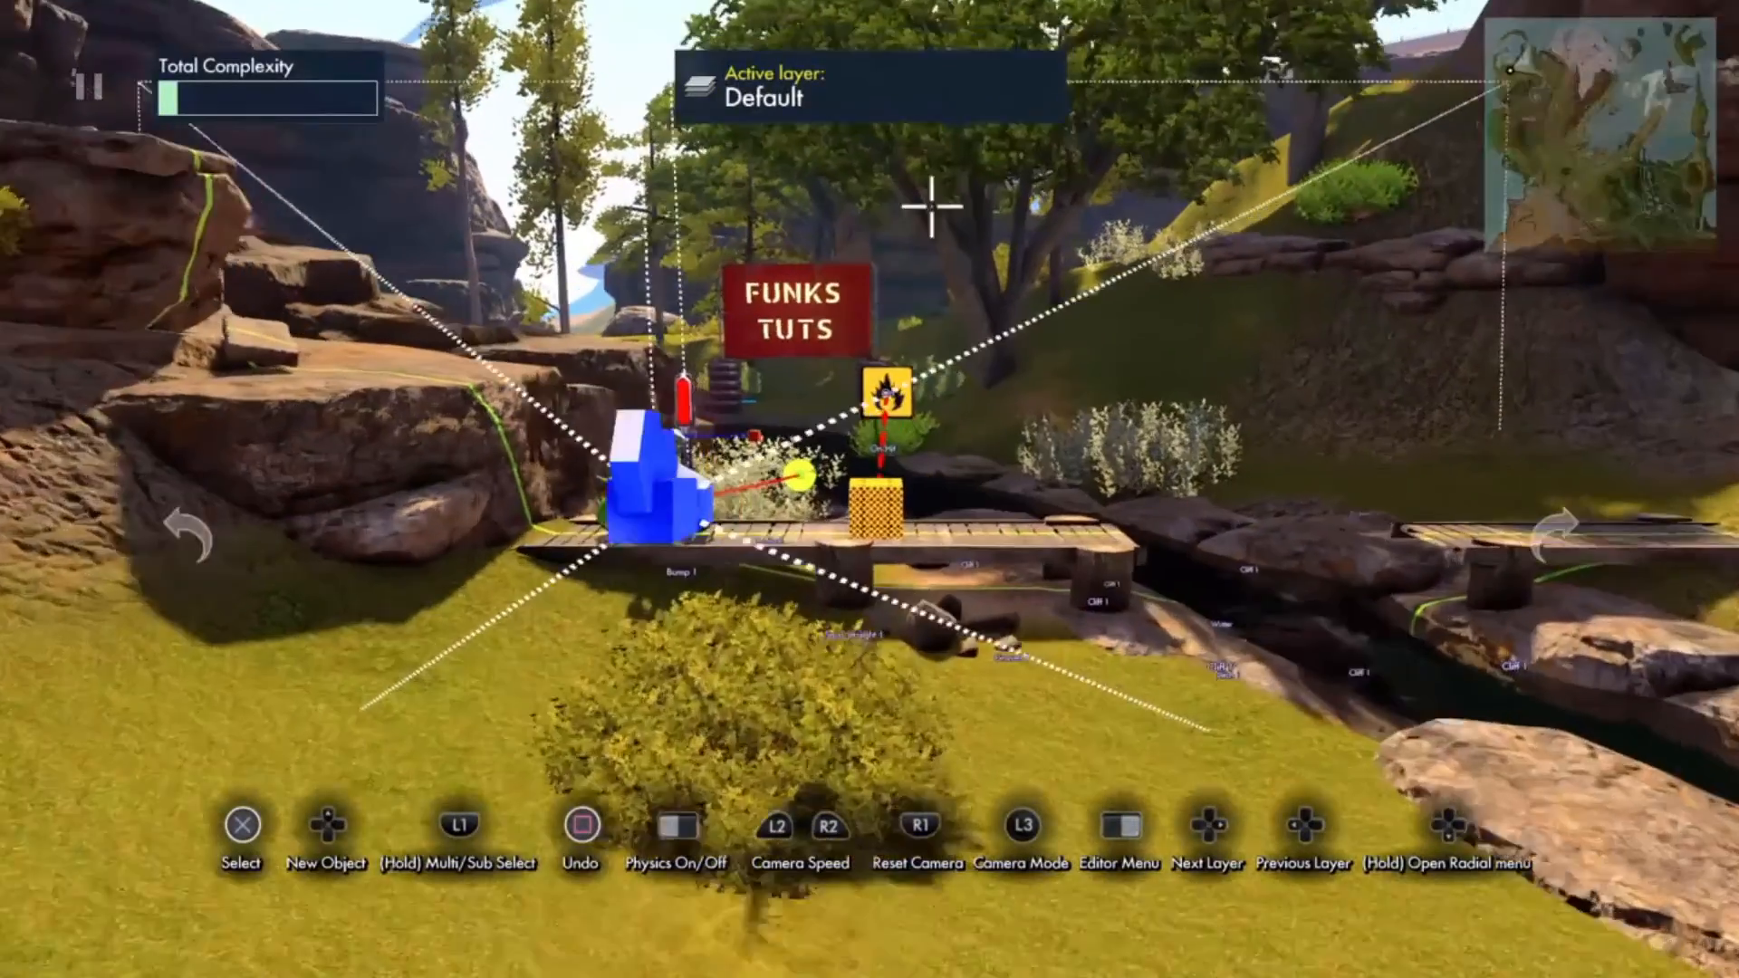
Step: Open the Fire event's properties and examine its fire state types, including On, Off and Toggle
{"action": "left_click", "coordinate": [912, 308]}
{"action": "key", "text": "Up"}
{"action": "key", "text": "Down"}
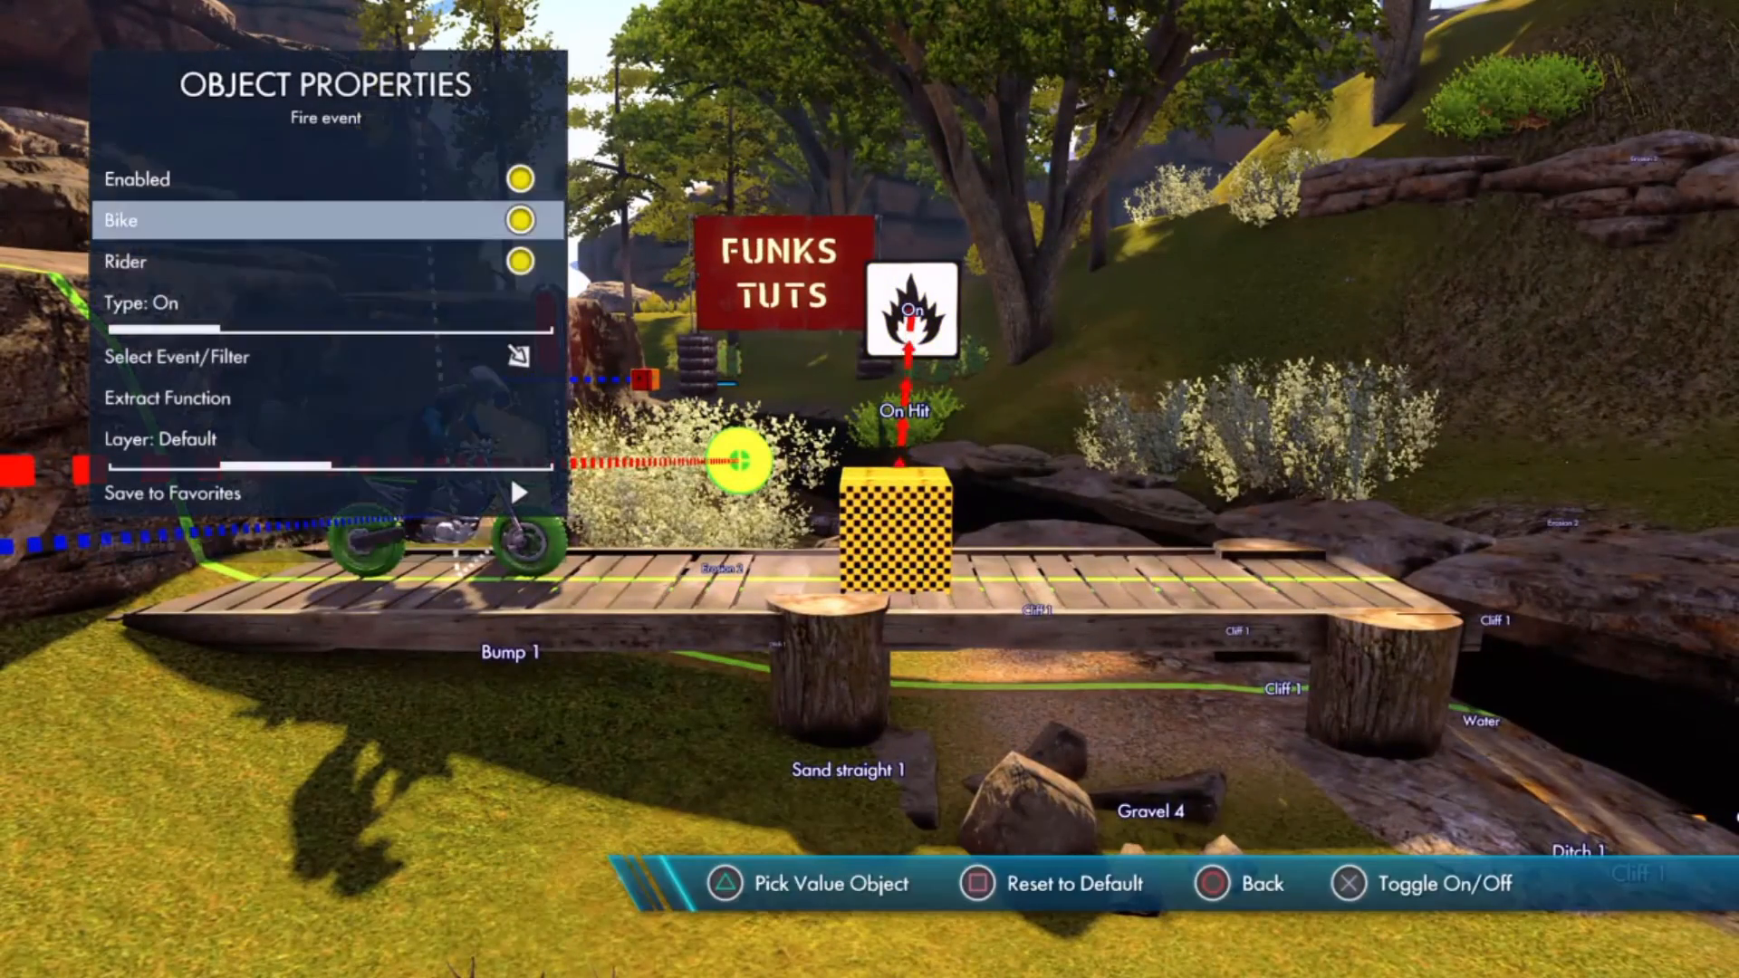
{"action": "key", "text": "Down"}
{"action": "key", "text": "Down"}
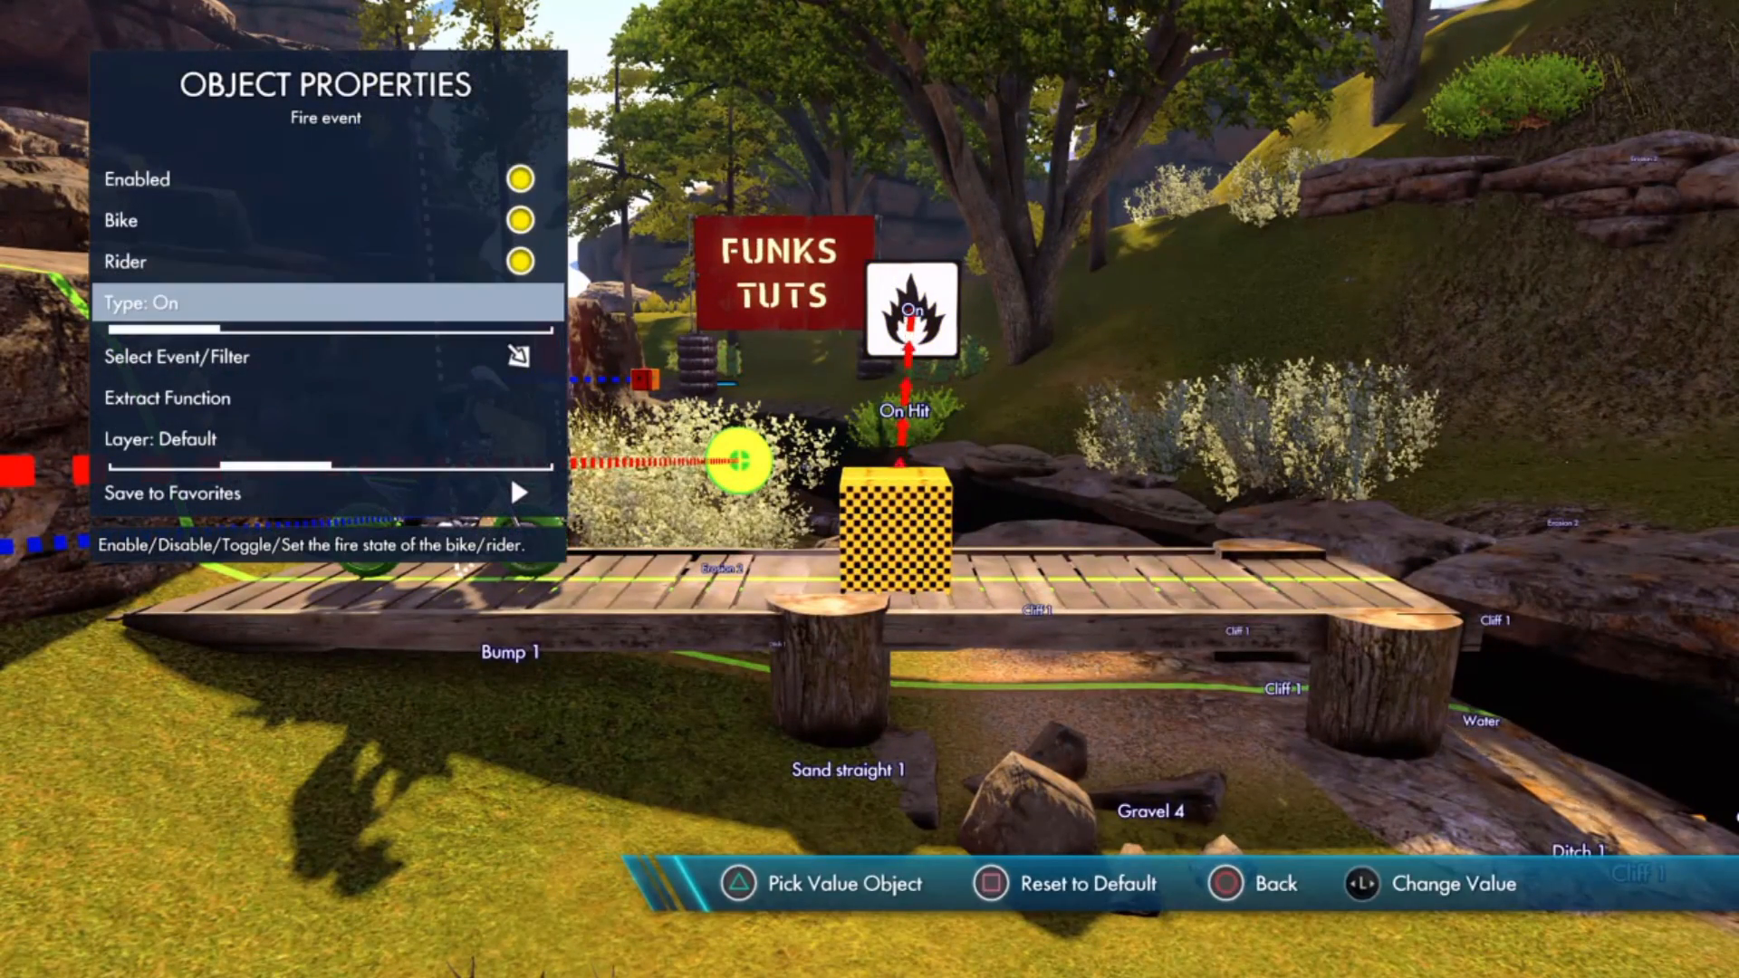
{"action": "key", "text": "Right"}
{"action": "key", "text": "Right"}
{"action": "key", "text": "Left"}
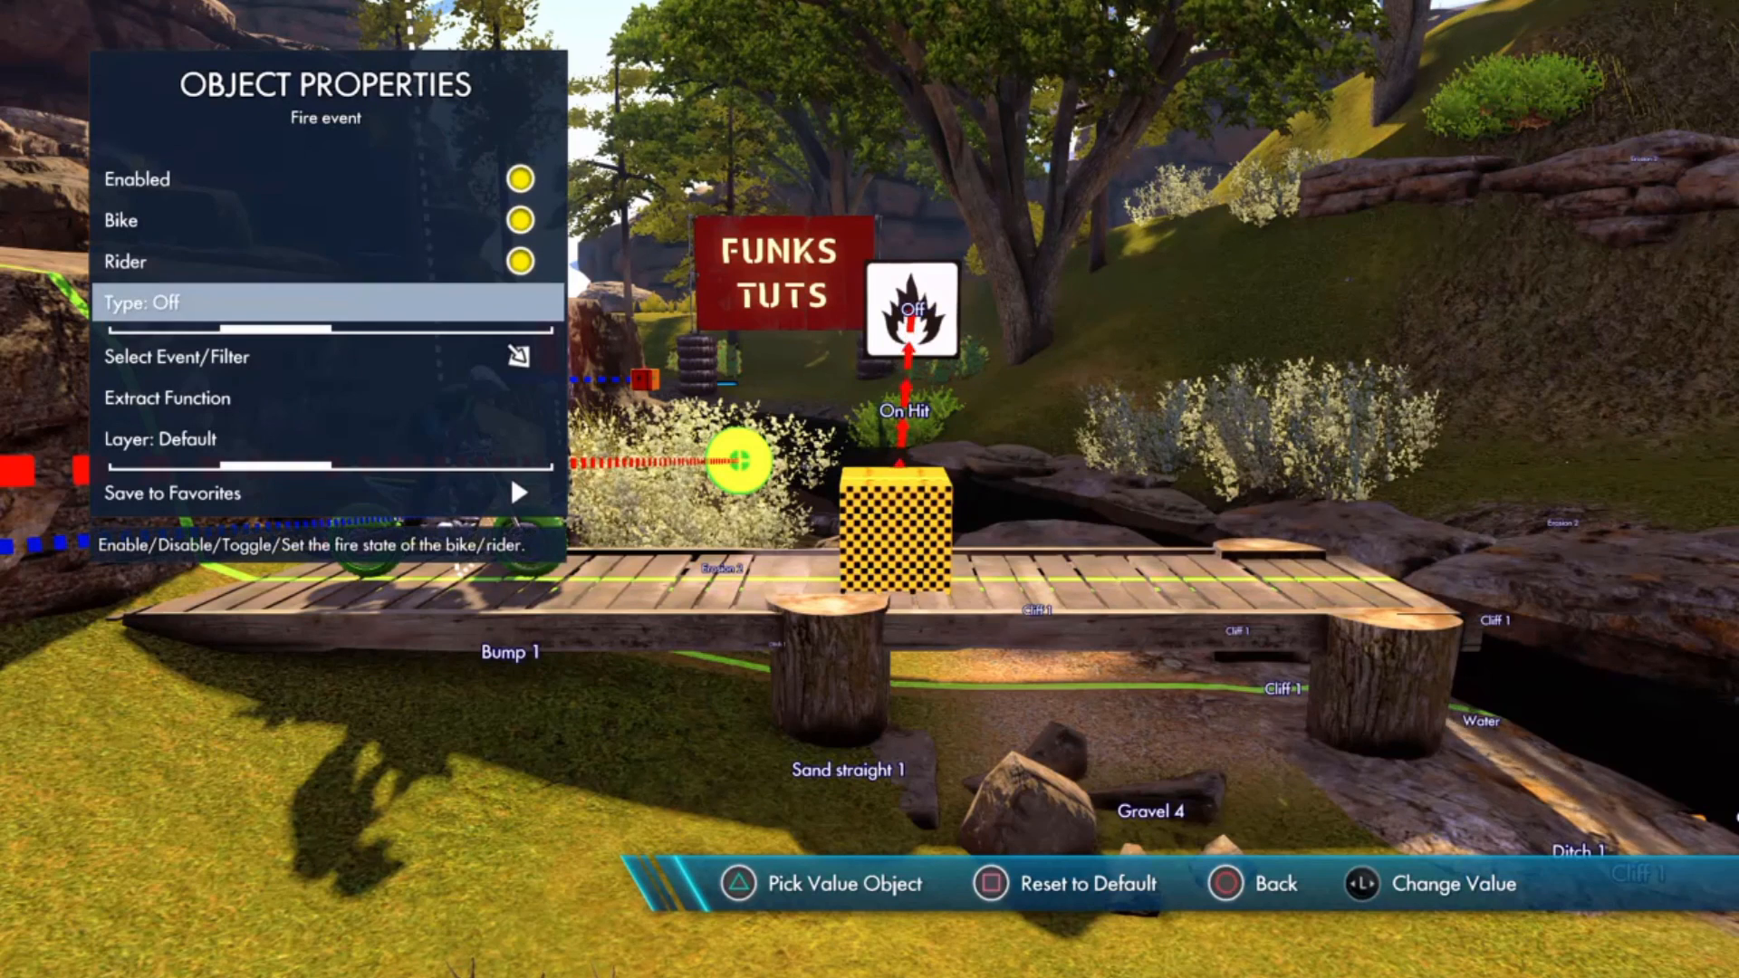
{"action": "key", "text": "Left"}
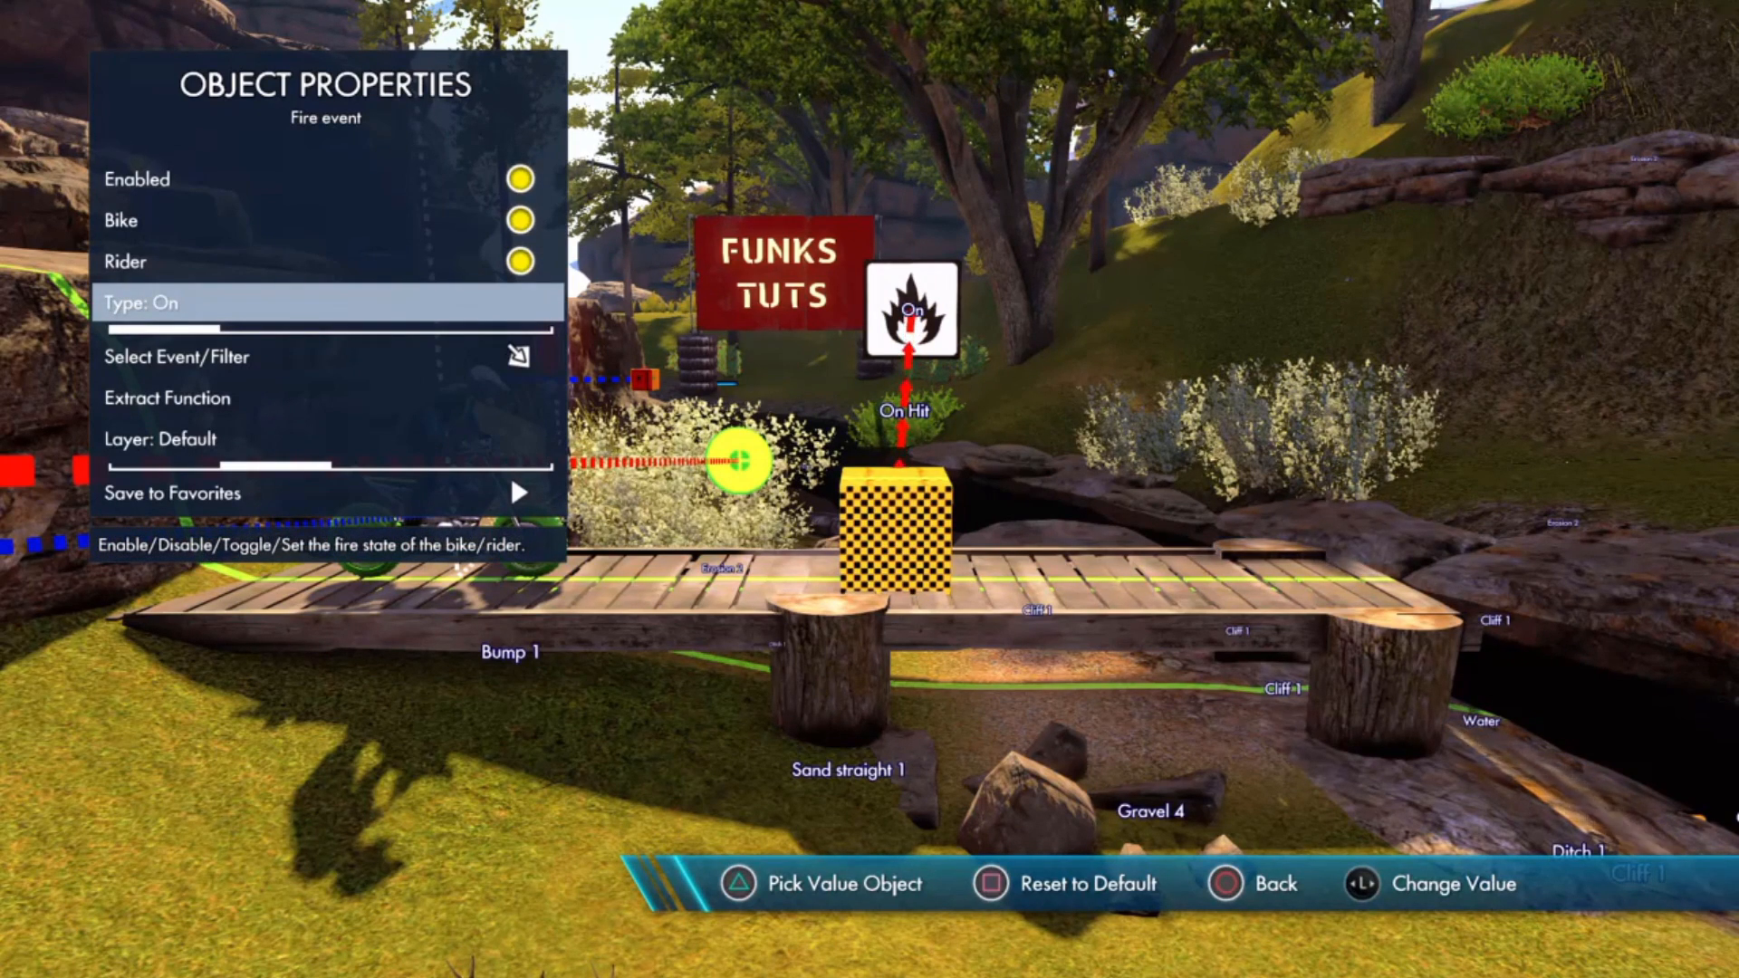
{"action": "key", "text": "Right"}
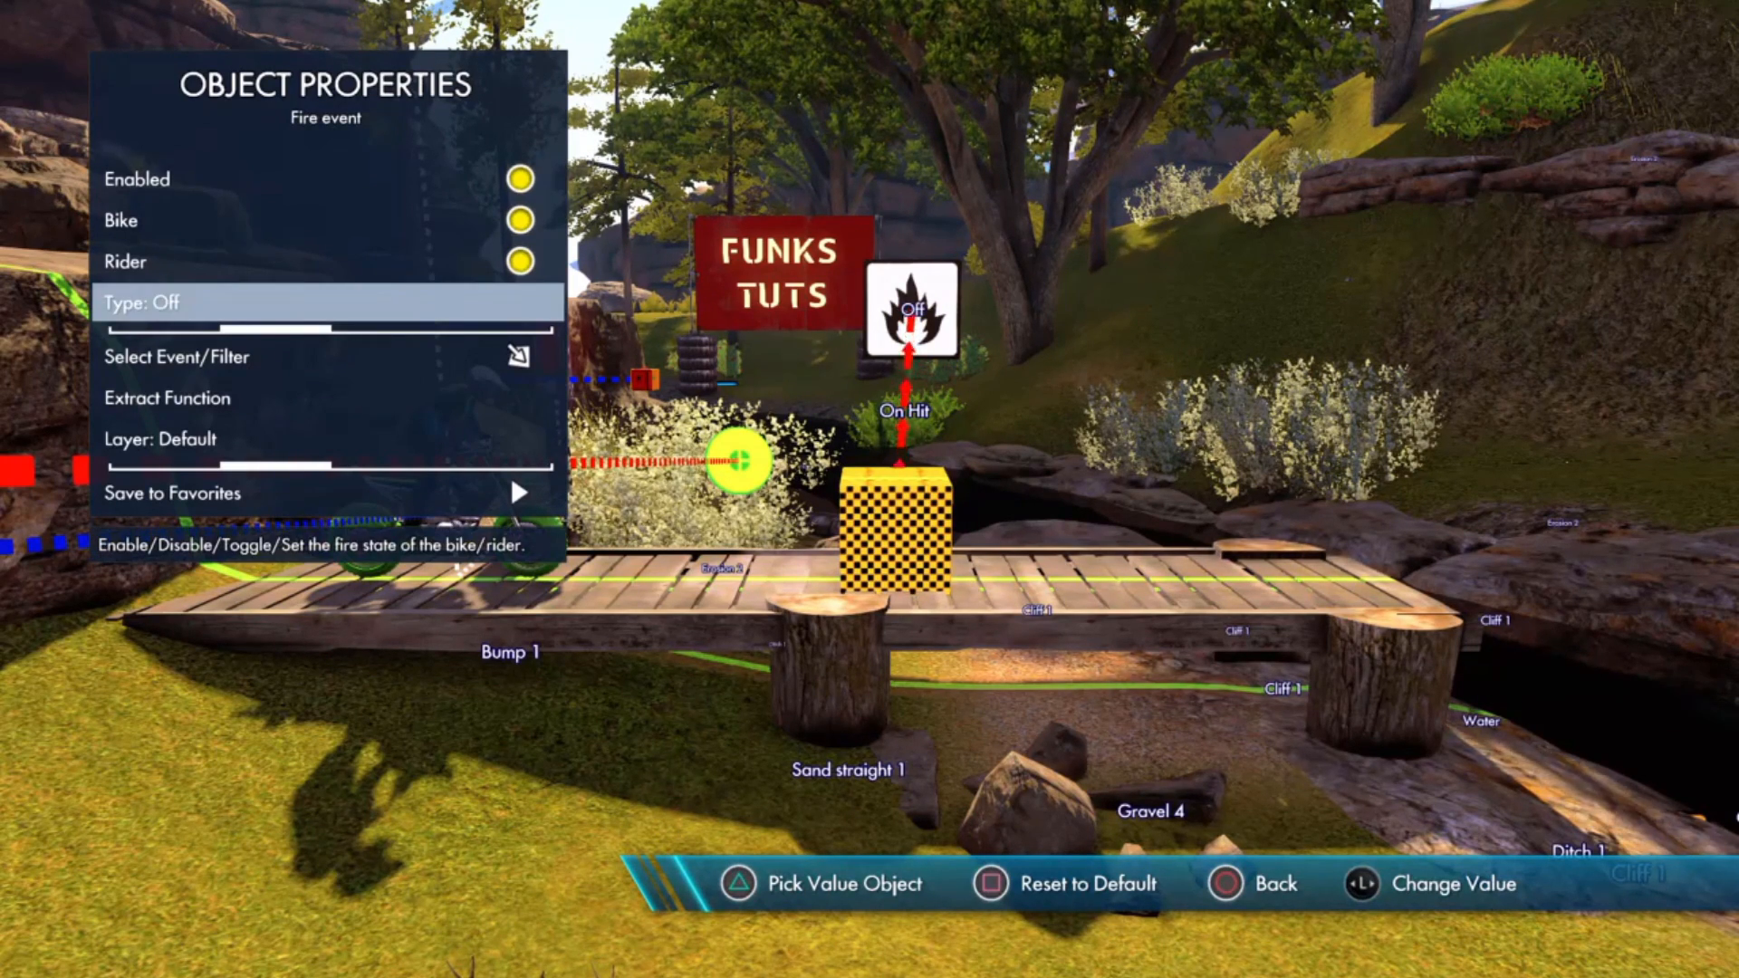
{"action": "key", "text": "Right"}
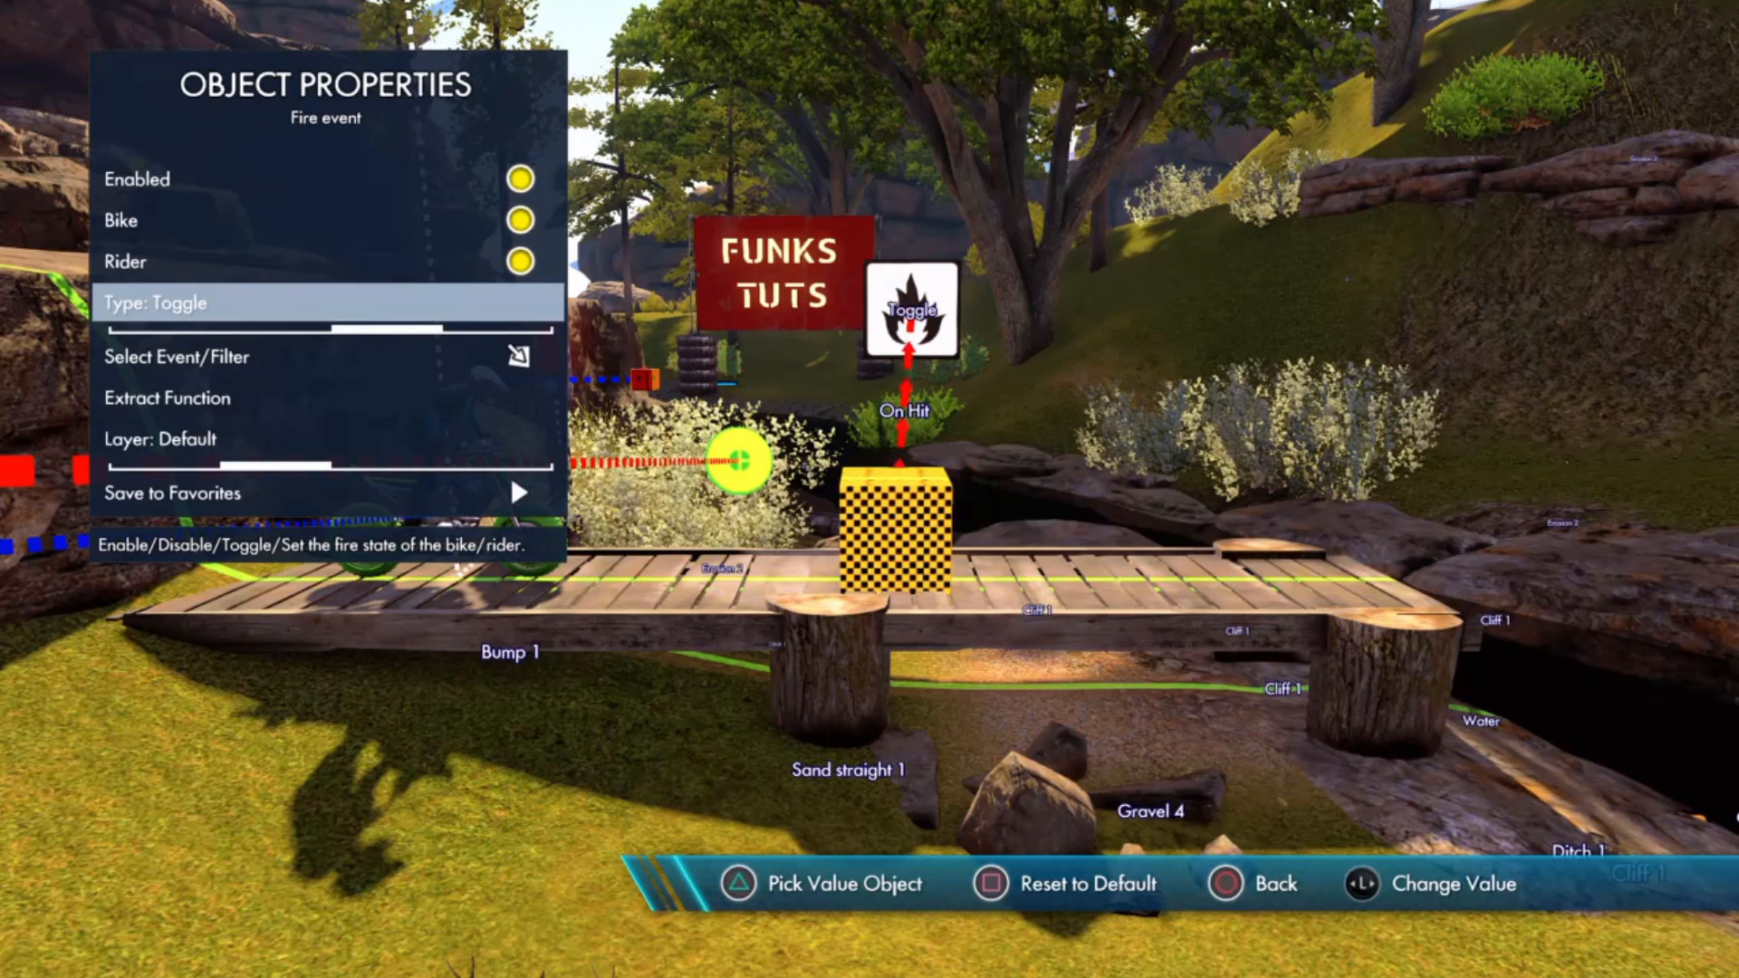
{"action": "key", "text": "Right"}
{"action": "key", "text": "Left"}
{"action": "key", "text": "Left"}
{"action": "key", "text": "Left"}
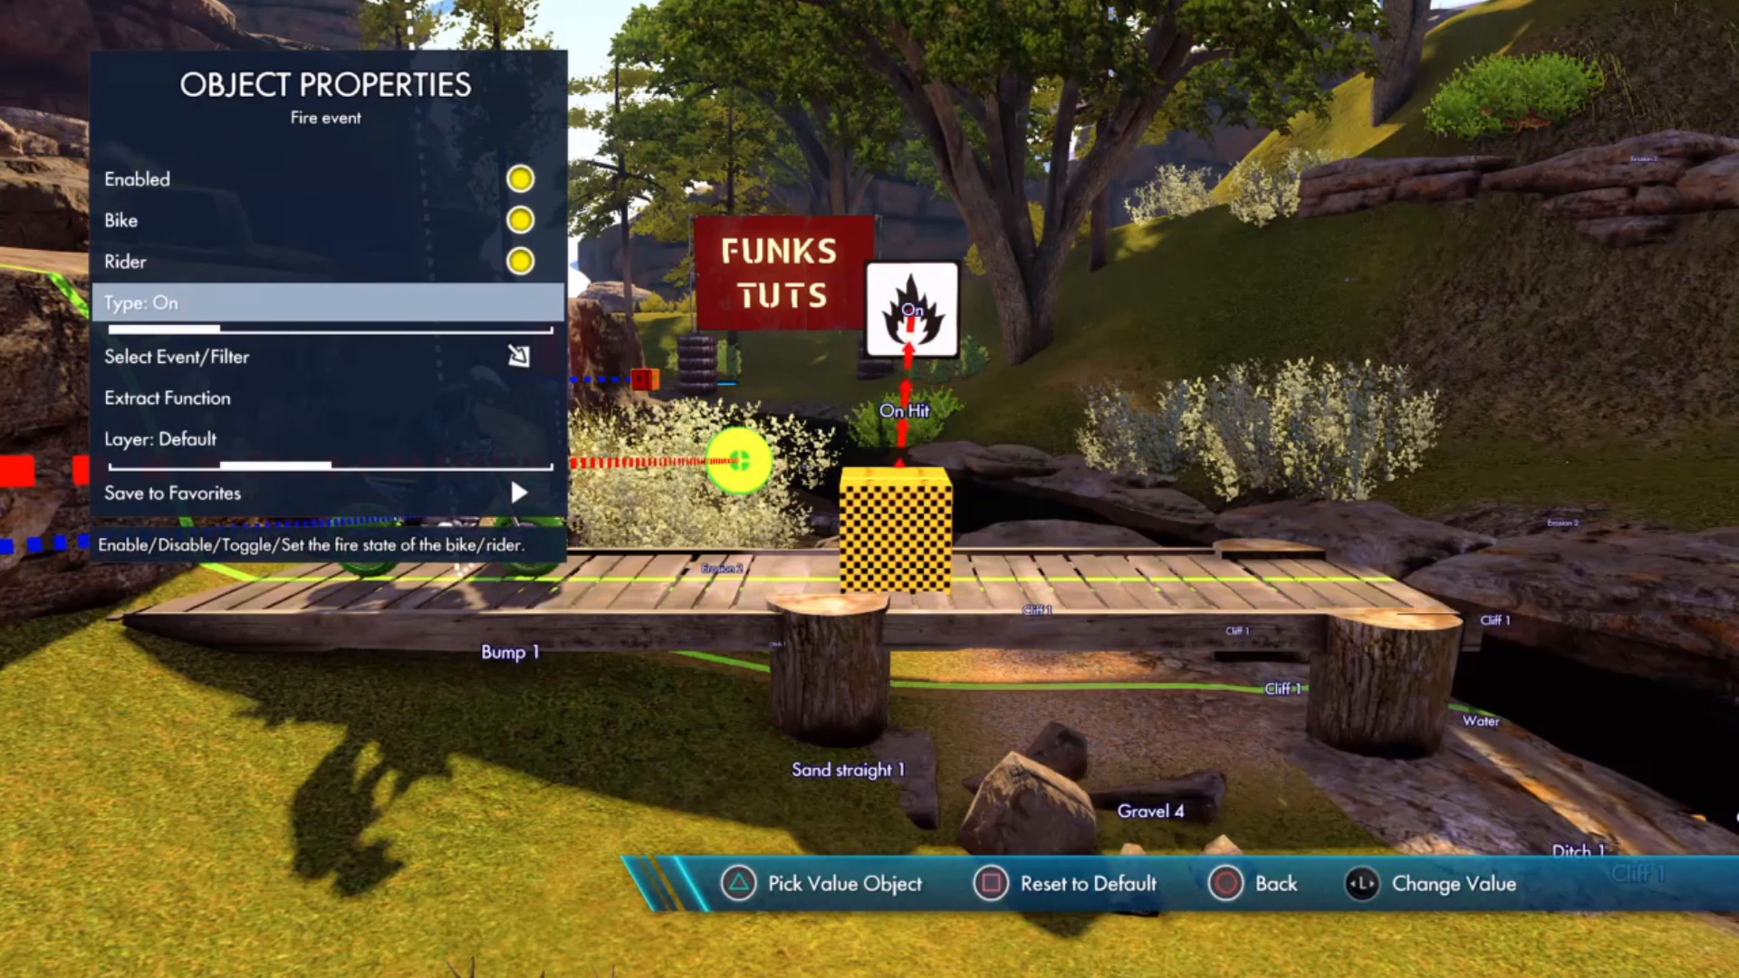
Step: Set the Fire event's type to Set with a fire amount of 1000
{"action": "key", "text": "Right"}
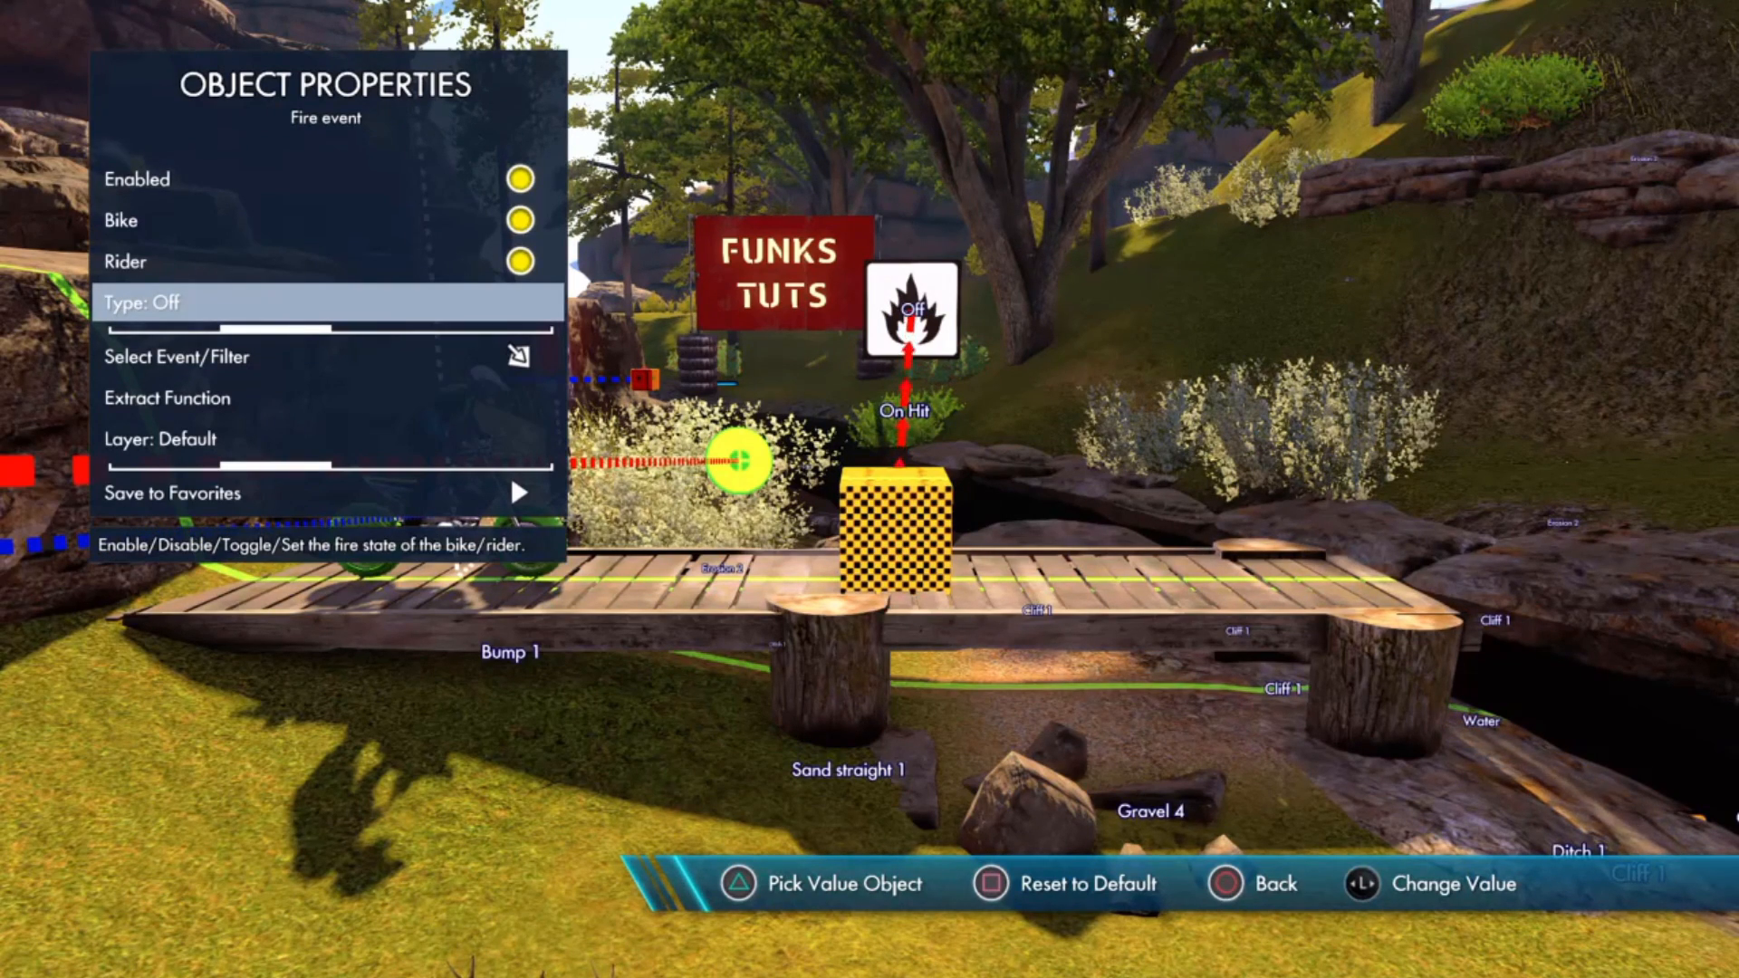
{"action": "key", "text": "Right"}
{"action": "key", "text": "Right"}
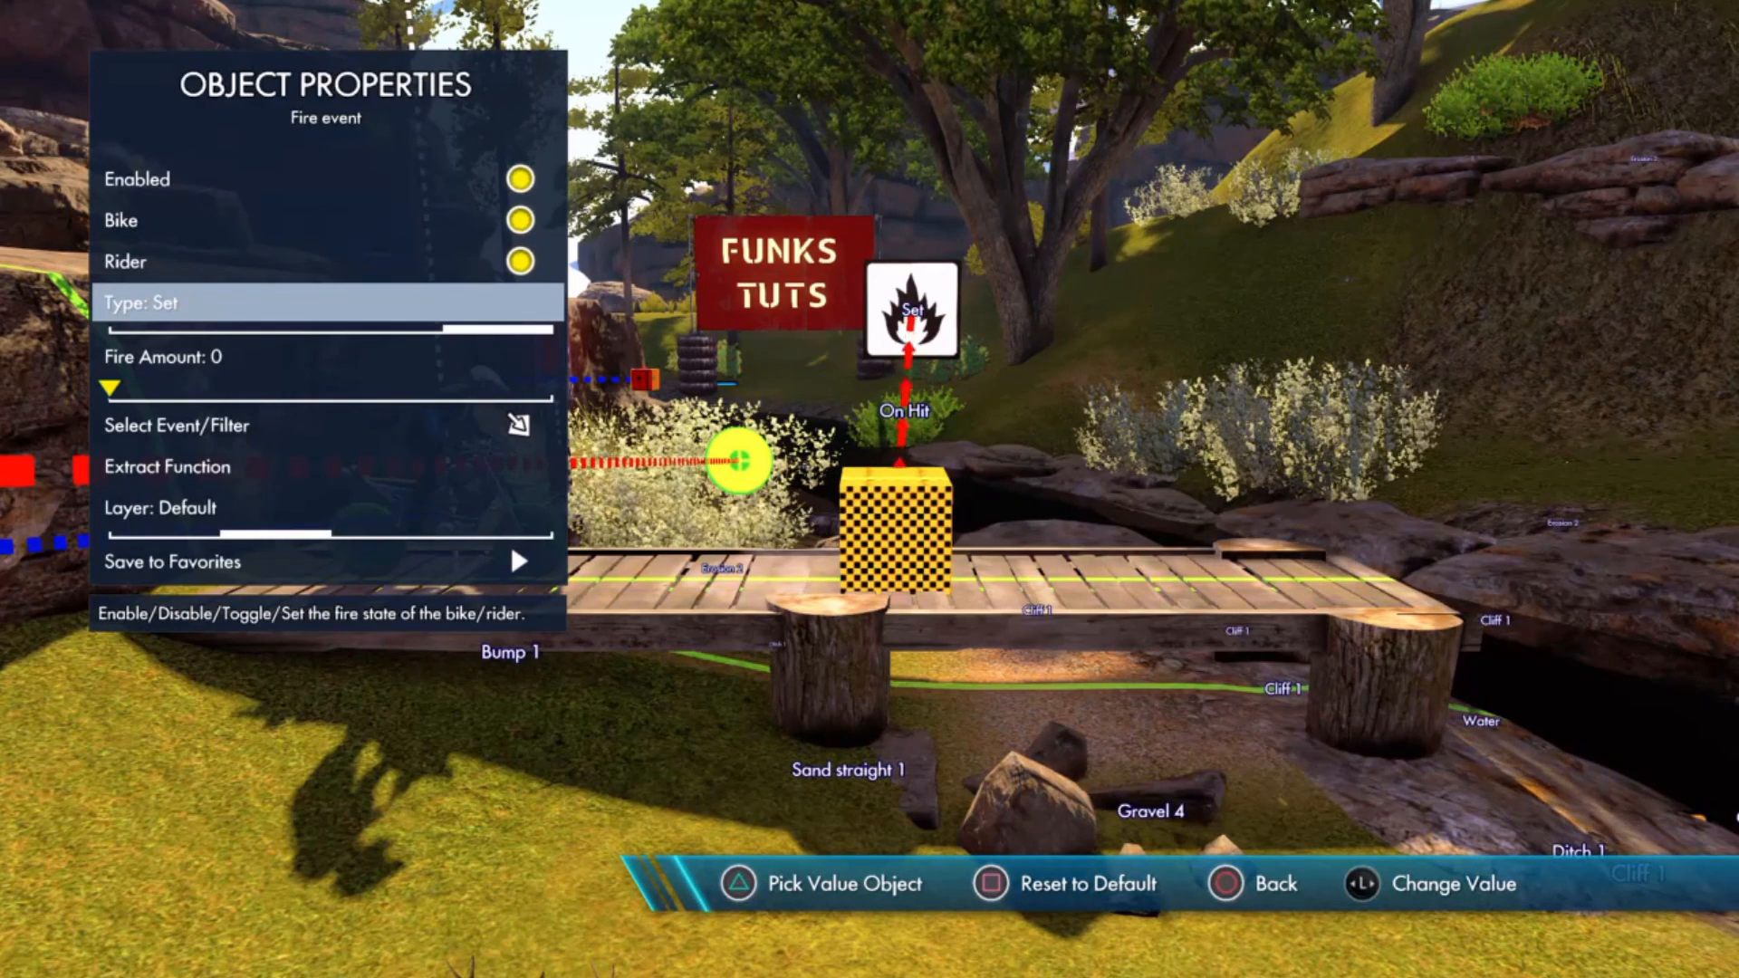
{"action": "key", "text": "Down"}
{"action": "key", "text": "Right"}
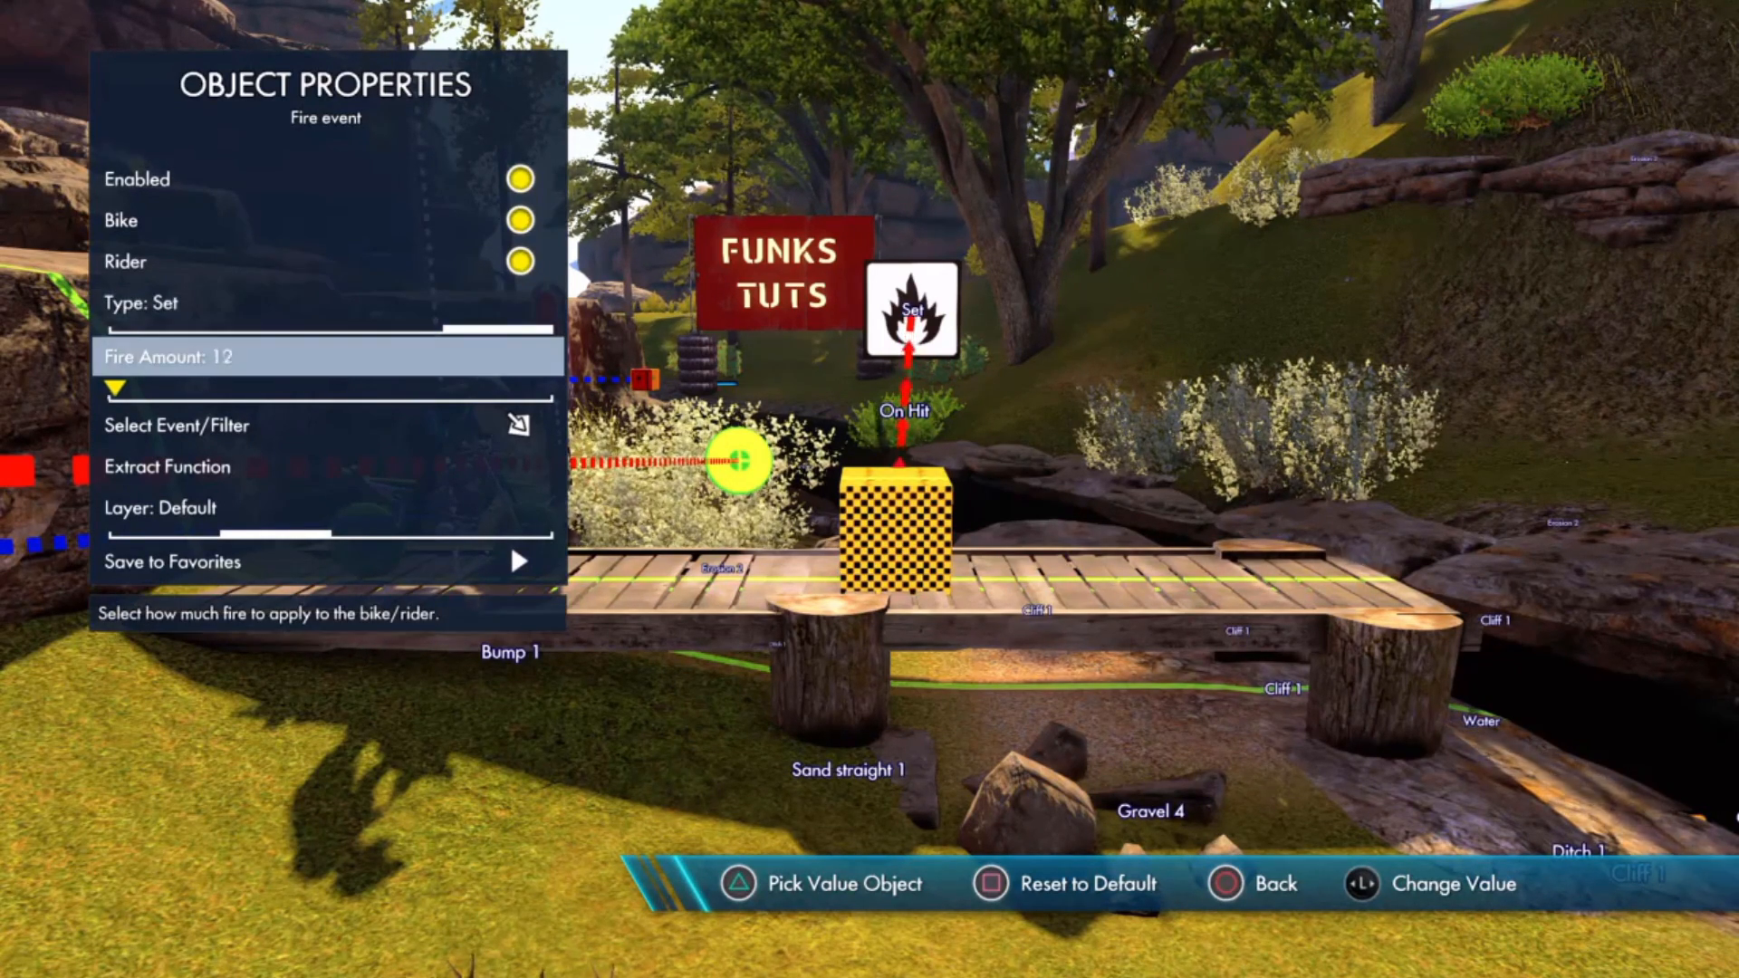
{"action": "key", "text": "Right"}
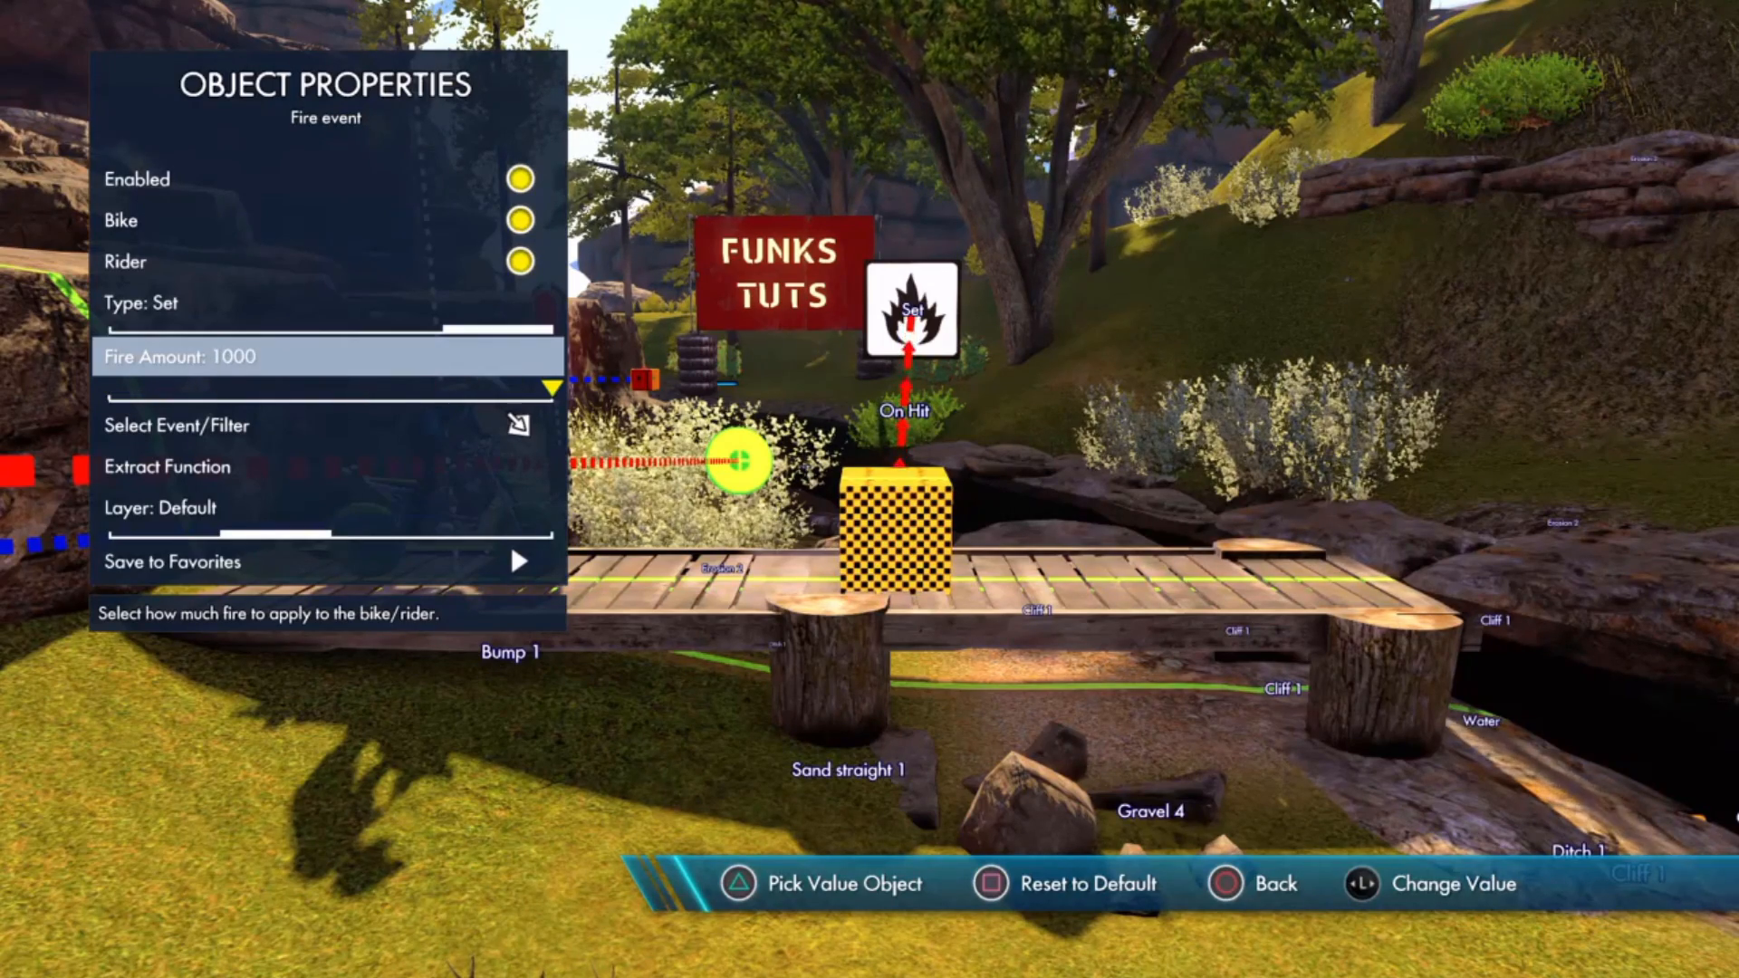
{"action": "key", "text": "Escape"}
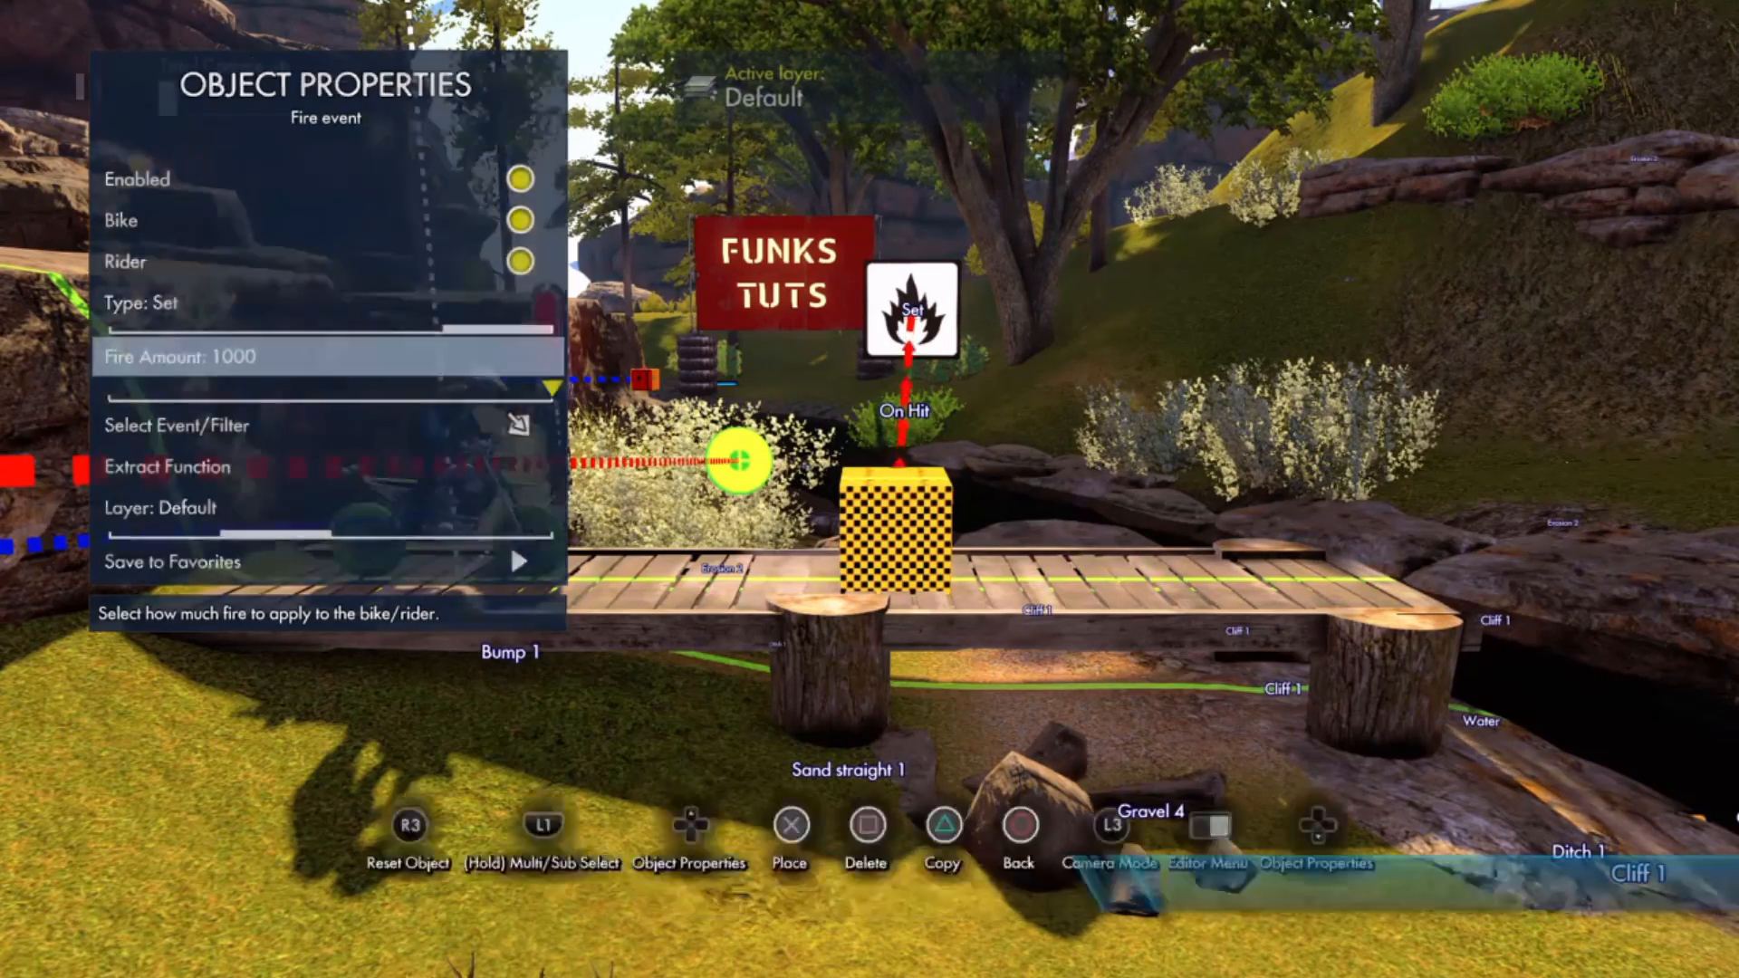
{"action": "key", "text": "Escape"}
Step: Test ride through the Area trigger repeatedly to check the fire amount of 1000, and return to the editor
{"action": "key", "text": "Escape"}
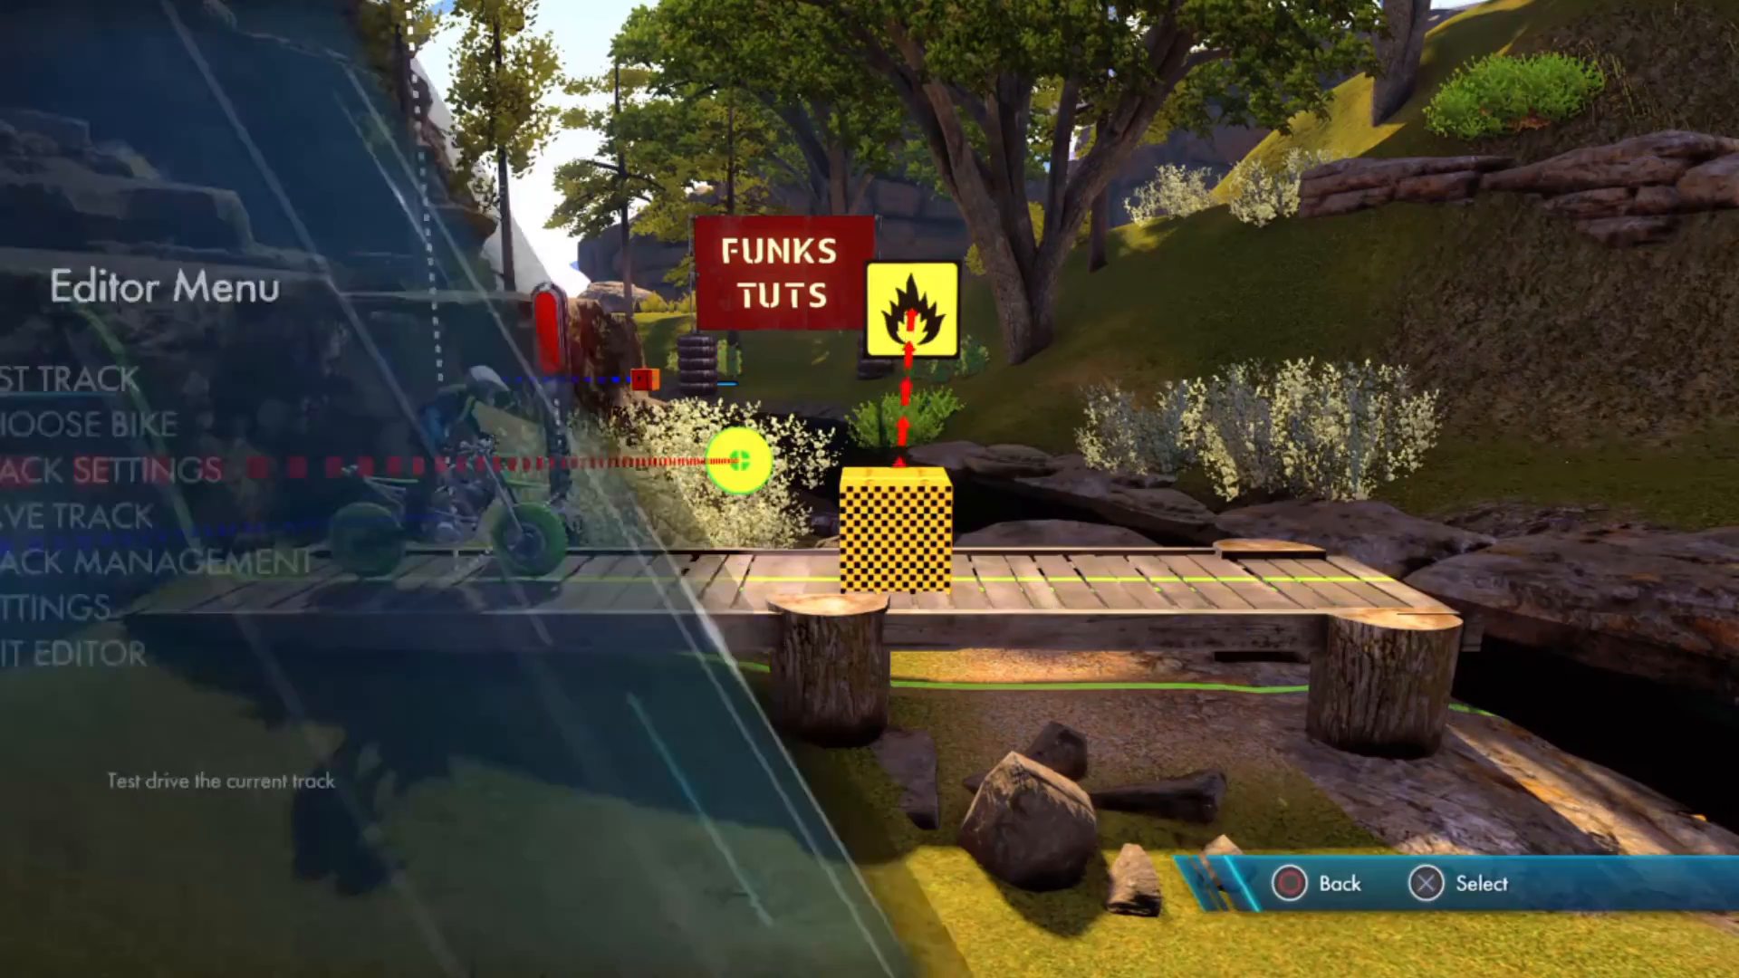
{"action": "key", "text": "Return"}
{"action": "key", "text": "Up"}
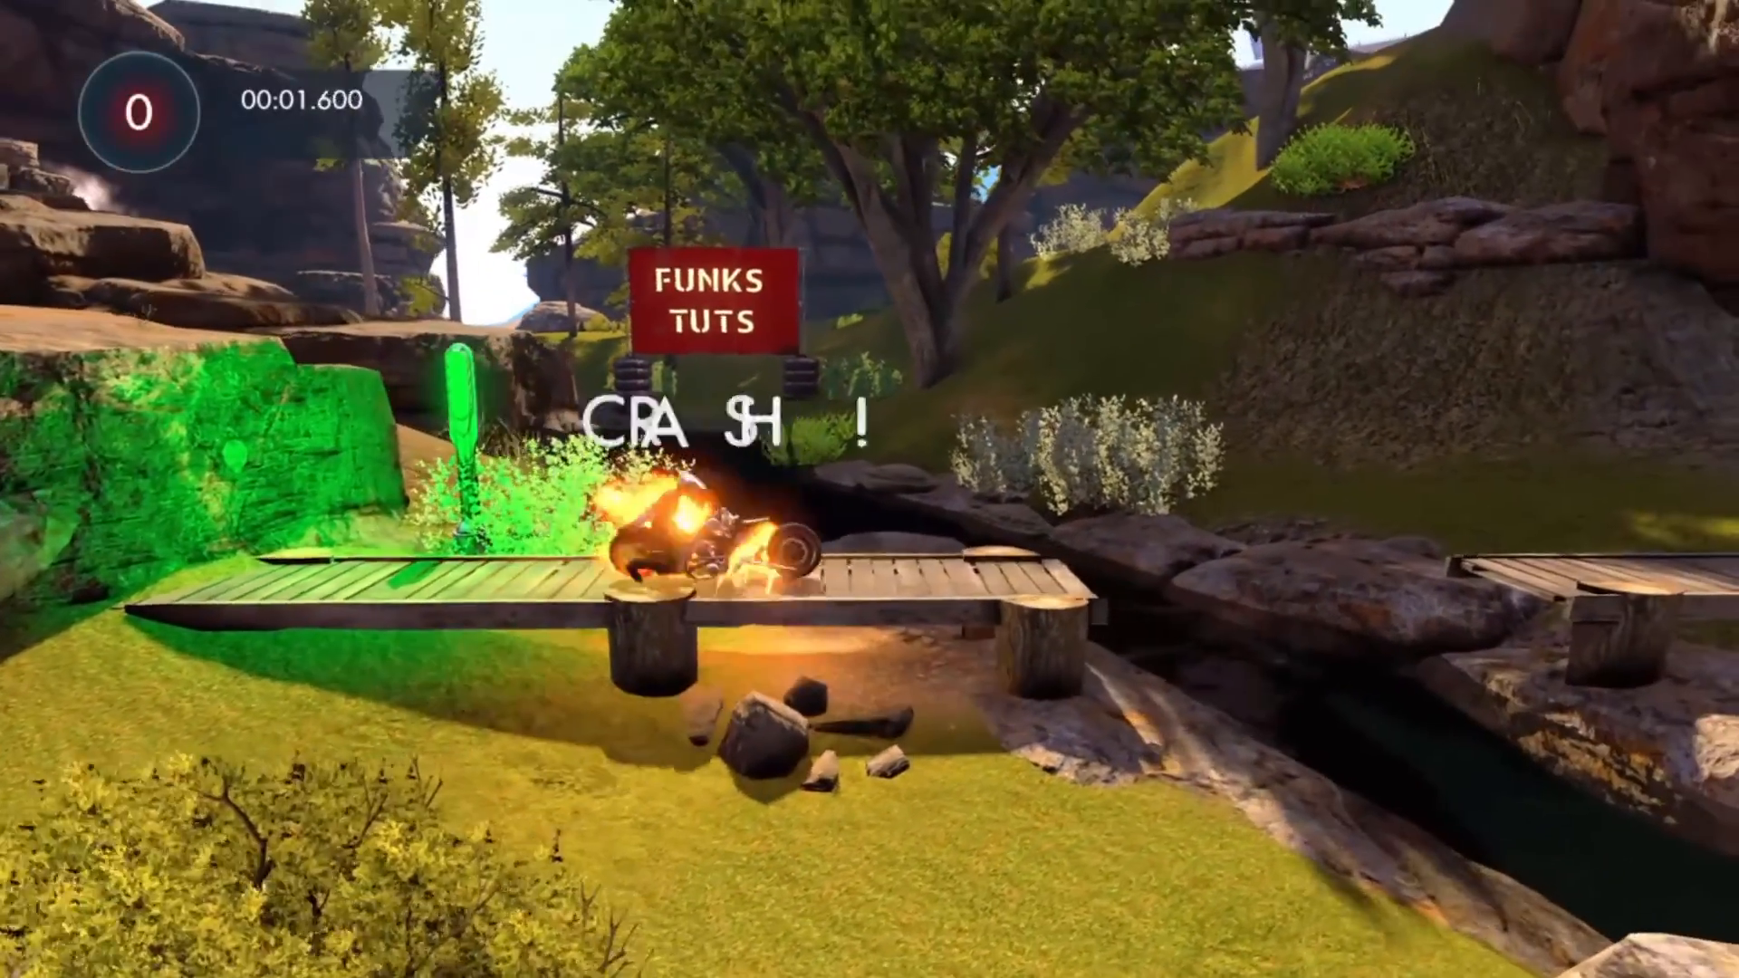
{"action": "key", "text": "Return"}
{"action": "key", "text": "Up"}
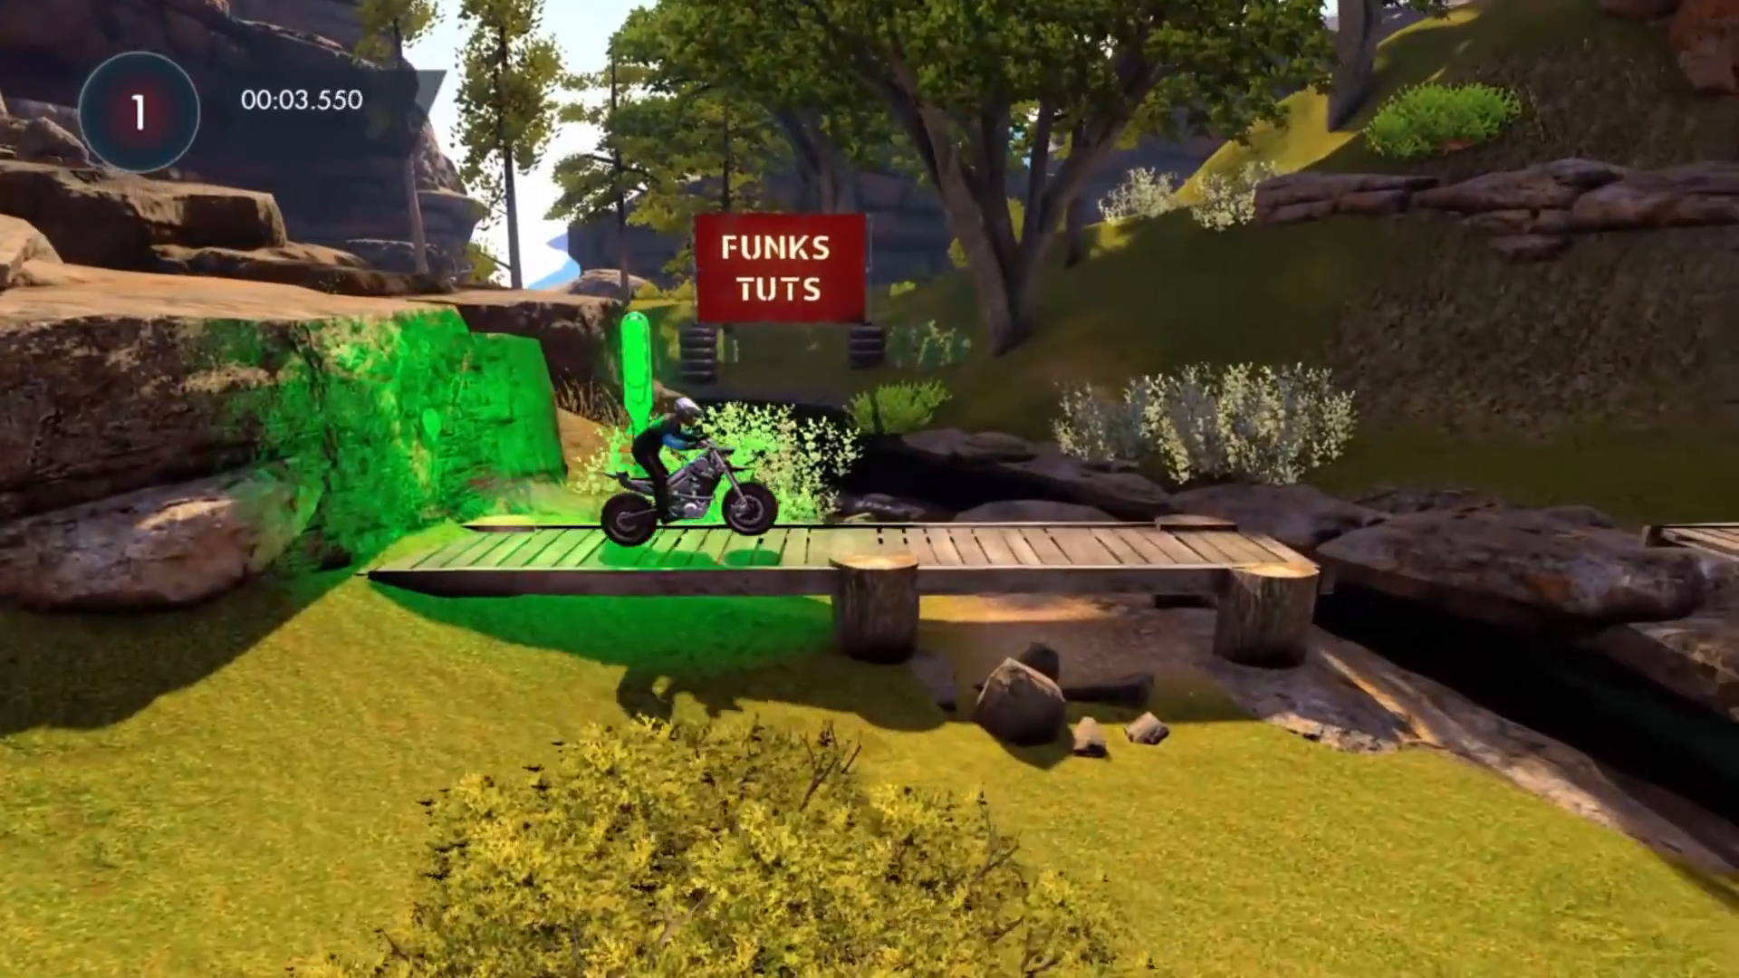
{"action": "key", "text": "Return"}
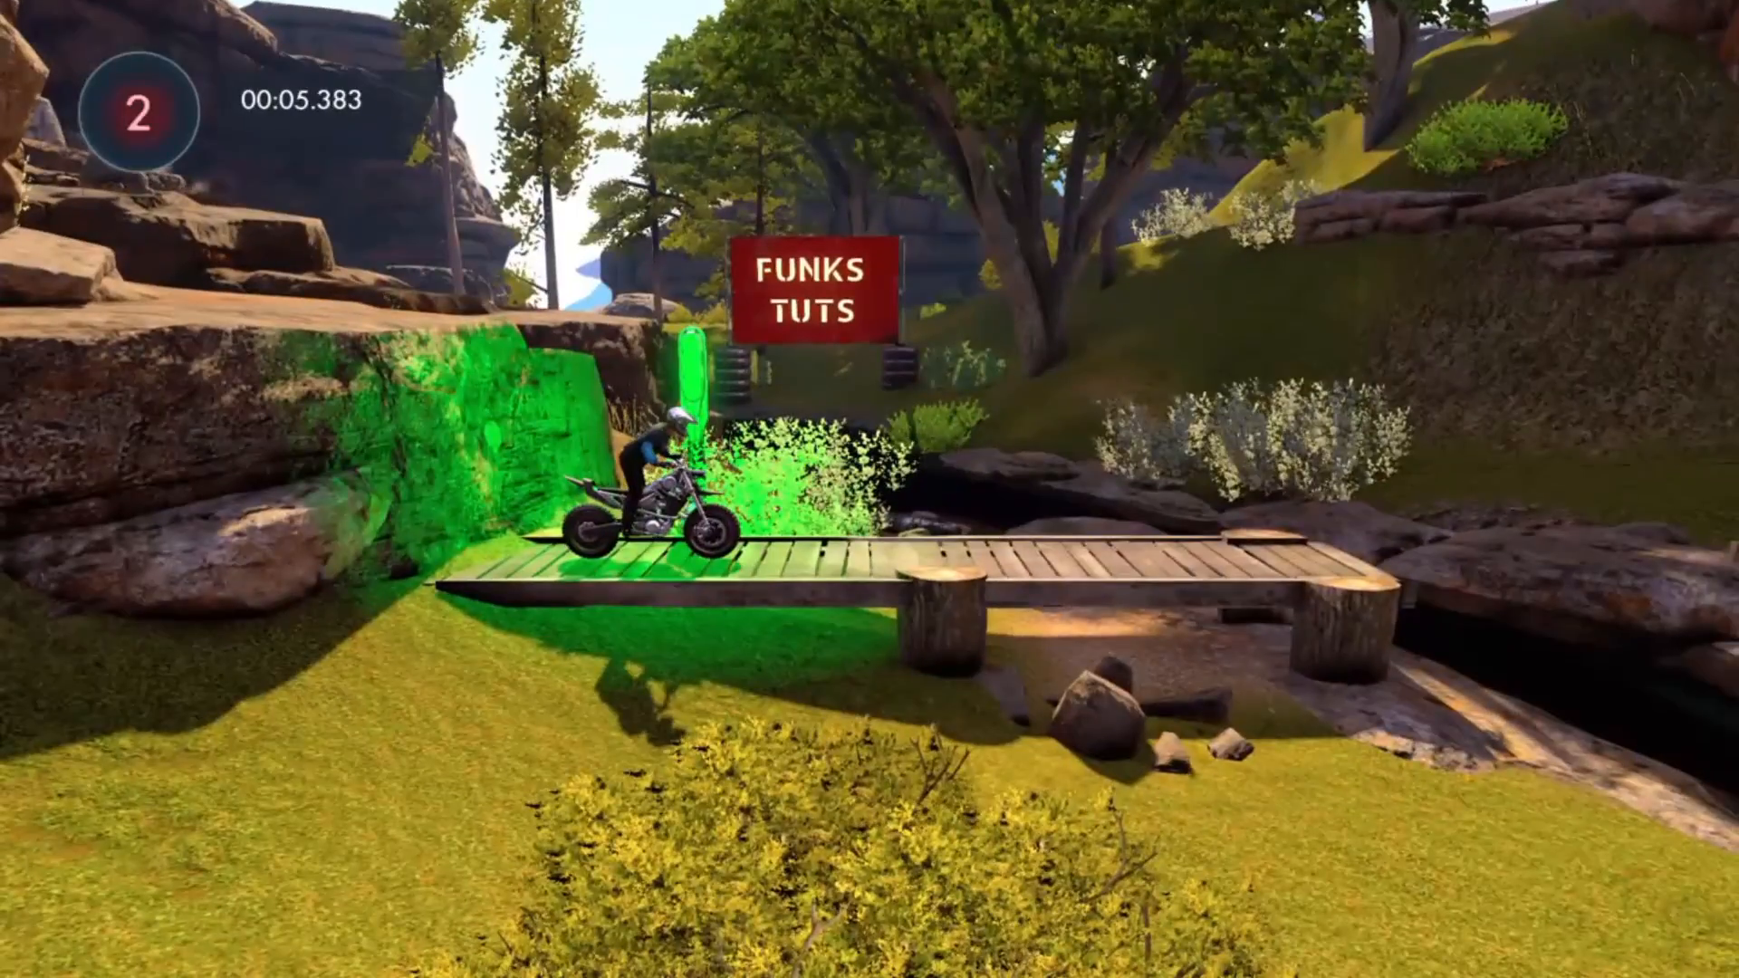
{"action": "key", "text": "Escape"}
{"action": "key", "text": "Down"}
{"action": "key", "text": "Return"}
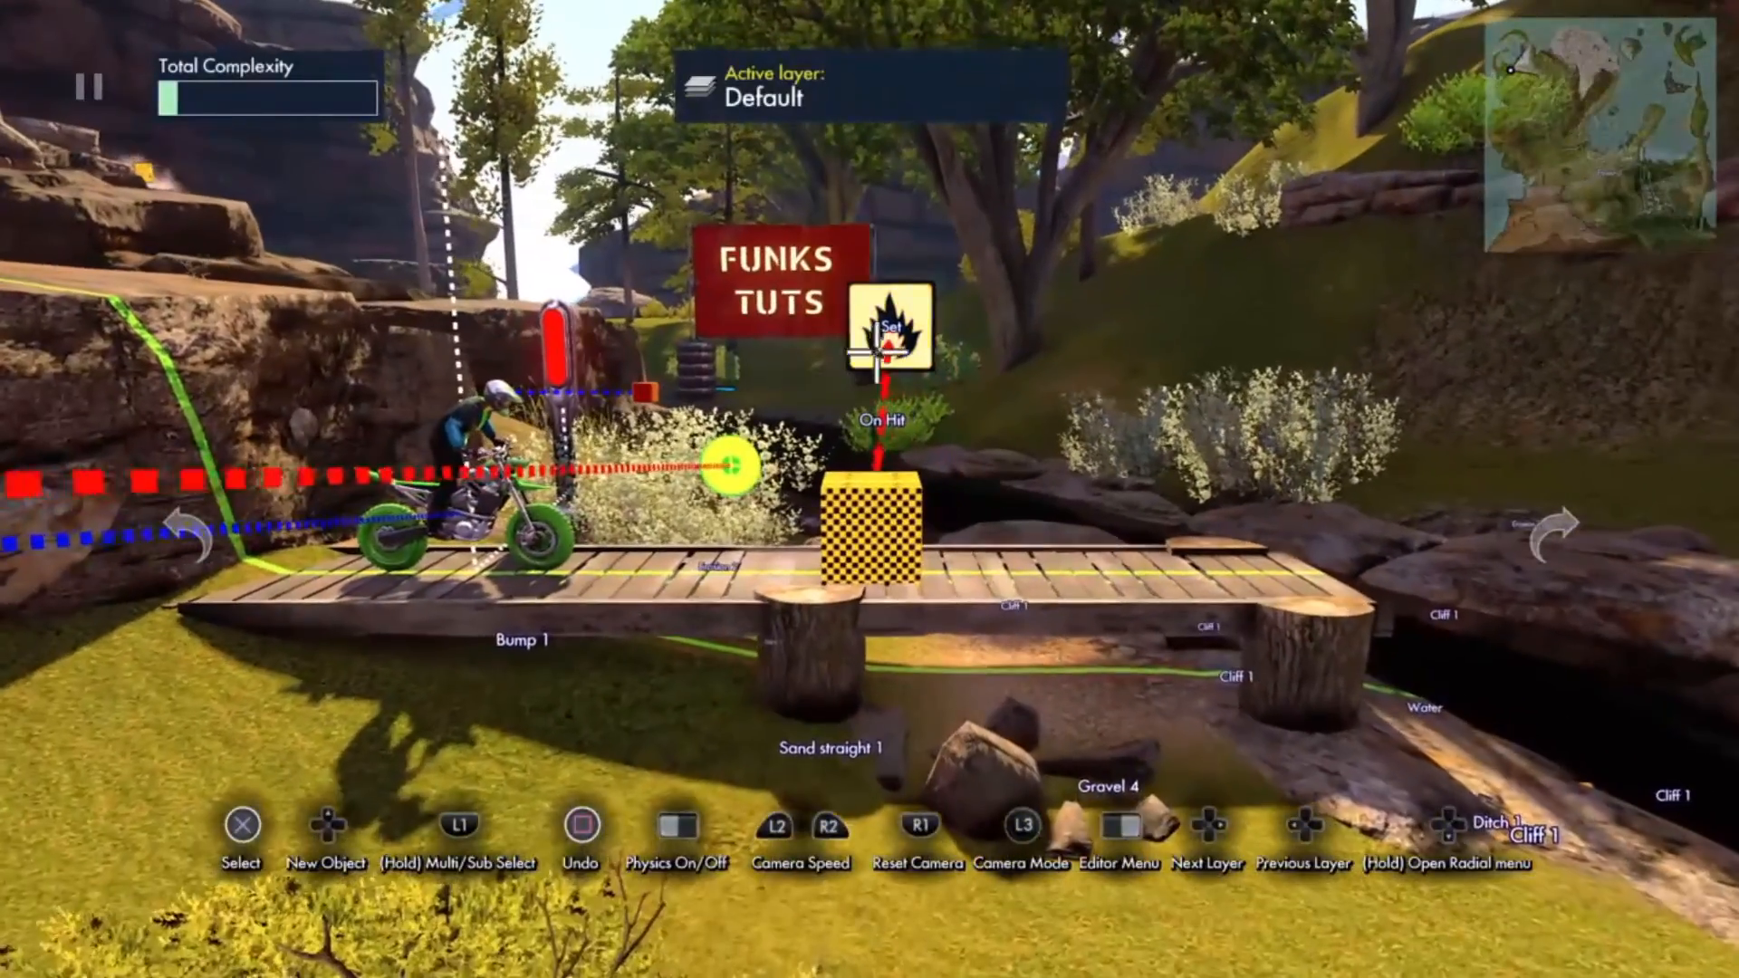
Step: Reduce the Fire event's fire amount to 100, keeping its type as Set
{"action": "left_click", "coordinate": [888, 328]}
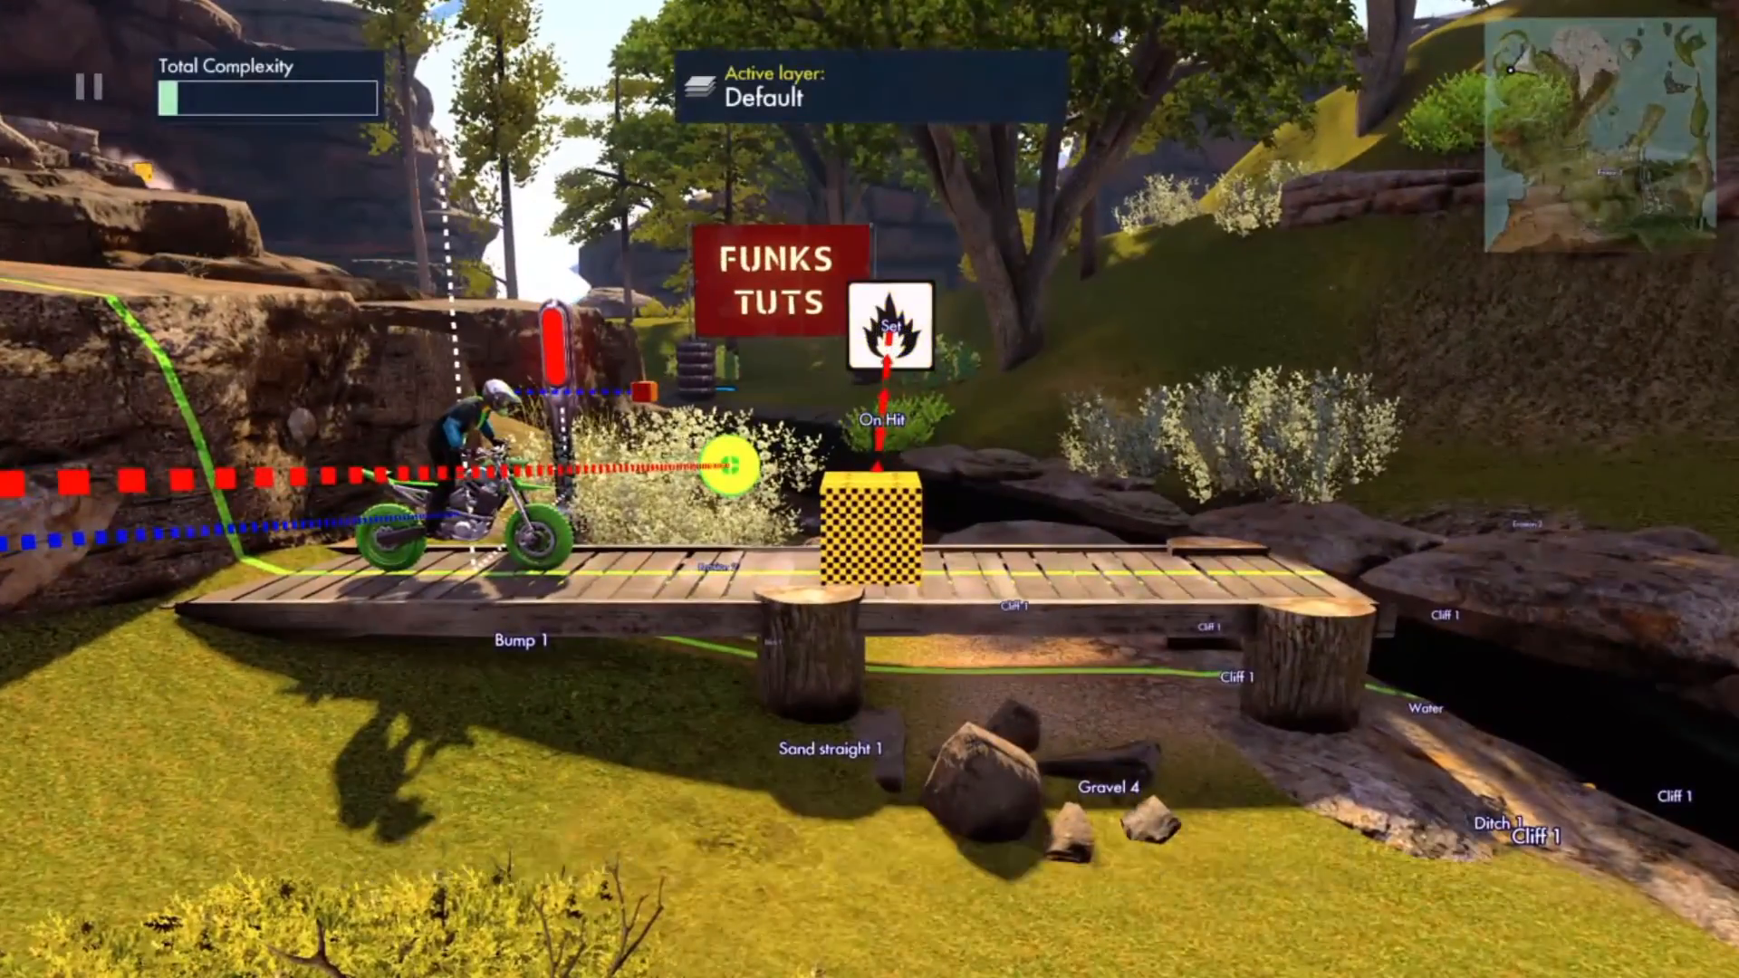
{"action": "key", "text": "Down"}
{"action": "key", "text": "Down"}
{"action": "key", "text": "Down"}
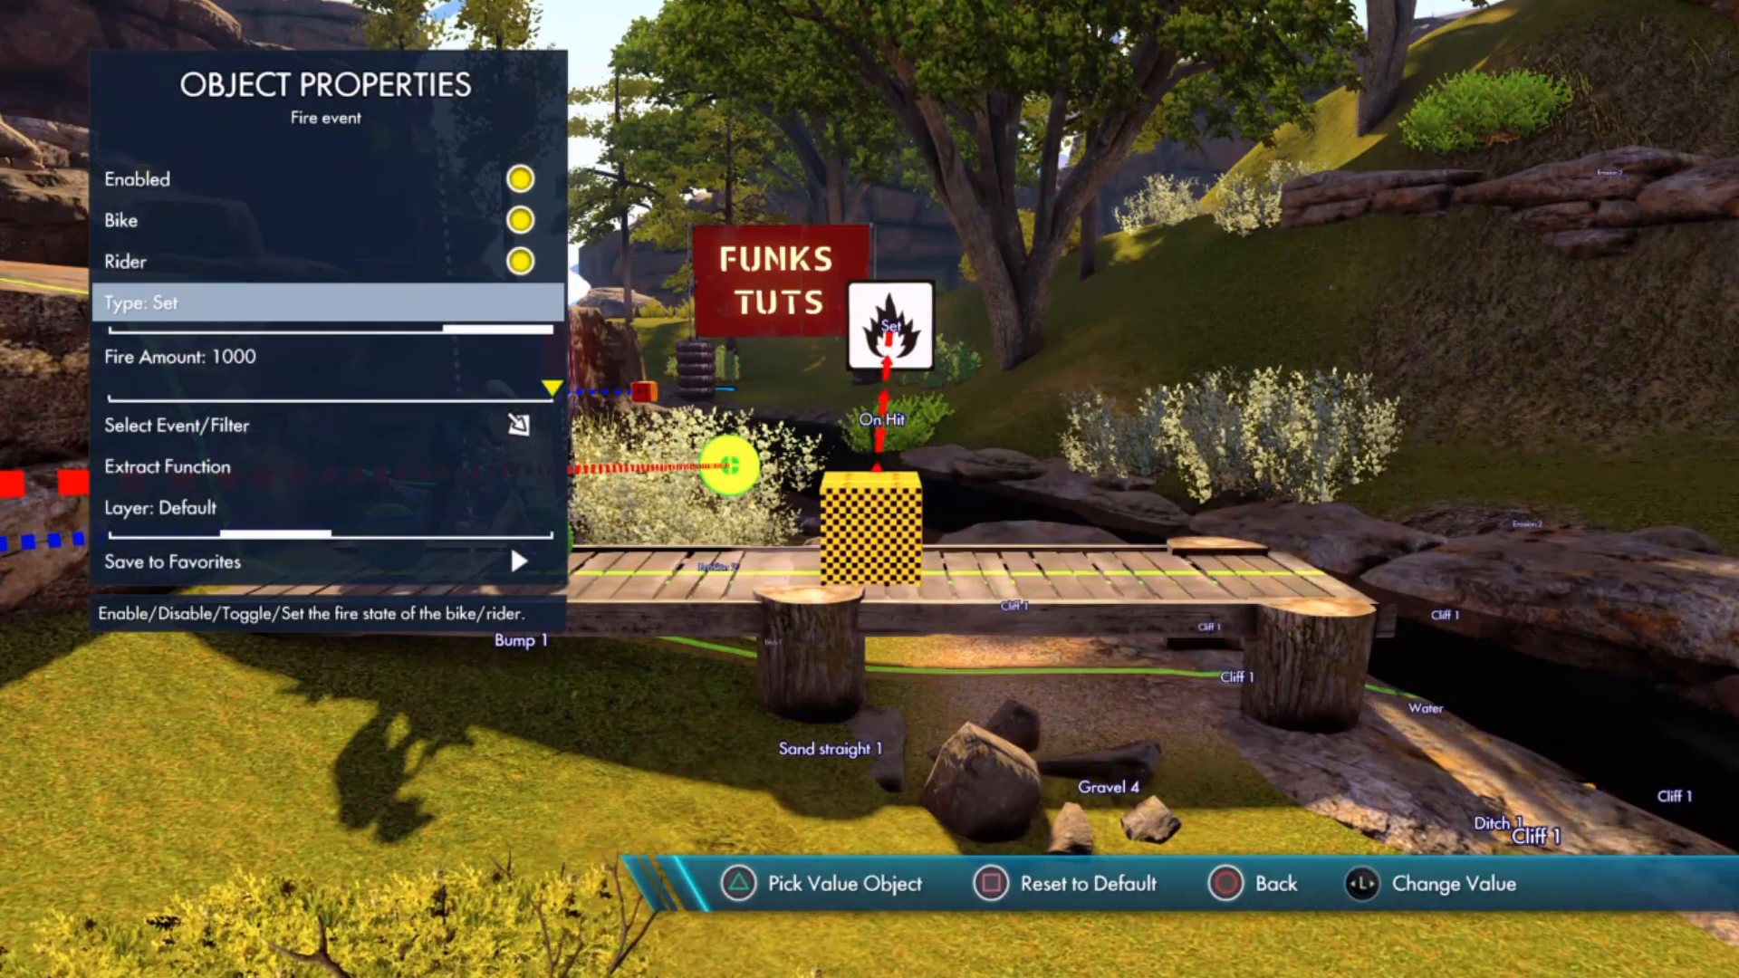
{"action": "key", "text": "Left"}
{"action": "key", "text": "Right"}
{"action": "key", "text": "Down"}
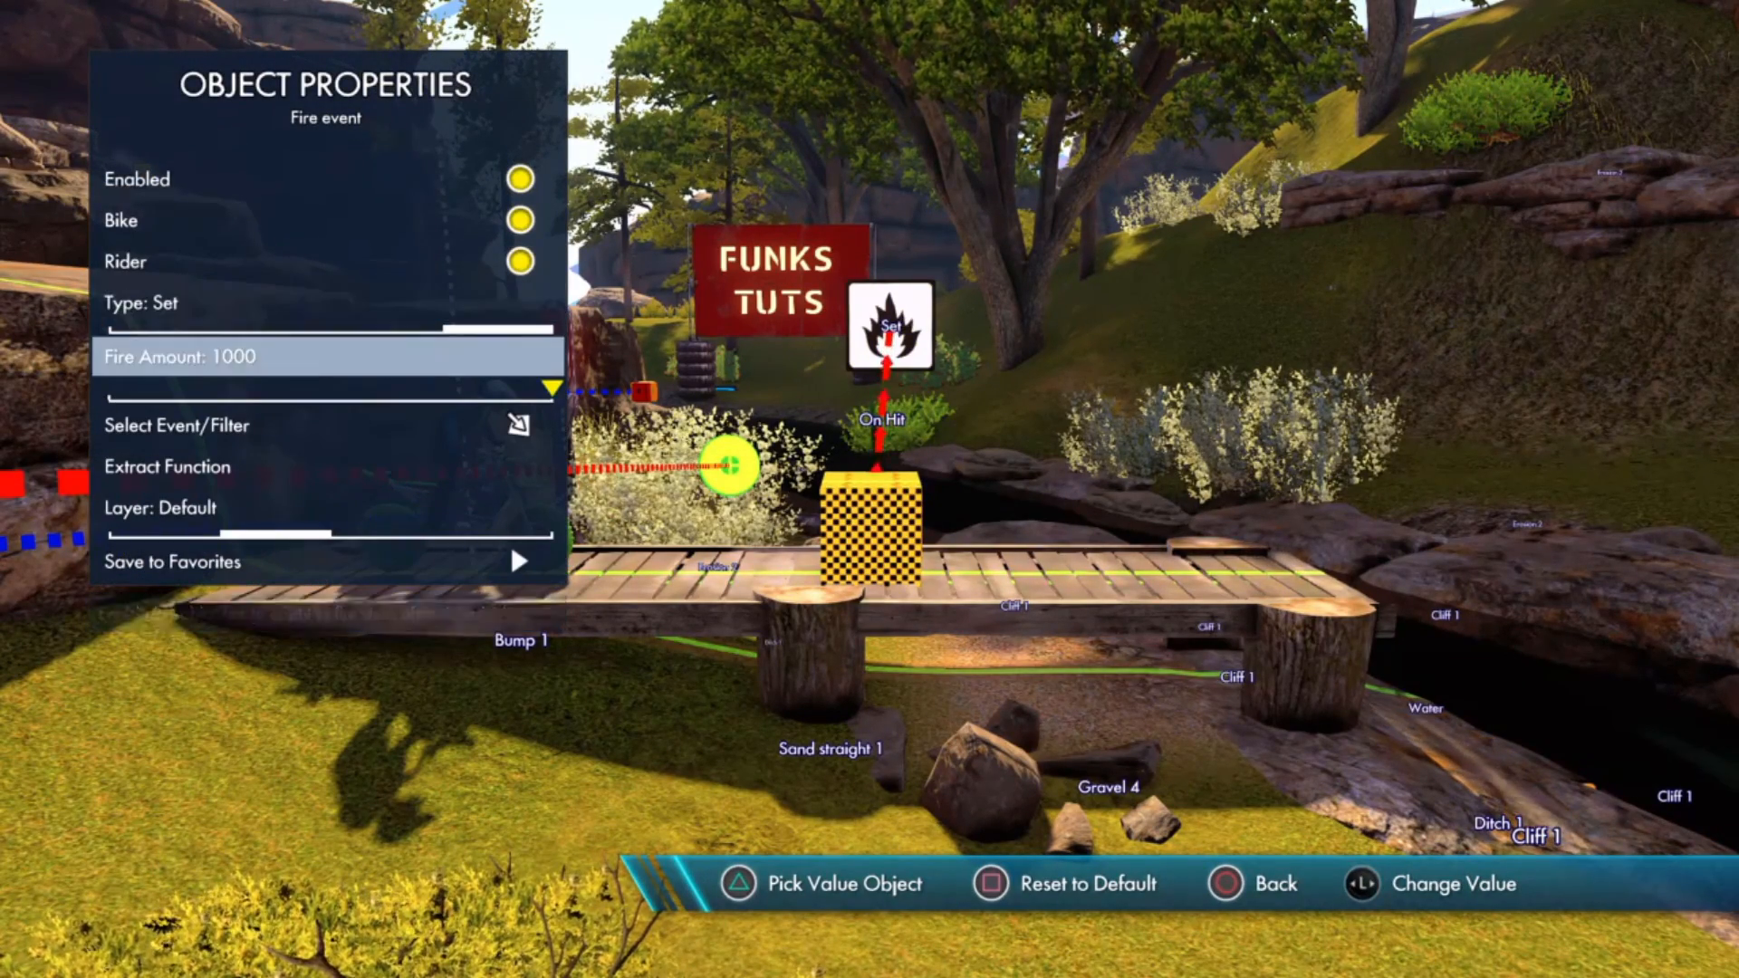
{"action": "key", "text": "Left"}
{"action": "key", "text": "Left"}
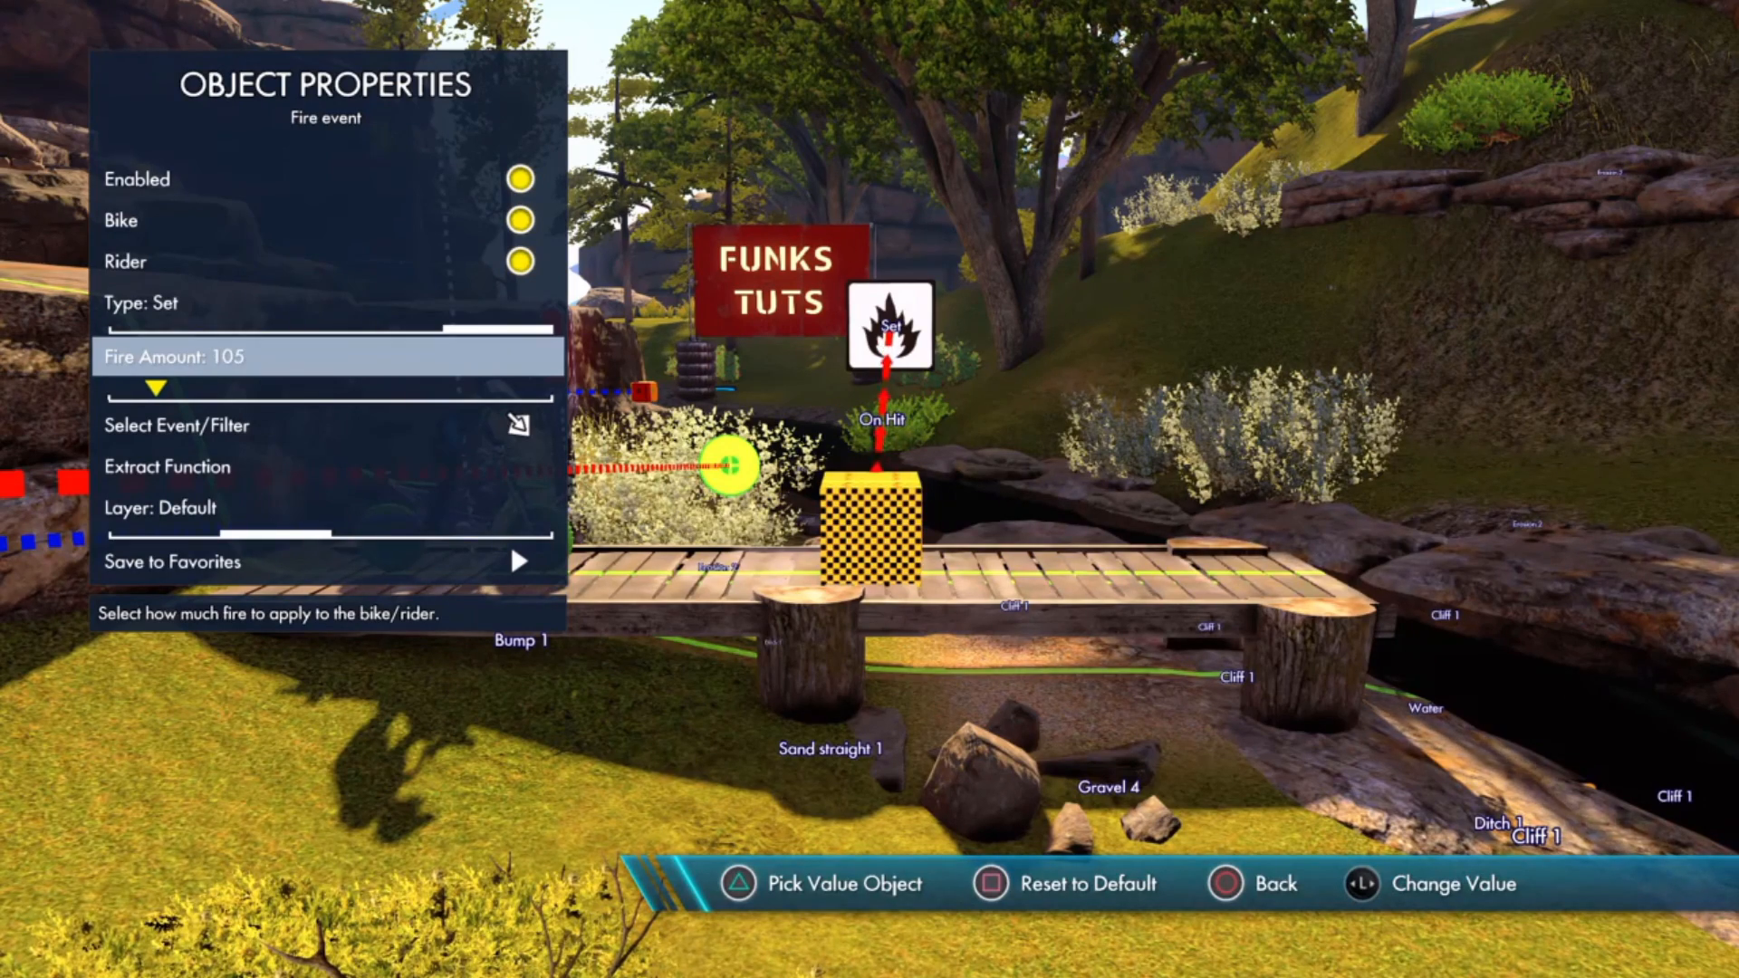
{"action": "key", "text": "Left"}
{"action": "key", "text": "Left"}
{"action": "key", "text": "Left"}
{"action": "key", "text": "Left"}
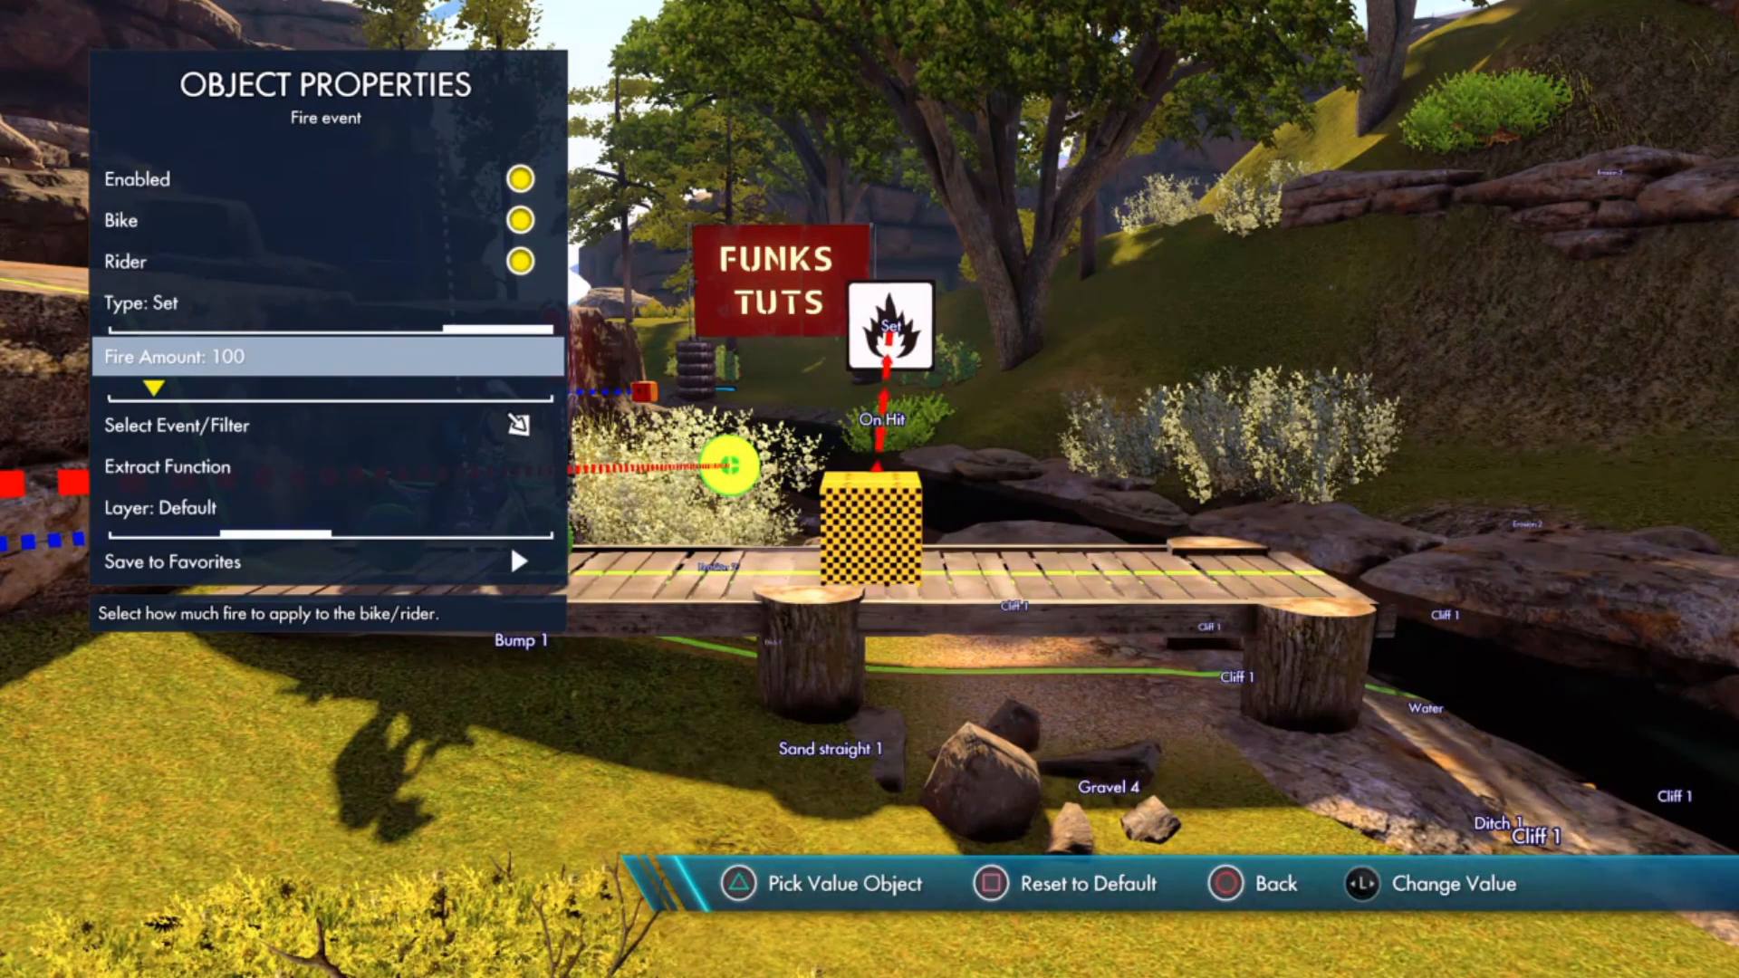
{"action": "key", "text": "Left"}
{"action": "key", "text": "Left"}
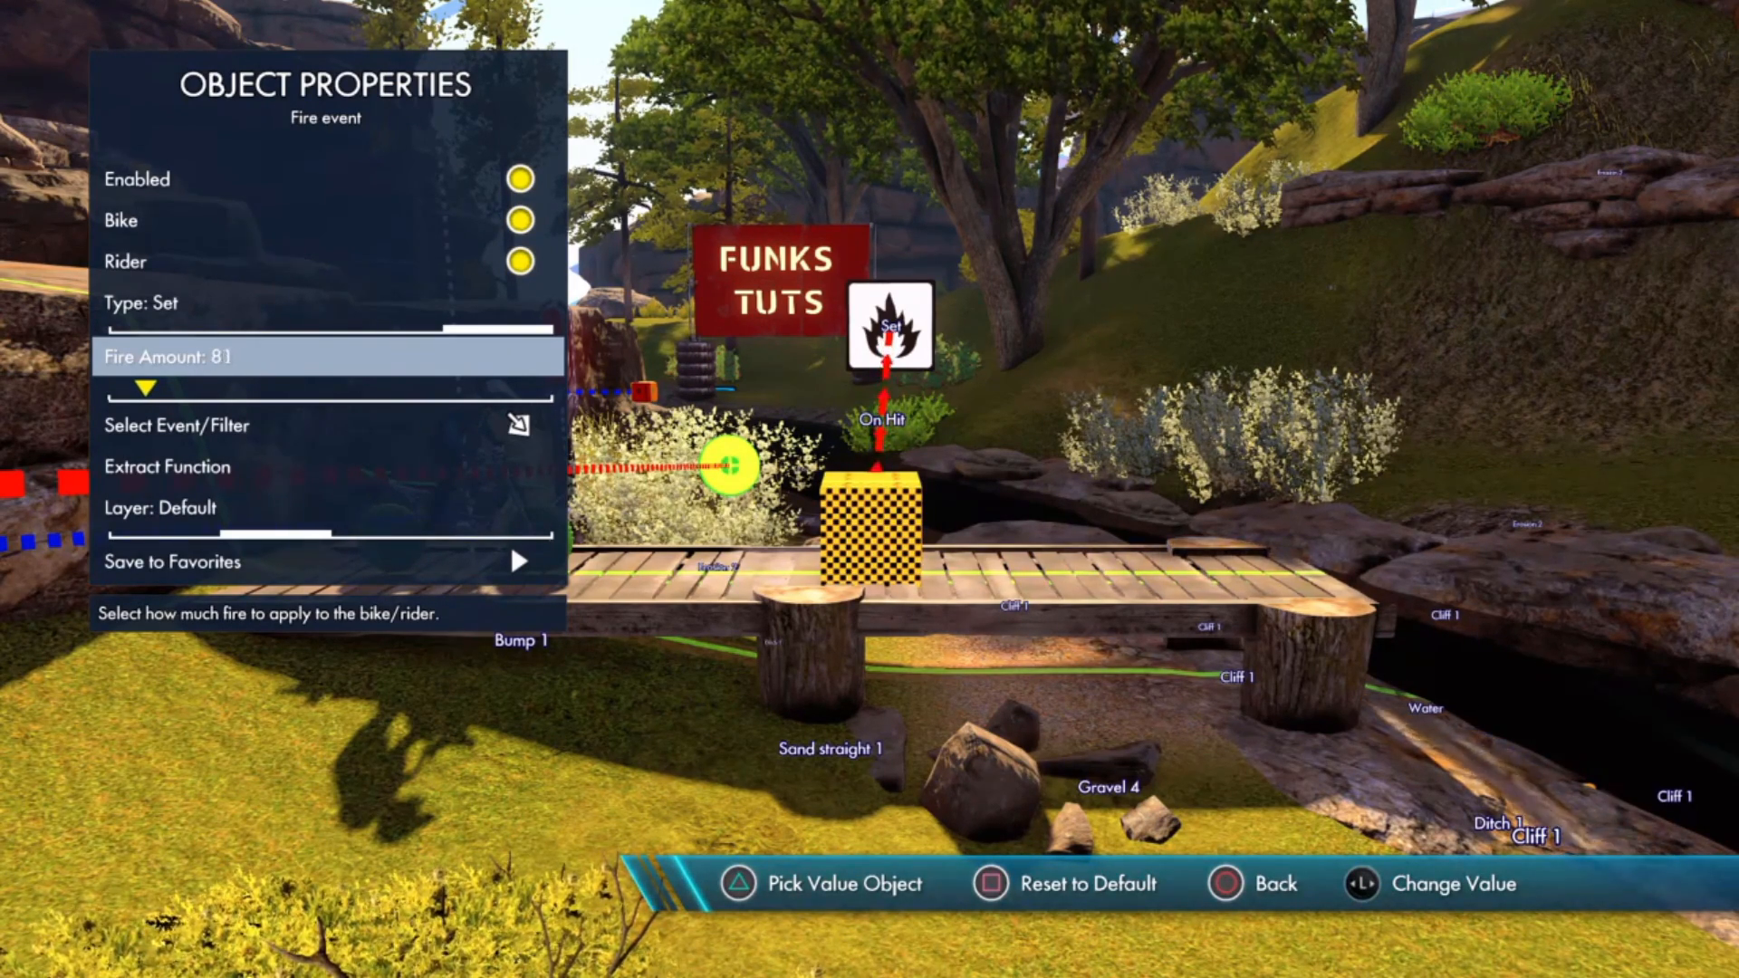
{"action": "key", "text": "Right"}
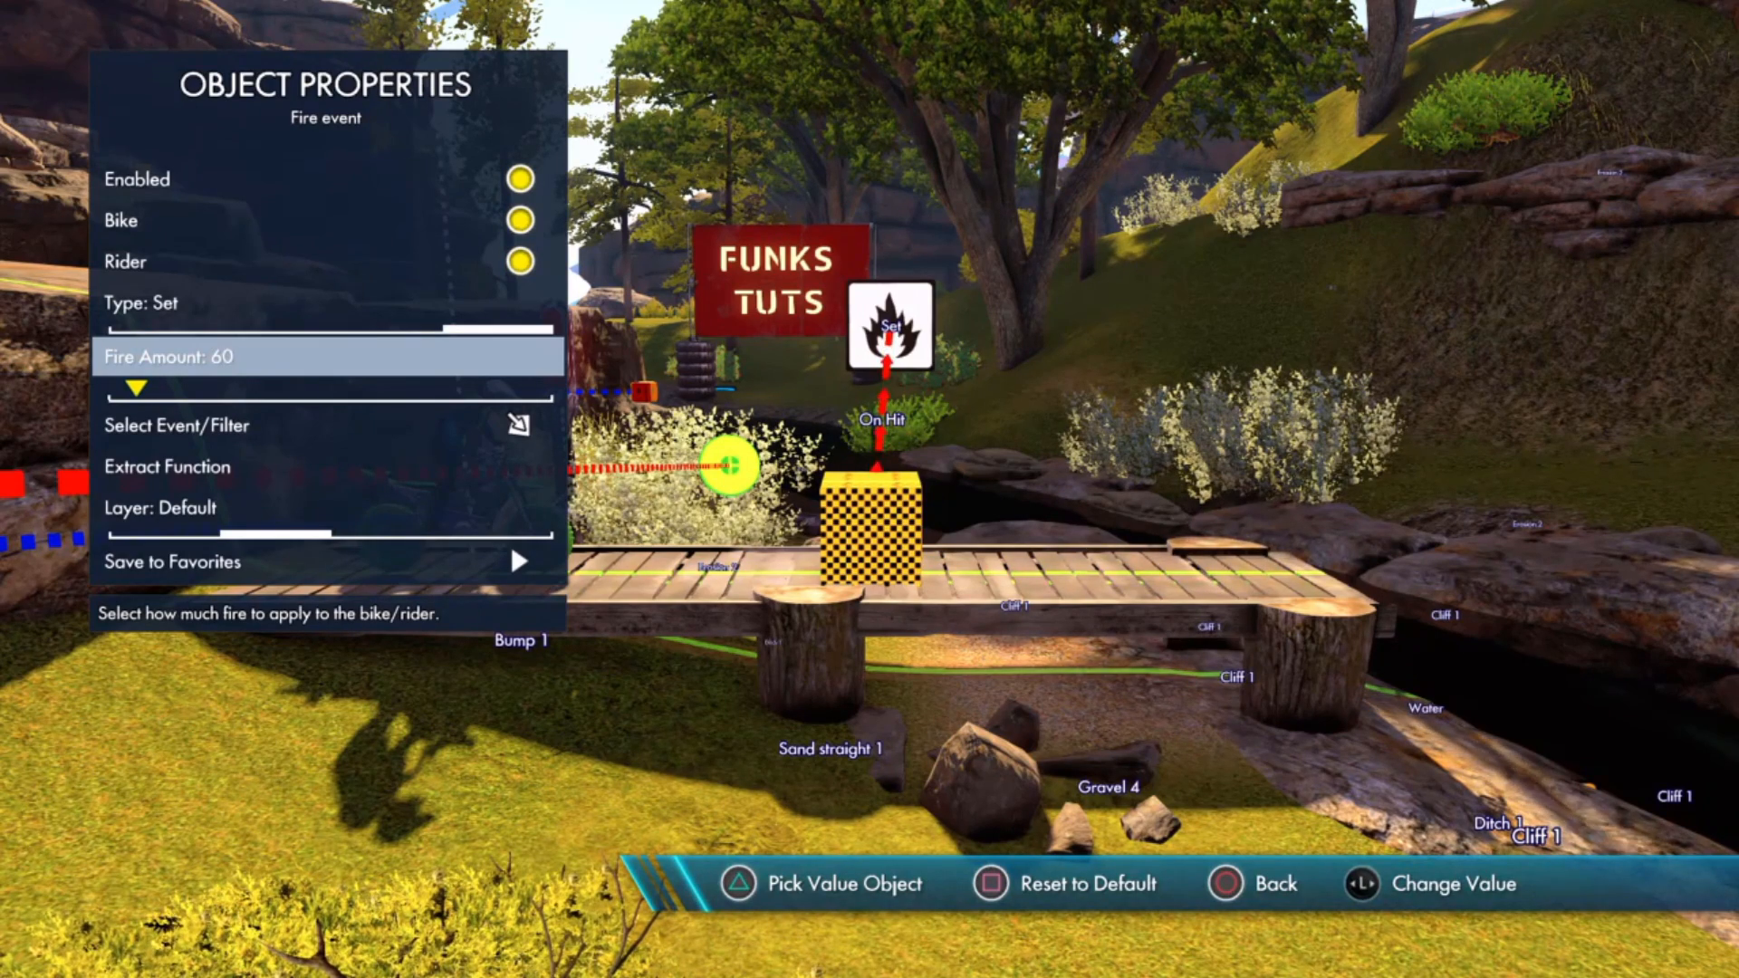
{"action": "key", "text": "Right"}
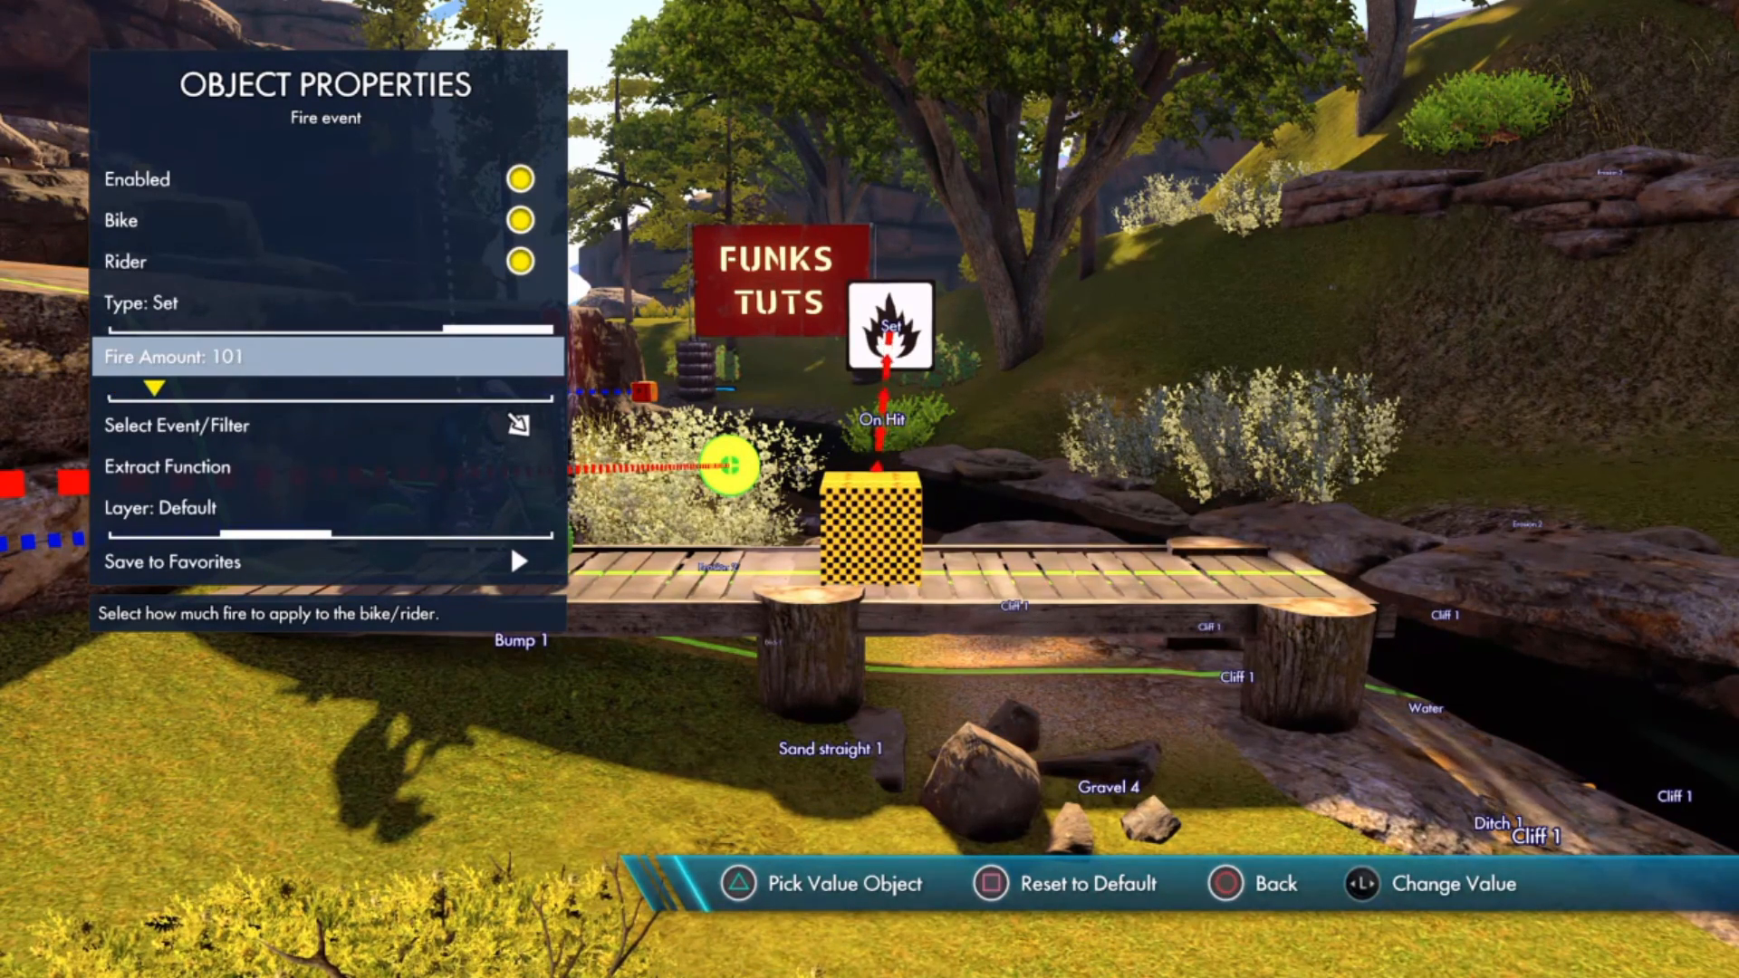
{"action": "key", "text": "Left"}
{"action": "key", "text": "Escape"}
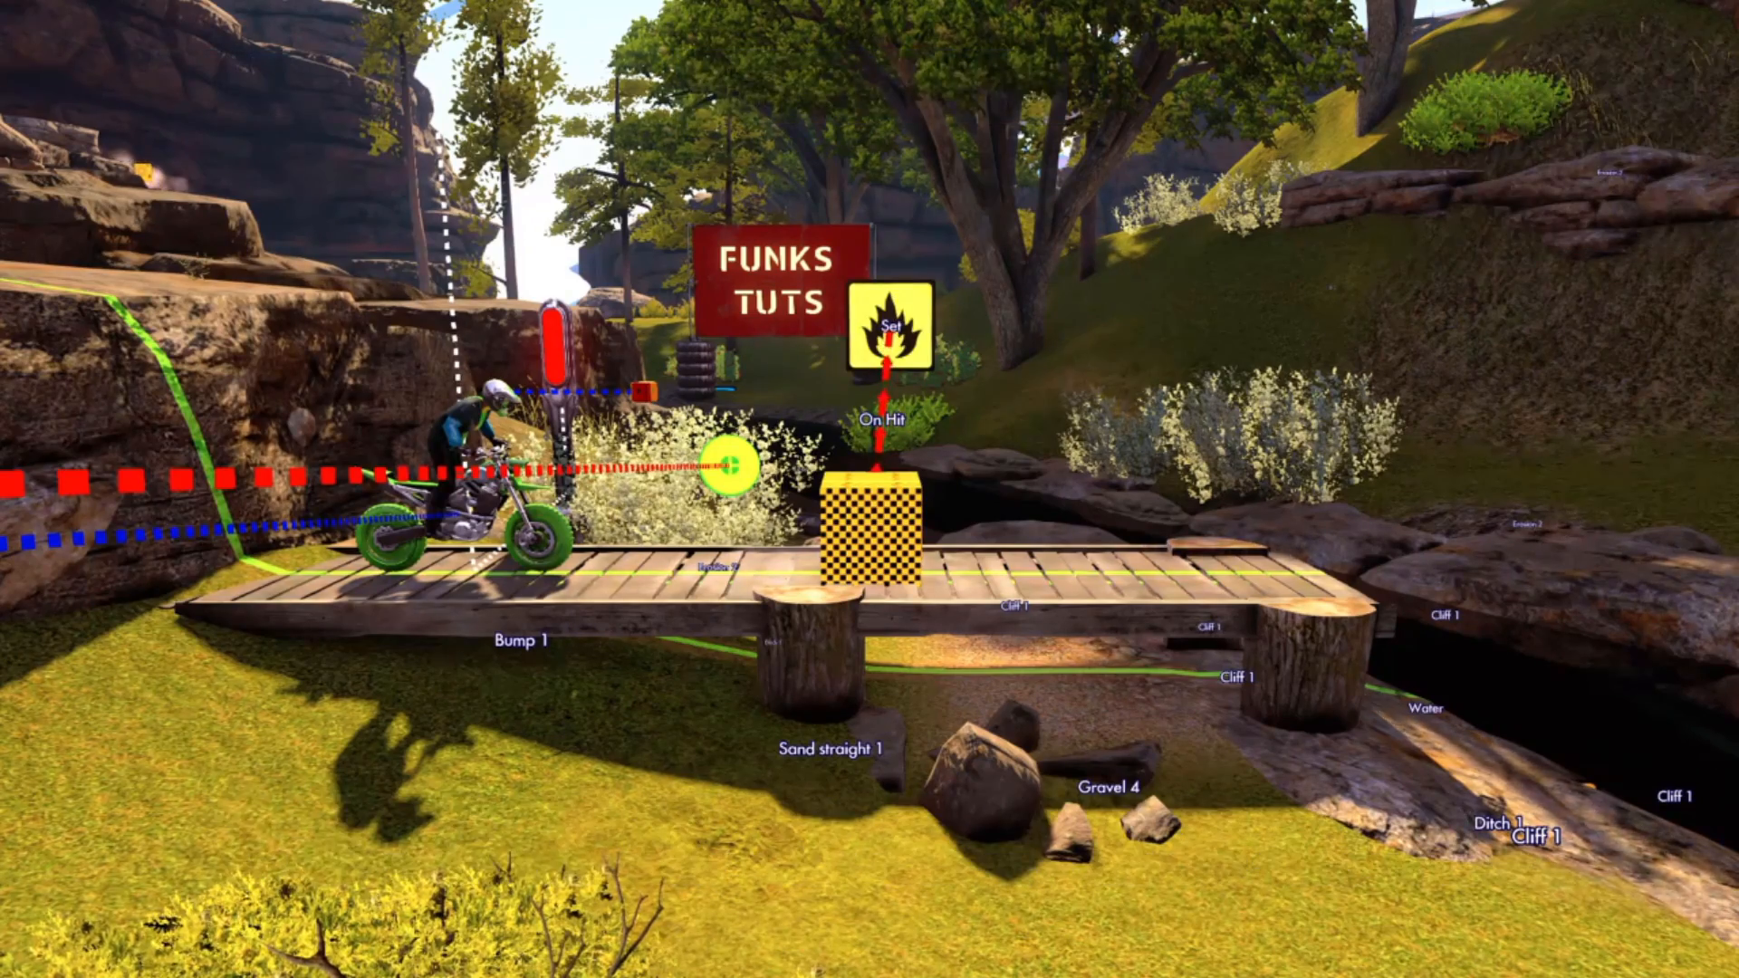
Step: Test ride through the Area trigger to check the bike and rider with the reduced fire amount
{"action": "key", "text": "Up"}
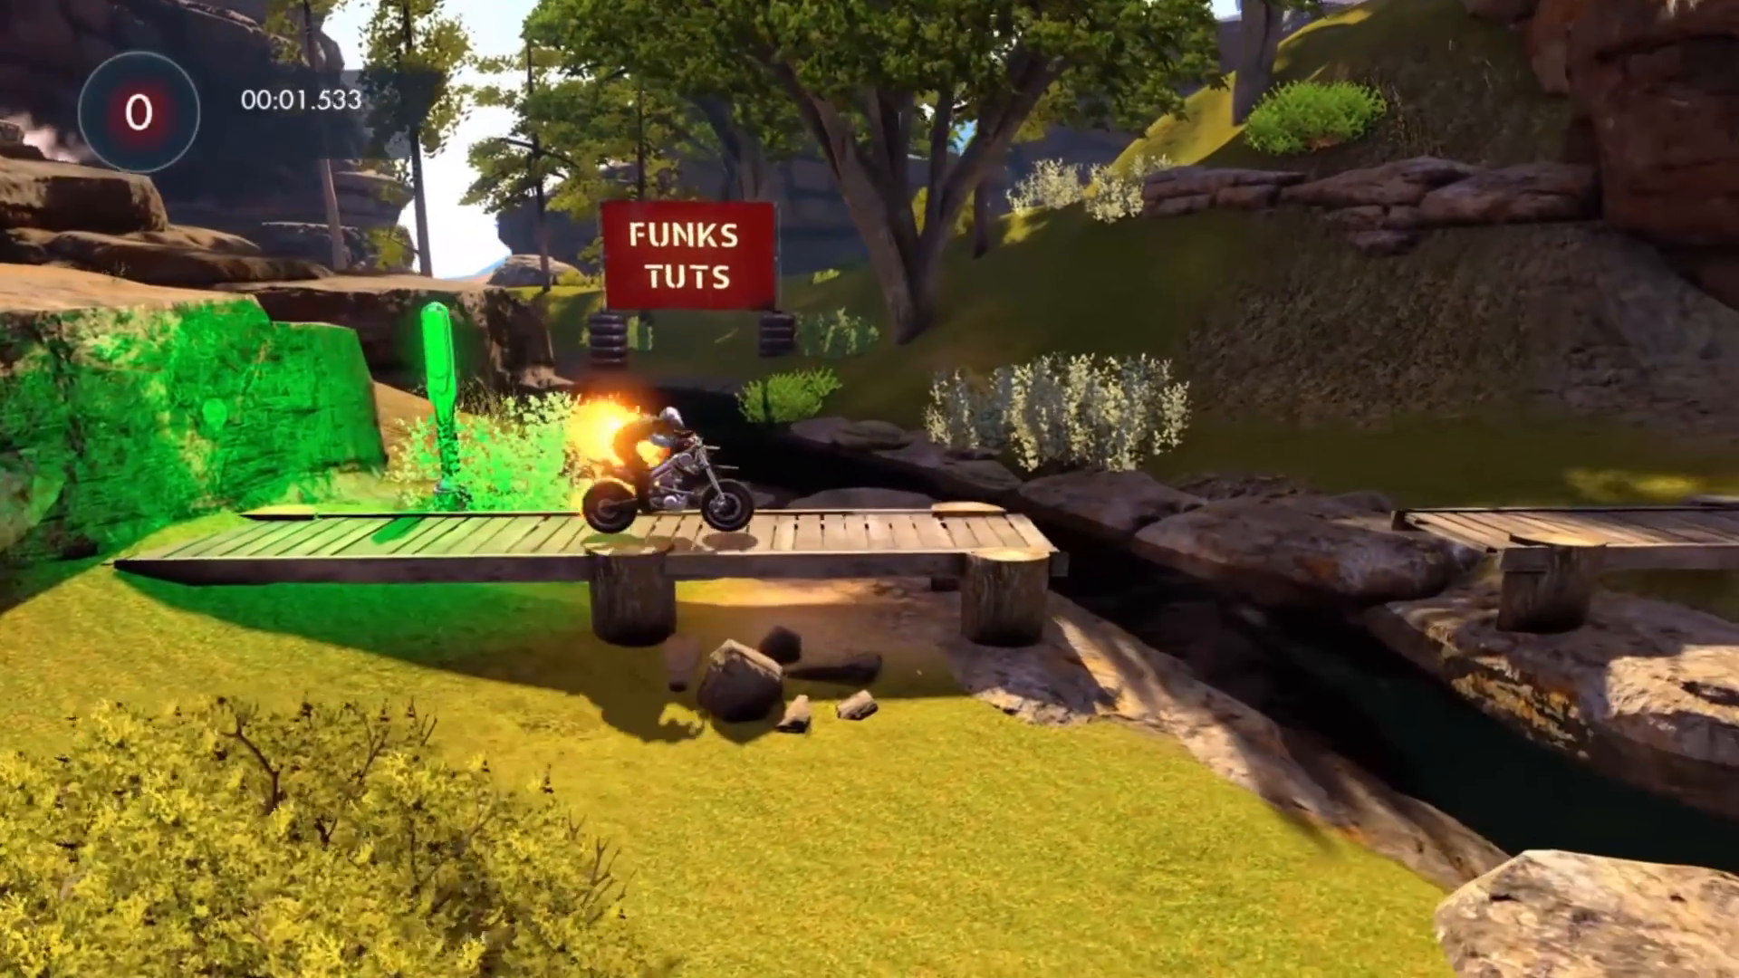
{"action": "key", "text": "Down"}
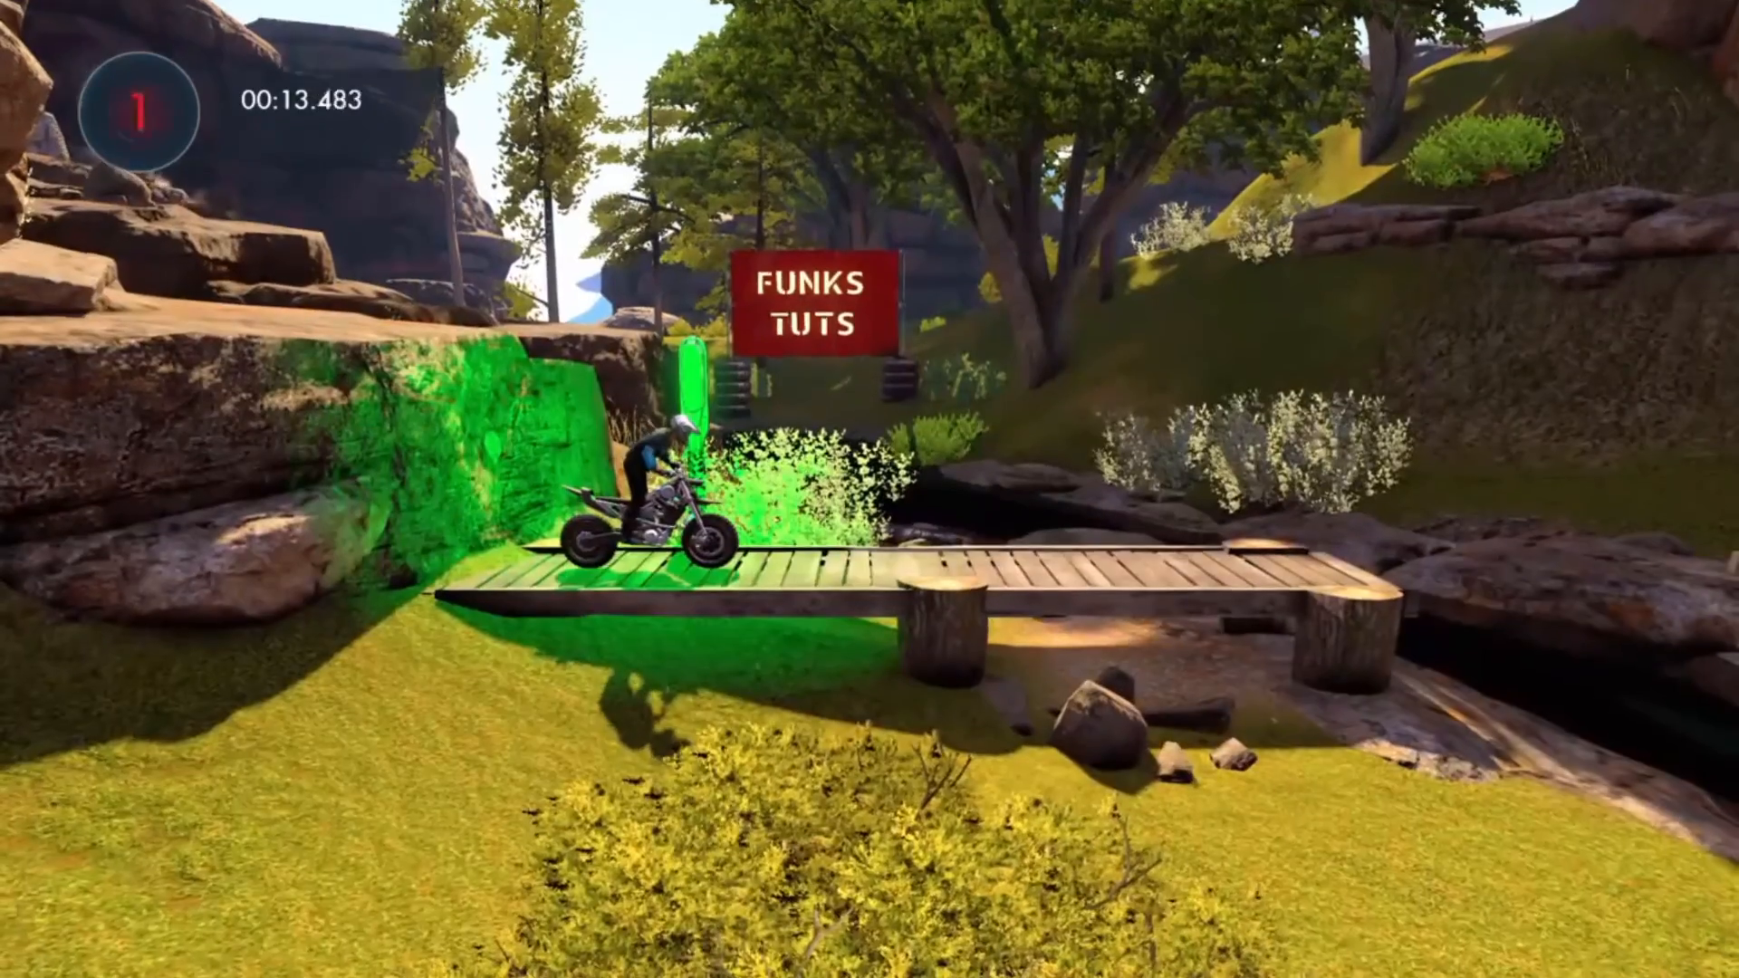
{"action": "key", "text": "Escape"}
Step: Move the Area trigger and Fire event along the bridge, closer to the bike's starting position
{"action": "key", "text": "Return"}
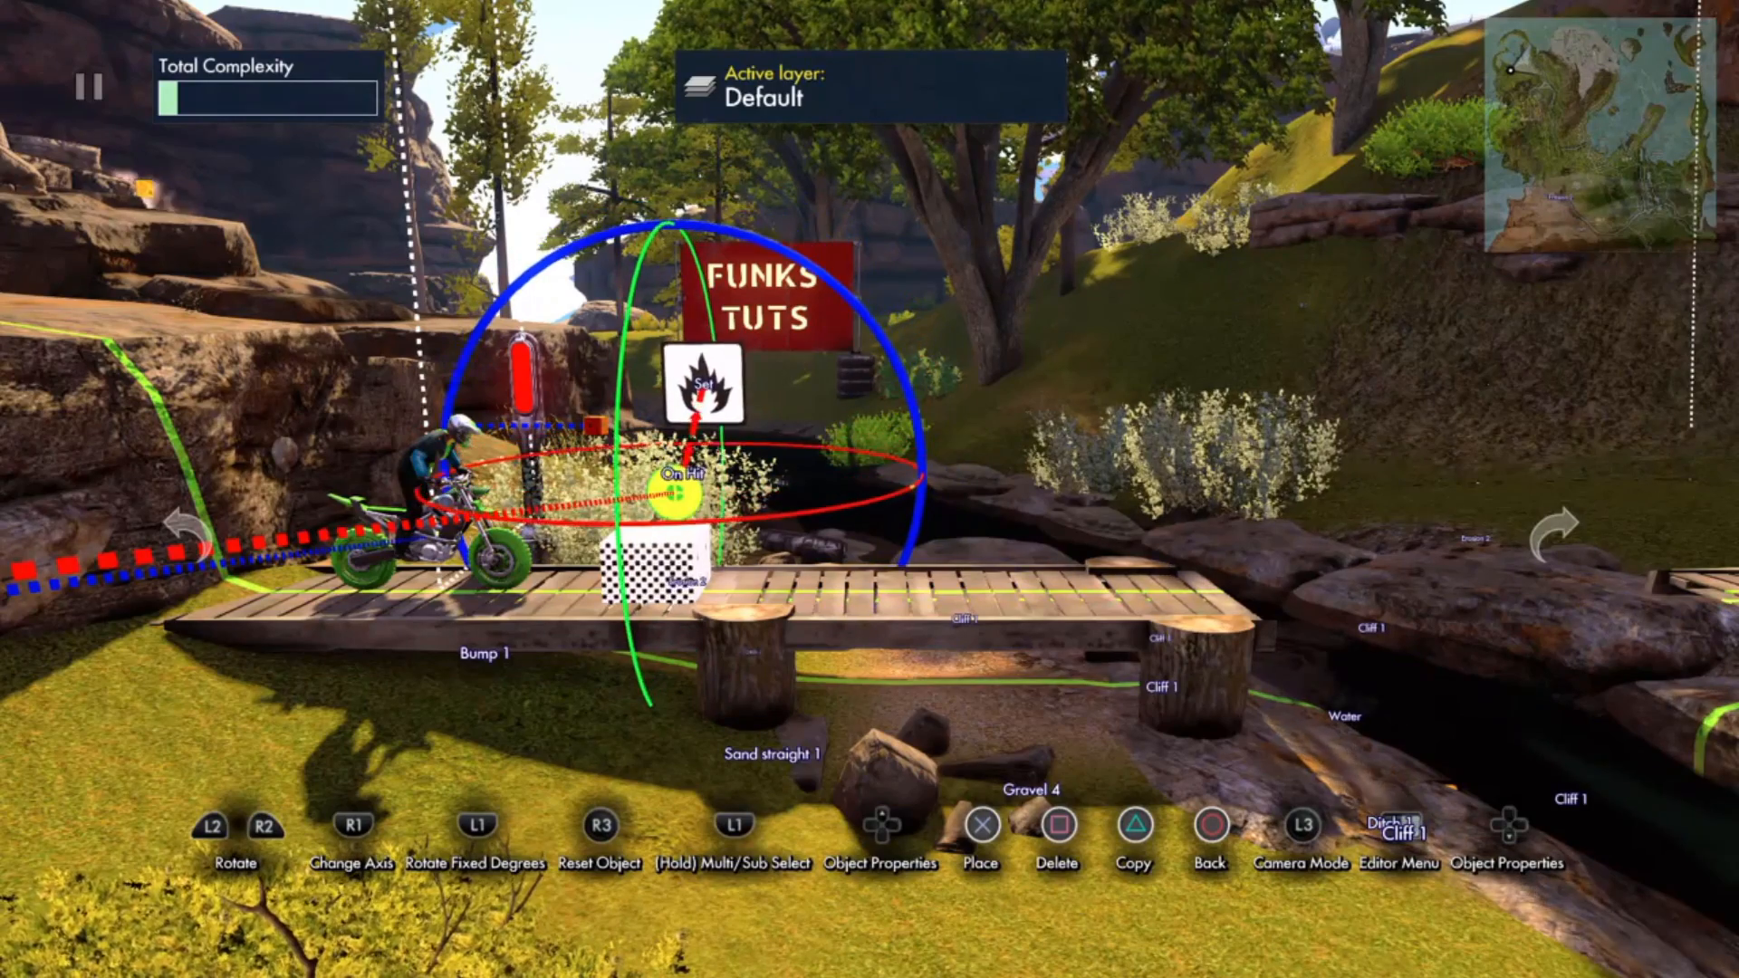
{"action": "key", "text": "Escape"}
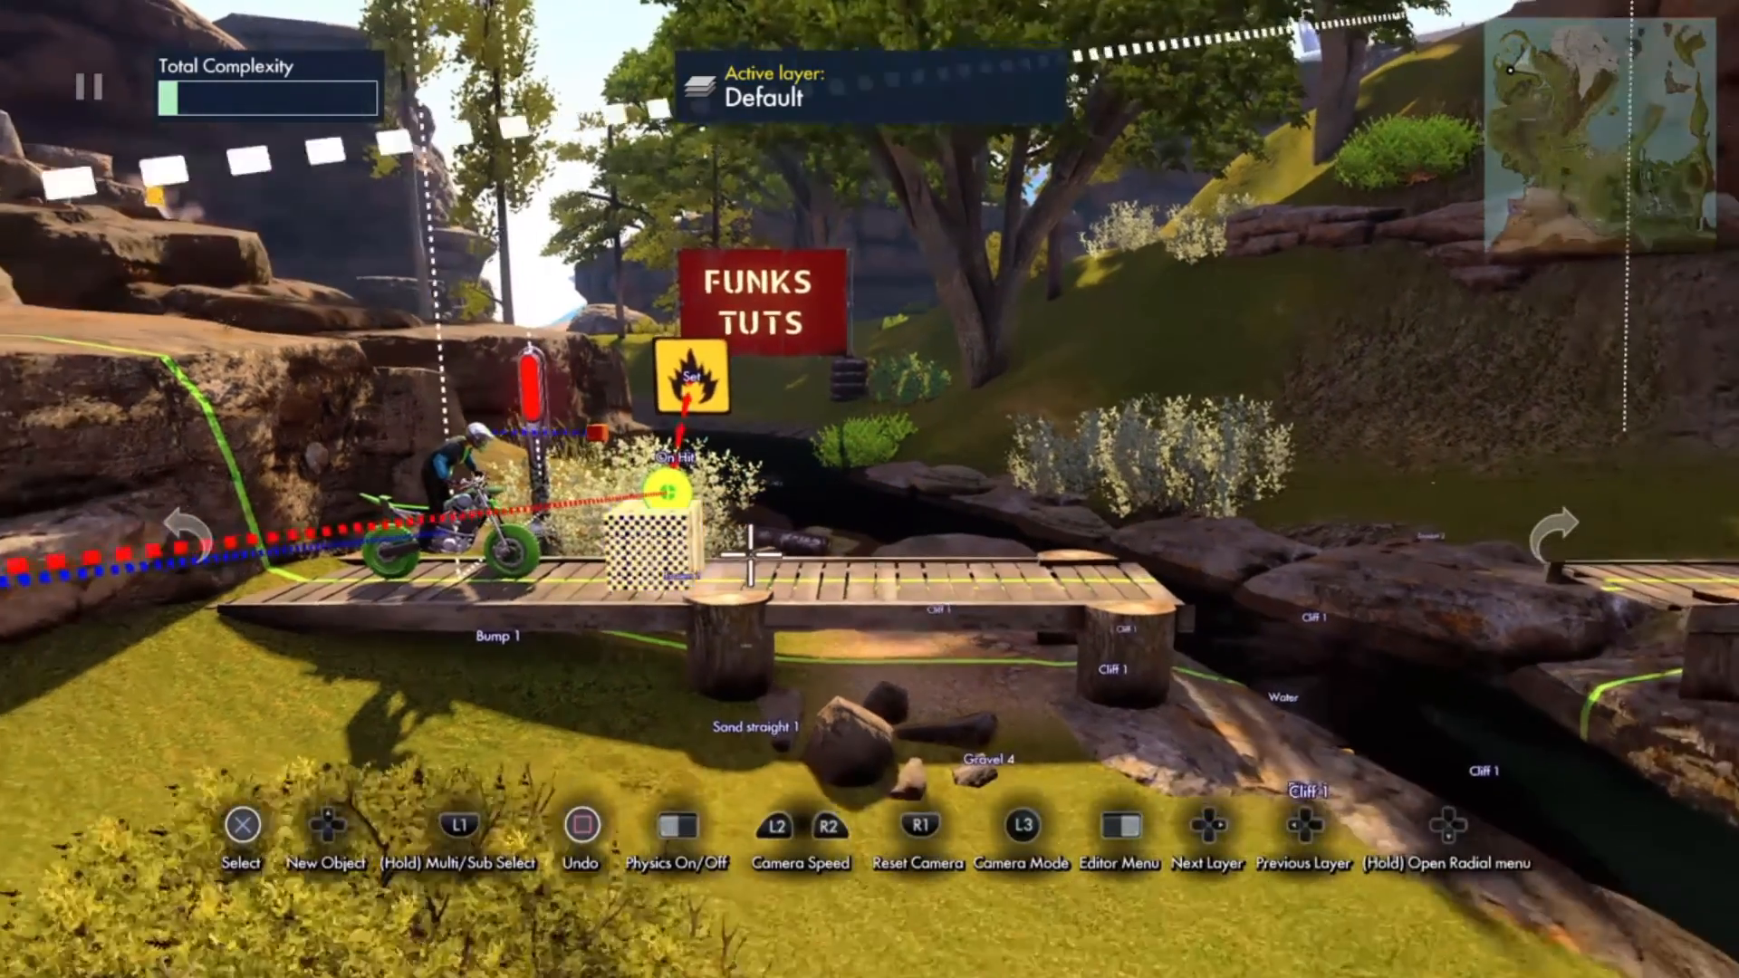
Step: Open the Fire & Smoke effects in the object library and look through the fire variants down to the trail effects
{"action": "key", "text": "Tab"}
{"action": "key", "text": "Right"}
{"action": "key", "text": "Right"}
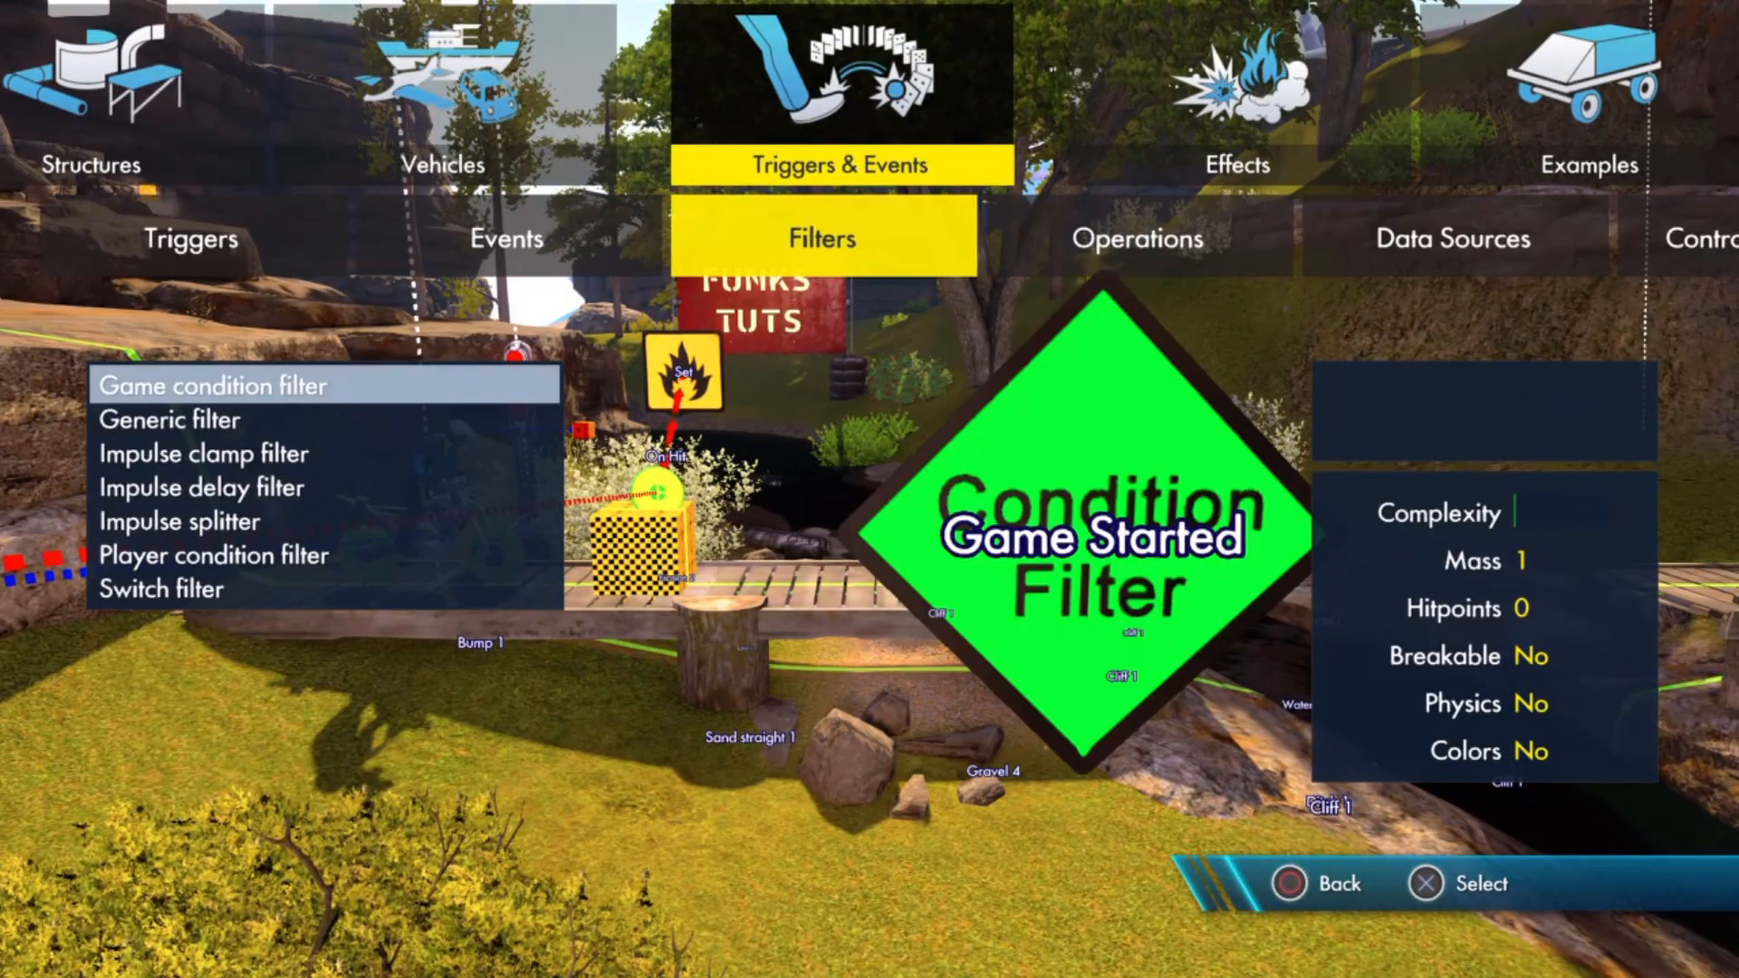
{"action": "key", "text": "Up"}
{"action": "key", "text": "Right"}
{"action": "key", "text": "Down"}
{"action": "key", "text": "Right"}
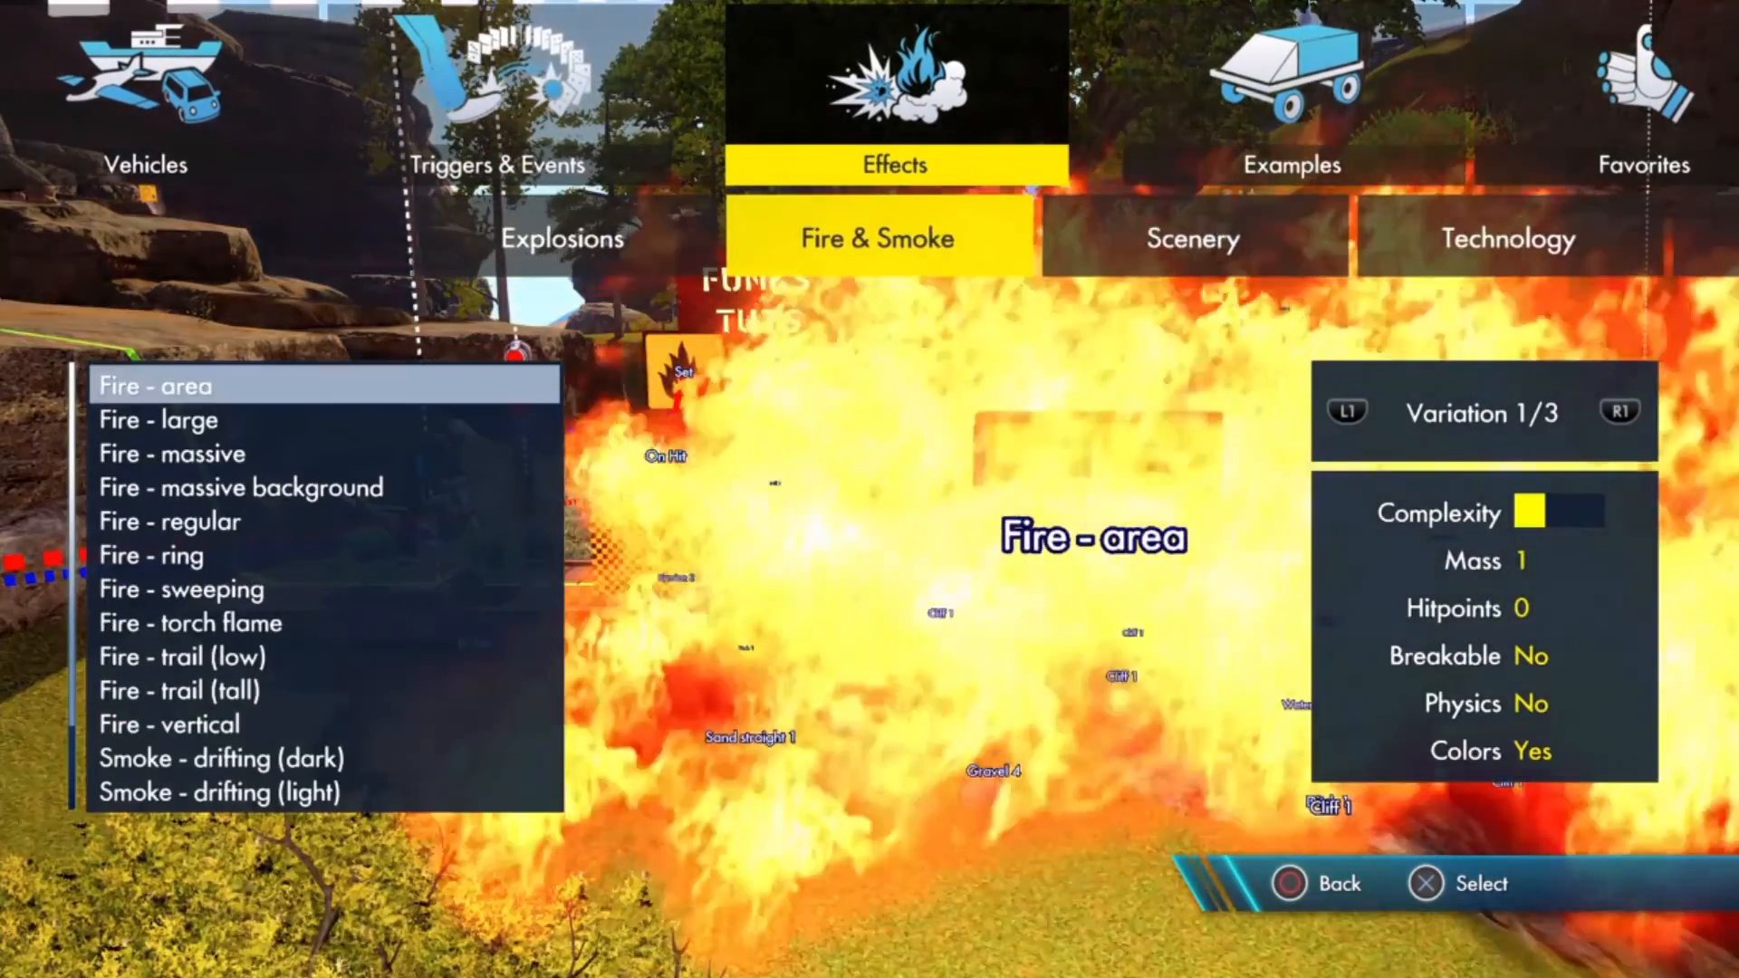
{"action": "key", "text": "Down"}
{"action": "key", "text": "Up"}
{"action": "key", "text": "Down"}
{"action": "key", "text": "Down"}
{"action": "key", "text": "Down"}
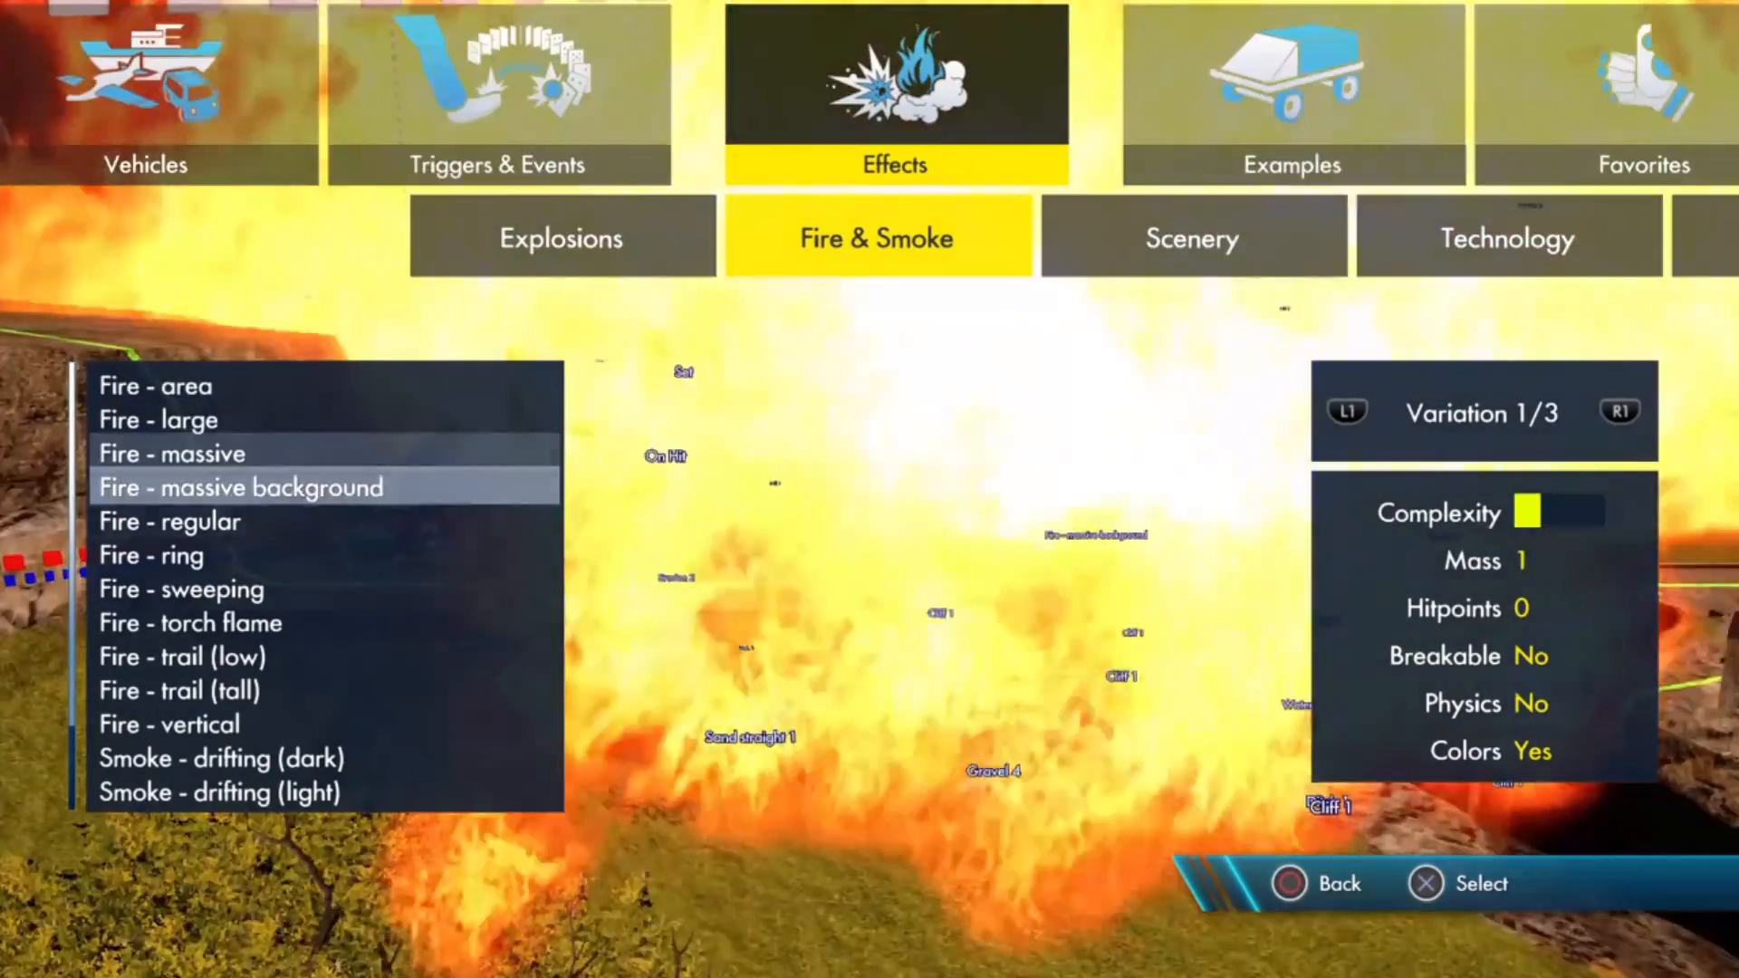
{"action": "key", "text": "Down"}
{"action": "key", "text": "Down"}
{"action": "key", "text": "Down"}
{"action": "key", "text": "Down"}
{"action": "key", "text": "Down"}
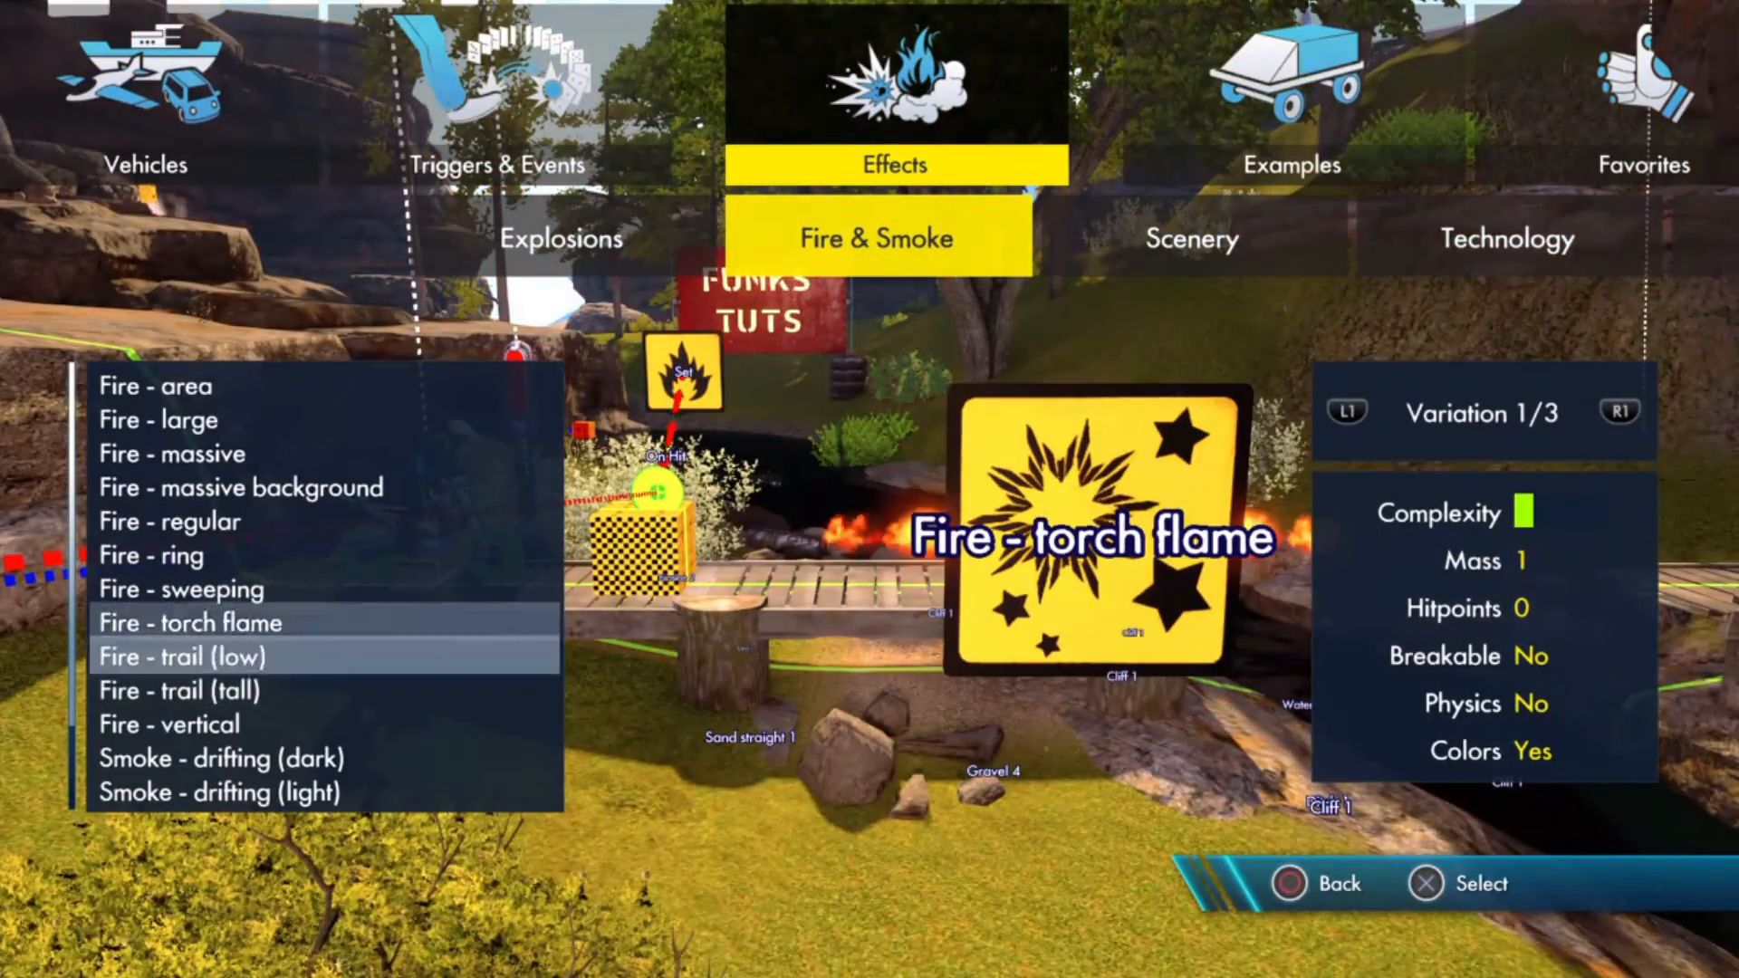
Step: Place a Fire - trail (tall) effect on the bridge at the Area trigger, discarding the fire effect picked first
{"action": "key", "text": "Return"}
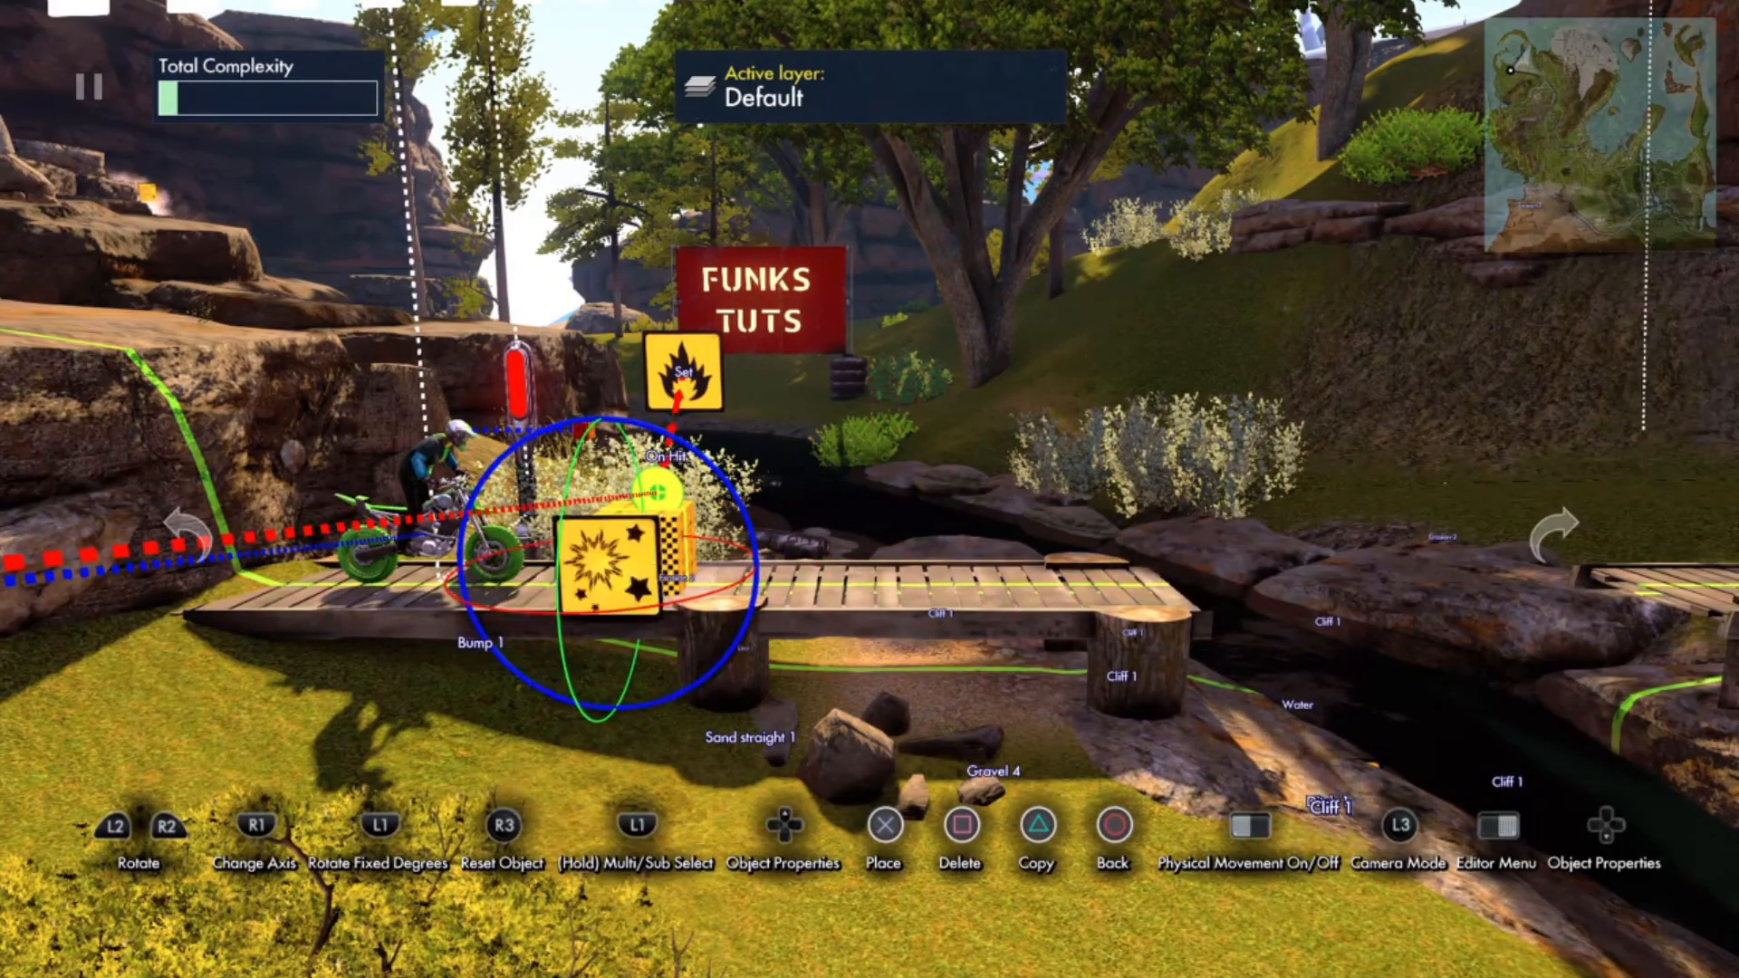
{"action": "key", "text": "Escape"}
{"action": "key", "text": "Down"}
{"action": "key", "text": "Down"}
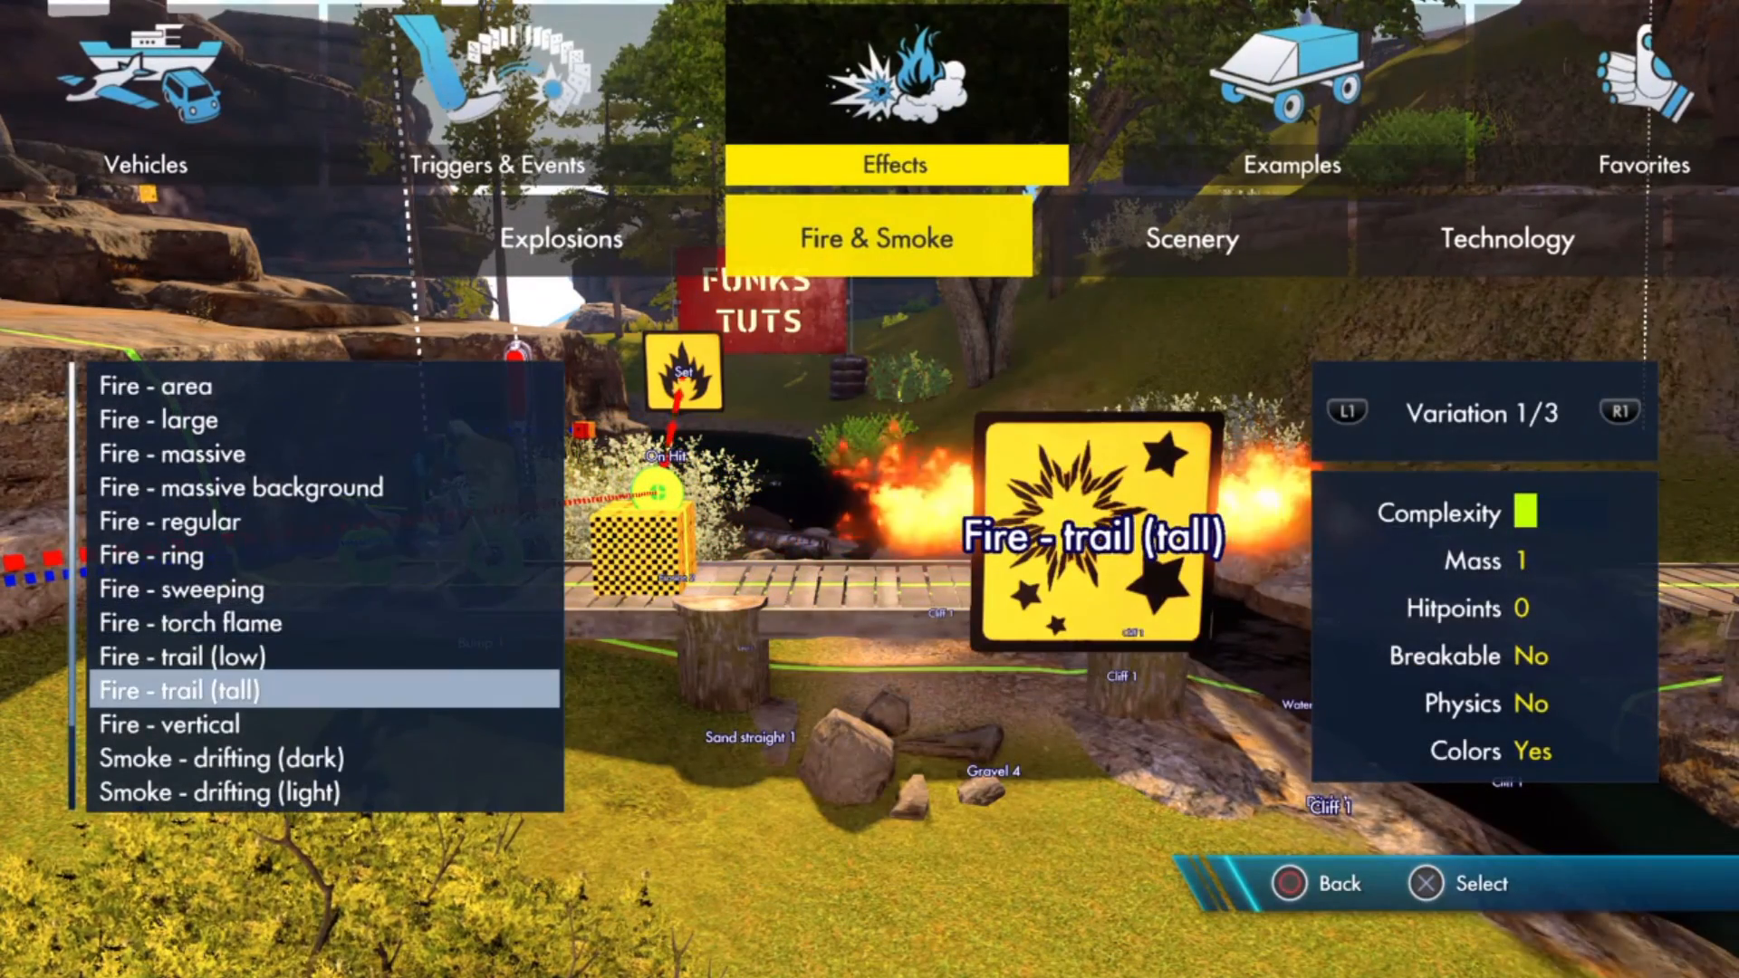
{"action": "key", "text": "Return"}
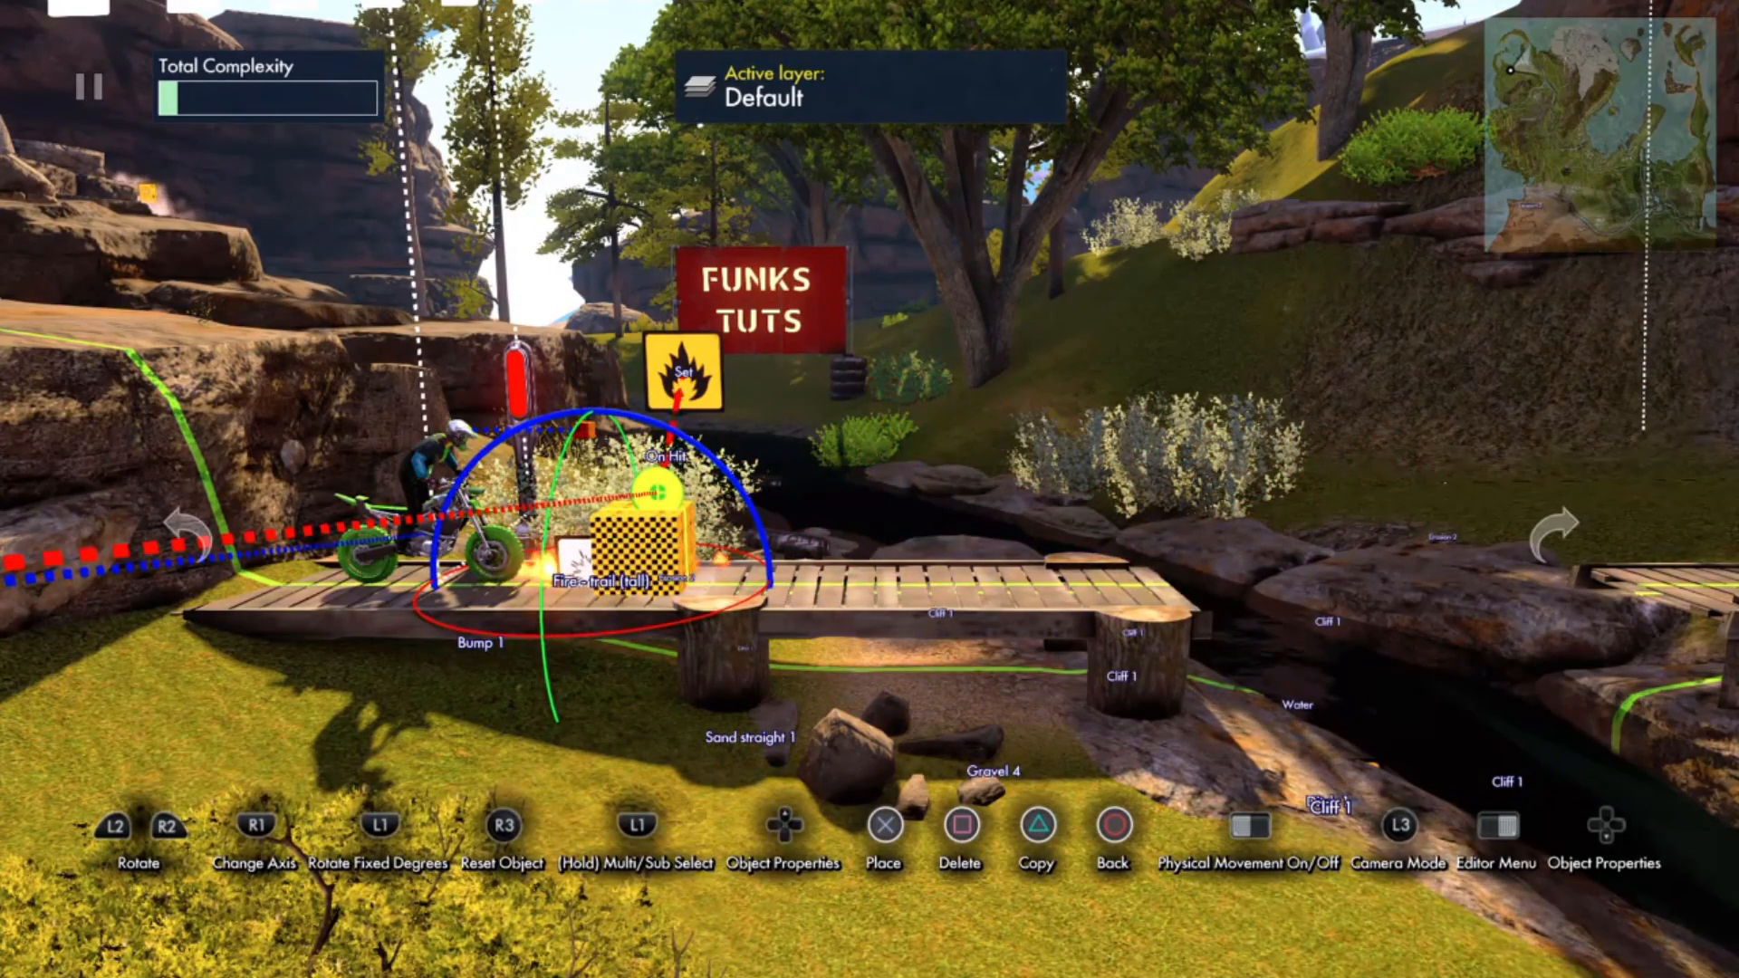
{"action": "key", "text": "Return"}
Step: Move the Area trigger onto the fire trail near the bike's front wheel and review its shape and size properties
{"action": "key", "text": "Return"}
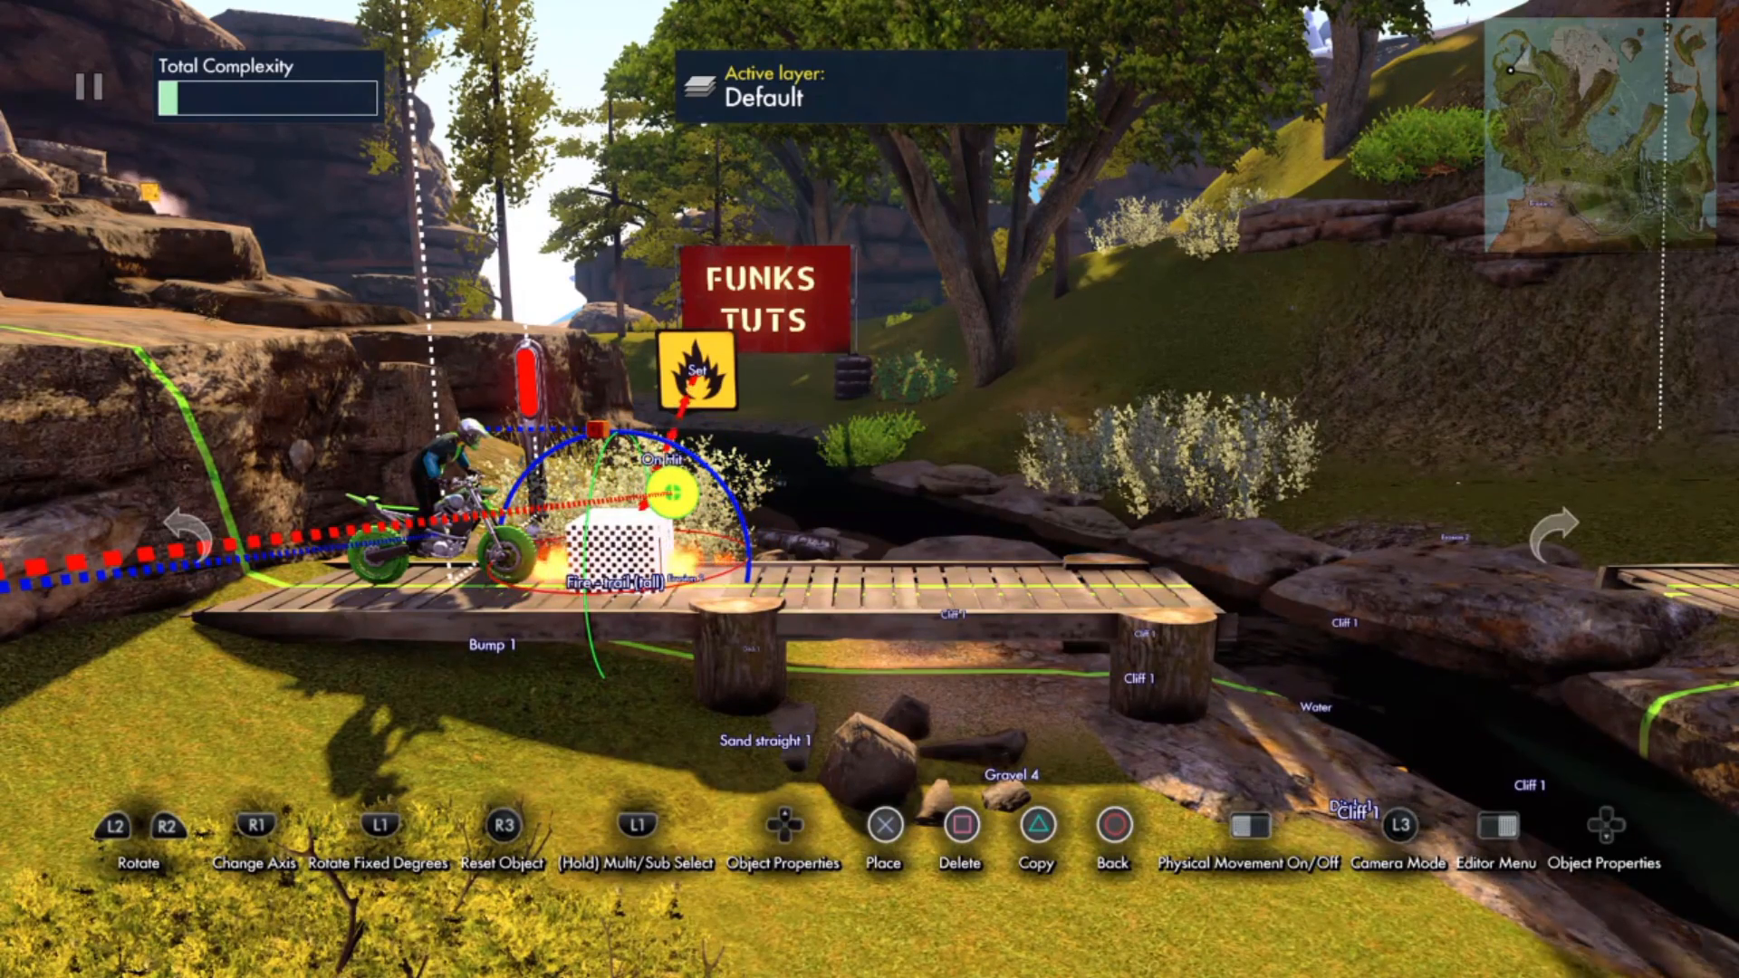
{"action": "key", "text": "Up"}
{"action": "key", "text": "Down"}
{"action": "key", "text": "Down"}
{"action": "key", "text": "Down"}
{"action": "key", "text": "Down"}
{"action": "key", "text": "Down"}
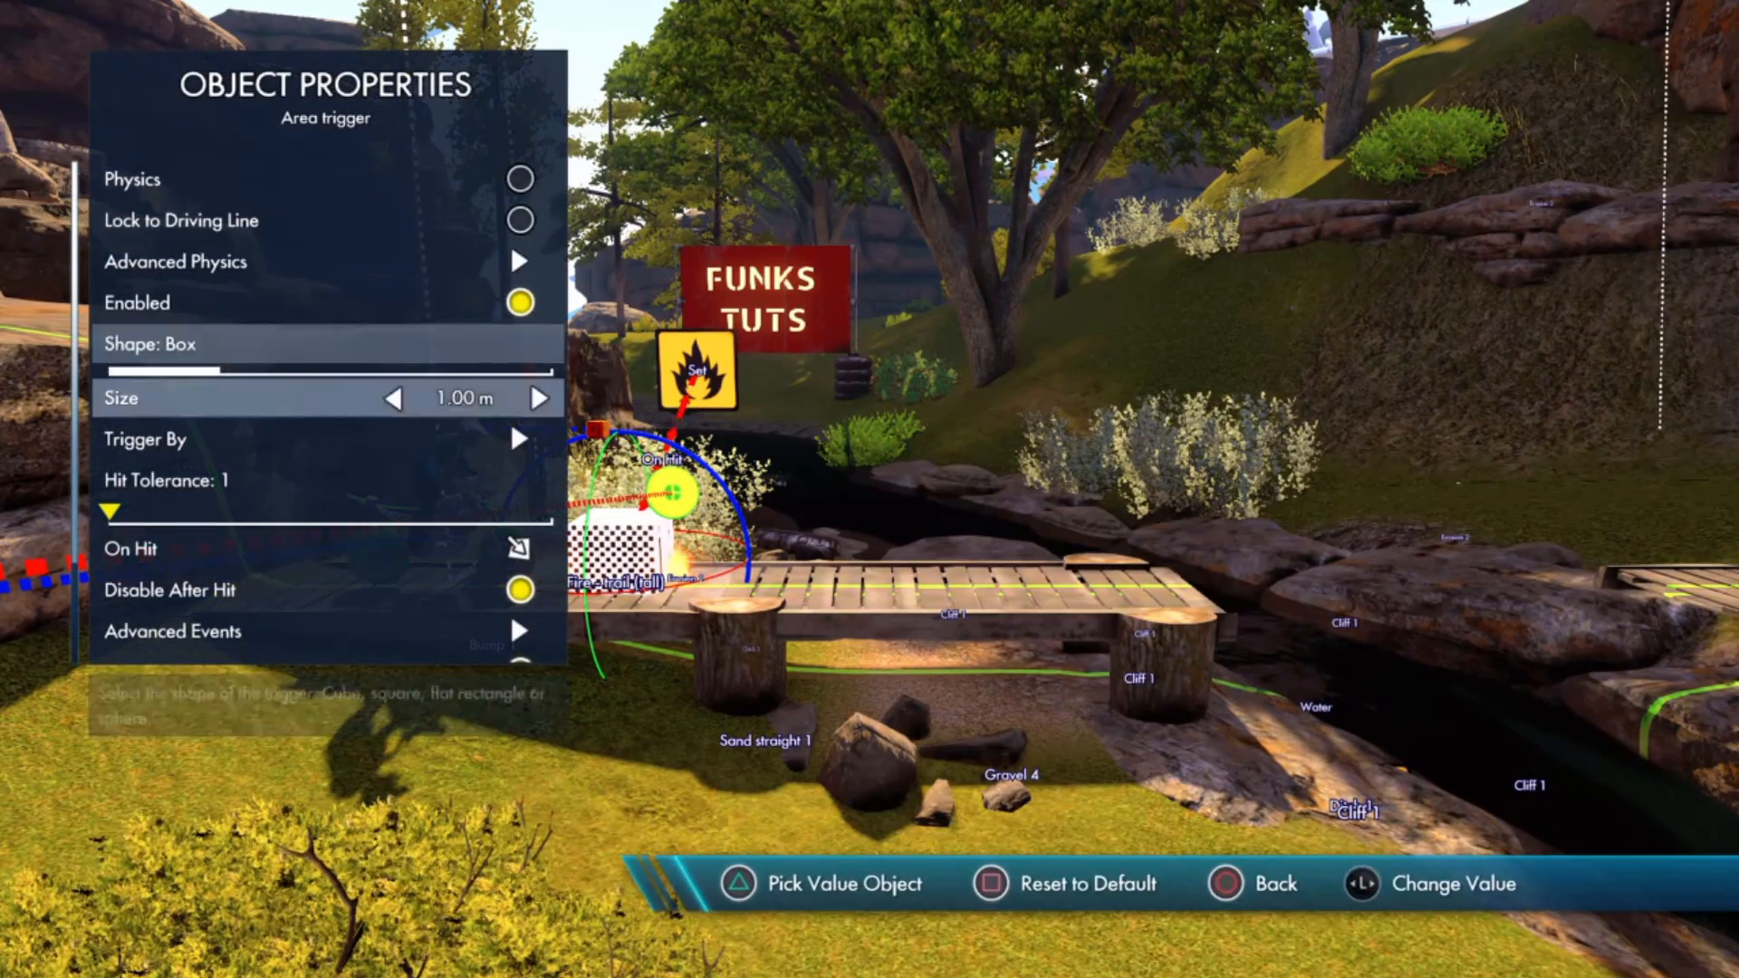
{"action": "key", "text": "Escape"}
{"action": "key", "text": "Return"}
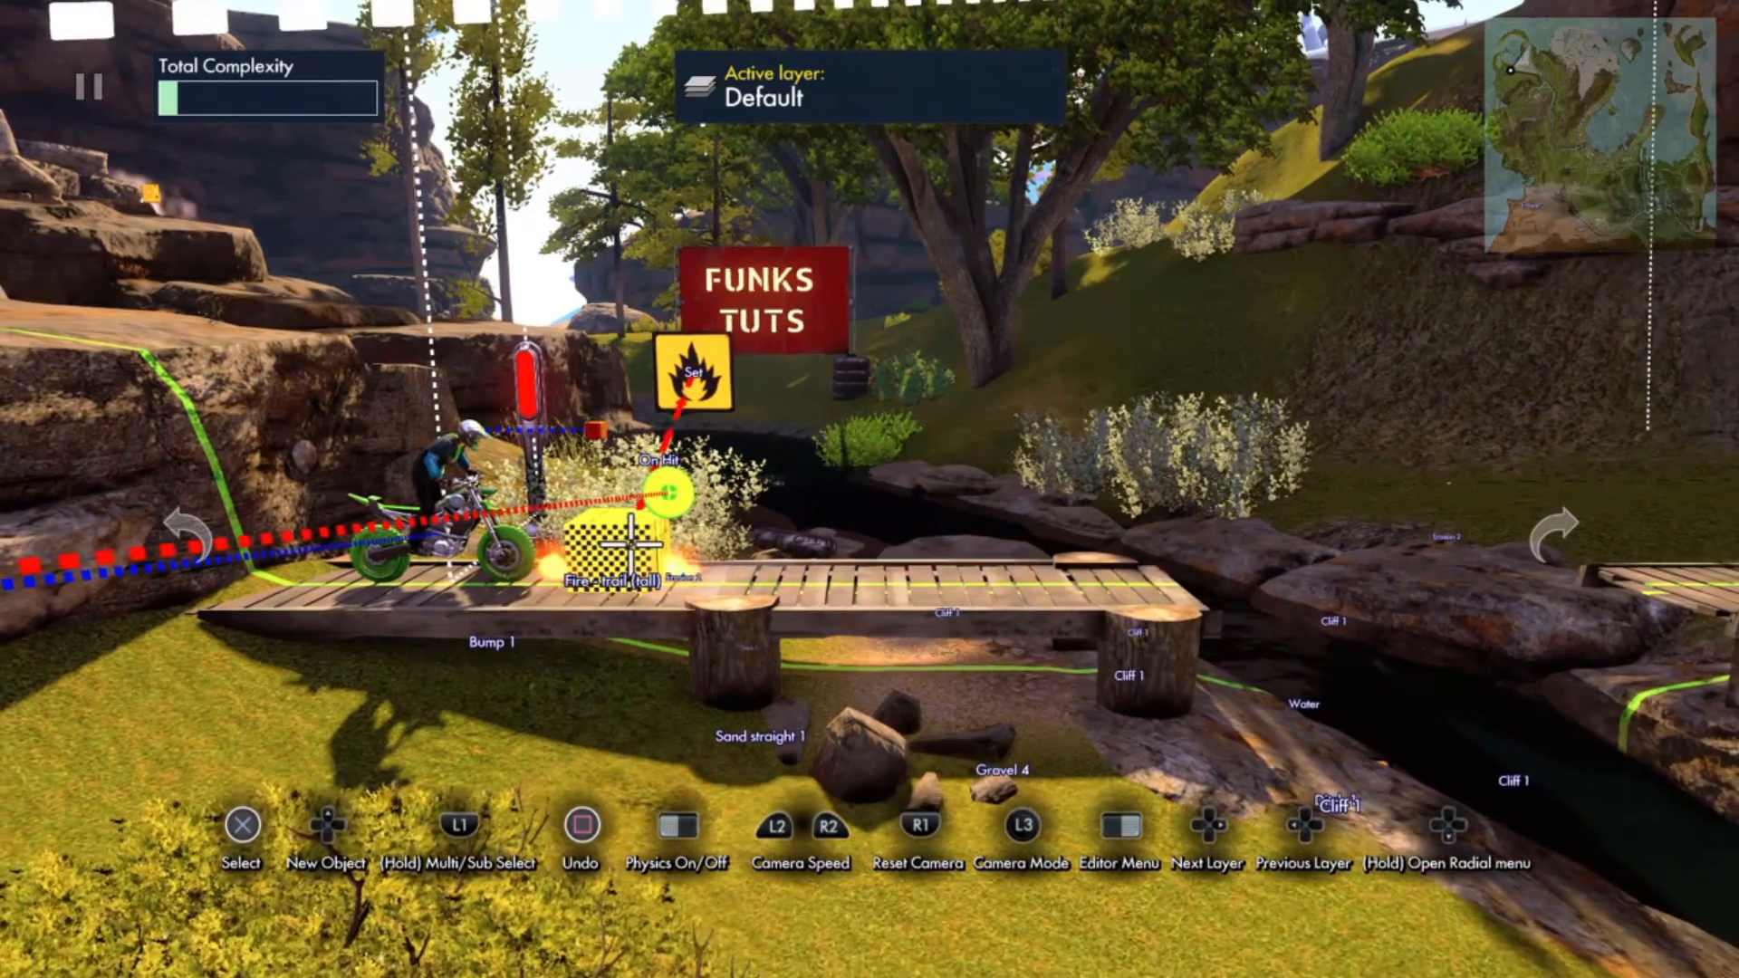
Step: Add a Water - burst (heavy, continuous) effect from the water effects over the bridge
{"action": "key", "text": "Up"}
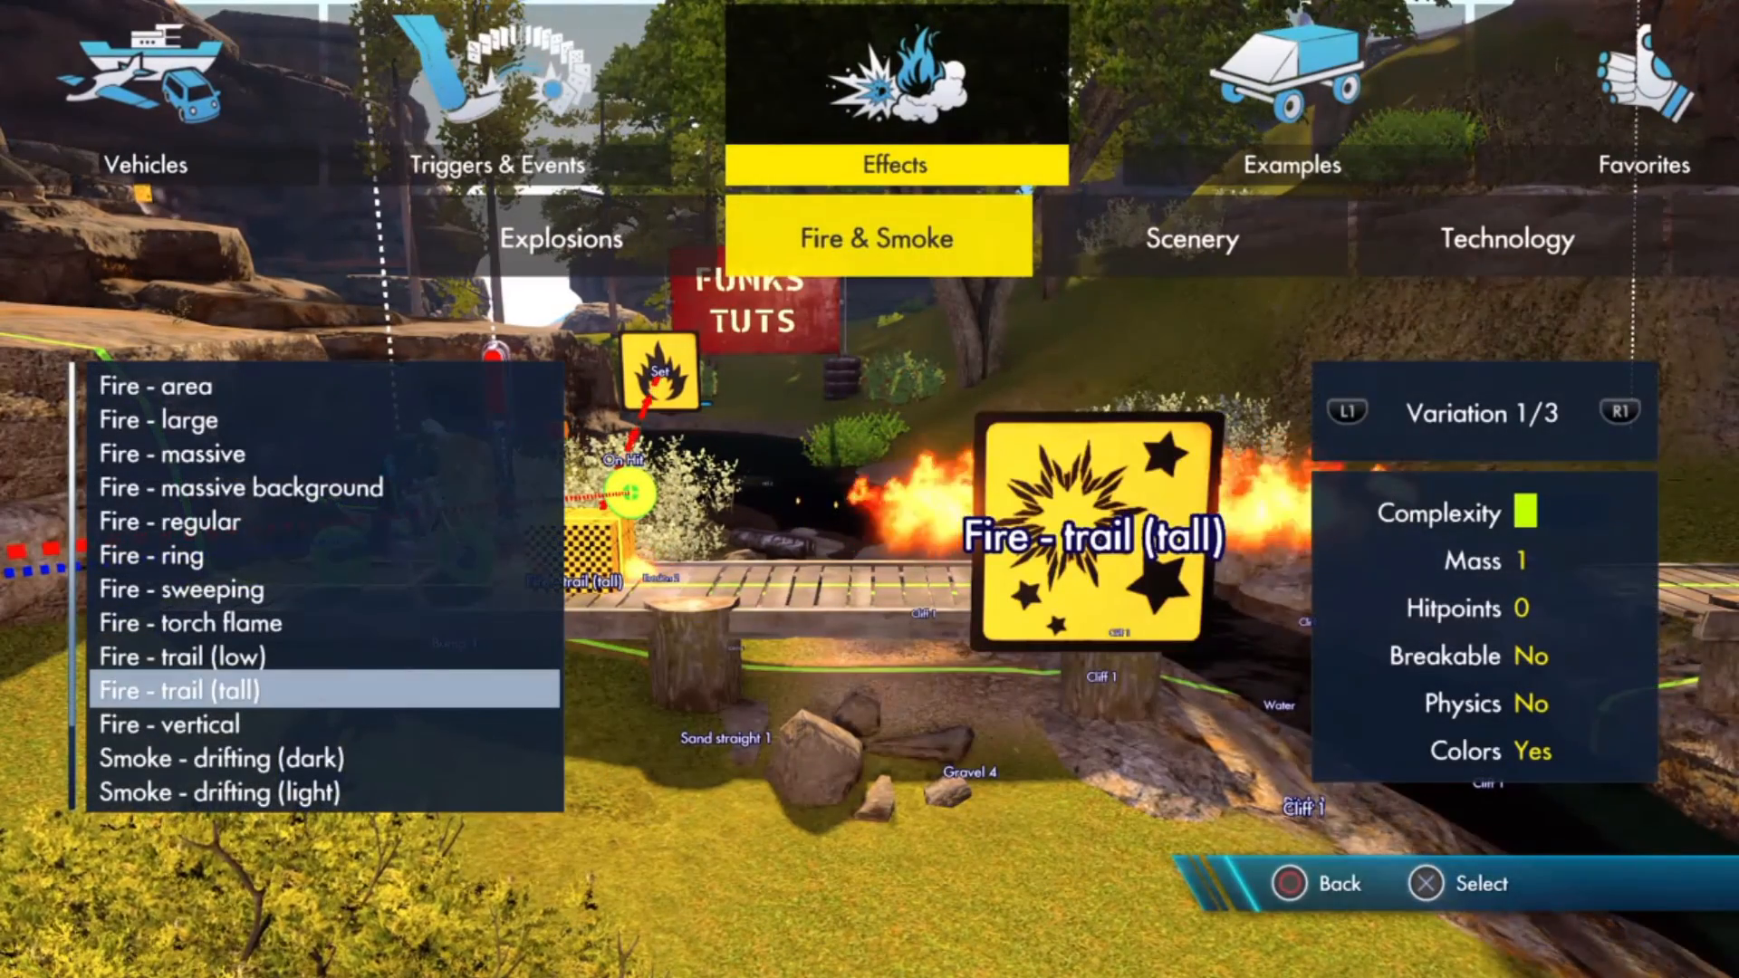
{"action": "key", "text": "Right"}
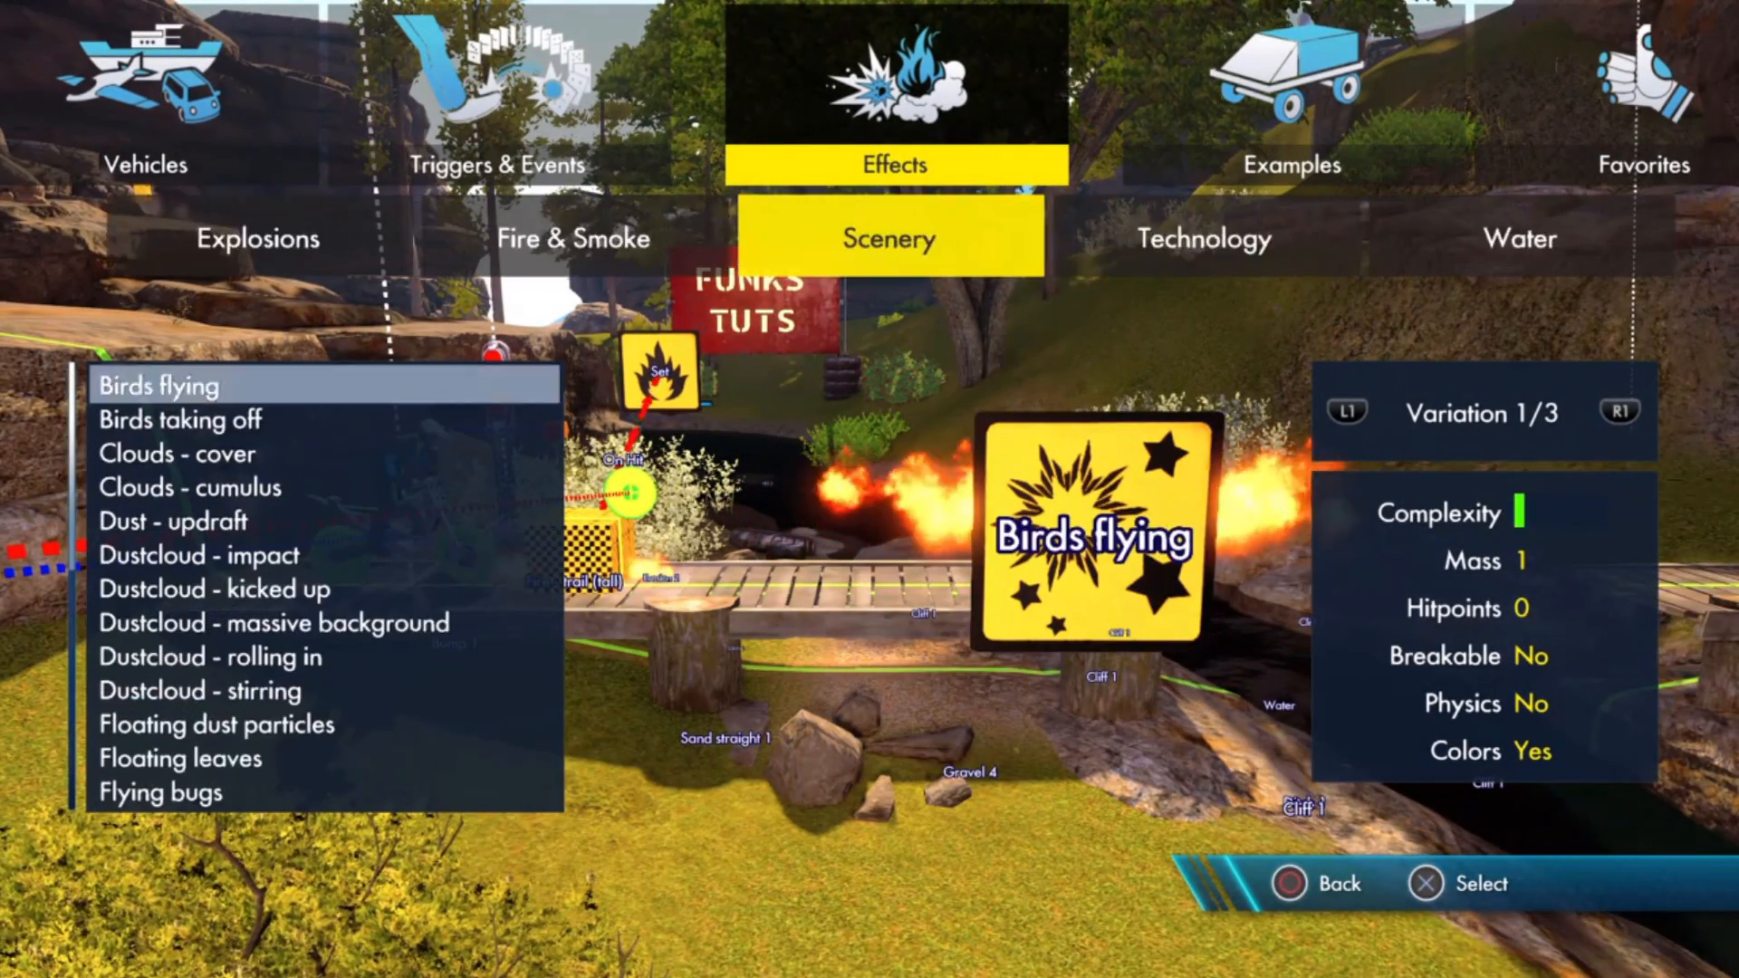
{"action": "key", "text": "Left"}
{"action": "key", "text": "Right"}
{"action": "key", "text": "Right"}
{"action": "key", "text": "Right"}
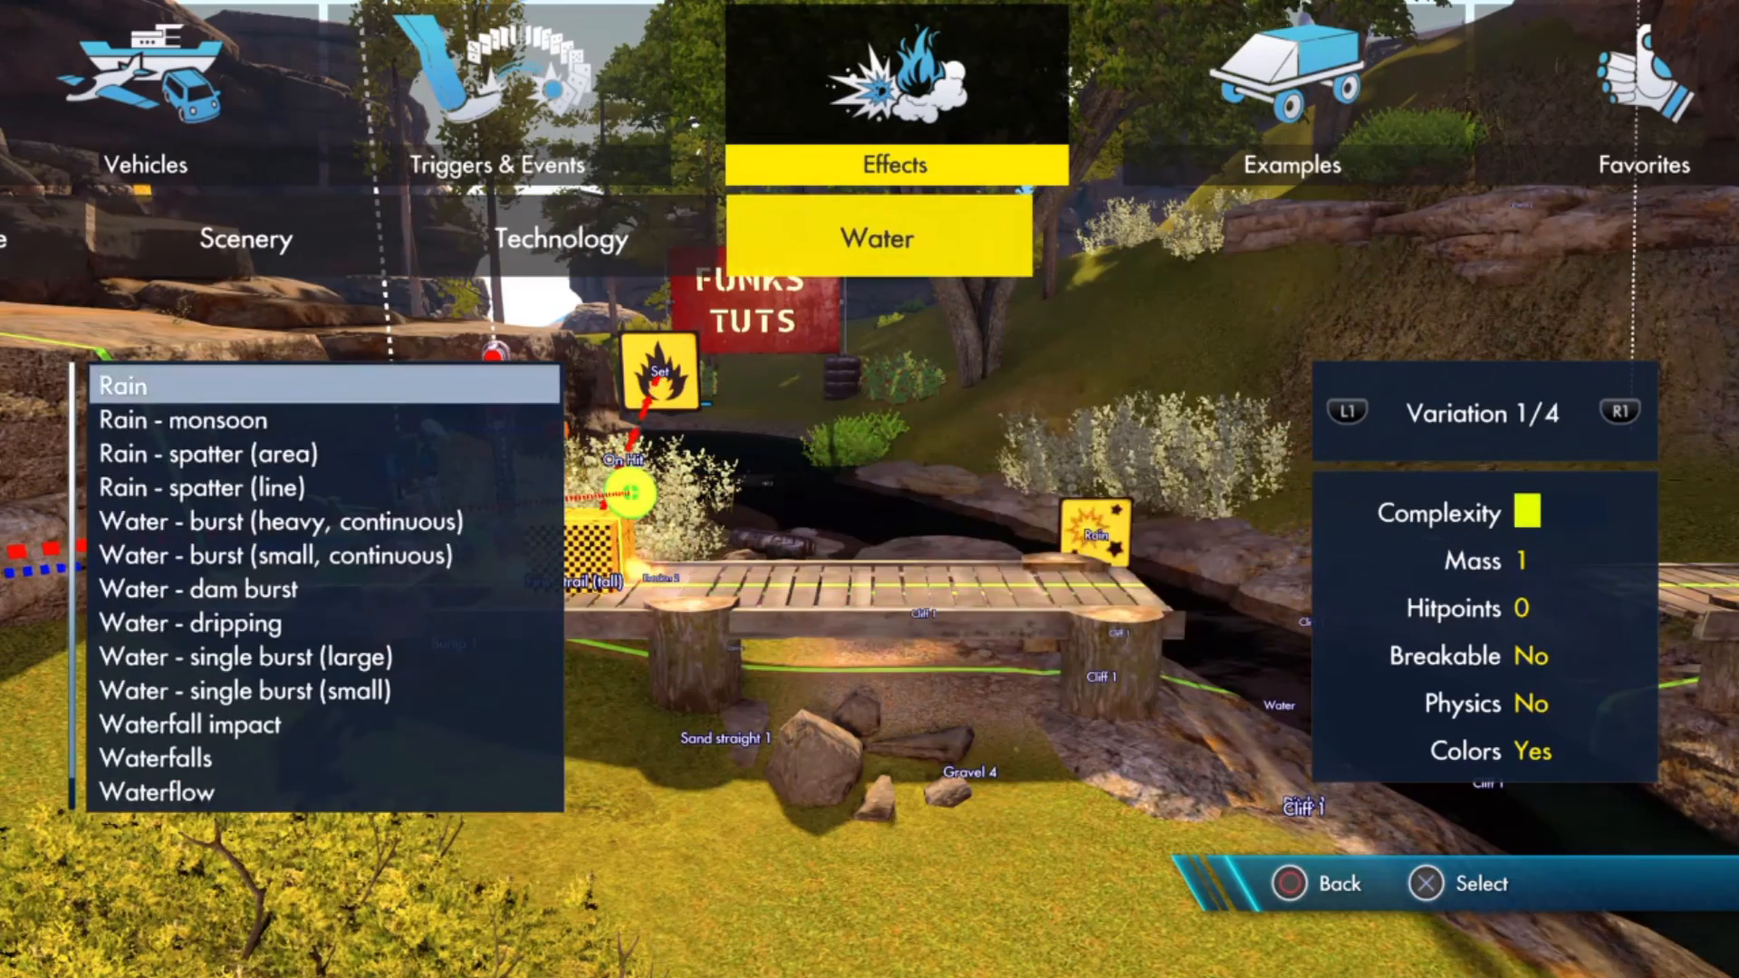
{"action": "key", "text": "Down"}
{"action": "key", "text": "Down"}
{"action": "key", "text": "Up"}
{"action": "key", "text": "Up"}
{"action": "key", "text": "Up"}
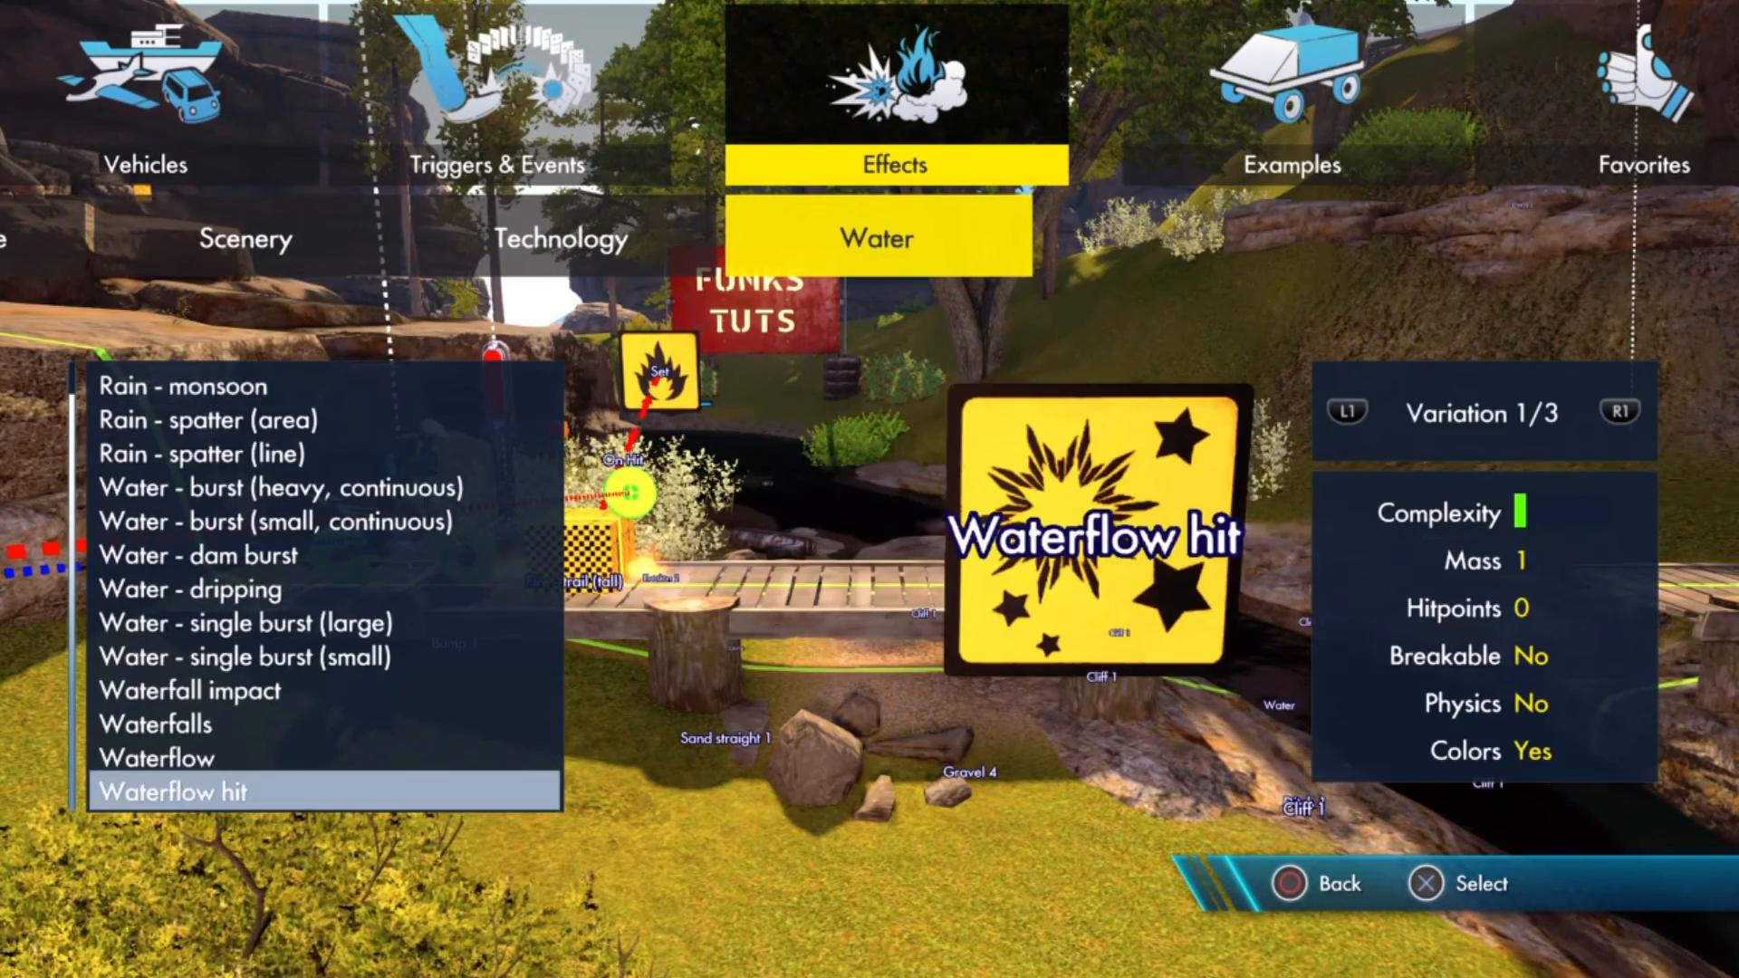
{"action": "key", "text": "Down"}
{"action": "key", "text": "Down"}
{"action": "key", "text": "Down"}
{"action": "key", "text": "Down"}
{"action": "key", "text": "Down"}
{"action": "key", "text": "Down"}
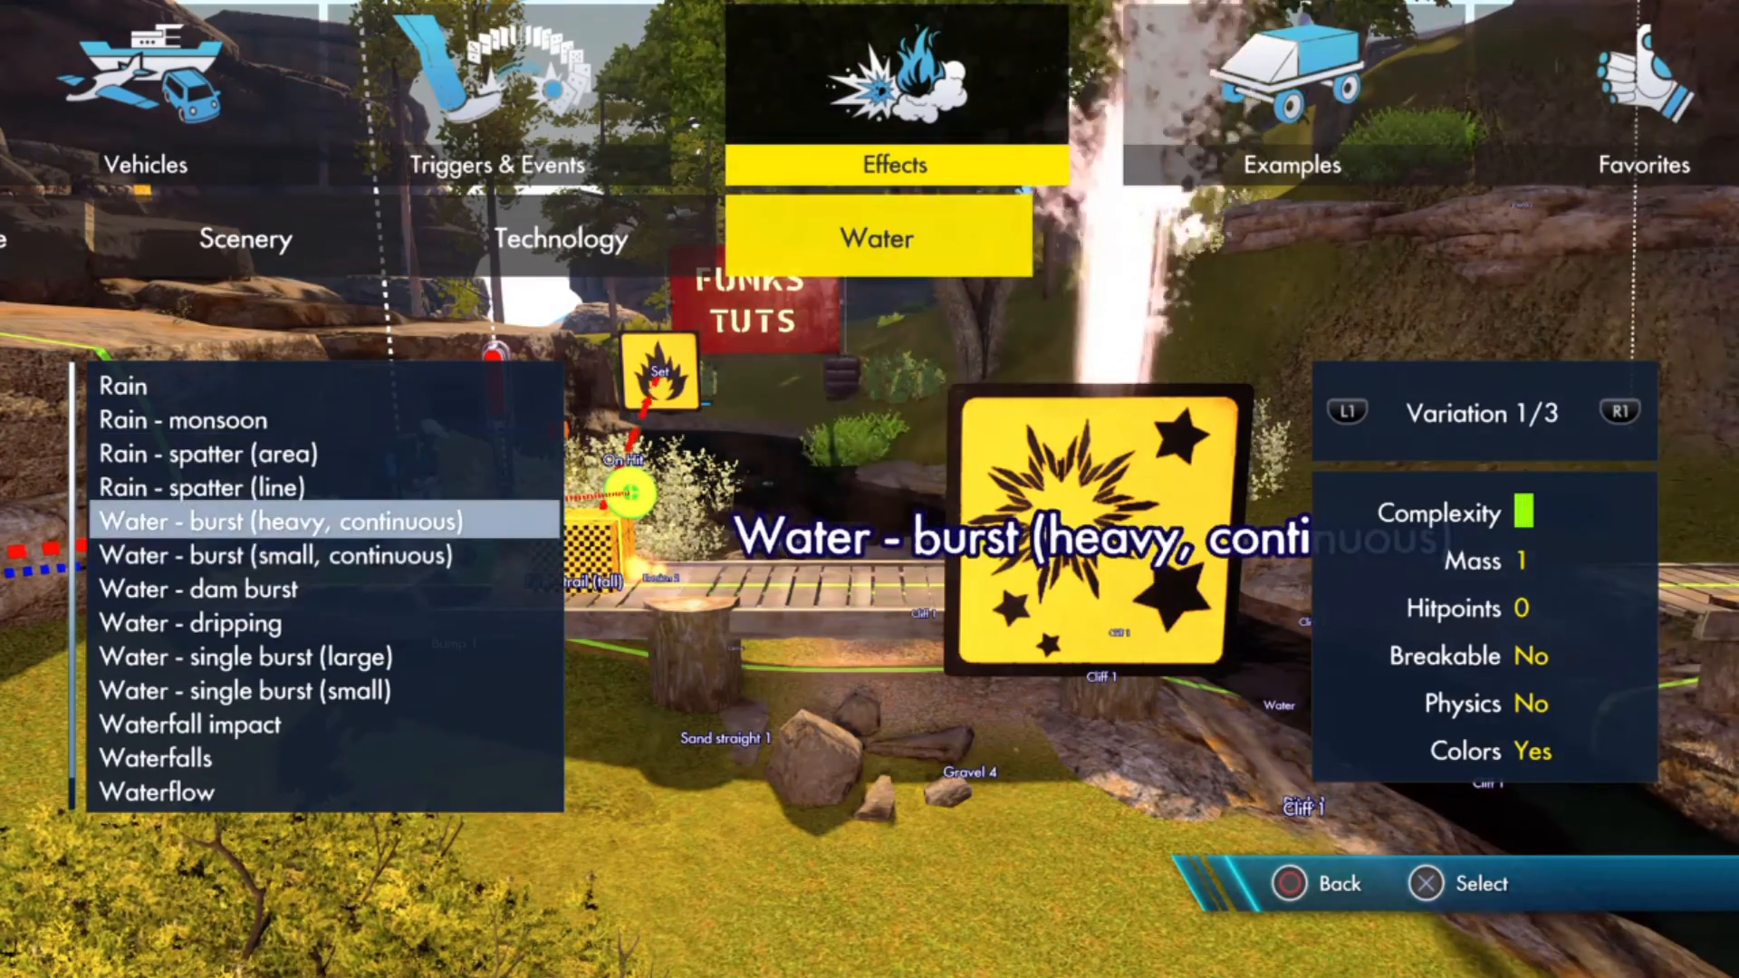
{"action": "key", "text": "Return"}
Step: Raise the water burst high above the bridge and turn it so the water sprays downward
{"action": "key", "text": "Tab"}
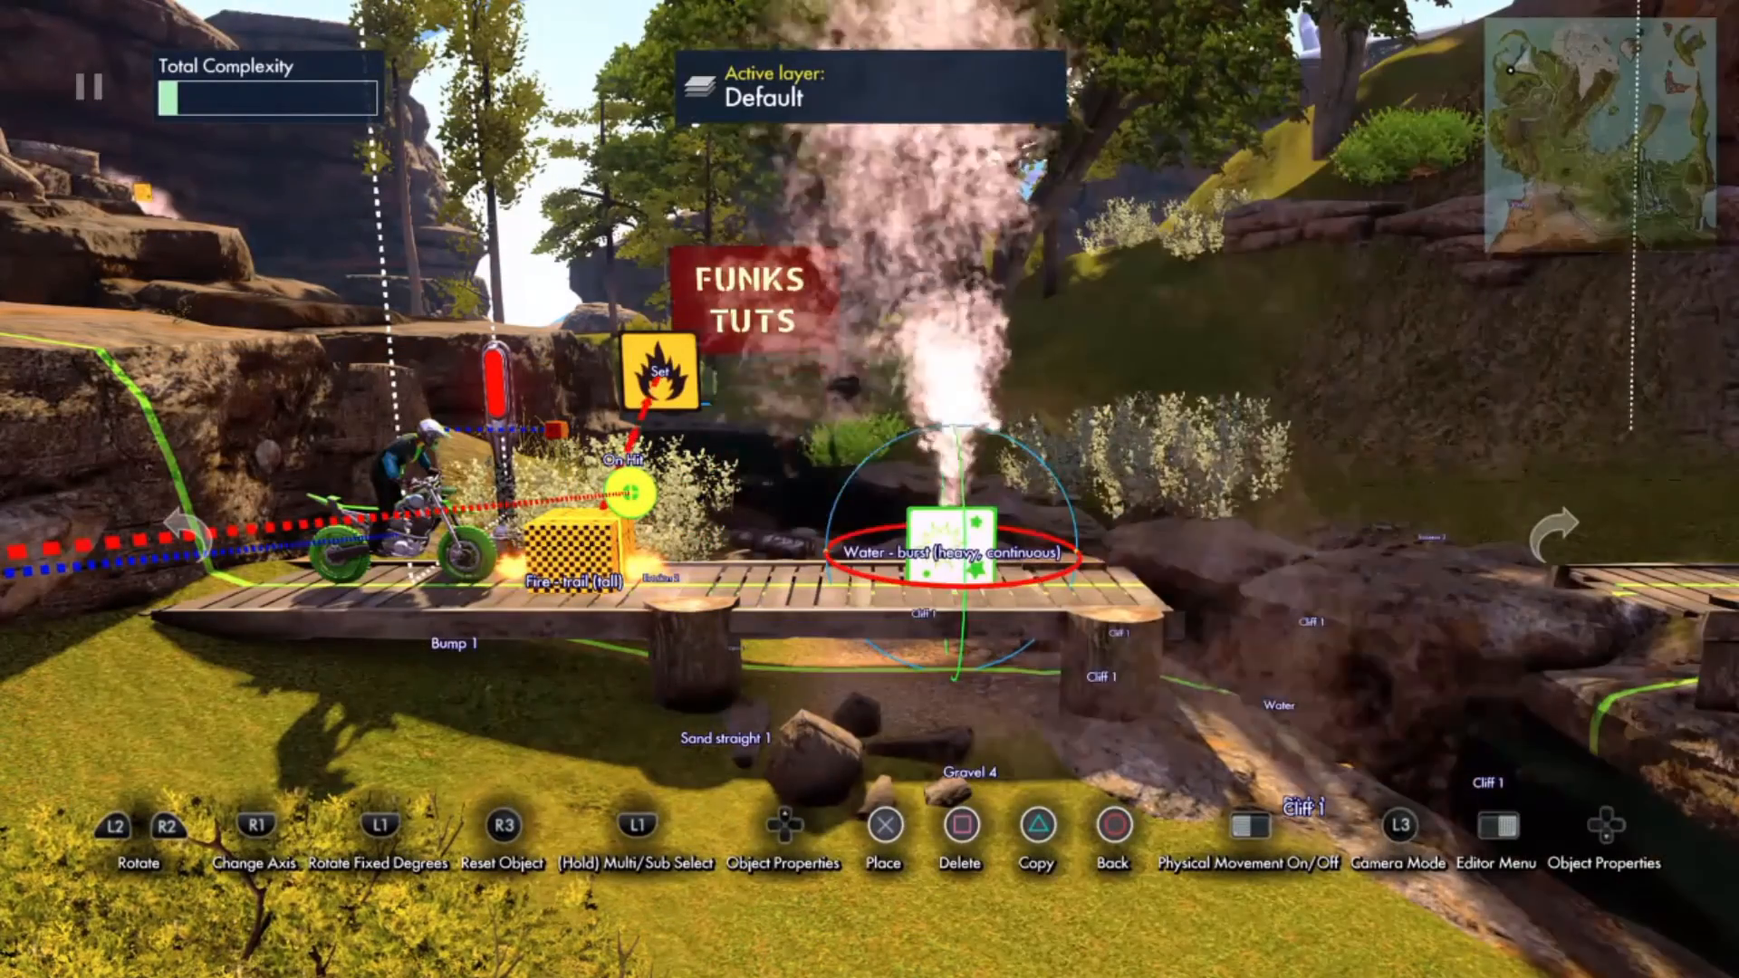
{"action": "key", "text": "Tab"}
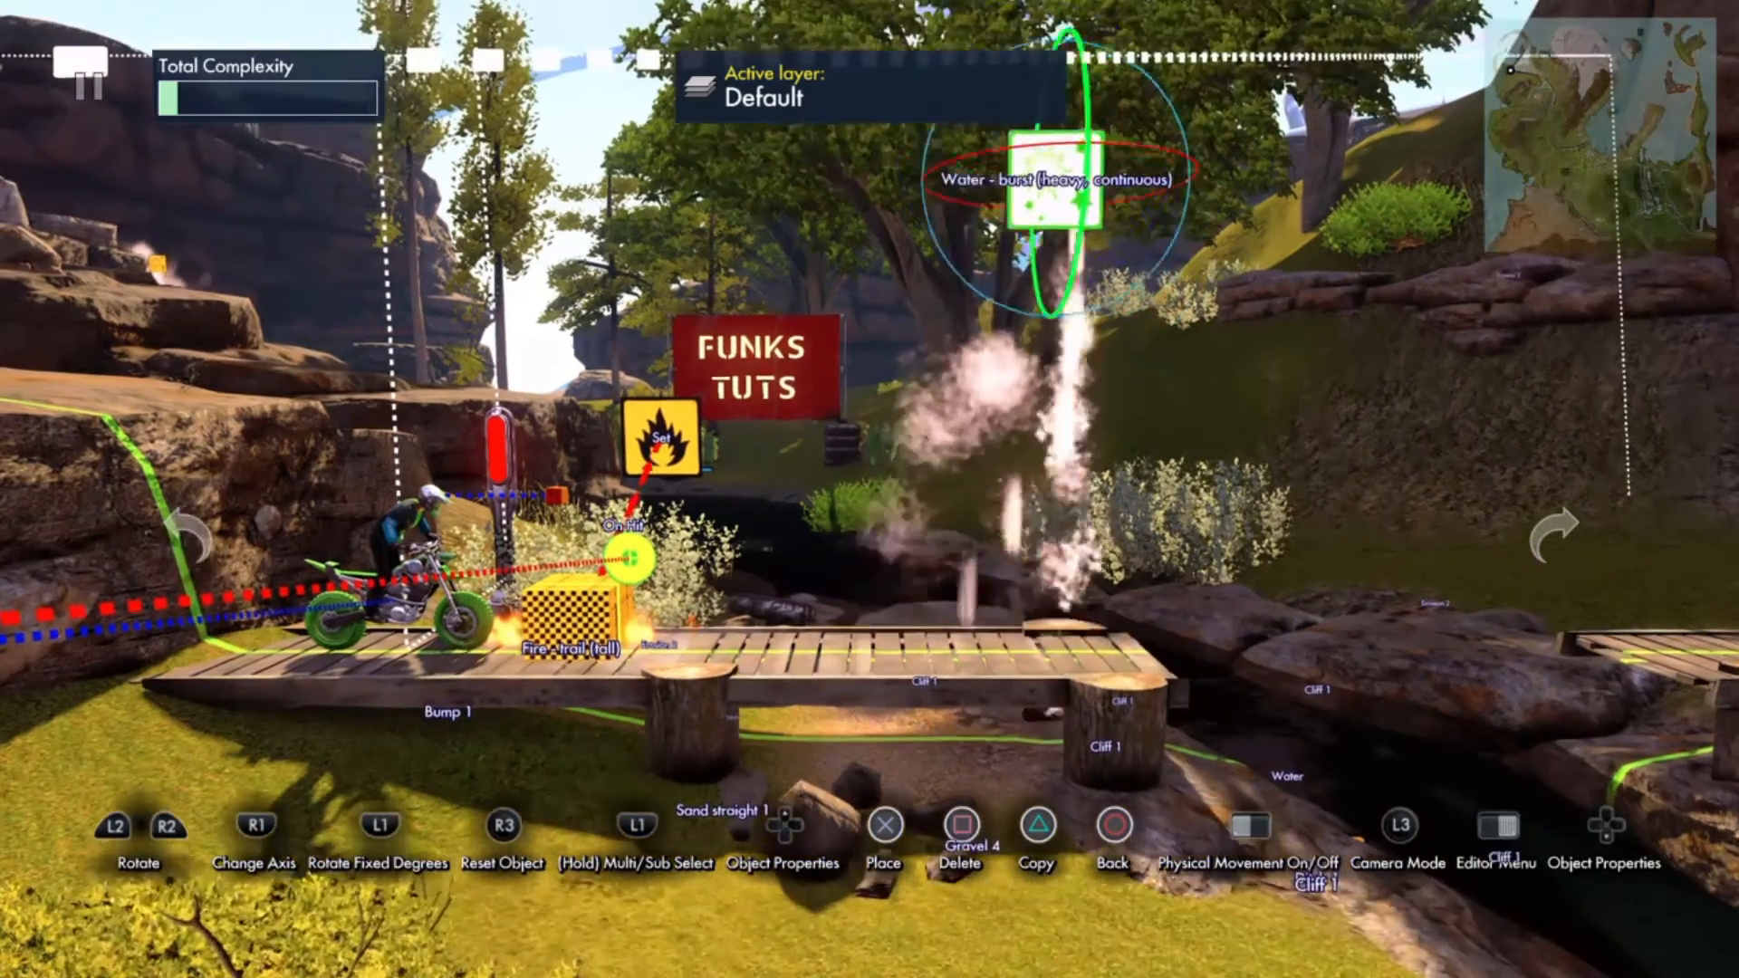
{"action": "key", "text": "Return"}
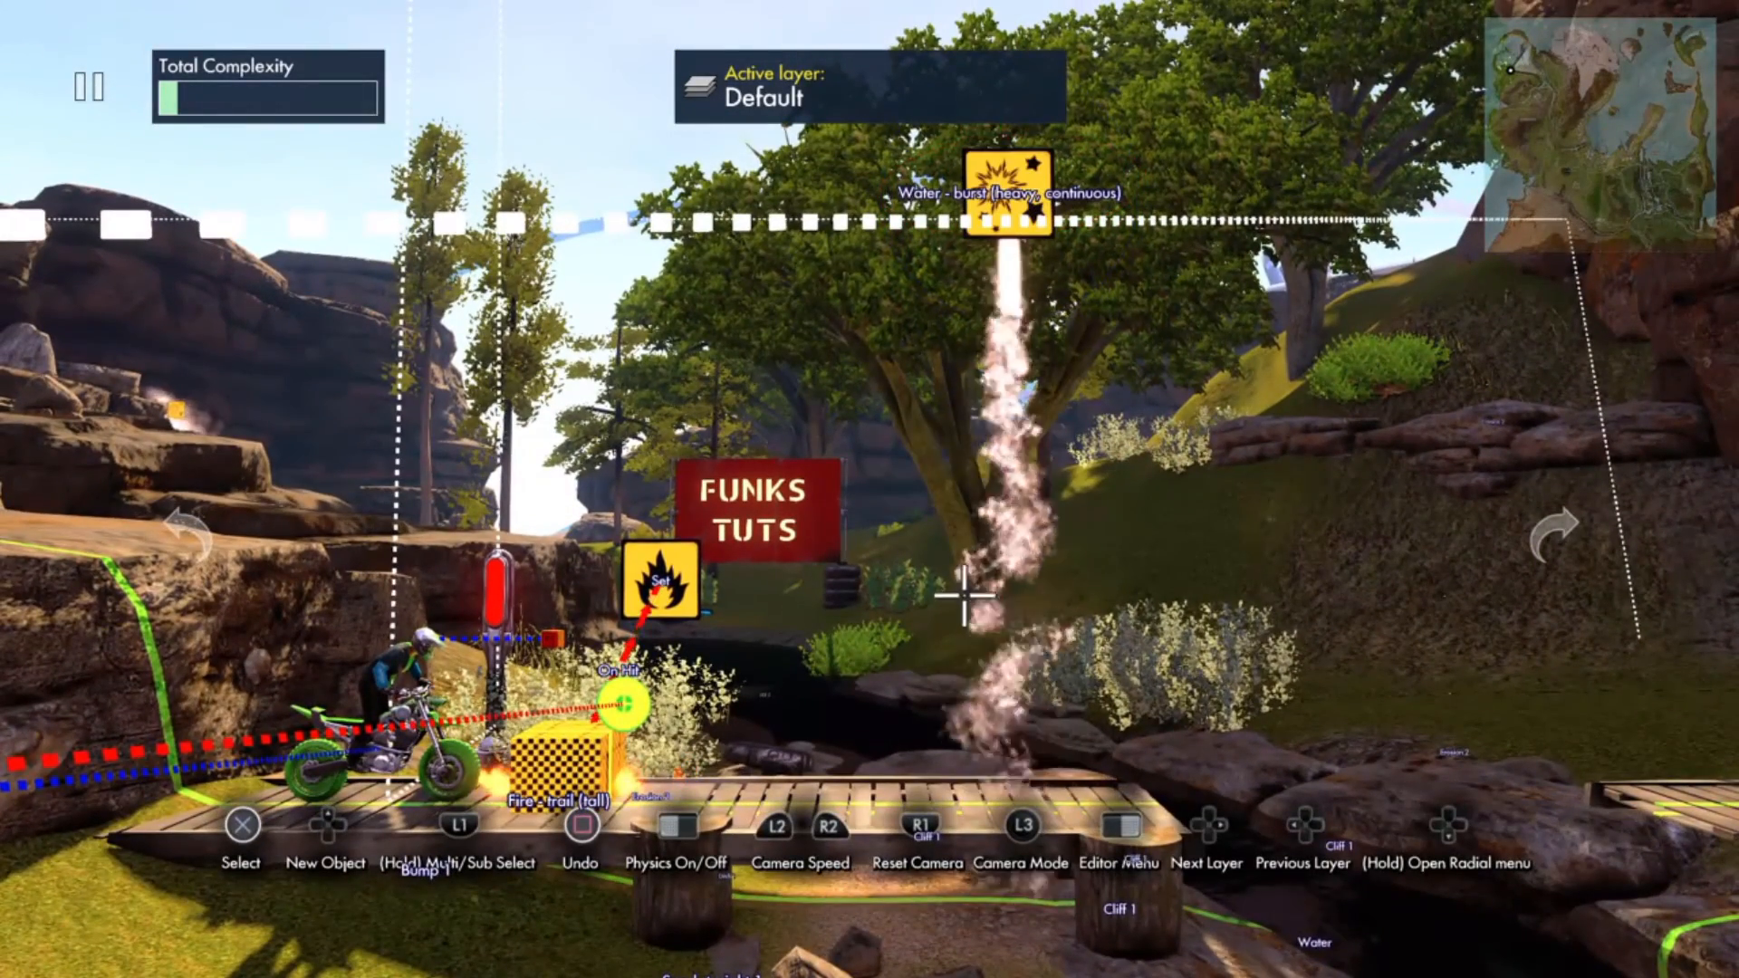
{"action": "key", "text": "Return"}
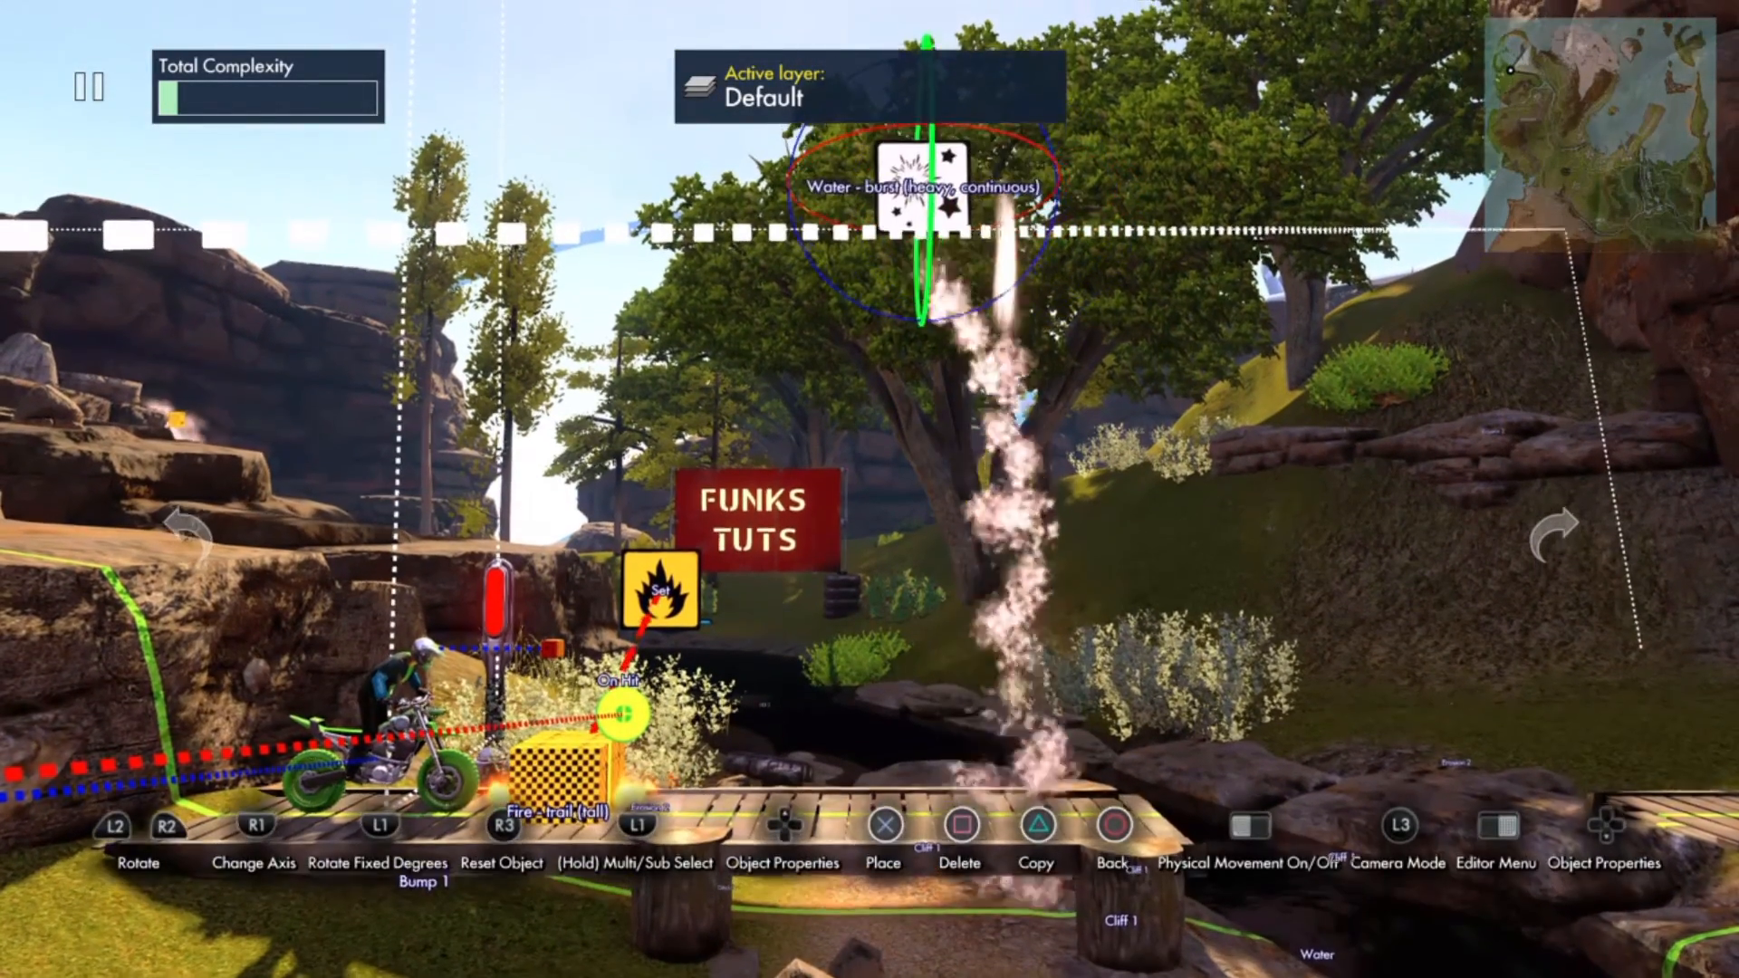
{"action": "key", "text": "Return"}
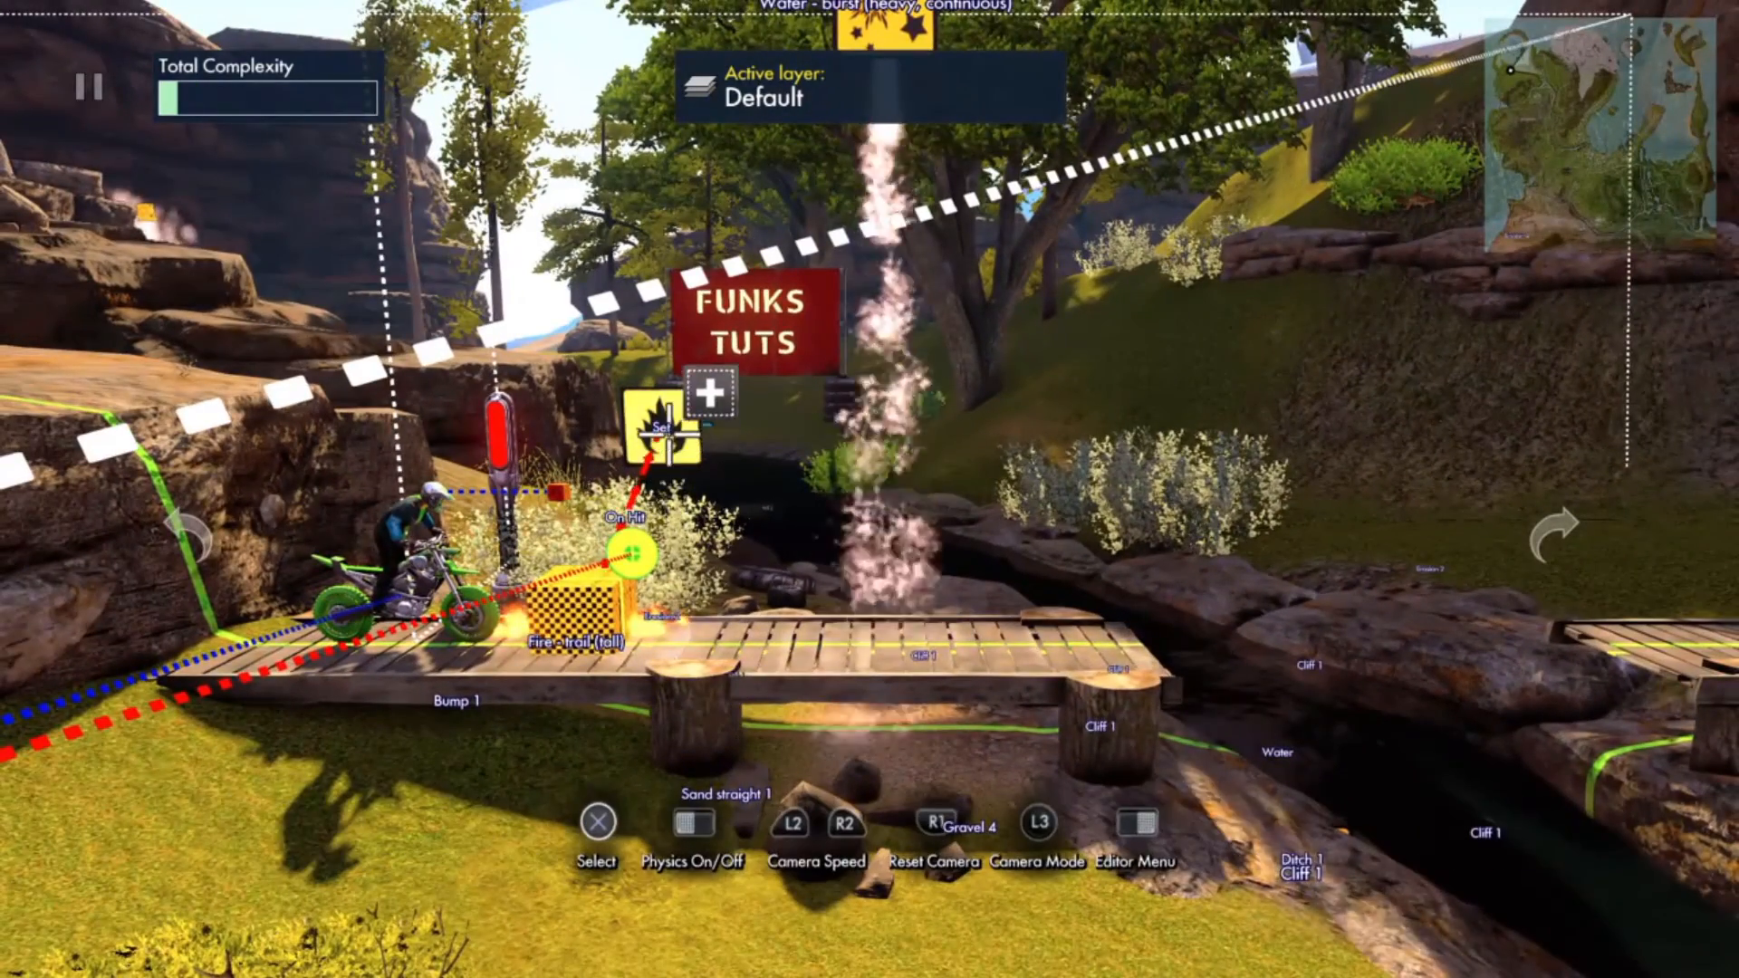
Step: Copy the Area trigger and Fire event to the spot below the water burst, and set the copied Fire event's type to Off
{"action": "key", "text": "Return"}
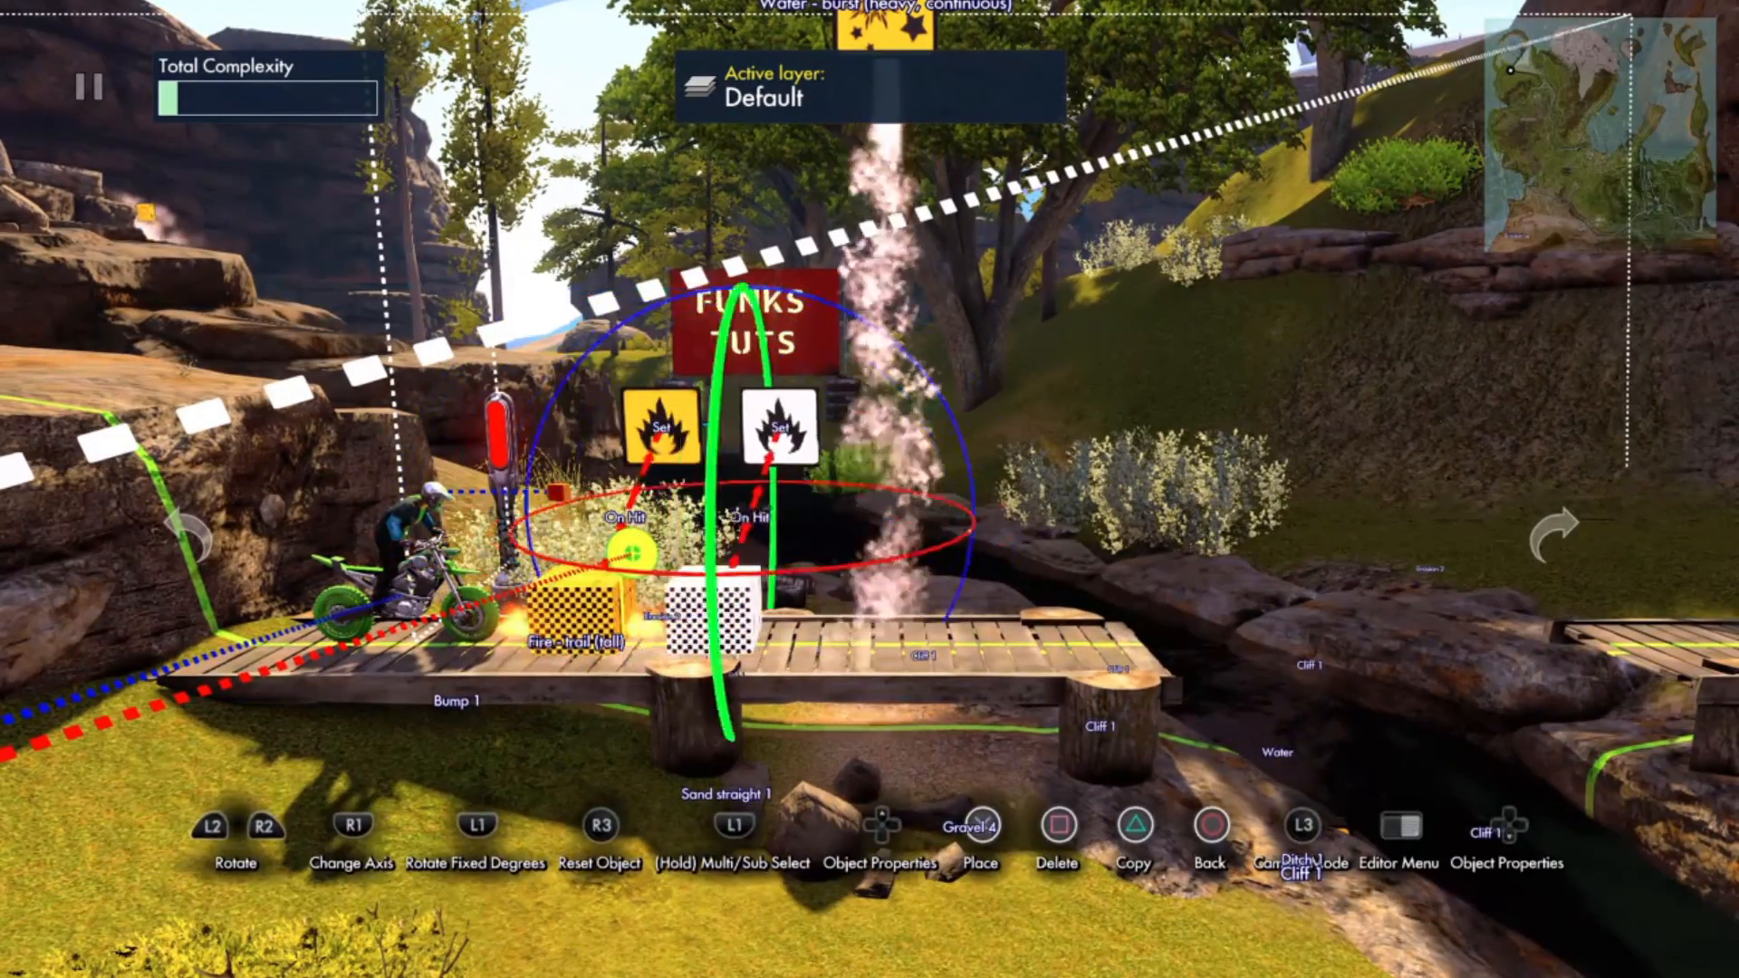
{"action": "key", "text": "Return"}
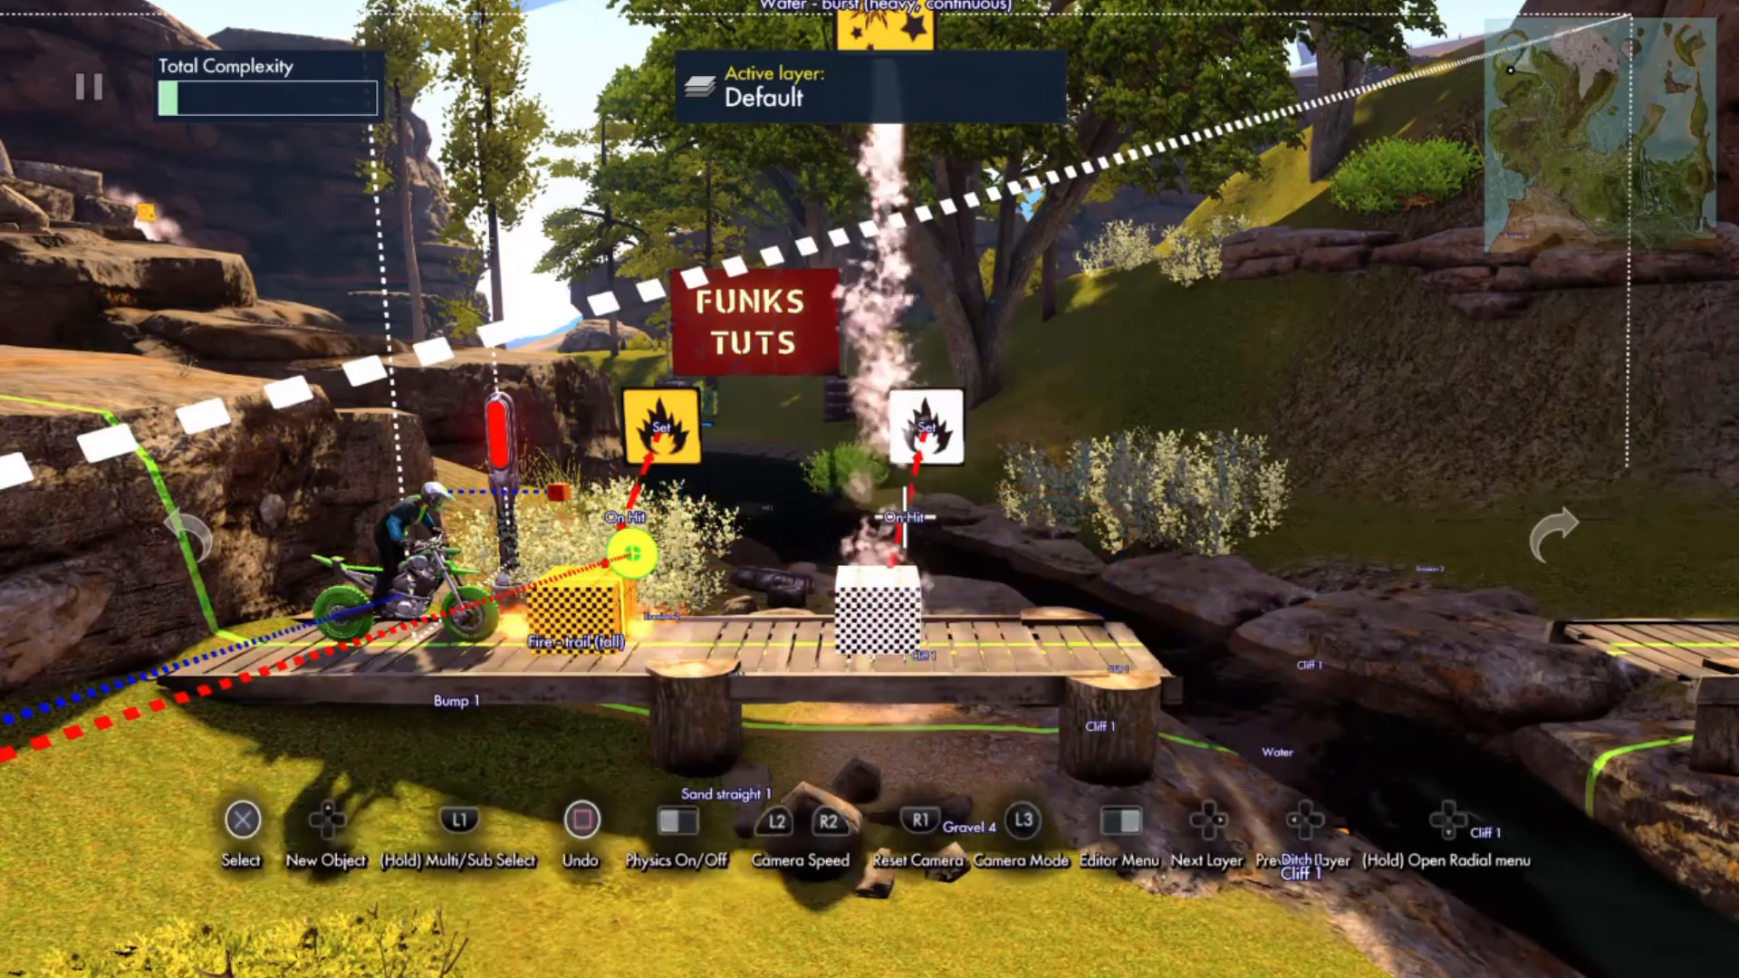
{"action": "key", "text": "Return"}
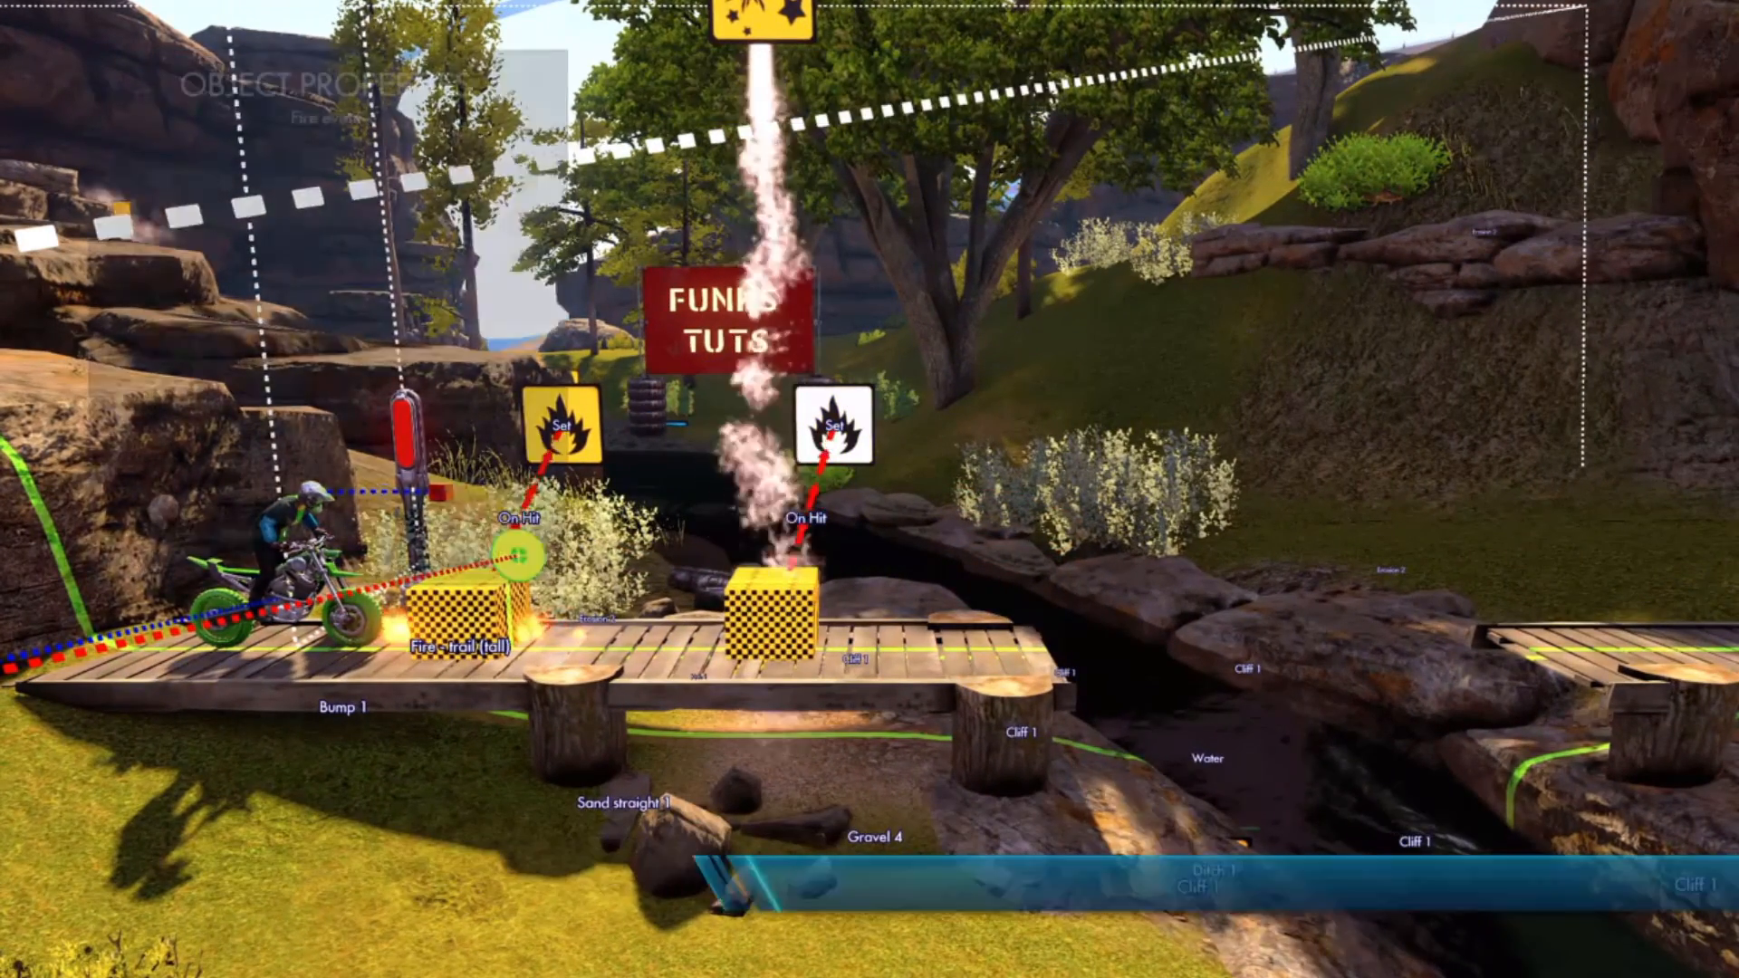
{"action": "key", "text": "Down"}
{"action": "key", "text": "Down"}
{"action": "key", "text": "Down"}
{"action": "key", "text": "Left"}
{"action": "key", "text": "Left"}
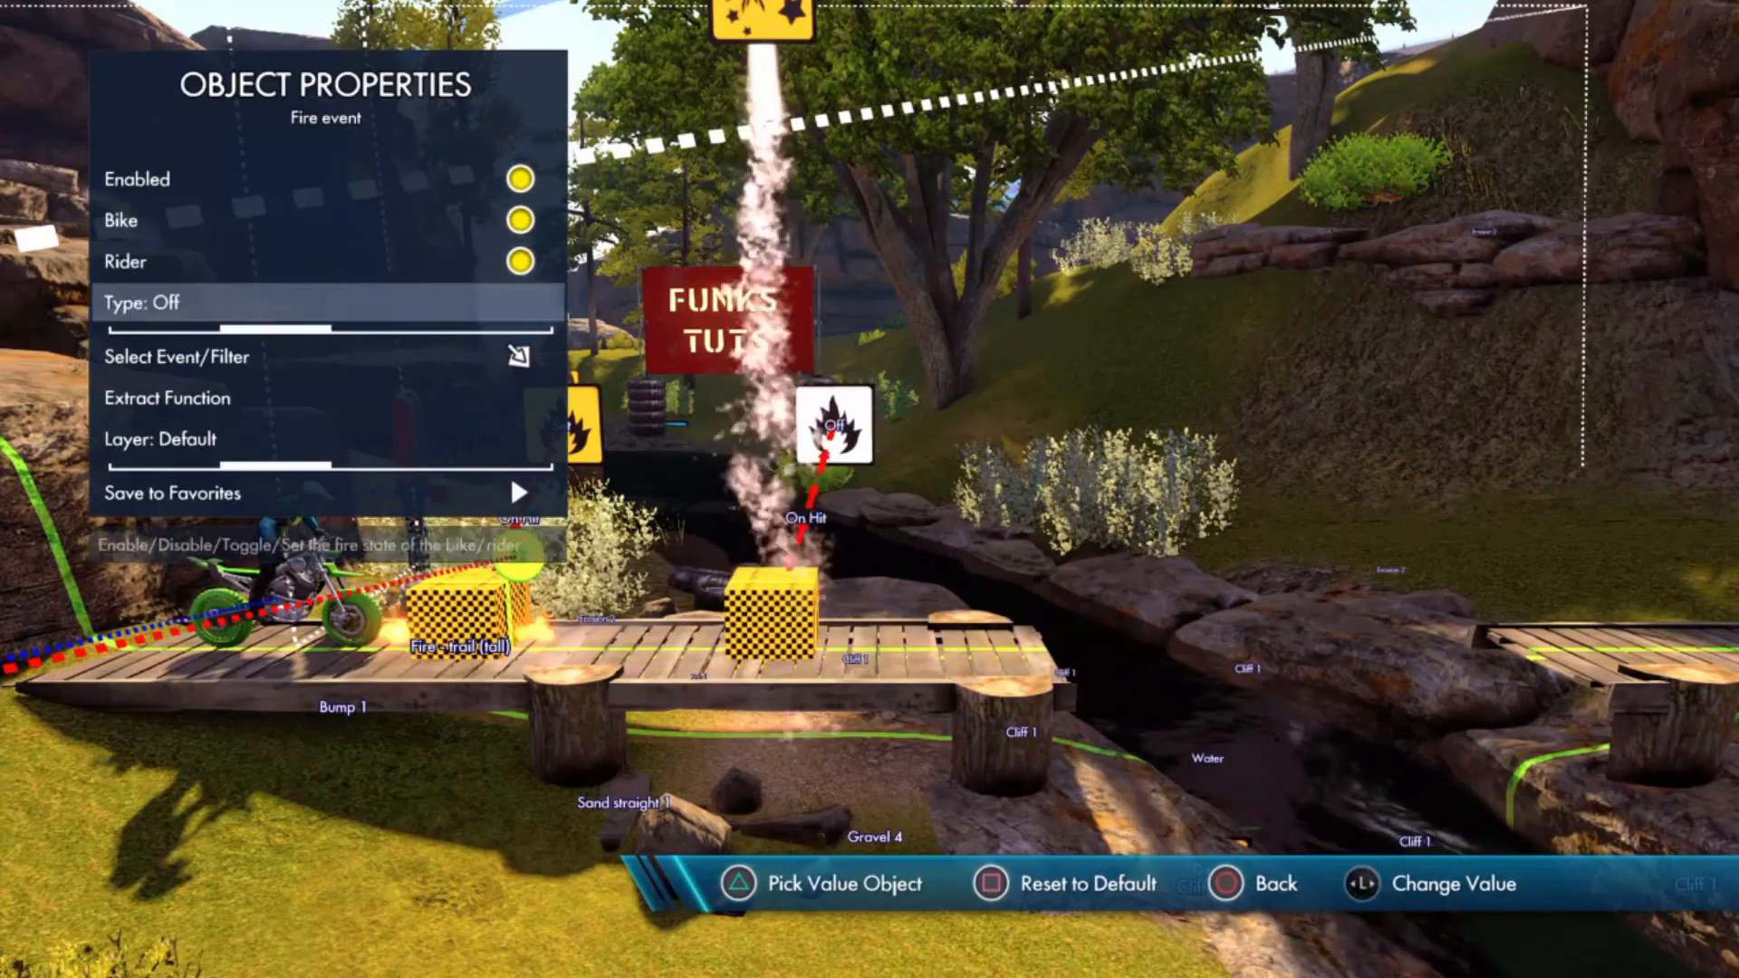
{"action": "key", "text": "Left"}
{"action": "key", "text": "Right"}
{"action": "key", "text": "Escape"}
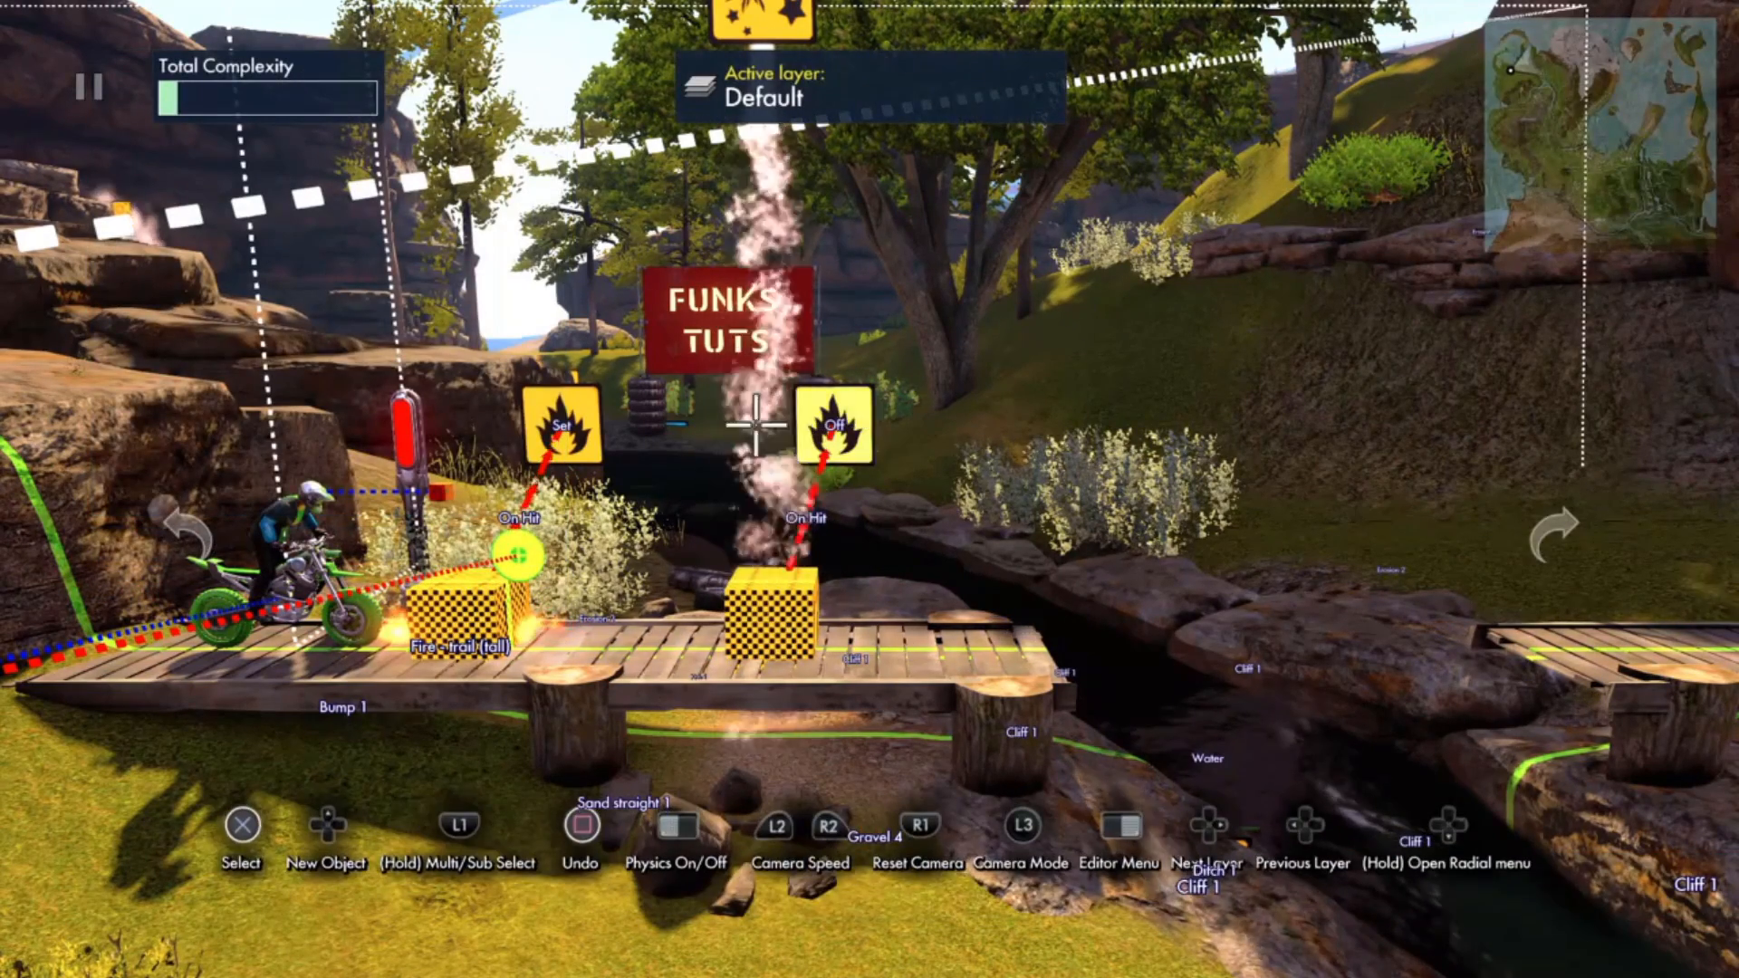
Step: Set the original Fire event's type to On
{"action": "key", "text": "Return"}
{"action": "key", "text": "Down"}
{"action": "key", "text": "Down"}
{"action": "key", "text": "Down"}
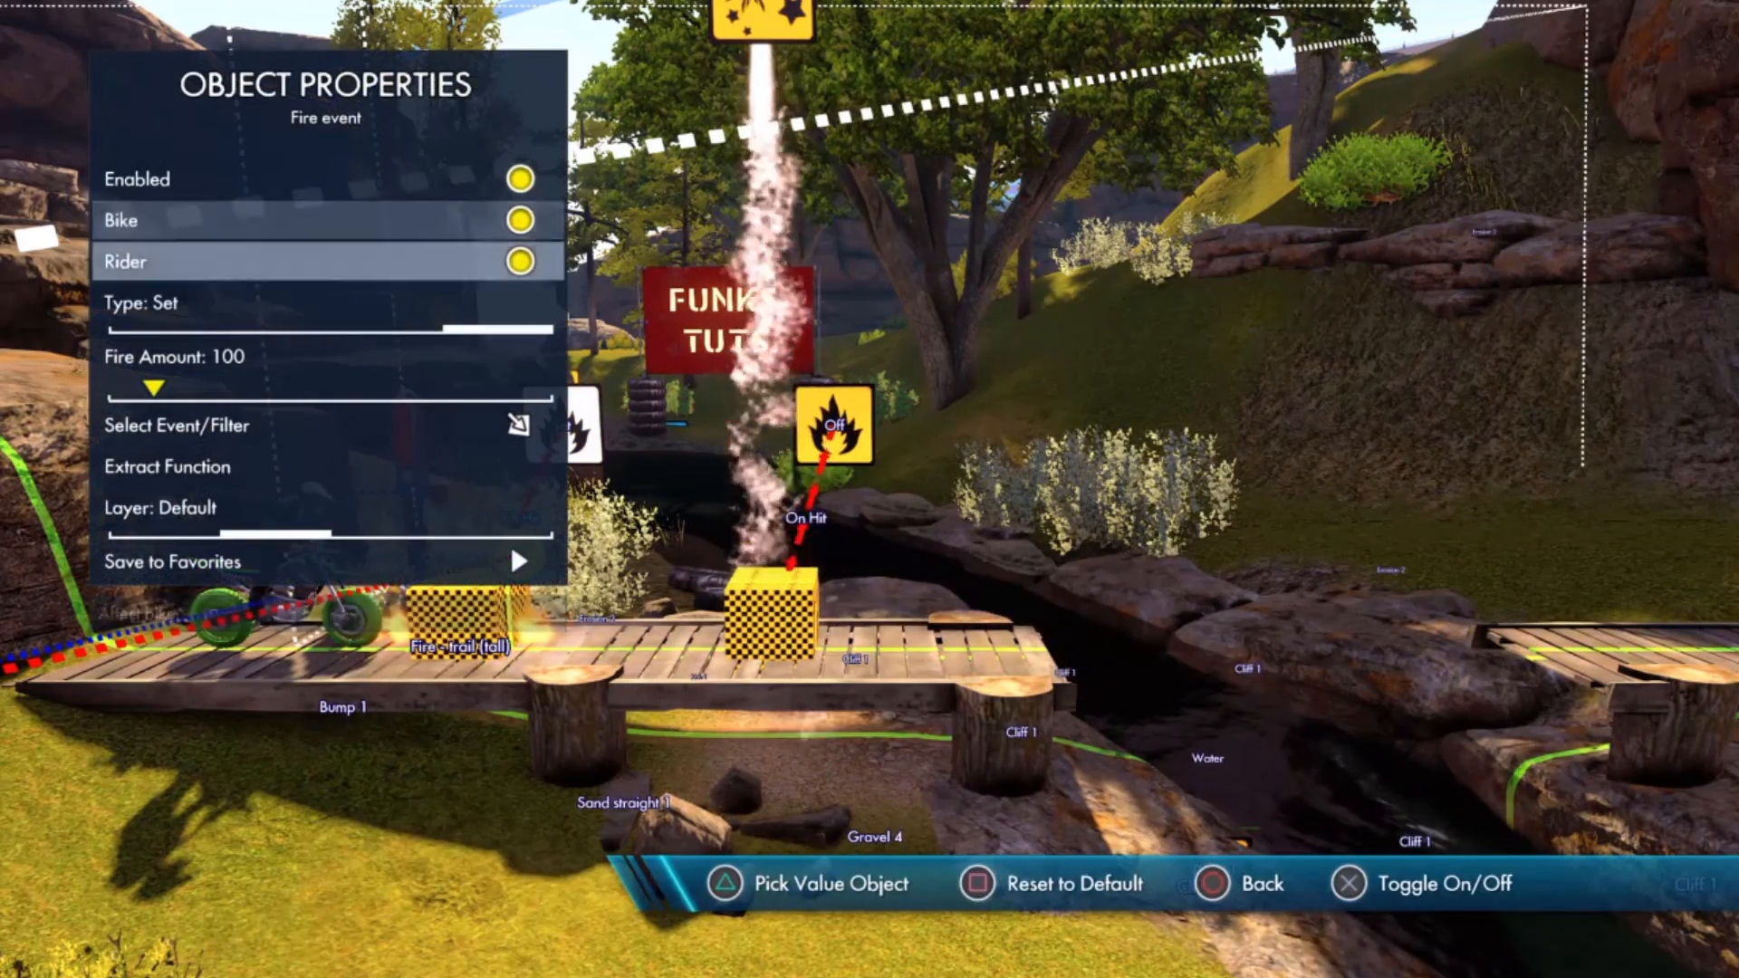
{"action": "key", "text": "Left"}
{"action": "key", "text": "Left"}
{"action": "key", "text": "Left"}
{"action": "key", "text": "Escape"}
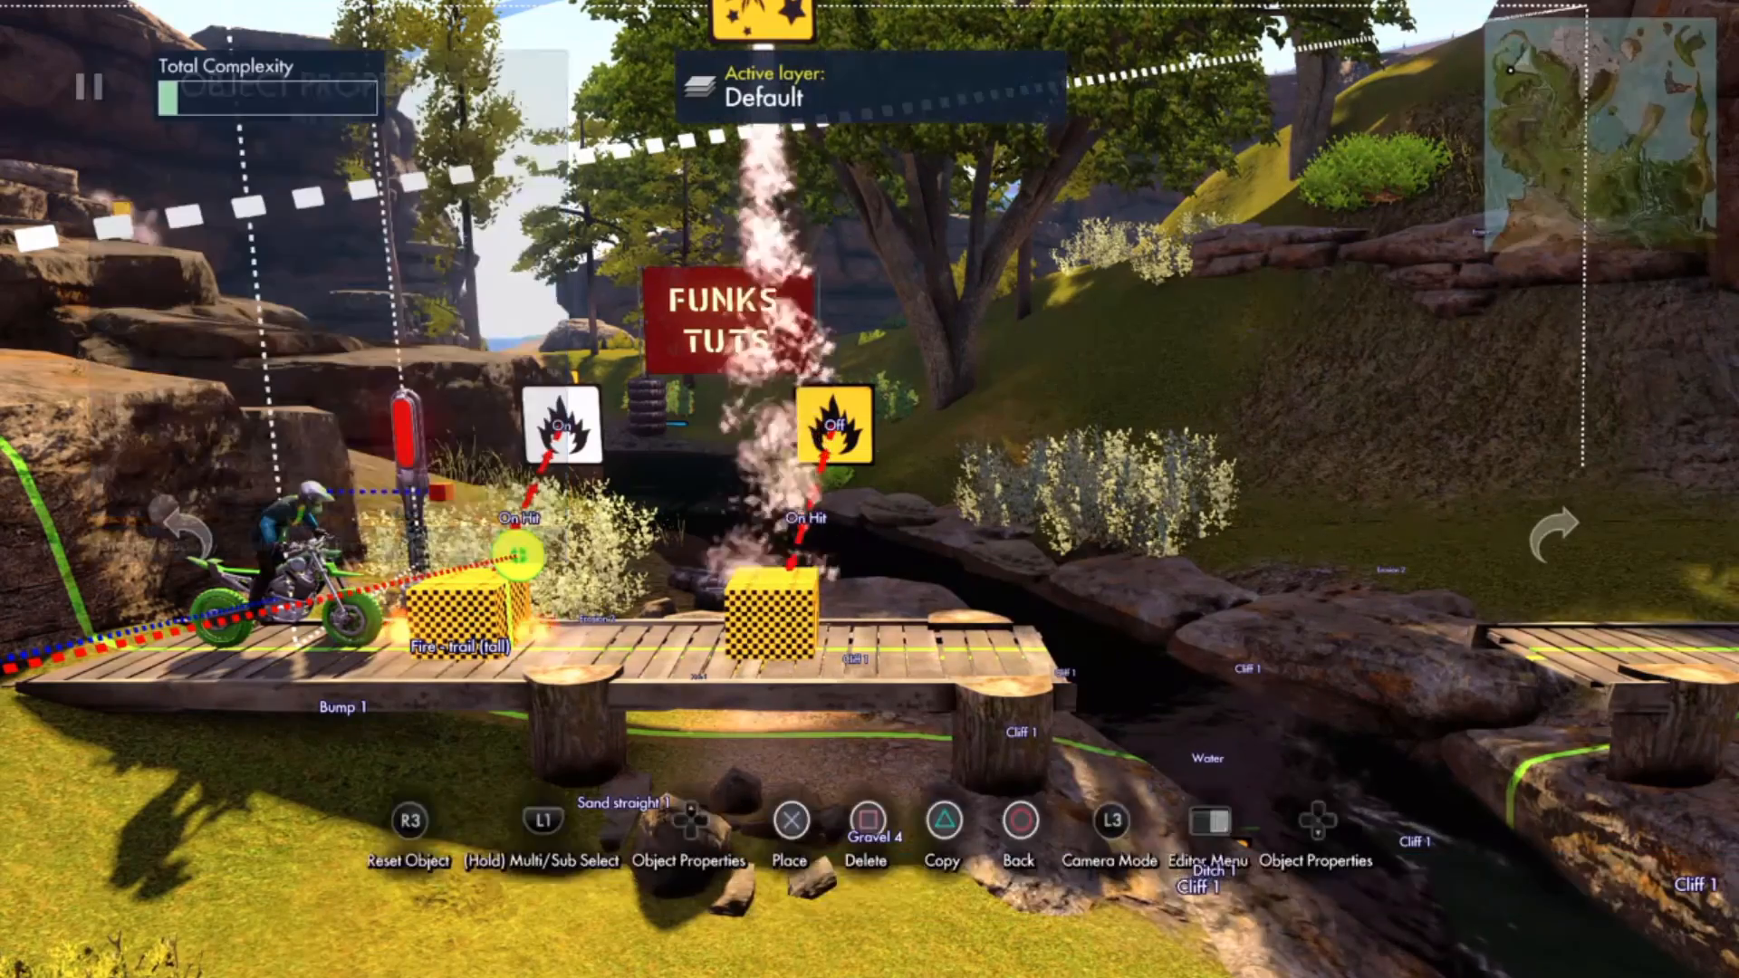
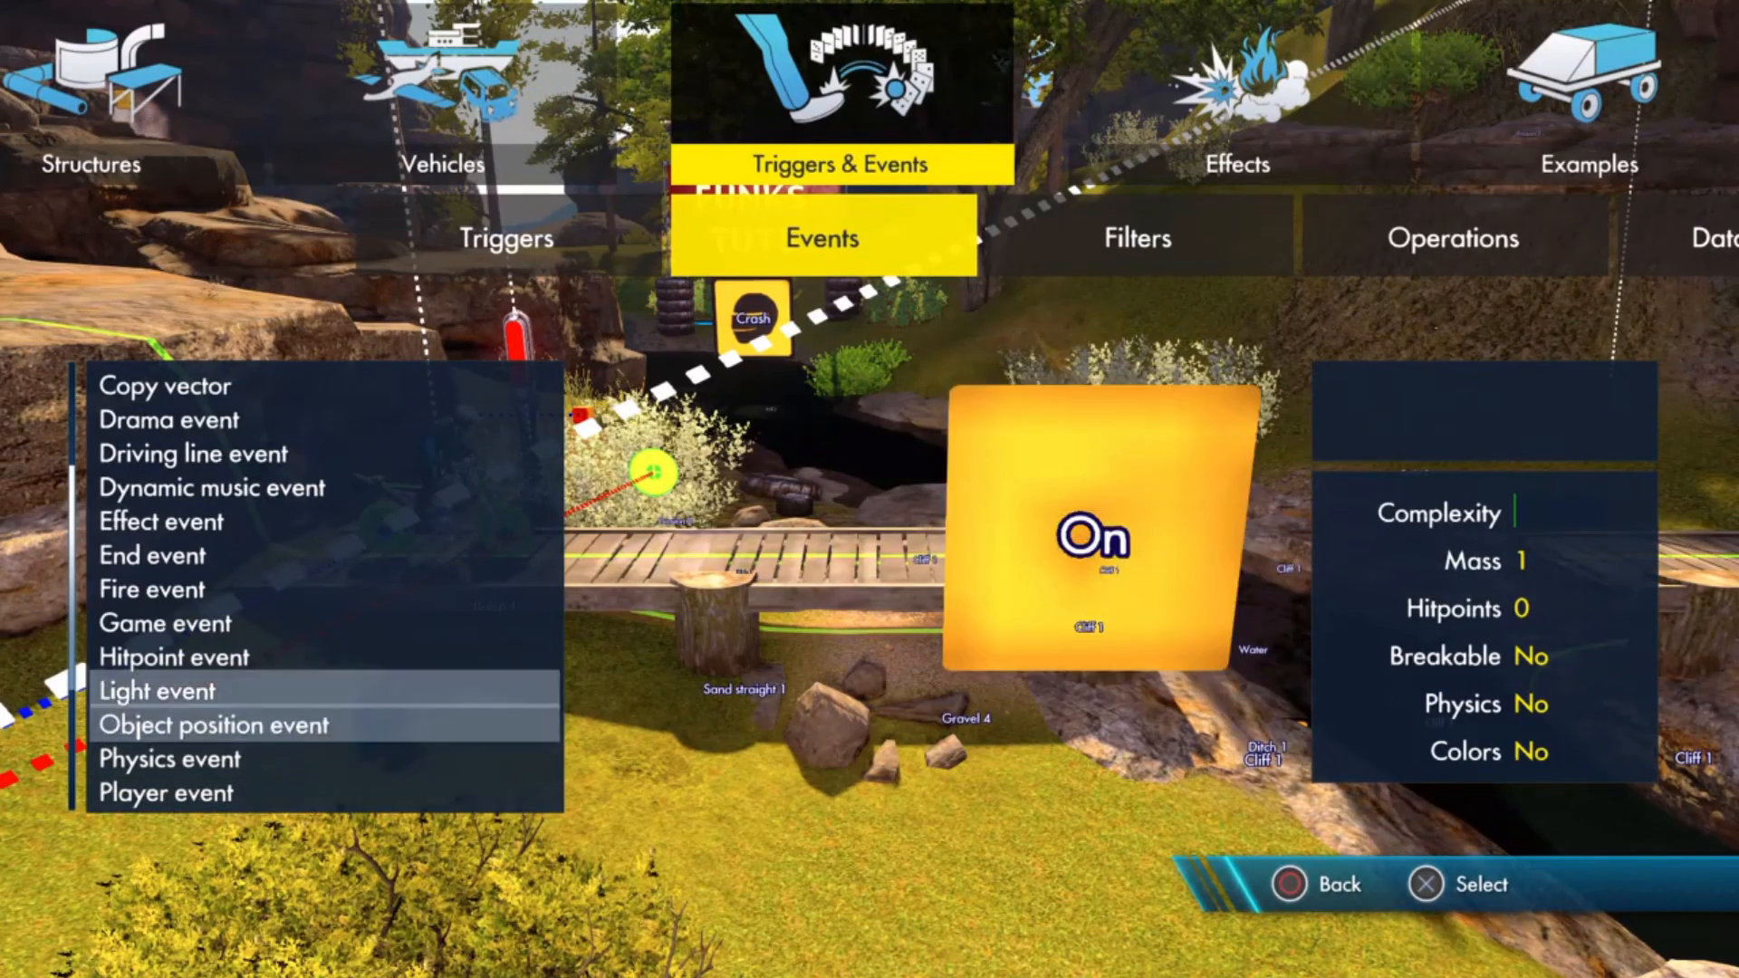
Step: Look through the list of available events, from Driving line event down to Set vector
{"action": "key", "text": "Up"}
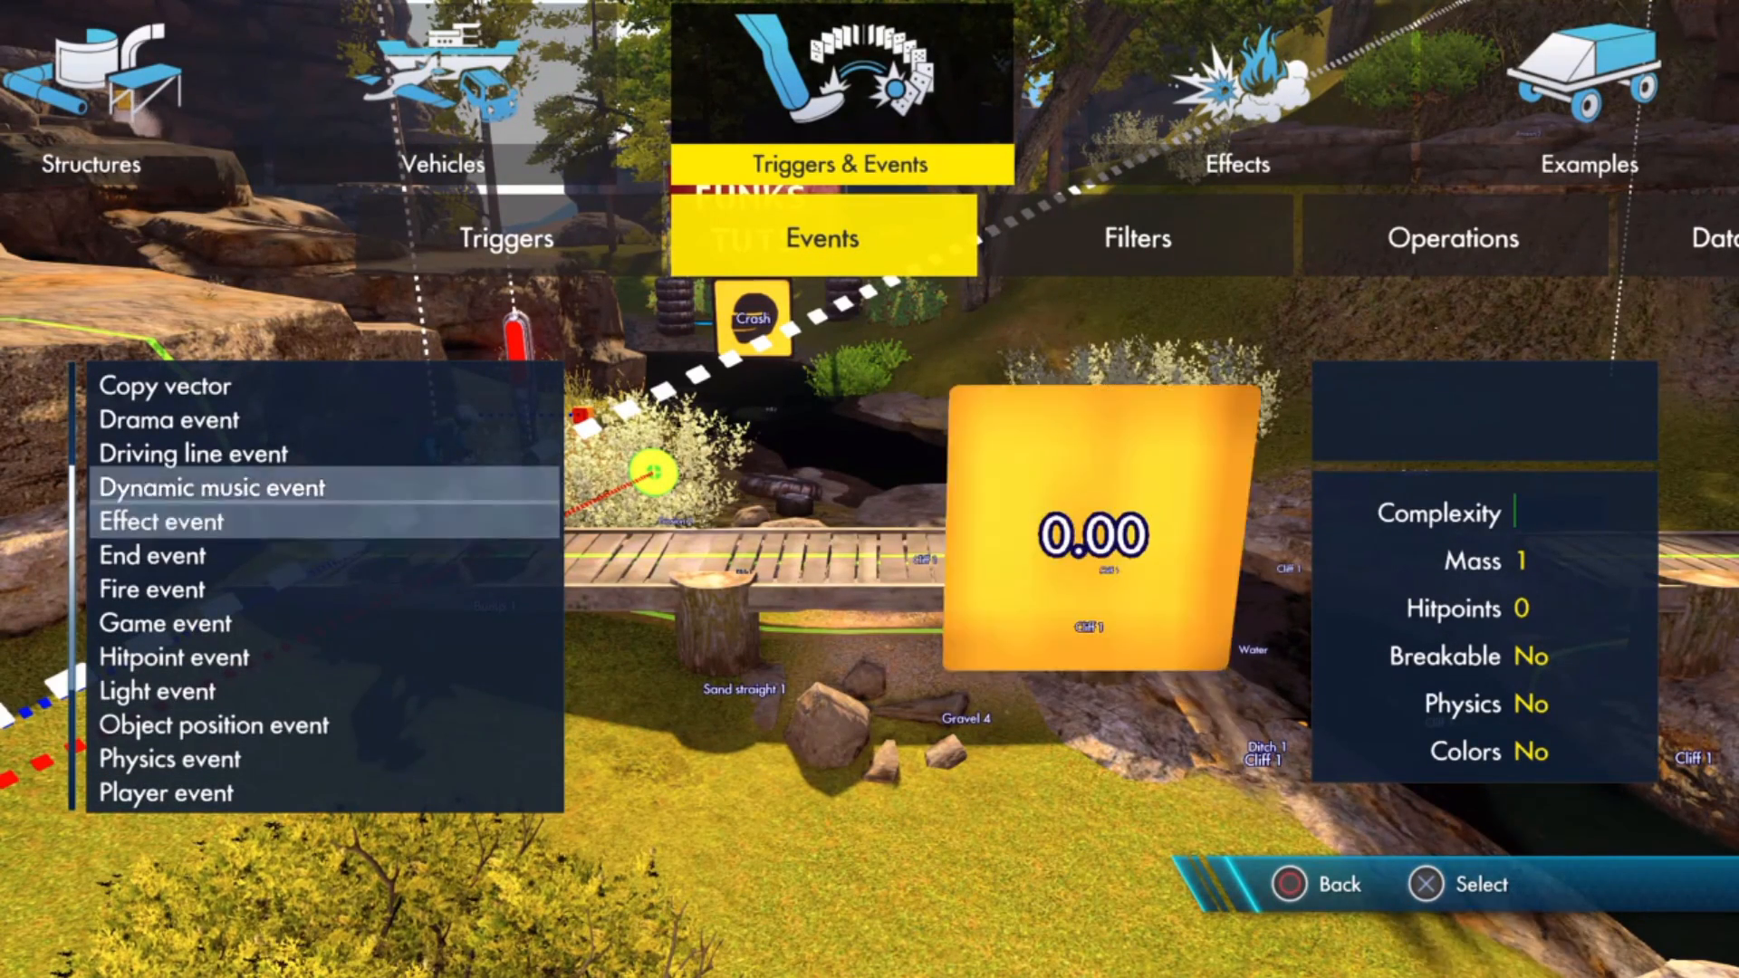
{"action": "key", "text": "Up"}
{"action": "key", "text": "Up"}
{"action": "key", "text": "Down"}
{"action": "key", "text": "Down"}
{"action": "key", "text": "Down"}
{"action": "key", "text": "Down"}
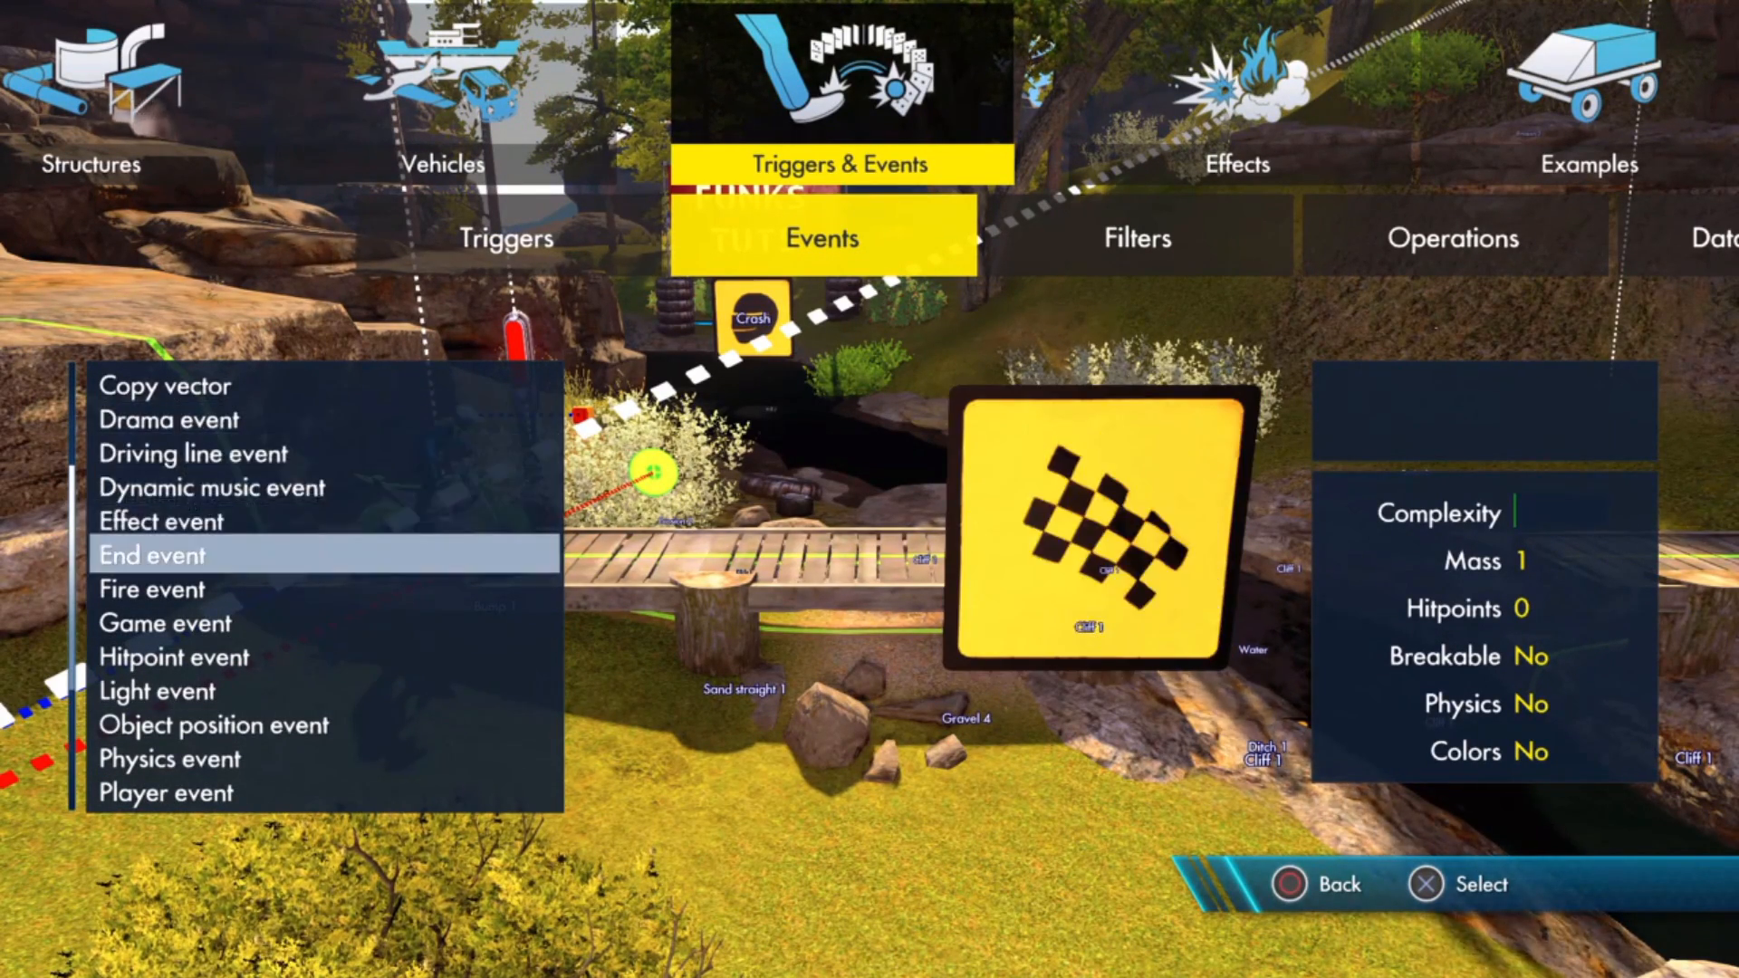
{"action": "key", "text": "Left"}
{"action": "key", "text": "Right"}
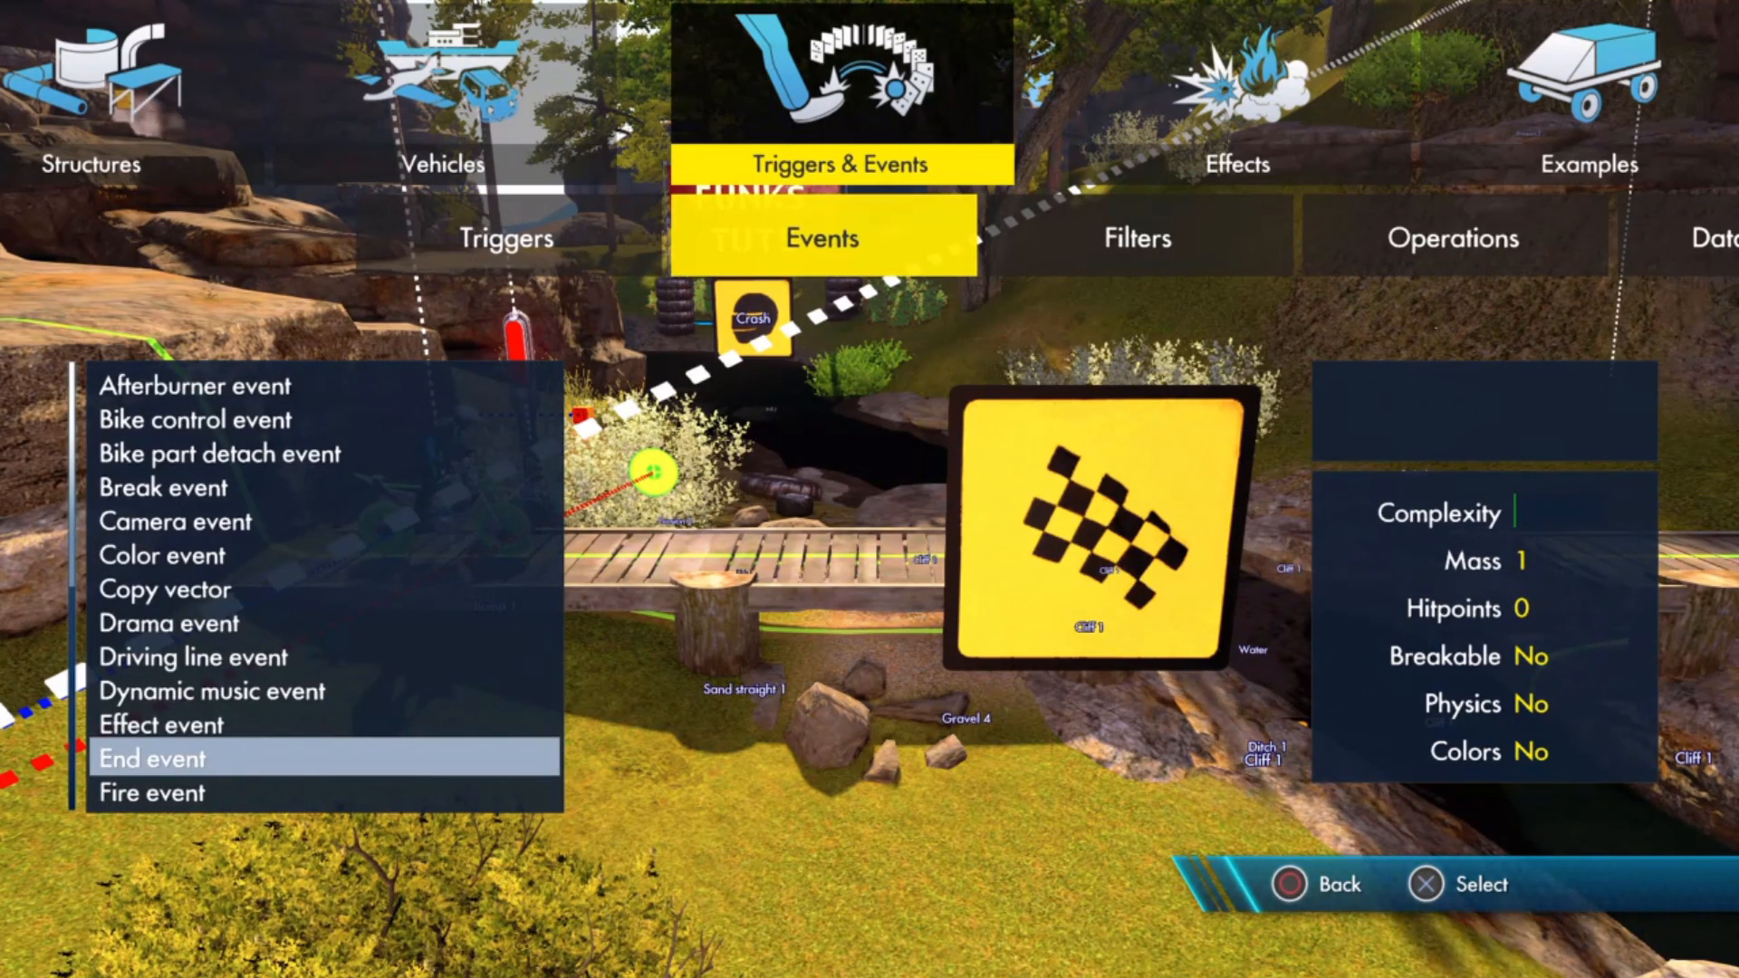
{"action": "key", "text": "Down"}
{"action": "key", "text": "Down"}
{"action": "key", "text": "Down"}
{"action": "key", "text": "Down"}
{"action": "key", "text": "Down"}
{"action": "key", "text": "Down"}
{"action": "key", "text": "Down"}
{"action": "key", "text": "Down"}
{"action": "key", "text": "Down"}
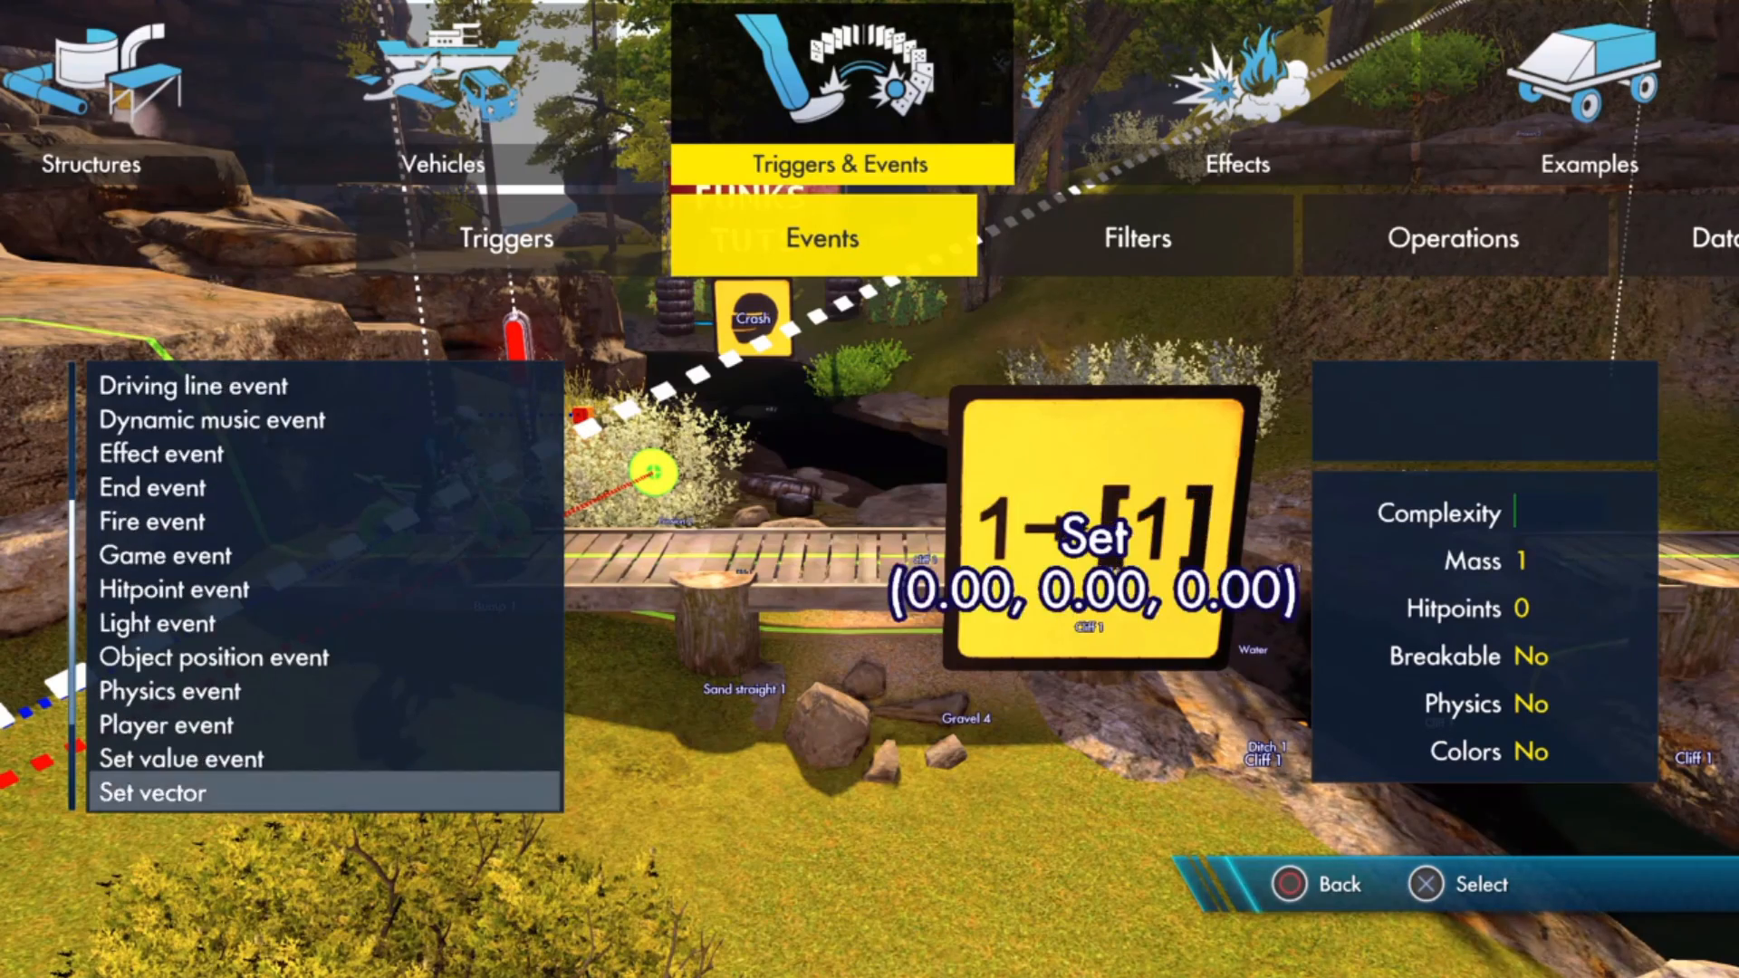
Step: Add a Bike part detach event and place it beside the Crash event above the bridge
{"action": "key", "text": "Down"}
{"action": "key", "text": "Down"}
{"action": "key", "text": "Down"}
{"action": "key", "text": "Down"}
{"action": "key", "text": "Down"}
{"action": "key", "text": "Down"}
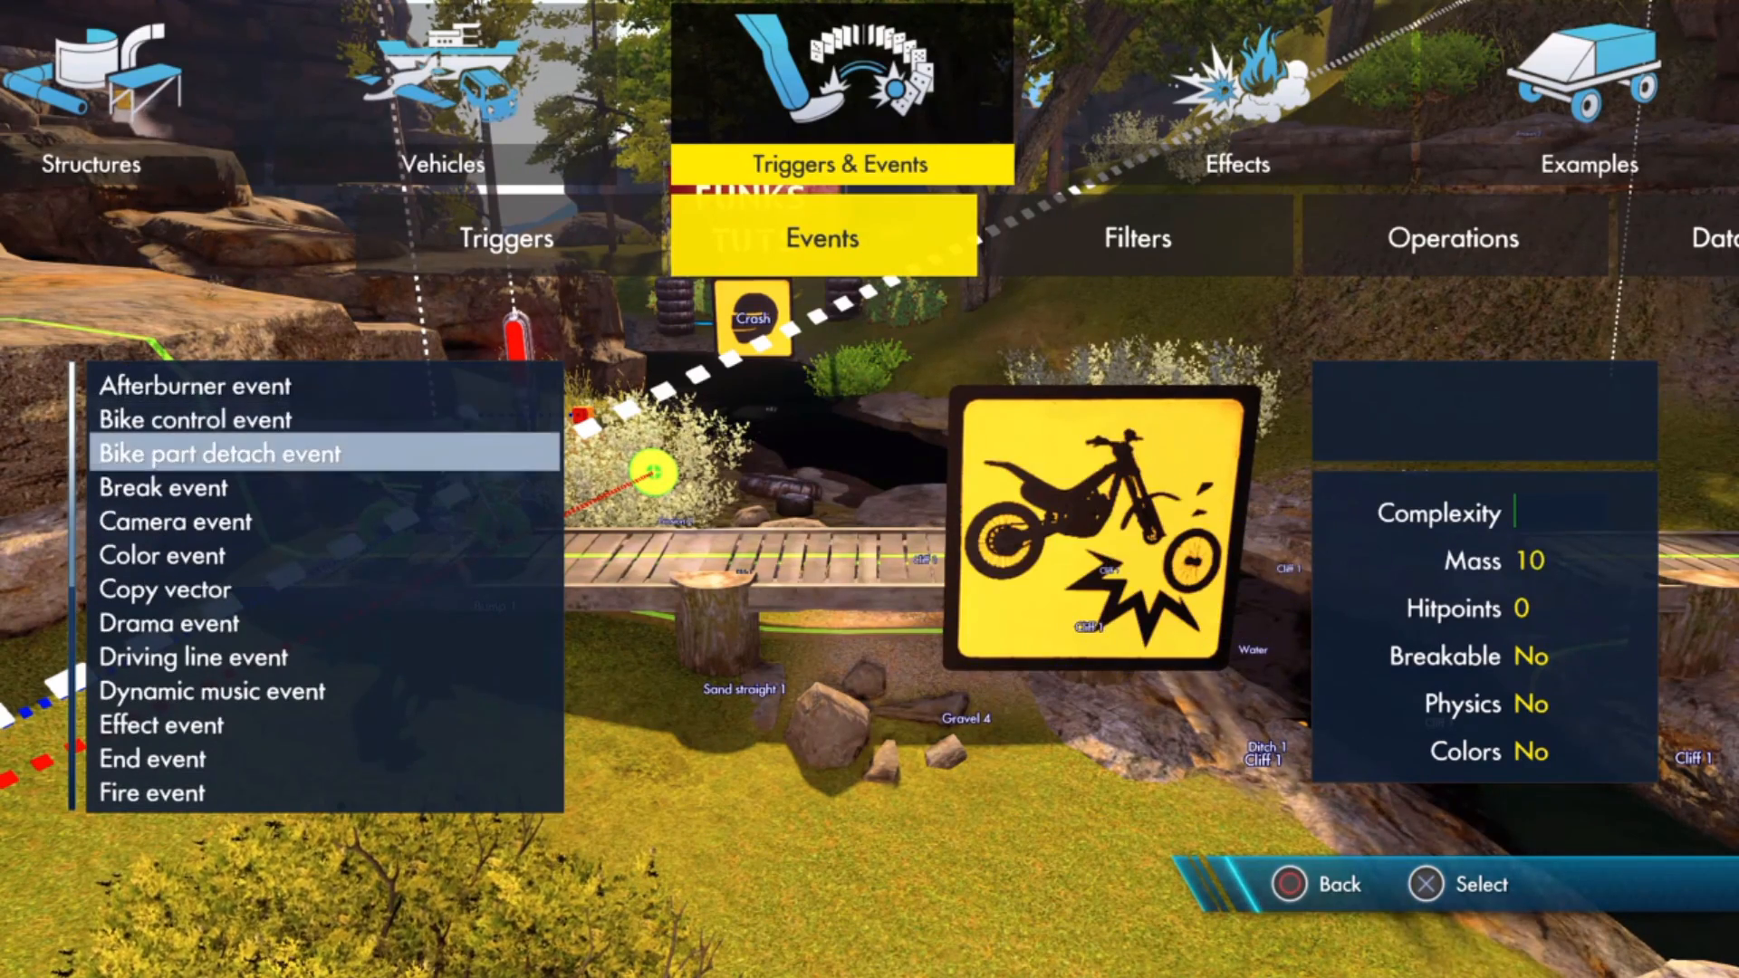
{"action": "key", "text": "Up"}
{"action": "key", "text": "Down"}
{"action": "key", "text": "Return"}
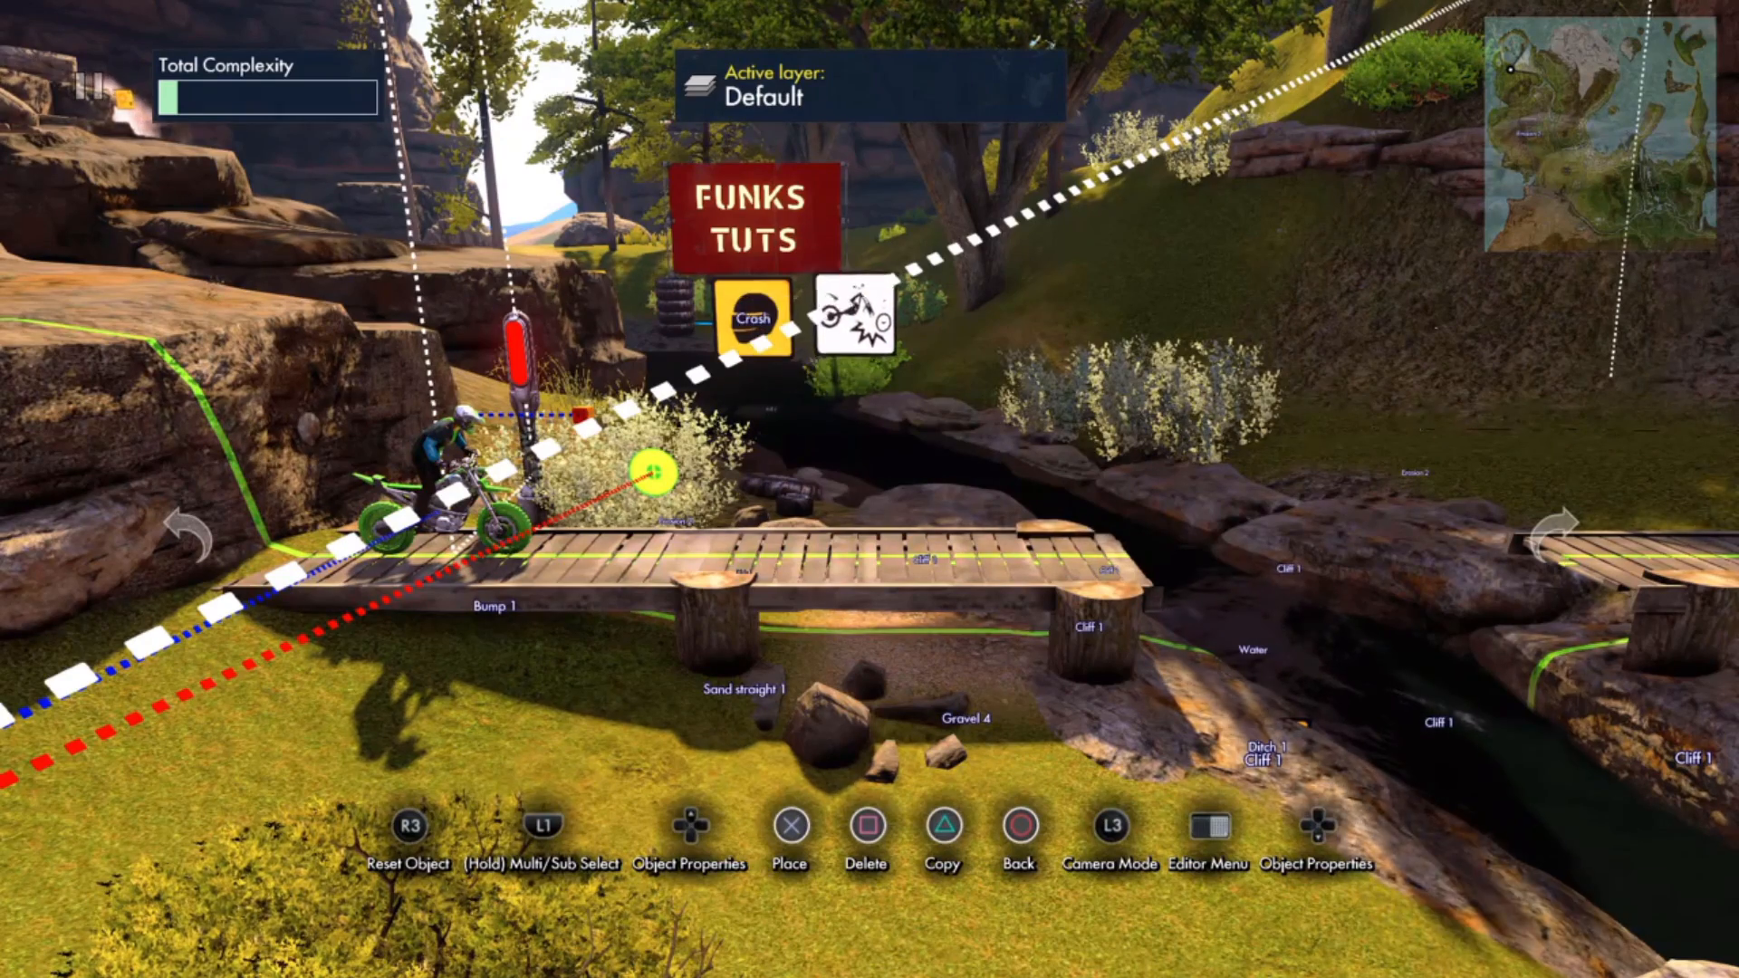
{"action": "left_click", "coordinate": [890, 313]}
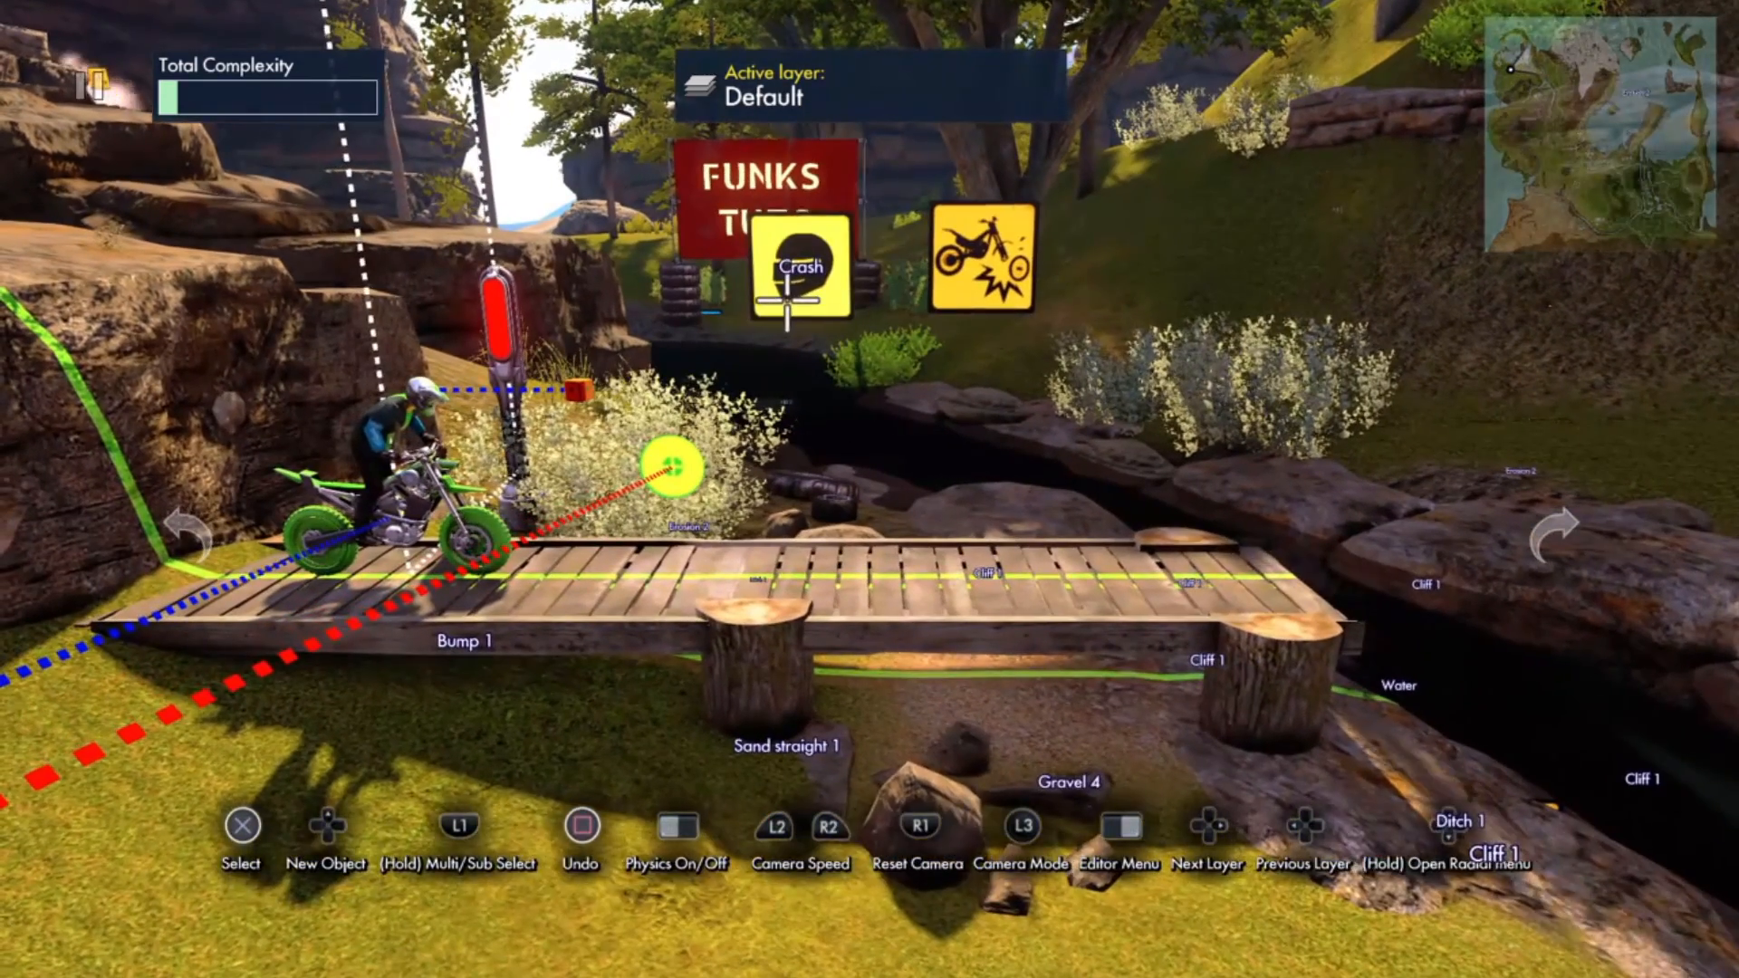
Step: Link the Crash player event trigger to the Bike part detach event as its target event
{"action": "left_click", "coordinate": [787, 301]}
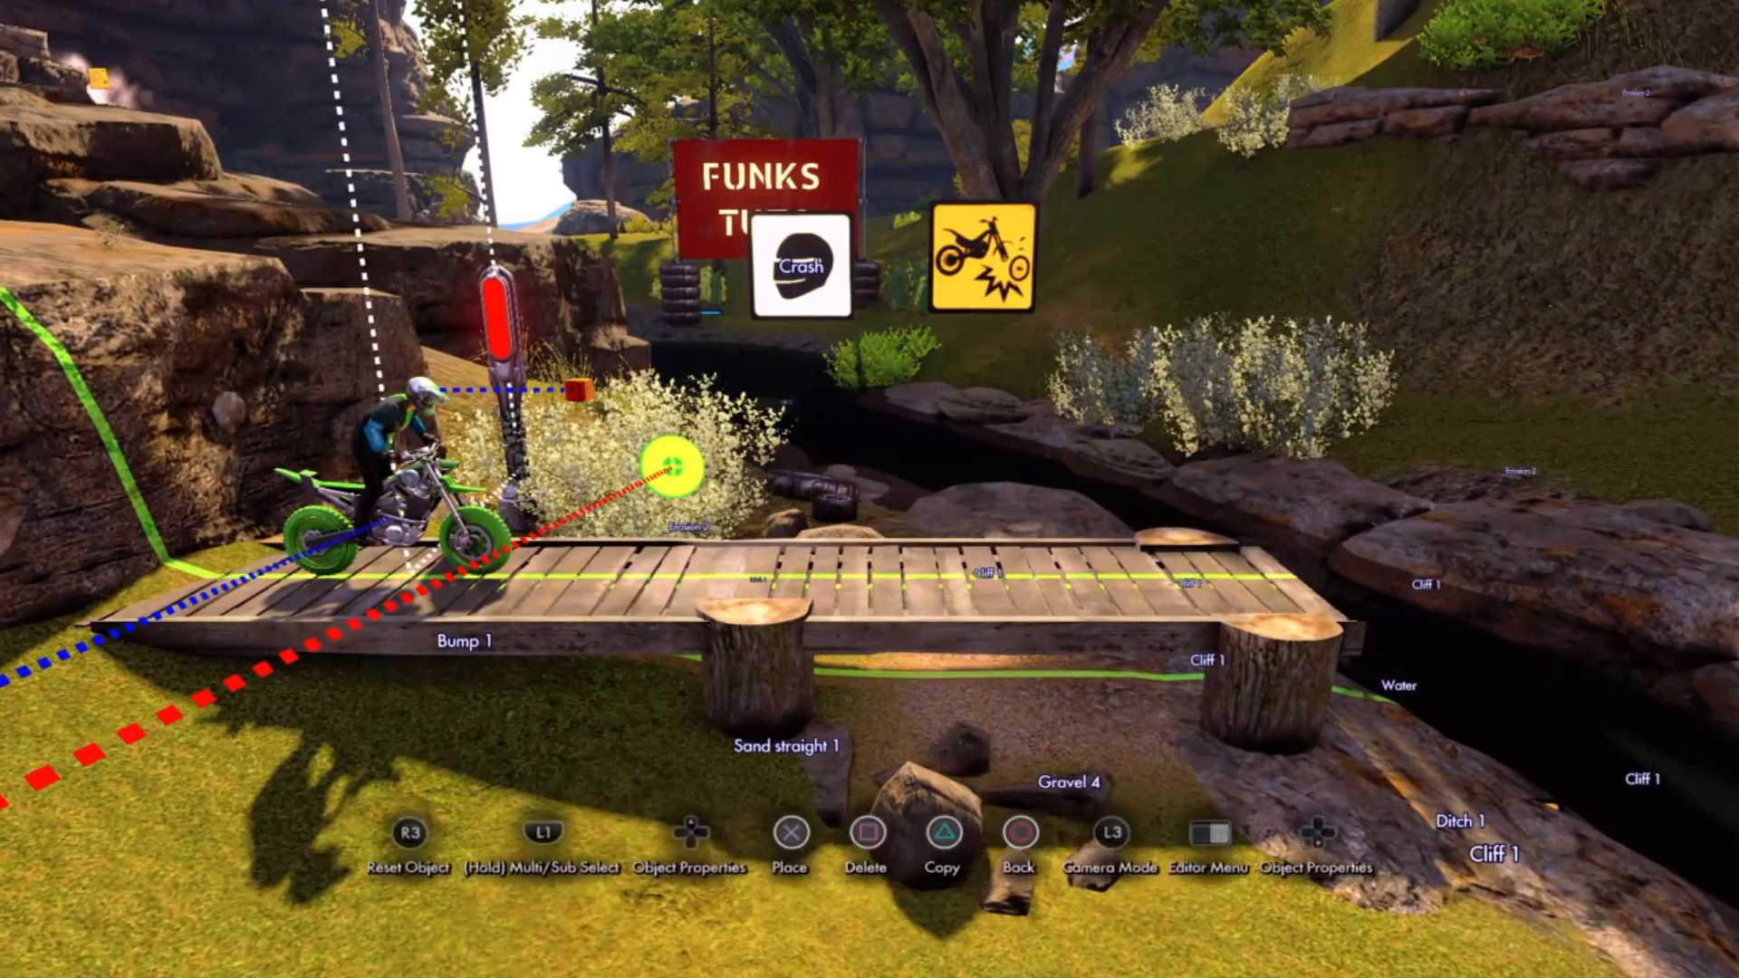
{"action": "key", "text": "y"}
{"action": "key", "text": "Down"}
{"action": "key", "text": "Down"}
{"action": "key", "text": "Down"}
{"action": "key", "text": "Escape"}
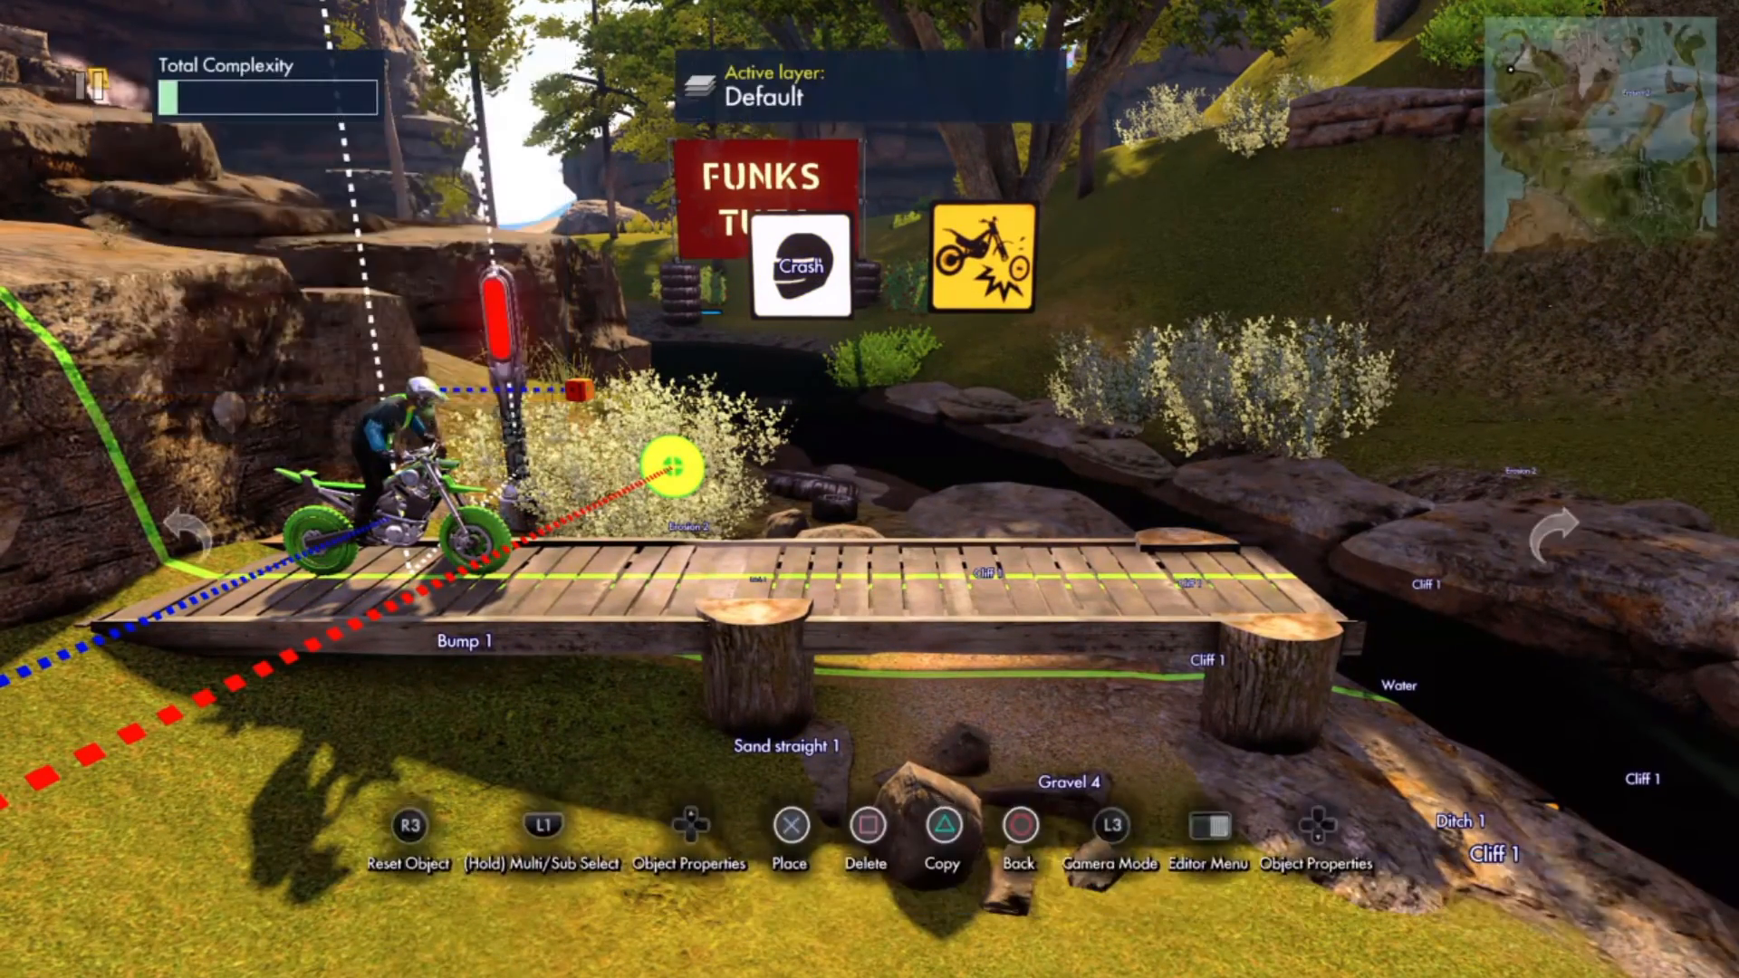
{"action": "key", "text": "y"}
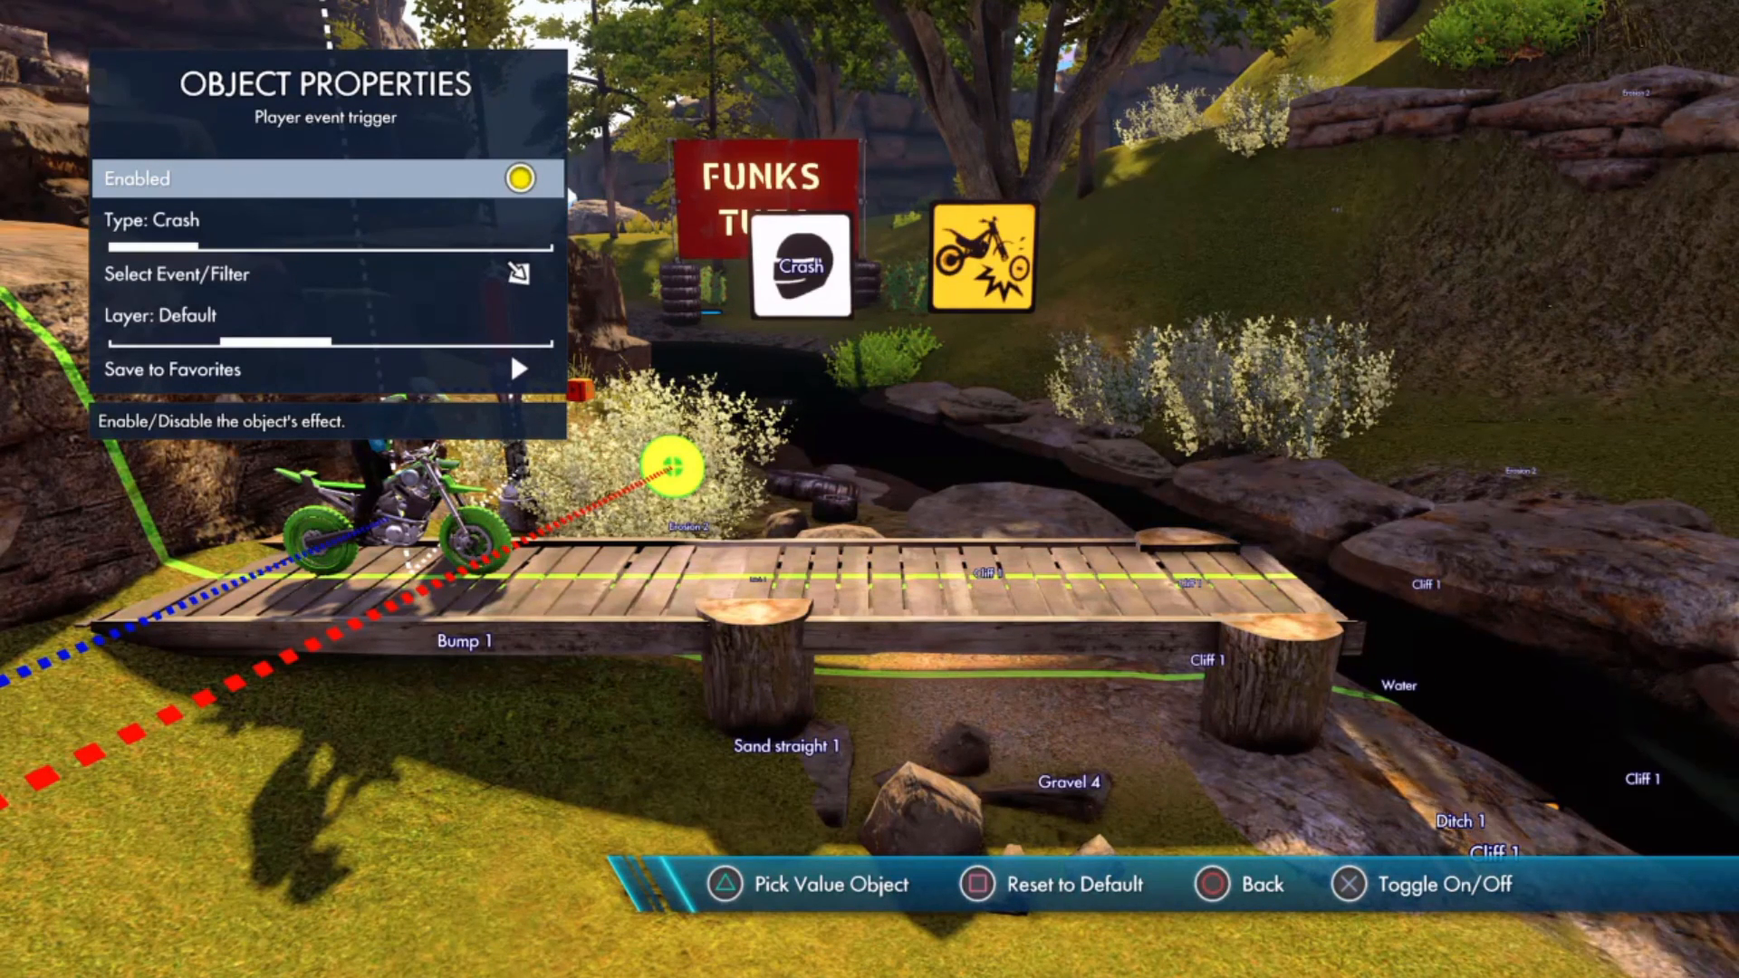
{"action": "key", "text": "Down"}
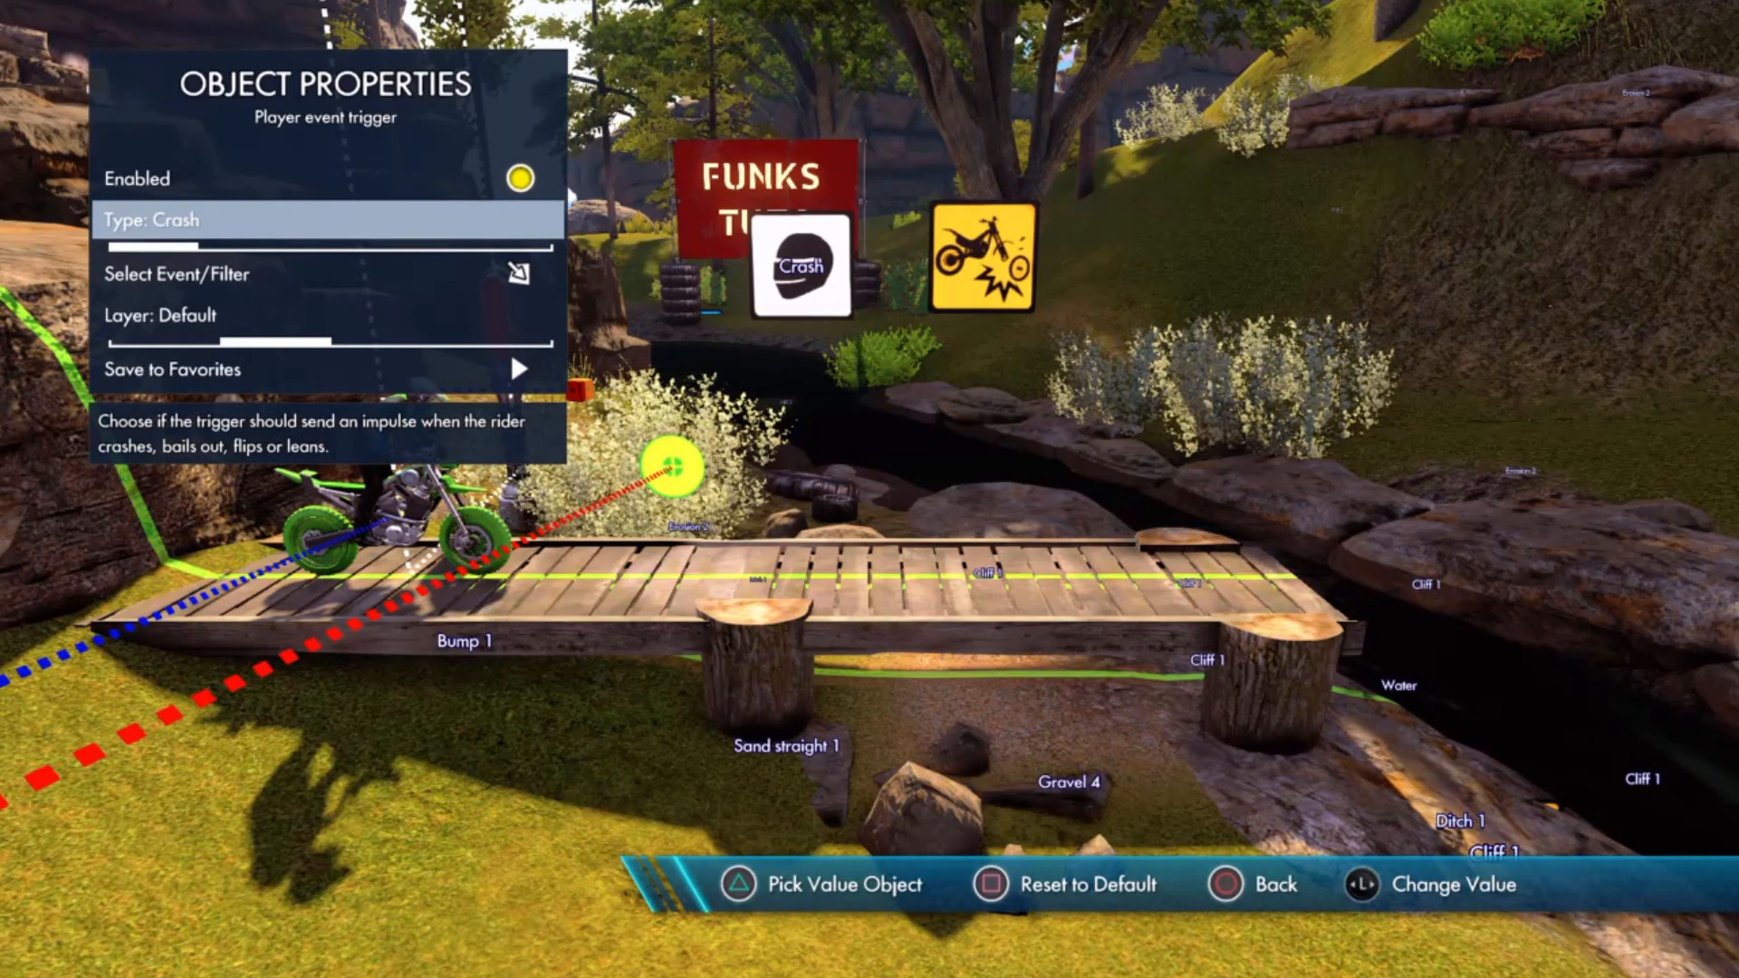
{"action": "key", "text": "Down"}
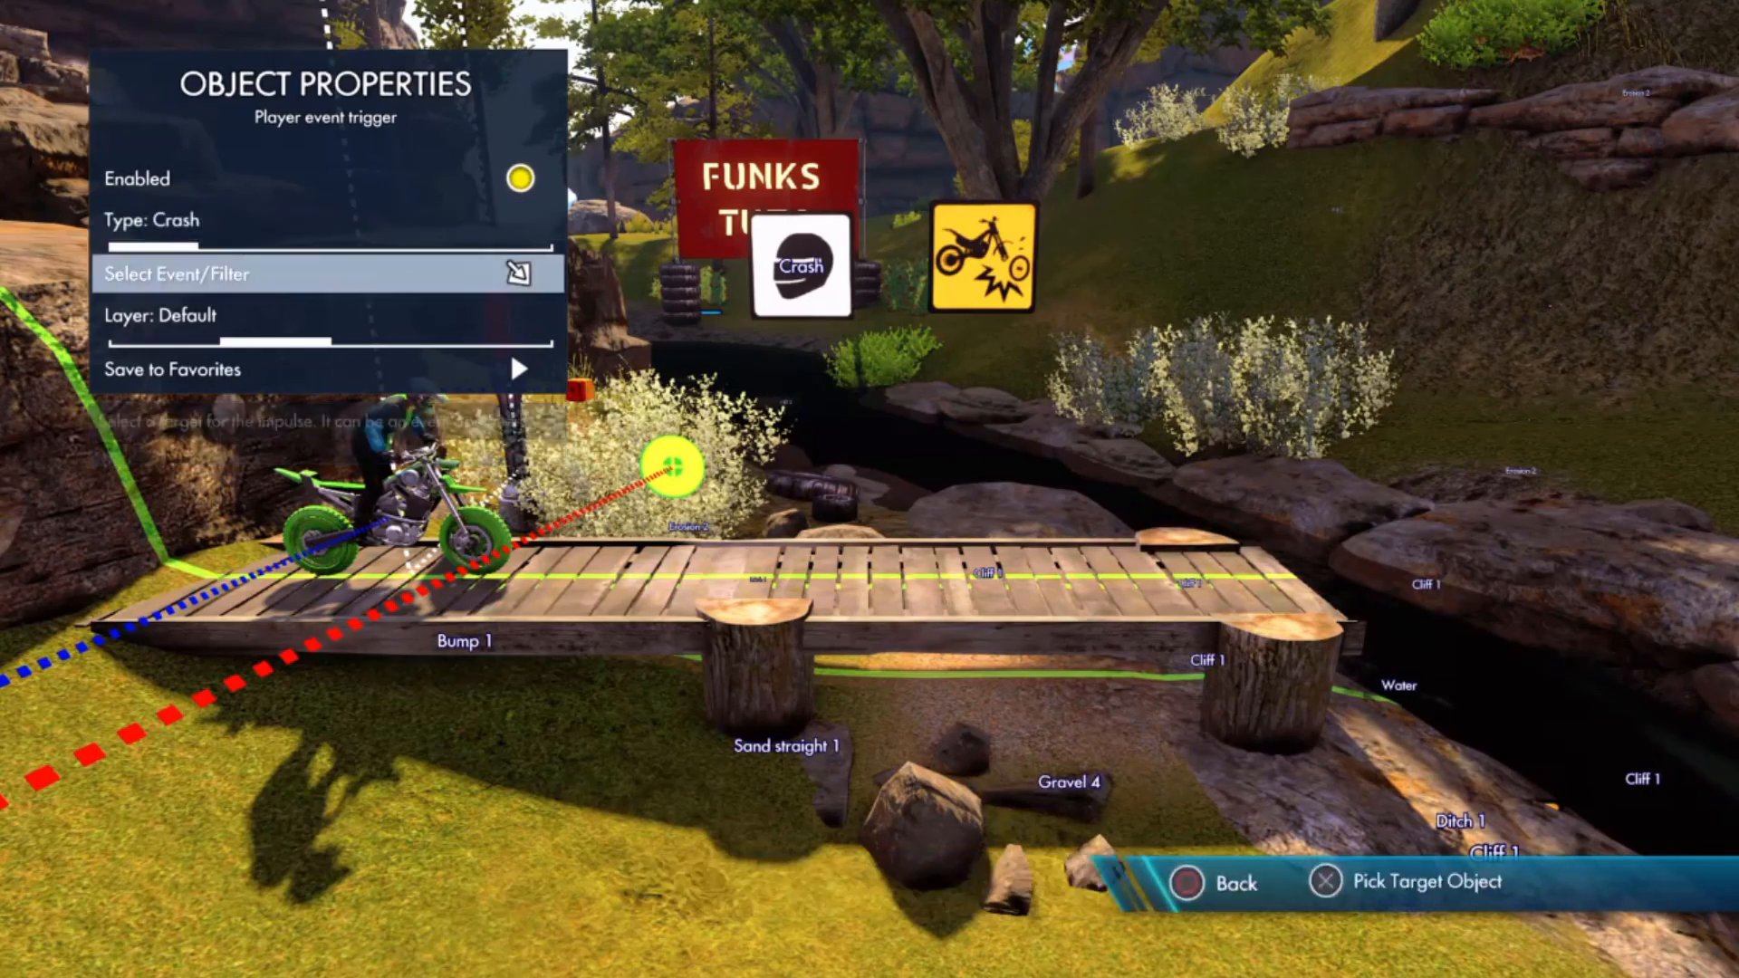
{"action": "key", "text": "Return"}
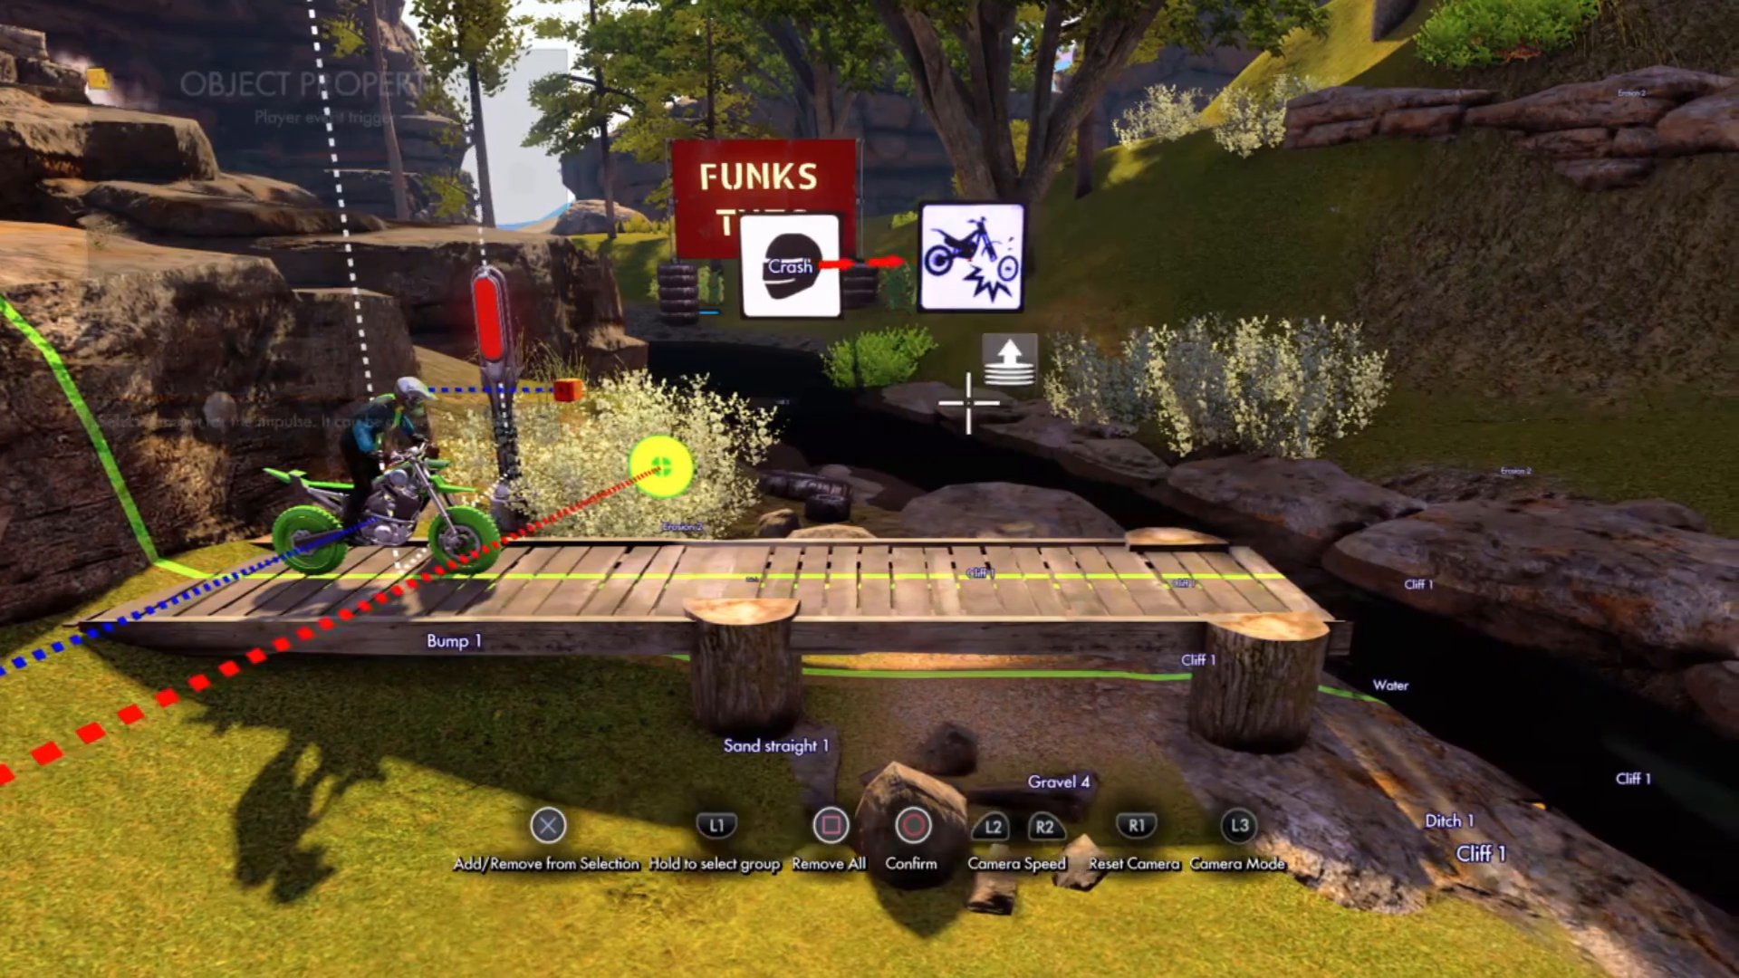
{"action": "key", "text": "Return"}
{"action": "key", "text": "Escape"}
{"action": "key", "text": "Escape"}
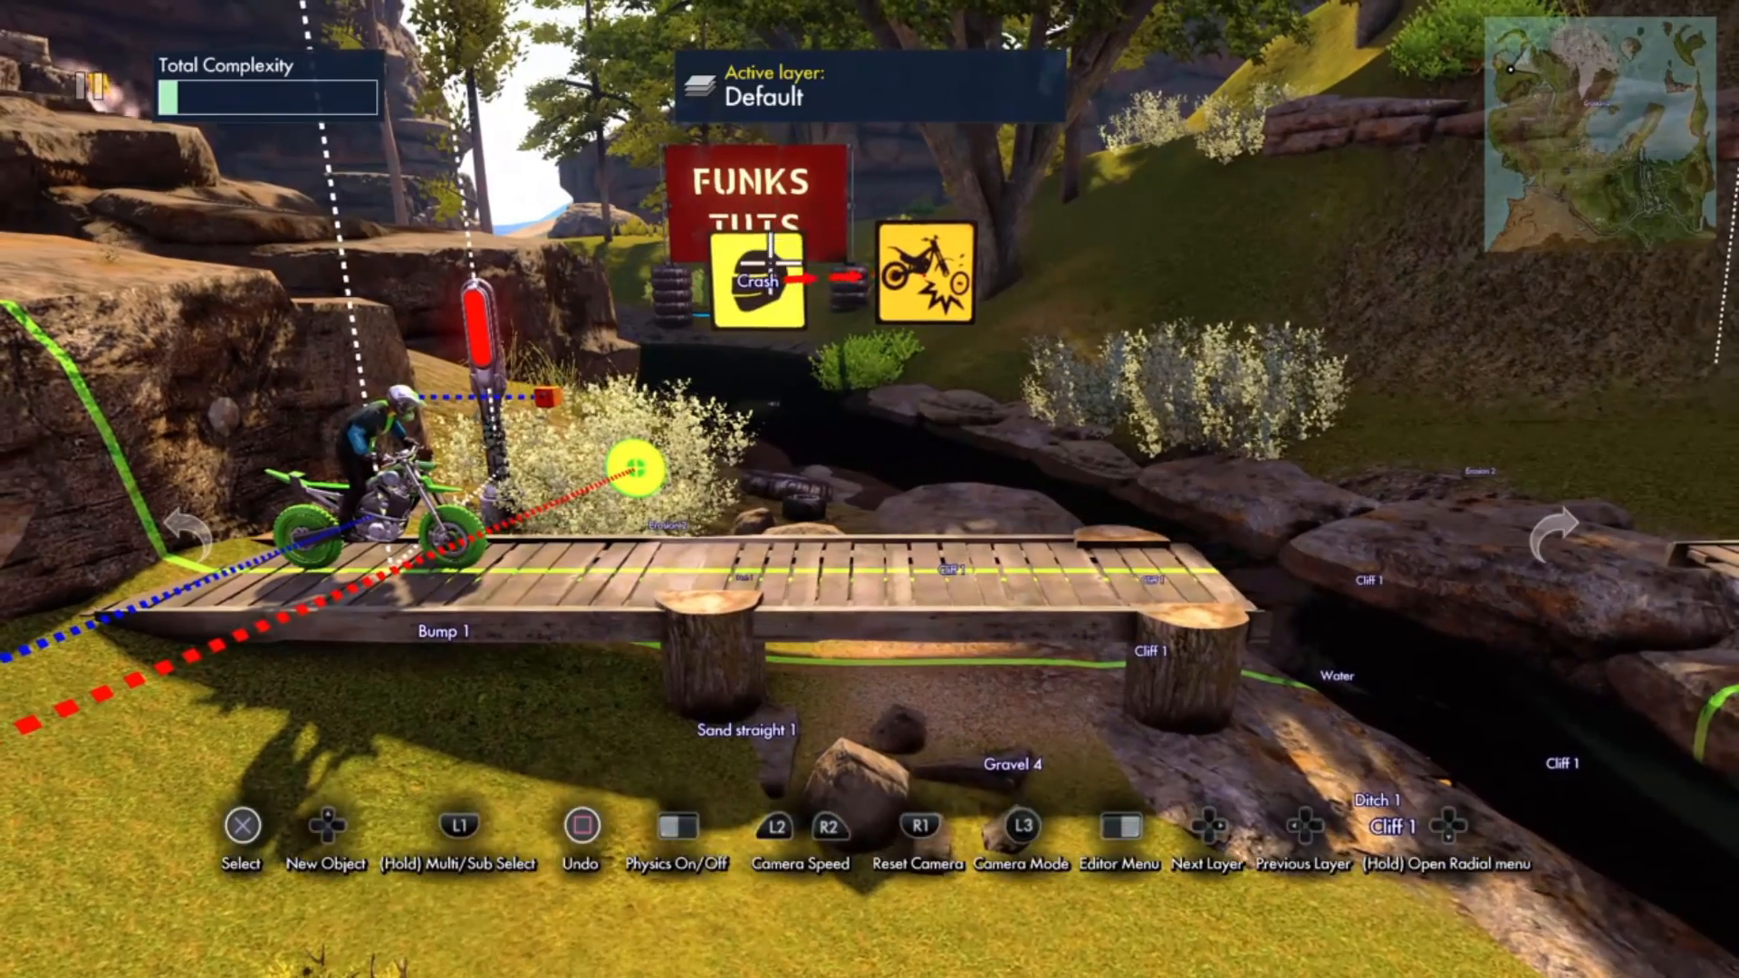
Step: Move the Crash trigger slightly higher in front of the Funks Tuts sign, beside the Bike part detach event
{"action": "key", "text": "Return"}
{"action": "key", "text": "Return"}
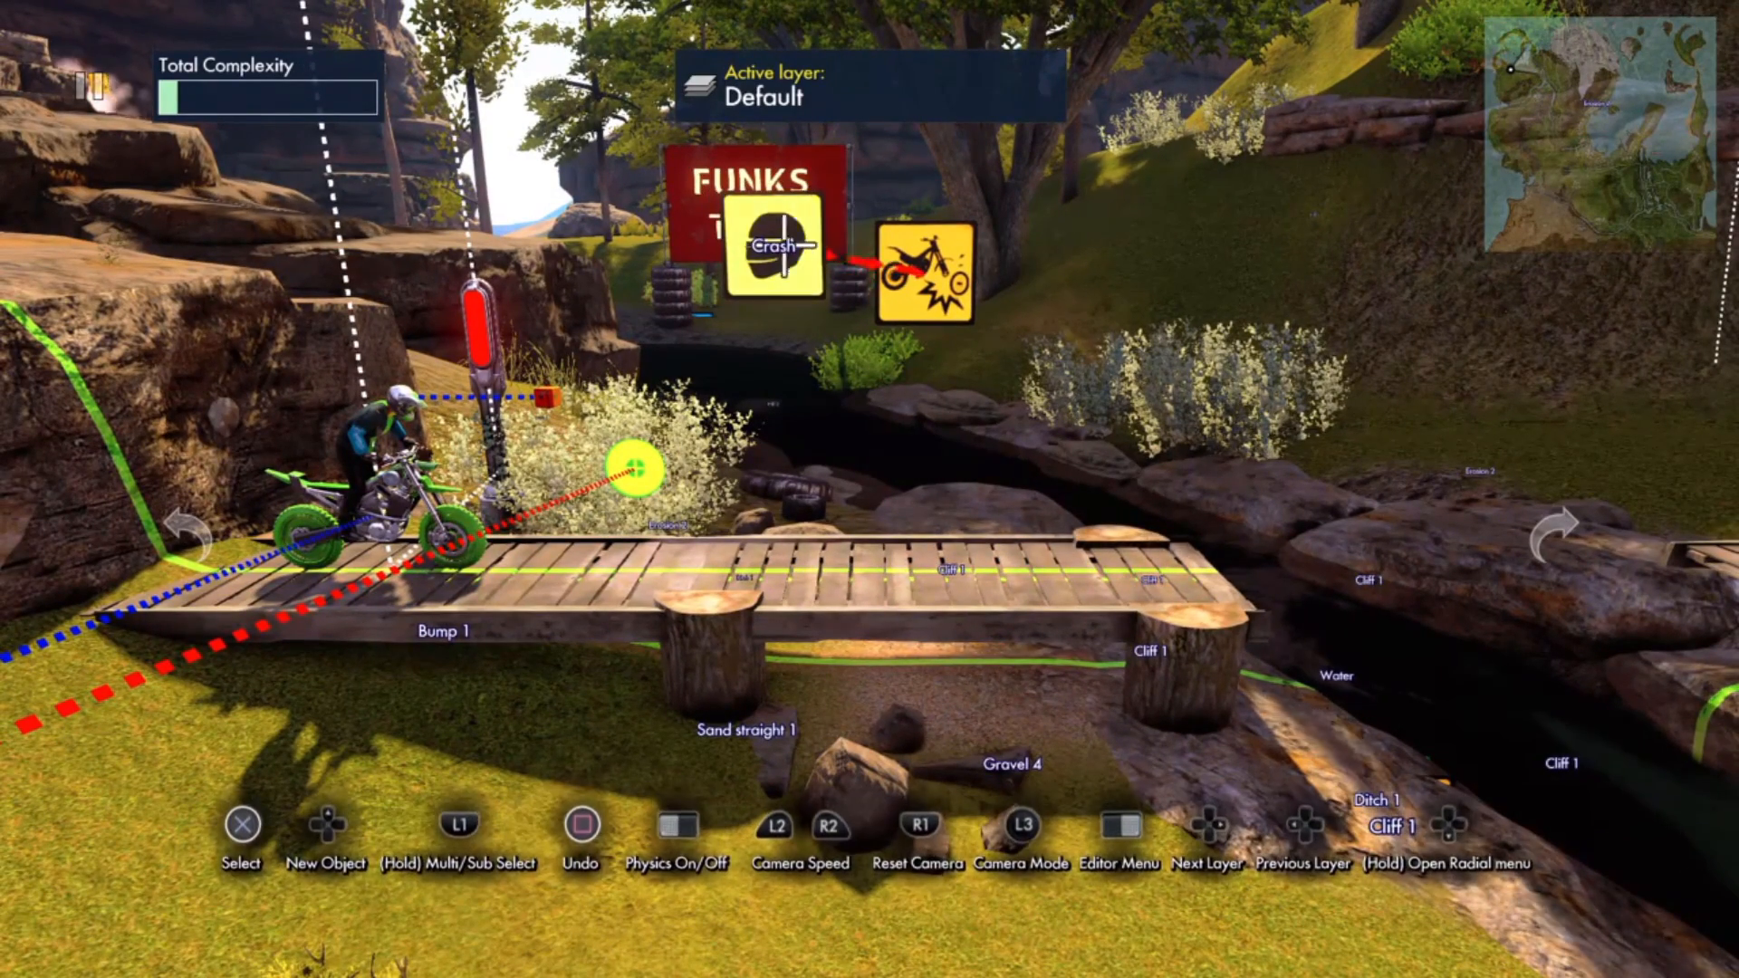
{"action": "key", "text": "Return"}
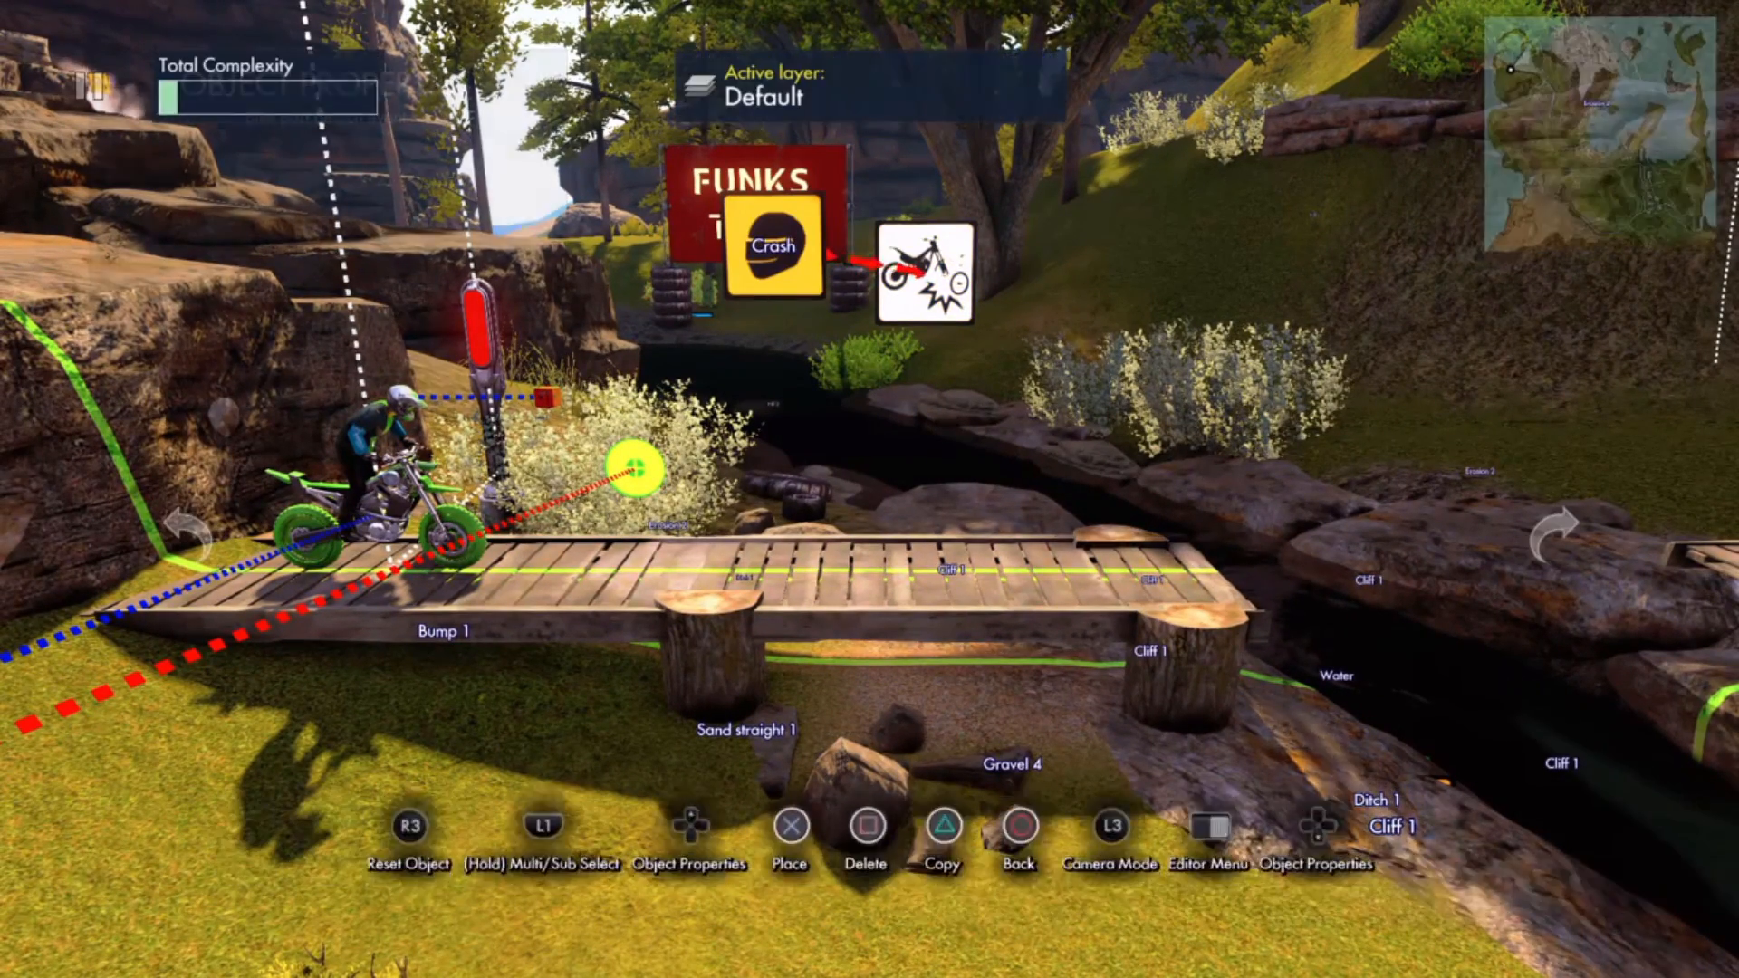
{"action": "key", "text": "Return"}
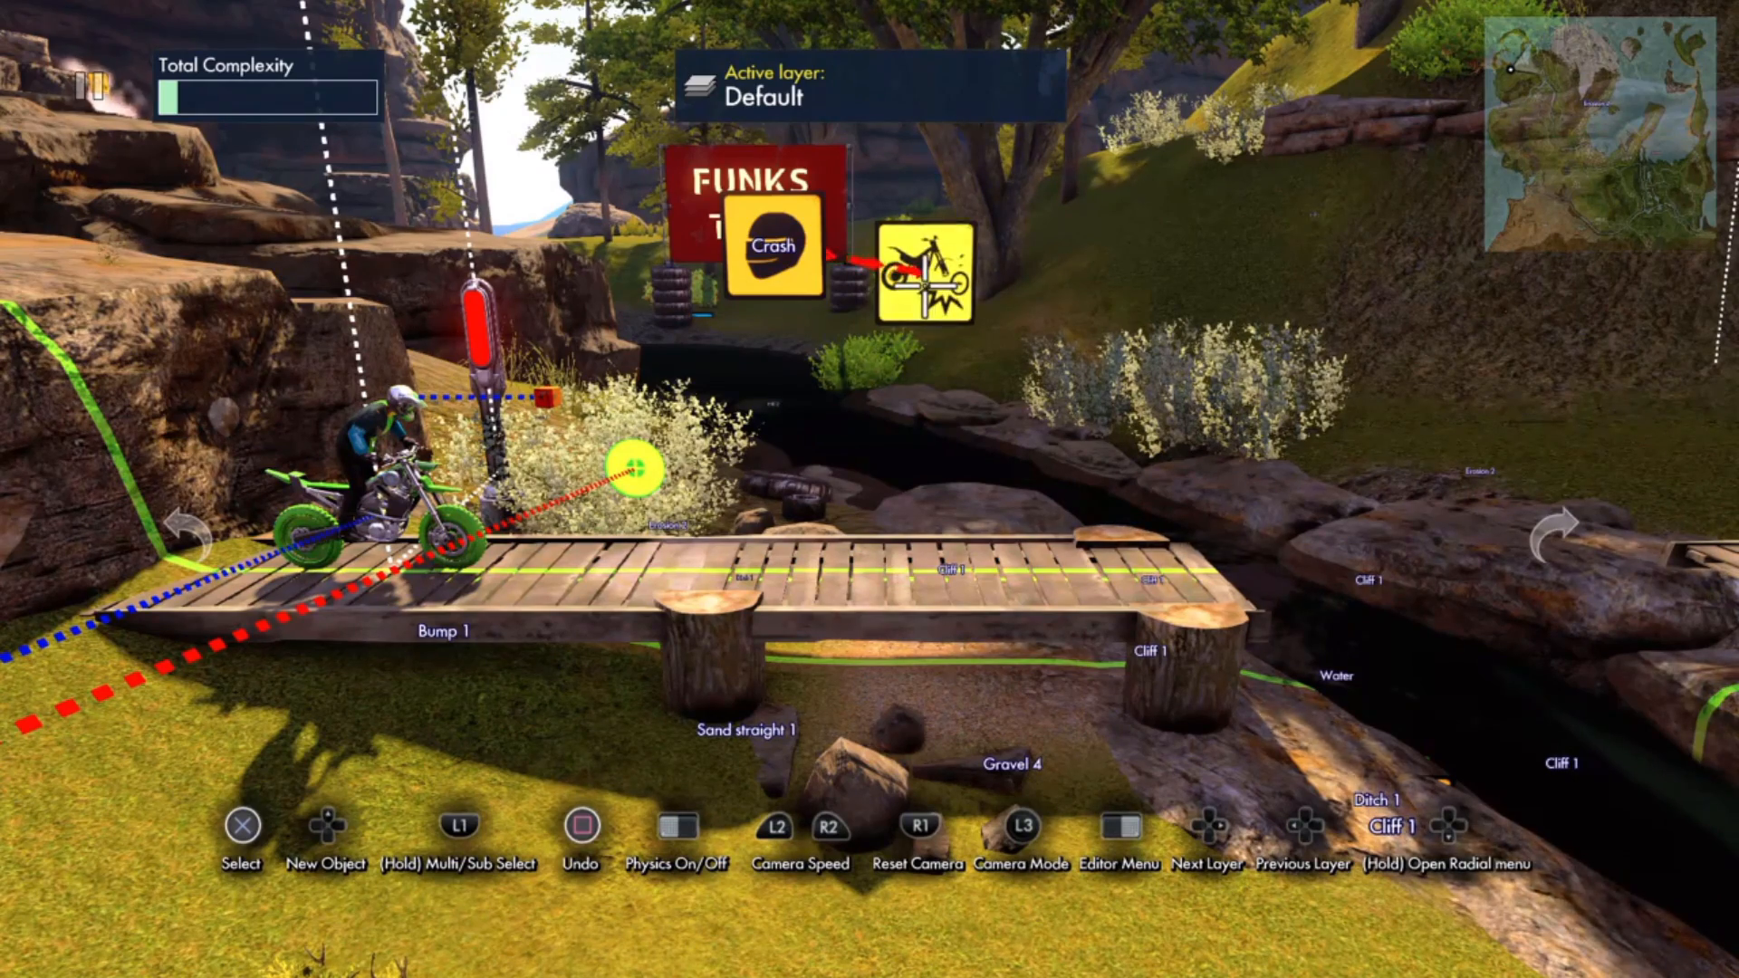
Step: Pick parts of the bike on the bridge as the Bike part detach event's bike parts, and start a test ride
{"action": "key", "text": "Return"}
{"action": "key", "text": "Up"}
{"action": "key", "text": "Down"}
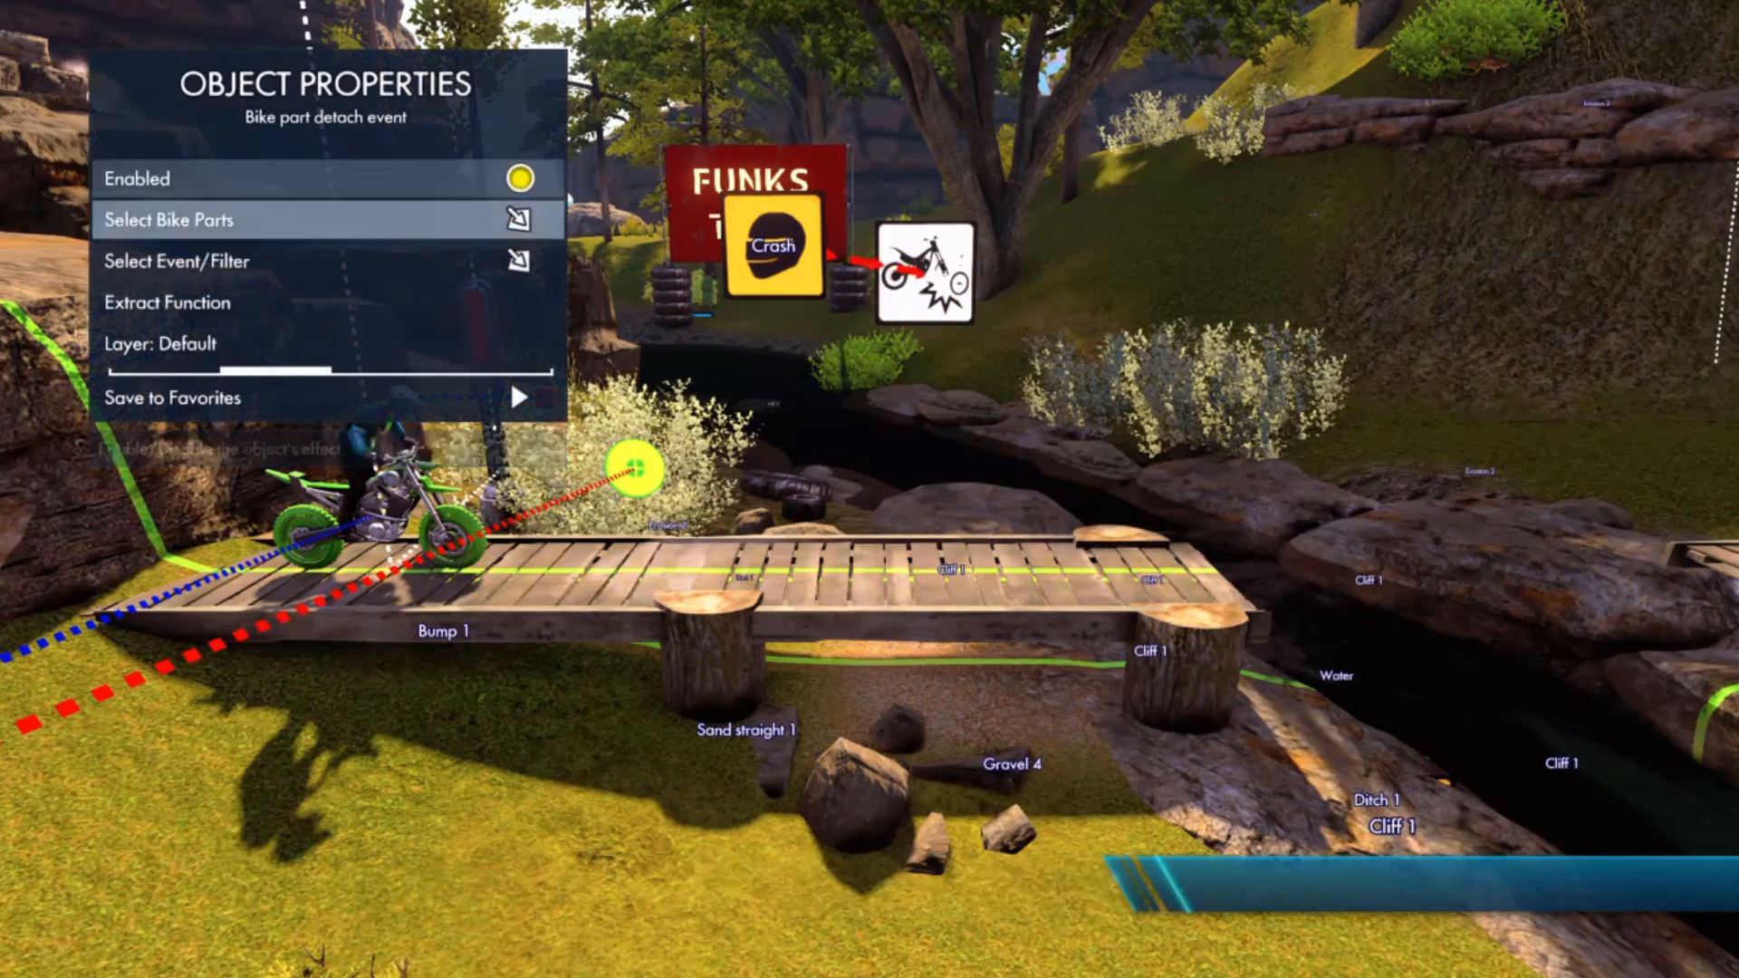
{"action": "key", "text": "Up"}
{"action": "key", "text": "Down"}
{"action": "key", "text": "Down"}
{"action": "key", "text": "Down"}
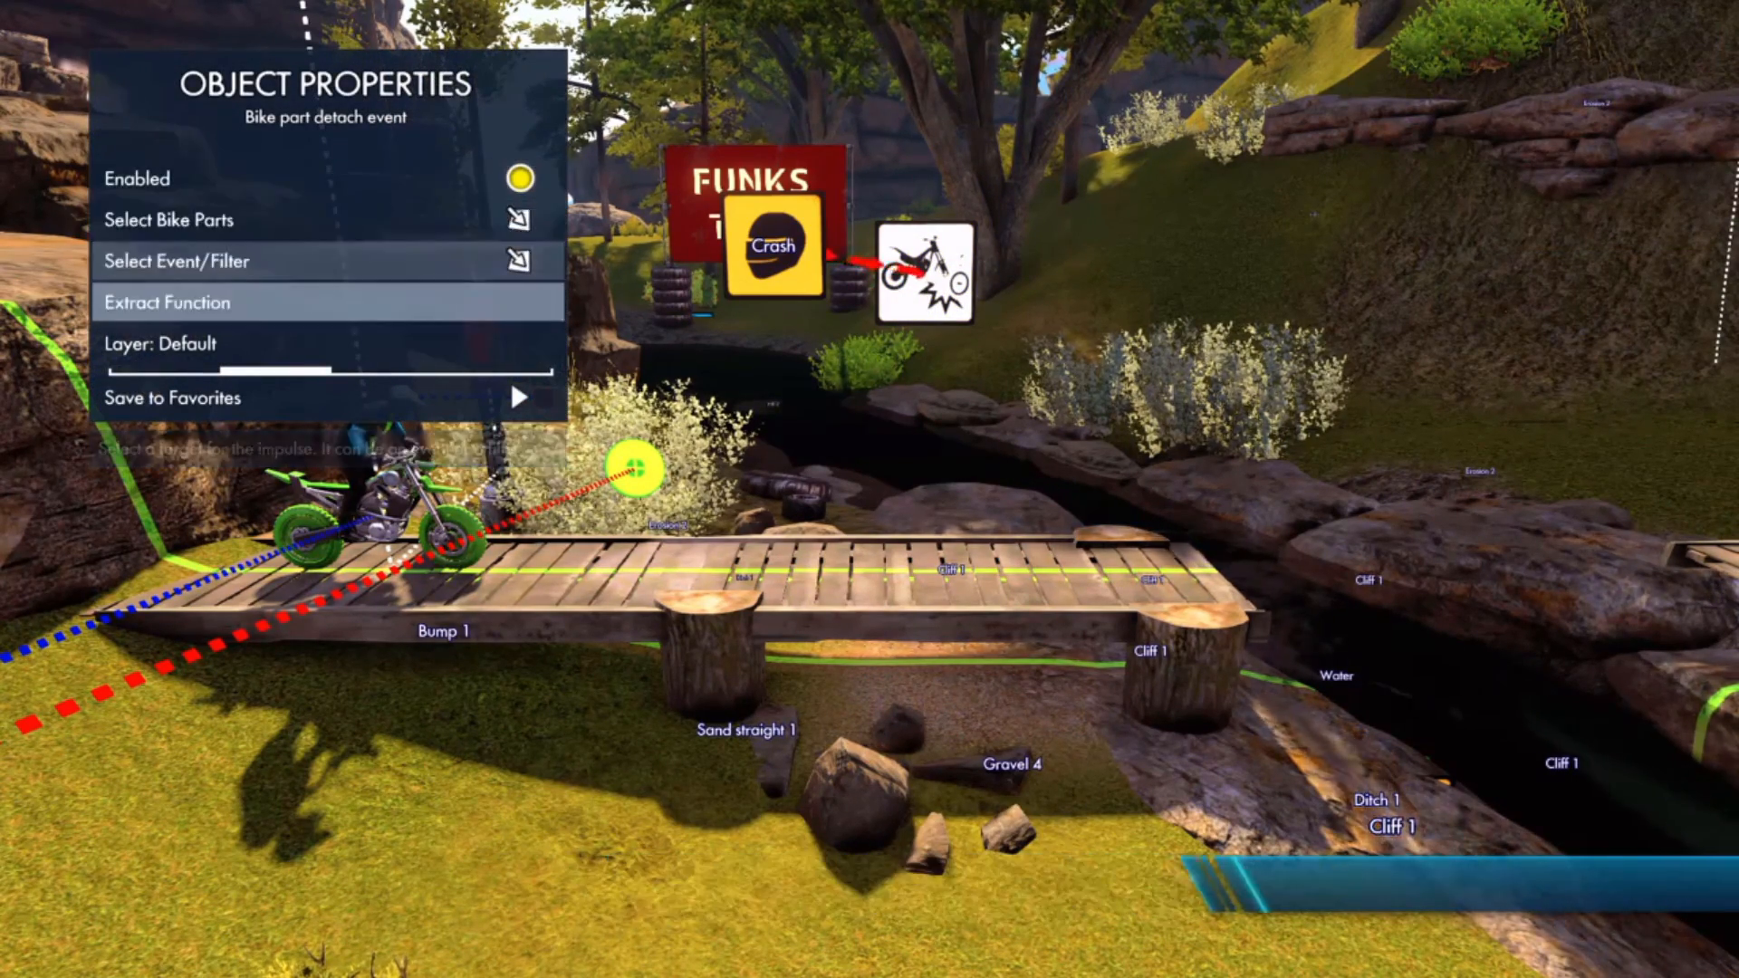
{"action": "key", "text": "Up"}
{"action": "key", "text": "Up"}
{"action": "key", "text": "Up"}
{"action": "key", "text": "Down"}
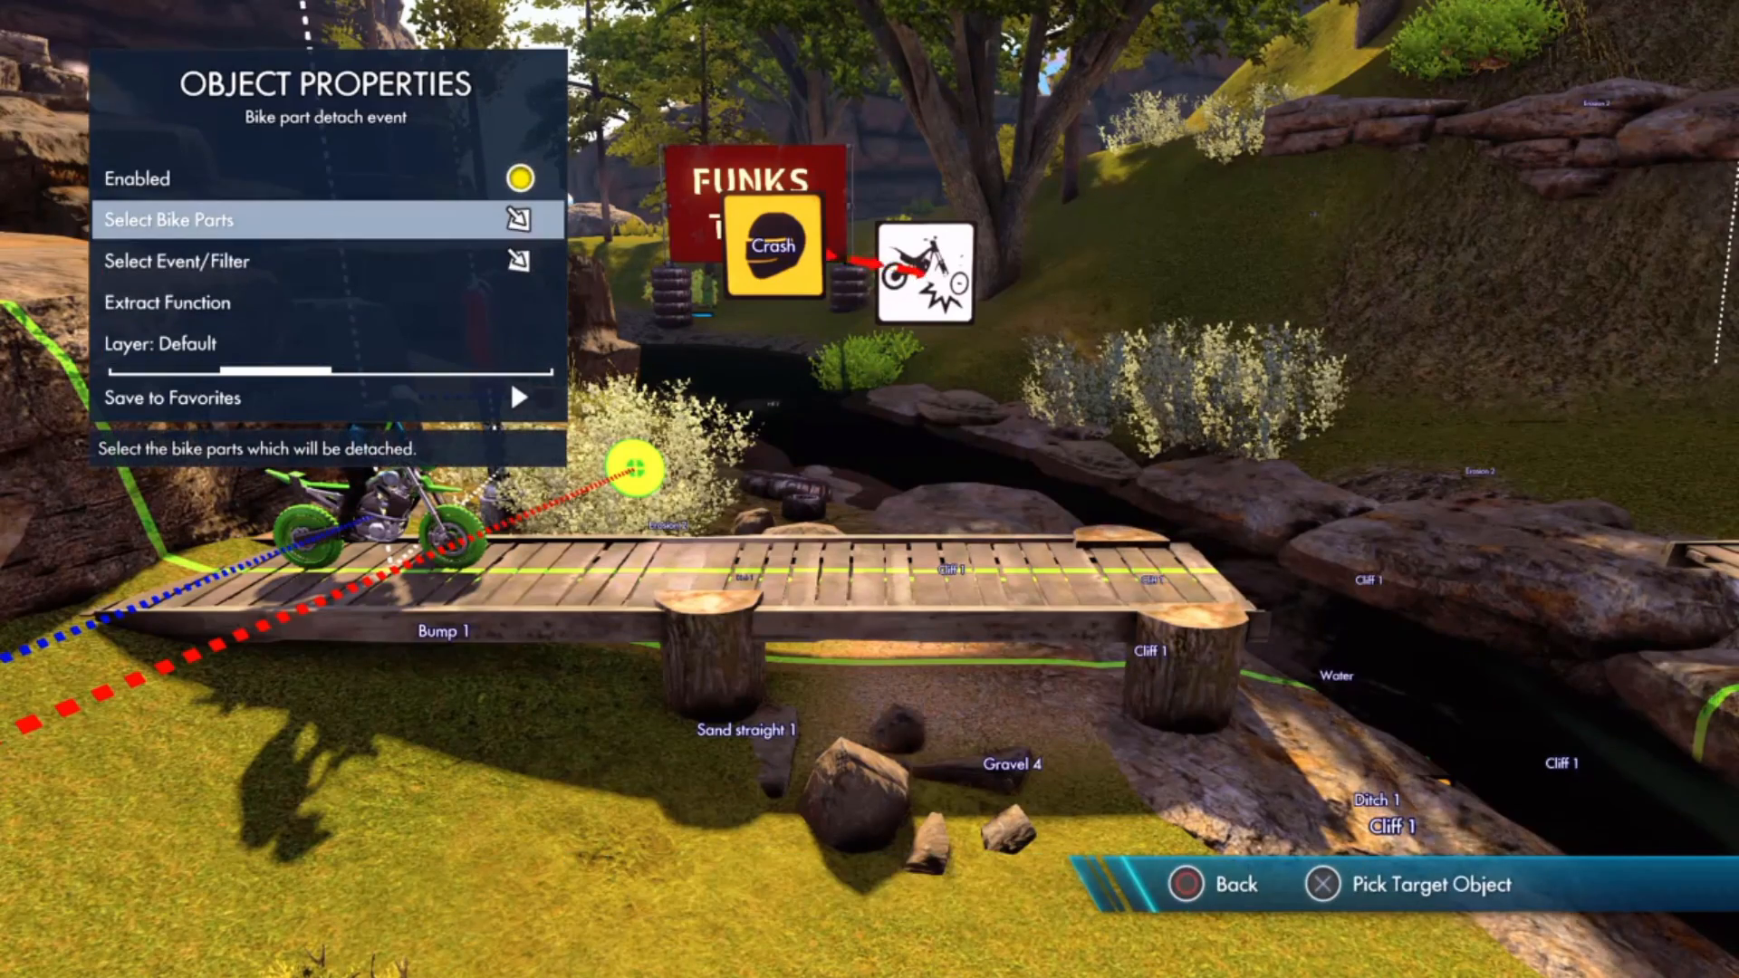
{"action": "key", "text": "Return"}
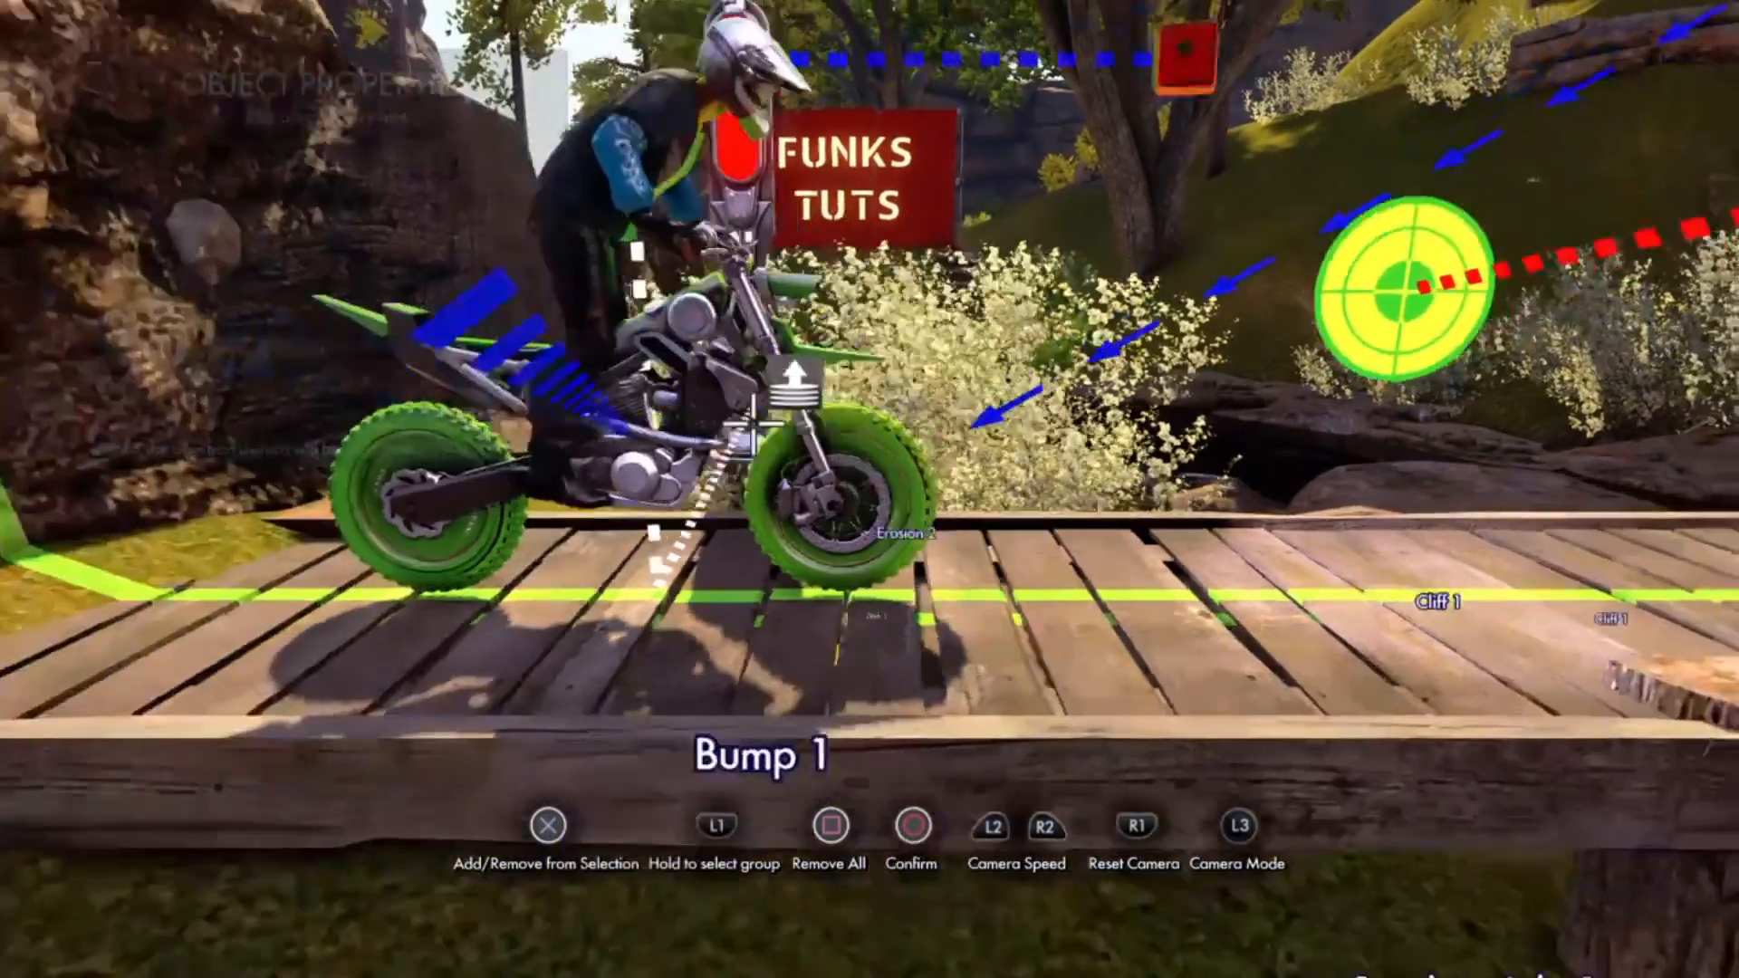
{"action": "left_click", "coordinate": [815, 471]}
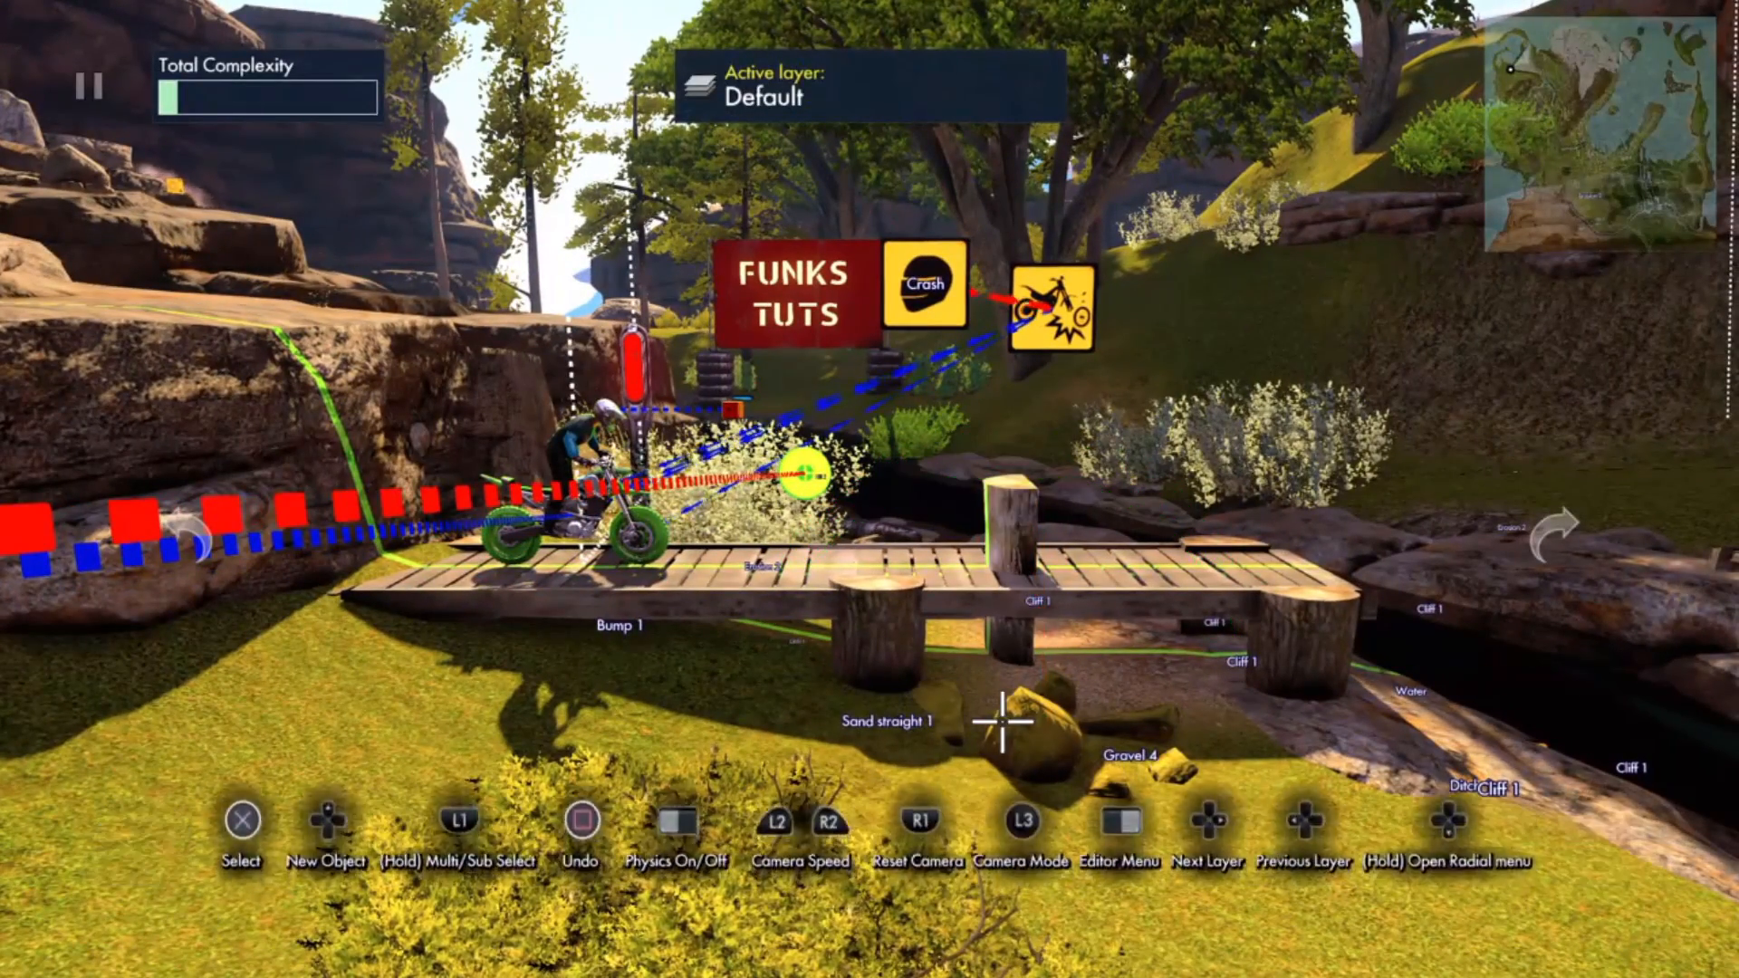
{"action": "key", "text": "Return"}
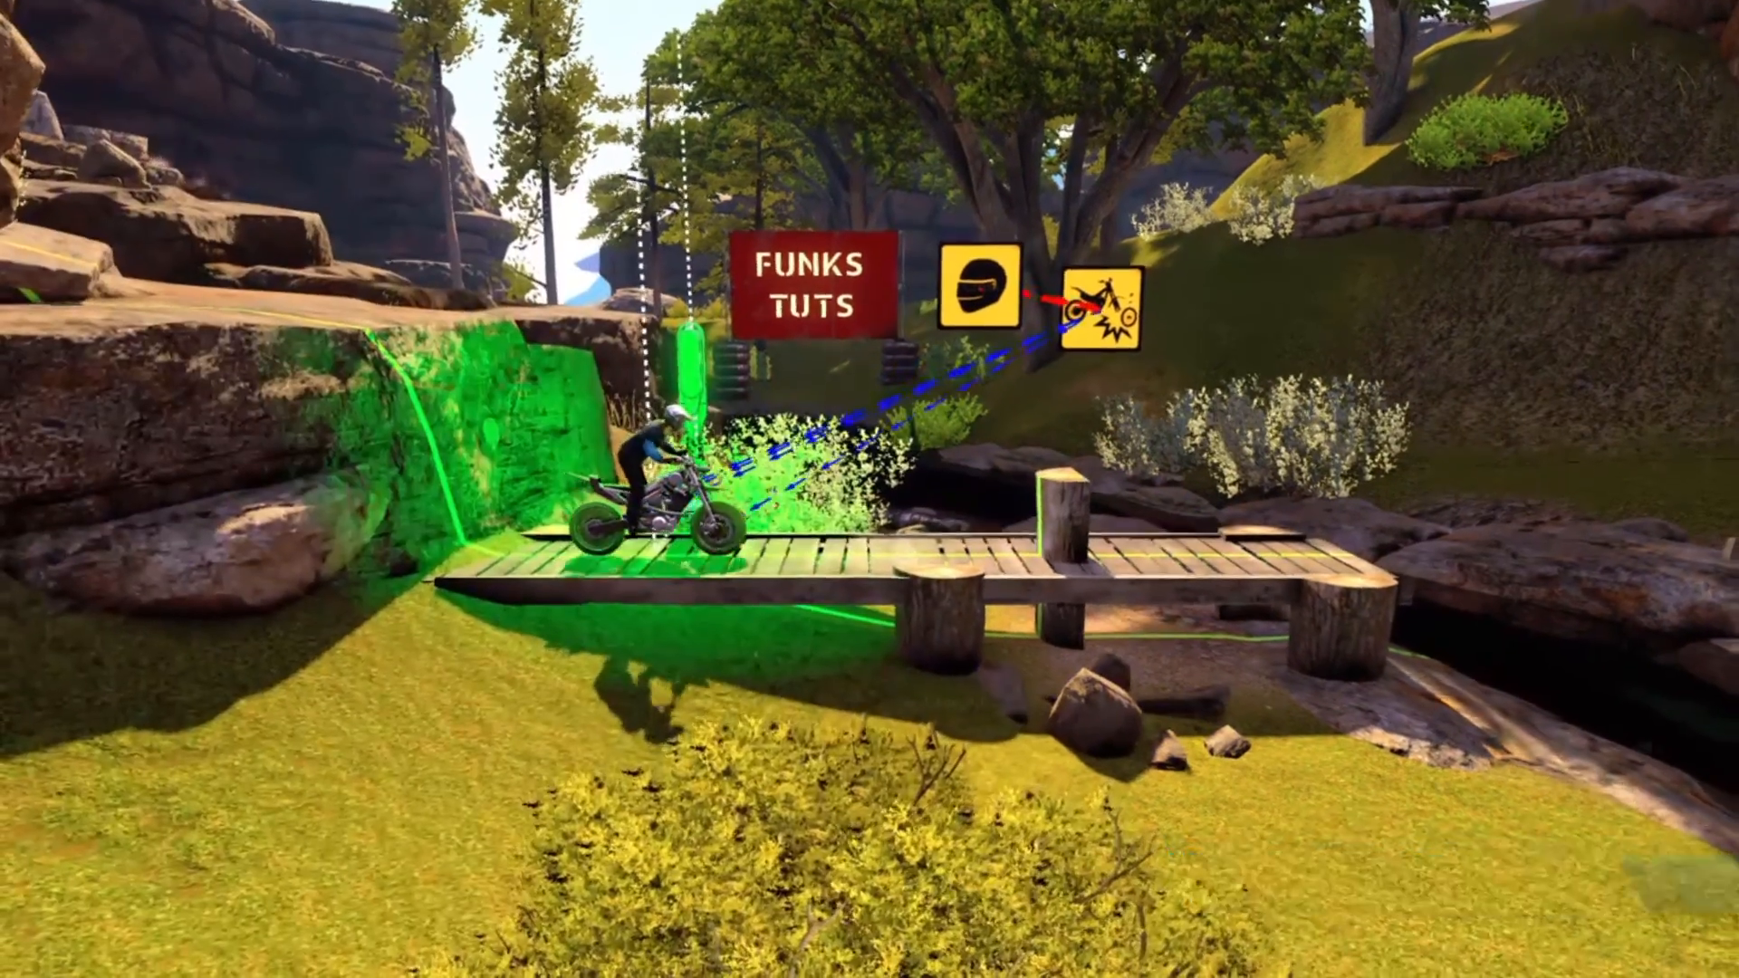